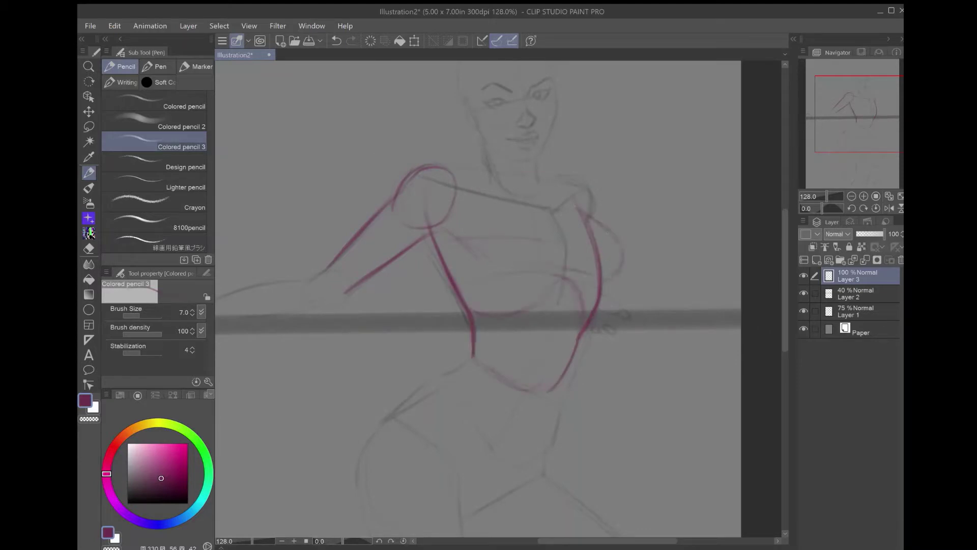
- Trace the chest, waist, pelvis and rounded hip contours in dark magenta over the grey rough figure
left_click_drag(462, 232, 501, 284)
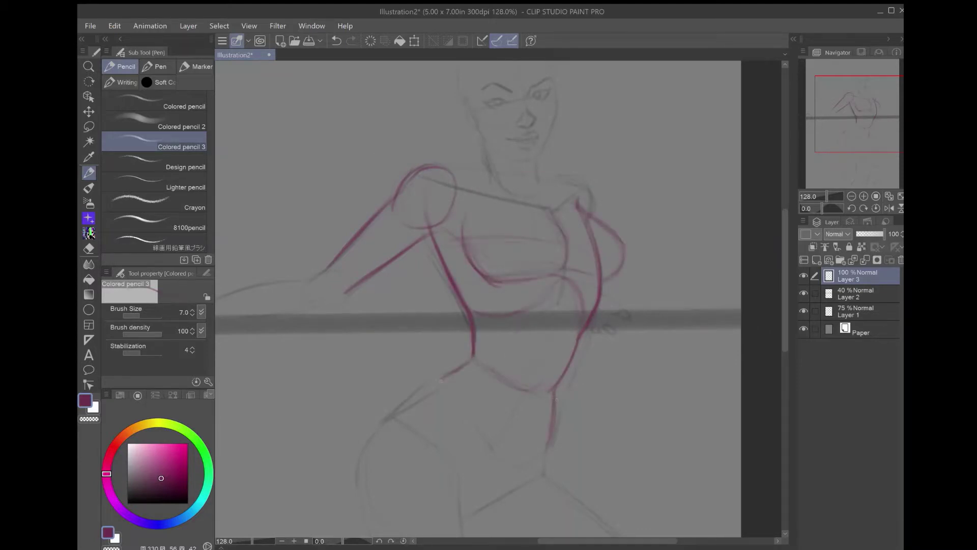
left_click_drag(458, 399, 497, 454)
scroll(478, 300, "down", 3)
left_click_drag(400, 254, 379, 367)
left_click_drag(476, 326, 466, 390)
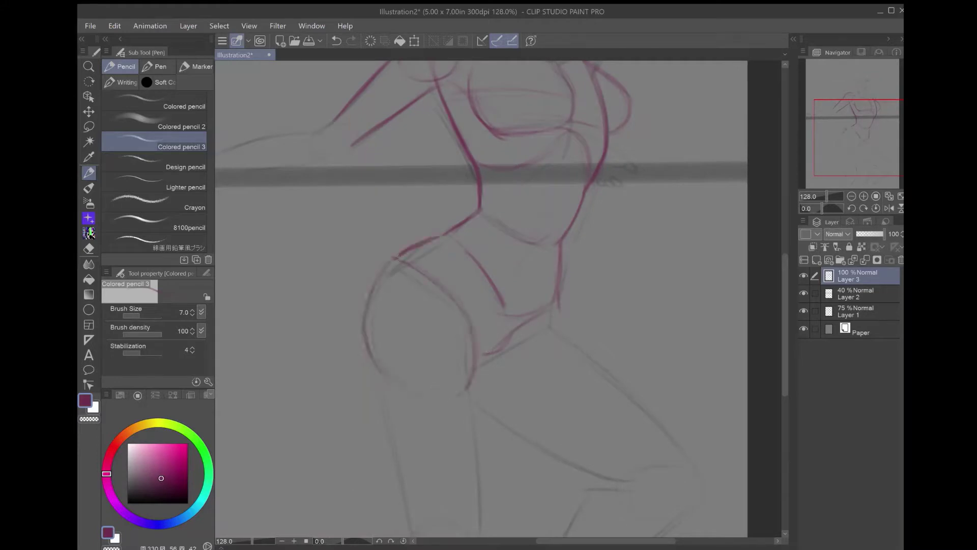
- On a new layer, sketch the bent leg's thigh, knee, shin and foot over the rough guide
key("ctrl+shift+n")
scroll(478, 300, "down", 3)
mouse_move(509, 218)
left_mouse_down()
mouse_move(631, 385)
mouse_move(458, 487)
left_mouse_up()
left_click_drag(575, 332, 577, 394)
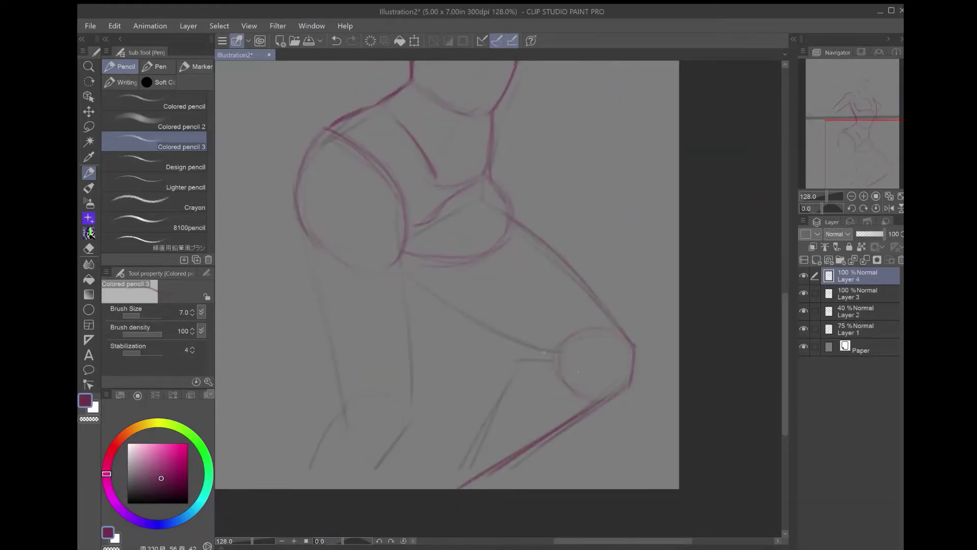
mouse_move(418, 273)
left_mouse_down()
mouse_move(553, 358)
mouse_move(491, 397)
mouse_move(447, 466)
left_mouse_up()
left_click_drag(447, 464, 402, 486)
key("k")
scroll(448, 300, "up", 1)
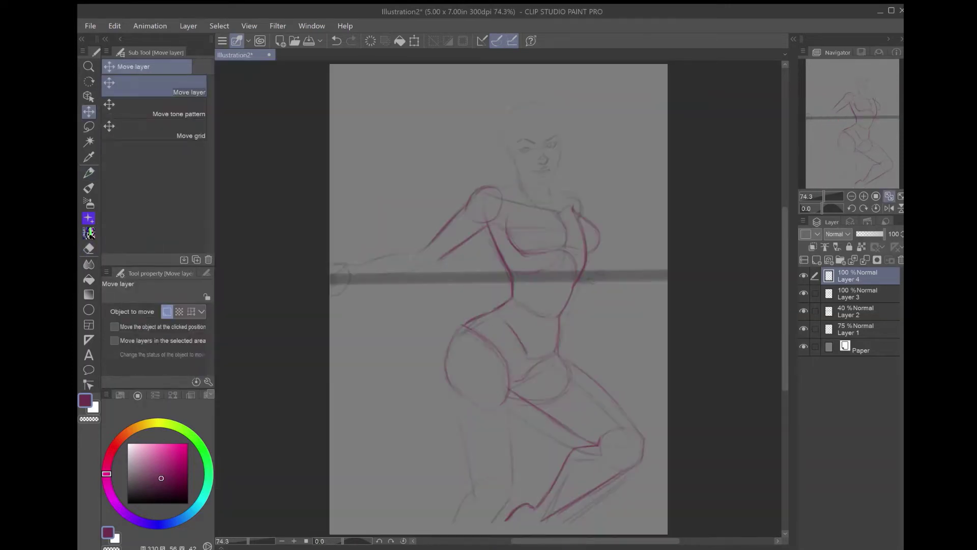
- Lower Layer 4's opacity to 43% and redraw the bent leg's thigh and knee on Layer 3
left_click_drag(884, 233, 869, 233)
left_click(855, 294)
key("p")
left_click_drag(506, 235, 643, 421)
key("ctrl+z")
left_click_drag(430, 303, 585, 400)
key("b")
key("b")
key("p")
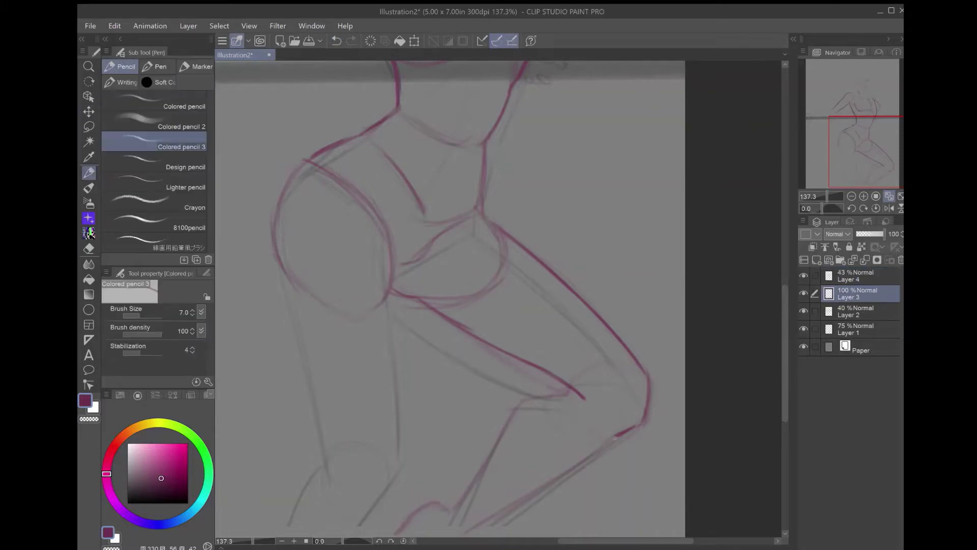
- Draw the bent leg's shin, calf and pointed foot following the faded sketch
left_click_drag(617, 438, 467, 529)
left_click_drag(467, 530, 478, 444)
mouse_move(595, 311)
left_mouse_down()
mouse_move(510, 357)
mouse_move(458, 420)
mouse_move(426, 427)
mouse_move(396, 460)
left_mouse_up()
mouse_move(482, 436)
left_mouse_down()
mouse_move(461, 460)
mouse_move(407, 448)
left_mouse_up()
key("e")
key("p")
mouse_move(458, 413)
left_mouse_down()
mouse_move(386, 453)
mouse_move(369, 448)
left_mouse_up()
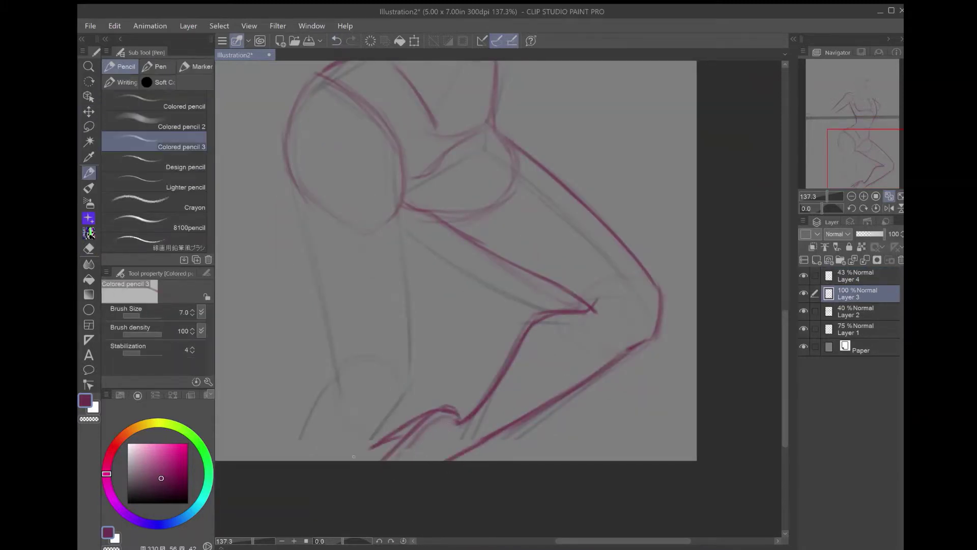
- Draw the standing leg's contours from the hip past the knee, hiding Layer 1 to work without the rough guide
scroll(425, 246, "up", 2)
scroll(425, 246, "up", 2)
mouse_move(435, 402)
left_mouse_down()
mouse_move(463, 491)
mouse_move(395, 491)
left_mouse_up()
key("ctrl+0")
left_click(803, 328)
scroll(478, 372, "up", 5)
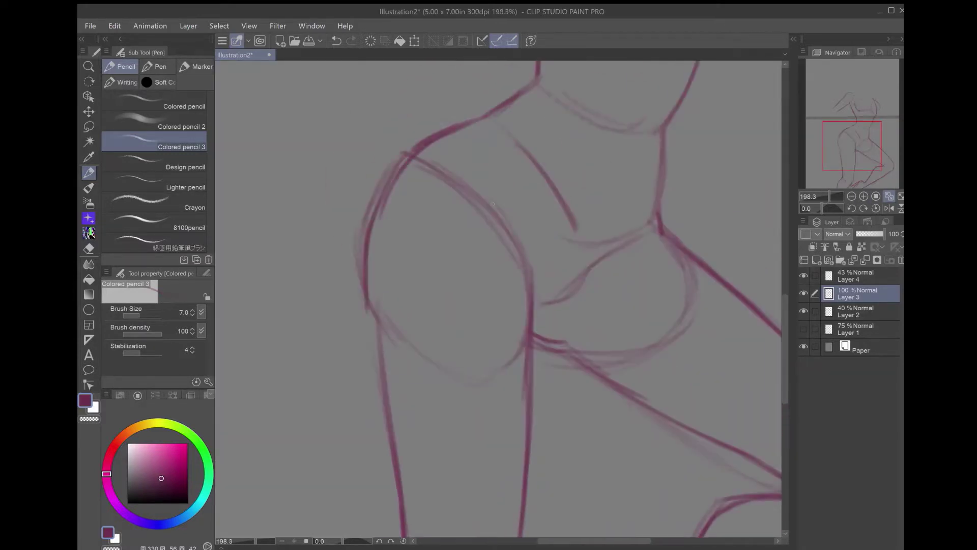
left_click_drag(478, 374, 509, 127)
key("e")
key("p")
left_click_drag(356, 255, 463, 254)
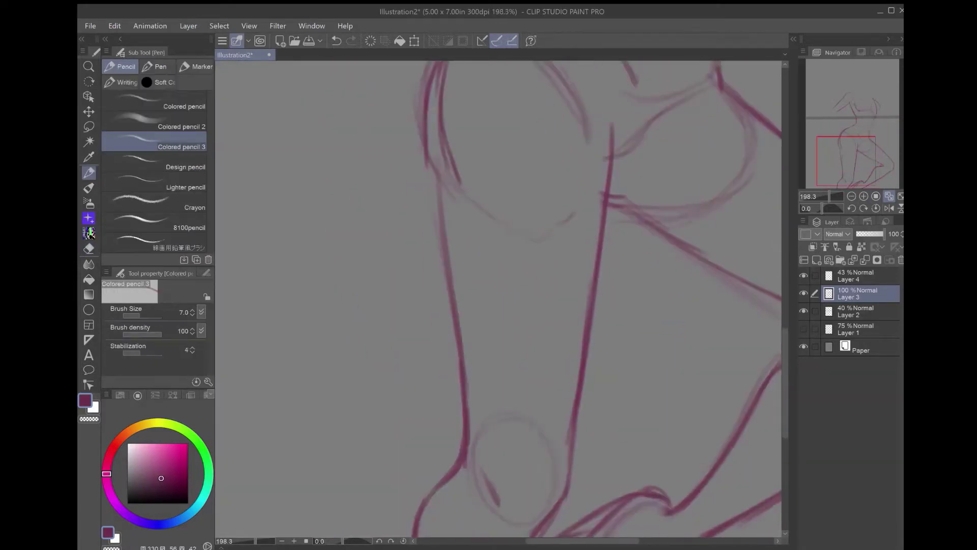
- Erase the construction curves inside the hip and redraw the standing thigh's outer and inner contours
key("e")
mouse_move(464, 435)
left_mouse_down()
mouse_move(459, 184)
mouse_move(448, 357)
left_mouse_up()
scroll(429, 283, "down", 2)
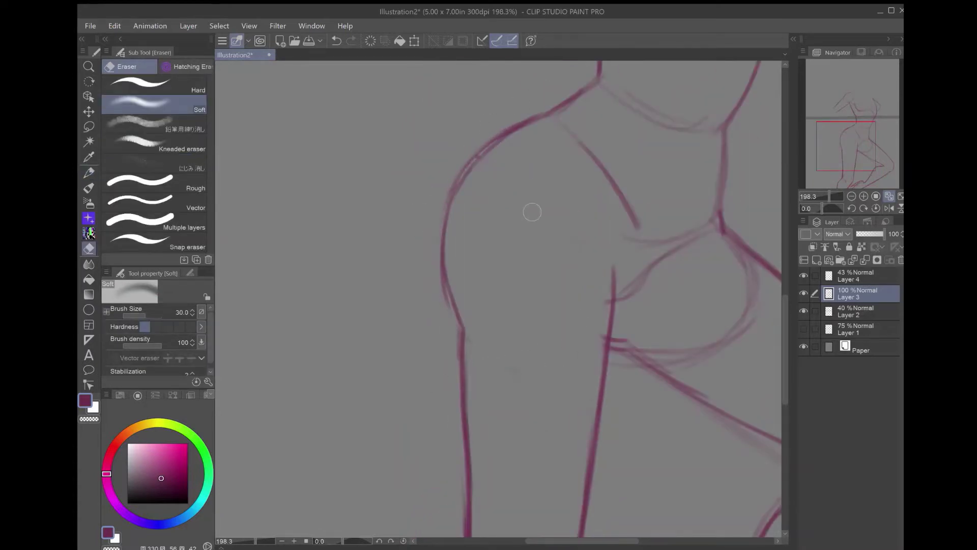
key("p")
key("ctrl+alt+0")
left_click_drag(529, 371, 514, 488)
left_click_drag(453, 431, 451, 316)
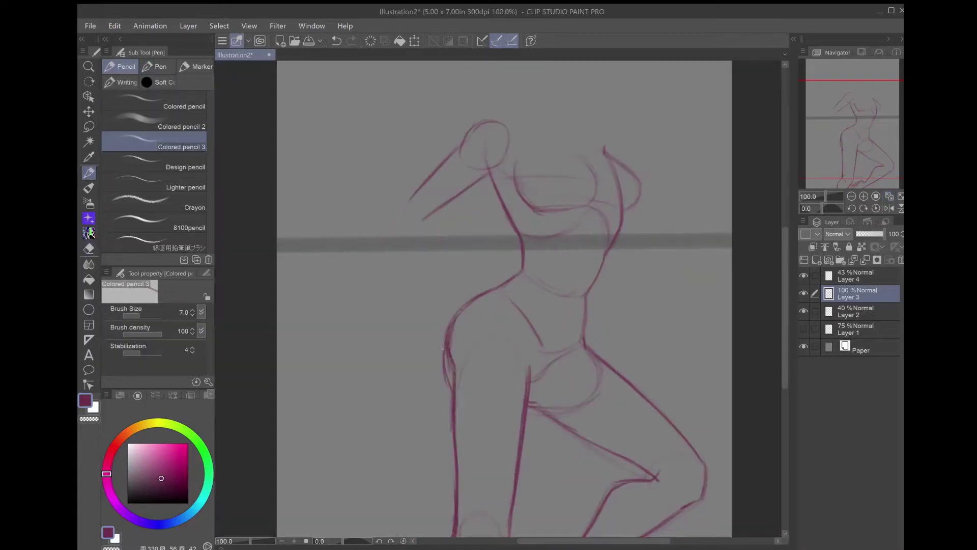
- Redraw the hip crease, groin lines, waist-to-hip curve and the top edge of the bent thigh
key("e")
scroll(546, 475, "up", 2)
scroll(546, 474, "down", 3)
scroll(546, 474, "up", 3)
key("p")
mouse_move(436, 247)
left_mouse_down()
mouse_move(502, 309)
mouse_move(584, 278)
left_mouse_up()
left_click_drag(585, 255, 541, 287)
left_click_drag(493, 220, 531, 284)
left_click_drag(421, 247, 490, 201)
left_click_drag(493, 202, 455, 222)
left_click_drag(591, 285, 633, 321)
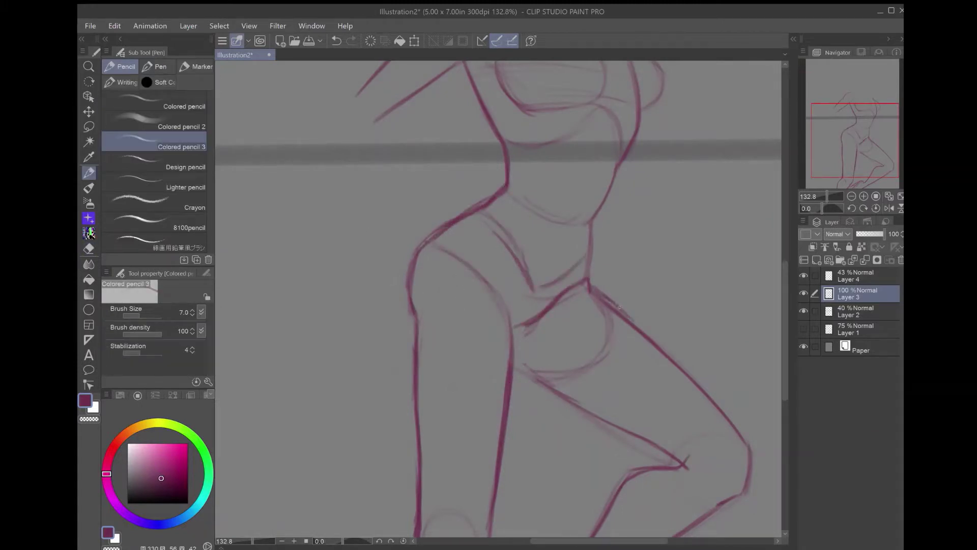
- Erase the standing leg's lower part and redraw the thigh tapering toward the knee
scroll(480, 254, "down", 3)
key("e")
left_click_drag(493, 392, 445, 504)
left_click_drag(432, 415, 381, 502)
mouse_move(416, 411)
left_mouse_down()
mouse_move(409, 273)
mouse_move(419, 435)
left_mouse_up()
key("p")
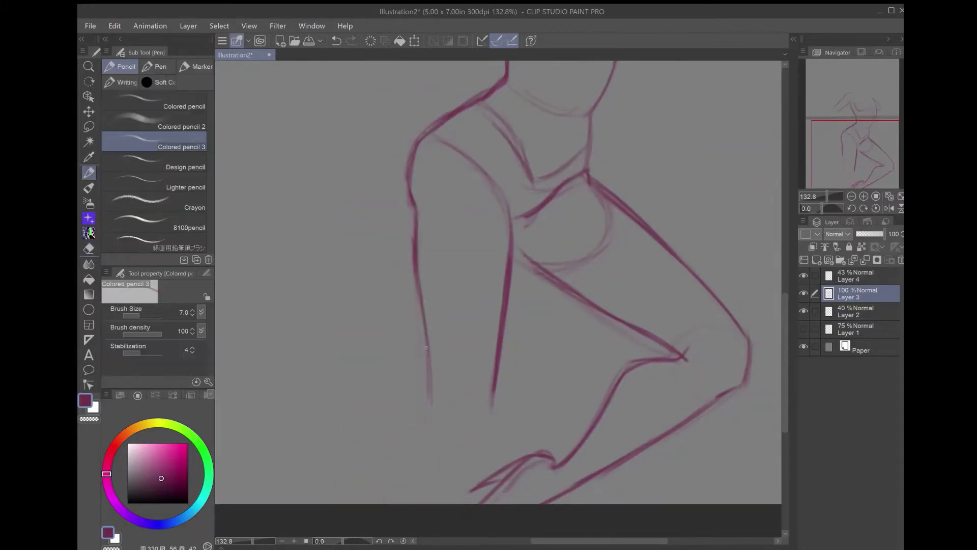
key("e")
mouse_move(515, 216)
left_mouse_down()
mouse_move(491, 407)
mouse_move(472, 427)
mouse_move(497, 330)
left_mouse_up()
key("p")
left_click_drag(475, 420, 468, 454)
- Show Layer 1 again and draw the standing leg's knee and lower-leg contours down to the canvas edge
left_click(804, 328)
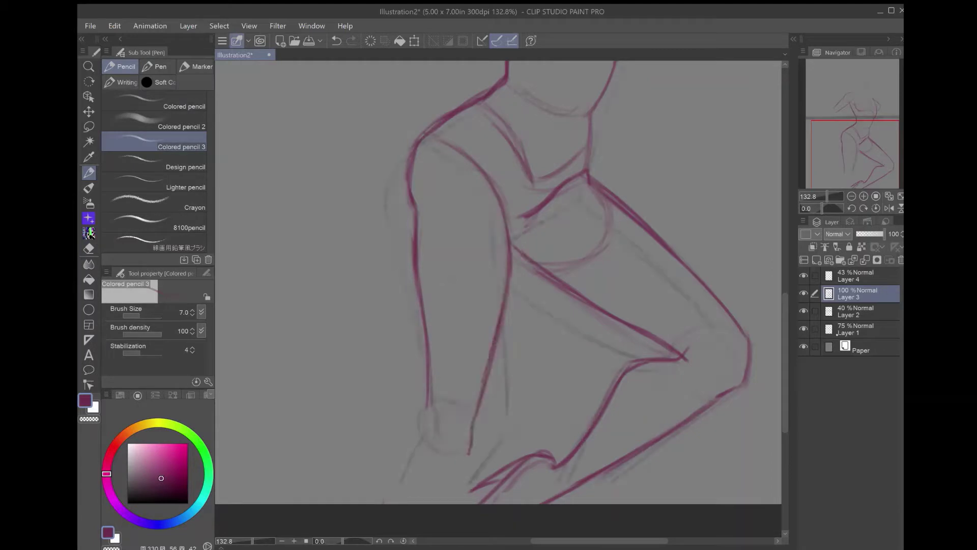
left_click_drag(404, 431, 382, 502)
left_click_drag(430, 501, 465, 451)
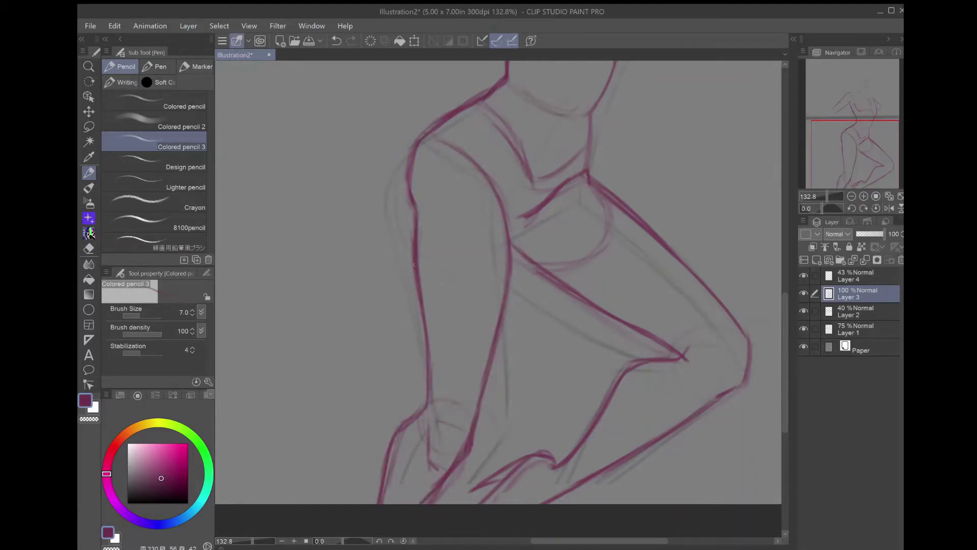
- Erase the round construction curve at the top of the bent thigh and clean up the groin line
scroll(414, 204, "down", 3)
scroll(489, 276, "up", 4)
key("e")
left_click_drag(489, 277, 575, 361)
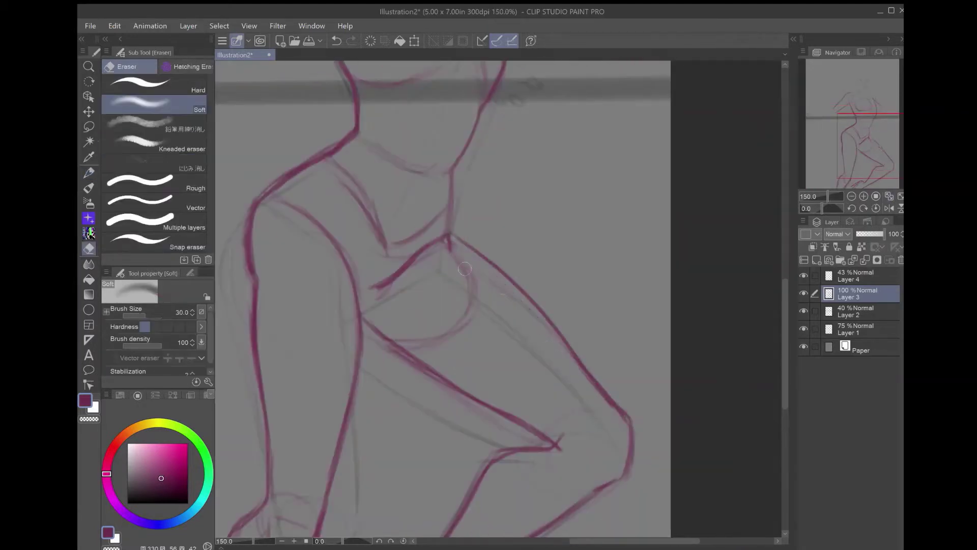
left_click_drag(466, 265, 471, 320)
left_click_drag(377, 293, 409, 267)
key("p")
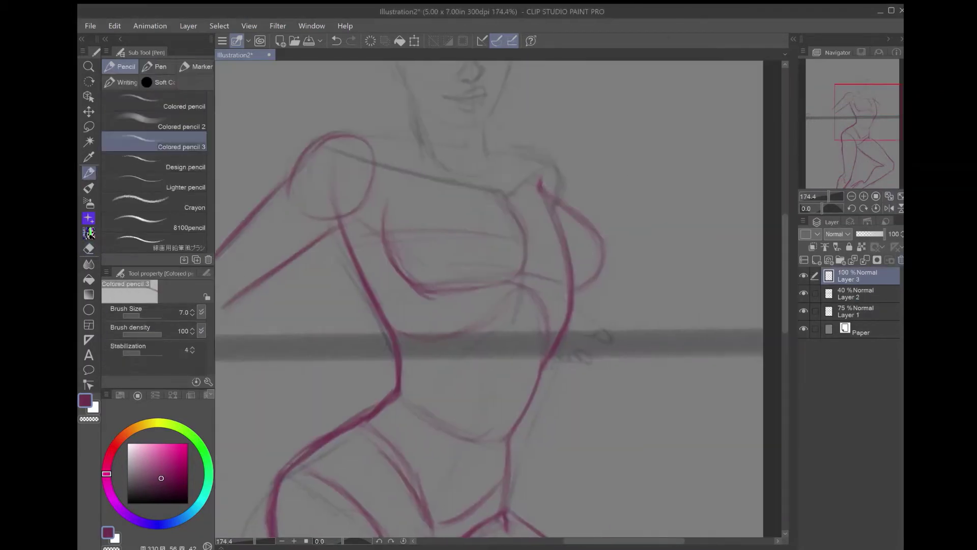
- Strengthen the contours of both breasts and the side of the ribcage on Layer 3
mouse_move(539, 175)
left_mouse_down()
mouse_move(603, 275)
mouse_move(539, 281)
left_mouse_up()
left_click_drag(499, 188, 516, 279)
left_click_drag(385, 206, 473, 291)
left_click_drag(346, 212, 395, 334)
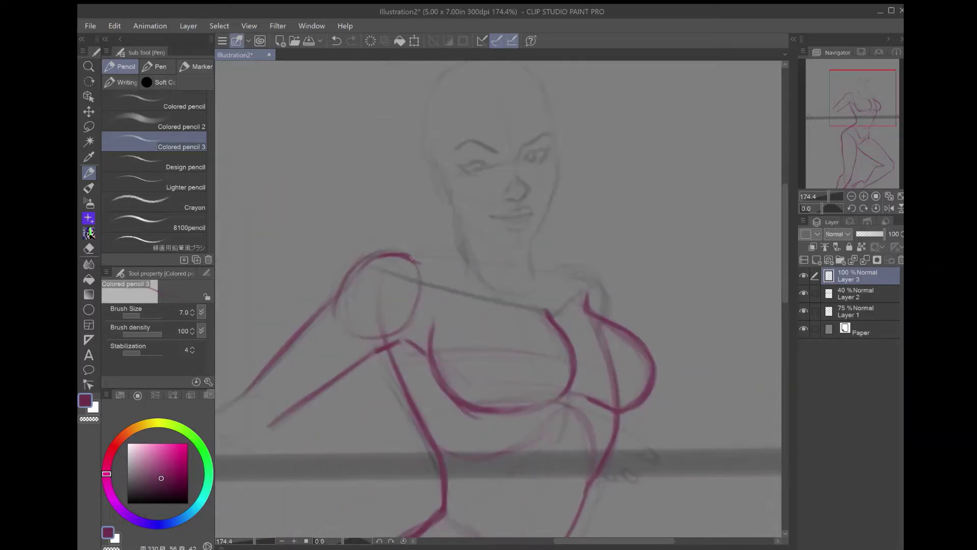
- Draw the far shoulder, the collarbones and the base of the neck
left_click_drag(562, 272, 608, 315)
left_click_drag(430, 273, 559, 287)
left_click_drag(409, 254, 565, 275)
left_click_drag(421, 237, 451, 240)
left_click_drag(499, 233, 496, 260)
- Draw the outstretched forearm and the start of the hand resting on the bar
mouse_move(553, 288)
left_mouse_down()
mouse_move(556, 255)
mouse_move(382, 328)
left_mouse_up()
left_click_drag(582, 313, 503, 349)
left_click_drag(381, 329, 325, 329)
left_click_drag(366, 344, 338, 355)
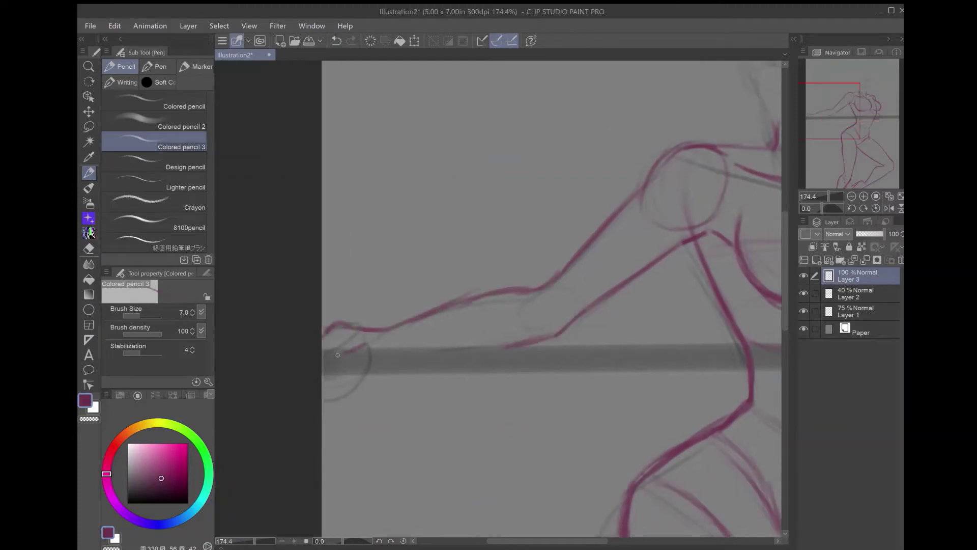
- On a new layer, draw the jaw, cheek and rounded top outline of the head
key("ctrl+shift+n")
scroll(484, 338, "up", 3)
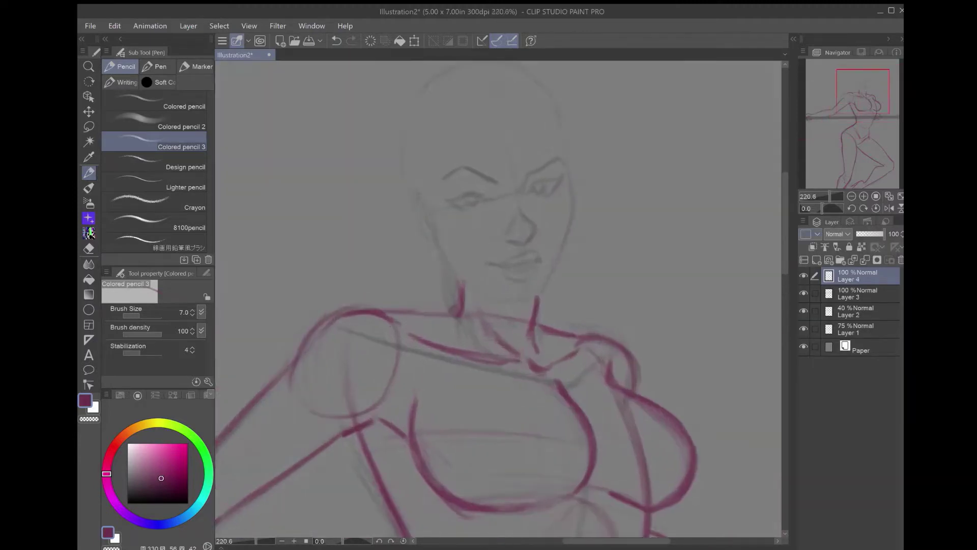
mouse_move(593, 162)
left_mouse_down()
mouse_move(603, 275)
mouse_move(501, 377)
left_mouse_up()
key("ctrl+z")
mouse_move(425, 274)
left_mouse_down()
mouse_move(447, 331)
mouse_move(557, 363)
left_mouse_up()
left_click_drag(432, 304, 390, 188)
left_click_drag(446, 89, 382, 184)
left_click_drag(507, 78, 644, 189)
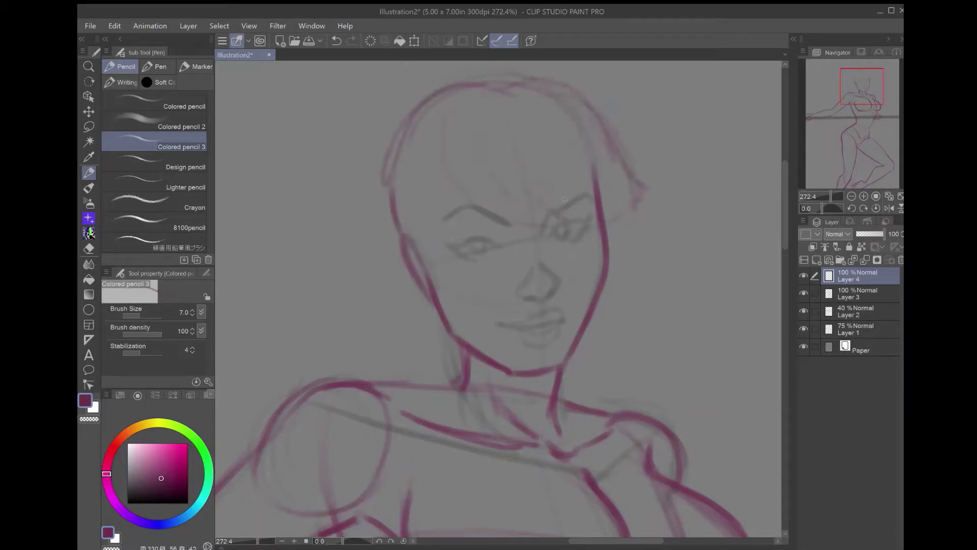
- Draw the arched eyebrows and the eyes over the rough face
left_click_drag(466, 200, 510, 225)
left_click(336, 41)
mouse_move(441, 214)
left_mouse_down()
mouse_move(513, 227)
mouse_move(582, 195)
left_mouse_up()
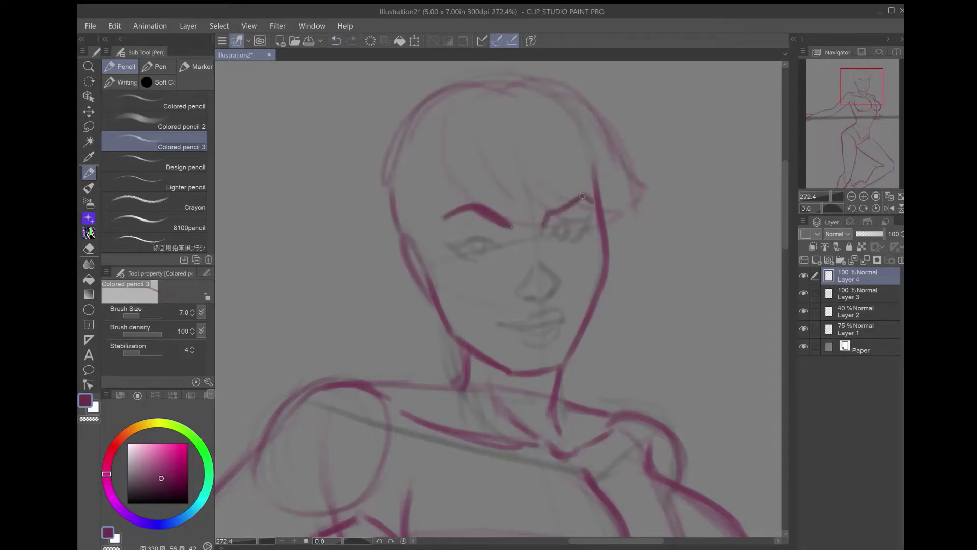
left_click_drag(502, 248, 443, 245)
key("ctrl+z")
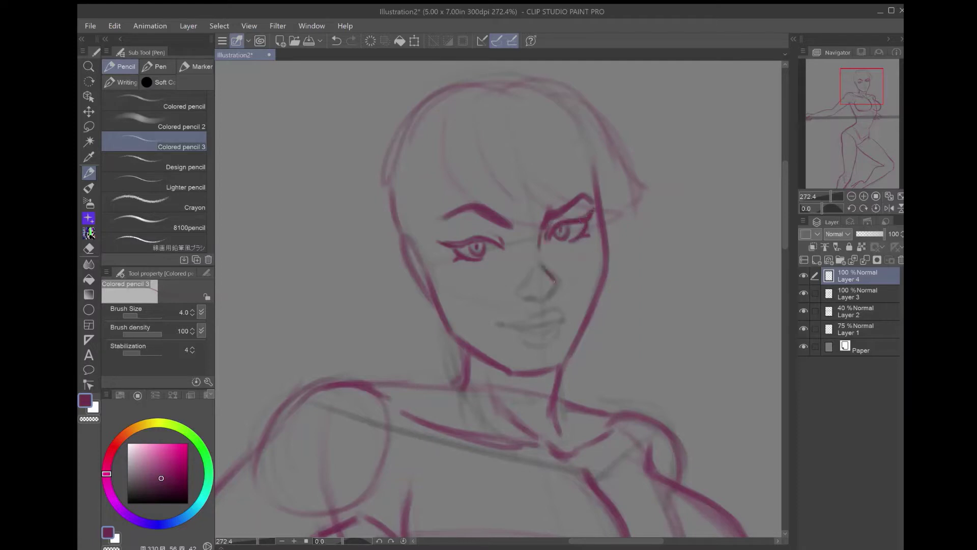
- Draw the nose and full lips on the face with a brush size of 4
left_click_drag(544, 279, 551, 289)
left_click_drag(517, 254, 473, 292)
left_click_drag(473, 292, 522, 320)
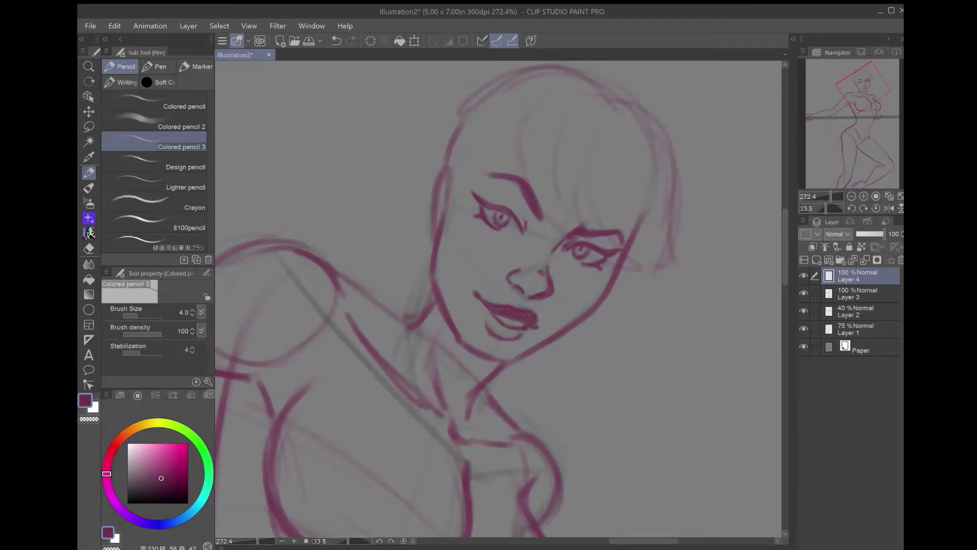
key("e")
key("ctrl+0")
key("p")
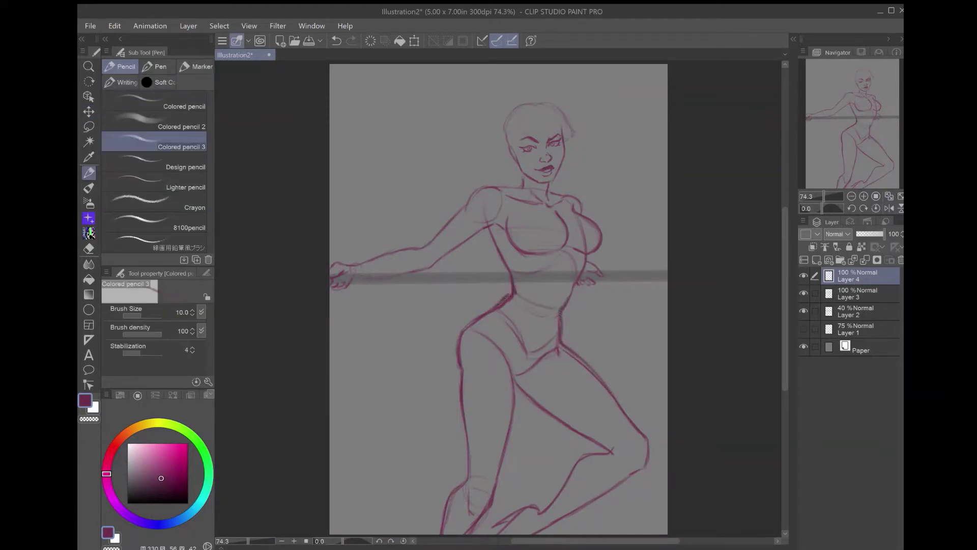
- Merge the head layer into Layer 3 and erase the leftover crease lines across the hip and abdomen
key("c")
key("ctrl+Delete")
key("e")
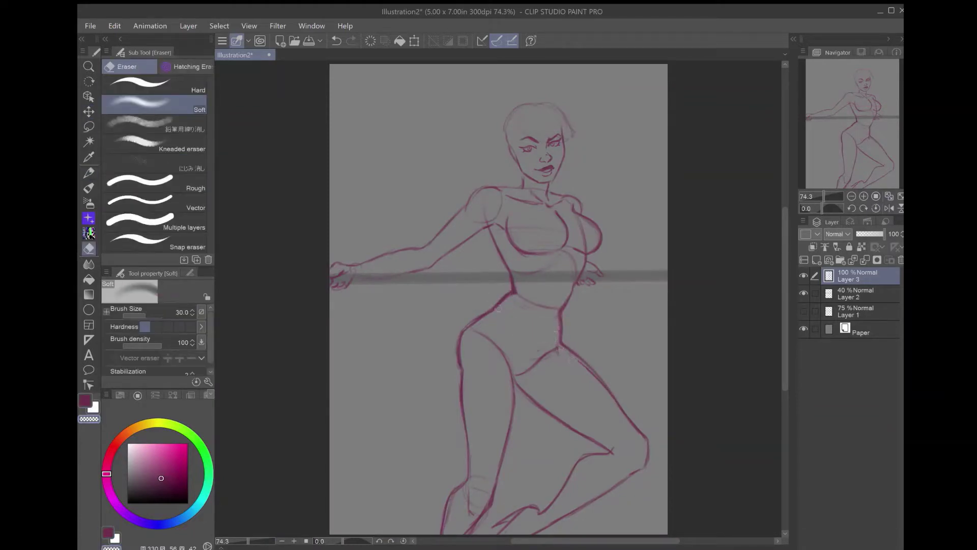
key("ctrl+z")
key("p")
key("c")
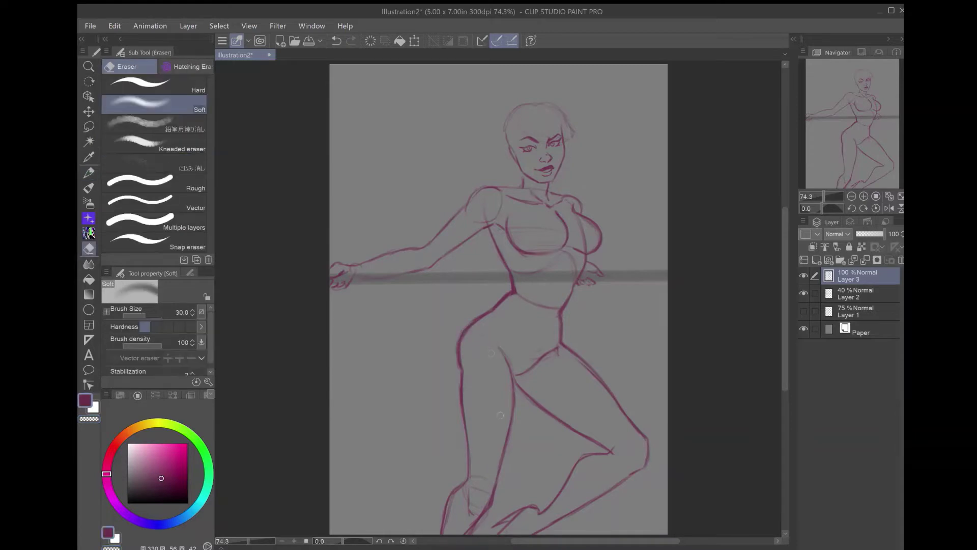
- Redraw the hip crease and the torso's centre contour, and rough in long flowing hair around the figure
left_click_drag(493, 327, 512, 375)
left_click_drag(559, 284, 531, 351)
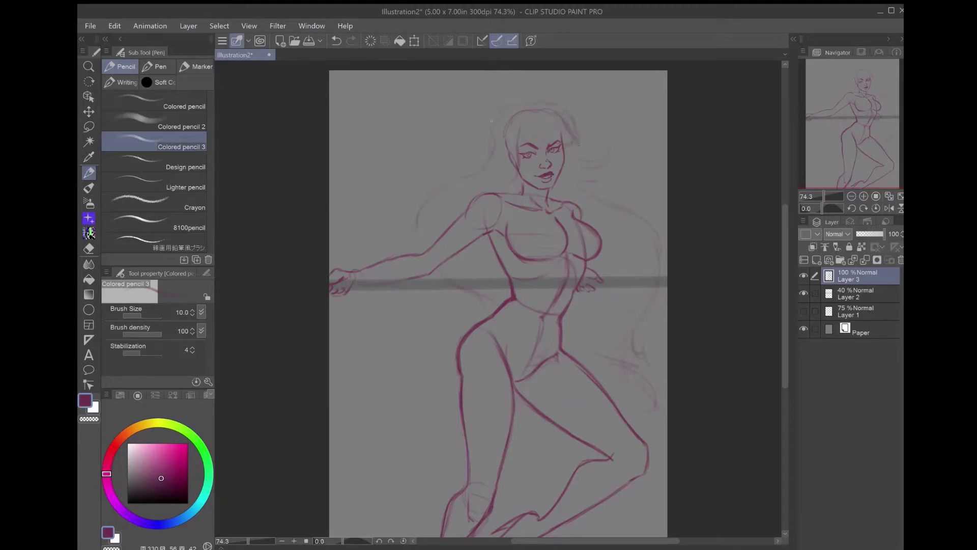
scroll(534, 153, "up", 3)
scroll(534, 153, "down", 3)
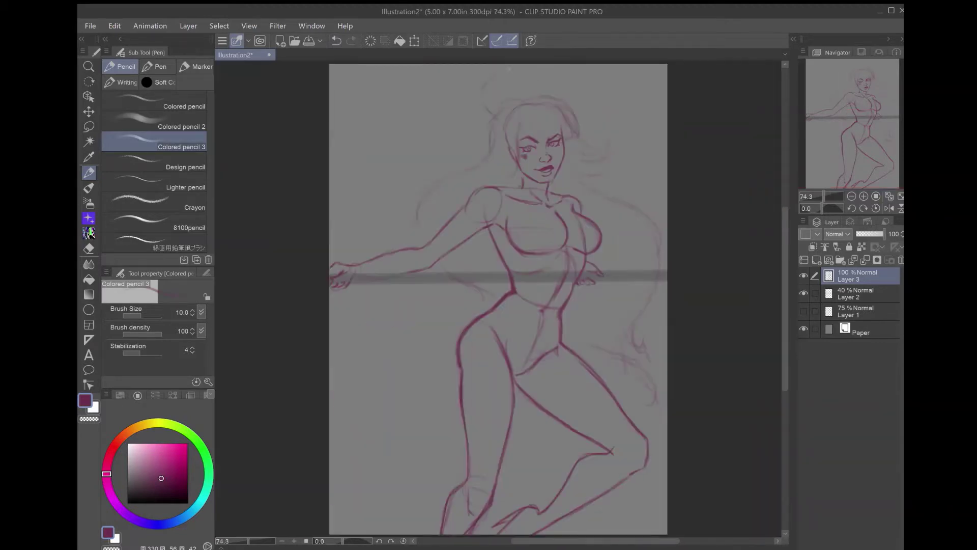
scroll(498, 300, "up", 1)
left_click_drag(446, 202, 420, 133)
key("ctrl+z")
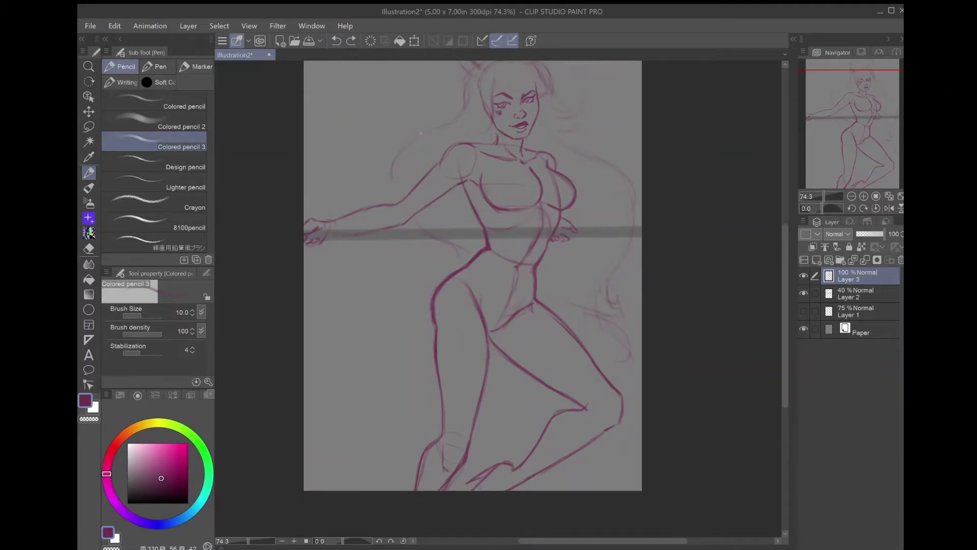
- On a new layer, sketch a large curved tail behind the legs and transform it into place
key("ctrl+shift+n")
left_click_drag(386, 302, 424, 404)
scroll(550, 402, "down", 2)
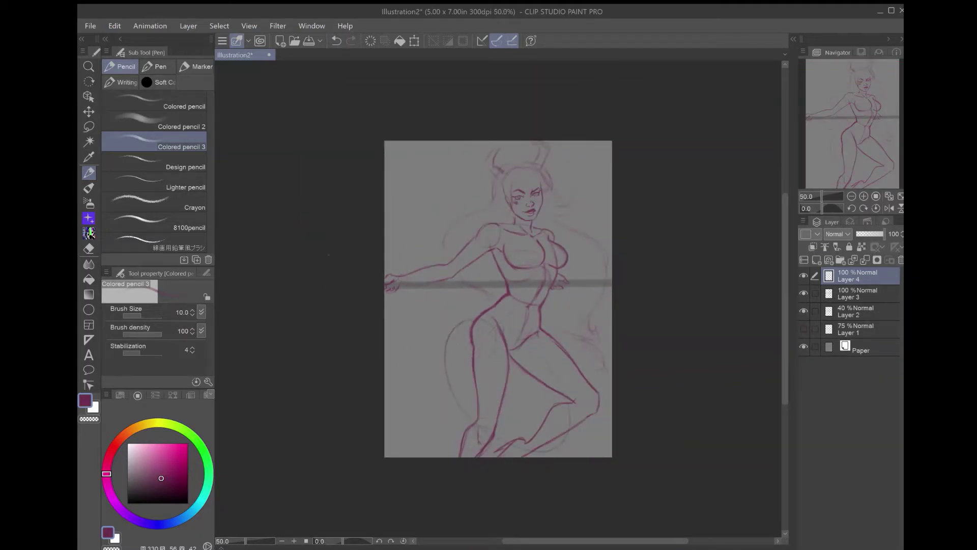
key("ctrl+t")
left_click_drag(448, 357, 455, 388)
key("Return")
- Draw the tail's curling end with a heart-shaped tip and merge the tail layer into Layer 3
key("p")
left_click_drag(413, 317, 450, 334)
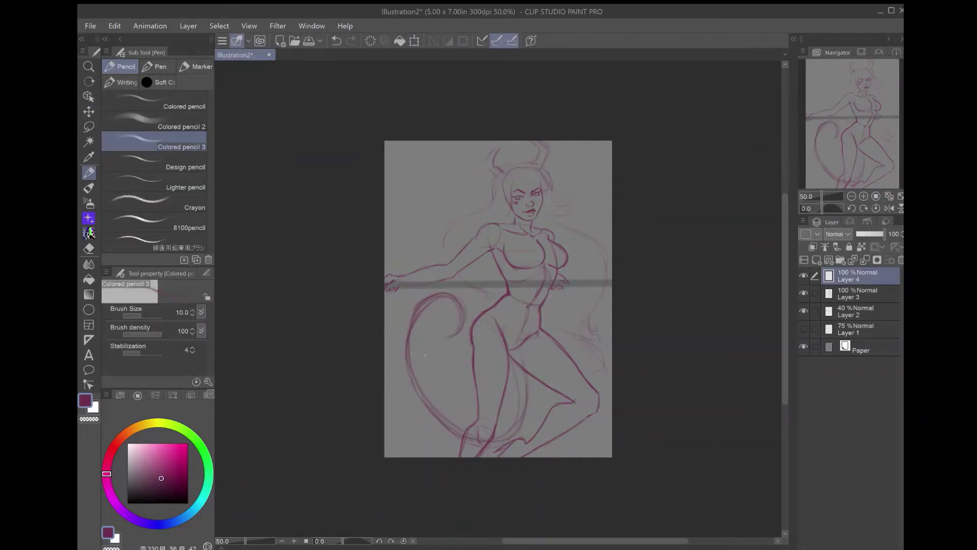
key("e")
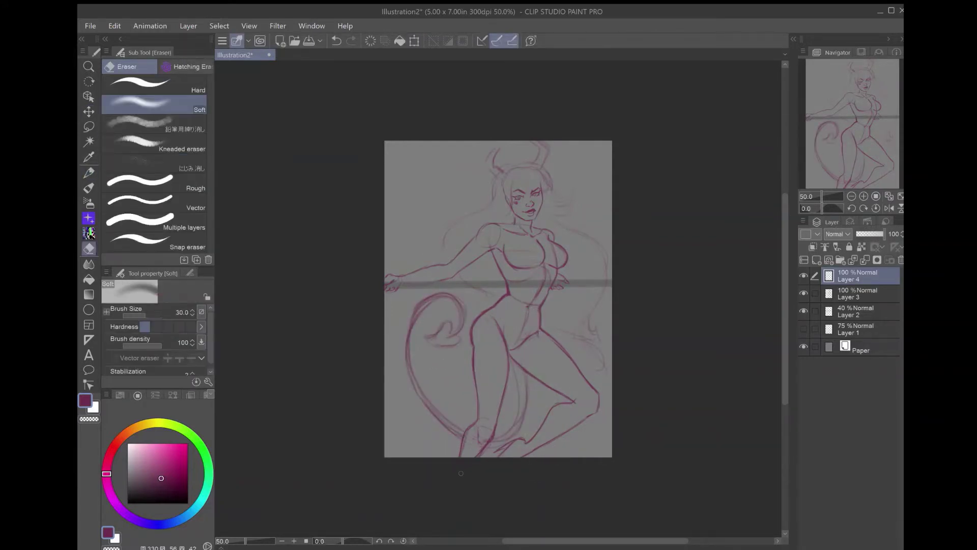
key("ctrl+e")
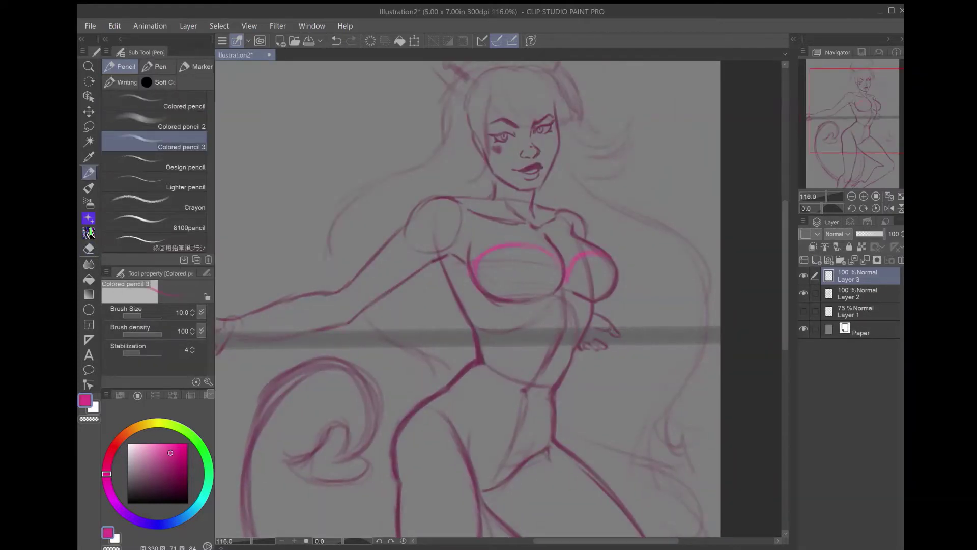
- Draw the costume in bright pink, with crossed bust straps, bodice and abdomen lines, and a hem around the hips
left_click_drag(517, 273, 549, 292)
key("ctrl+z")
mouse_move(484, 255)
left_mouse_down()
mouse_move(551, 286)
mouse_move(494, 295)
mouse_move(473, 245)
left_mouse_up()
scroll(547, 242, "down", 1)
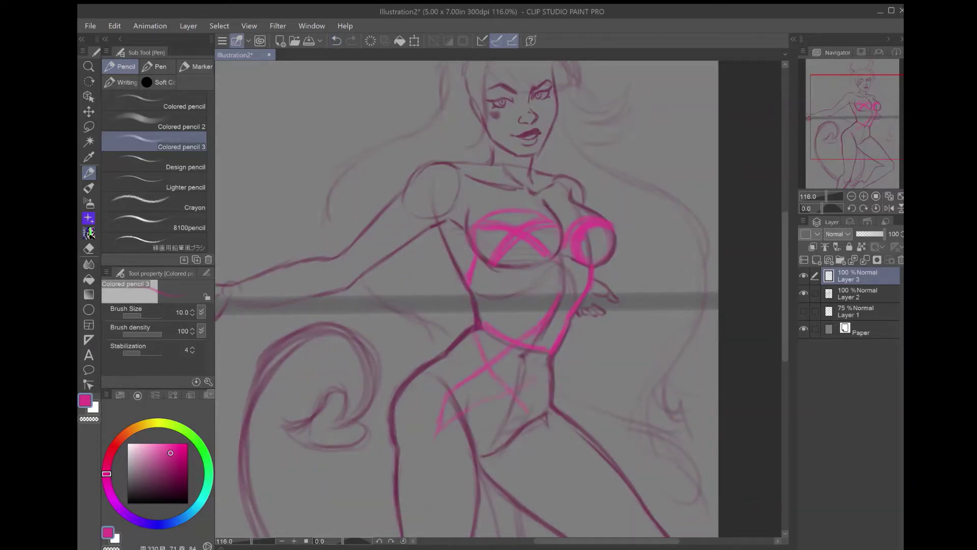
left_click_drag(545, 432, 514, 464)
left_click_drag(391, 438, 471, 460)
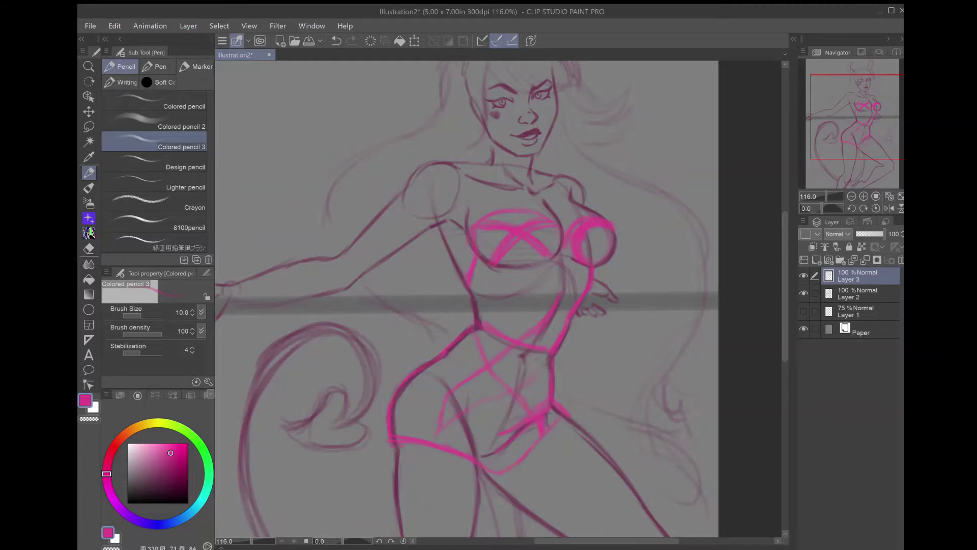
- Fill the costume's crossed abdomen panel with solid bright pink and add a strap stroke over the hip
mouse_move(545, 356)
left_mouse_down()
mouse_move(481, 380)
mouse_move(448, 420)
left_mouse_up()
left_click_drag(519, 402, 524, 414)
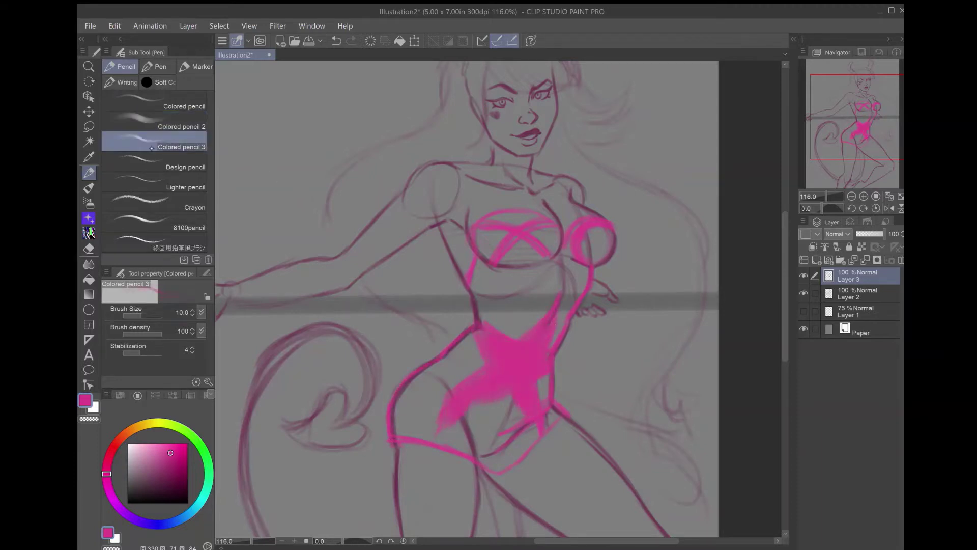
mouse_move(456, 409)
left_mouse_down()
mouse_move(448, 439)
mouse_move(430, 381)
mouse_move(451, 359)
left_mouse_up()
- Draw scalloped boot tops on both thighs in bright pink, with lacing down the straight leg and a pink shoe at the page's lower edge
scroll(429, 382, "down", 4)
scroll(498, 301, "down", 3)
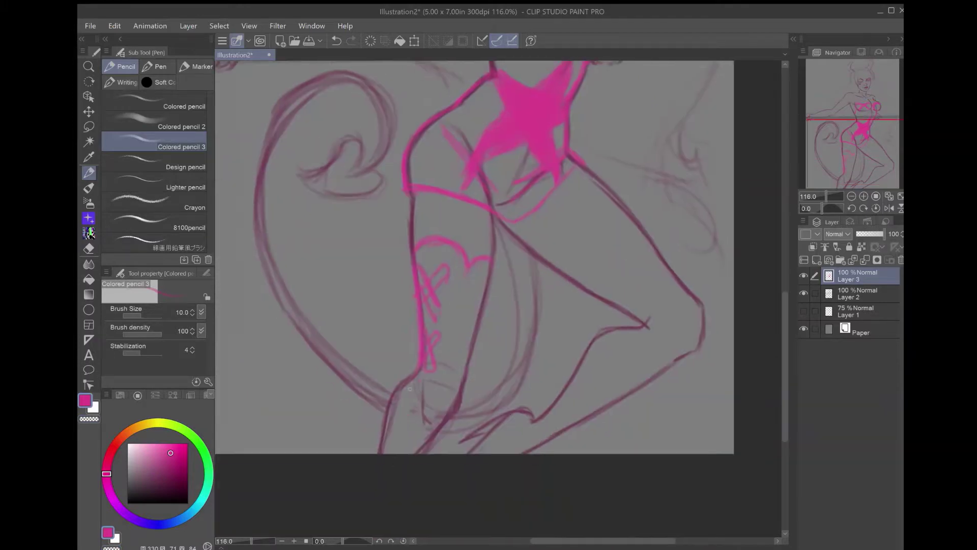
scroll(499, 300, "right", 2)
left_click_drag(478, 254, 524, 239)
key("ctrl+0")
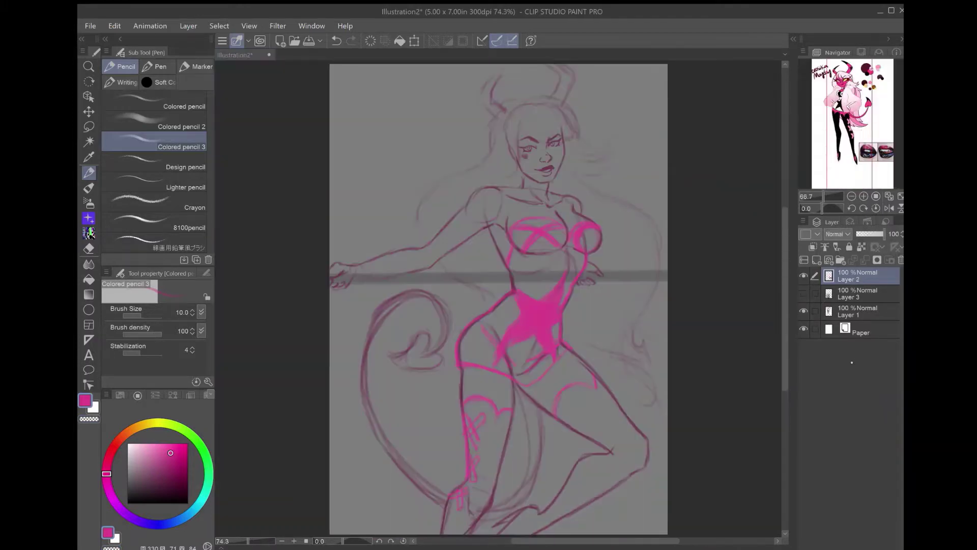
scroll(496, 264, "up", 3)
left_click_drag(500, 431, 522, 453)
key("ctrl+0")
- On a new layer, sketch the coat's ruffled collar and the far arm's puffed sleeve in light pink
key("ctrl+shift+n")
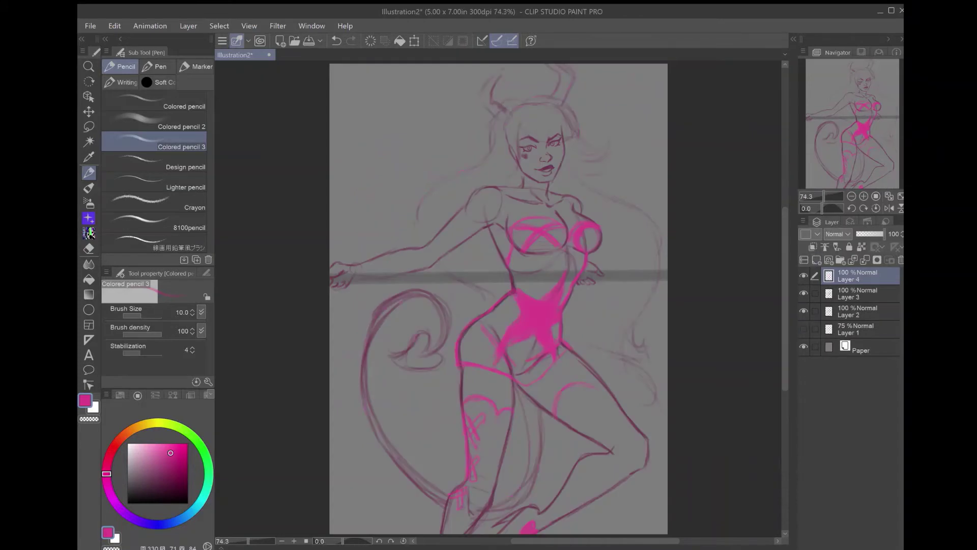
left_click(145, 453)
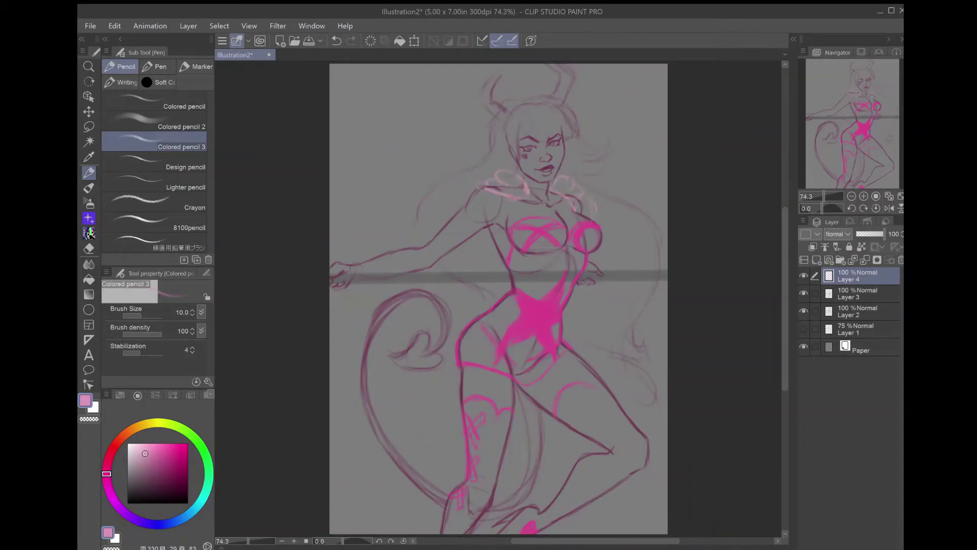
left_click_drag(608, 262, 575, 305)
left_click_drag(621, 282, 575, 323)
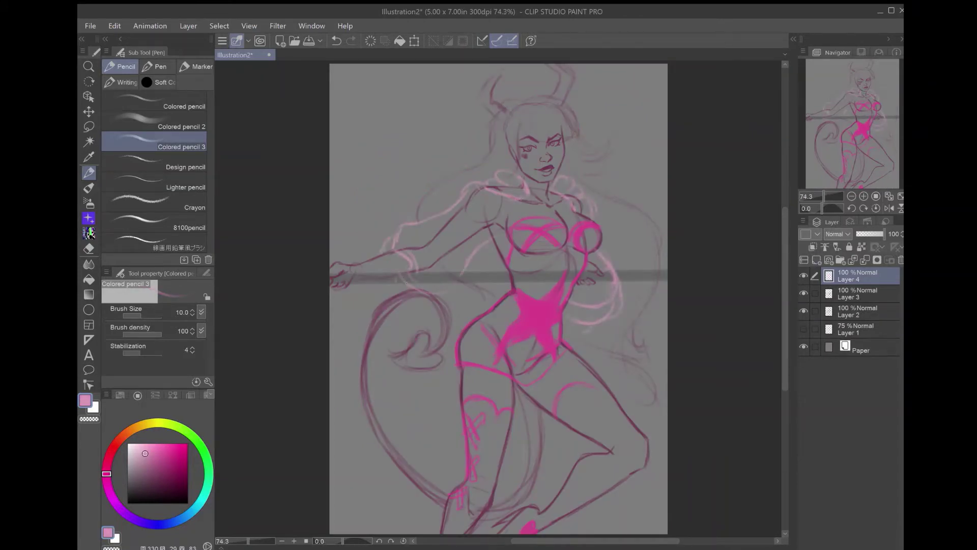
- Sketch the coat sleeve draped around the outstretched arm in light pink and thicken the fluffy trim along the collar and cuffs
left_click_drag(486, 238, 460, 277)
left_click_drag(392, 280, 458, 295)
left_click_drag(509, 257, 499, 285)
mouse_move(519, 208)
left_mouse_down()
mouse_move(433, 325)
mouse_move(506, 241)
left_mouse_up()
left_click_drag(626, 251, 570, 321)
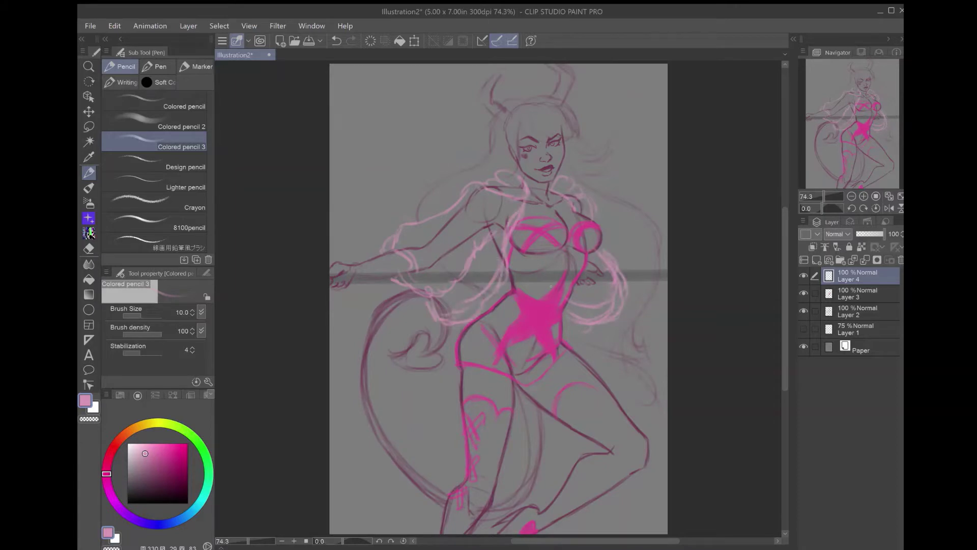
left_click_drag(502, 231, 482, 239)
left_click_drag(468, 197, 408, 227)
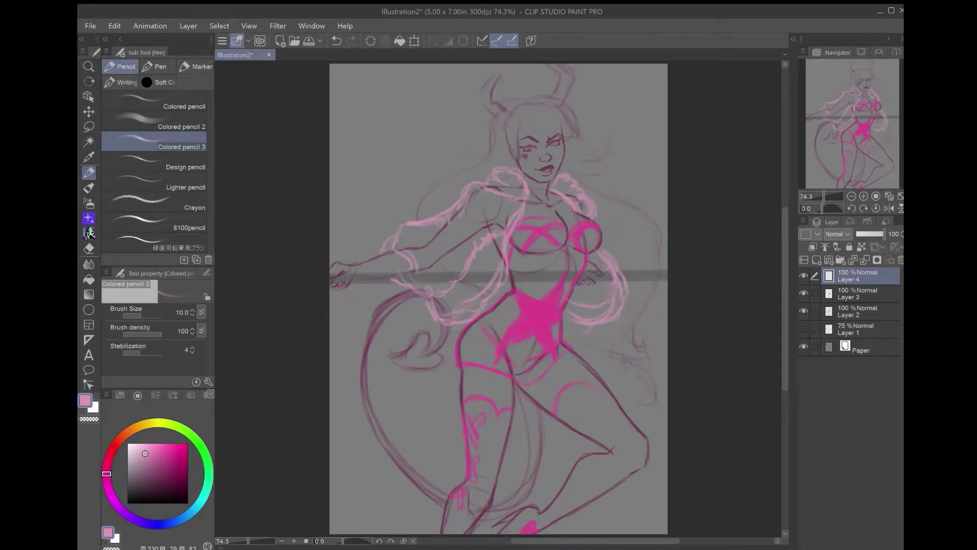
- On Layer 1, fill a large rectangle behind the figure with purple, covering the canvas's upper-left area
key("ctrl+minus")
left_click(842, 315)
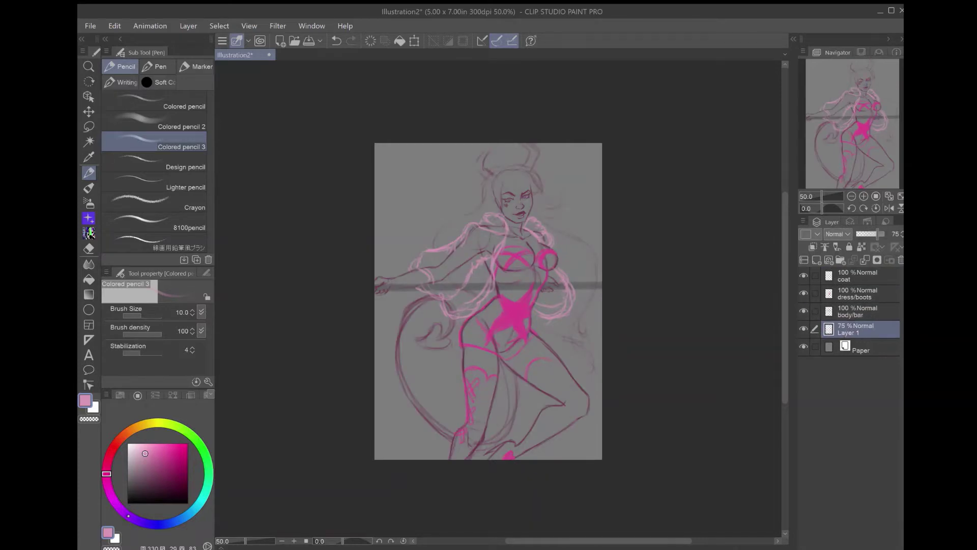
left_click(125, 513)
left_click(159, 453)
key("m")
left_click_drag(355, 132, 545, 374)
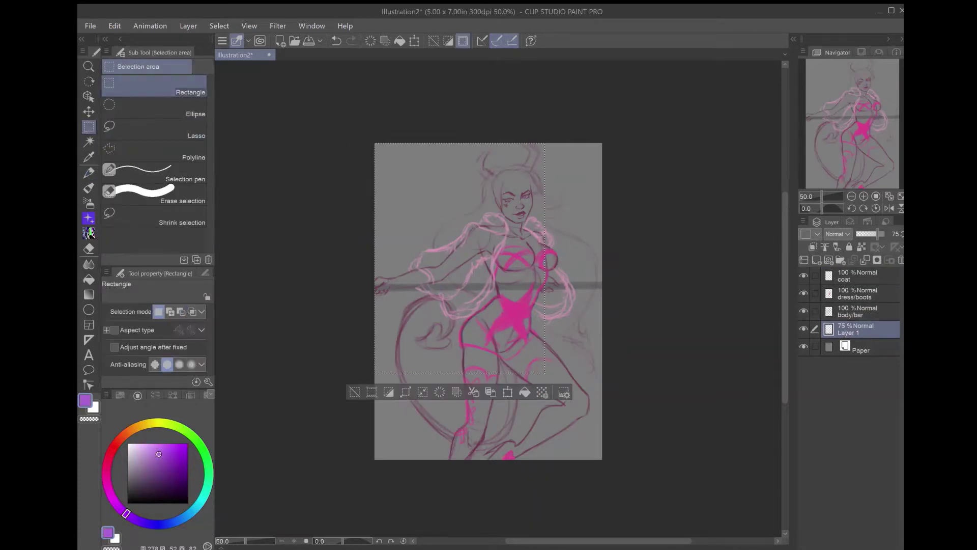
key("alt+BackSpace")
key("ctrl+d")
key("g")
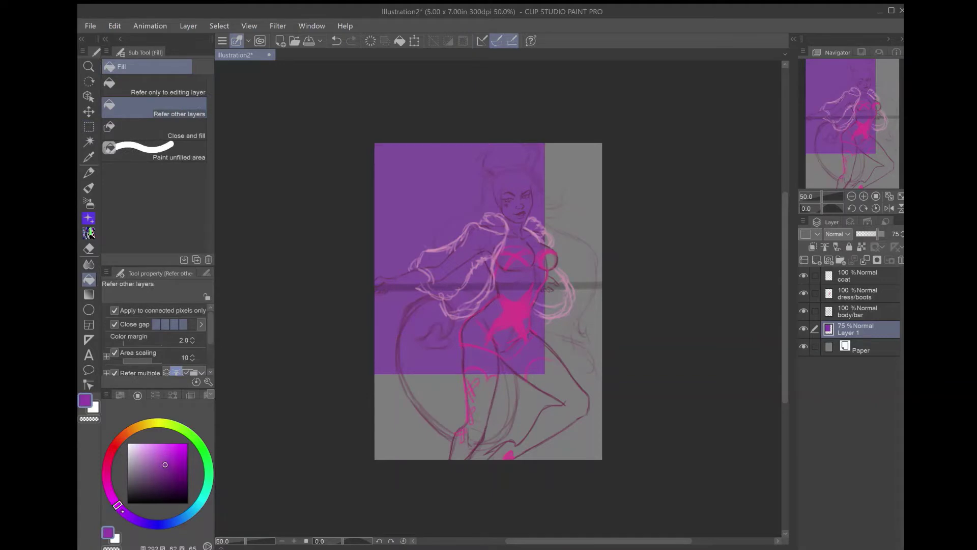
- On a new layer, fill a thin horizontal light-purple stripe across the upper part of the purple block
left_click(125, 513)
left_click(148, 448)
key("ctrl+shift+n")
key("m")
left_click_drag(357, 180, 550, 184)
key("g")
left_click(458, 182)
key("m")
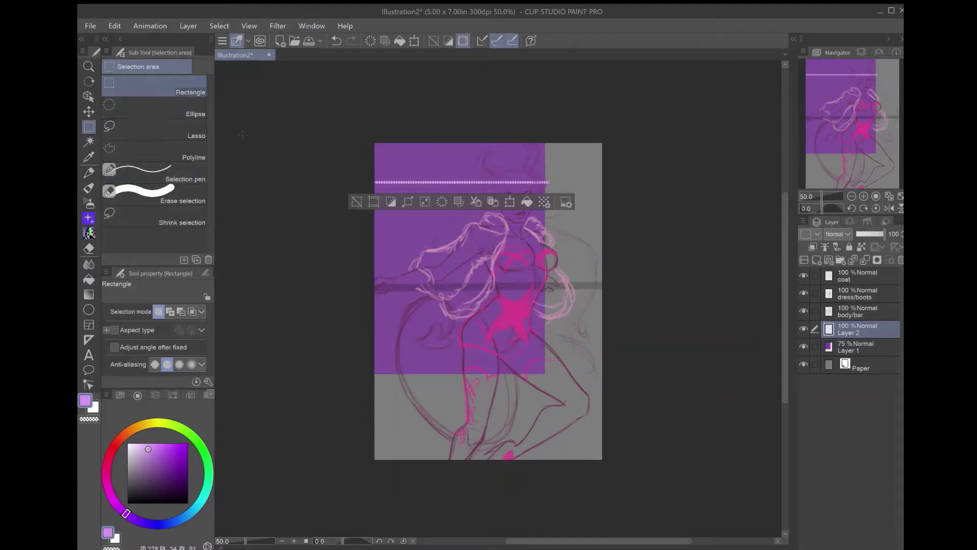
- Duplicate the horizontal stripe into four evenly spaced lines down the purple block and merge the copies
key("ctrl+d")
key("k")
key("ctrl+j")
left_click_drag(458, 182, 458, 285)
key("ctrl+j")
key("ctrl+j")
left_click_drag(458, 285, 458, 332)
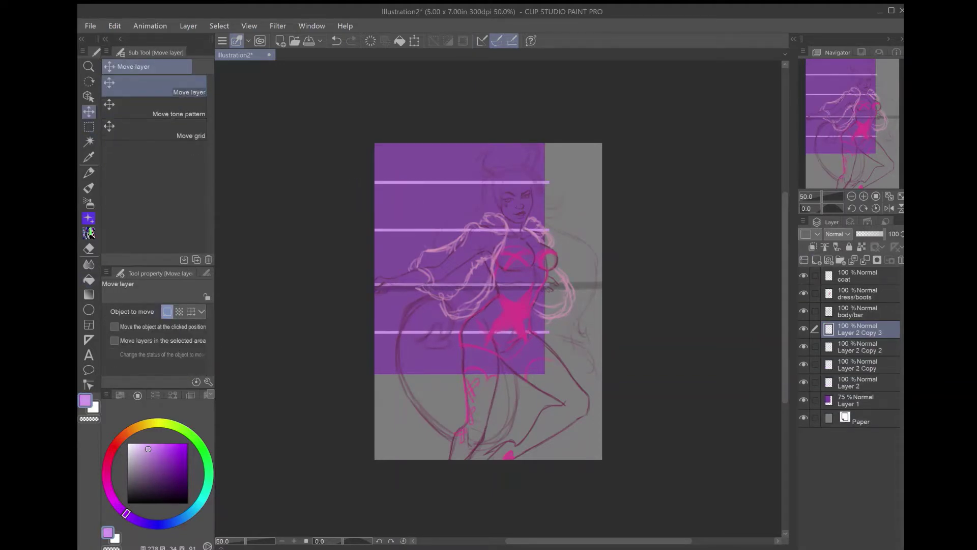
key("ctrl+e")
key("ctrl+e")
- Fill a thin vertical light-purple stripe running the full height of the purple block
key("m")
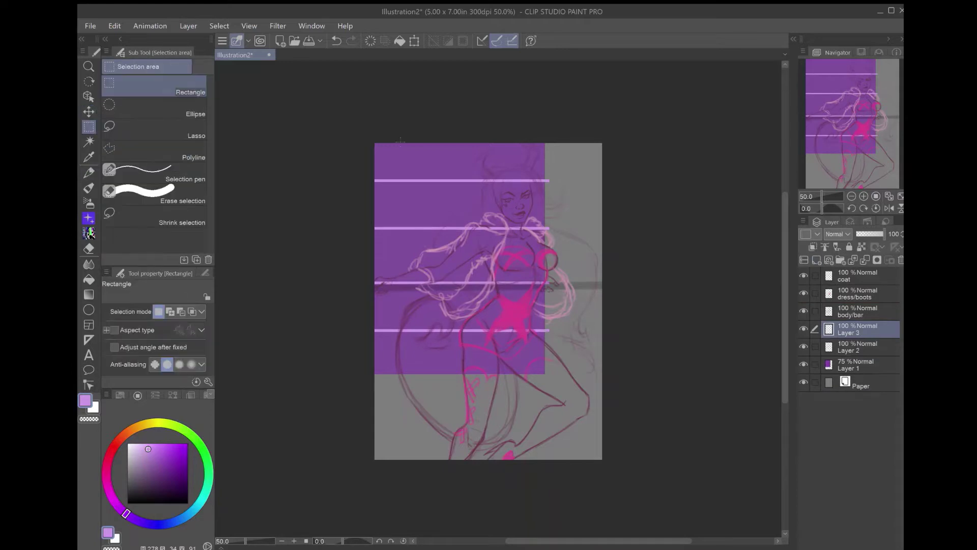
left_click_drag(485, 136, 487, 383)
key("g")
left_click(487, 255)
key("ctrl+d")
- Duplicate the vertical stripe into three spaced lines and merge the whole grid into Layer 1
key("ctrl+j")
key("k")
left_click_drag(488, 296, 383, 295)
key("ctrl+j")
key("ctrl+e")
key("ctrl+e")
key("ctrl+e")
key("ctrl+e")
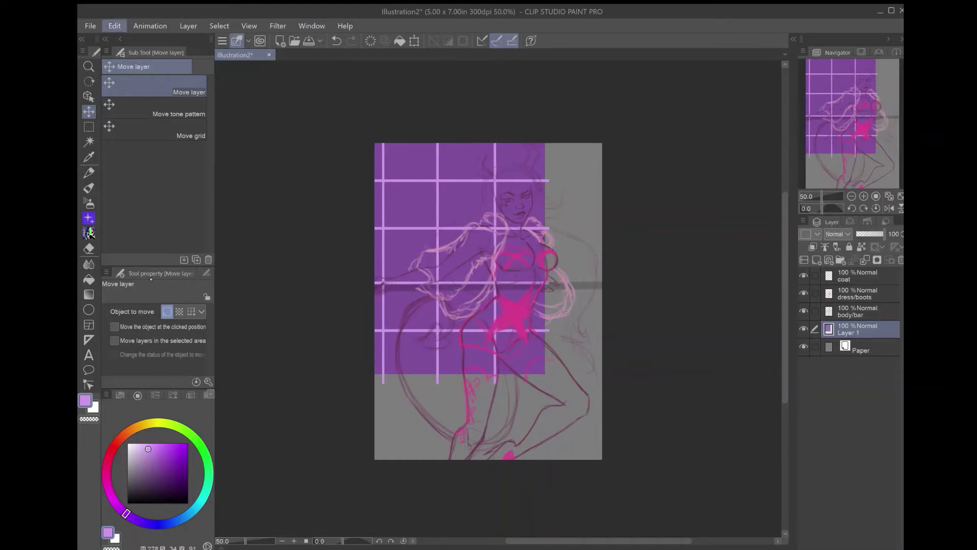
- Distort the purple grid with Free Transform so it narrows in perspective towards its right edge
key("ctrl+shift+t")
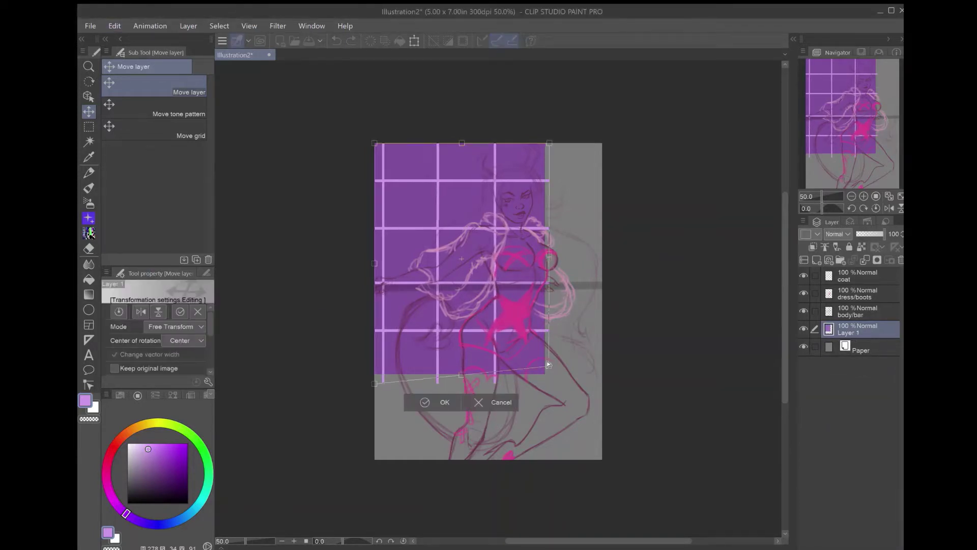
left_click_drag(549, 383, 545, 358)
mouse_move(549, 143)
left_mouse_down()
mouse_move(529, 130)
mouse_move(543, 157)
left_mouse_up()
key("Return")
key("ctrl+shift+t")
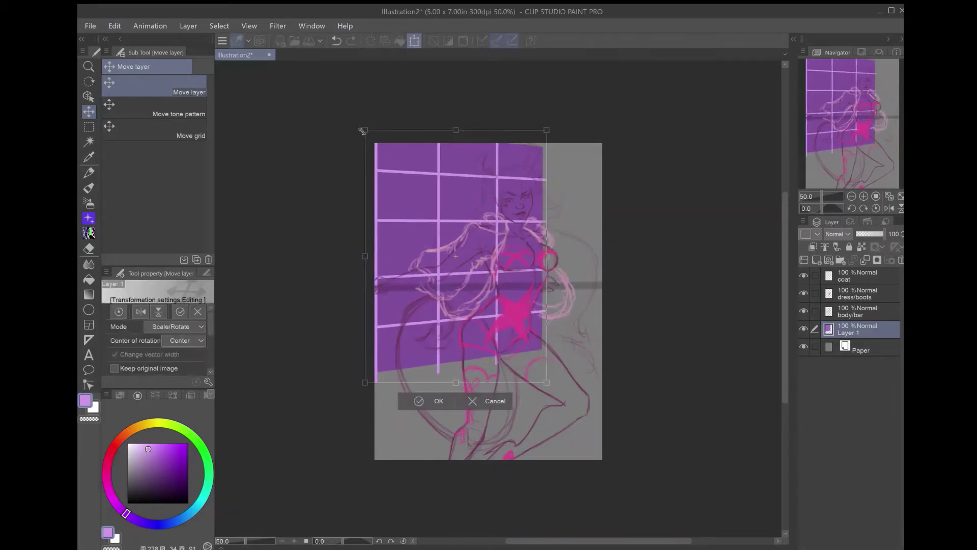
key("Escape")
- Fill the gaps above the grid's middle and right panes with purple up to the canvas's upper edge
scroll(518, 116, "up", 3)
key("m")
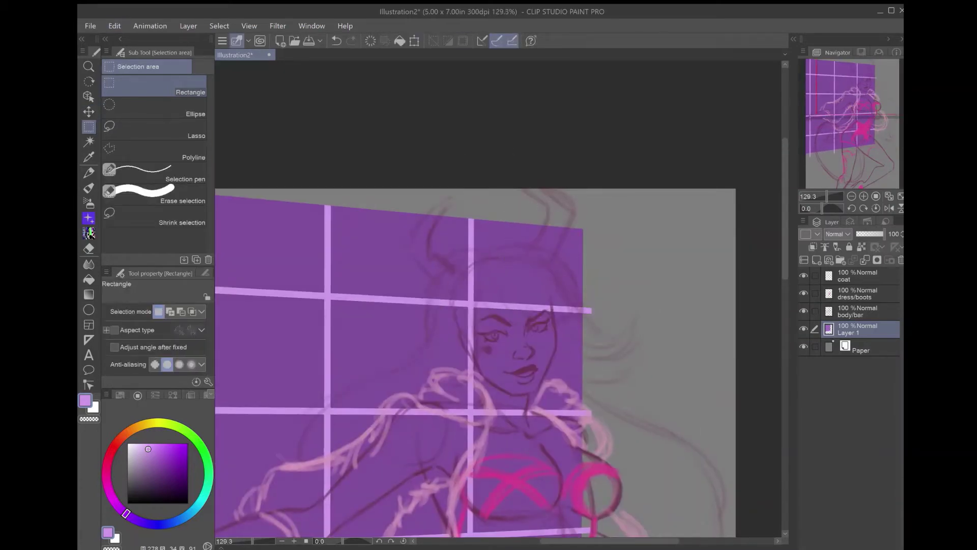
key("ctrl+c")
key("ctrl+v")
key("ctrl+v")
mouse_move(584, 238)
left_mouse_down()
mouse_move(473, 127)
mouse_move(327, 217)
left_mouse_up()
key("g")
left_click(523, 207)
key("ctrl+d")
key("m")
key("ctrl+e")
key("ctrl+e")
key("g")
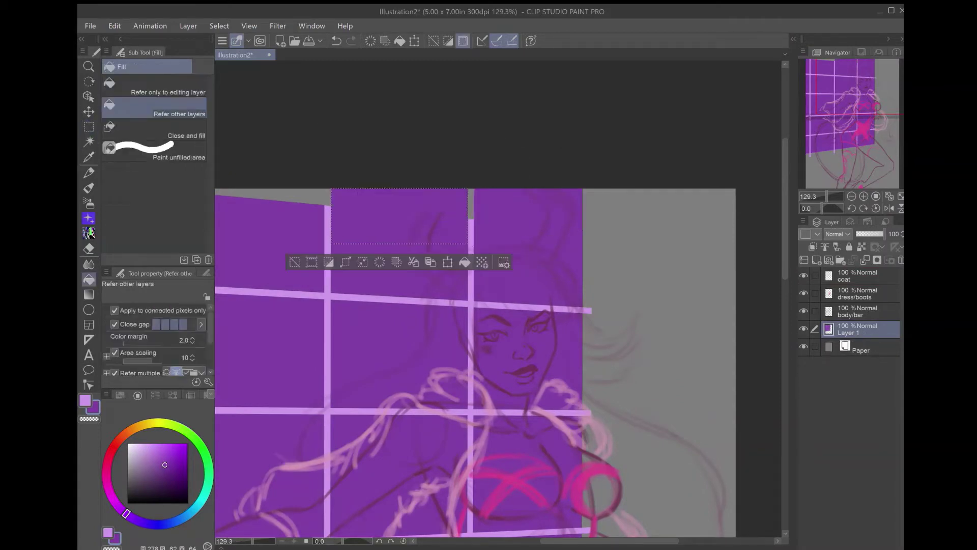
- Fill the remaining gap above the grid's left panes with purple and extend the left vertical stripe to the canvas edge
scroll(498, 356, "left", 3)
key("m")
mouse_move(468, 135)
left_mouse_down()
mouse_move(327, 197)
mouse_move(321, 233)
left_mouse_up()
key("g")
key("ctrl+d")
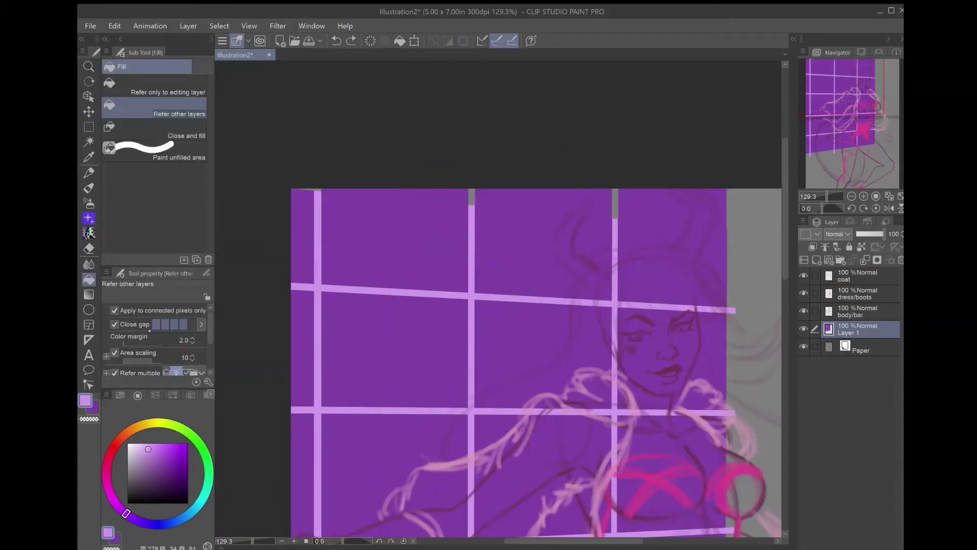
key("m")
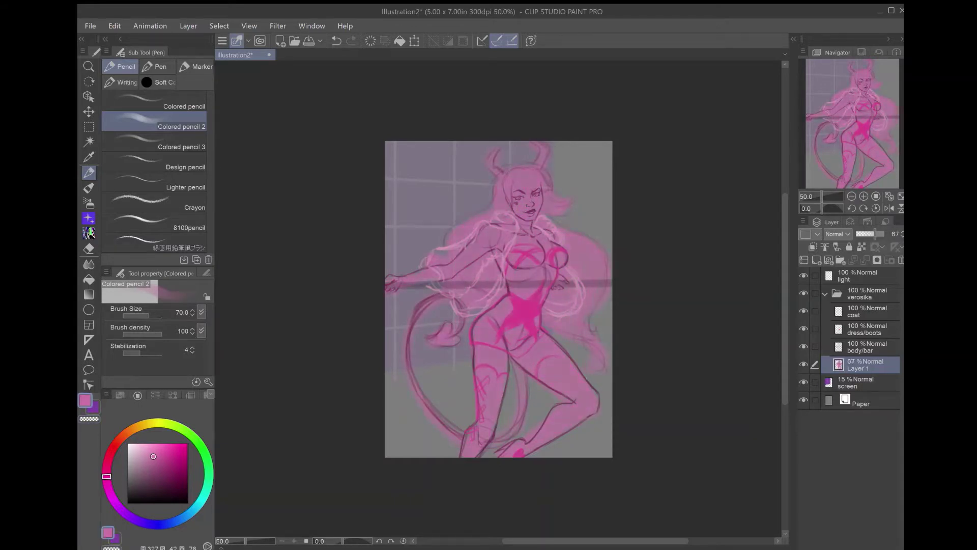
- Clip the light layer to the verosika folder in Add (Glow) mode and airbrush soft orange highlights on the hair and horns
left_click(825, 293)
left_click(865, 275)
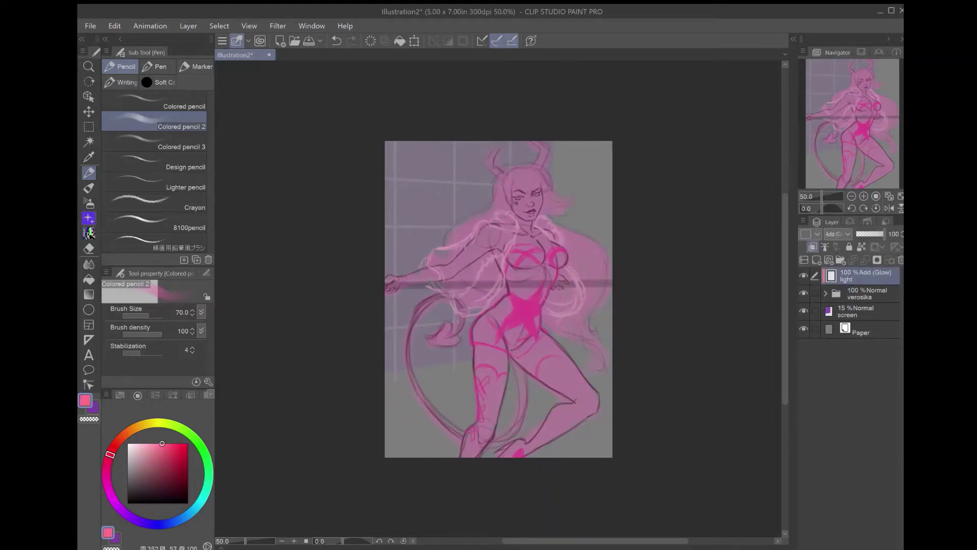
key("b")
left_click_drag(506, 206, 534, 148)
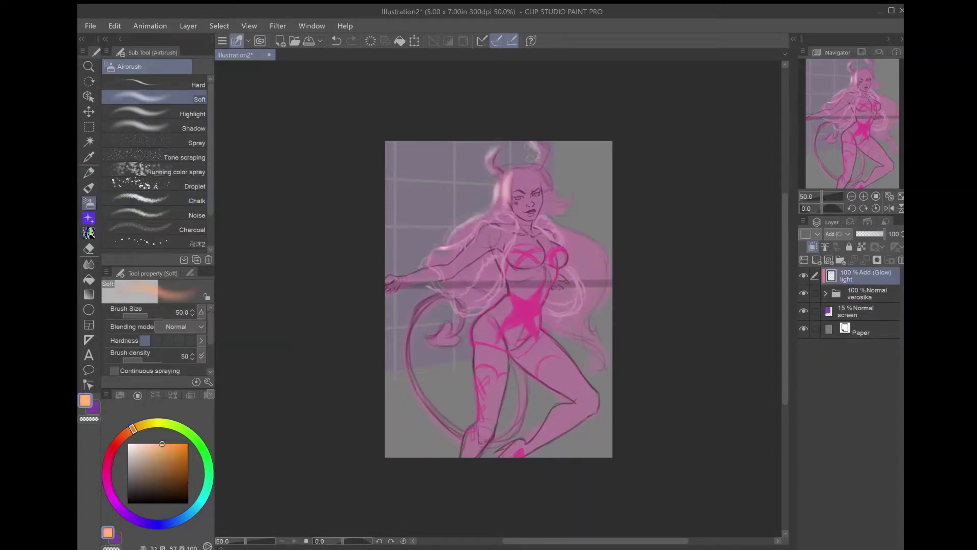
- Airbrush orange rim light along the outstretched arm, waist, hips, legs and tail with the Soft airbrush at size 50
left_click_drag(484, 229, 399, 277)
mouse_move(512, 275)
left_mouse_down()
mouse_move(476, 341)
mouse_move(460, 456)
left_mouse_up()
mouse_move(440, 295)
left_mouse_down()
mouse_move(410, 366)
mouse_move(415, 407)
left_mouse_up()
left_click_drag(509, 369, 503, 435)
mouse_move(544, 331)
left_mouse_down()
mouse_move(595, 397)
mouse_move(496, 455)
left_mouse_up()
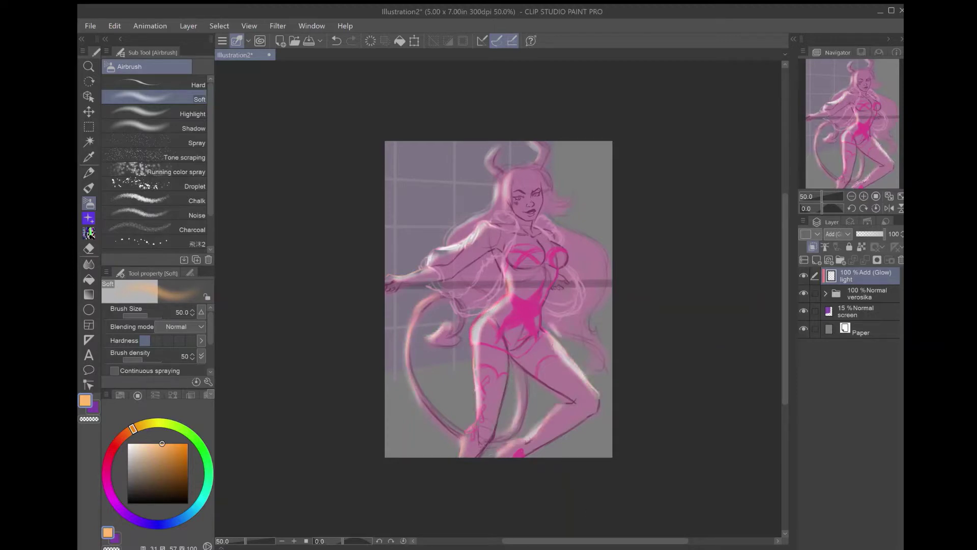
- Airbrush glowing highlights on the long hair behind the figure, the coat collar and both sleeve cuffs
left_click_drag(583, 267, 560, 257)
left_click_drag(567, 191, 536, 229)
left_click_drag(610, 226, 557, 287)
left_click_drag(466, 295, 453, 318)
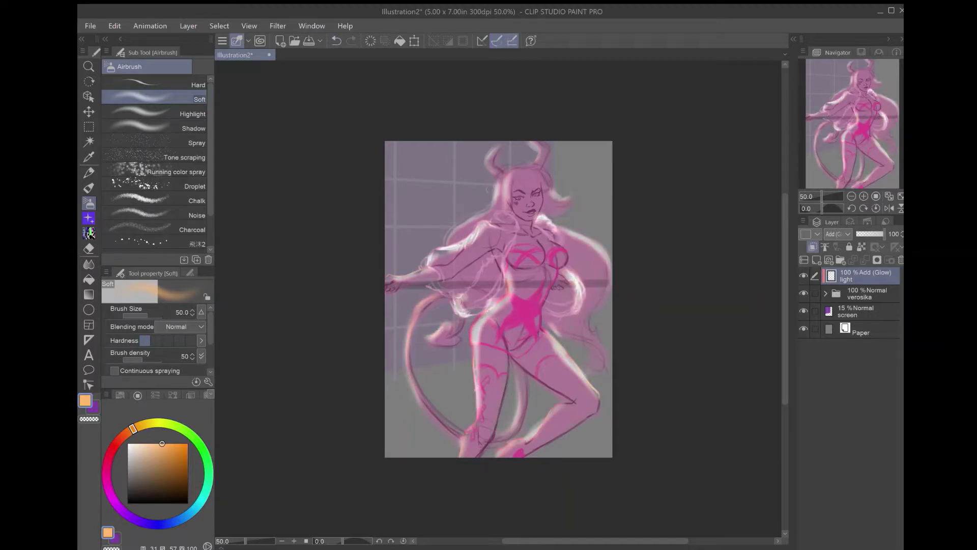
- Add a broader soft orange glow over both sides of the figure with the airbrush, starting at size 150
left_click_drag(458, 229, 461, 389)
left_click_drag(448, 278, 484, 450)
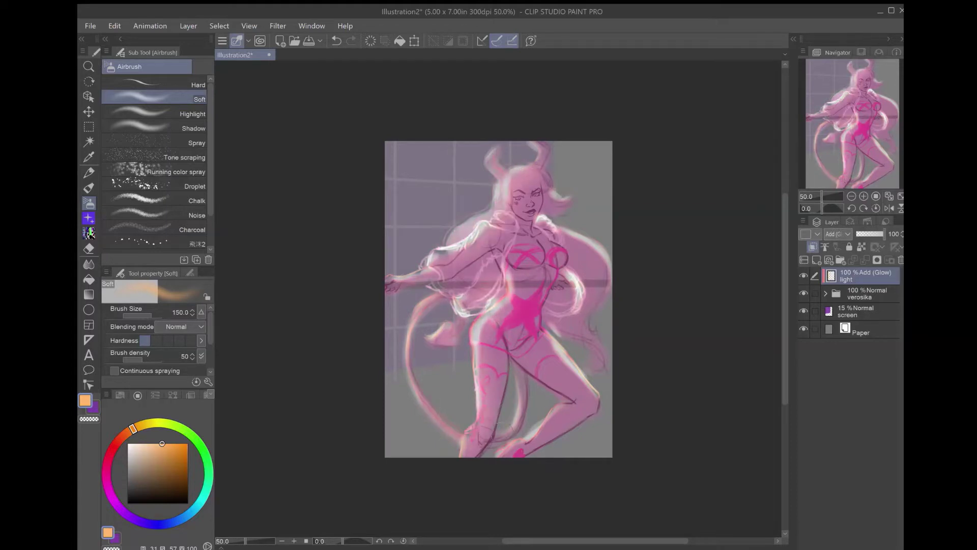
left_click_drag(585, 351, 504, 453)
key("bracketleft")
key("bracketleft")
left_click_drag(570, 336, 547, 156)
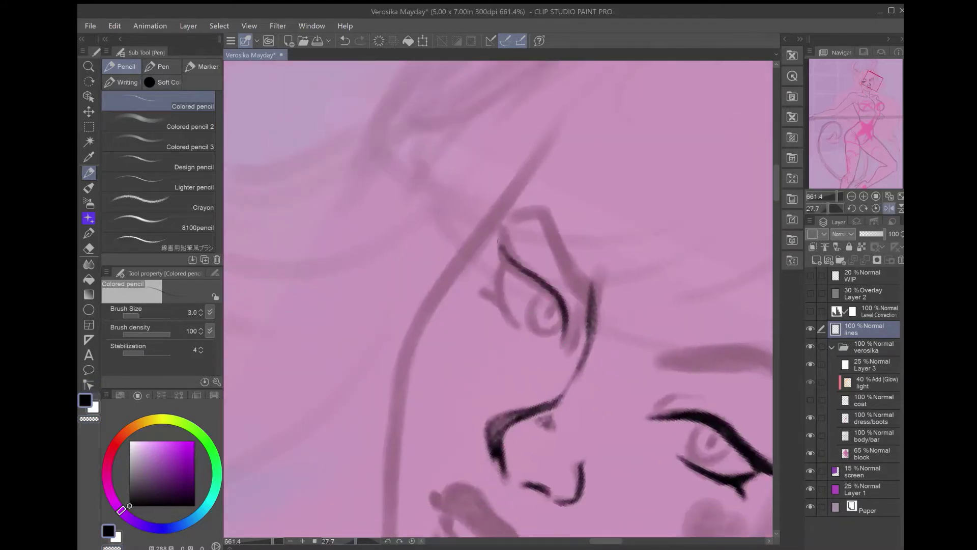
- On the lines layer, ink the far eye in black Colored pencil, then shade the upper lip and outline the mouth and lower lip
left_click_drag(499, 229, 561, 326)
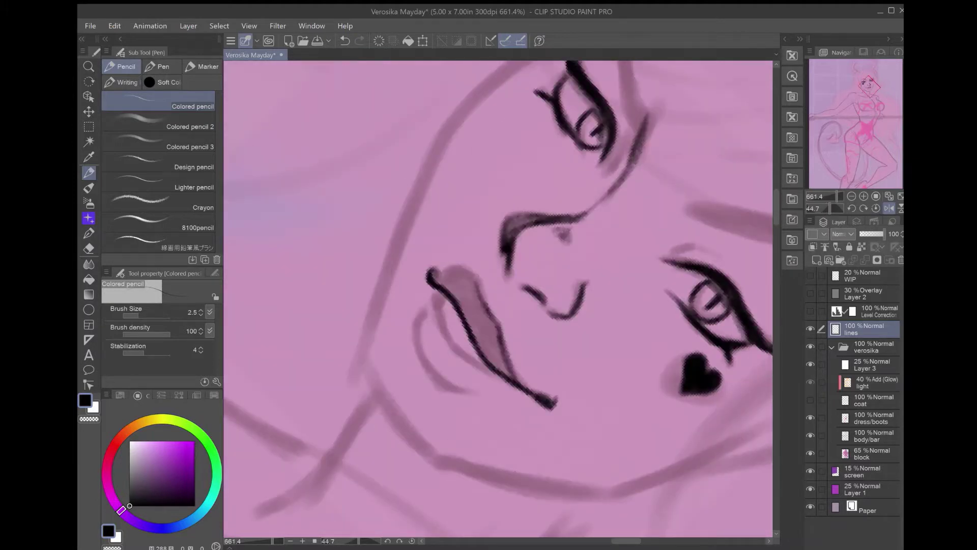
mouse_move(456, 270)
left_mouse_down()
mouse_move(480, 344)
mouse_move(462, 292)
mouse_move(507, 374)
left_mouse_up()
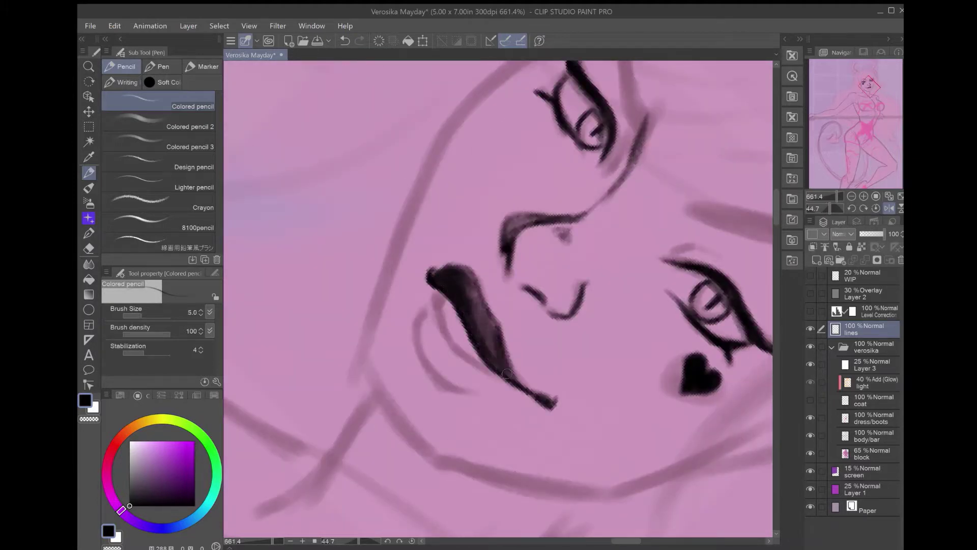
key("bracketleft")
left_click_drag(430, 287, 496, 377)
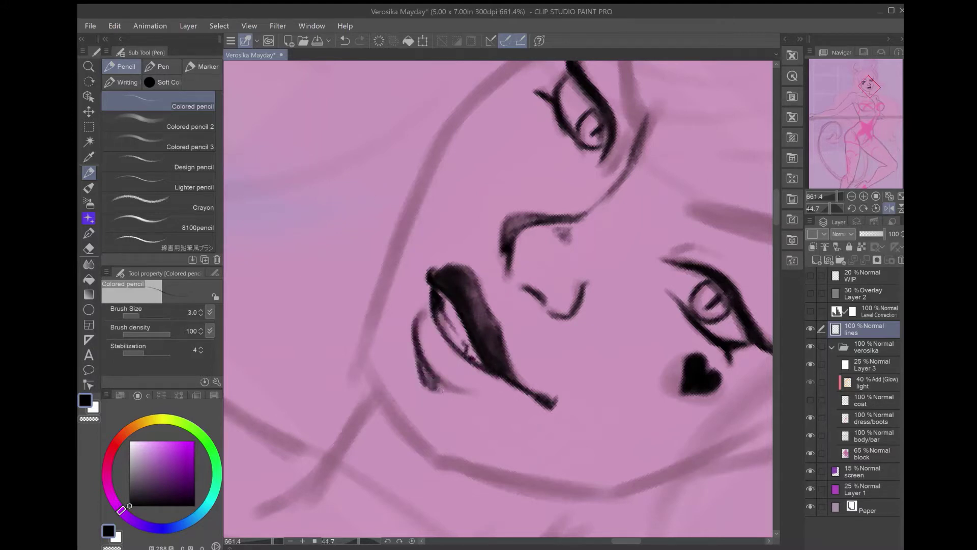
key("ctrl+shift+0")
scroll(499, 305, "down", 5)
scroll(607, 389, "up", 5)
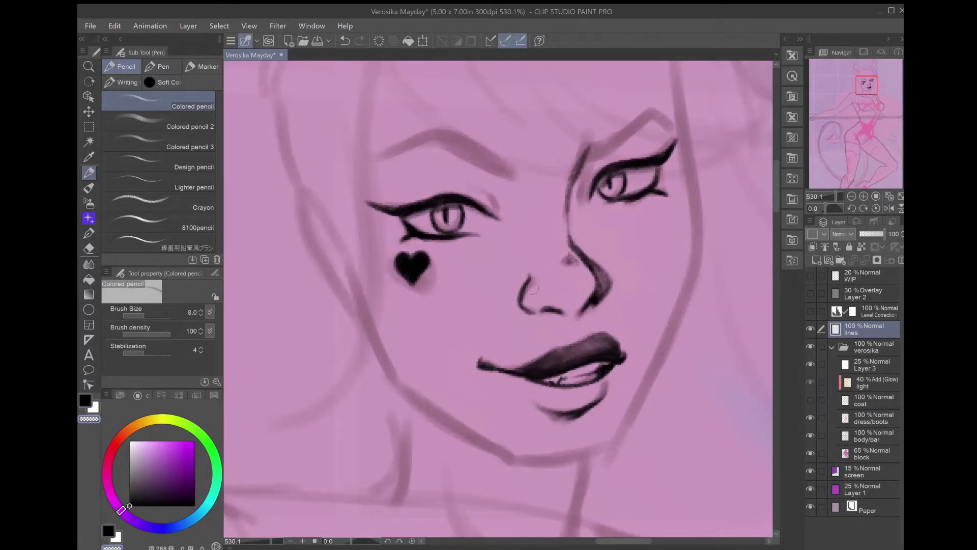
- Reduce the pencil to size 3 and ink the eyelid creases above the eyes
key("bracketleft")
key("bracketleft")
key("bracketleft")
key("bracketleft")
key("bracketleft")
scroll(532, 288, "up", 3)
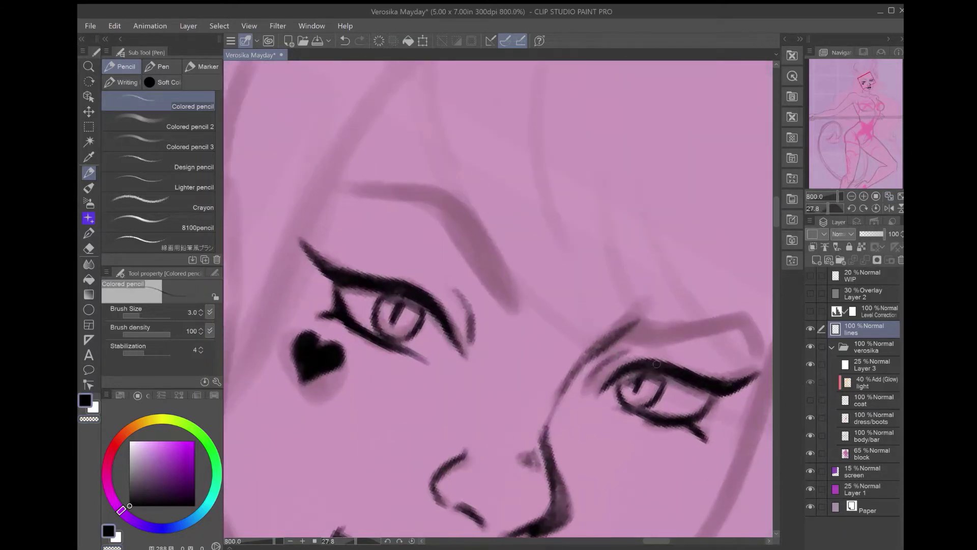
left_click_drag(585, 384, 628, 329)
- Outline both eyebrows in black with the Colored pencil at size 2
left_click_drag(509, 305, 555, 338)
left_click_drag(519, 247, 564, 341)
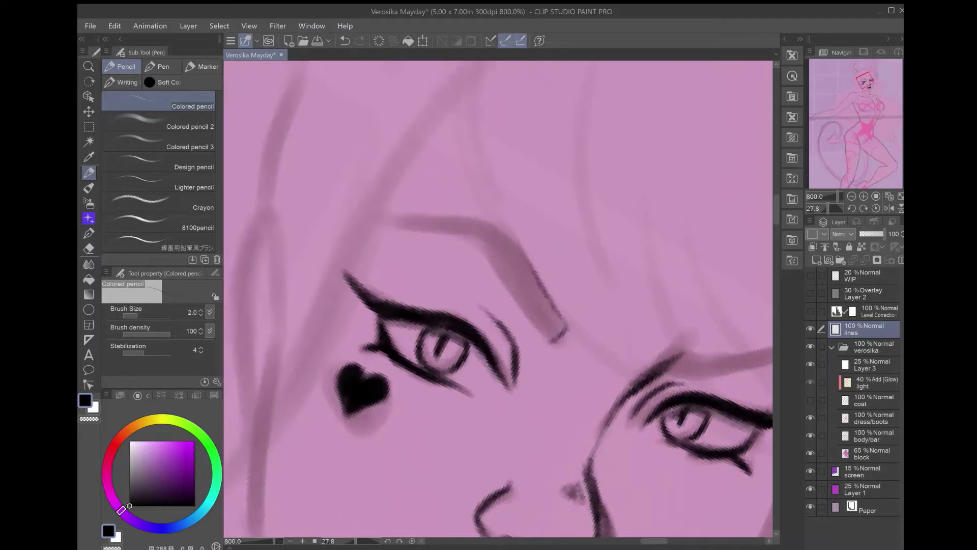
left_click_drag(488, 247, 562, 338)
left_click_drag(473, 216, 323, 169)
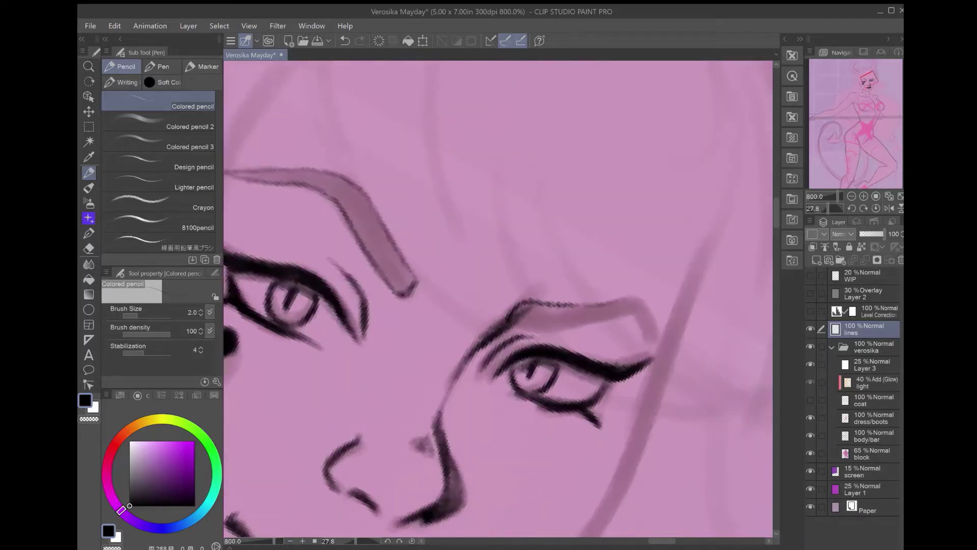
left_click_drag(514, 331, 631, 306)
left_click_drag(630, 303, 657, 348)
- Fill in the eyebrow above the heart-marked eye with solid black at pencil size 4, tapering its outer end
mouse_move(356, 254)
left_mouse_down()
mouse_move(471, 313)
mouse_move(489, 341)
left_mouse_up()
key("bracketright")
key("bracketright")
left_click_drag(488, 292, 540, 382)
left_click_drag(453, 264, 504, 344)
left_click_drag(380, 262, 471, 290)
mouse_move(463, 285)
left_mouse_down()
mouse_move(534, 381)
mouse_move(530, 363)
left_mouse_up()
left_click_drag(422, 262, 483, 283)
left_click_drag(392, 261, 476, 277)
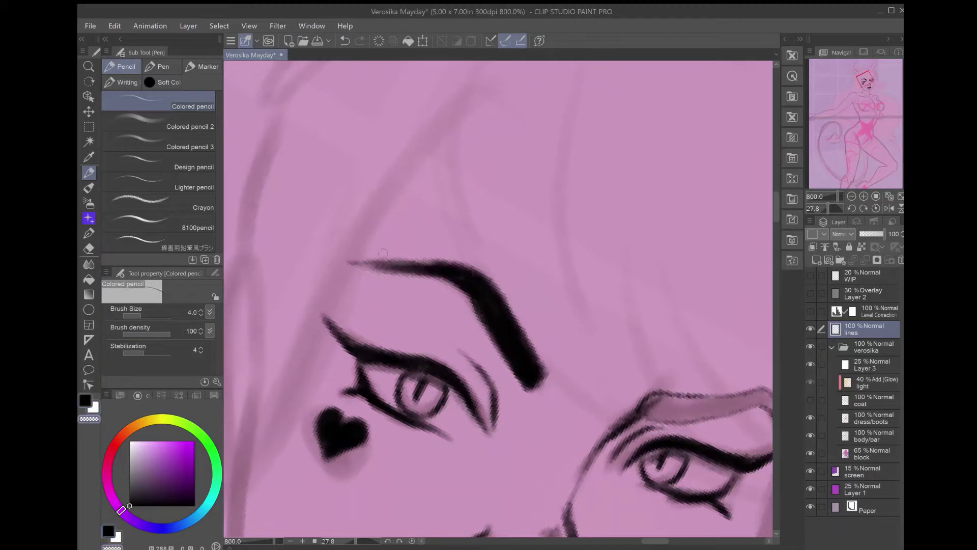
- Fill in the far eyebrow with solid black Colored pencil at size 4, tapering it down at its outer end
left_click_drag(509, 356, 407, 325)
mouse_move(537, 386)
left_mouse_down()
mouse_move(593, 363)
mouse_move(651, 361)
left_mouse_up()
left_click_drag(634, 358, 681, 397)
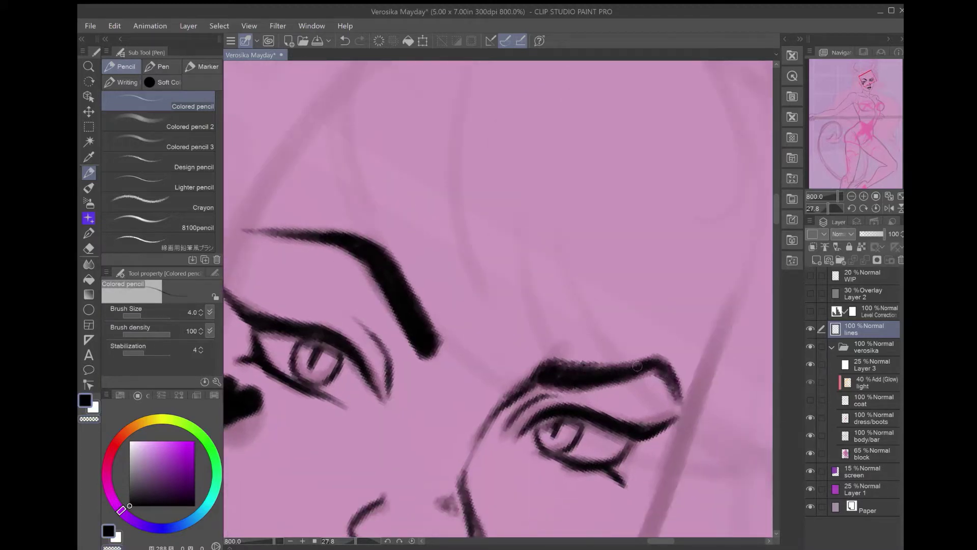
left_click_drag(555, 376, 641, 362)
left_click_drag(679, 390, 659, 361)
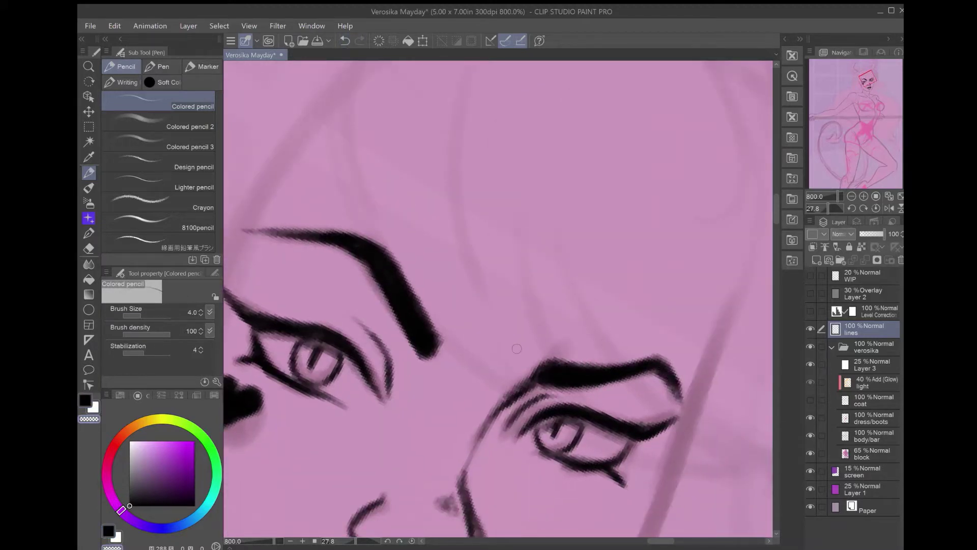
- Add a new layer above the lines layer and ink the first long bangs strands over the forehead and eyes at pencil size 2.5
key("ctrl+0")
scroll(514, 168, "up", 5)
key("bracketleft")
key("bracketleft")
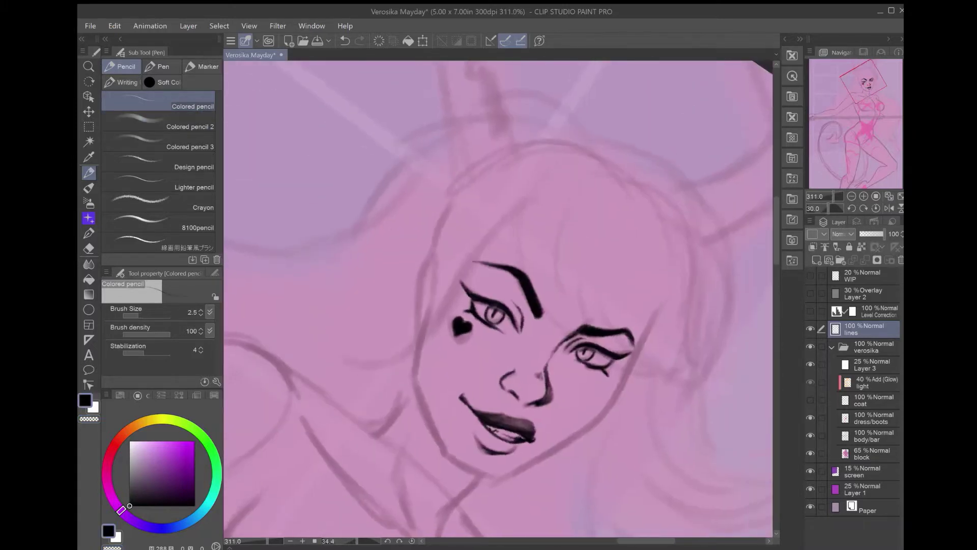
key("h")
scroll(498, 300, "up", 1)
key("ctrl+shift+n")
left_click_drag(575, 149, 626, 270)
left_click_drag(610, 223, 618, 300)
left_click_drag(581, 333, 535, 375)
left_click_drag(545, 213, 540, 374)
left_click_drag(516, 377, 457, 429)
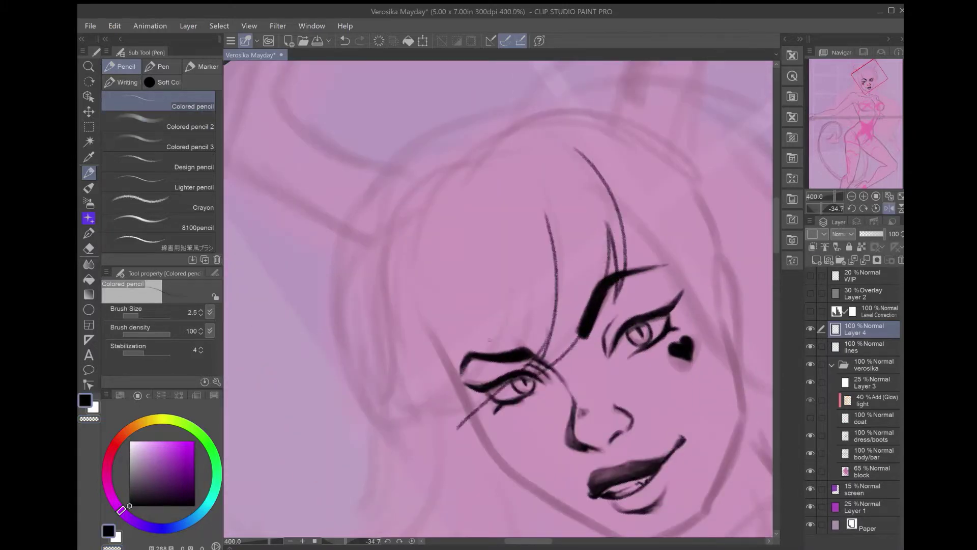
key("ctrl+z")
- Ink more curved bangs strands sweeping past the far eye and a pointed strand beside the near eyebrow
mouse_move(554, 245)
left_mouse_down()
mouse_move(527, 364)
mouse_move(468, 408)
left_mouse_up()
left_click_drag(518, 245, 480, 353)
left_click_drag(483, 393, 417, 412)
left_click_drag(508, 214, 382, 264)
left_click_drag(518, 257, 573, 340)
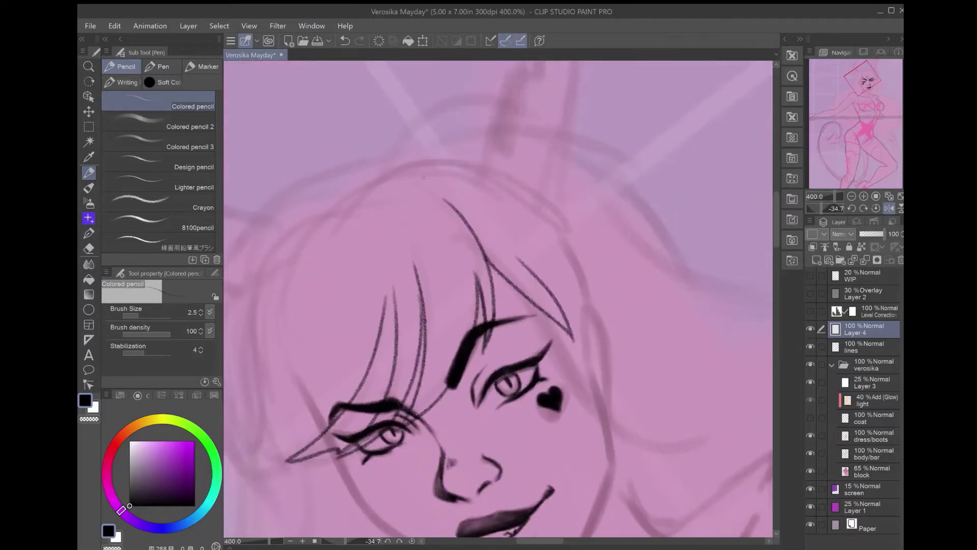
- Outline the outer edge of the hair on the far side of the head, ending it in pointed tips beside the far eye
left_click_drag(423, 177, 610, 94)
left_click_drag(483, 115, 435, 384)
left_click_drag(461, 310, 435, 382)
left_click_drag(496, 351, 484, 415)
left_click_drag(554, 334, 498, 411)
key("ctrl+z")
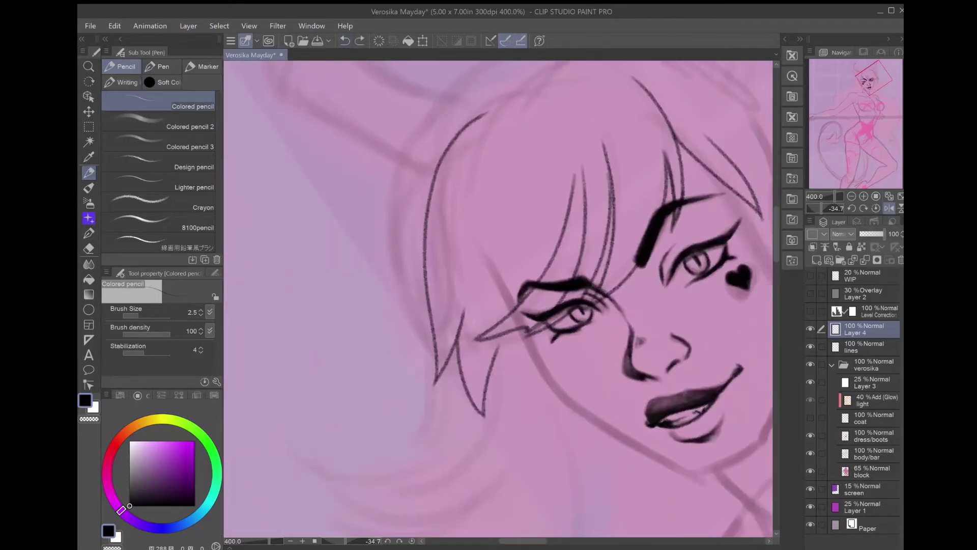
- Ink the face contour along both cheeks and the jaw with the Colored pencil at size 3
key("asciicircum")
key("asciicircum")
key("asciicircum")
key("bracketright")
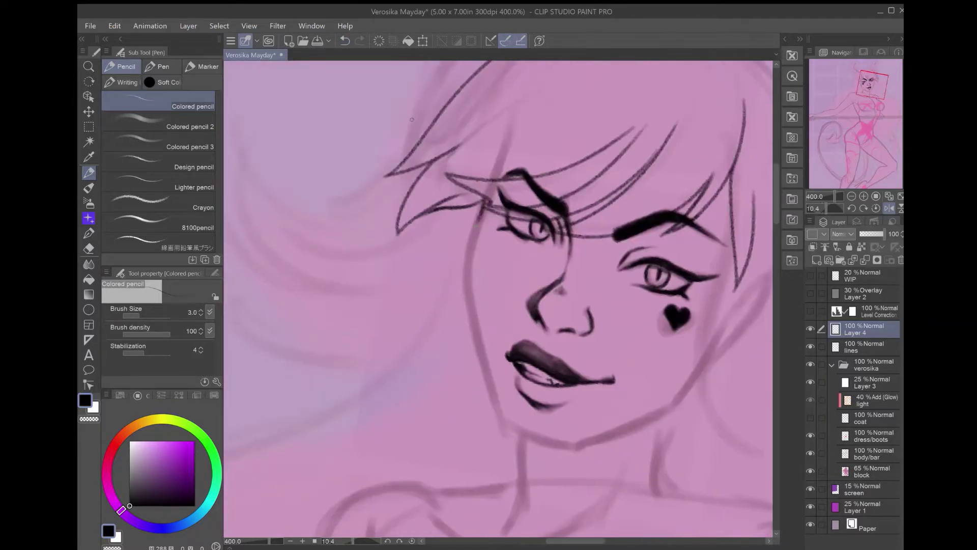
mouse_move(483, 311)
left_mouse_down()
mouse_move(514, 285)
mouse_move(497, 300)
left_mouse_up()
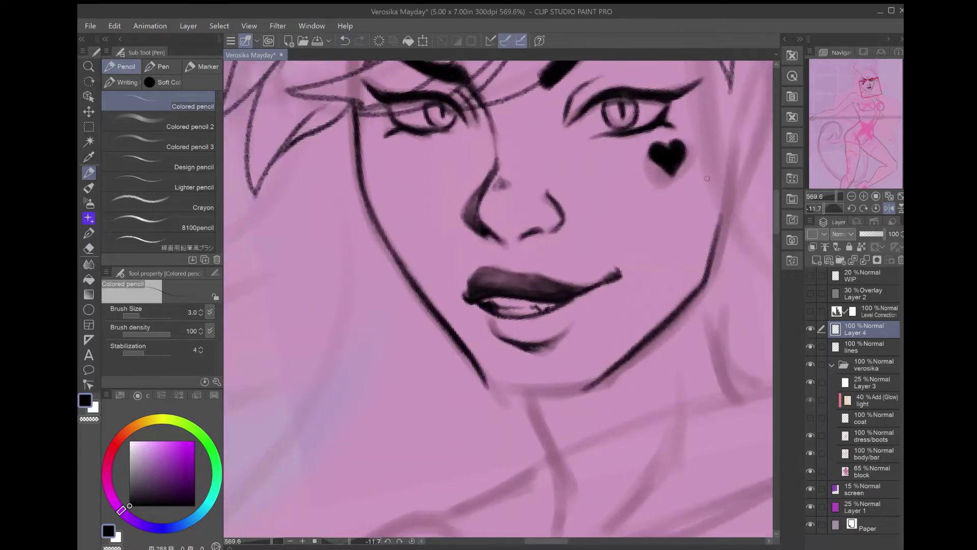
- Close the chin outline, ink the far side of the neck, and shade beneath the chin at pencil size 5
left_click_drag(672, 306, 476, 333)
mouse_move(486, 294)
left_mouse_down()
mouse_move(501, 356)
mouse_move(481, 423)
left_mouse_up()
left_click_drag(508, 305, 516, 336)
key("bracketright")
key("bracketright")
mouse_move(606, 312)
left_mouse_down()
mouse_move(501, 328)
mouse_move(544, 327)
left_mouse_up()
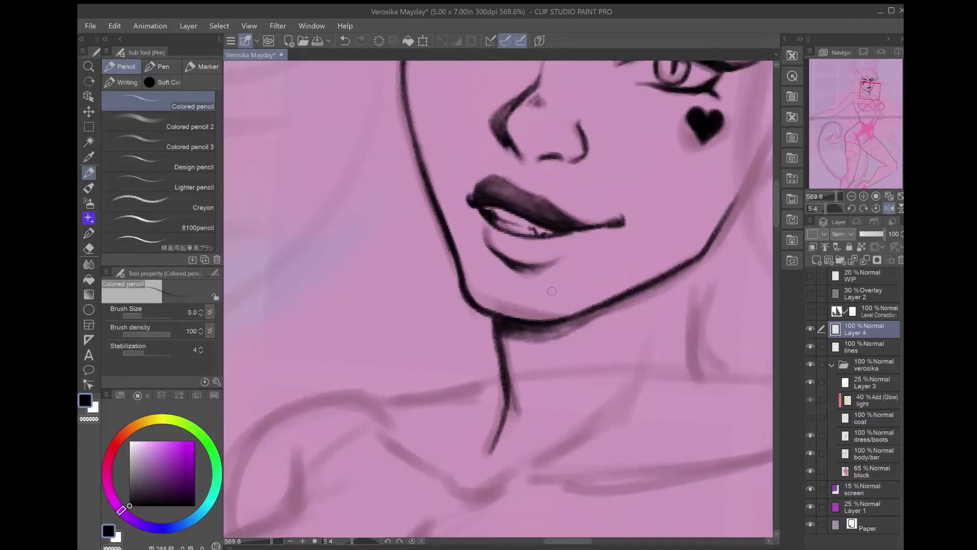
- Ink the neck on the heart-marked side and continue into the shoulder line with the pencil at size 2.5
mouse_move(623, 305)
left_mouse_down()
mouse_move(501, 341)
mouse_move(491, 374)
left_mouse_up()
left_click_drag(560, 305, 397, 283)
left_click_drag(532, 270, 529, 351)
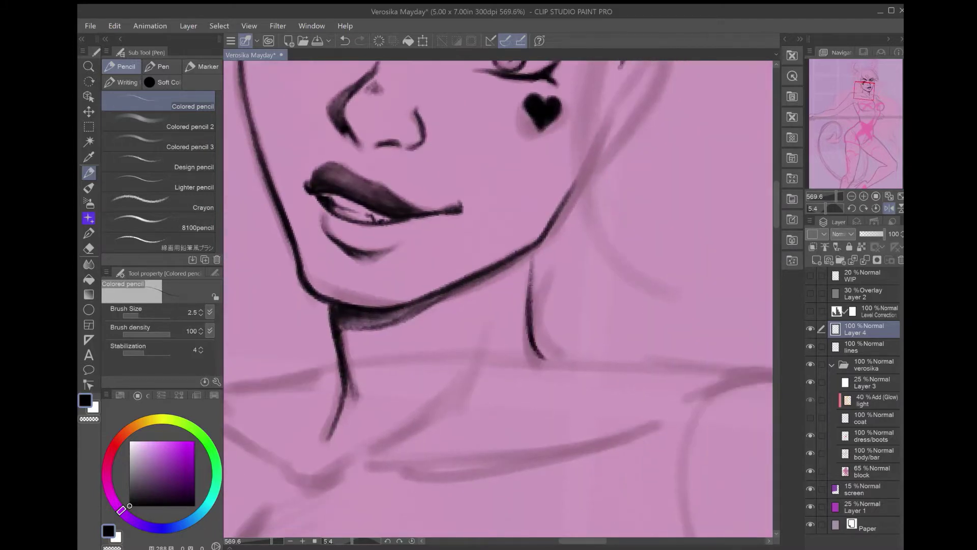
left_click_drag(547, 240, 527, 315)
left_click_drag(560, 356, 636, 254)
mouse_move(422, 191)
left_mouse_down()
mouse_move(524, 326)
mouse_move(586, 229)
mouse_move(458, 316)
left_mouse_up()
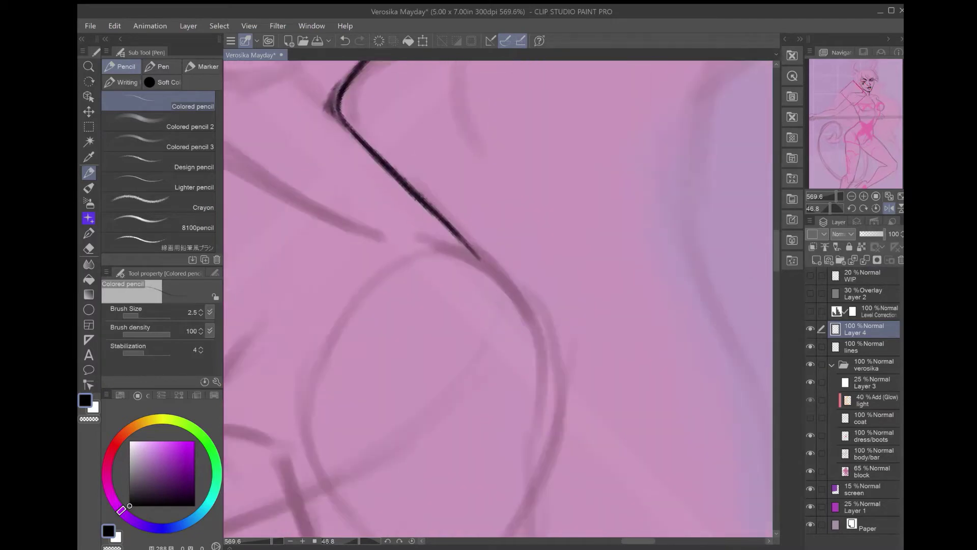
left_click_drag(420, 235, 533, 323)
mouse_move(478, 261)
left_mouse_down()
mouse_move(533, 323)
mouse_move(458, 203)
mouse_move(483, 127)
left_mouse_up()
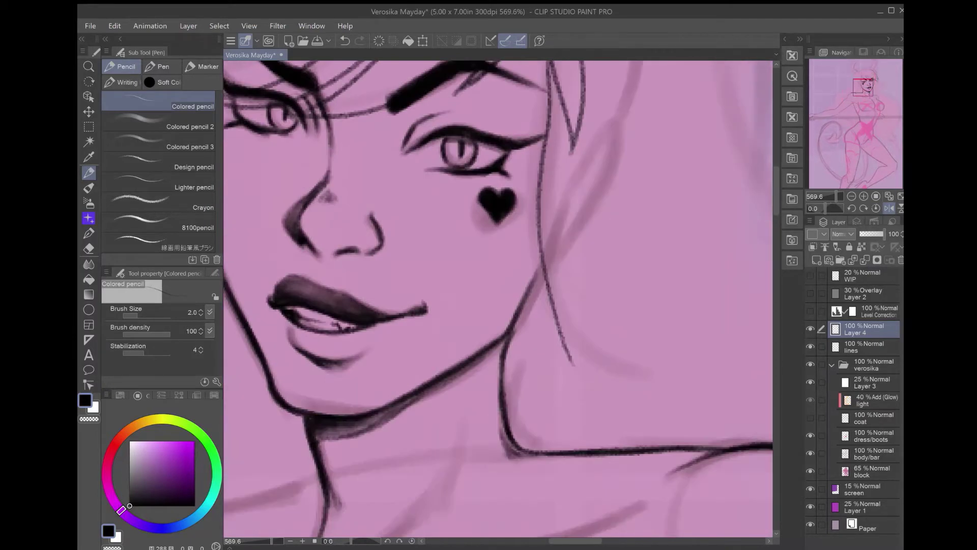
- Reduce the pencil to size 2 and ink the long hair strand beside the heart-marked cheek, adding fine strands behind the neck
key("bracketleft")
left_click_drag(547, 402, 662, 287)
left_click_drag(509, 305, 560, 254)
scroll(489, 254, "down", 3)
left_click_drag(641, 265, 590, 331)
left_click_drag(585, 245, 542, 384)
left_click_drag(553, 328, 542, 377)
left_click_drag(356, 254, 553, 288)
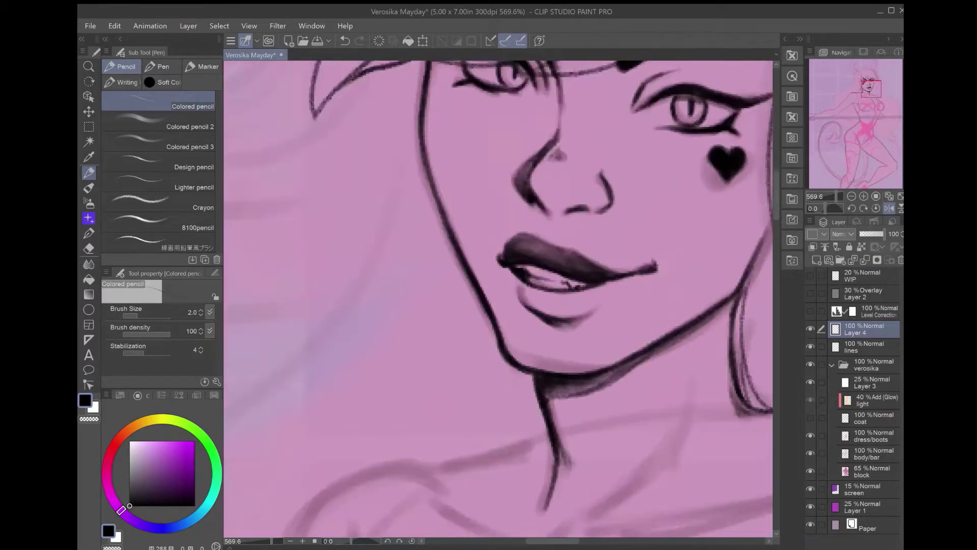
- Ink the far shoulder from the neck around to the upper arm with the pencil at size 2.5
scroll(585, 331, "up", 3)
key("bracketright")
left_click_drag(677, 320, 552, 356)
left_click_drag(458, 305, 530, 239)
left_click_drag(655, 279, 518, 420)
left_click_drag(599, 290, 519, 430)
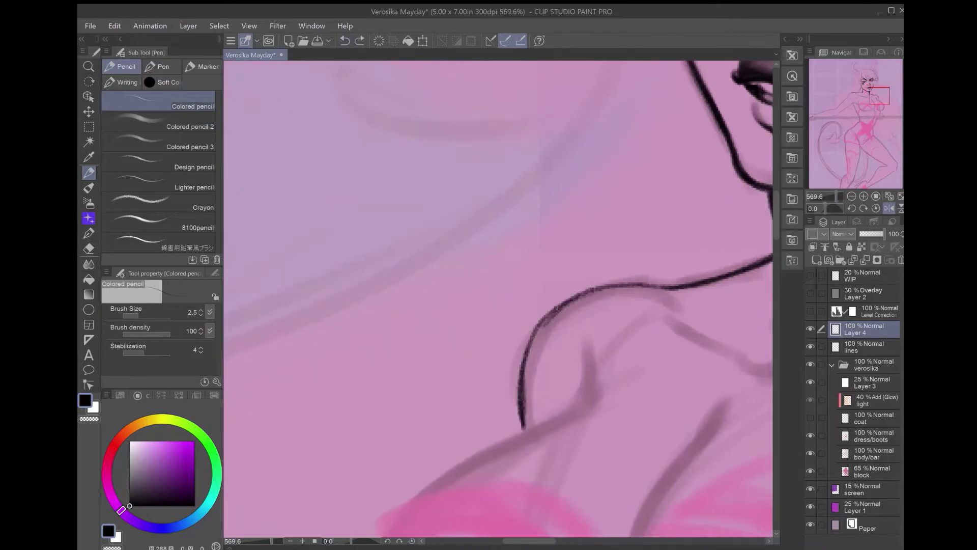
left_click_drag(566, 304, 519, 378)
- Ink the collarbones and the notch between them at the base of the neck
mouse_move(509, 306)
left_mouse_down()
mouse_move(363, 252)
mouse_move(560, 255)
mouse_move(611, 229)
mouse_move(677, 219)
left_mouse_up()
left_click_drag(483, 267, 638, 397)
left_click_drag(430, 220, 621, 386)
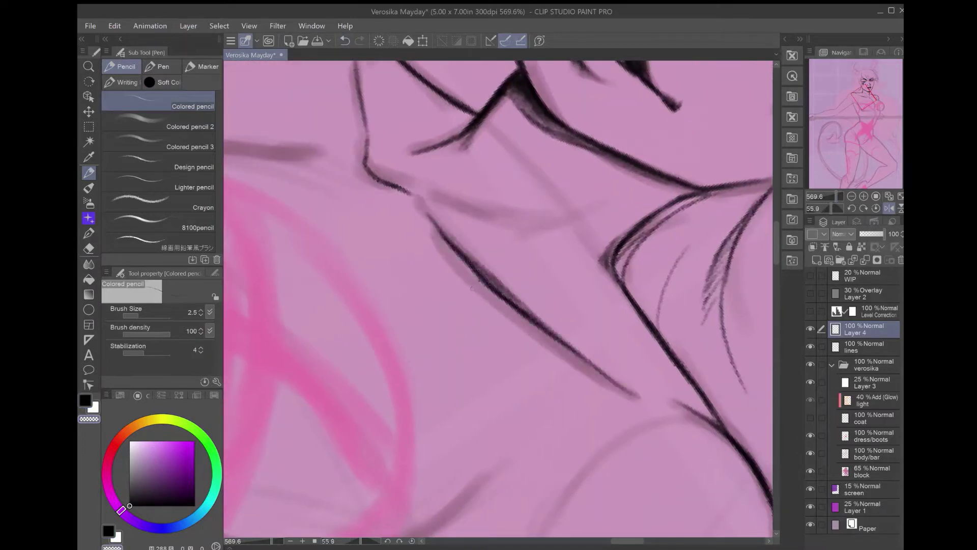
- Deepen the shadow under the jaw, thickening its edge and blending it with Colored pencil 2 at size 12
key("ctrl+0")
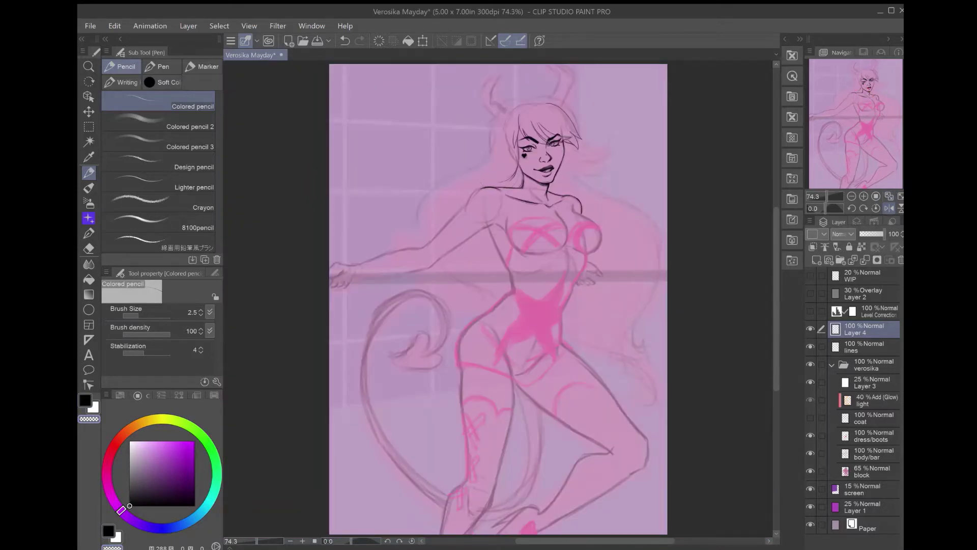
scroll(530, 150, "up", 10)
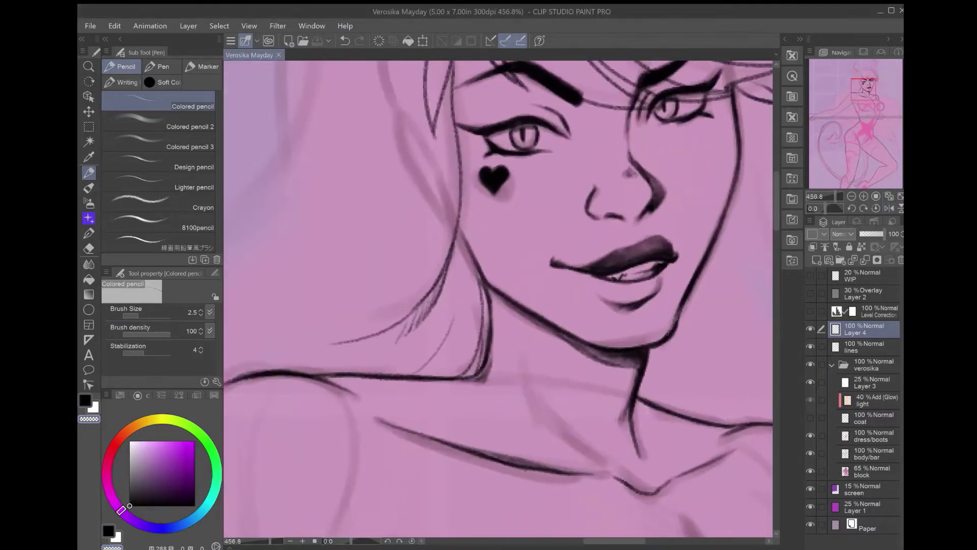
left_click_drag(654, 313, 542, 355)
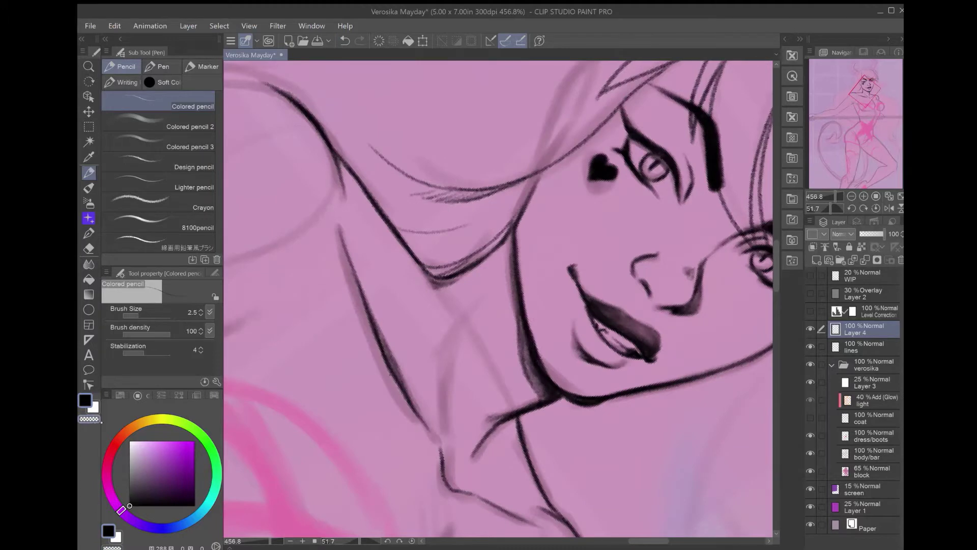
key("ctrl+at")
scroll(560, 300, "down", 3)
scroll(509, 305, "up", 4)
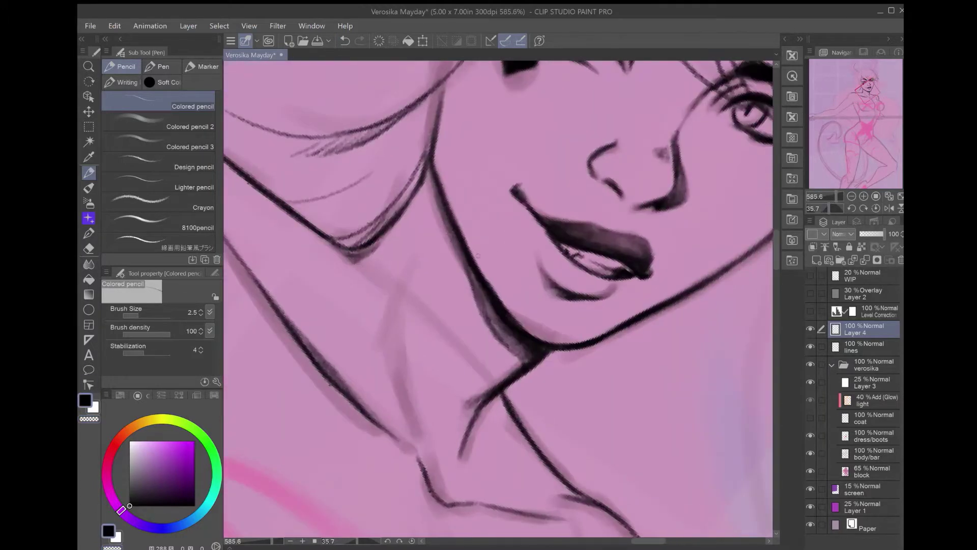
left_click_drag(460, 229, 510, 310)
left_click_drag(447, 224, 538, 352)
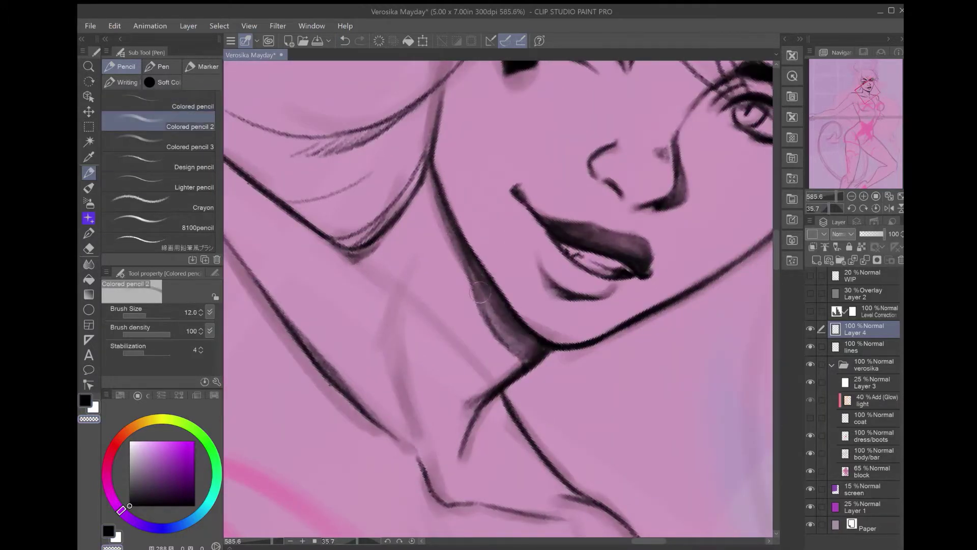
left_click_drag(471, 273, 542, 340)
key("ctrl+0")
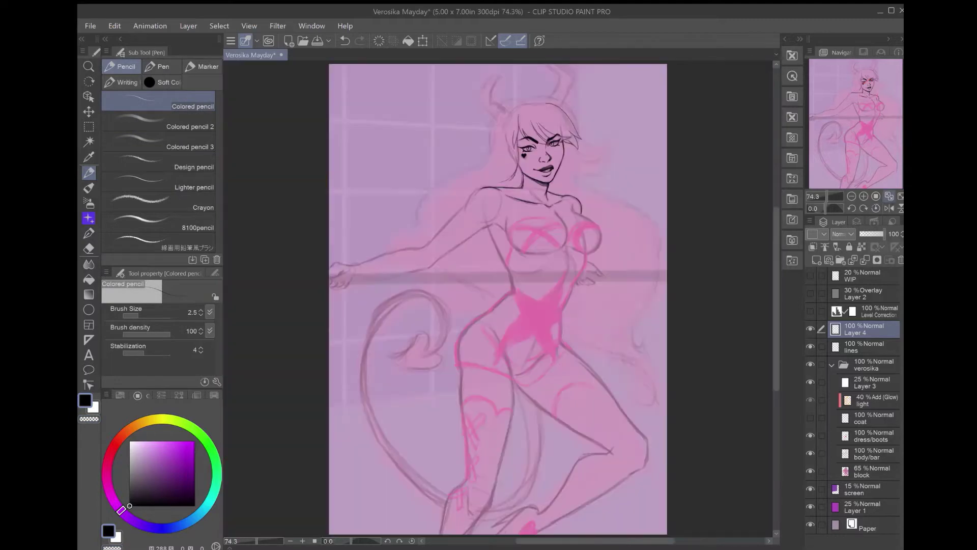
- Add another new layer and ink the far breast's outline and the armpit crease with the Colored pencil at size 2.5
key("ctrl+shift+n")
scroll(549, 229, "up", 5)
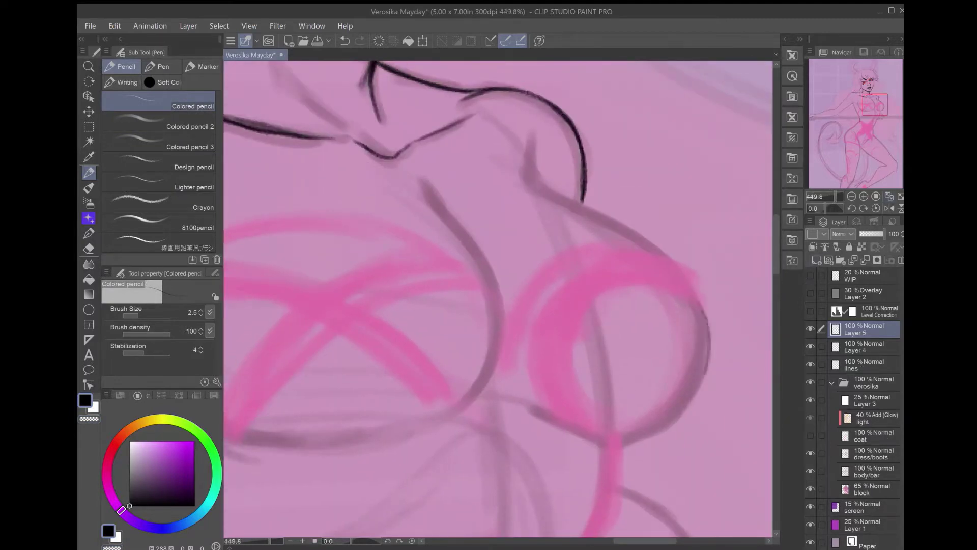
left_click_drag(706, 321, 613, 458)
mouse_move(570, 430)
left_mouse_down()
mouse_move(620, 296)
mouse_move(542, 173)
left_mouse_up()
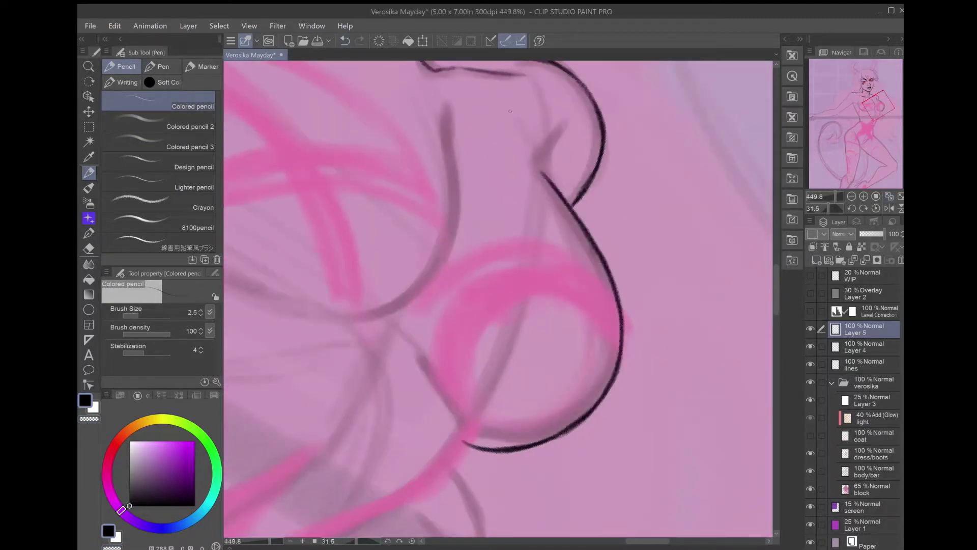
left_click_drag(510, 111, 559, 269)
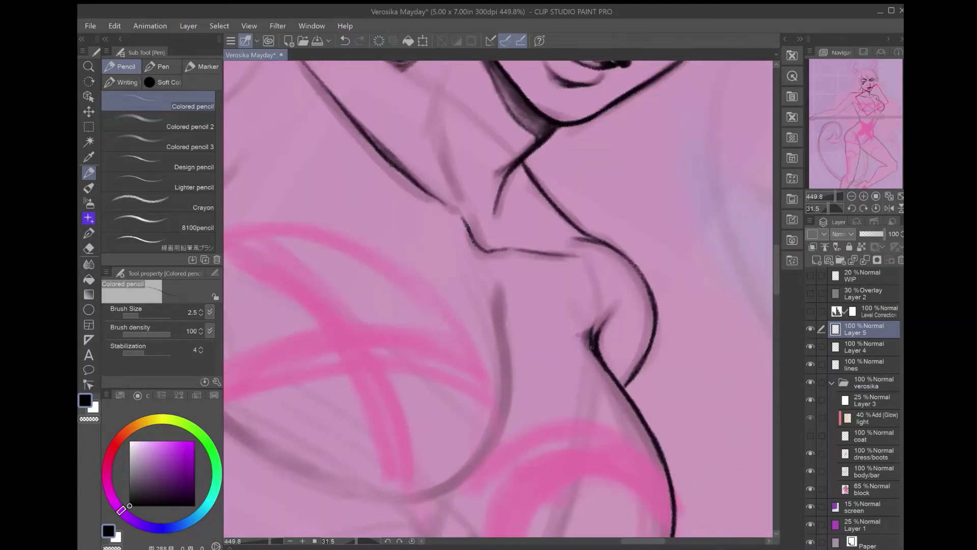
left_click_drag(592, 347, 653, 76)
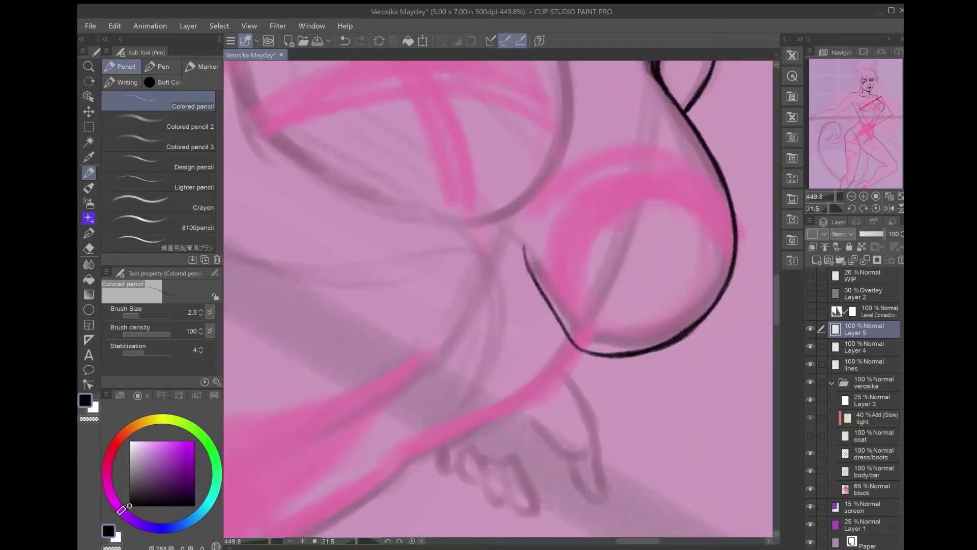
- Ink the far side of the torso from below the breast through the waist and hip into the outer thigh
left_click_drag(636, 254, 556, 153)
left_click_drag(601, 275, 555, 466)
left_click_drag(560, 203, 509, 305)
left_click_drag(569, 234, 535, 402)
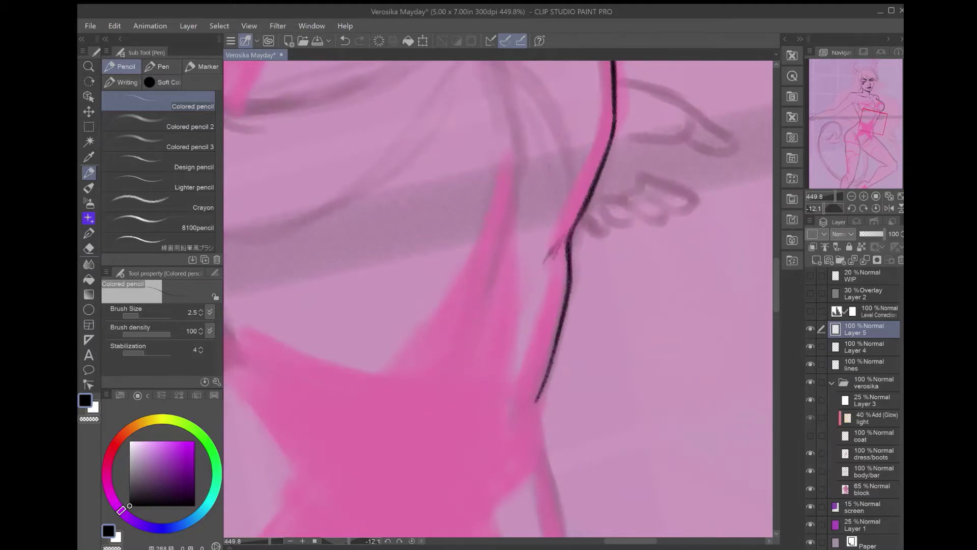
left_click_drag(560, 305, 534, 305)
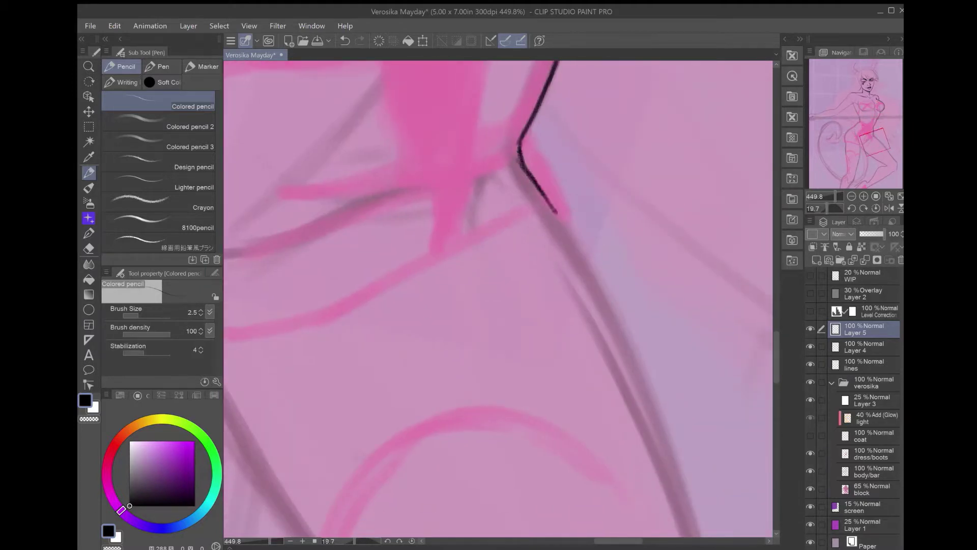
left_click_drag(583, 257, 653, 407)
- Ink the near breast's outline from the inner upper edge around the underside to the armpit
mouse_move(560, 306)
left_mouse_down()
mouse_move(509, 331)
mouse_move(433, 255)
left_mouse_up()
mouse_move(509, 204)
left_mouse_down()
mouse_move(560, 356)
mouse_move(536, 356)
left_mouse_up()
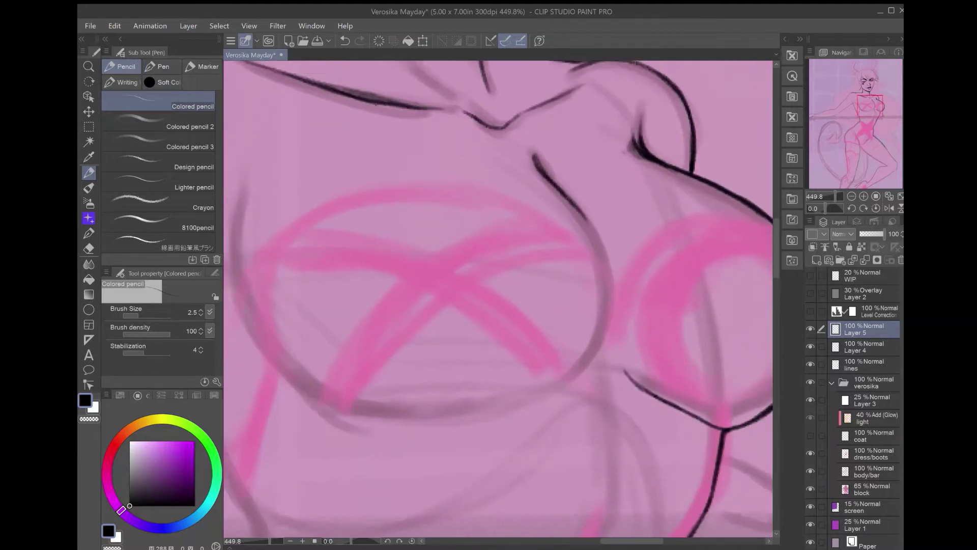
left_click_drag(565, 199, 611, 303)
left_click_drag(458, 280, 610, 219)
left_click_drag(752, 290, 687, 347)
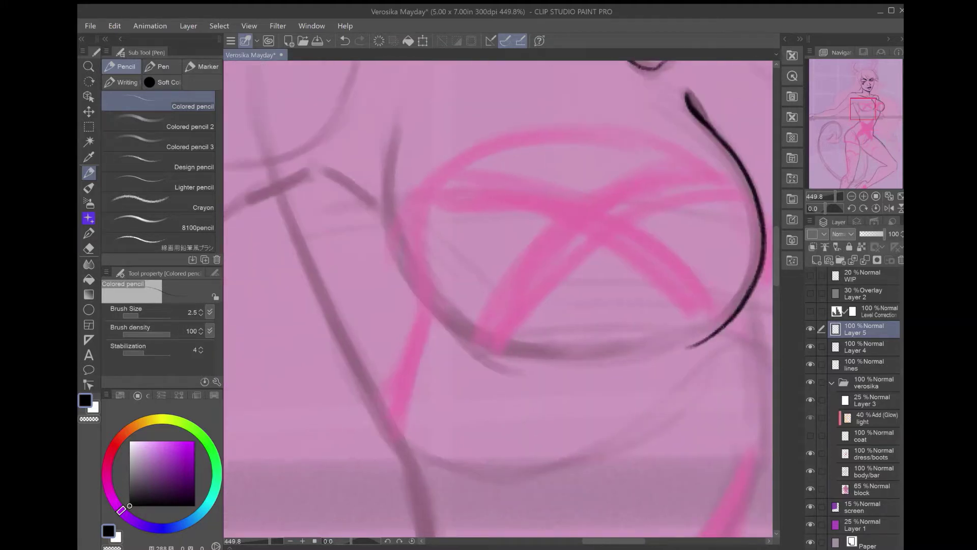
key("h")
mouse_move(702, 184)
left_mouse_down()
mouse_move(661, 326)
mouse_move(626, 359)
mouse_move(506, 394)
left_mouse_up()
mouse_move(559, 255)
left_mouse_down()
mouse_move(458, 356)
mouse_move(499, 316)
left_mouse_up()
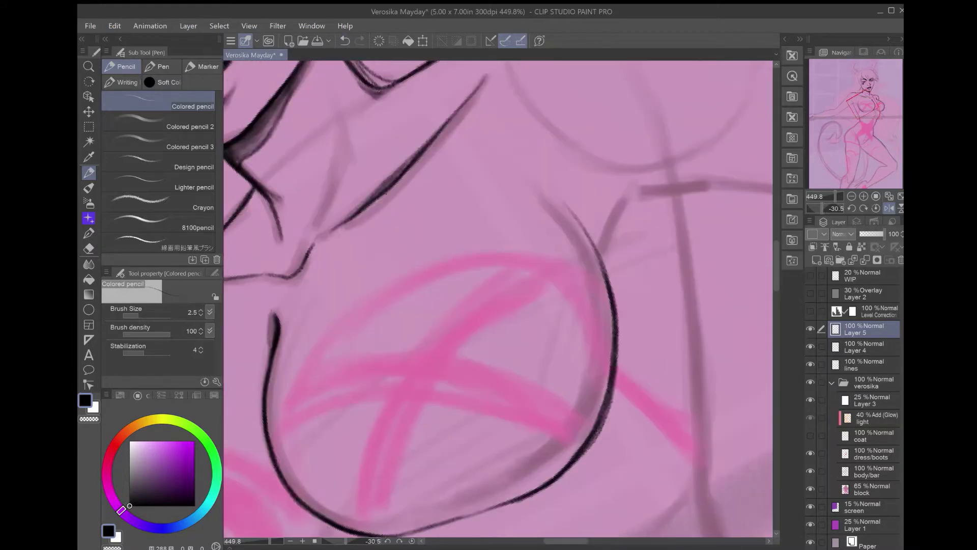
- Refine the near breast's lower curve, redrawing the underside with the Colored pencil at size 3
key("ctrl+0")
scroll(498, 254, "up", 5)
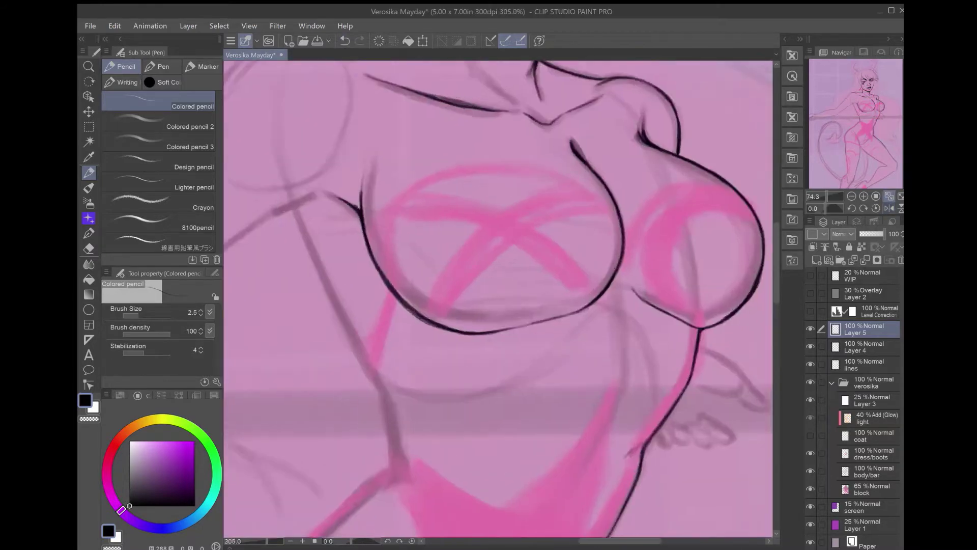
key("p")
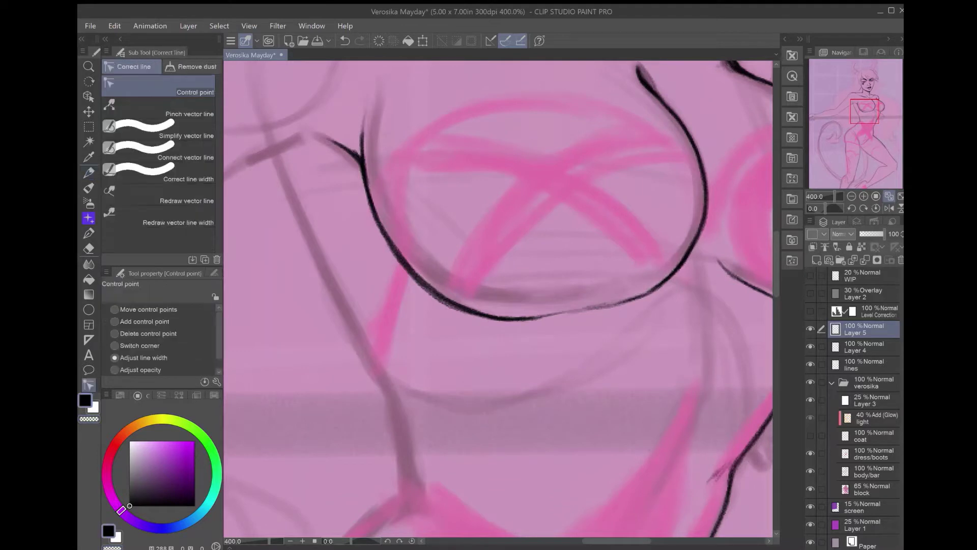
key("p")
key("period")
key("comma")
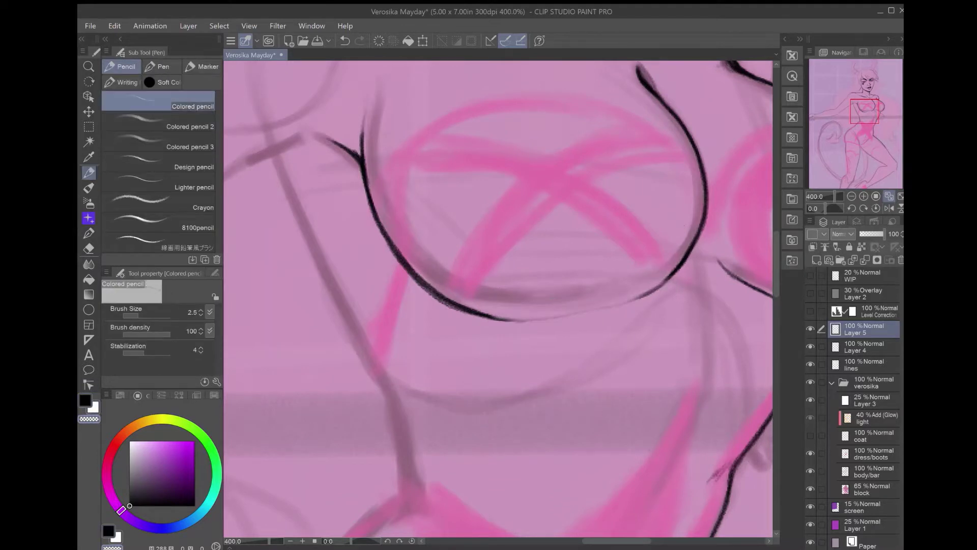
left_click_drag(595, 305, 508, 381)
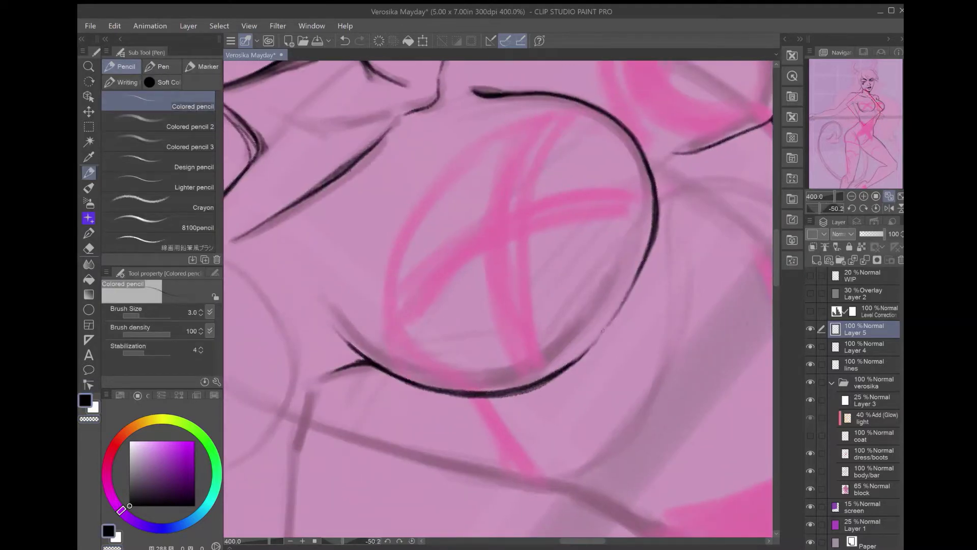
left_click_drag(603, 330, 652, 237)
key("at")
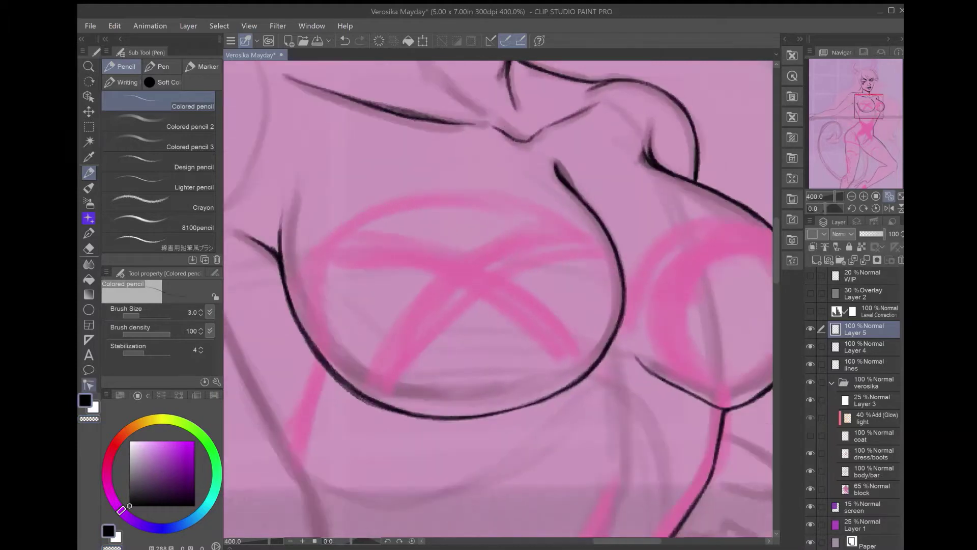
- Check the inked face and chest, then merge the Layer 5 ink down into Layer 4
left_click_drag(712, 305, 494, 273)
left_click_drag(574, 338, 509, 378)
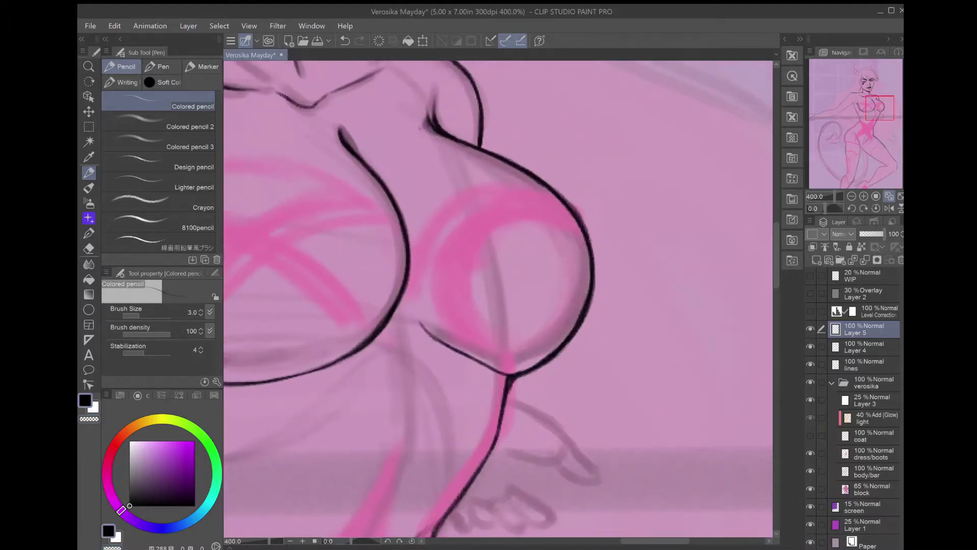
left_click_drag(498, 203, 534, 491)
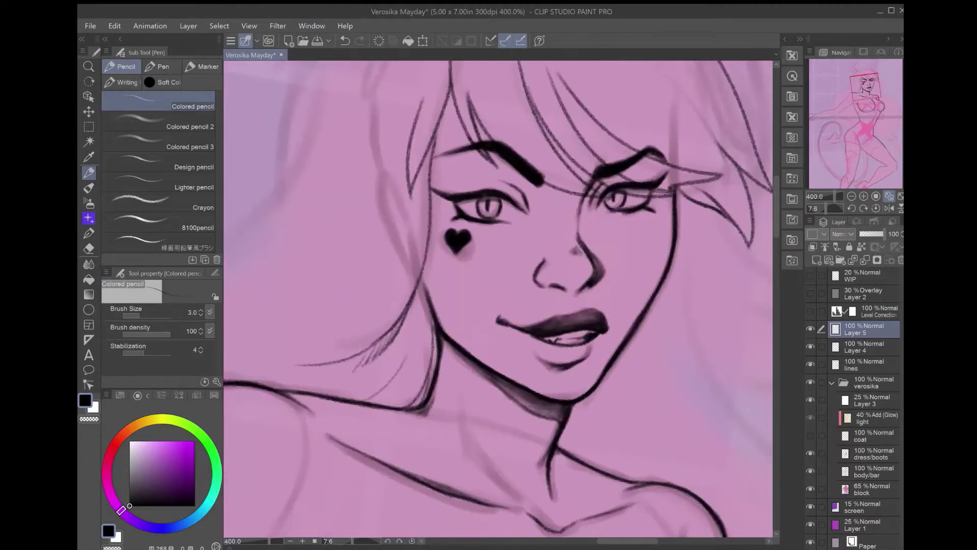
left_click_drag(499, 305, 482, 366)
key("ctrl+at")
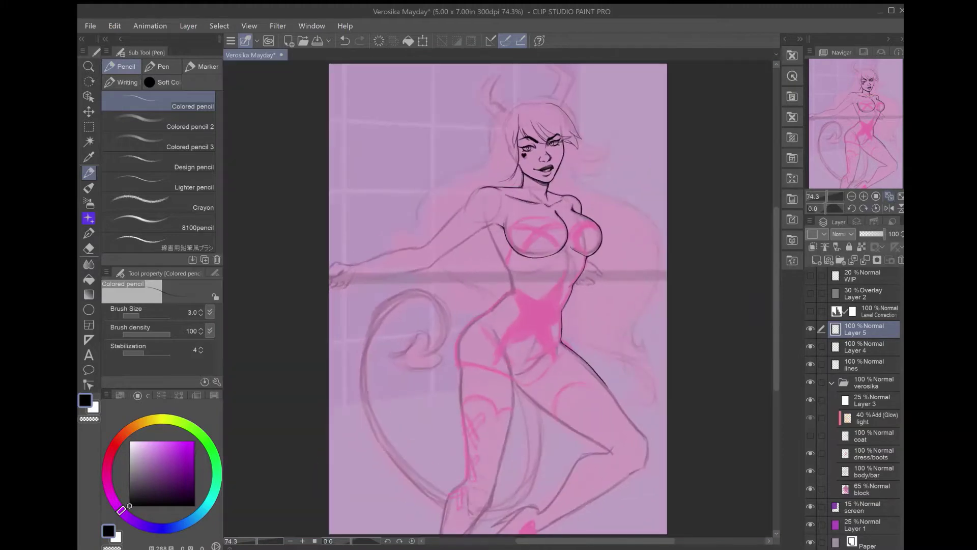
key("Delete")
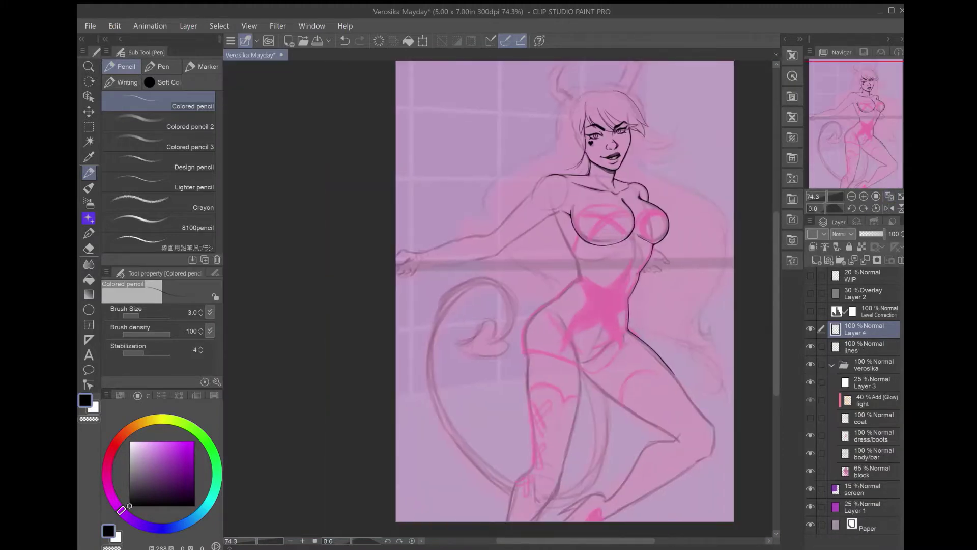
- Lasso the brow and eye lines beneath the bangs on the lines layer and fade them to 55% opacity through a layer copy
left_click(864, 347)
scroll(606, 133, "up", 10)
key("m")
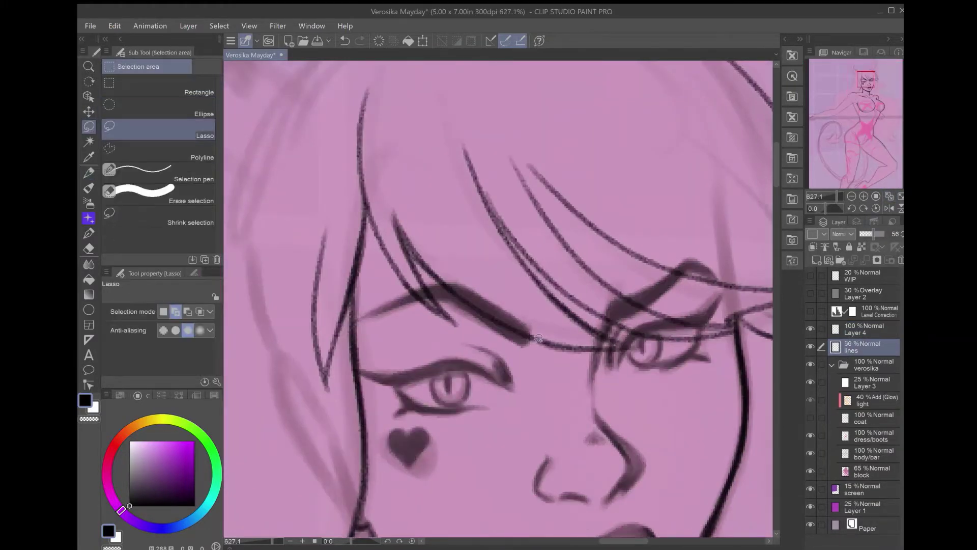
left_click_drag(436, 256, 399, 262)
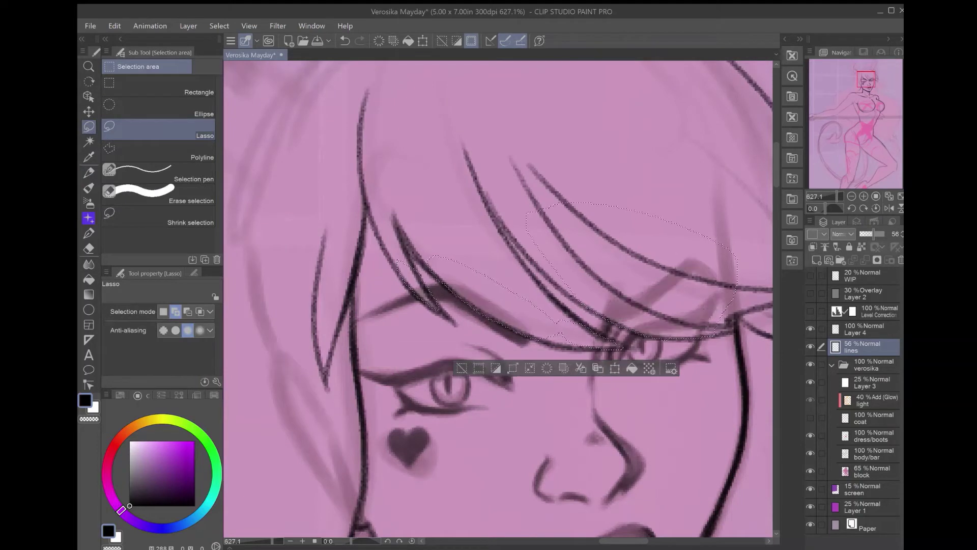
key("ctrl+d")
key("m")
key("ctrl+c")
key("ctrl+v")
key("e")
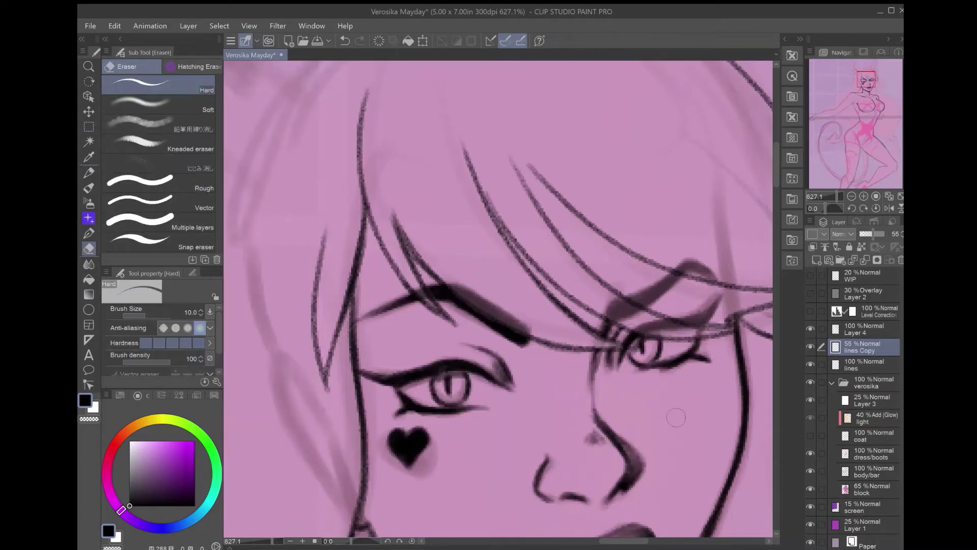
key("ctrl+0")
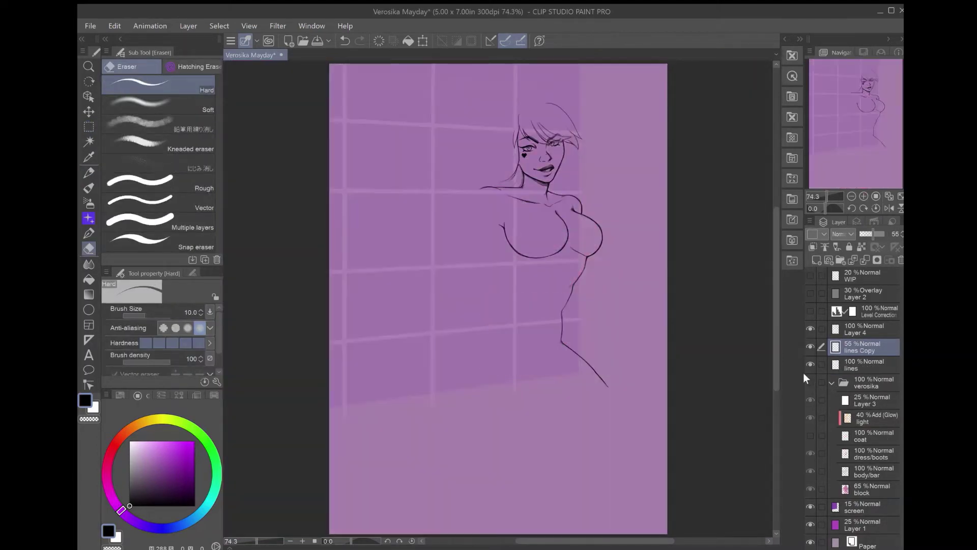
- Combine the inked layers into the lines layer and add a new layer above it named dress
key("ctrl+z")
key("ctrl+z")
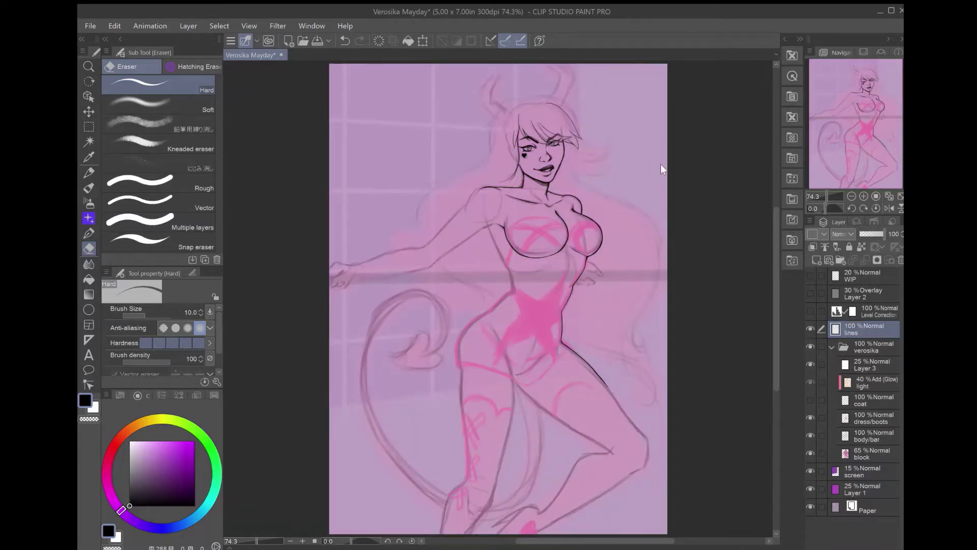
key("ctrl+shift+n")
double_click(851, 329)
type("dress")
key("Return")
key("p")
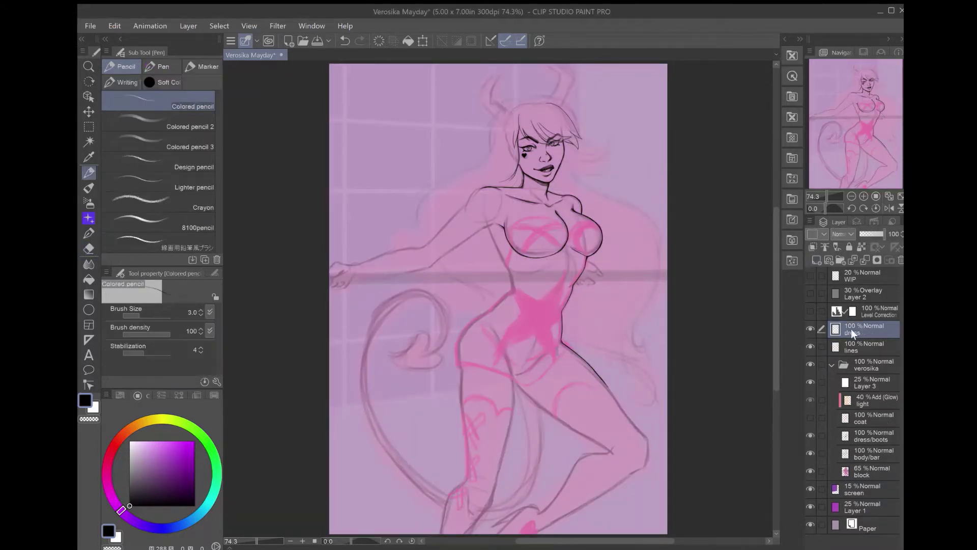
- Ink the upper edge of the dress's far cup on the dress layer with the Colored pencil at size 3
scroll(498, 300, "up", 10)
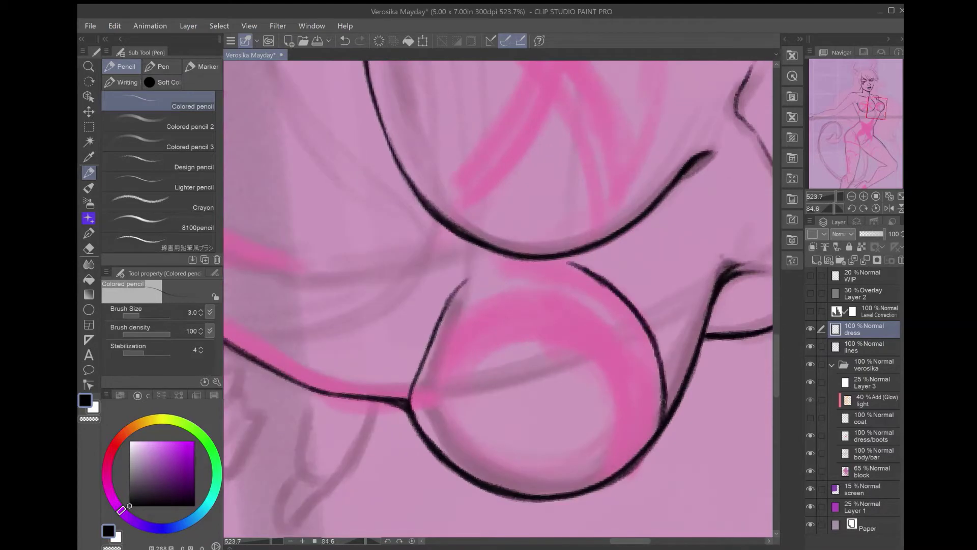
key("@")
left_click_drag(582, 233, 564, 374)
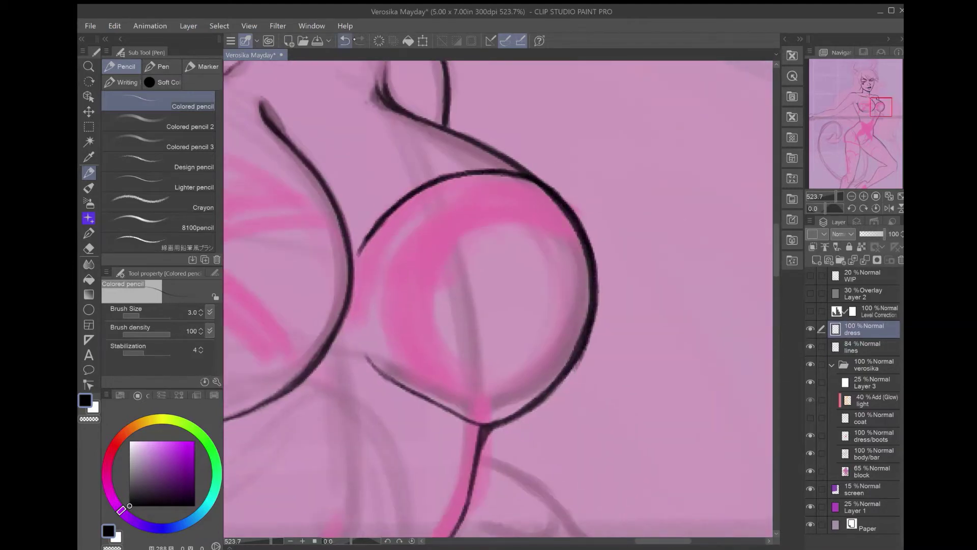
- Ink the upper edge of the dress's near cup from the cleavage to the armpit, redoing the uneven strokes
left_click_drag(509, 305, 575, 301)
mouse_move(654, 229)
left_mouse_down()
mouse_move(662, 258)
mouse_move(625, 381)
mouse_move(557, 420)
mouse_move(509, 356)
left_mouse_up()
mouse_move(485, 256)
left_mouse_down()
mouse_move(519, 380)
mouse_move(586, 376)
left_mouse_up()
mouse_move(603, 460)
left_mouse_down()
mouse_move(615, 396)
mouse_move(531, 206)
left_mouse_up()
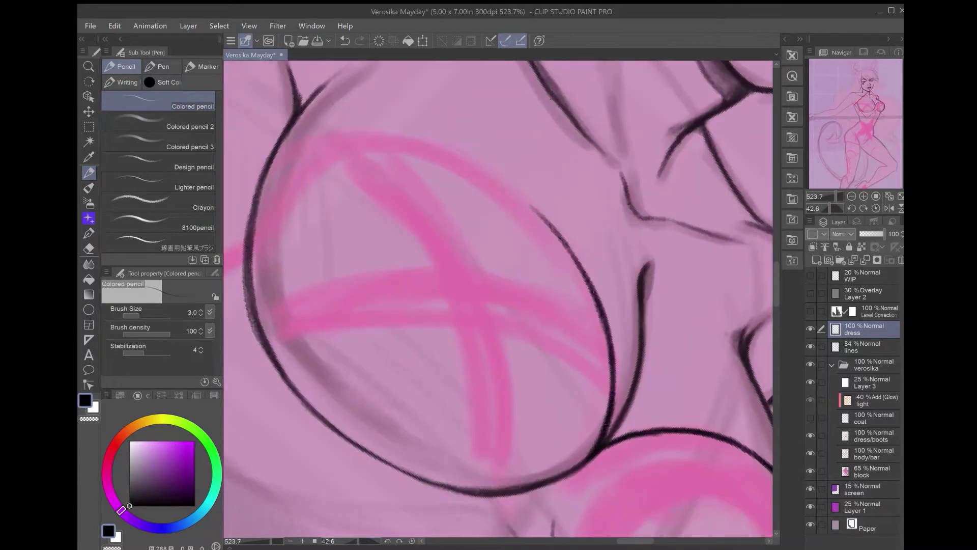
key("ctrl+z")
left_click_drag(499, 285, 509, 366)
left_click_drag(611, 376, 555, 503)
key("ctrl+z")
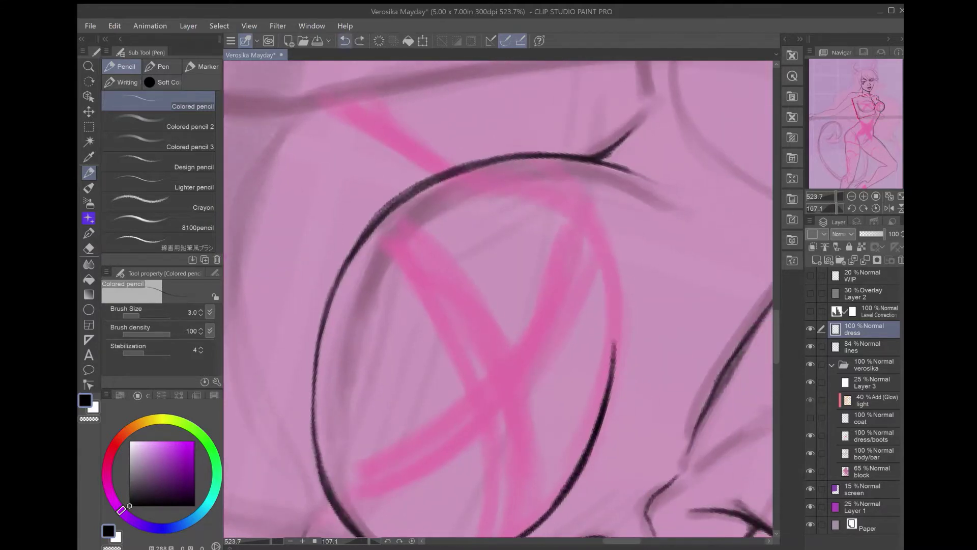
left_click_drag(583, 203, 616, 387)
key("ctrl+z")
left_click_drag(532, 162, 610, 305)
left_click_drag(585, 211, 616, 377)
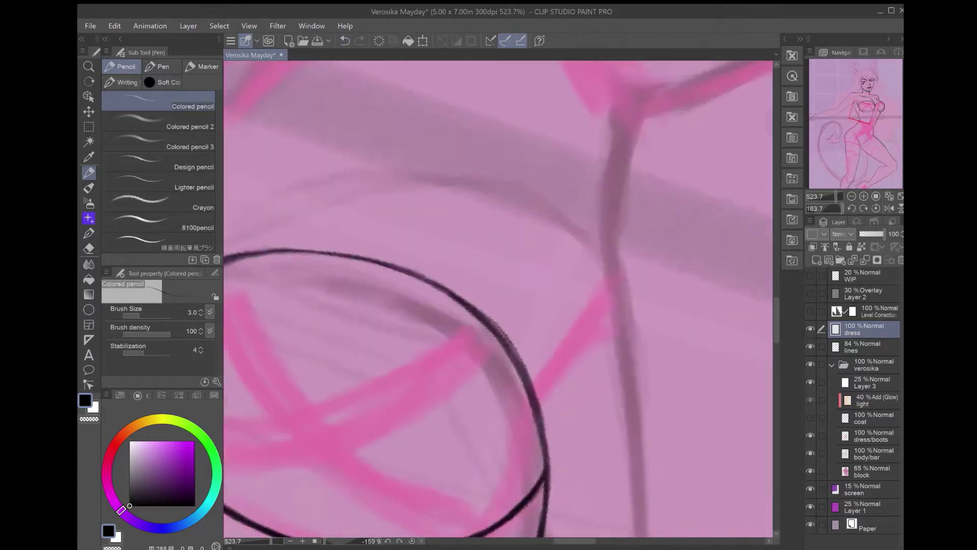
- Ink the dress's near side edge from below the cup along the side to the waist
left_click_drag(539, 285, 590, 427)
key("ctrl+z")
left_click_drag(580, 361, 465, 235)
mouse_move(662, 290)
left_mouse_down()
mouse_move(582, 371)
mouse_move(611, 235)
mouse_move(539, 125)
left_mouse_up()
key("ctrl+z")
left_click_drag(626, 162, 592, 236)
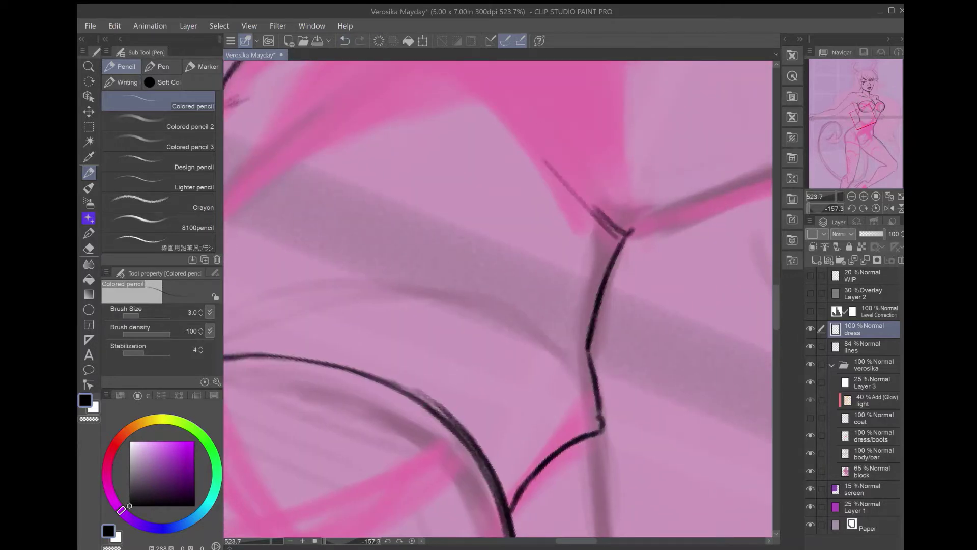
mouse_move(572, 291)
left_mouse_down()
mouse_move(585, 392)
mouse_move(555, 382)
mouse_move(521, 330)
left_mouse_up()
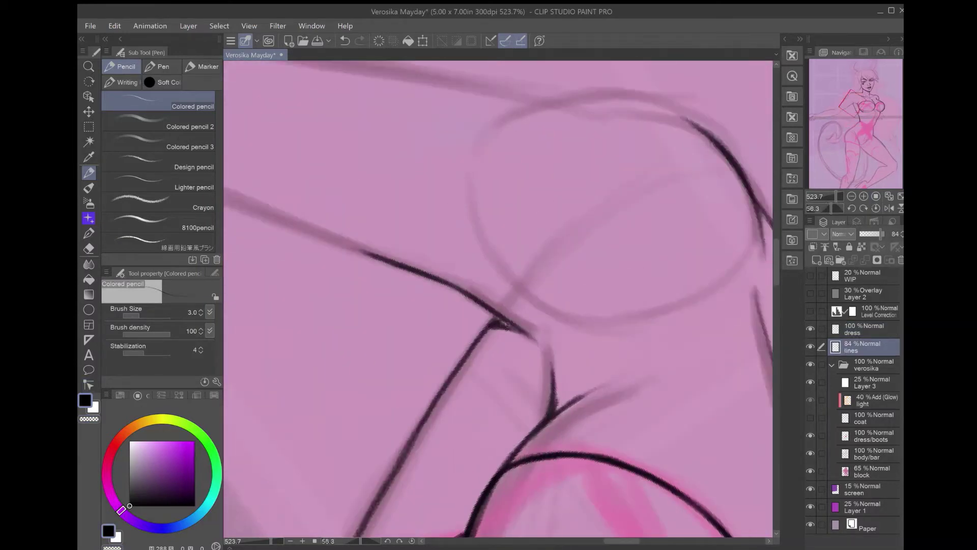
key("ctrl+@")
scroll(507, 321, "down", 5)
key("ctrl+0")
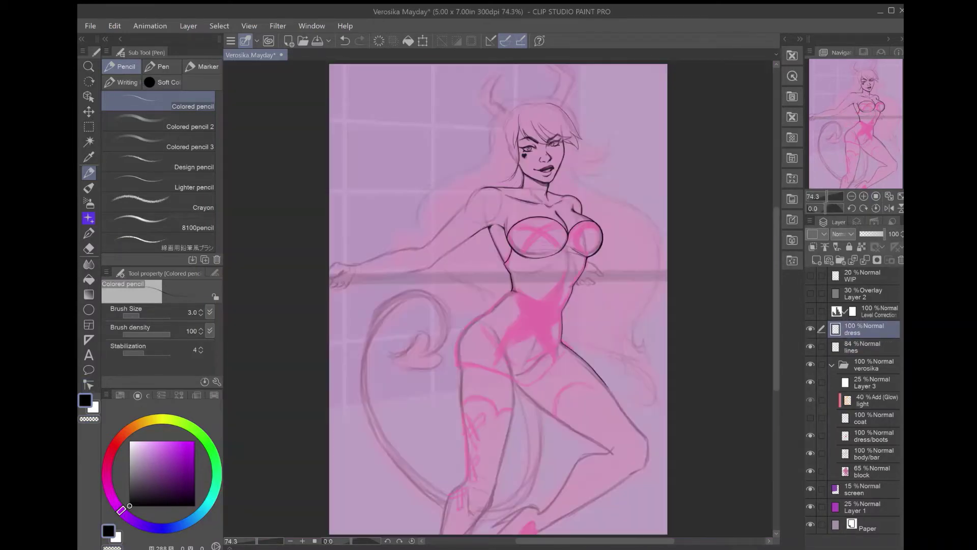
- Ink the near side of the dress from the waist down around the outer hip
scroll(463, 323, "up", 5)
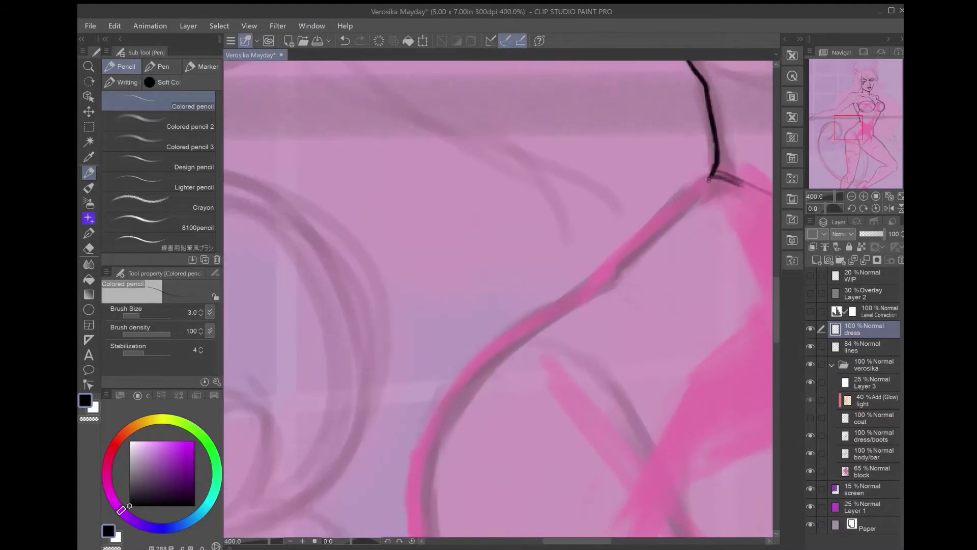
left_click_drag(458, 305, 528, 235)
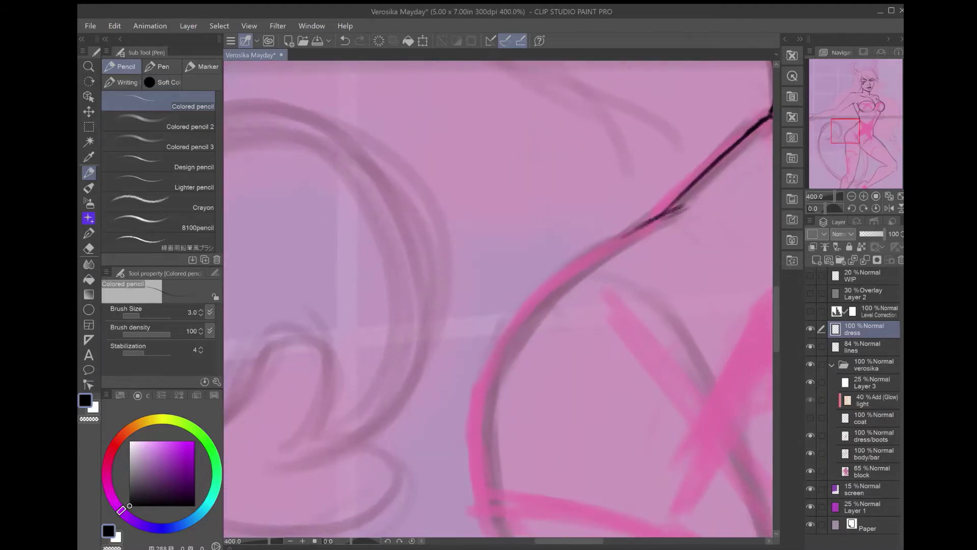
left_click_drag(499, 301, 321, 183)
mouse_move(547, 130)
left_mouse_down()
mouse_move(638, 200)
mouse_move(679, 287)
left_mouse_up()
left_click_drag(509, 306, 504, 234)
mouse_move(659, 167)
left_mouse_down()
mouse_move(677, 244)
mouse_move(669, 324)
mouse_move(559, 330)
left_mouse_up()
- Ink the dress's hem across the crotch and up to the far hip
mouse_move(735, 171)
left_mouse_down()
mouse_move(651, 300)
mouse_move(481, 460)
mouse_move(455, 461)
left_mouse_up()
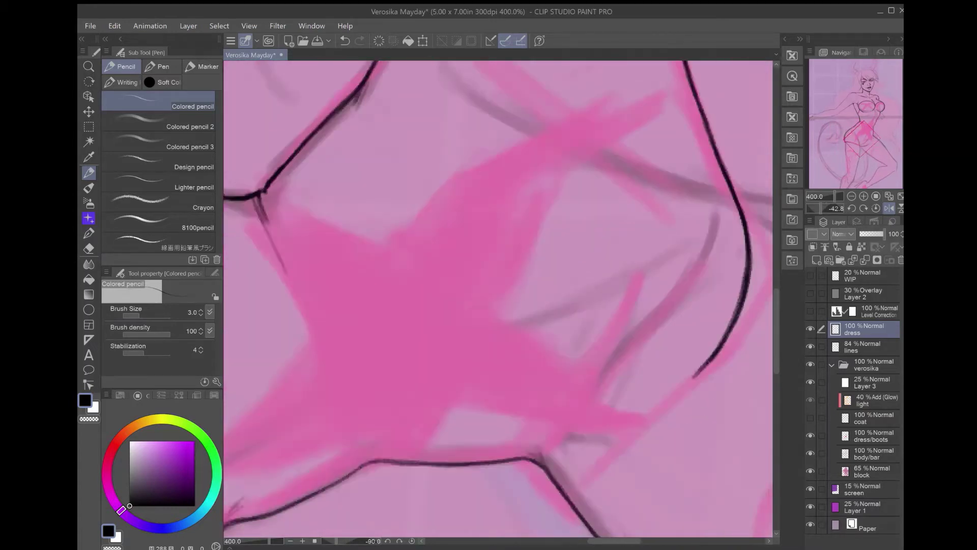
mouse_move(694, 374)
left_mouse_down()
mouse_move(572, 507)
mouse_move(572, 484)
left_mouse_up()
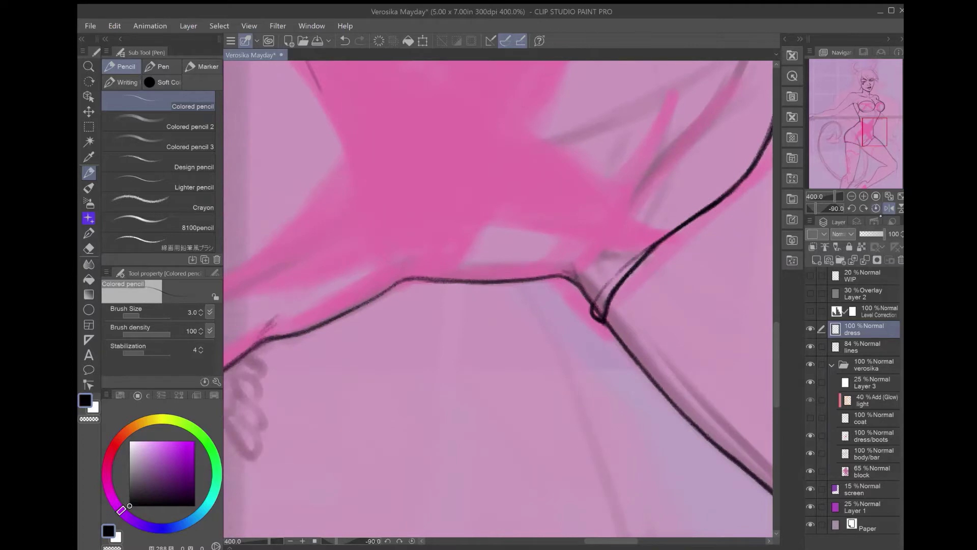
key("ctrl+alt+0")
- Ink the cutout line at the far hip and the dress's far side edge up the waist to the far cup
left_click_drag(593, 389, 479, 431)
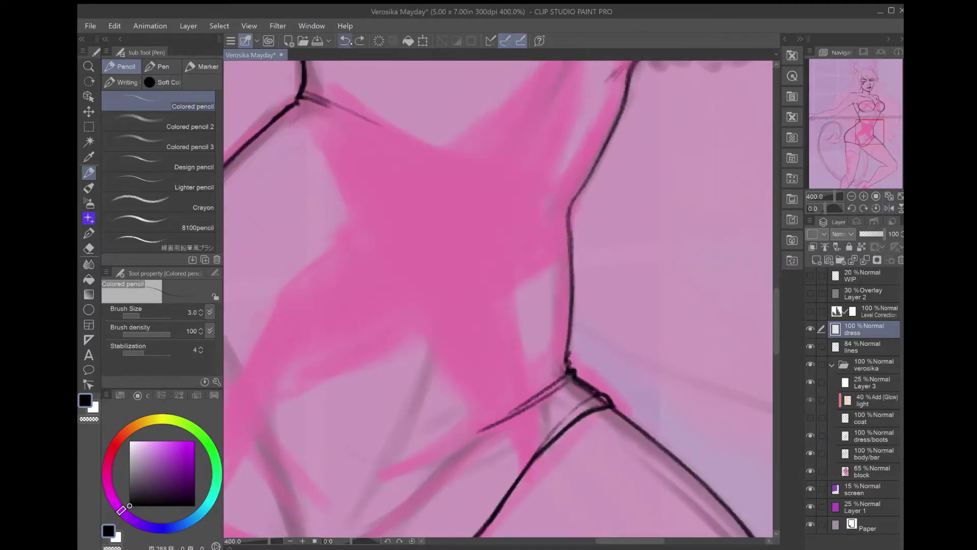
mouse_move(570, 367)
left_mouse_down()
mouse_move(583, 321)
mouse_move(572, 258)
left_mouse_up()
left_click_drag(499, 254, 527, 417)
scroll(497, 297, "down", 5)
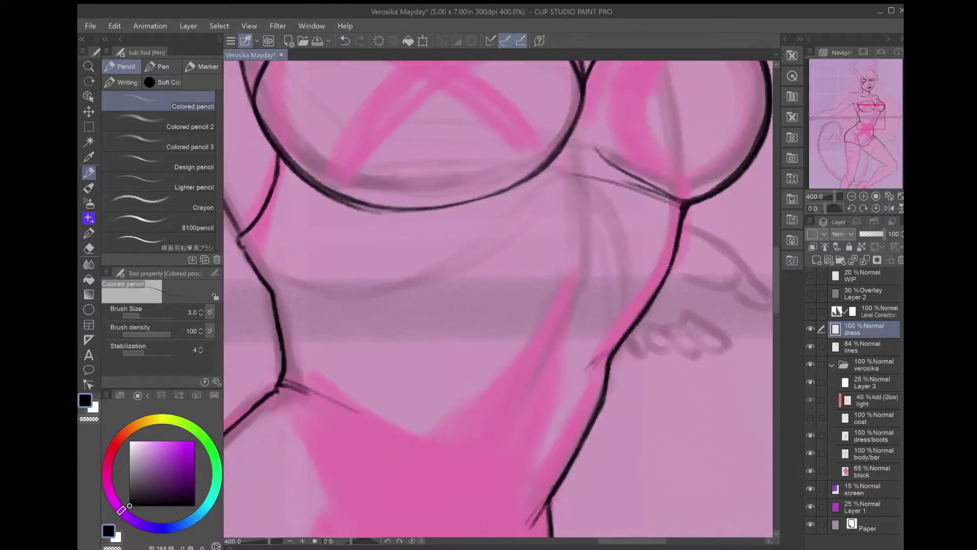
key("ctrl+0")
- On the lines layer, ink the bent leg's inner thigh from the crotch to the crease behind the knee
left_click(865, 347)
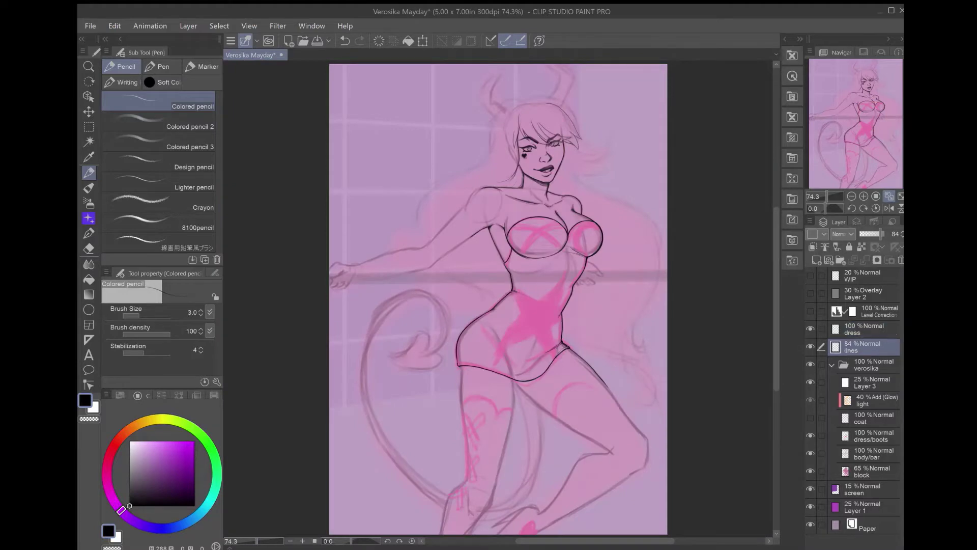
scroll(530, 419, "up", 5)
left_click_drag(433, 213, 628, 389)
mouse_move(432, 213)
left_mouse_down()
mouse_move(496, 288)
mouse_move(628, 390)
mouse_move(743, 453)
mouse_move(458, 279)
left_mouse_up()
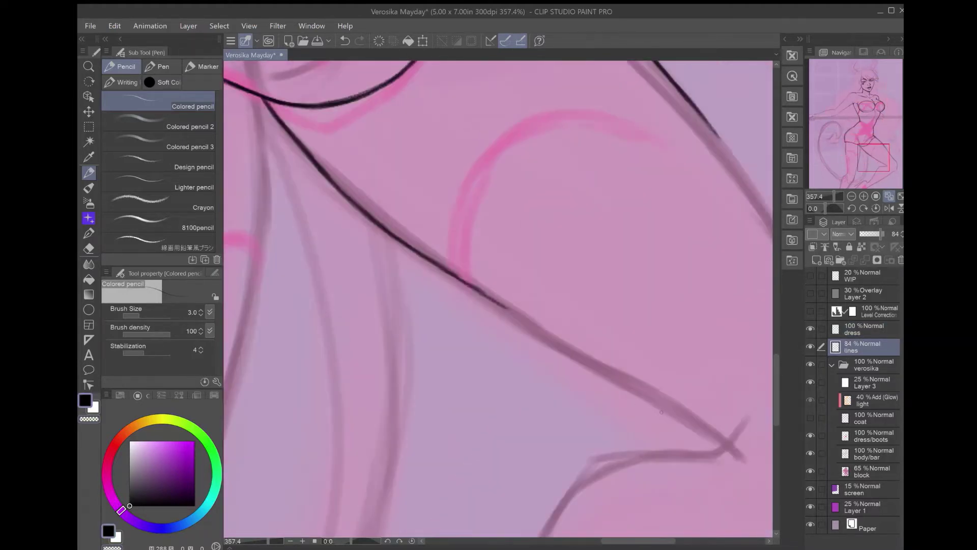
mouse_move(524, 322)
left_mouse_down()
mouse_move(717, 447)
mouse_move(763, 498)
mouse_move(599, 349)
mouse_move(633, 298)
left_mouse_up()
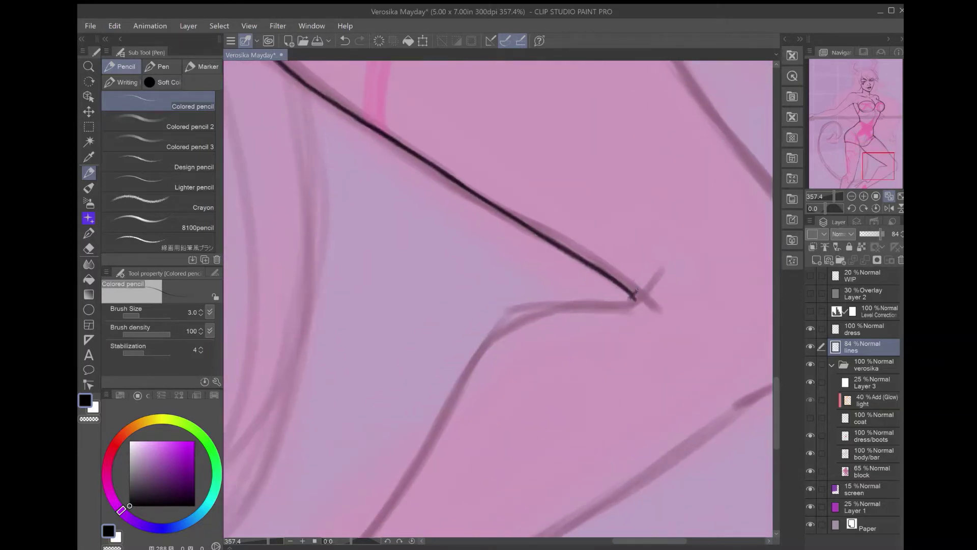
- Ink the back of the bent leg's calf from the knee crease down to the ankle and heel
left_click_drag(594, 357, 581, 196)
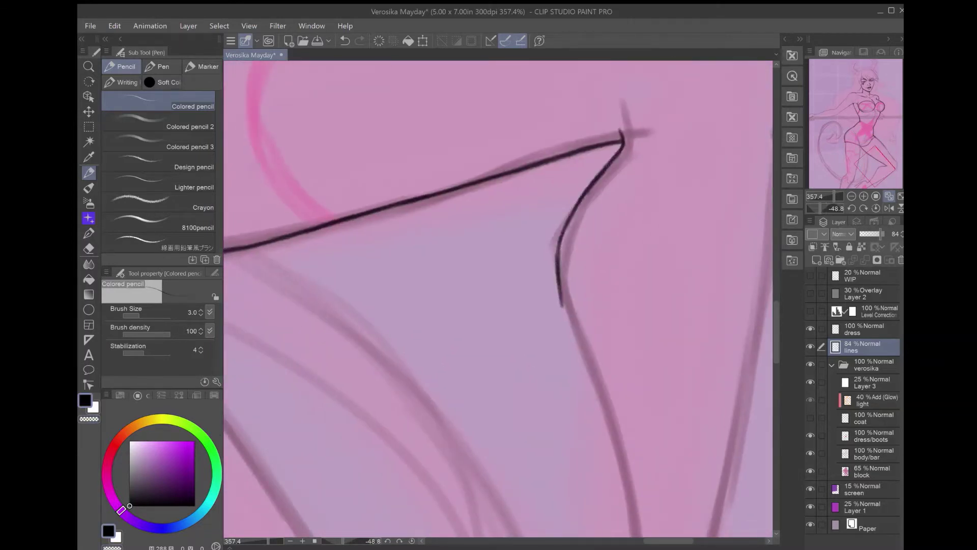
mouse_move(559, 305)
left_mouse_down()
mouse_move(604, 203)
mouse_move(662, 448)
mouse_move(657, 318)
left_mouse_up()
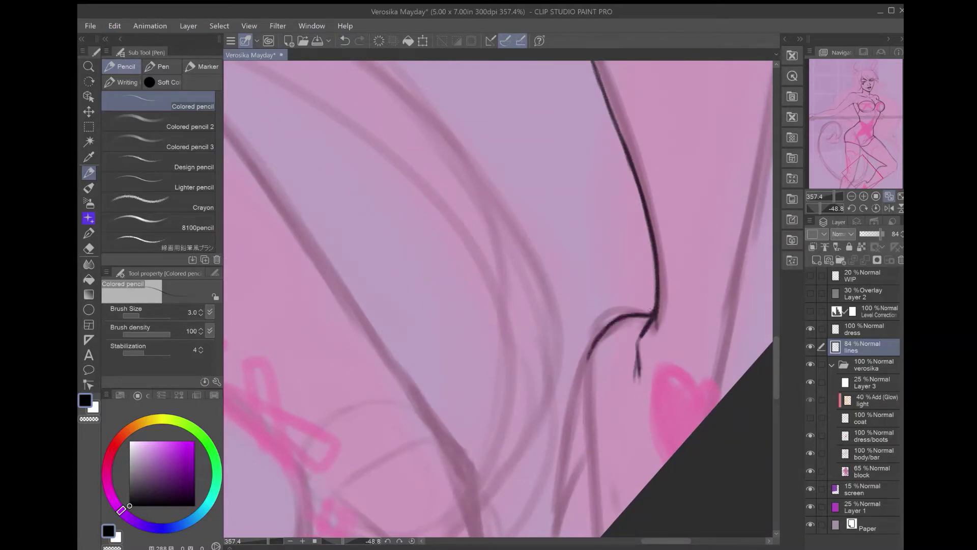
left_click_drag(590, 358, 565, 305)
mouse_move(564, 305)
left_mouse_down()
mouse_move(574, 418)
mouse_move(562, 494)
left_mouse_up()
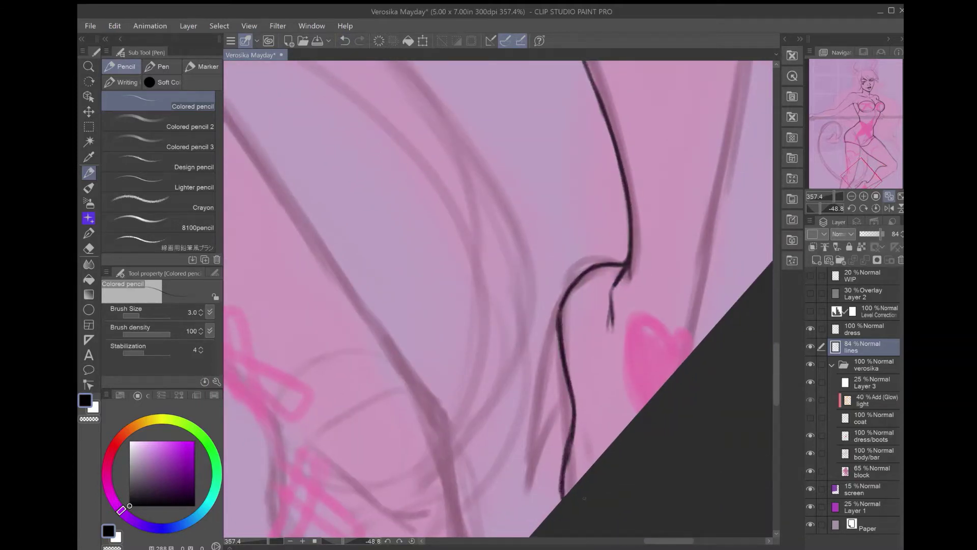
- Ink the bent leg's shin along the sketch between the foot and the knee
left_click_drag(585, 357, 499, 203)
left_click_drag(704, 355, 554, 201)
mouse_move(608, 257)
left_mouse_down()
mouse_move(634, 319)
mouse_move(695, 406)
mouse_move(728, 419)
left_mouse_up()
mouse_move(713, 453)
left_mouse_down()
mouse_move(524, 254)
mouse_move(466, 211)
left_mouse_up()
left_click_drag(556, 291, 751, 456)
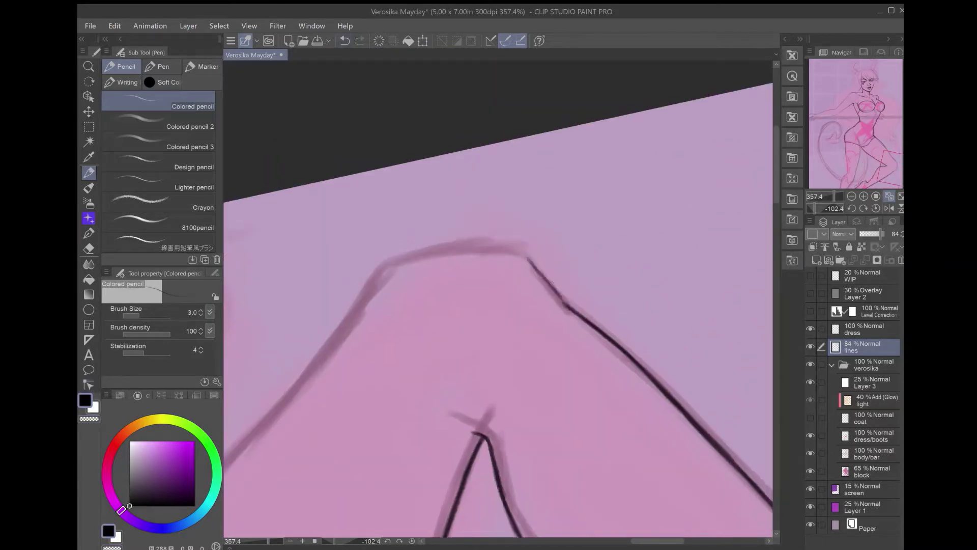
- Ink the rounded front of the bent knee, joining the shin to the start of the outer thigh
left_click_drag(560, 356, 458, 255)
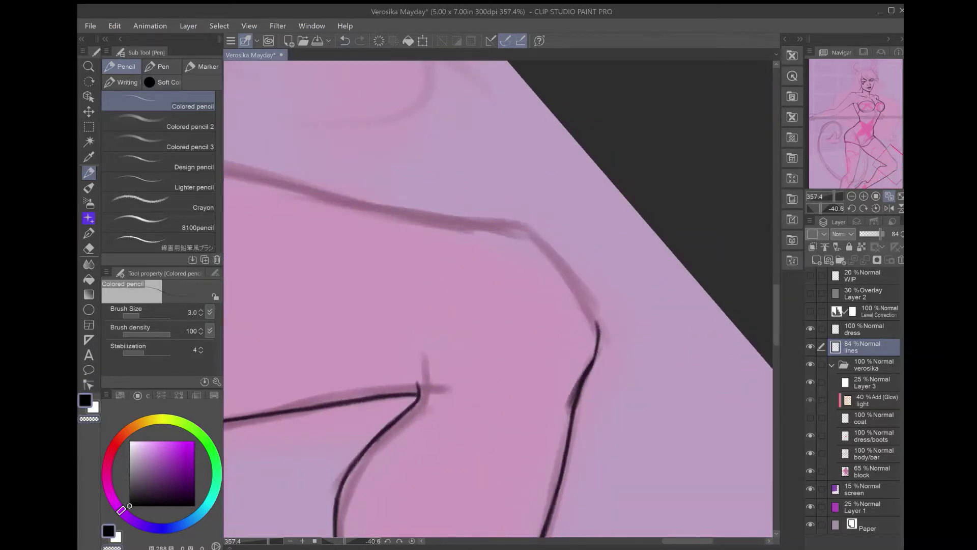
left_click_drag(599, 330, 594, 367)
left_click_drag(559, 357, 458, 254)
left_click_drag(643, 351, 624, 422)
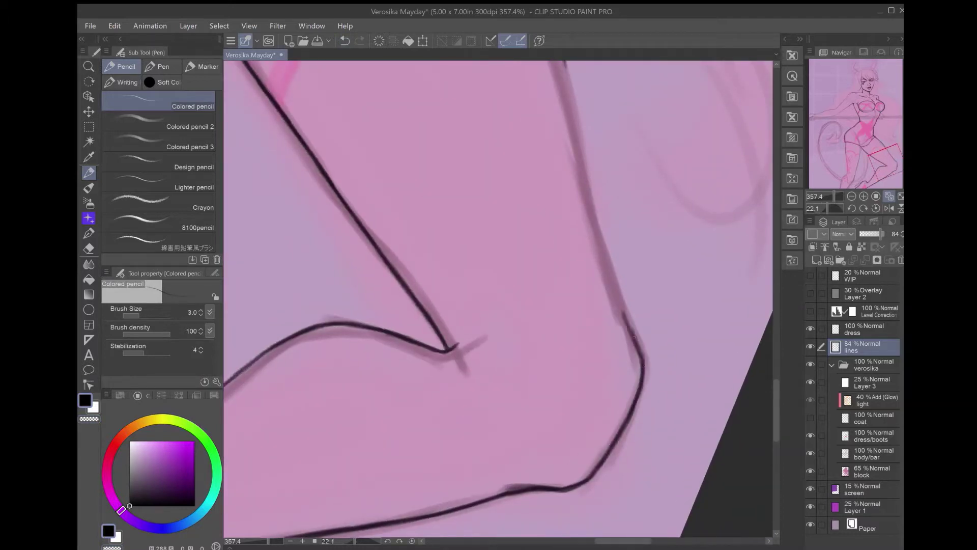
left_click_drag(610, 274, 644, 408)
- Ink the bent leg's outer thigh, connecting the knee to the far hip
left_click_drag(458, 306, 570, 415)
left_click_drag(509, 306, 535, 376)
left_click_drag(571, 169, 655, 285)
left_click_drag(609, 223, 737, 407)
left_click_drag(508, 305, 509, 323)
left_click_drag(681, 366, 732, 432)
left_click_drag(508, 305, 636, 415)
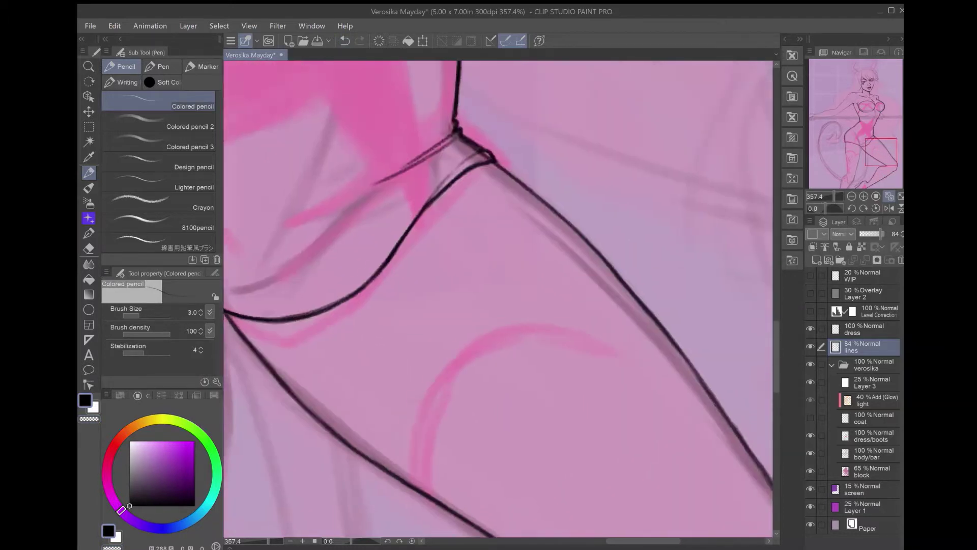
scroll(498, 297, "down", 5)
scroll(524, 305, "up", 3)
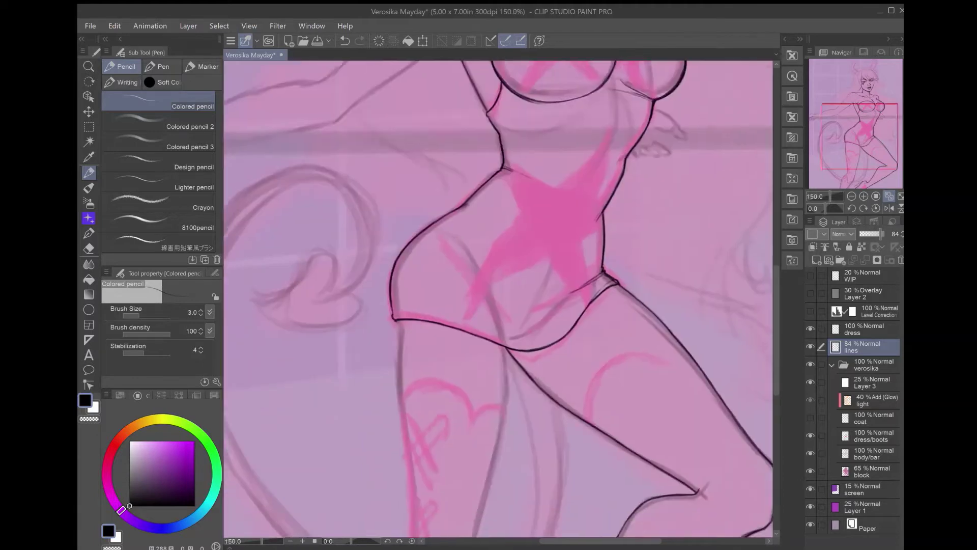
- Ink the standing leg's inner thigh along the sketch from the crotch down to the knee
scroll(498, 297, "up", 3)
left_click_drag(560, 204, 484, 331)
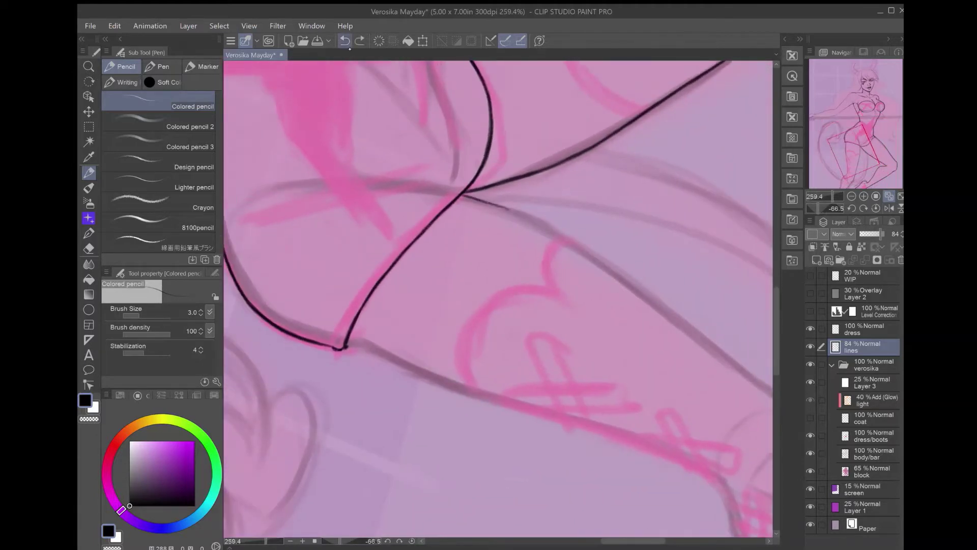
left_click_drag(482, 198, 581, 246)
scroll(498, 297, "up", 1)
left_click_drag(439, 162, 681, 317)
scroll(499, 297, "up", 1)
left_click_drag(527, 169, 654, 266)
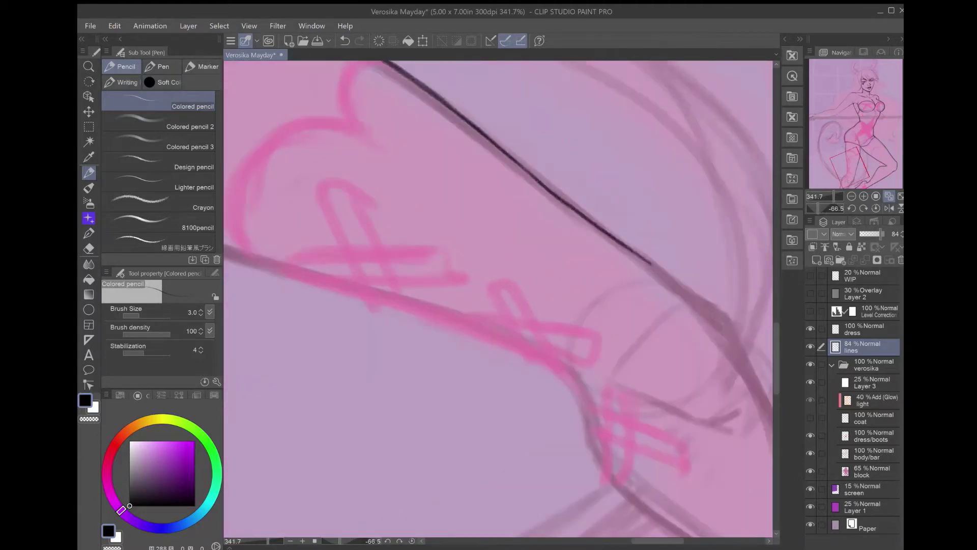
left_click_drag(492, 137, 720, 311)
- Ink both sides of the standing leg's knee and lower leg down to the canvas edge
left_click_drag(559, 357, 422, 211)
left_click_drag(580, 164, 613, 267)
mouse_move(585, 203)
left_mouse_down()
mouse_move(613, 284)
mouse_move(655, 339)
left_mouse_up()
left_click_drag(560, 305, 685, 234)
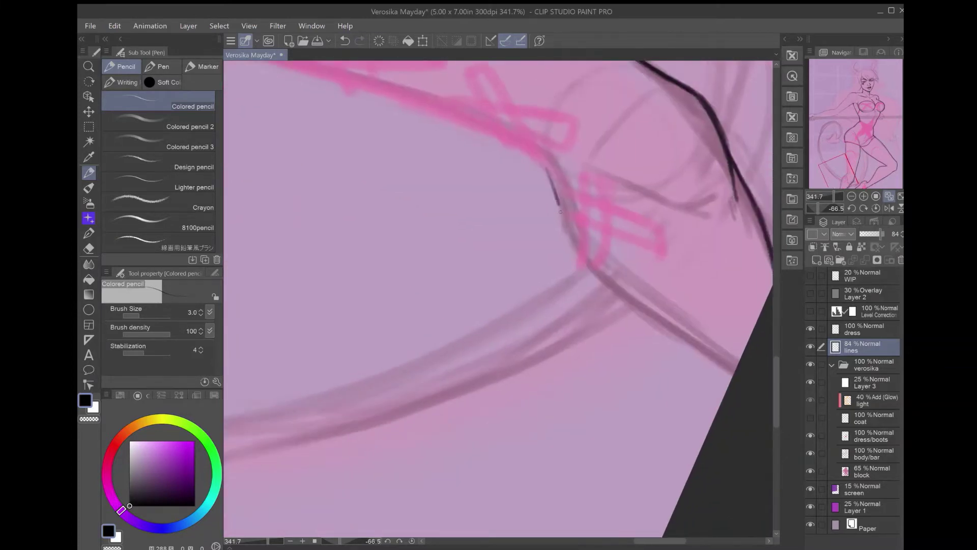
left_click_drag(549, 171, 720, 379)
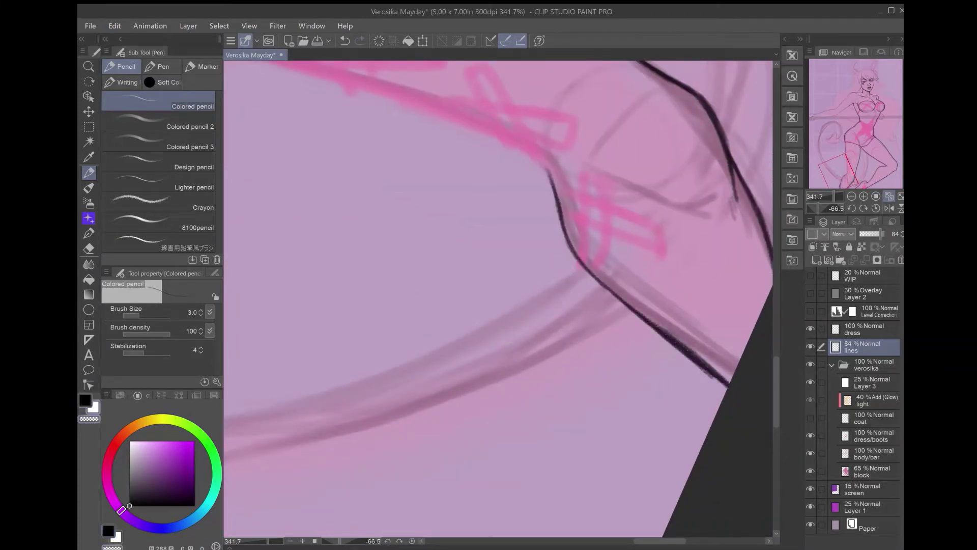
left_click_drag(585, 203, 636, 285)
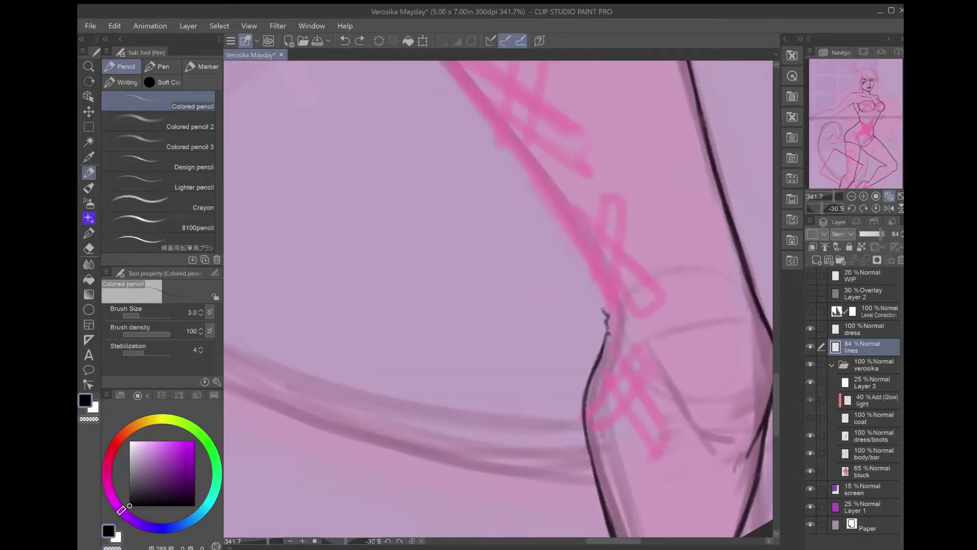
- Ink the standing leg's outer thigh, connecting the knee contour to the dress hem at the hip
mouse_move(604, 322)
left_mouse_down()
mouse_move(686, 431)
mouse_move(590, 267)
mouse_move(532, 199)
left_mouse_up()
left_click_drag(532, 198, 636, 346)
left_click_drag(506, 131, 635, 345)
left_click_drag(564, 234, 671, 384)
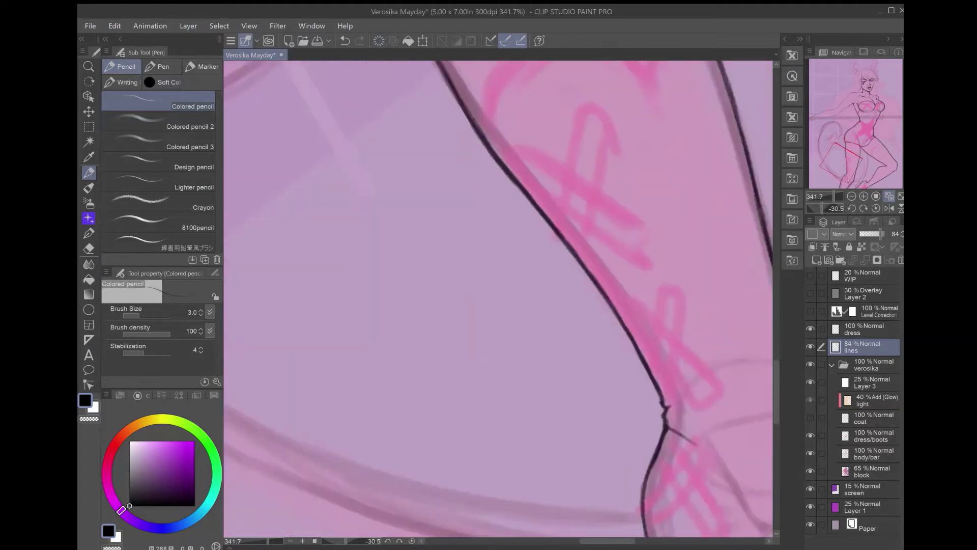
key("ctrl+0")
scroll(534, 448, "up", 5)
mouse_move(499, 283)
left_mouse_down()
mouse_move(656, 413)
mouse_move(460, 232)
left_mouse_up()
left_click(158, 122)
key("ctrl+z")
key("ctrl+z")
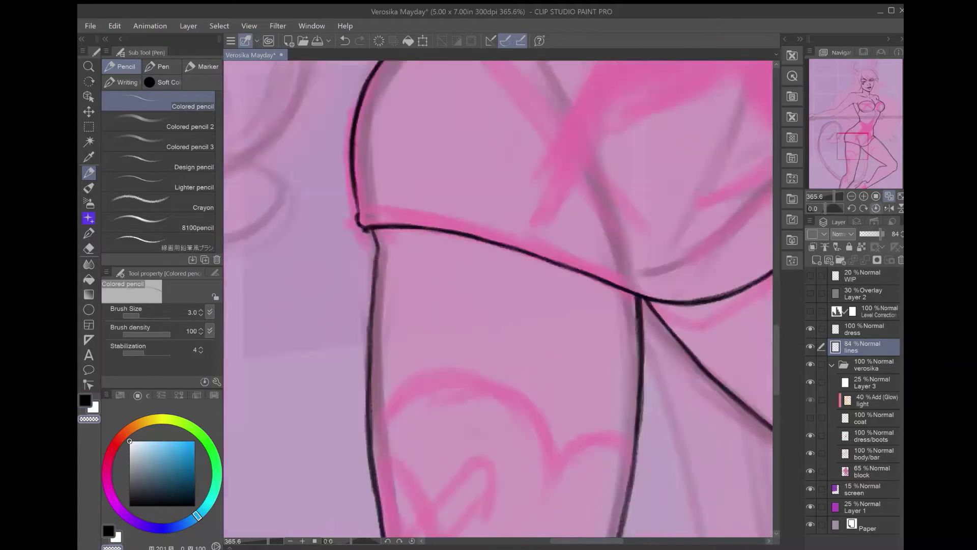
key("ctrl+0")
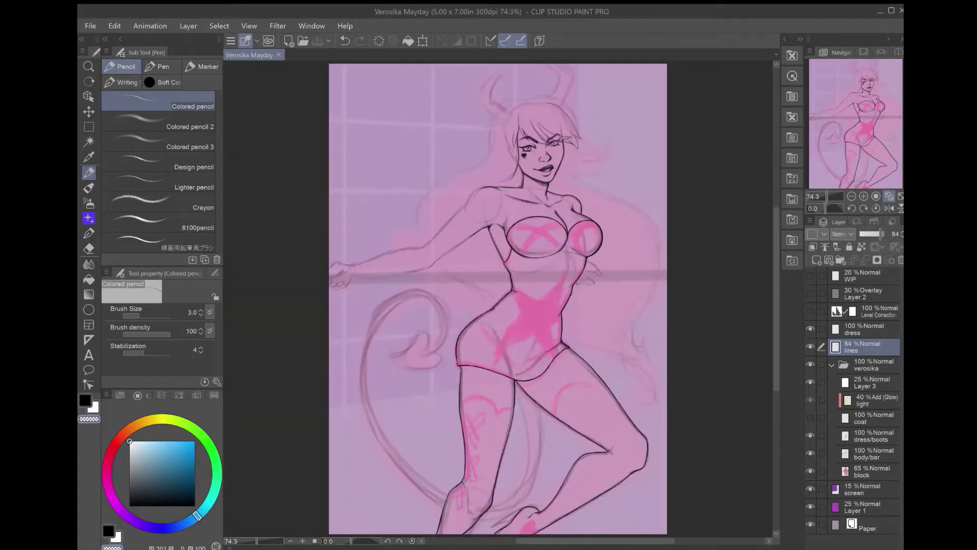
- Ink the outstretched arm's rounded shoulder and the upper edge of the upper arm toward the elbow
scroll(497, 299, "up", 10)
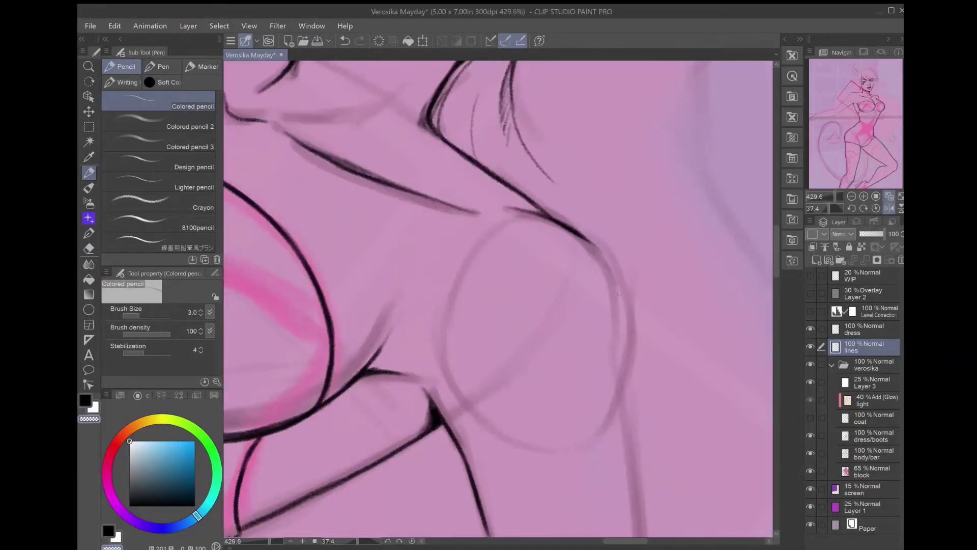
key("x")
mouse_move(563, 222)
left_mouse_down()
mouse_move(616, 267)
mouse_move(631, 331)
mouse_move(622, 430)
left_mouse_up()
key("ctrl+shift+r")
left_click_drag(504, 173, 692, 352)
key("ctrl+z")
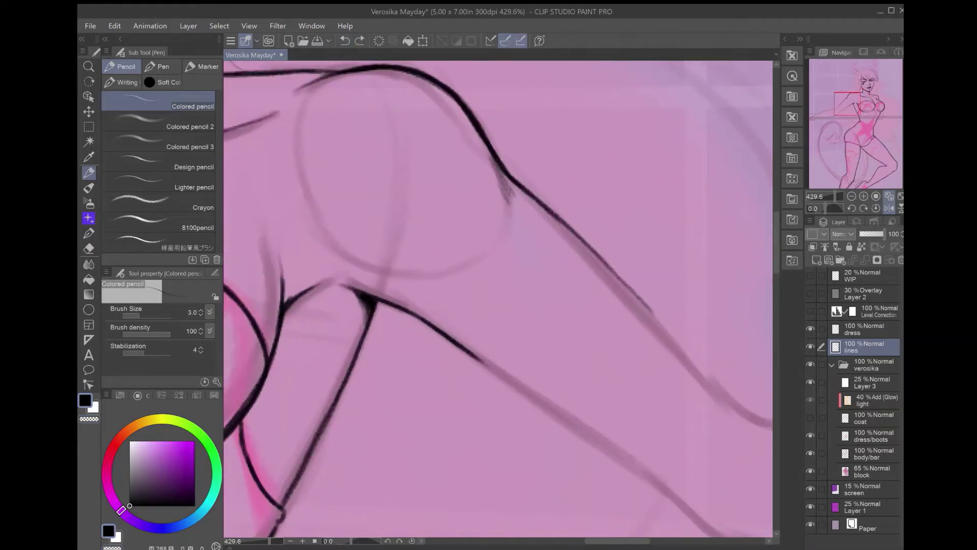
left_click_drag(733, 402, 503, 175)
left_click_drag(559, 356, 598, 270)
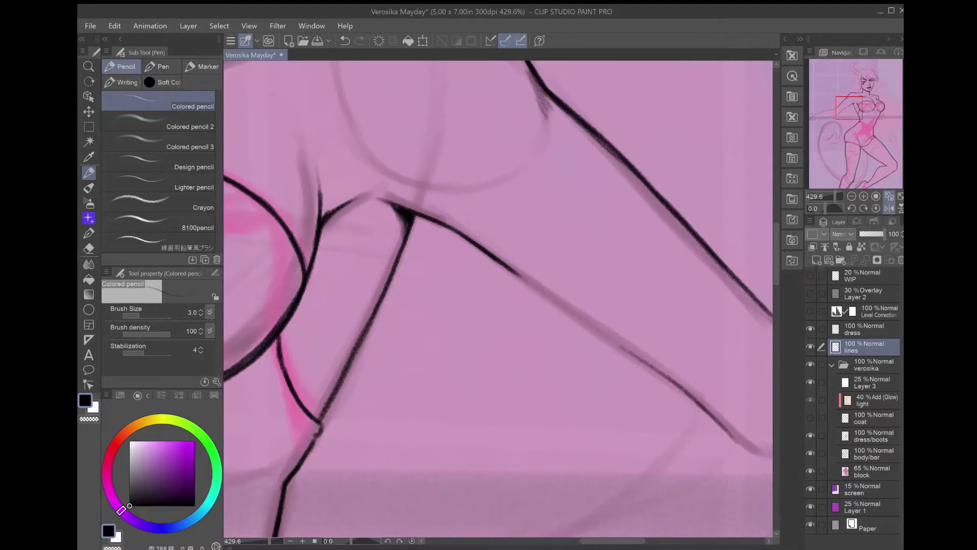
- Ink the underside of the outstretched upper arm from the armpit to the elbow
left_click_drag(515, 275, 685, 391)
left_click_drag(494, 260, 734, 436)
mouse_move(610, 305)
left_mouse_down()
mouse_move(540, 344)
mouse_move(580, 395)
left_mouse_up()
- Ink the underside of the outstretched forearm and the contours around the wrist
mouse_move(581, 394)
left_mouse_down()
mouse_move(519, 270)
mouse_move(437, 204)
left_mouse_up()
mouse_move(443, 220)
left_mouse_down()
mouse_move(600, 360)
mouse_move(674, 442)
left_mouse_up()
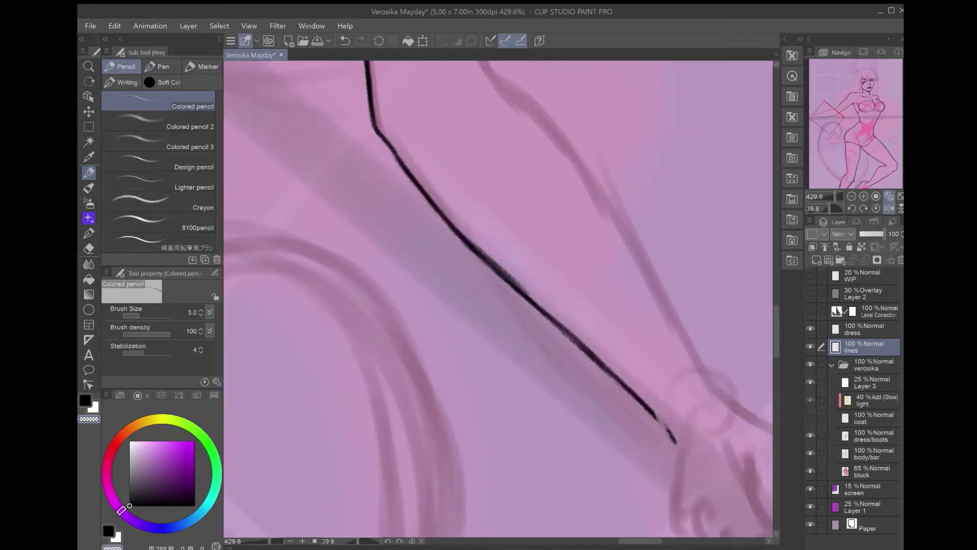
key("ctrl+z")
left_click_drag(483, 254, 527, 265)
mouse_move(479, 220)
left_mouse_down()
mouse_move(720, 448)
mouse_move(613, 417)
mouse_move(615, 496)
left_mouse_up()
left_click_drag(534, 227, 458, 211)
mouse_move(562, 320)
left_mouse_down()
mouse_move(604, 363)
mouse_move(511, 290)
left_mouse_up()
left_click_drag(510, 293, 559, 319)
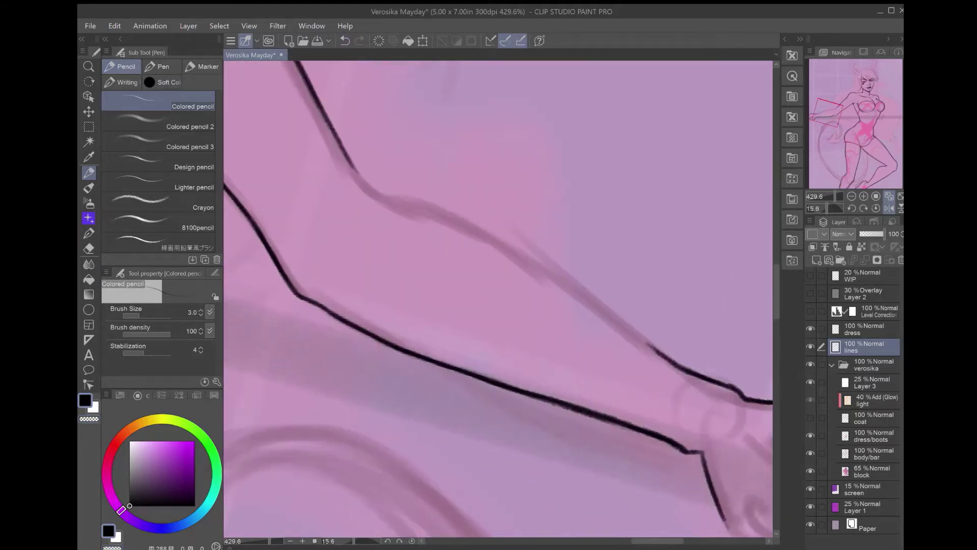
- Ink the upper edge of the outstretched forearm, joining the elbow to the wrist
left_click_drag(675, 365, 468, 225)
left_click(345, 40)
left_click_drag(382, 194, 585, 305)
left_click_drag(387, 168, 560, 315)
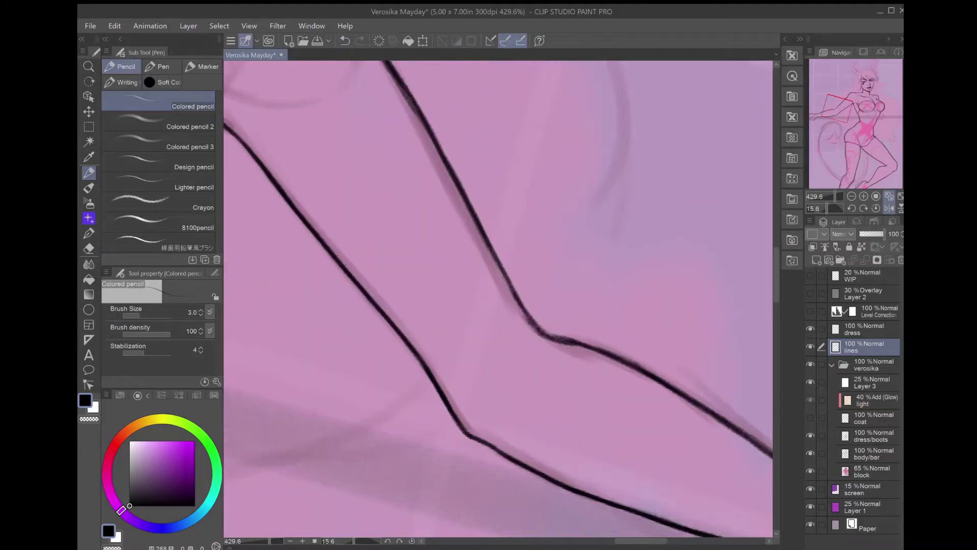
left_click_drag(580, 347, 527, 329)
key("ctrl+0")
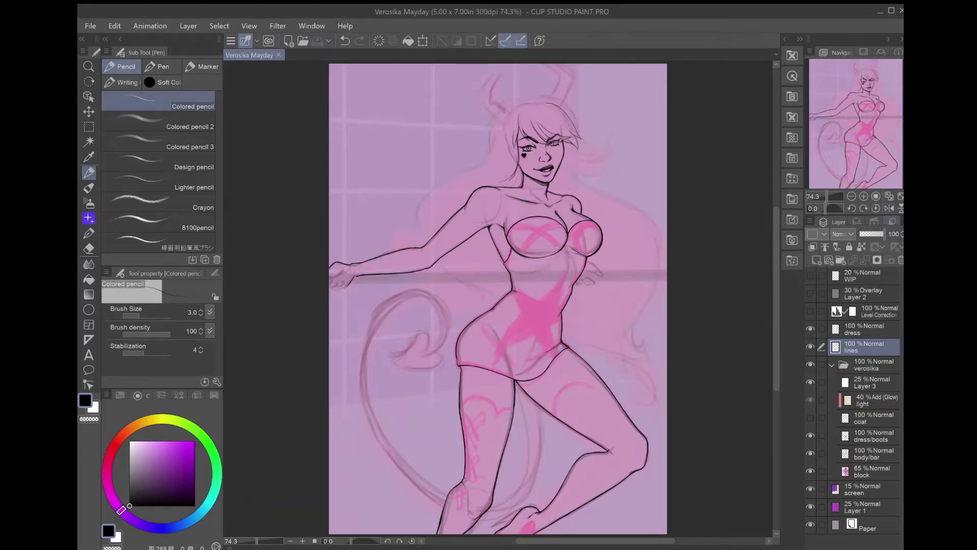
- Create a new layer above the body lines and ink the curved outline of the left horn
key("ctrl+shift+n")
scroll(501, 300, "up", 5)
scroll(499, 300, "up", 3)
left_click_drag(563, 349, 643, 404)
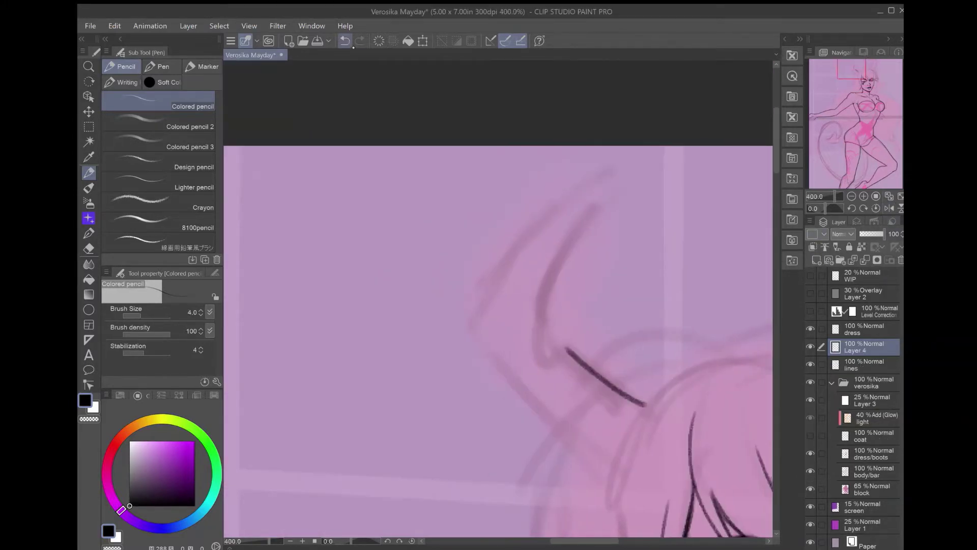
key("ctrl+z")
left_click_drag(552, 330, 645, 404)
mouse_move(647, 198)
left_mouse_down()
mouse_move(570, 331)
mouse_move(571, 356)
mouse_move(510, 373)
left_mouse_up()
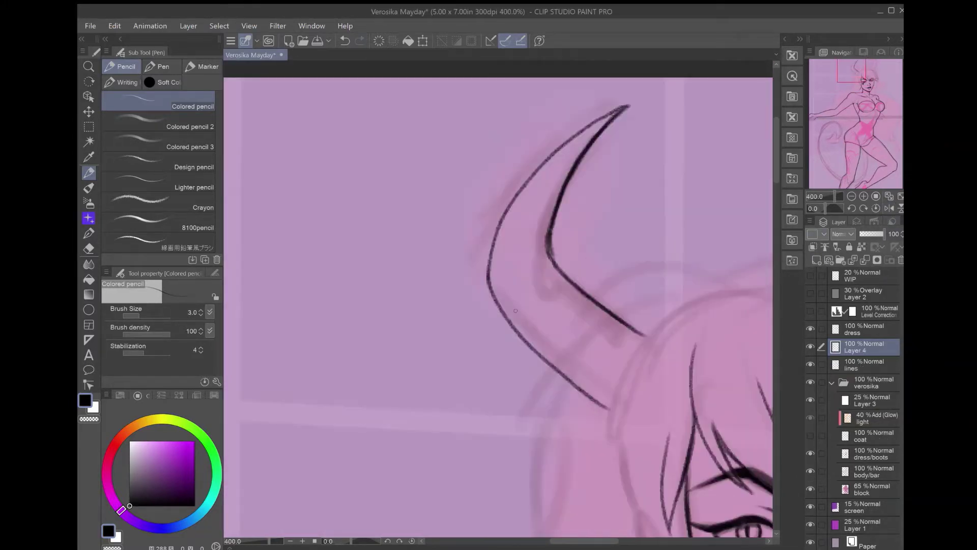
- Erase the left horn's lower outer edge and redraw it as a smoother curve down to its base
left_click_drag(568, 267, 489, 377)
key("e")
left_click_drag(509, 269, 557, 362)
key("p")
left_click_drag(512, 236, 488, 301)
left_click_drag(490, 261, 591, 389)
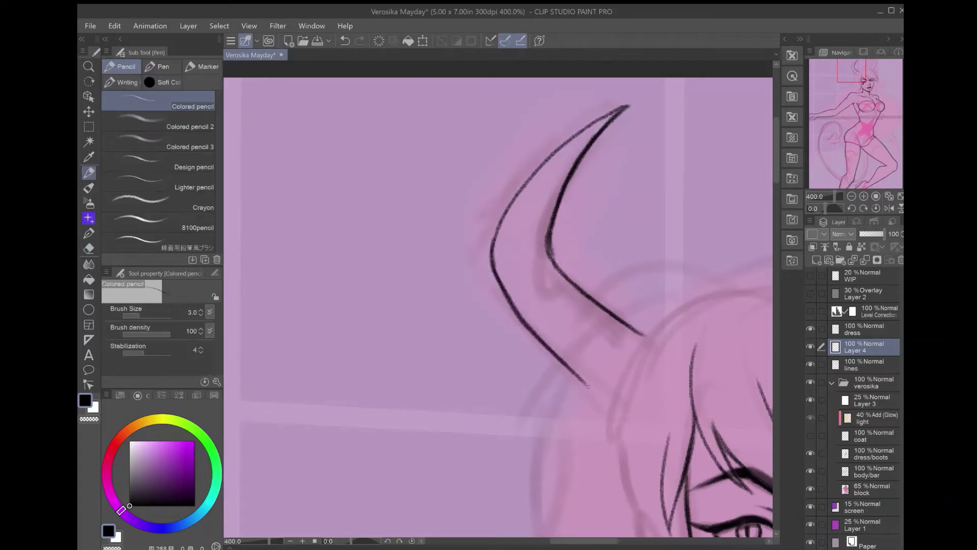
left_click_drag(548, 345, 616, 407)
- Ink the outer and inner edges of the right horn from the hairline upward
left_click_drag(684, 217, 624, 252)
left_click_drag(647, 236, 551, 341)
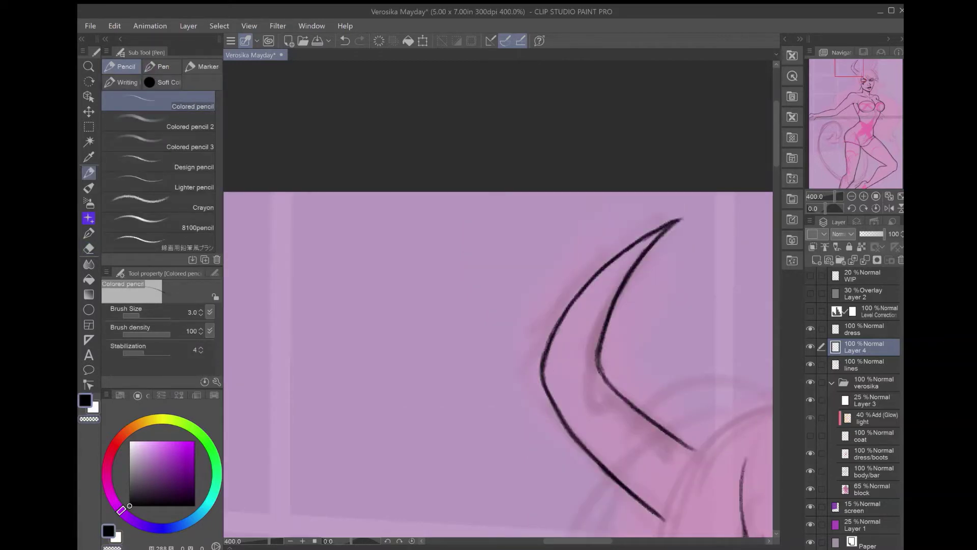
mouse_move(690, 426)
left_mouse_down()
mouse_move(764, 244)
mouse_move(706, 186)
left_mouse_up()
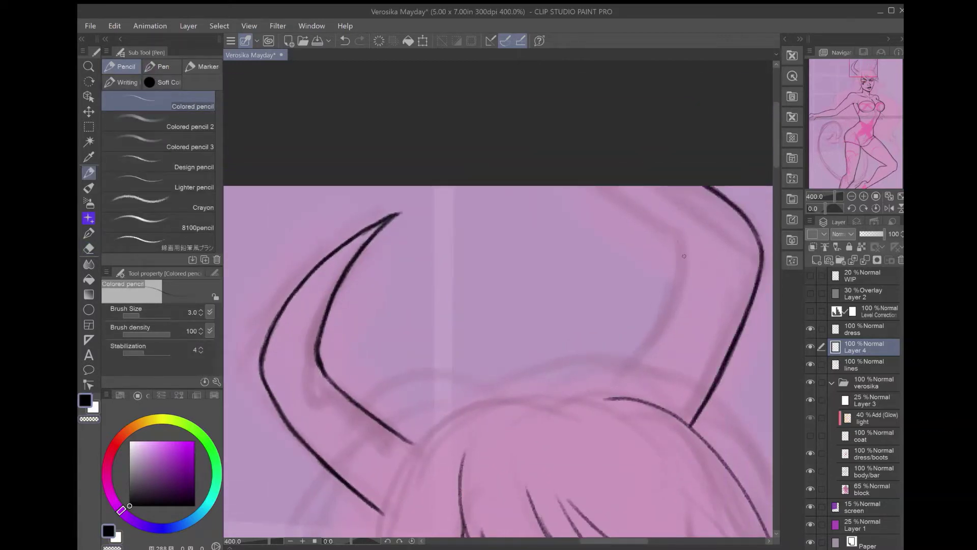
left_click_drag(683, 247, 602, 394)
- Ink the crown outline of the hair between the horns and the strands falling from the left horn's base
left_click_drag(458, 356, 405, 241)
mouse_move(457, 356)
left_mouse_down()
mouse_move(553, 304)
mouse_move(529, 168)
left_mouse_up()
mouse_move(533, 203)
left_mouse_down()
mouse_move(496, 342)
mouse_move(513, 295)
left_mouse_up()
left_click_drag(532, 186, 520, 237)
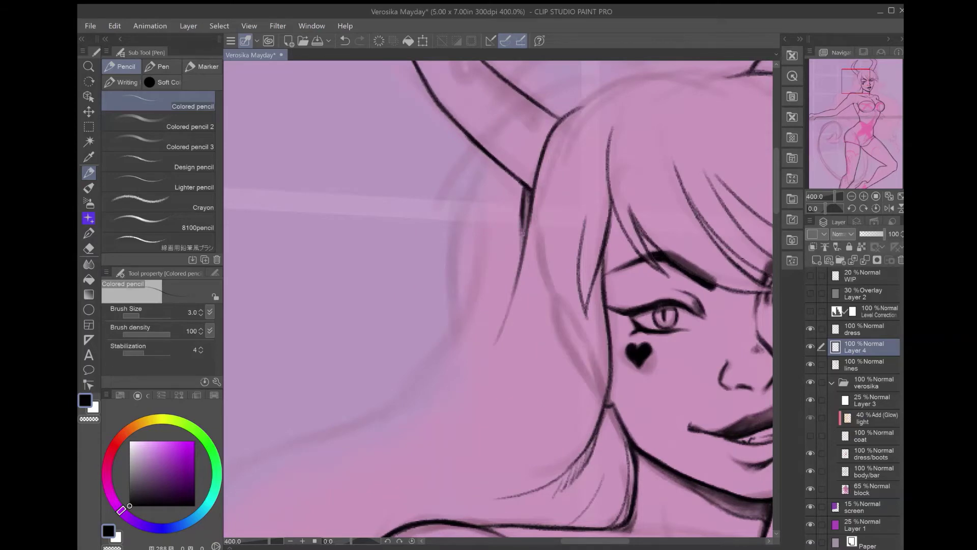
left_click_drag(611, 356, 458, 458)
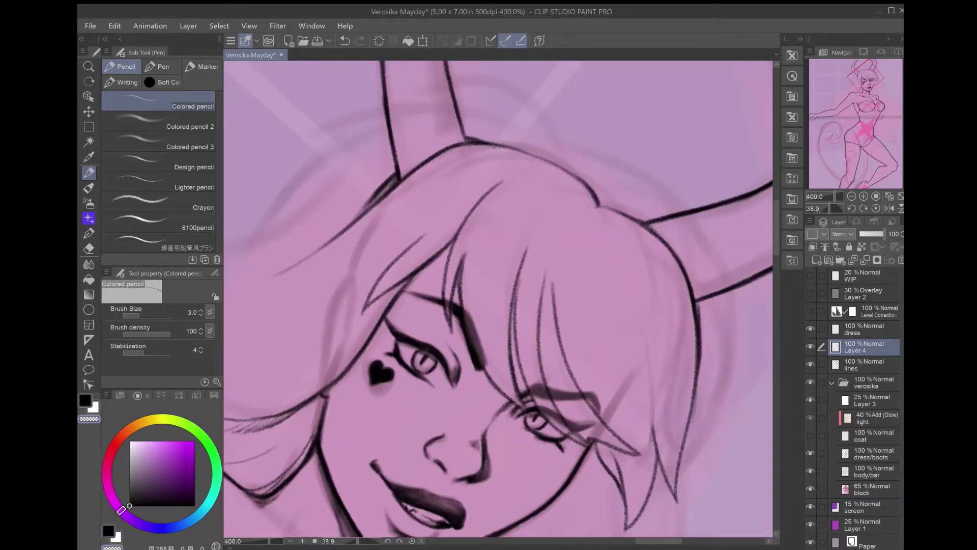
- Ink the long hair edge sweeping away from the neck and the first windblown lock beside the face
left_click(875, 208)
left_click_drag(498, 357, 401, 89)
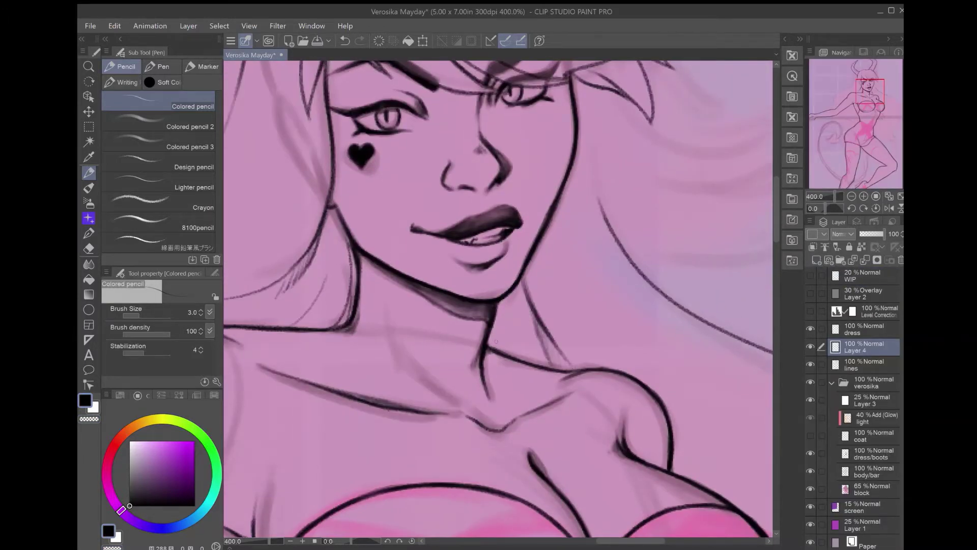
mouse_move(683, 73)
left_mouse_down()
mouse_move(683, 412)
mouse_move(695, 389)
mouse_move(585, 303)
mouse_move(518, 222)
mouse_move(497, 243)
mouse_move(656, 338)
left_mouse_up()
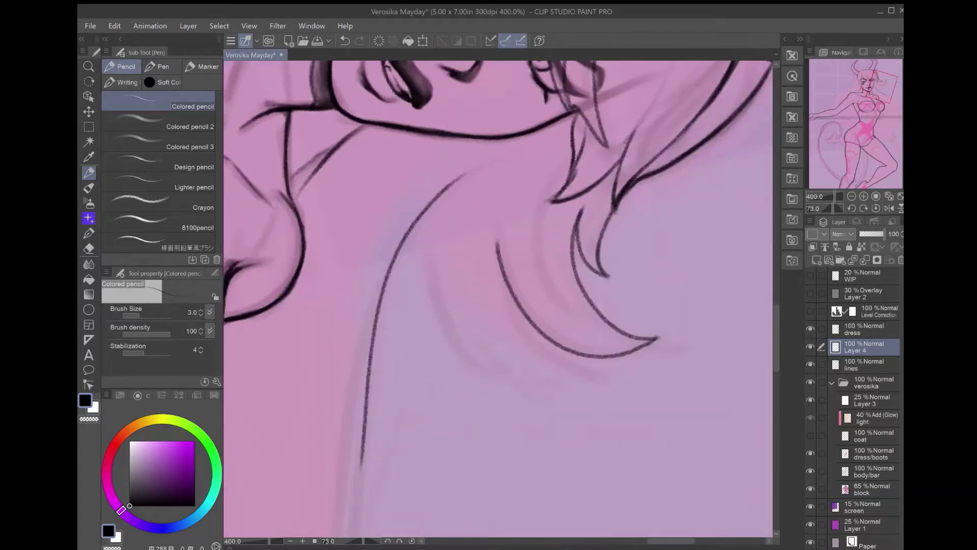
- Ink the overlapping pointed locks of windblown hair to the right of the face
left_click_drag(508, 300, 604, 376)
left_click_drag(441, 288, 570, 388)
left_click_drag(386, 248, 423, 340)
left_click_drag(414, 263, 552, 325)
mouse_move(564, 385)
left_mouse_down()
mouse_move(552, 325)
mouse_move(511, 370)
mouse_move(616, 472)
left_mouse_up()
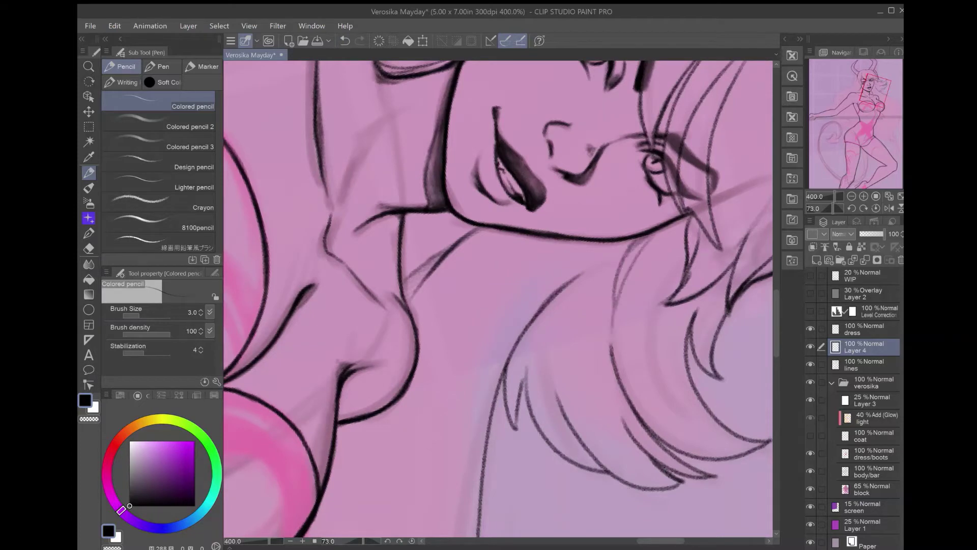
key("ctrl+at")
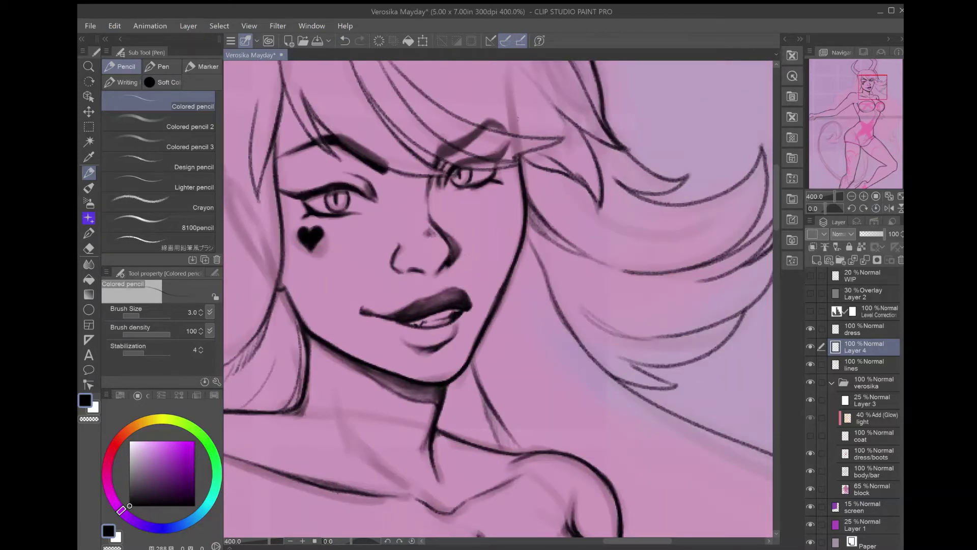
scroll(498, 298, "up", 5)
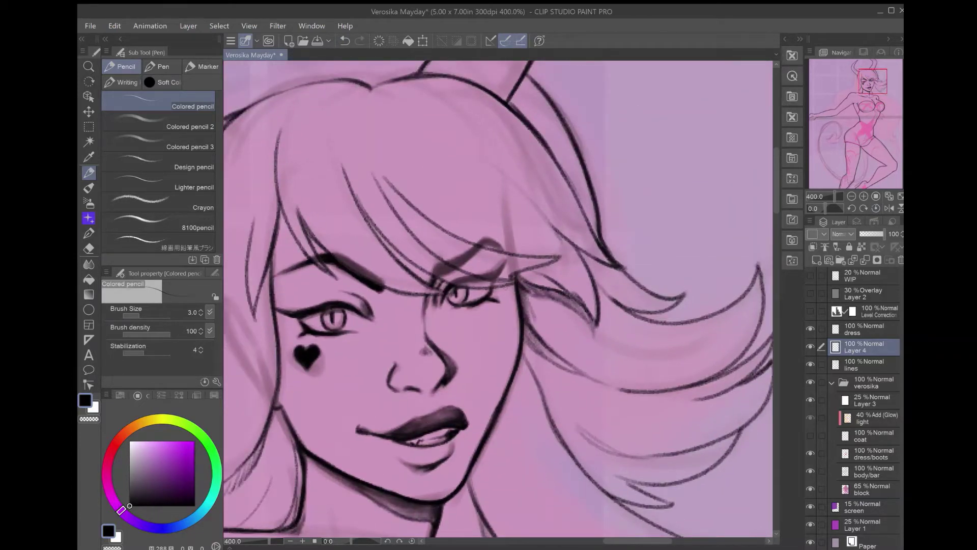
- Ink the long hair contour and strands flowing from the left horn down behind the outstretched arm's shoulder
scroll(498, 298, "down", 10)
left_click_drag(260, 123, 673, 361)
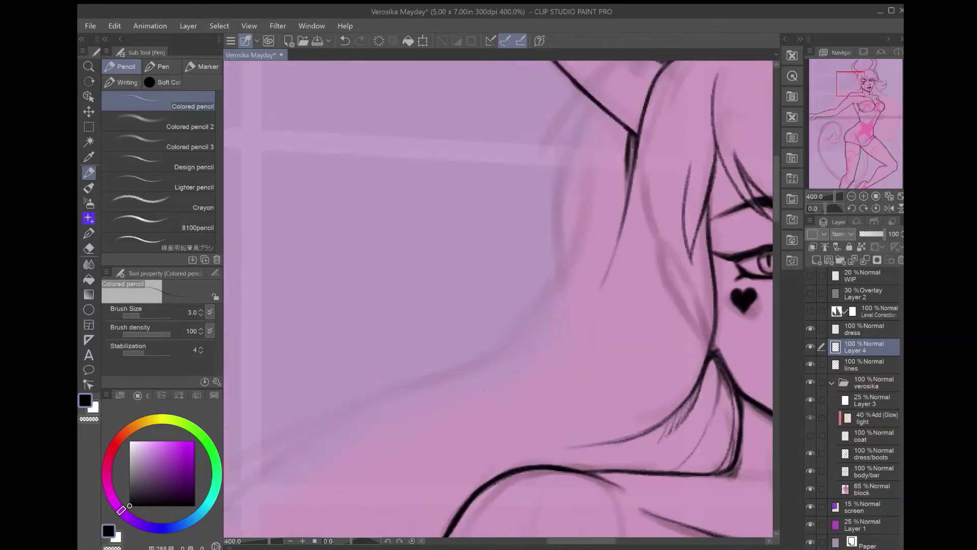
scroll(531, 405, "up", 3)
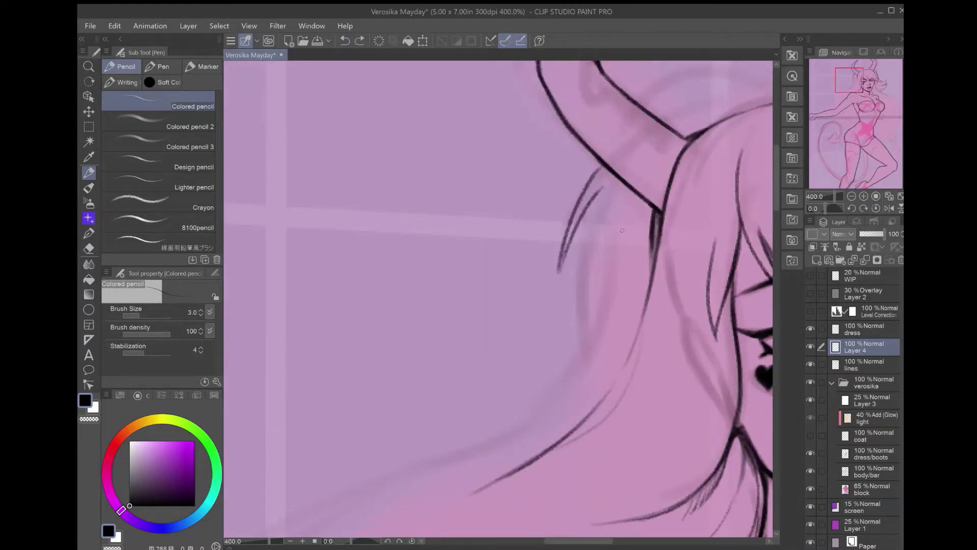
left_click_drag(531, 405, 763, 255)
left_click_drag(371, 469, 763, 328)
- Ink the raised outline of the hair behind the crown between the two horns
mouse_move(524, 407)
left_mouse_down()
mouse_move(537, 283)
mouse_move(570, 316)
left_mouse_up()
left_click_drag(519, 257, 653, 402)
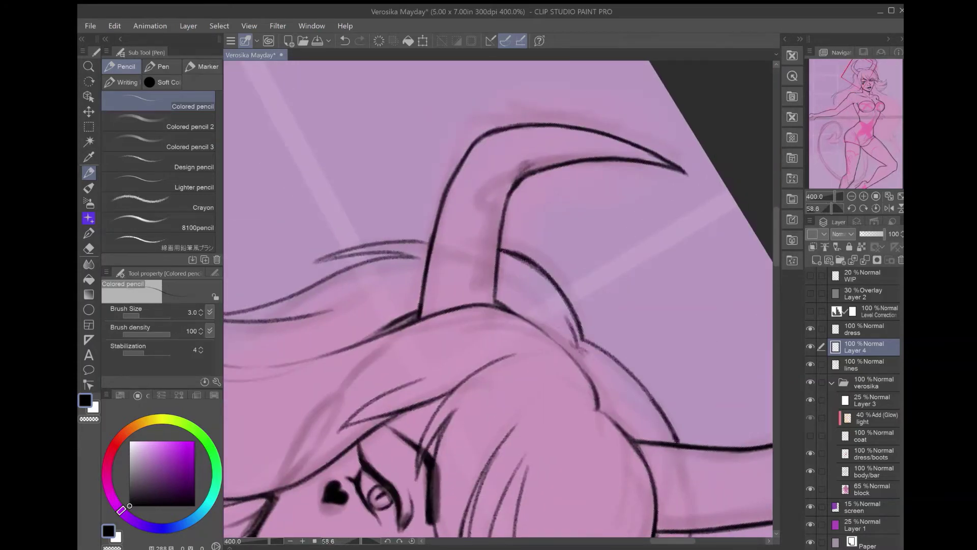
key("ctrl+0")
- Darken and refine the windblown locks beside the neck, and save the drawing
scroll(498, 300, "up", 5)
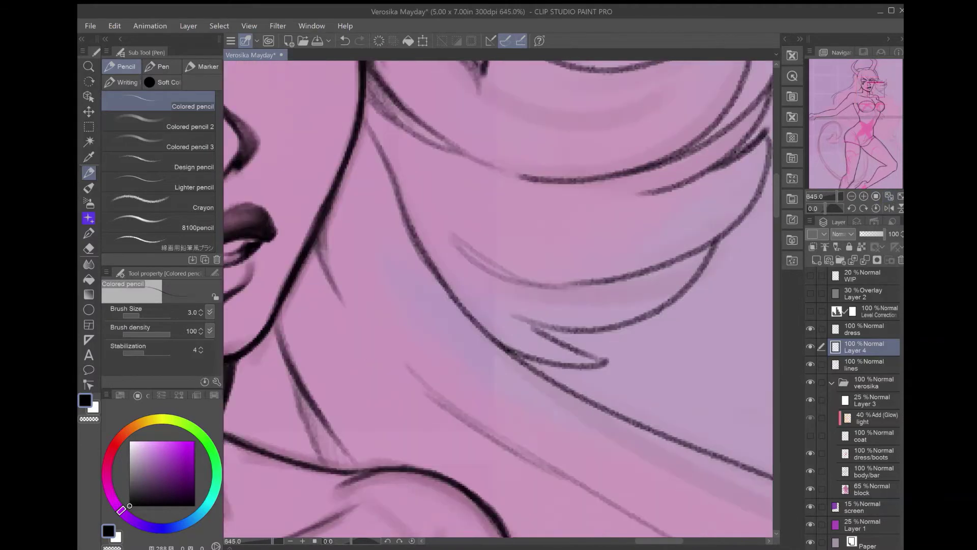
left_click_drag(575, 377, 602, 371)
left_click_drag(460, 247, 458, 149)
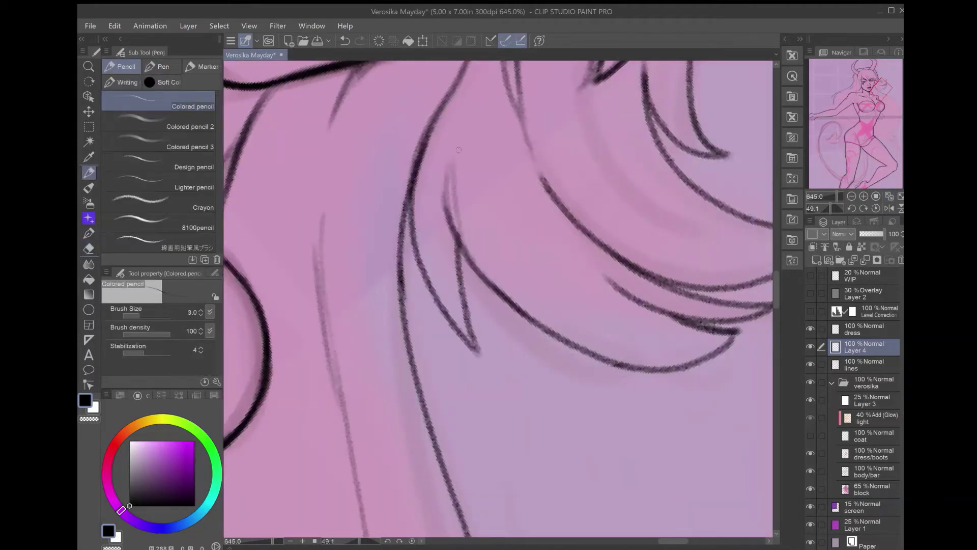
key("ctrl+0")
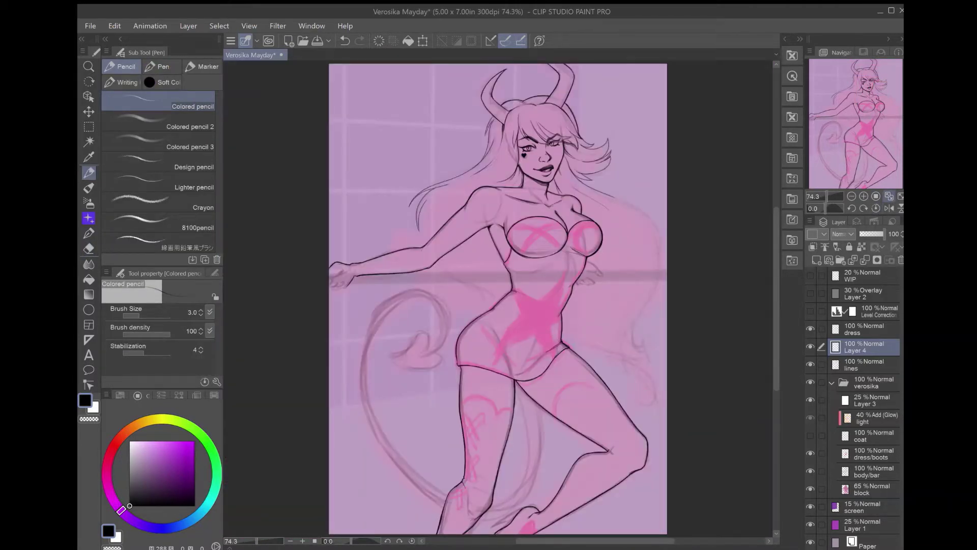
key("ctrl+s")
- Ink the long outer hair contour sweeping from behind the neck past the shoulder to a pointed lock beside the bust
scroll(539, 152, "up", 10)
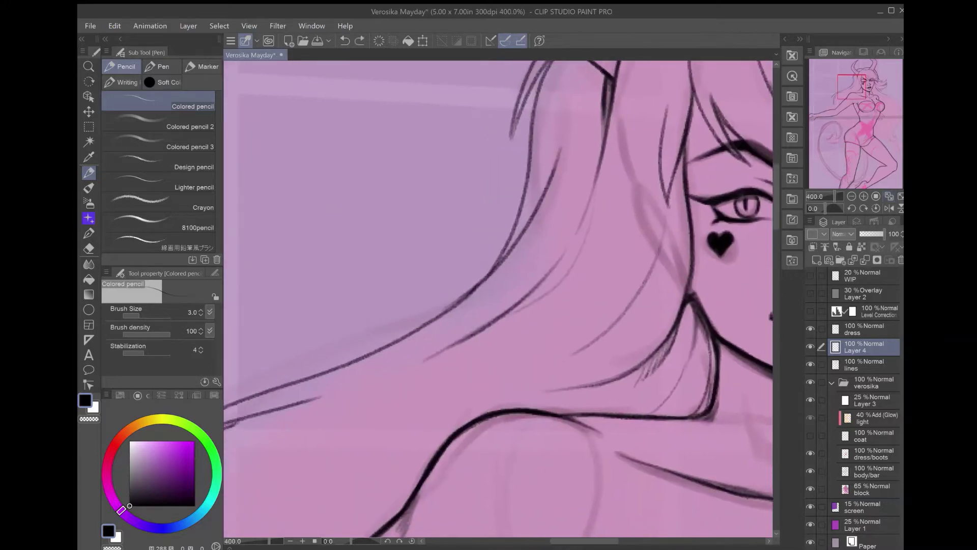
scroll(498, 300, "down", 5)
scroll(503, 239, "up", 5)
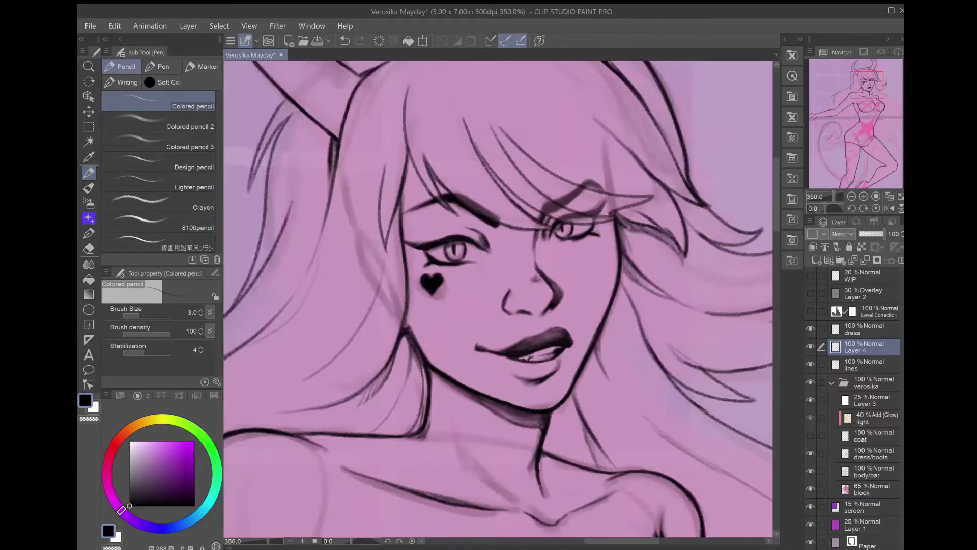
left_click_drag(559, 356, 319, 122)
left_click_drag(554, 232, 712, 438)
left_click_drag(585, 407, 570, 125)
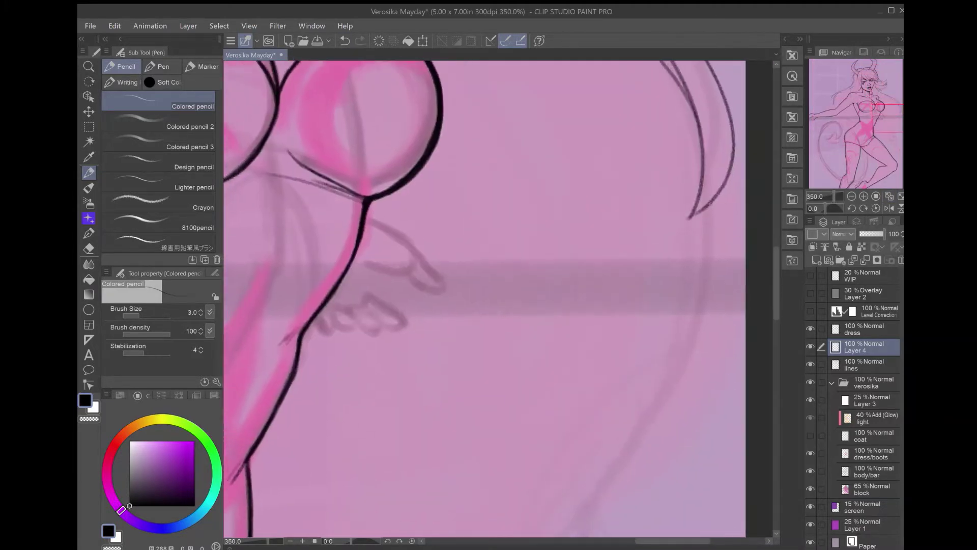
- Add long inner strands to the hair flowing from the shoulder down beside the bust and waist
left_click_drag(712, 203, 624, 463)
left_click_drag(687, 272, 620, 470)
left_click_drag(660, 138, 727, 342)
left_click_drag(586, 241, 740, 478)
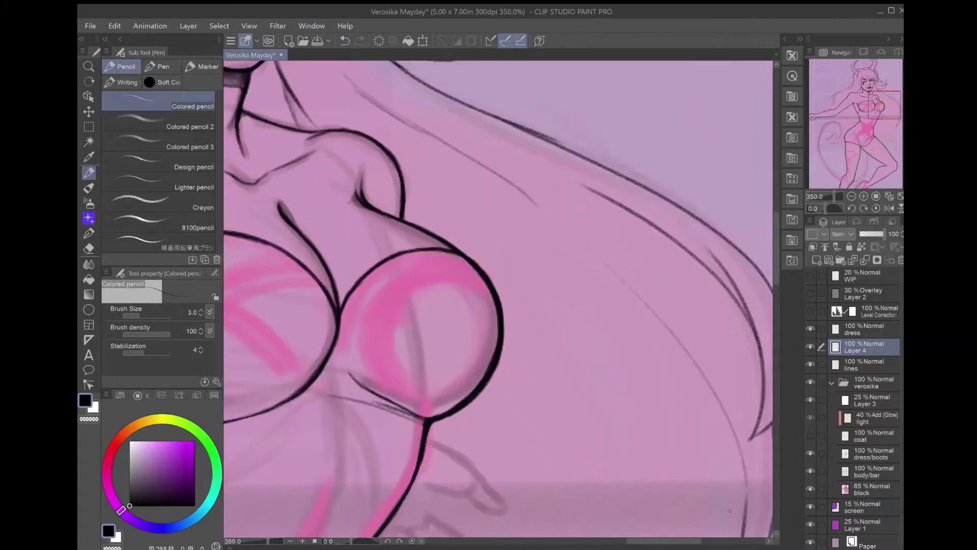
left_click_drag(646, 265, 746, 493)
left_click_drag(489, 145, 681, 295)
left_click_drag(560, 305, 727, 274)
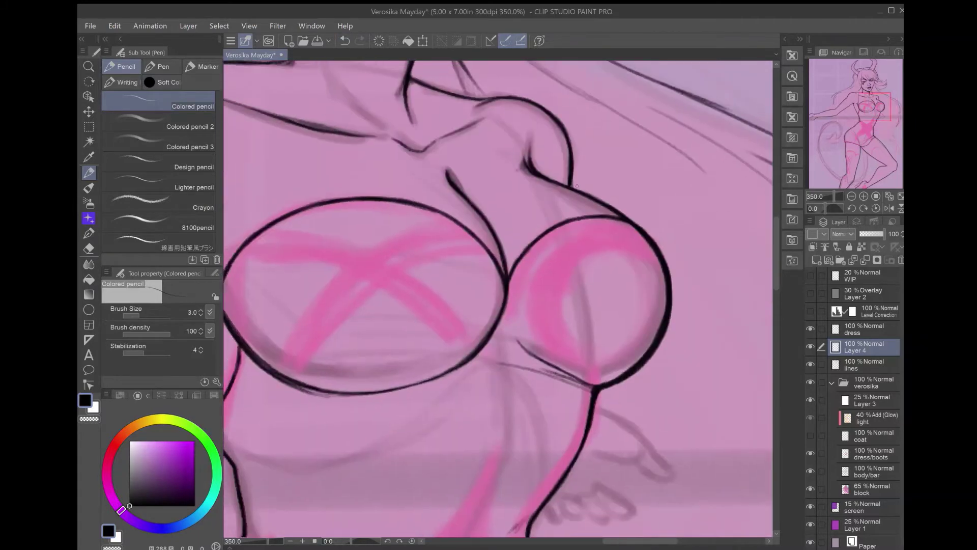
left_click_drag(674, 290, 748, 499)
left_click_drag(559, 356, 509, 41)
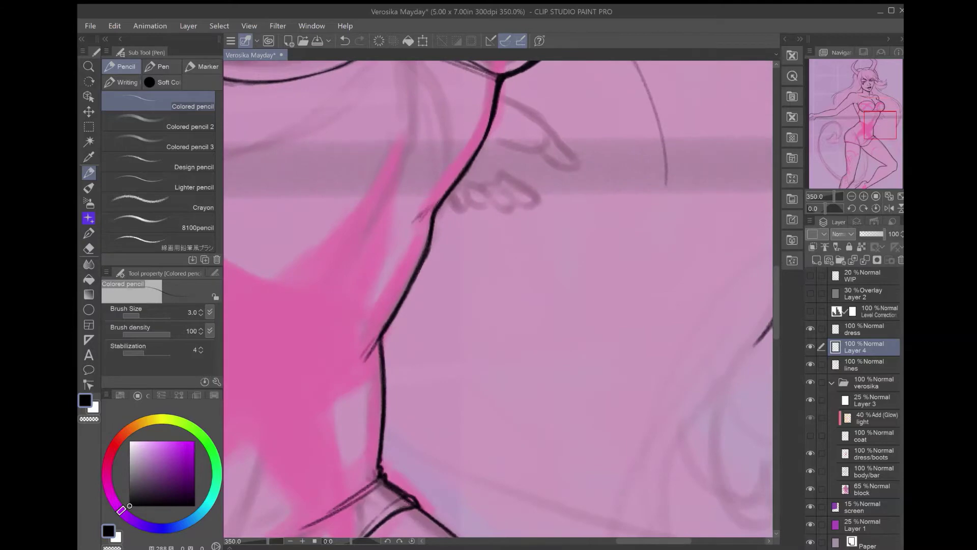
- Ink the overlapping strands of the long hair as it narrows and curves downward beside the hip
left_click_drag(611, 305, 463, 229)
left_click_drag(692, 153, 547, 529)
left_click_drag(509, 356, 490, 202)
left_click_drag(585, 173, 531, 392)
left_click_drag(509, 204, 487, 323)
key("ctrl+z")
mouse_move(641, 158)
left_mouse_down()
mouse_move(559, 305)
mouse_move(560, 512)
left_mouse_up()
left_click_drag(588, 230, 555, 308)
left_click_drag(508, 356, 479, 290)
left_click_drag(458, 254, 550, 331)
left_click_drag(661, 234, 552, 474)
left_click_drag(407, 203, 386, 315)
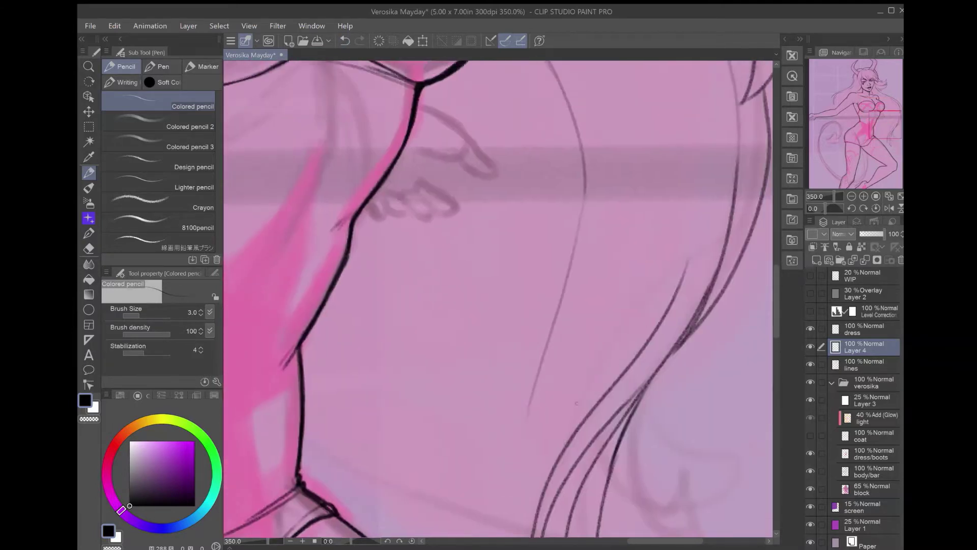
- Ink the pointed locks and curled tips at the end of the long hair, plus the strands behind the waist and thigh
left_click_drag(728, 128, 565, 443)
left_click_drag(407, 204, 458, 331)
left_click_drag(611, 407, 525, 101)
left_click_drag(519, 298, 638, 265)
left_click_drag(636, 262, 555, 287)
mouse_move(557, 196)
left_mouse_down()
mouse_move(579, 270)
mouse_move(554, 156)
left_mouse_up()
mouse_move(641, 245)
left_mouse_down()
mouse_move(530, 297)
mouse_move(722, 389)
mouse_move(565, 275)
left_mouse_up()
mouse_move(558, 222)
left_mouse_down()
mouse_move(544, 386)
mouse_move(593, 255)
left_mouse_up()
left_click_drag(519, 224, 631, 329)
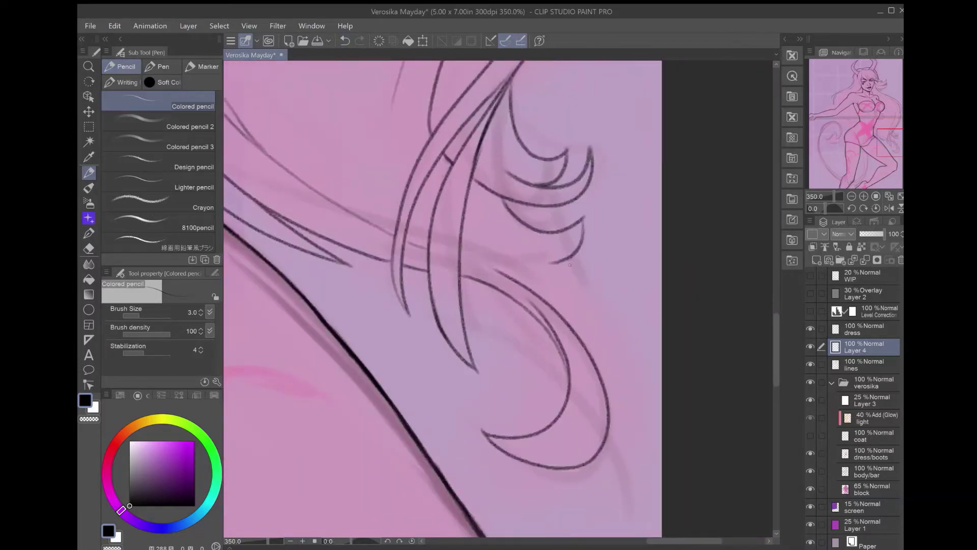
left_click_drag(631, 259, 569, 417)
left_click_drag(562, 369, 486, 422)
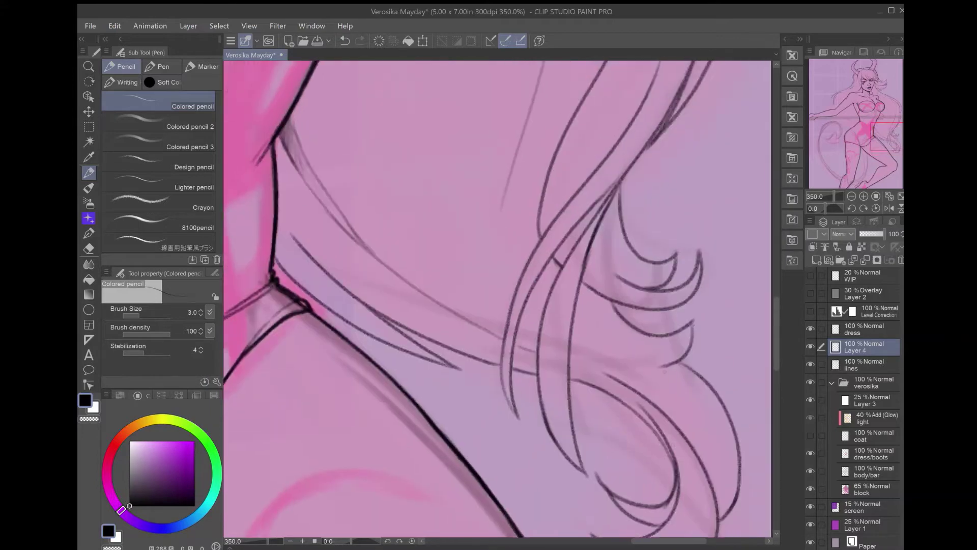
key("ctrl+0")
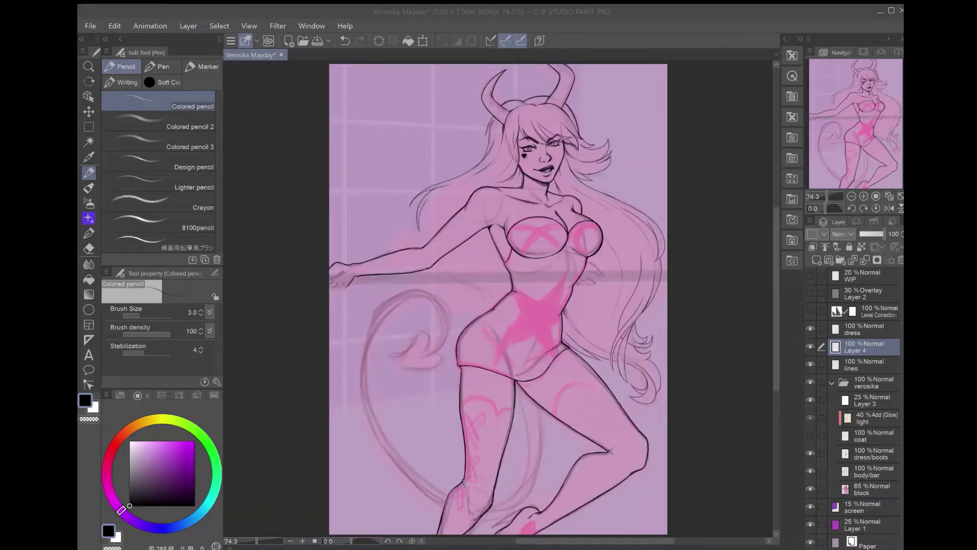
- Ink the curved edge of the top across the ribs beneath the bust, and move Layer 4 above the dress layer
key("ctrl+e")
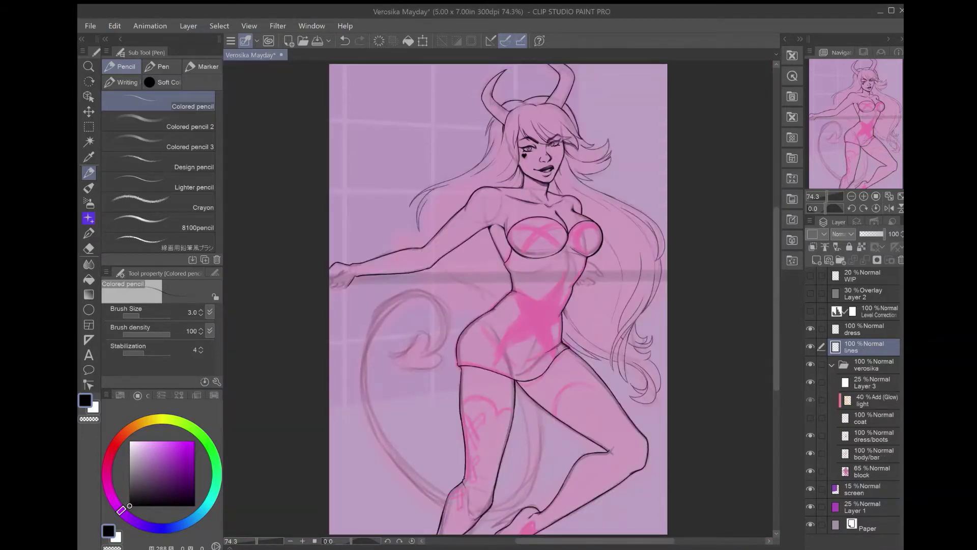
key("ctrl+z")
scroll(547, 234, "up", 10)
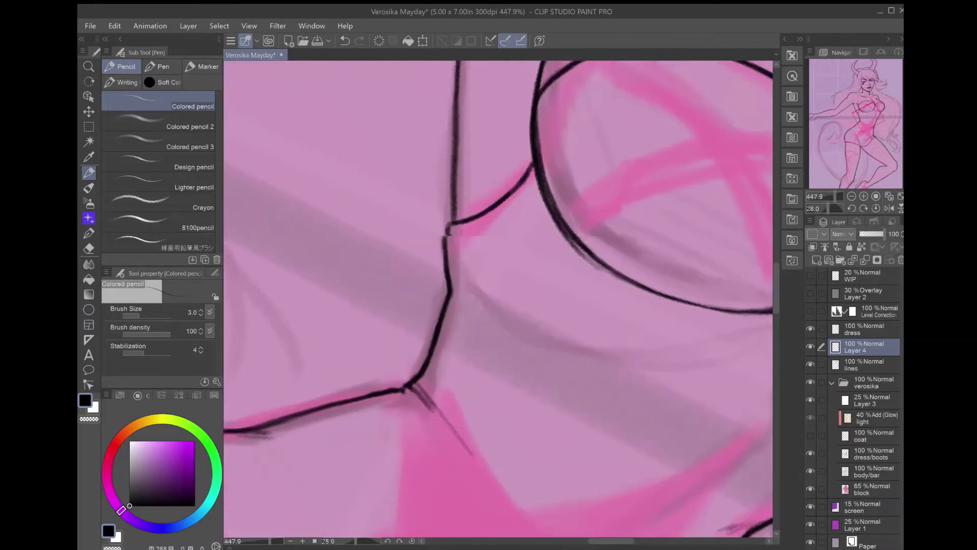
scroll(499, 298, "down", 3)
left_click_drag(419, 161, 644, 221)
scroll(498, 298, "down", 3)
left_click_drag(479, 170, 725, 312)
scroll(498, 298, "down", 3)
key("ctrl+z")
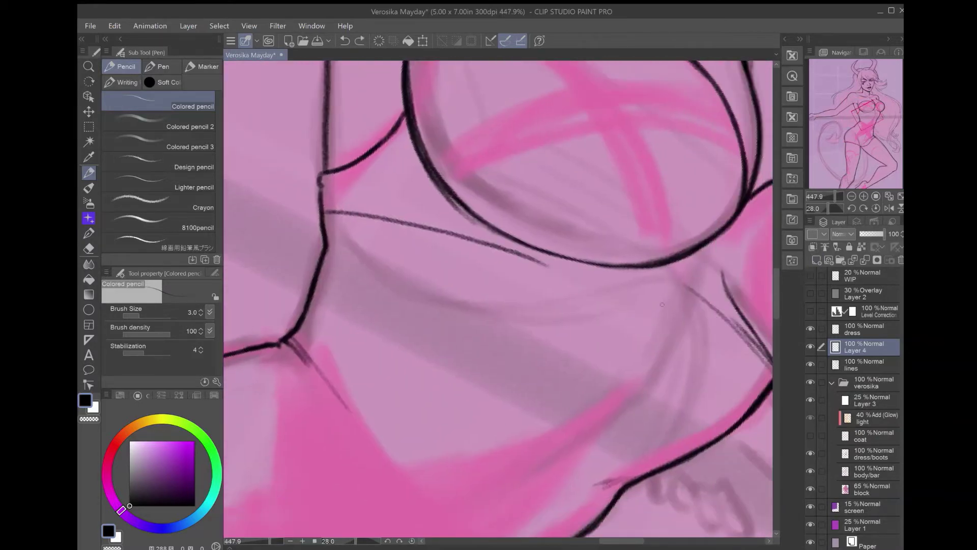
mouse_move(508, 251)
left_mouse_down()
mouse_move(677, 322)
mouse_move(763, 379)
left_mouse_up()
key("ctrl+]")
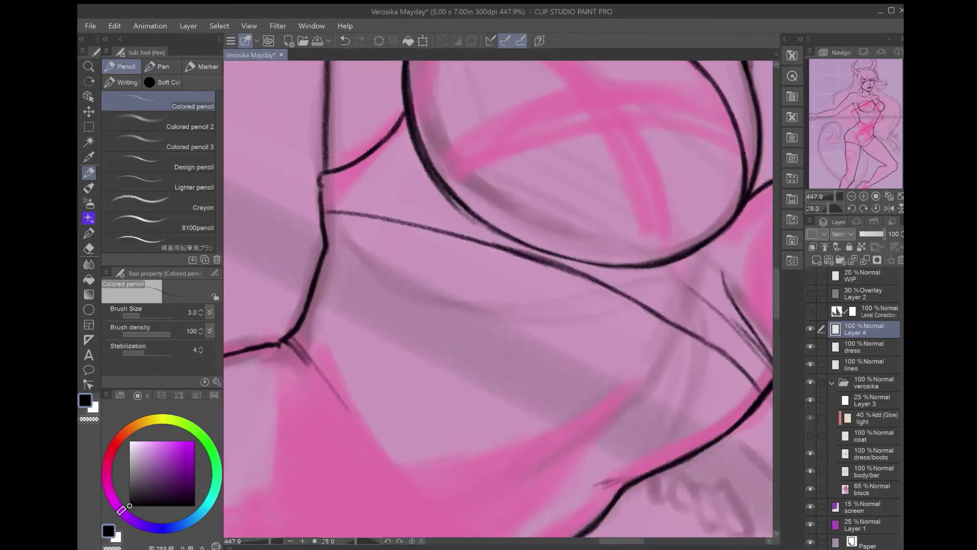
- Ink the four curved edges of the X-shaped bands across the larger bust cup
left_click_drag(395, 239, 639, 407)
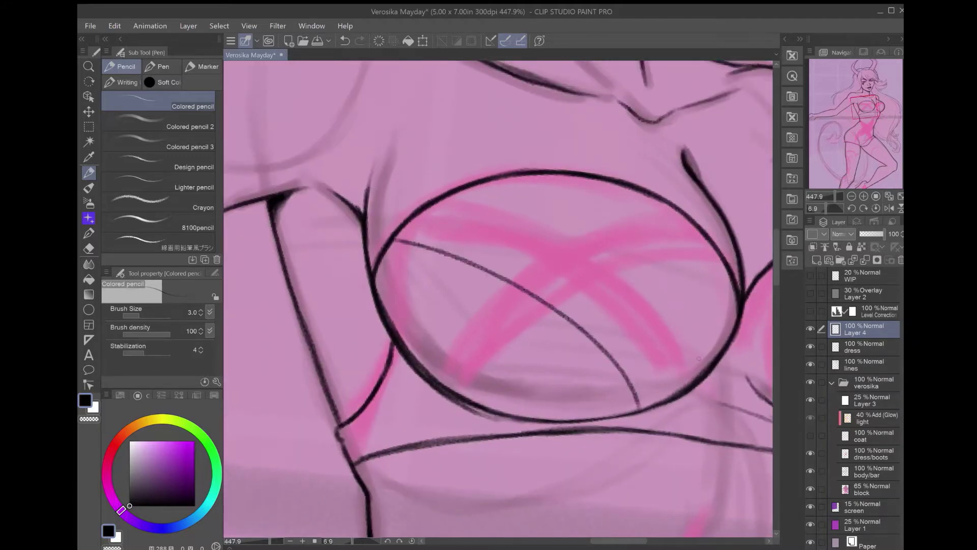
left_click_drag(460, 194, 681, 341)
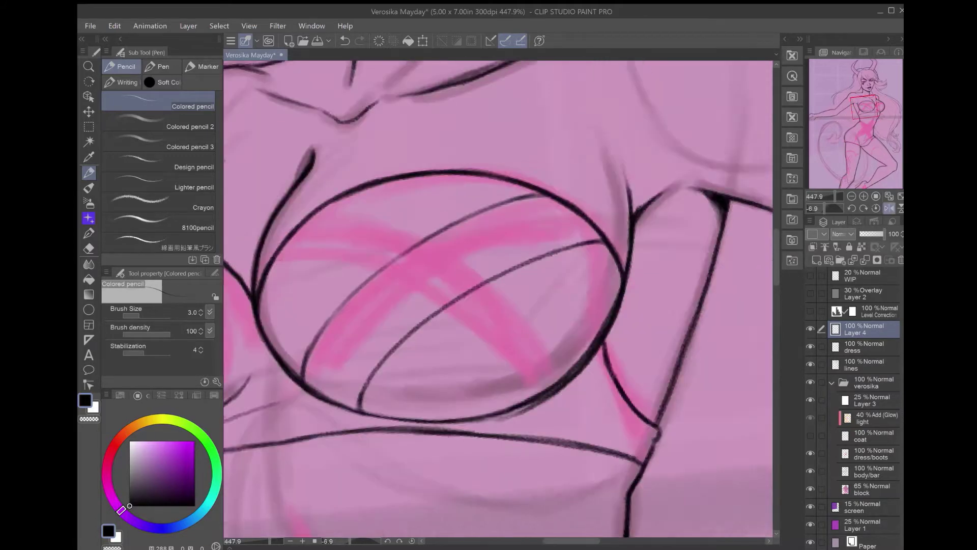
key("h")
mouse_move(433, 267)
left_mouse_down()
mouse_move(677, 351)
mouse_move(501, 208)
left_mouse_up()
key("ctrl+z")
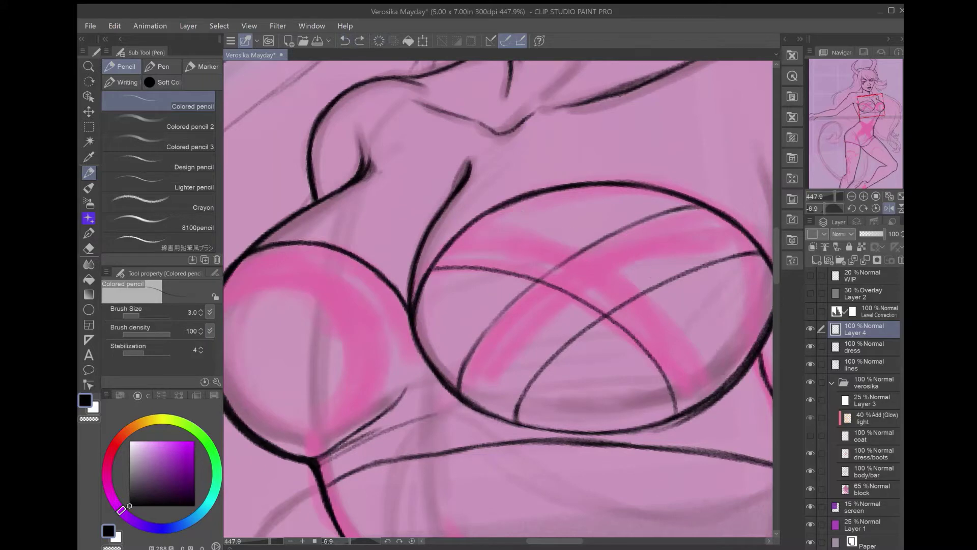
mouse_move(725, 379)
left_mouse_down()
mouse_move(585, 240)
mouse_move(507, 205)
left_mouse_up()
- Erase the overlapping line segments inside the crossing of the X on the bust cup
key("e")
left_click_drag(554, 286, 604, 316)
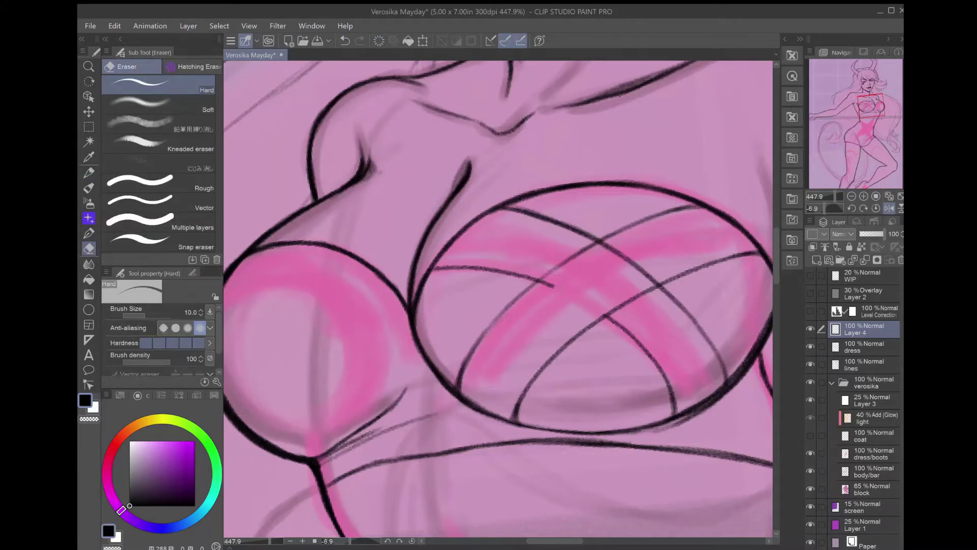
key("h")
key("p")
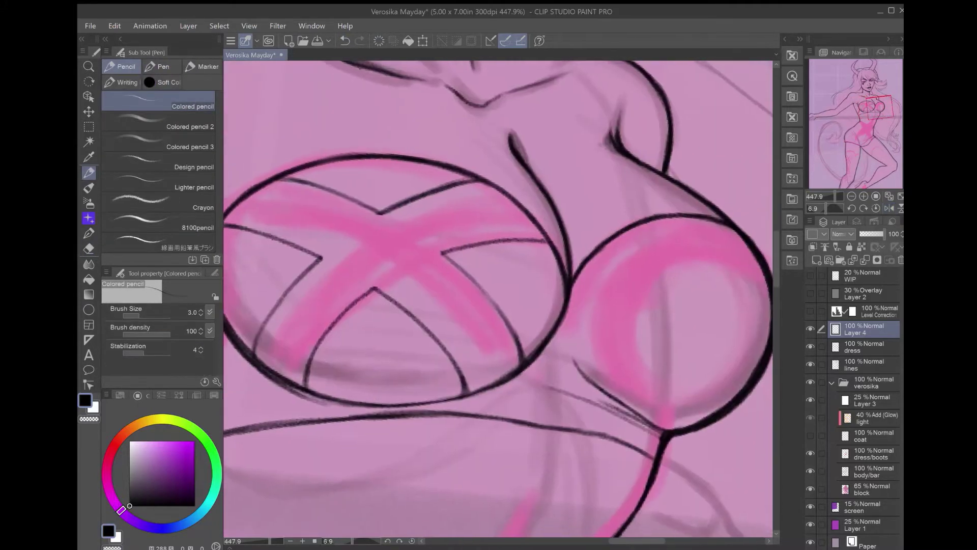
- Ink the outer arc and inner circle of the ring on the smaller bust cup, darkening the circle's outline
mouse_move(676, 215)
left_mouse_down()
mouse_move(593, 300)
mouse_move(591, 359)
mouse_move(666, 431)
mouse_move(604, 418)
left_mouse_up()
key("ctrl+z")
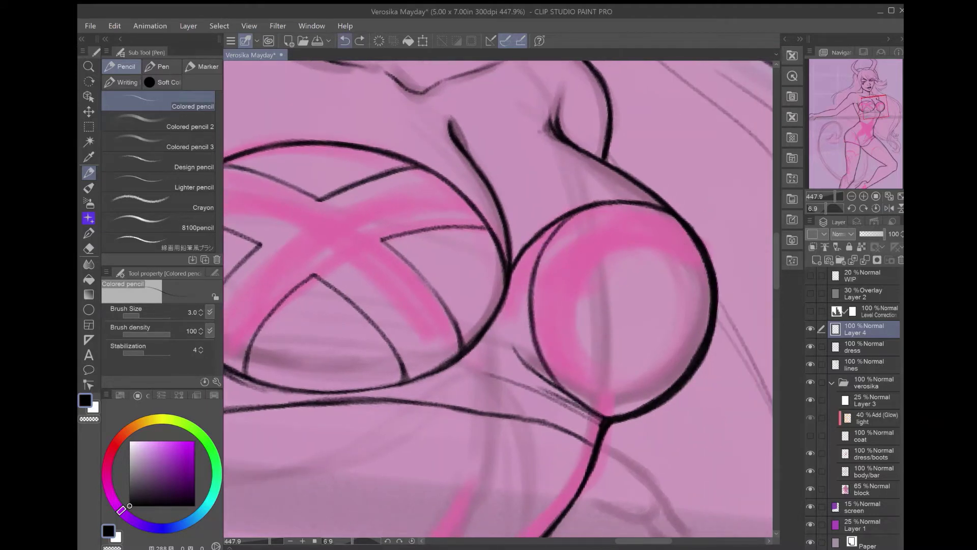
mouse_move(703, 265)
left_mouse_down()
mouse_move(618, 248)
mouse_move(658, 391)
mouse_move(594, 251)
left_mouse_up()
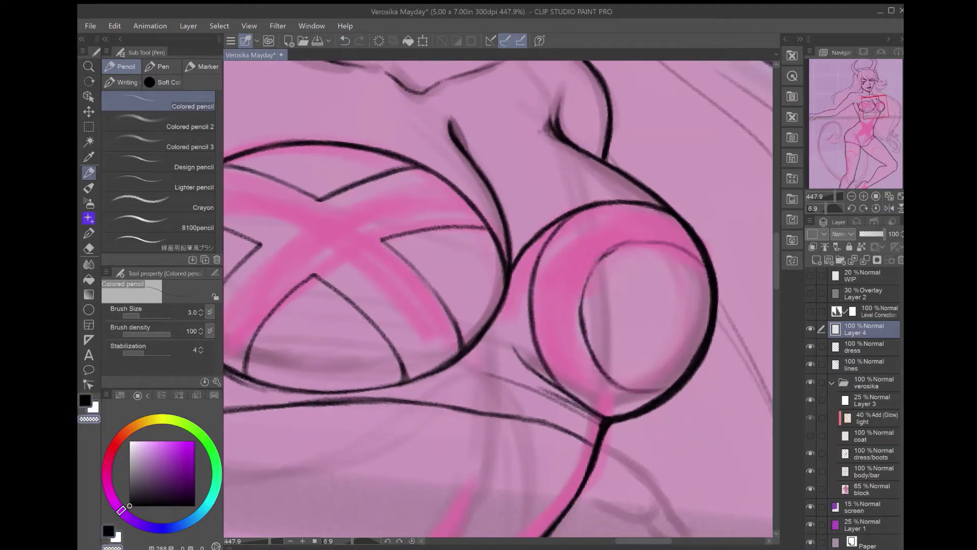
left_click_drag(703, 258, 587, 284)
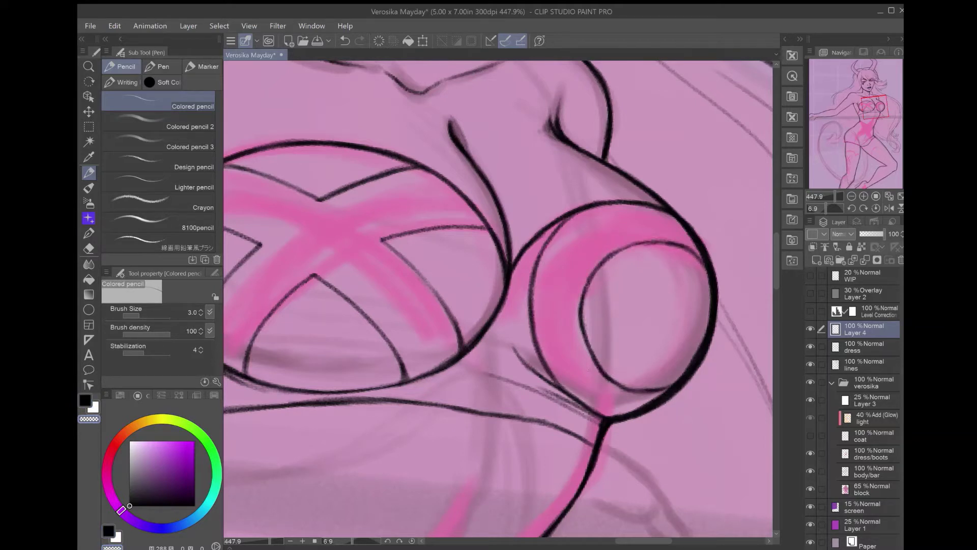
left_click_drag(590, 293, 641, 388)
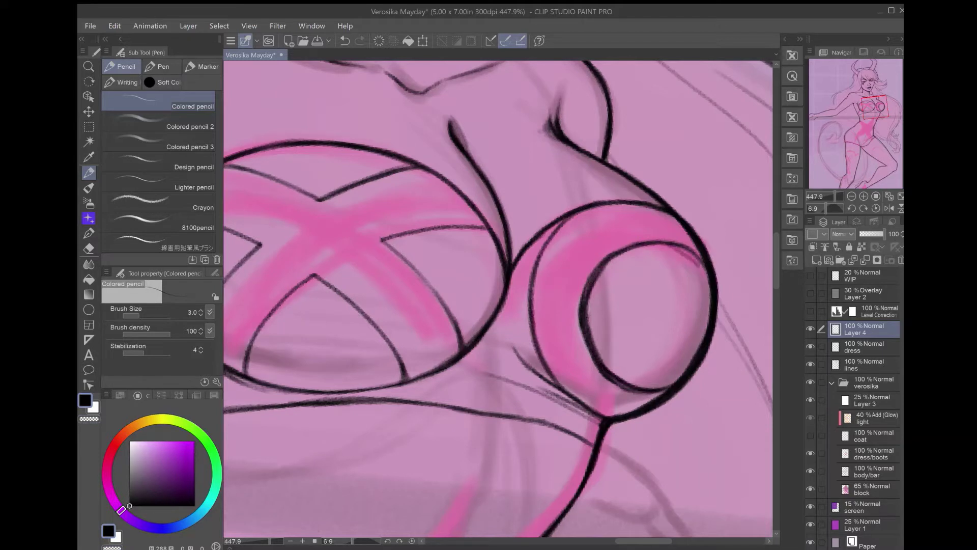
left_click_drag(710, 290, 596, 265)
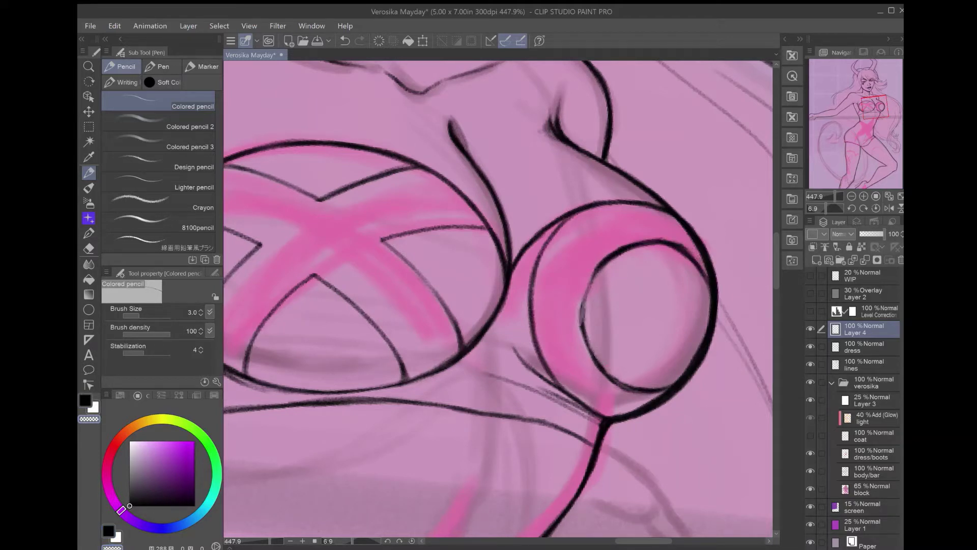
left_click_drag(597, 268, 590, 365)
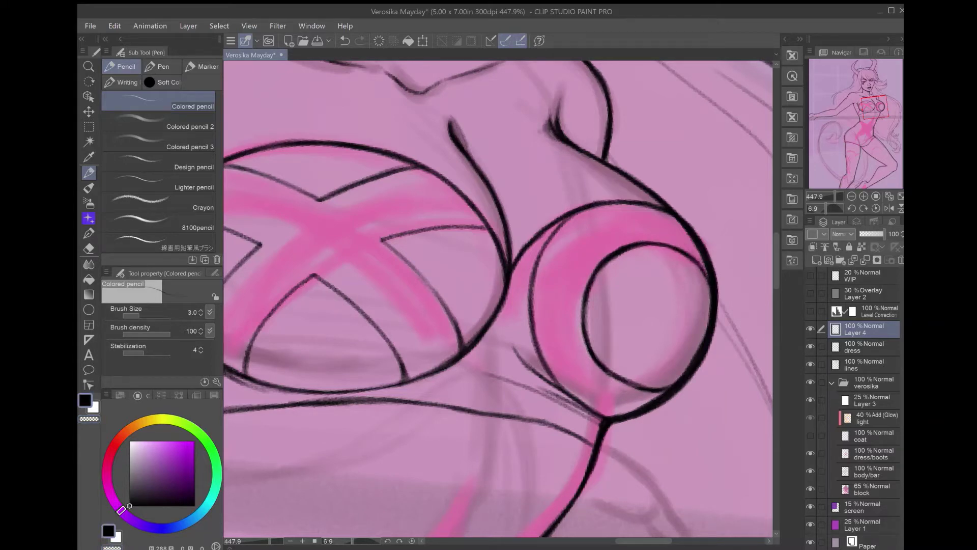
- Ink the upper points and side edges of the large star across the waist
left_click_drag(458, 458, 662, 91)
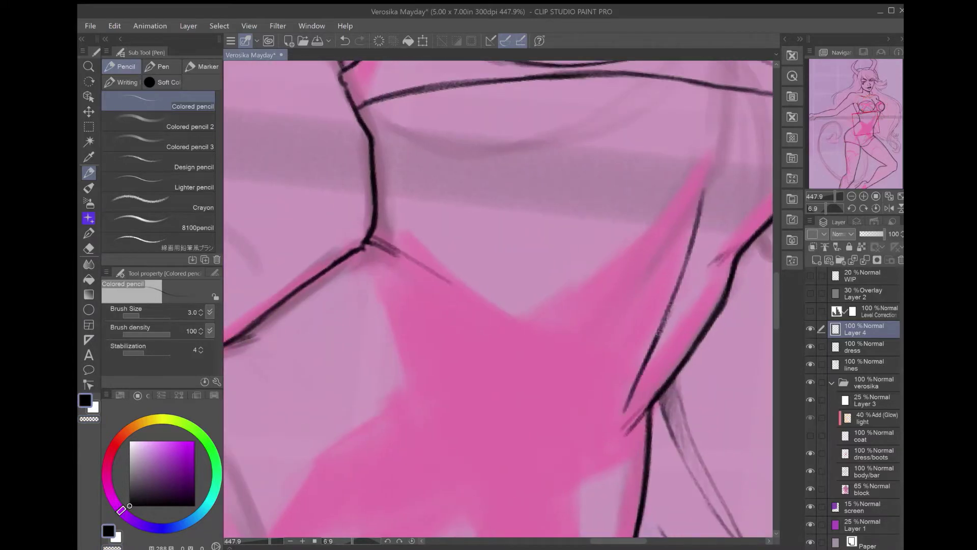
left_click_drag(559, 255, 611, 288)
left_click_drag(554, 340, 706, 242)
mouse_move(458, 306)
left_mouse_down()
mouse_move(560, 251)
mouse_move(559, 294)
left_mouse_up()
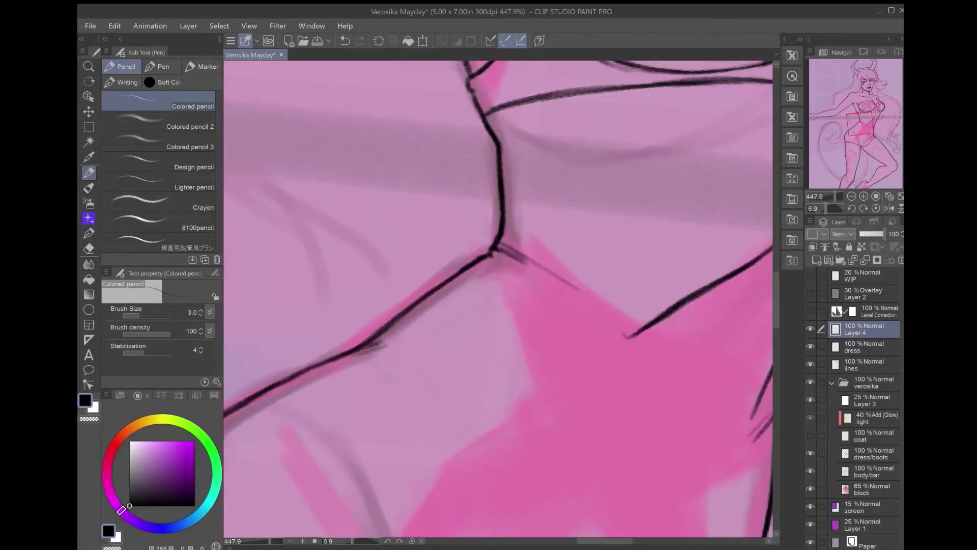
mouse_move(491, 257)
left_mouse_down()
mouse_move(629, 339)
mouse_move(491, 252)
left_mouse_up()
left_click_drag(615, 321, 640, 325)
mouse_move(560, 305)
left_mouse_down()
mouse_move(676, 297)
mouse_move(611, 229)
mouse_move(687, 265)
mouse_move(678, 288)
left_mouse_up()
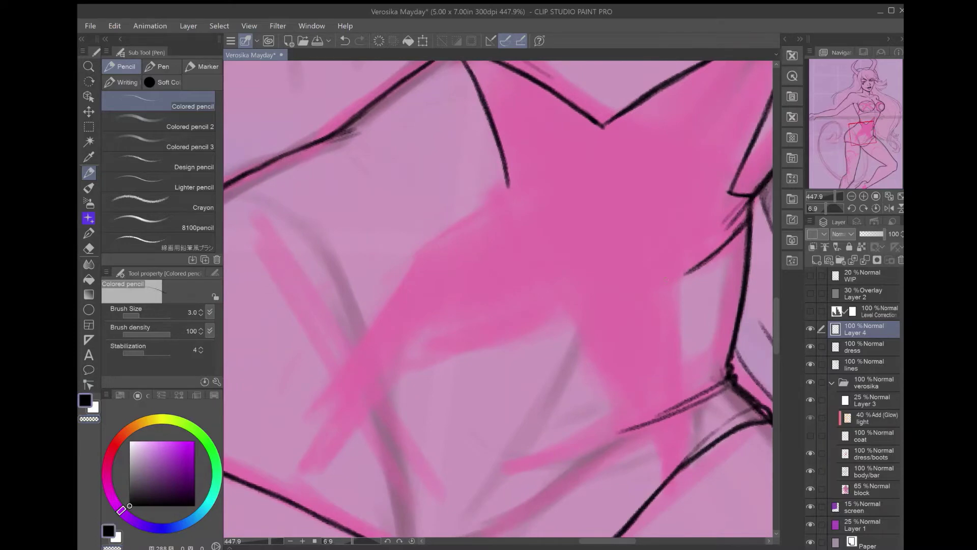
- Ink the lower arms of the star from the belly down to the leotard's leg openings
left_click_drag(566, 319, 620, 420)
mouse_move(621, 315)
left_mouse_down()
mouse_move(585, 420)
mouse_move(677, 295)
left_mouse_up()
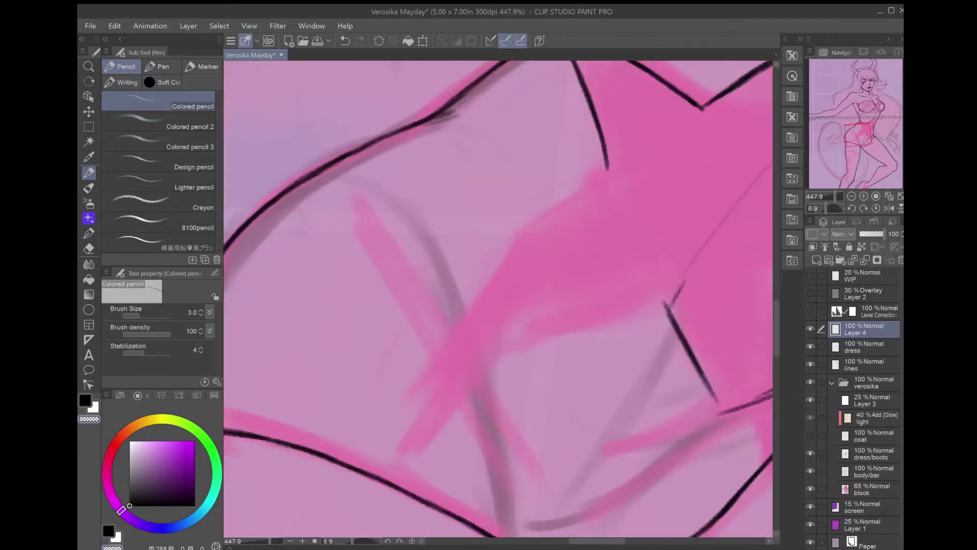
mouse_move(560, 131)
left_mouse_down()
mouse_move(529, 340)
mouse_move(555, 506)
left_mouse_up()
mouse_move(578, 175)
left_mouse_down()
mouse_move(473, 308)
mouse_move(442, 476)
left_mouse_up()
left_click_drag(498, 306, 514, 295)
mouse_move(512, 313)
left_mouse_down()
mouse_move(575, 285)
mouse_move(549, 246)
left_mouse_up()
mouse_move(499, 306)
left_mouse_down()
mouse_move(488, 316)
mouse_move(503, 293)
left_mouse_up()
key("ctrl+0")
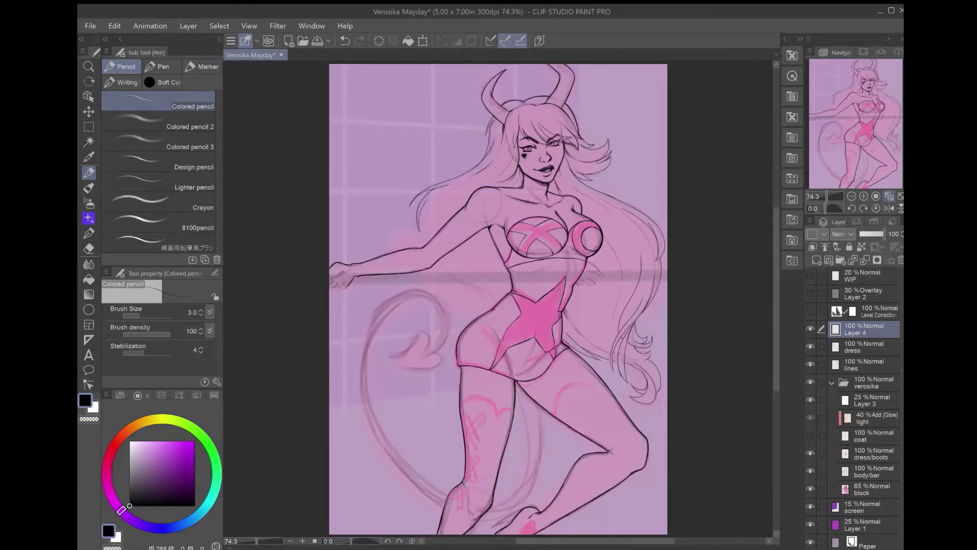
- Clean up the star's lower tip where it meets the leg opening and refine the neighboring edges
scroll(484, 356, "up", 6)
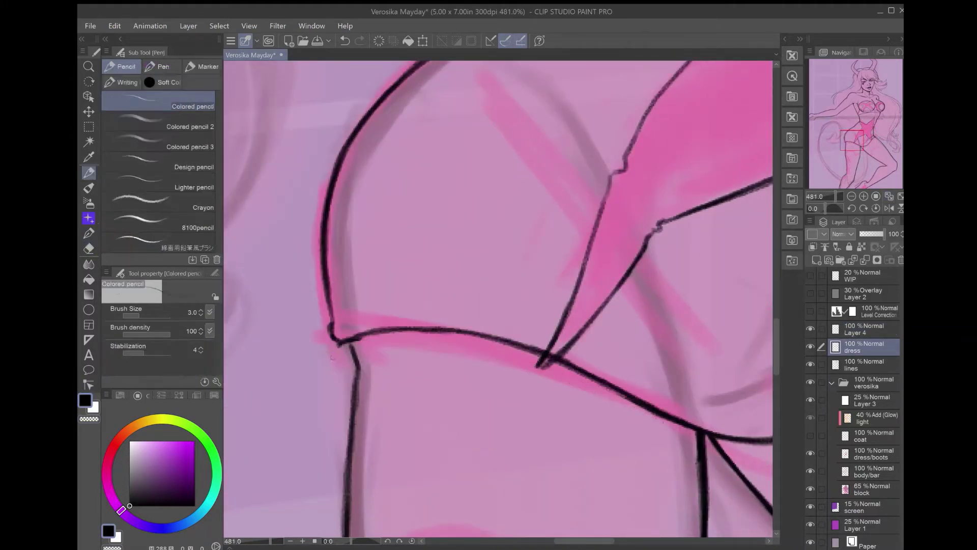
mouse_move(579, 344)
left_mouse_down()
mouse_move(517, 321)
mouse_move(557, 280)
left_mouse_up()
left_click_drag(544, 300, 603, 191)
key("ctrl+z")
left_click_drag(677, 182, 582, 232)
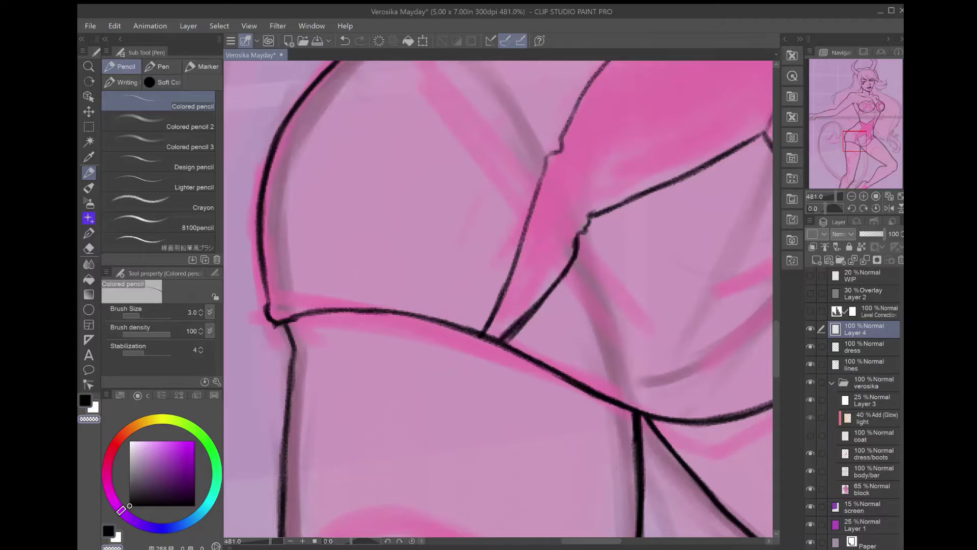
scroll(537, 366, "down", 1)
left_click_drag(566, 376, 537, 365)
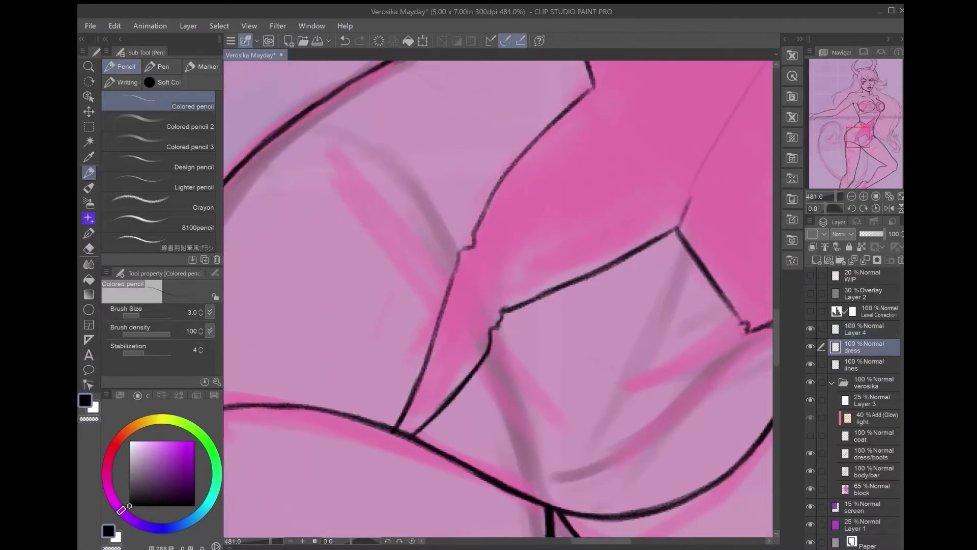
- Ink diagonal band lines across the hip on the dress layer and clean up stray lines around the waist star
left_click_drag(493, 247, 647, 472)
left_click_drag(585, 390, 449, 242)
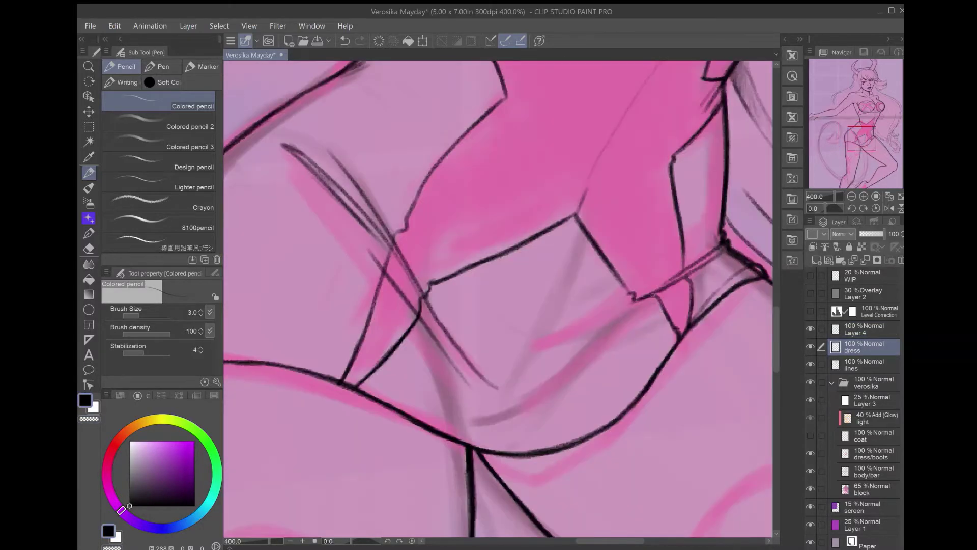
scroll(524, 326, "down", 6)
left_click(865, 329)
scroll(524, 326, "up", 6)
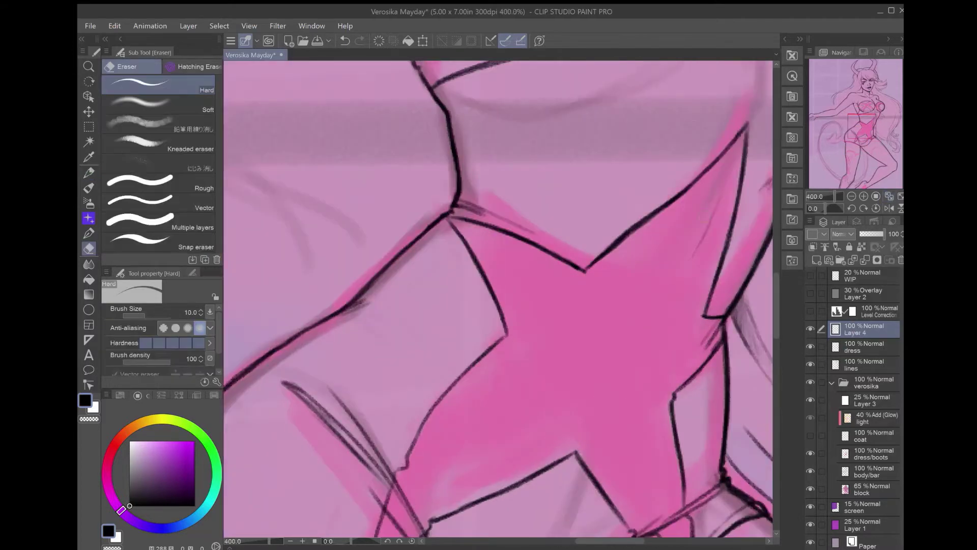
scroll(498, 300, "down", 5)
left_click(865, 346)
scroll(499, 301, "up", 5)
left_click_drag(639, 211, 640, 300)
scroll(499, 300, "down", 5)
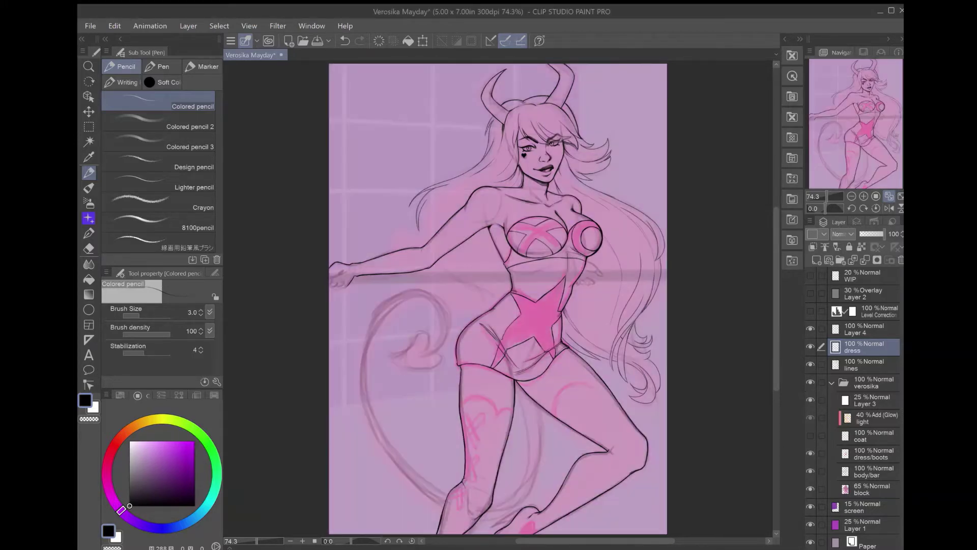
key("ctrl+z")
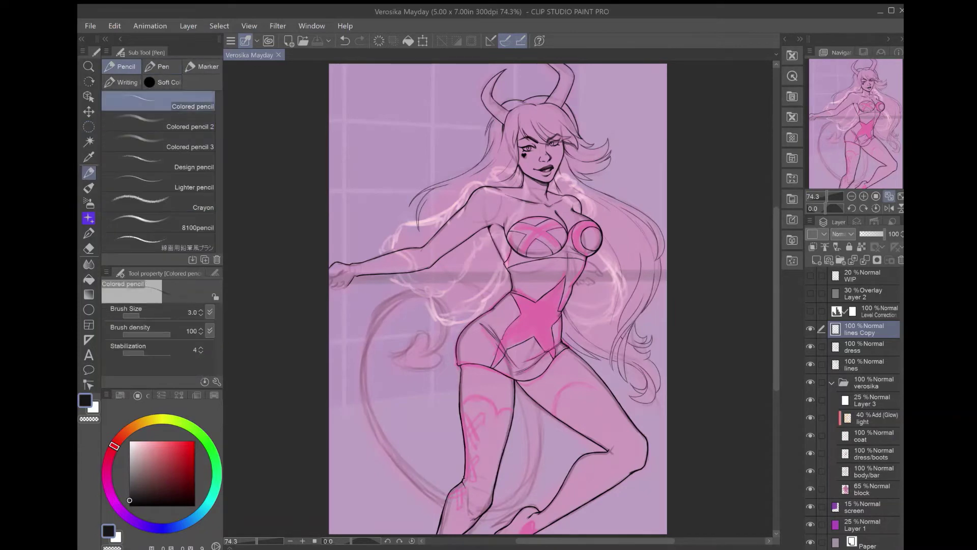
- Ink the scalloped, heart-like top edge of the straight leg's stocking across the thigh with a size 4 pencil
scroll(473, 423, "up", 5)
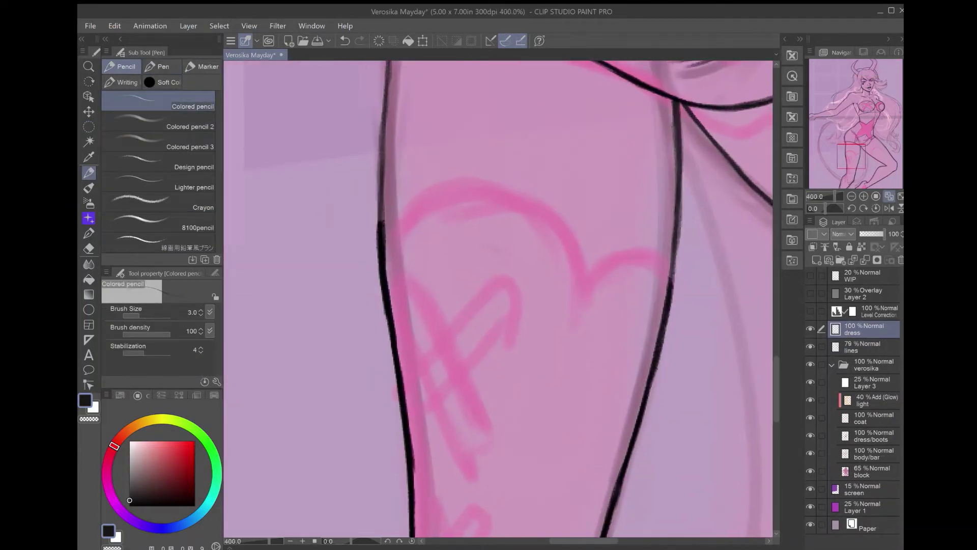
mouse_move(386, 223)
left_mouse_down()
mouse_move(454, 177)
mouse_move(514, 182)
mouse_move(586, 290)
mouse_move(468, 173)
left_mouse_up()
key("ctrl+z")
key("bracketright")
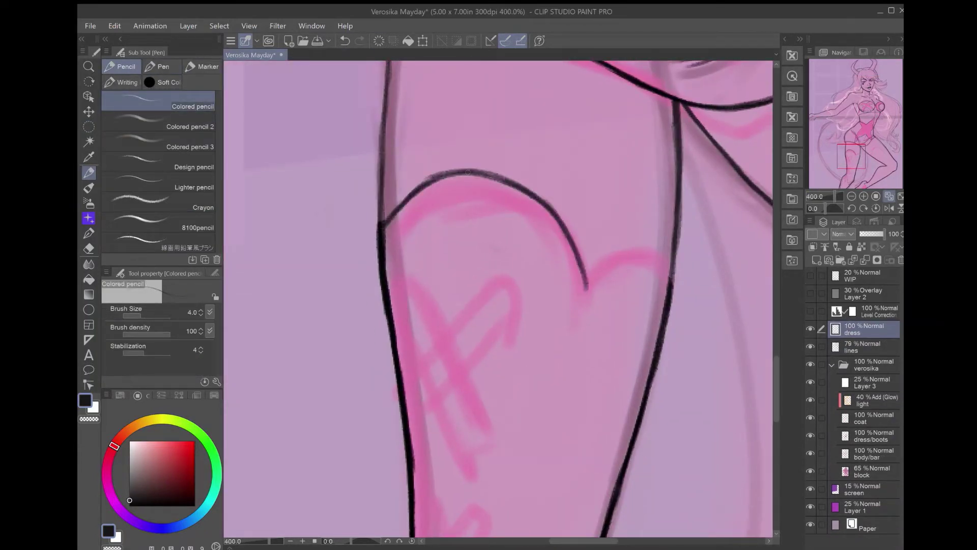
key("ctrl+z")
mouse_move(581, 304)
left_mouse_down()
mouse_move(667, 265)
mouse_move(670, 276)
left_mouse_up()
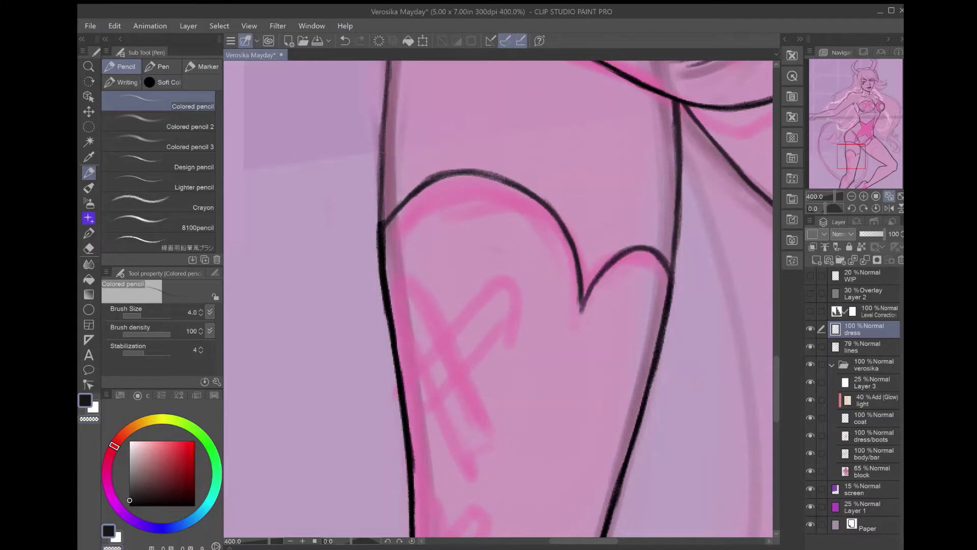
- Outline the X-shaped lacings down the straight leg's stocking on the dress layer with a size 2.5 pencil
left_click_drag(488, 305, 570, 224)
key("bracketleft")
key("bracketleft")
key("ctrl+z")
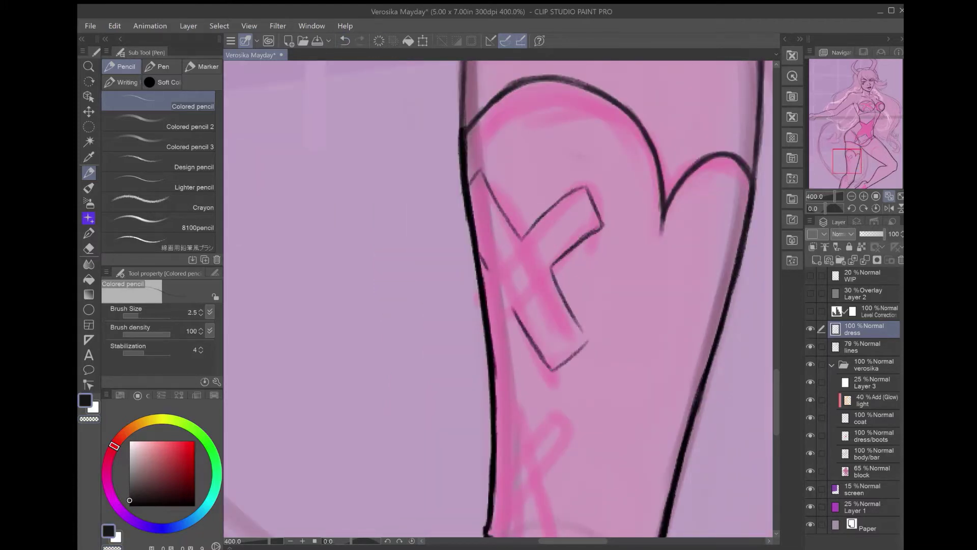
scroll(498, 299, "down", 3)
left_click_drag(482, 247, 516, 301)
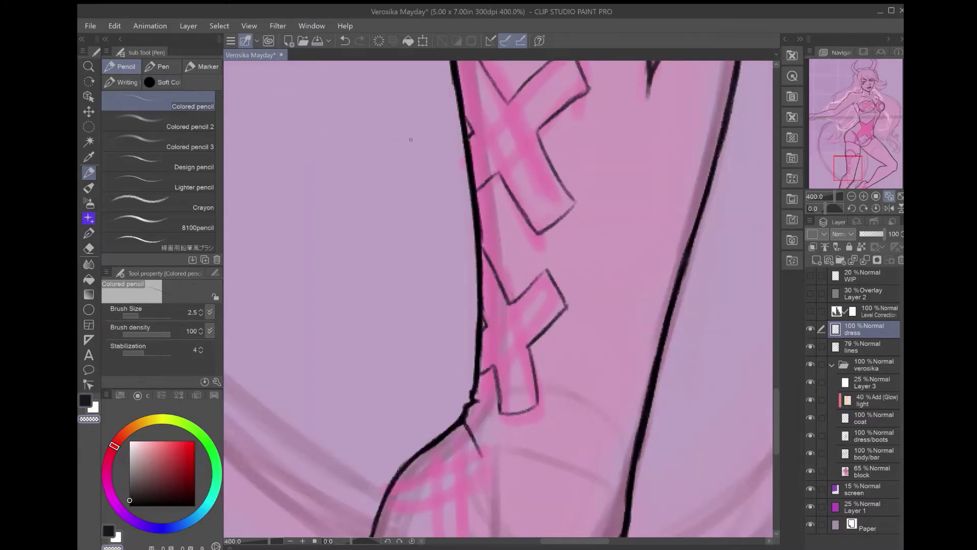
- Ink the matching scalloped stocking top across the bent leg's thigh with a size 4 pencil
mouse_move(410, 138)
left_mouse_down()
mouse_move(509, 117)
mouse_move(603, 150)
left_mouse_up()
key("bracketright")
key("bracketright")
left_click_drag(432, 172, 665, 350)
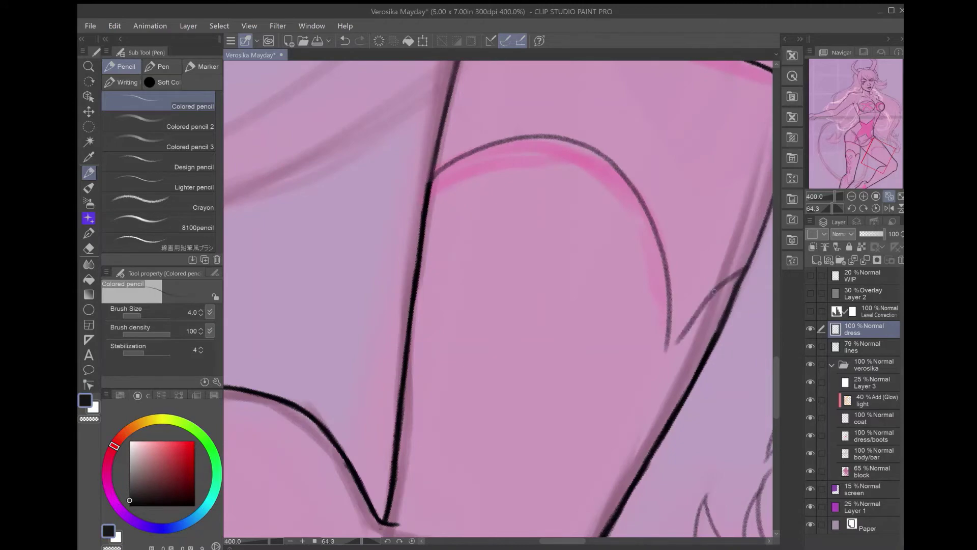
key("ctrl+shift+0")
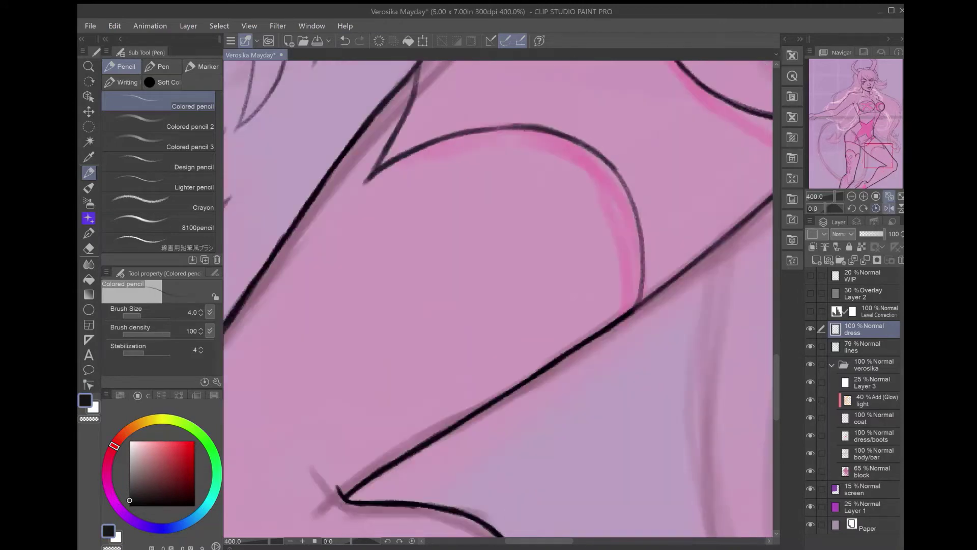
- Lock the dress layer's transparent pixels and paint its lines pure black with the Fill-in mono pen at size 600
key("ctrl+0")
key("p")
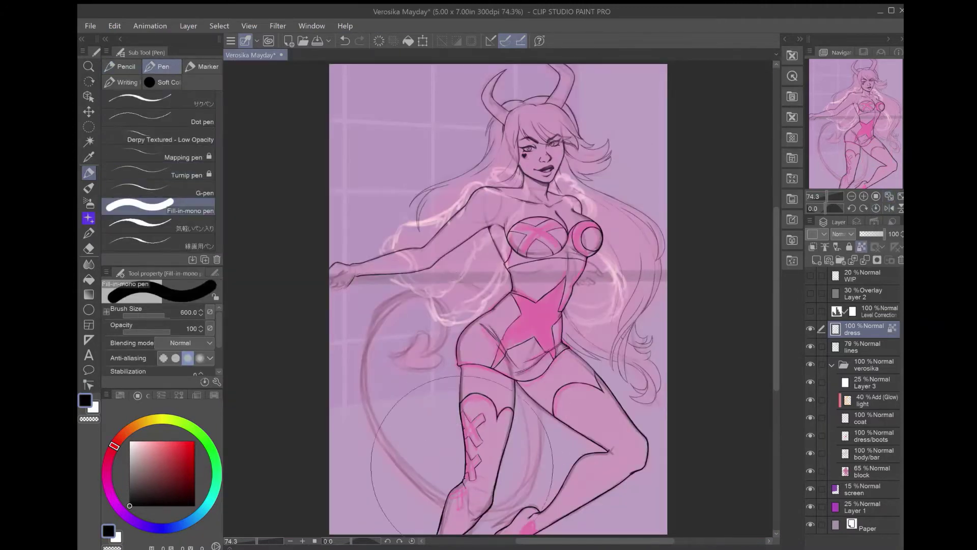
key("p")
- Erase the crossed lacing outlines from the straight leg's stocking
scroll(461, 456, "up", 5)
key("e")
left_click_drag(509, 163, 570, 112)
mouse_move(534, 275)
left_mouse_down()
mouse_move(581, 210)
mouse_move(541, 440)
left_mouse_up()
- Ink one diagonal strap for each lacing cross down the straight leg on a new layer with a size 2.5 pencil
key("ctrl+shift+n")
key("p")
left_click_drag(559, 122, 601, 275)
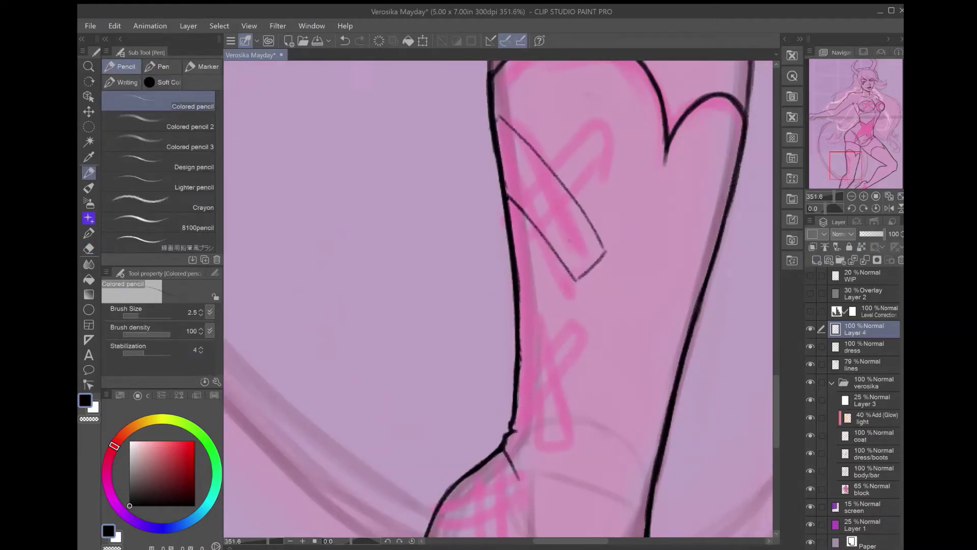
scroll(499, 300, "down", 3)
left_click_drag(565, 193, 616, 316)
scroll(498, 300, "down", 2)
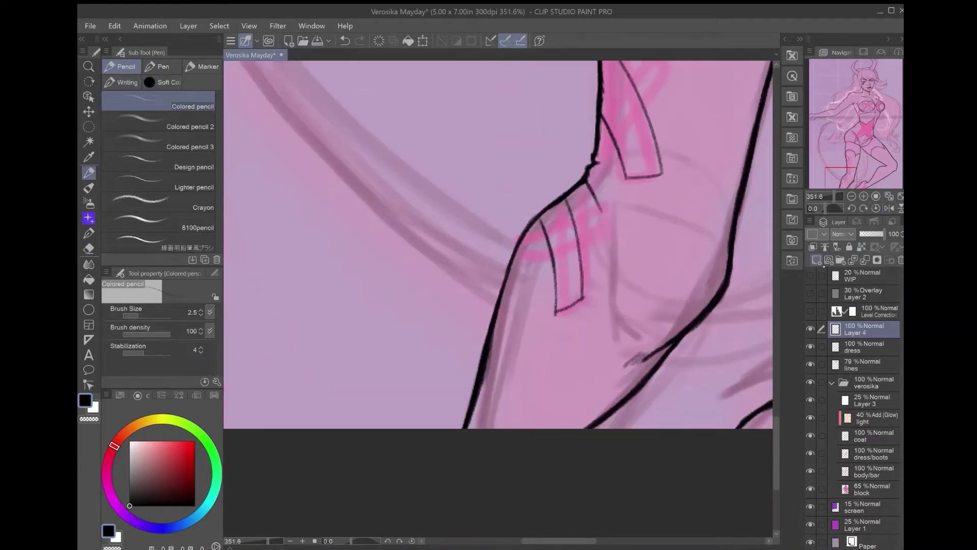
- Ink the crossing strap of the lowest lacing on another new layer and trim the overlap into a clean X
key("ctrl+shift+n")
scroll(499, 244, "right", 3)
left_click_drag(559, 204, 509, 305)
scroll(498, 301, "up", 4)
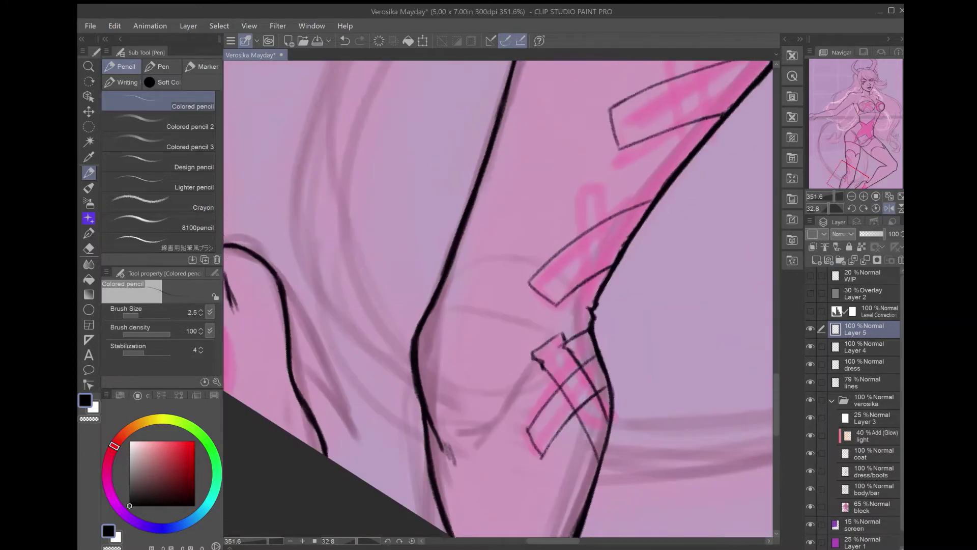
key("alt+bracketleft")
- Ink the crossing strap of the middle lacing on Layer 5 and erase the overlapping lines inside the X
left_click_drag(621, 214, 575, 311)
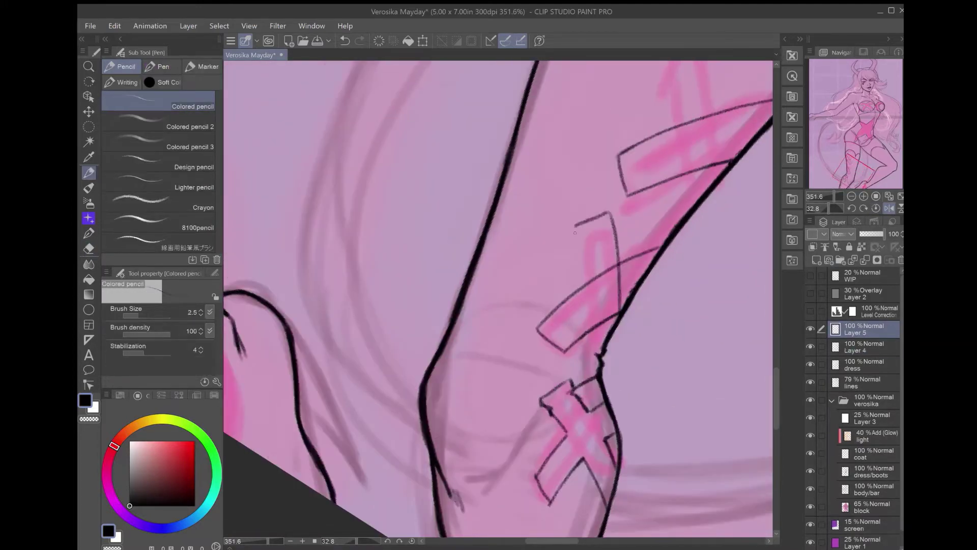
left_click_drag(585, 226, 590, 366)
key("ctrl+z")
key("ctrl+z")
key("alt+bracketright")
scroll(498, 300, "right", 3)
left_click_drag(560, 204, 540, 285)
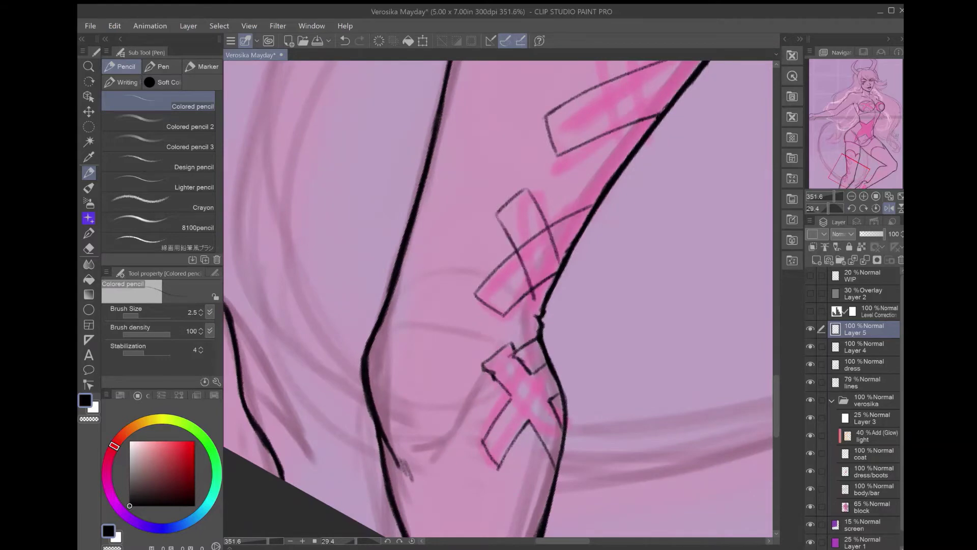
key("e")
mouse_move(555, 231)
left_mouse_down()
mouse_move(530, 249)
mouse_move(554, 287)
left_mouse_up()
key("p")
scroll(498, 300, "up", 4)
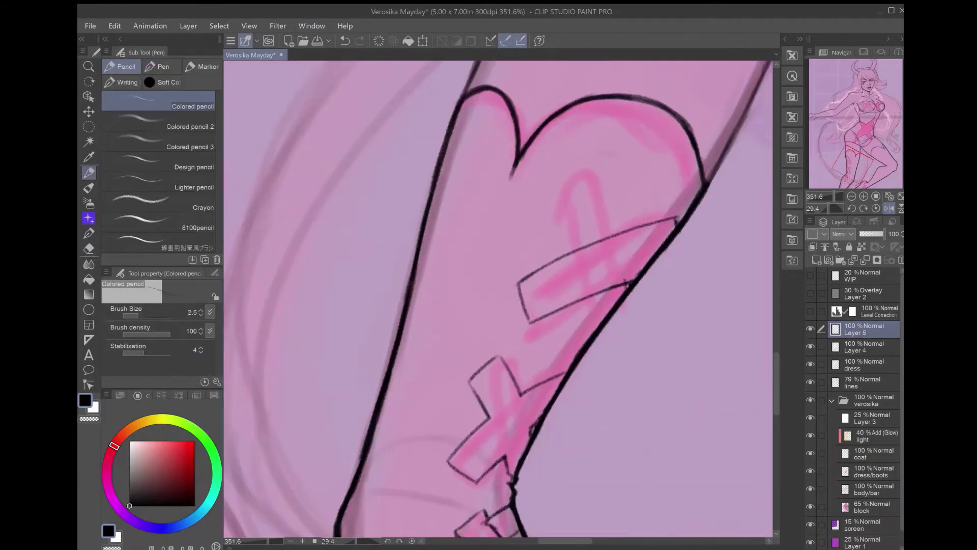
- Ink the crossing strap of the top lacing and erase the inner overlaps on both strap layers
left_click_drag(560, 226, 615, 235)
left_click_drag(585, 239, 593, 331)
key("e")
left_click_drag(580, 252, 580, 296)
key("alt+bracketleft")
left_click_drag(618, 265, 580, 242)
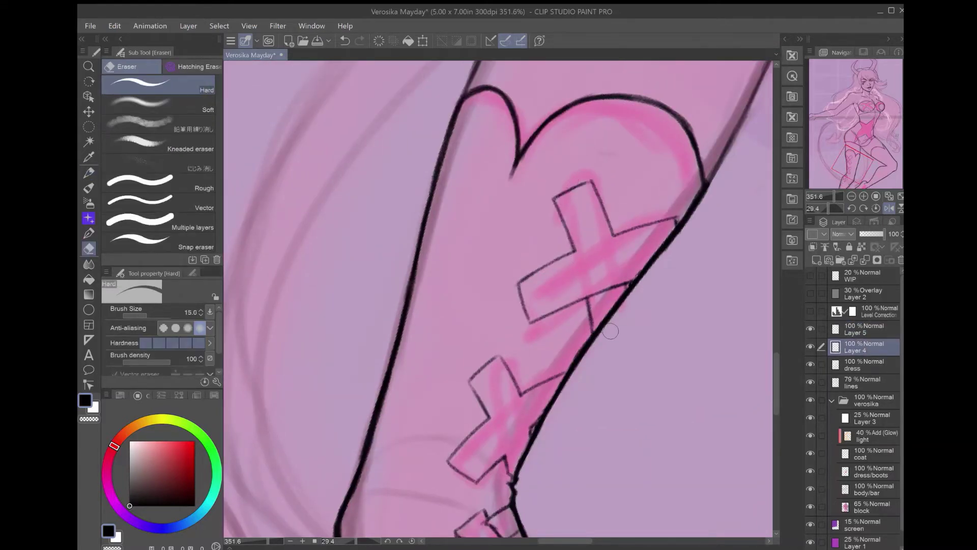
- Ink the curled fingers and thumb of the outstretched arm's hand with a size 4 pencil
key("ctrl+0")
key("alt+bracketleft")
key("p")
scroll(499, 301, "up", 5)
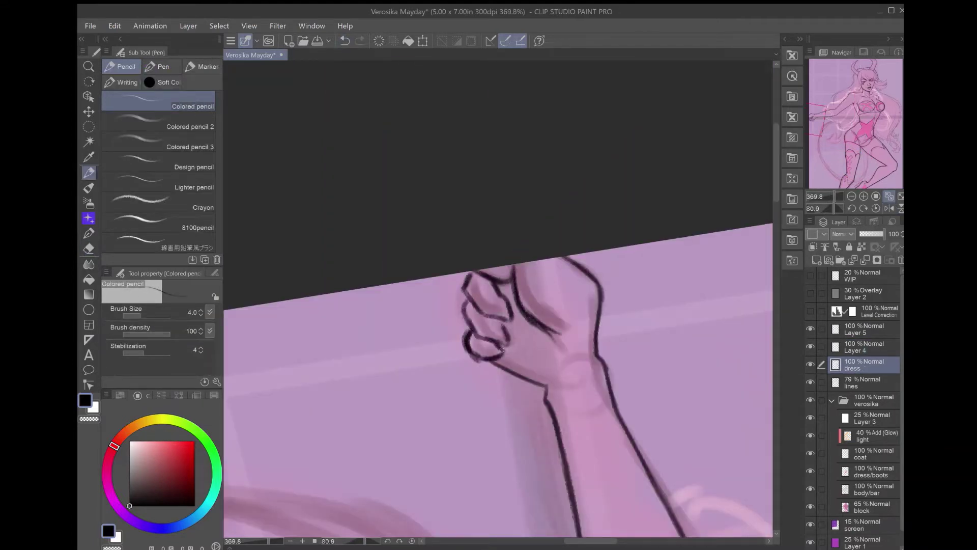
key("ctrl+0")
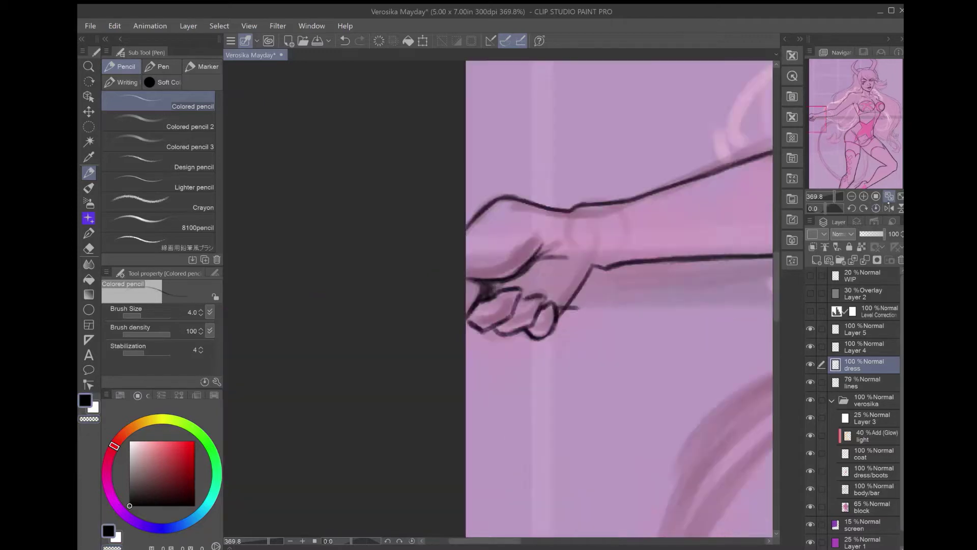
key("alt+bracketright")
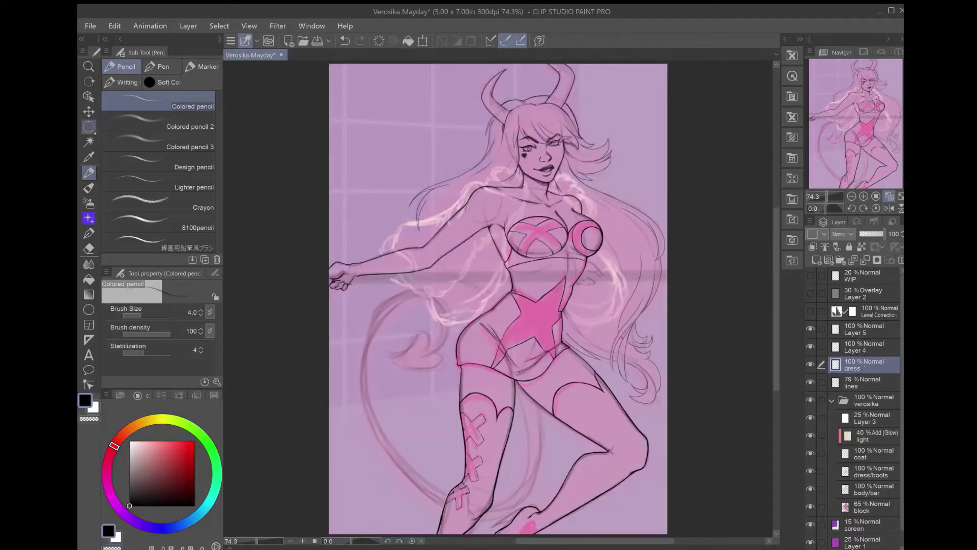
- Ink the long hair locks sweeping behind the outstretched arm on the layer beneath the dress with a size 3 pencil
key("m")
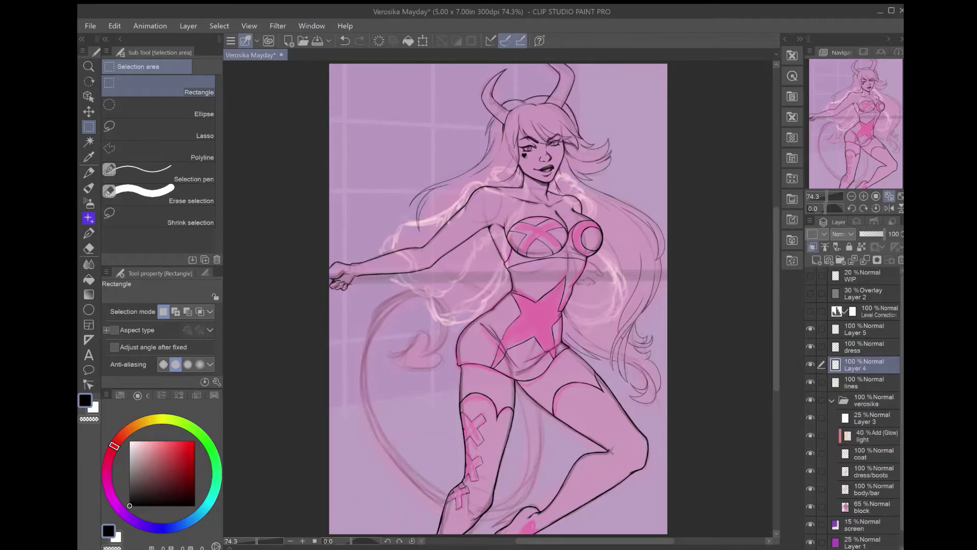
key("p")
scroll(485, 295, "up", 4)
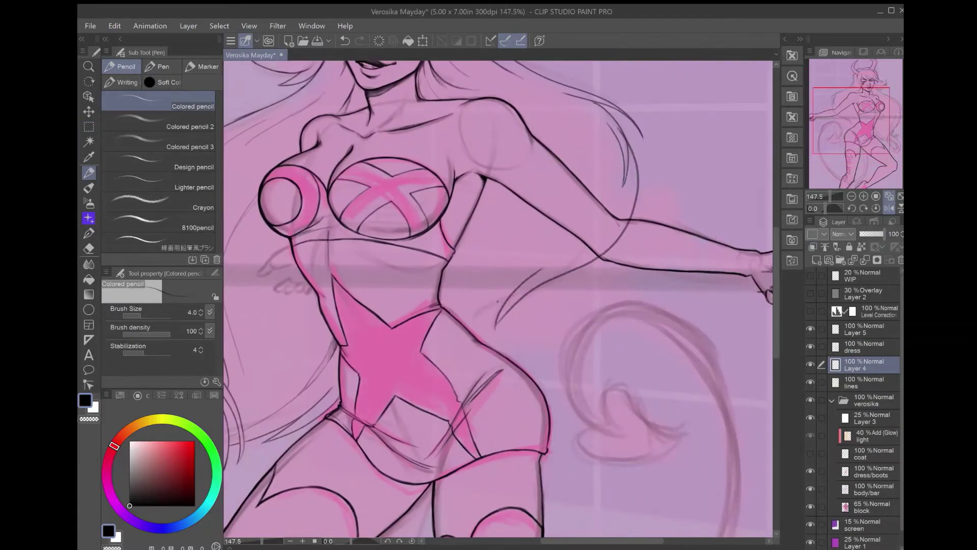
key("e")
left_click_drag(612, 122, 640, 147)
key("p")
left_click_drag(506, 367, 592, 413)
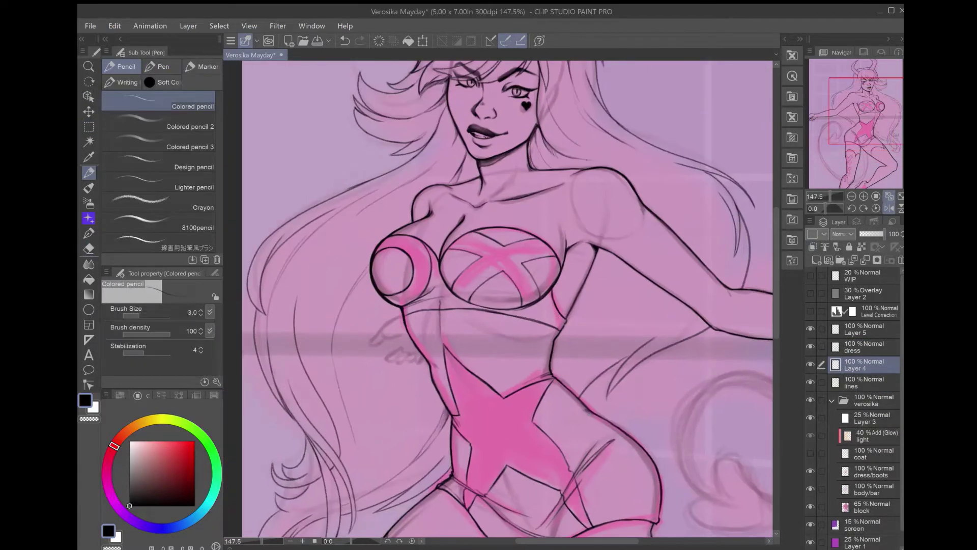
- Erase the parts of the hair strands that cross over the outstretched arm and the torso
scroll(651, 303, "up", 5)
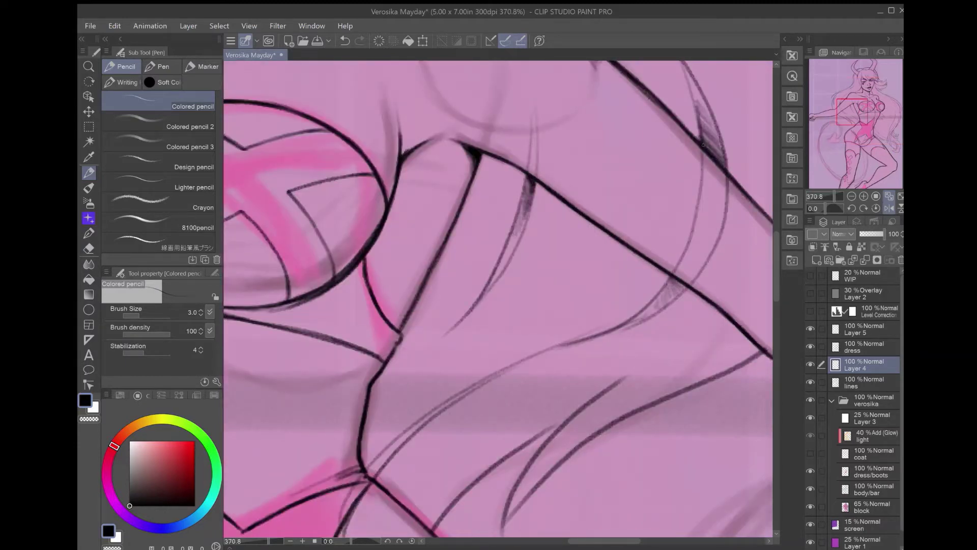
key("e")
left_click_drag(499, 509, 499, 66)
key("ctrl+0")
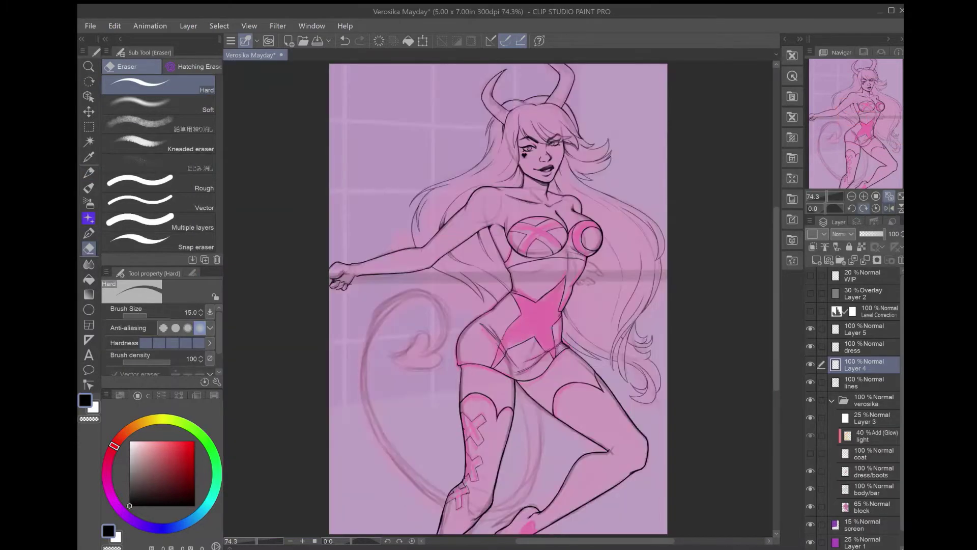
- Ink the tail's curved edges between the two legs with a size 4 pencil
scroll(499, 300, "up", 2)
scroll(499, 300, "down", 2)
scroll(478, 437, "up", 5)
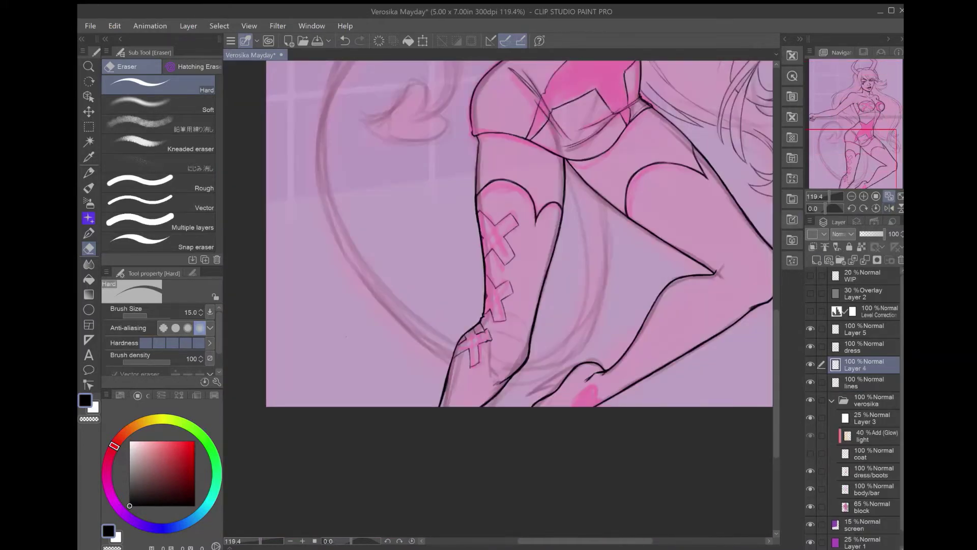
key("p")
left_click_drag(602, 180, 596, 365)
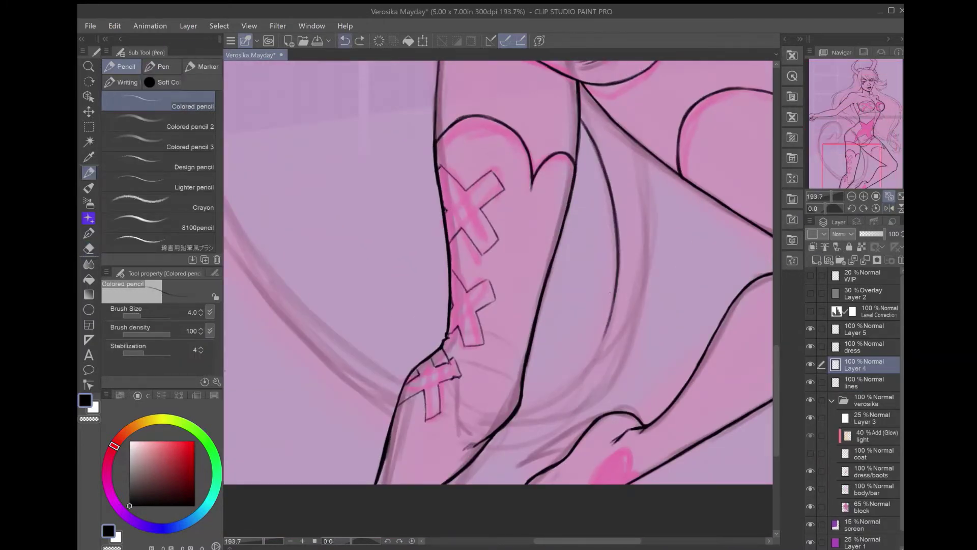
left_click_drag(635, 179, 645, 337)
key("ctrl+z")
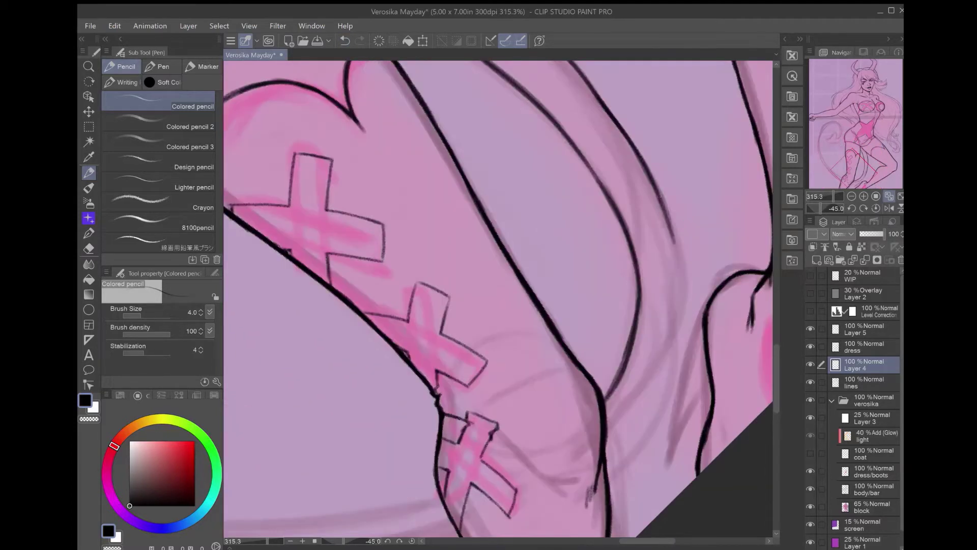
- Extend both tail edges past the straight leg's shin and erase the parts that cross over the leg
mouse_move(657, 135)
left_mouse_down()
mouse_move(606, 331)
mouse_move(568, 387)
left_mouse_up()
left_click_drag(613, 79, 593, 270)
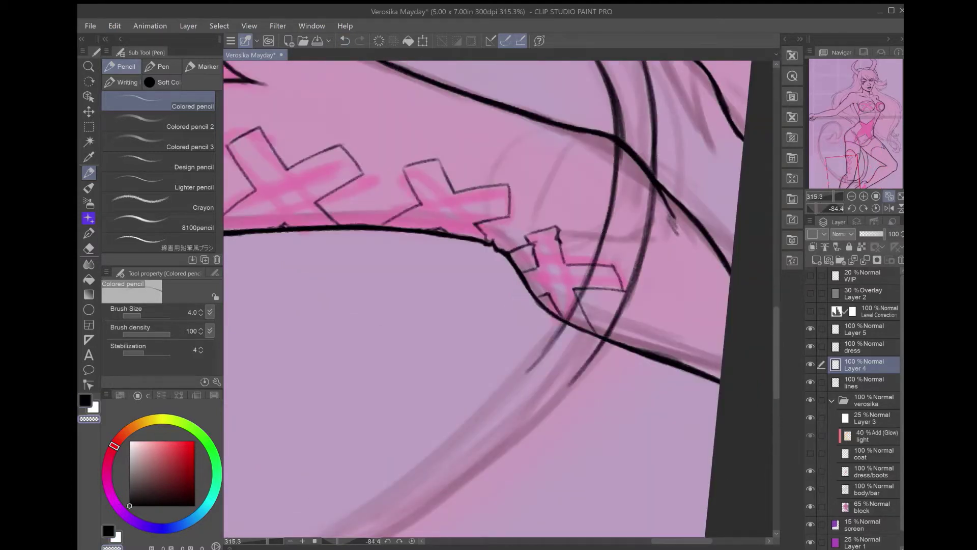
key("e")
left_click_drag(636, 184, 600, 315)
key("p")
- Redraw the tail's two parallel edges where it emerges beyond the straight leg, erasing stray ends
mouse_move(611, 105)
left_mouse_down()
mouse_move(618, 229)
mouse_move(554, 519)
left_mouse_up()
left_click_drag(654, 91, 579, 519)
key("ctrl+z")
mouse_move(613, 127)
left_mouse_down()
mouse_move(615, 299)
mouse_move(661, 213)
left_mouse_up()
left_click_drag(661, 214, 598, 343)
left_click_drag(626, 285, 544, 402)
key("e")
key("p")
- Ink both edges of the tail along its long outer curve up beside the hip
left_click_drag(692, 209, 630, 331)
mouse_move(692, 226)
left_mouse_down()
mouse_move(647, 312)
mouse_move(610, 285)
left_mouse_up()
left_click_drag(651, 154, 577, 345)
left_click_drag(670, 154, 638, 262)
key("e")
key("p")
left_click_drag(682, 121, 619, 319)
left_click_drag(656, 235, 552, 414)
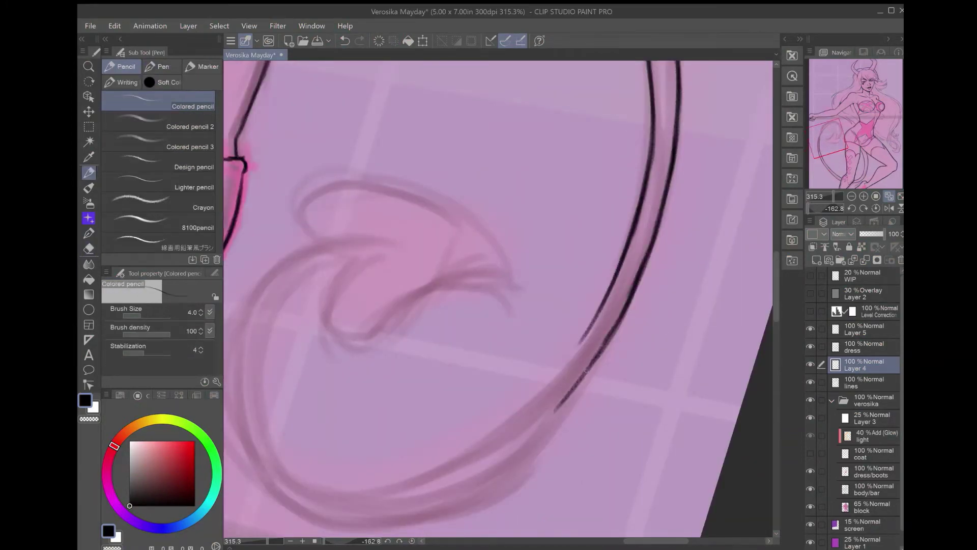
- Continue both tail edges around the upper bend of the loop
left_click_drag(598, 307, 522, 414)
mouse_move(636, 254)
left_mouse_down()
mouse_move(600, 224)
mouse_move(560, 213)
left_mouse_up()
left_click_drag(602, 196, 532, 389)
left_click_drag(623, 221, 561, 392)
mouse_move(636, 254)
left_mouse_down()
mouse_move(601, 224)
mouse_move(560, 213)
left_mouse_up()
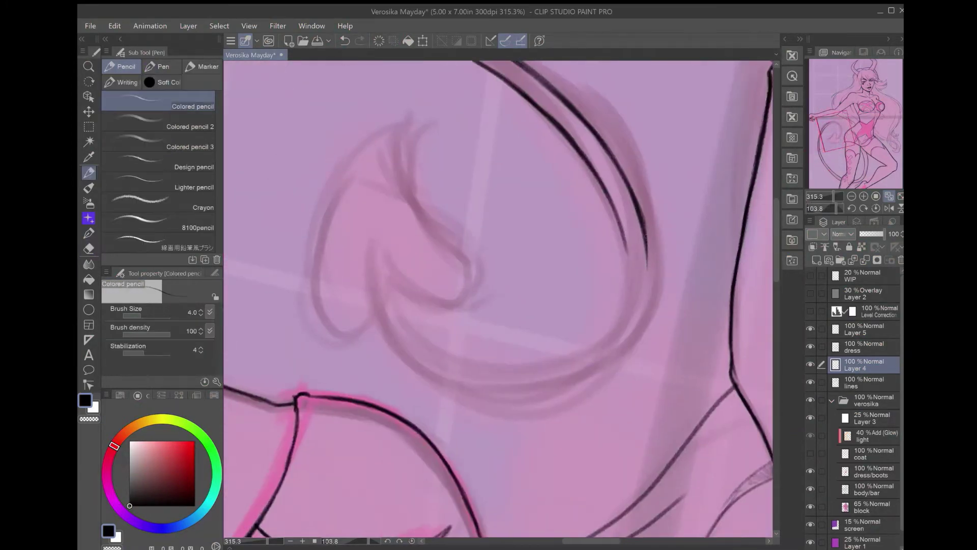
- Ink both tail edges down the inner side of the loop toward the heart-shaped tip
mouse_move(647, 209)
left_mouse_down()
mouse_move(590, 374)
mouse_move(582, 354)
left_mouse_up()
left_click_drag(585, 254, 509, 178)
left_click_drag(631, 153, 600, 288)
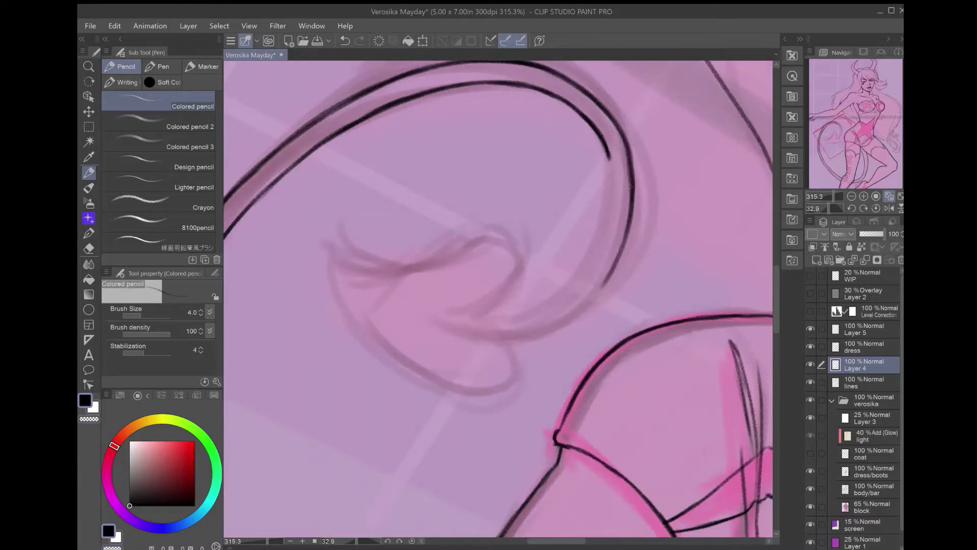
left_click_drag(630, 186, 580, 309)
left_click_drag(611, 148, 576, 284)
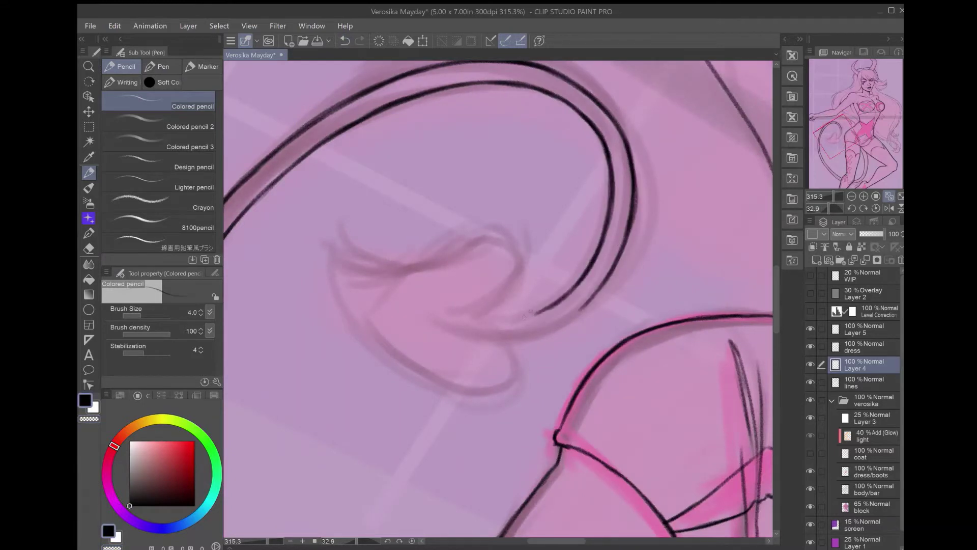
mouse_move(529, 311)
left_mouse_down()
mouse_move(626, 194)
mouse_move(596, 243)
left_mouse_up()
- Ink the outline of the heart-shaped tail tip on a new layer, redrawing faulty strokes and joining it to the tail
key("ctrl+shift+n")
mouse_move(534, 171)
left_mouse_down()
mouse_move(677, 223)
mouse_move(666, 284)
left_mouse_up()
key("ctrl+z")
key("ctrl+z")
key("ctrl+z")
mouse_move(670, 239)
left_mouse_down()
mouse_move(509, 338)
mouse_move(493, 336)
left_mouse_up()
left_click_drag(671, 244, 559, 168)
left_click_drag(517, 245, 492, 332)
left_click_drag(539, 305, 599, 203)
key("e")
key("p")
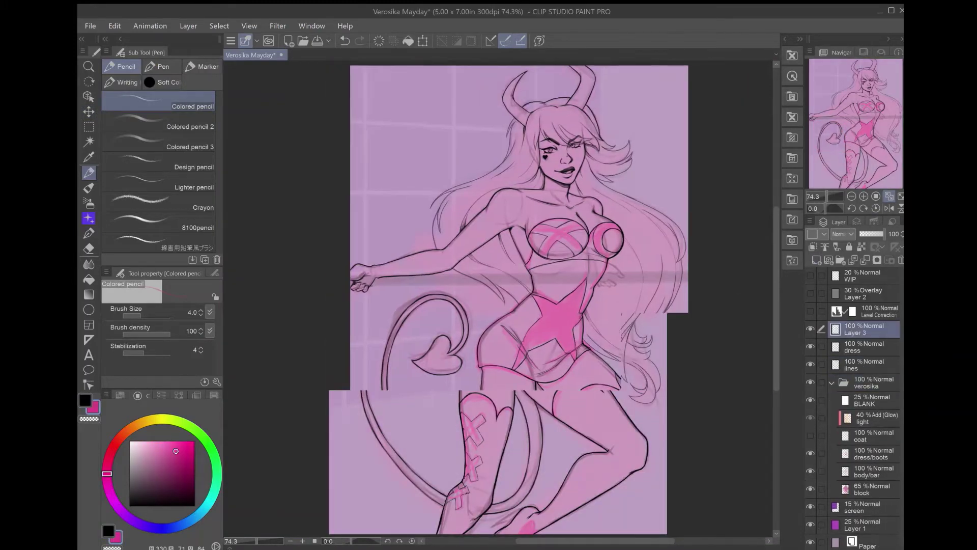
- Paint a straight vertical pink bar along the canvas's outer edge with Colored pencil 2 at size 70
scroll(509, 301, "down", 3)
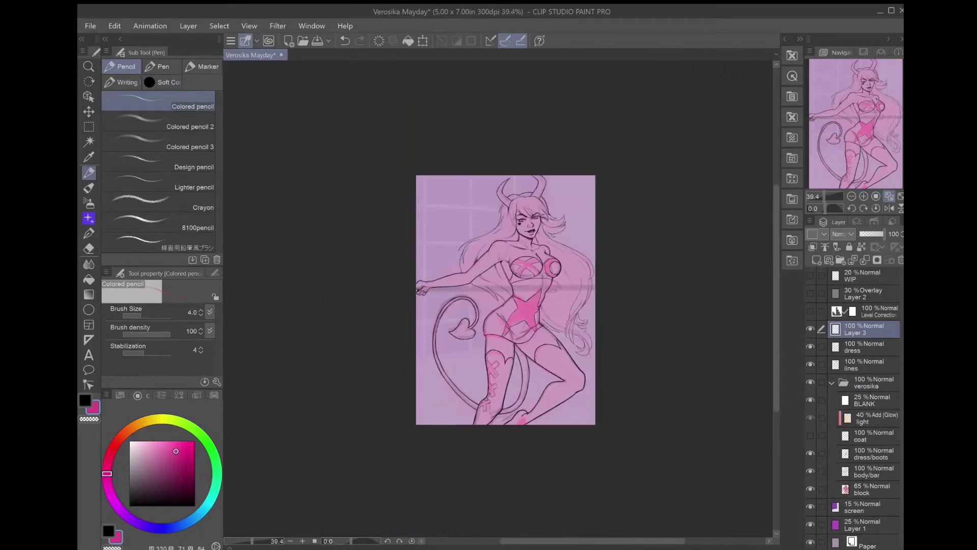
left_click_drag(508, 300, 618, 284)
left_click(158, 122)
left_click_drag(532, 162, 546, 448)
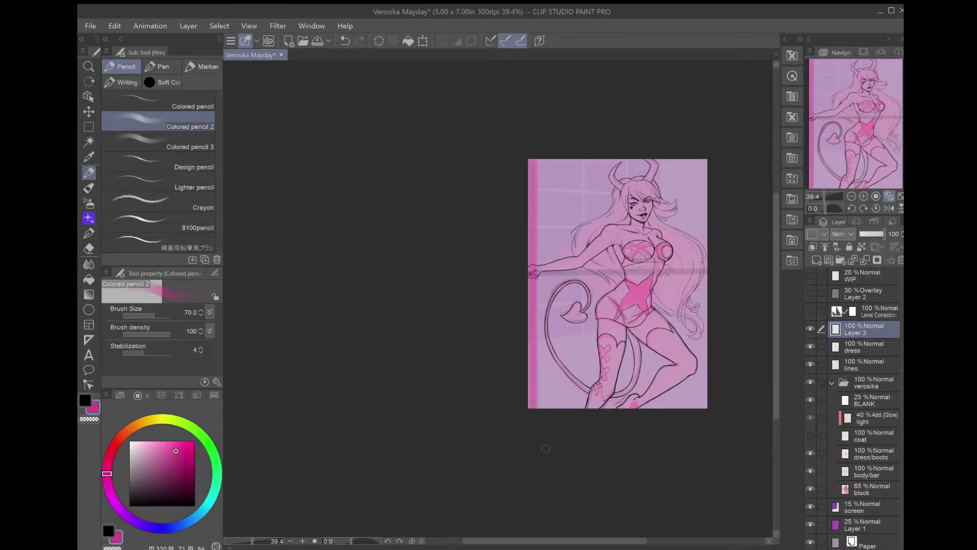
- Sketch the forearm bent upward from the elbow with a hand gripping the vertical bar, using Colored pencil 3 at size 12 in pink
left_click(158, 142)
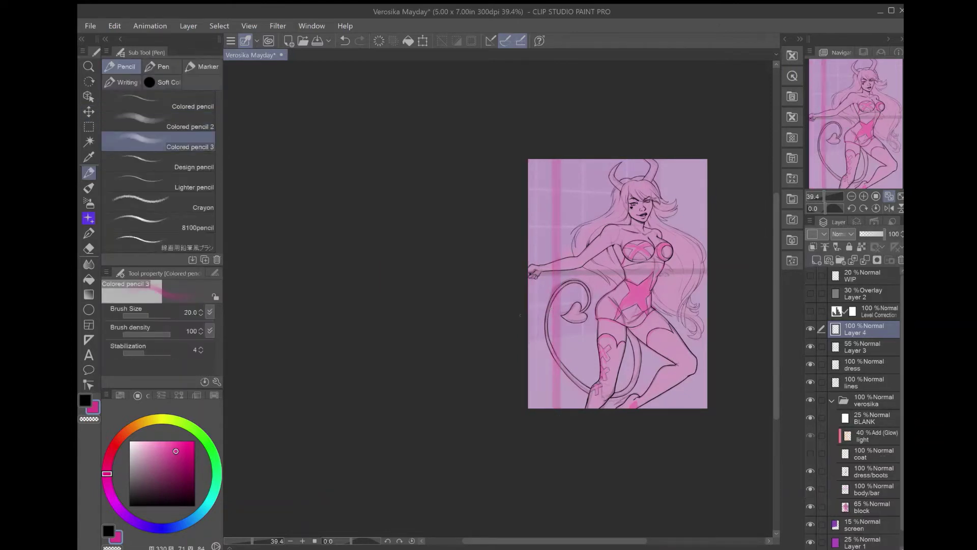
scroll(631, 300, "up", 5)
mouse_move(616, 244)
left_mouse_down()
mouse_move(600, 269)
mouse_move(584, 150)
mouse_move(563, 192)
mouse_move(602, 187)
left_mouse_up()
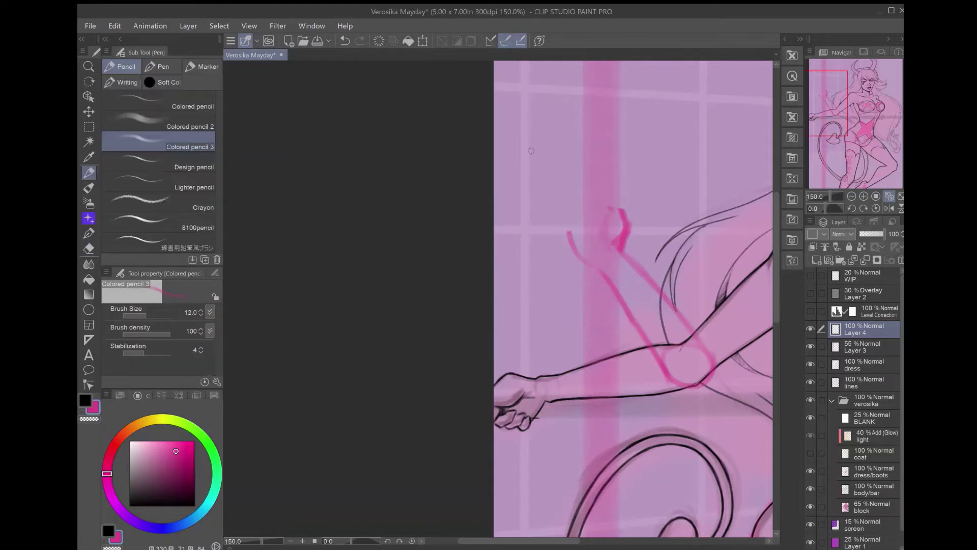
left_click_drag(578, 198, 659, 366)
key("ctrl+z")
left_click_drag(685, 328, 619, 234)
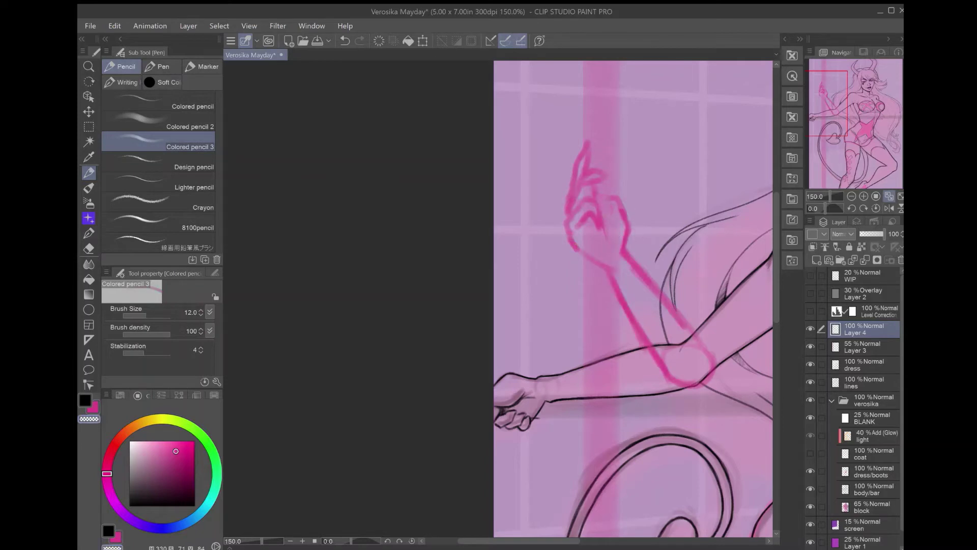
left_click_drag(613, 197, 621, 291)
left_click_drag(583, 228, 587, 279)
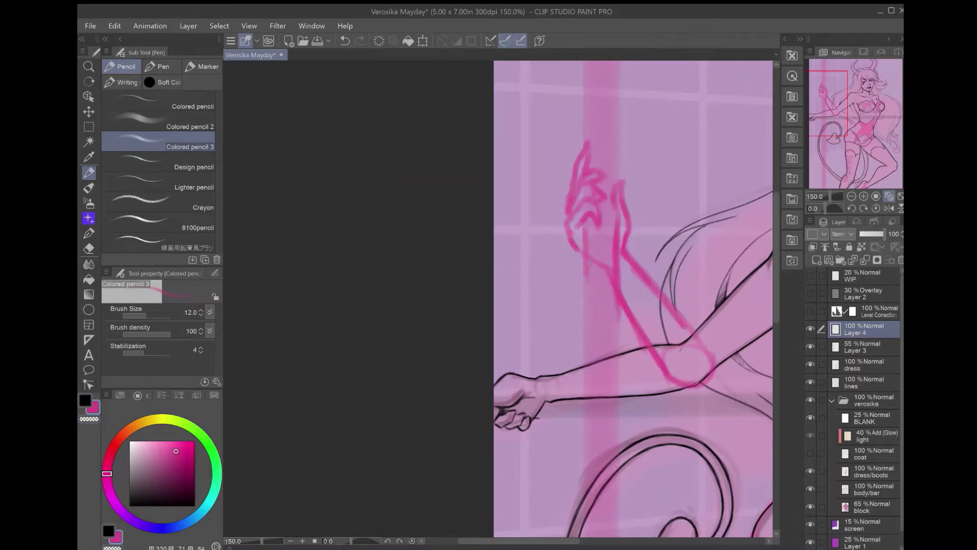
key("ctrl+0")
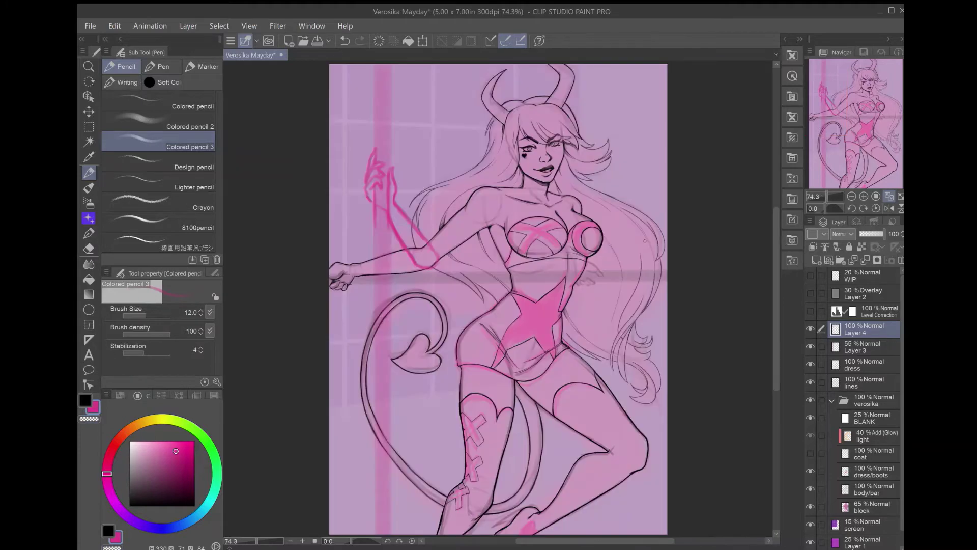
- Redraw the gripping hand on a new layer over the faded arm sketch, curling the fingers around the bar opposite the thumb
scroll(560, 285, "up", 5)
mouse_move(529, 264)
left_mouse_down()
mouse_move(602, 285)
mouse_move(734, 186)
left_mouse_up()
key("ctrl+0")
scroll(527, 210, "up", 5)
key("ctrl+shift+n")
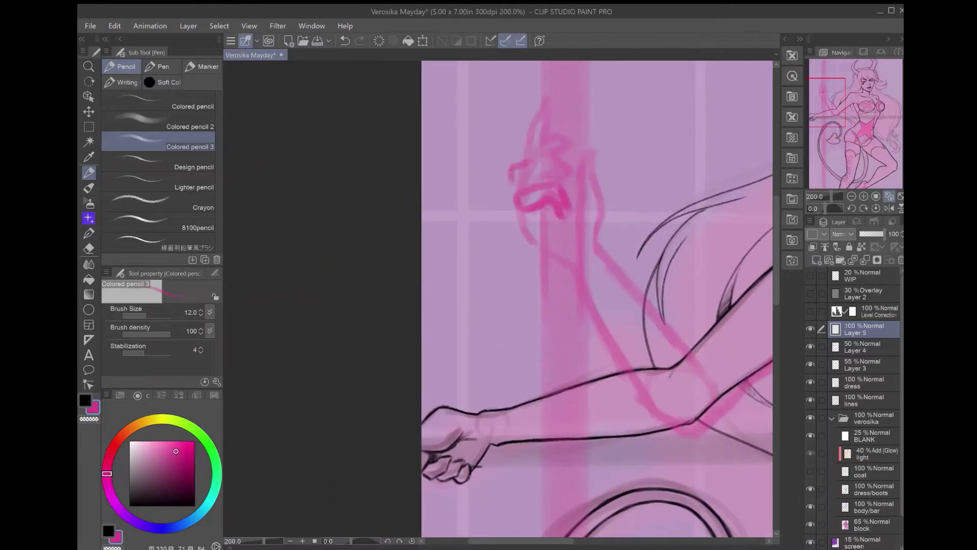
left_click_drag(558, 152, 540, 77)
key("ctrl+t")
key("Return")
mouse_move(529, 143)
left_mouse_down()
mouse_move(538, 145)
mouse_move(567, 91)
mouse_move(549, 128)
left_mouse_up()
left_click_drag(579, 194, 604, 201)
left_click_drag(524, 250, 534, 107)
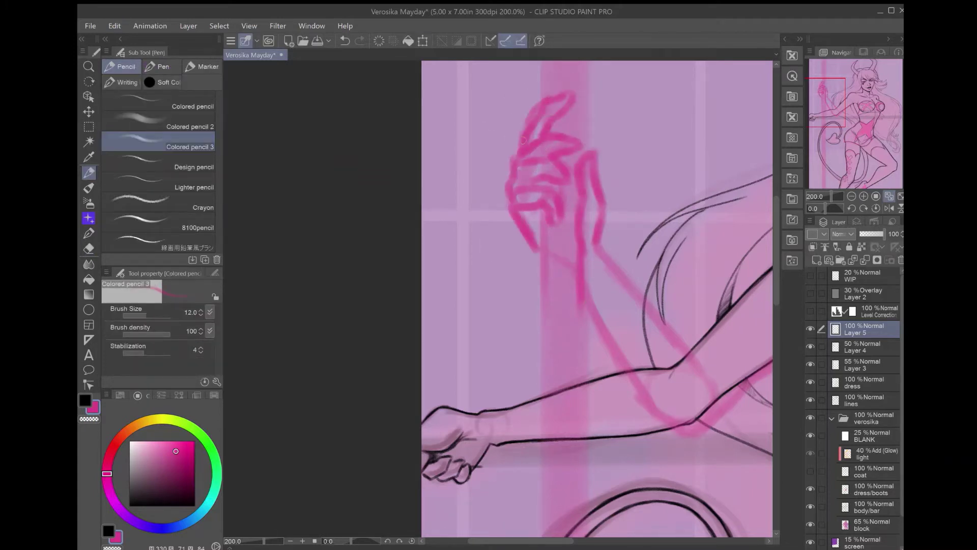
left_click_drag(519, 147, 575, 117)
- Erase the first hand sketch beneath the redrawn fingers and merge the two arm sketch layers
key("ctrl+0")
scroll(377, 178, "up", 4)
key("m")
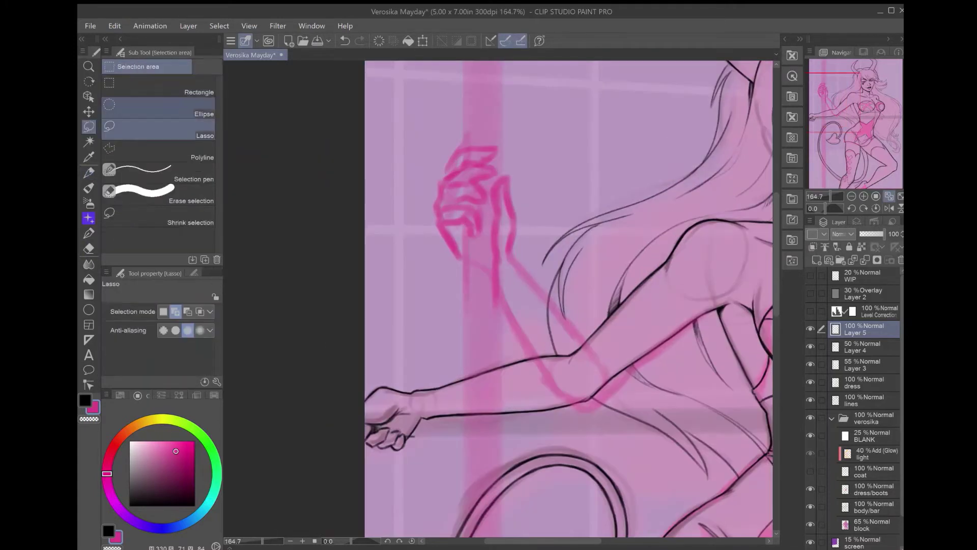
left_click_drag(403, 105, 506, 290)
left_click(158, 129)
mouse_move(463, 120)
left_mouse_down()
mouse_move(497, 153)
mouse_move(493, 237)
mouse_move(467, 259)
left_mouse_up()
key("ctrl+d")
key("ctrl+0")
key("p")
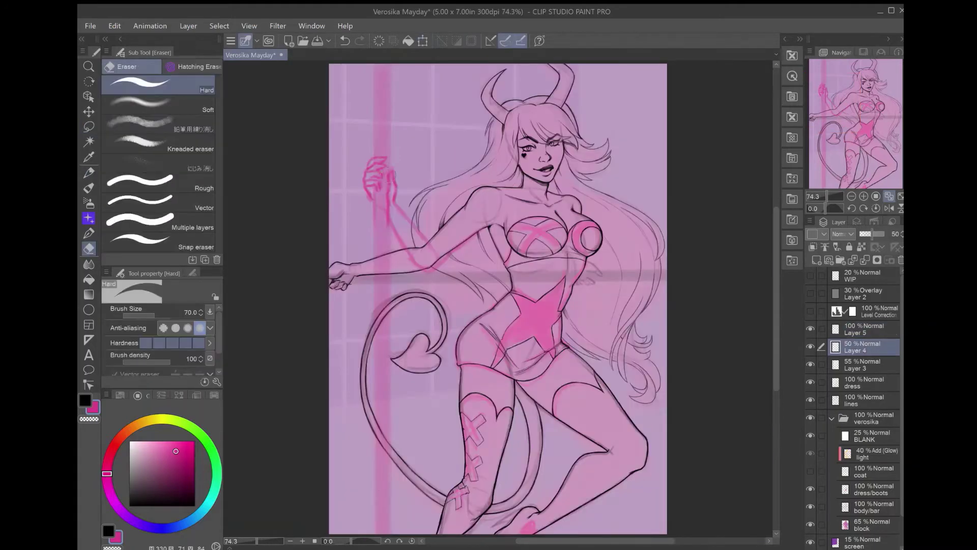
key("ctrl+e")
- Paint a black vertical bar with Colored pencil 2 at size 50 on a 50% opacity layer named bar beneath the lines layer
key("x")
left_click(816, 259)
scroll(468, 273, "up", 3)
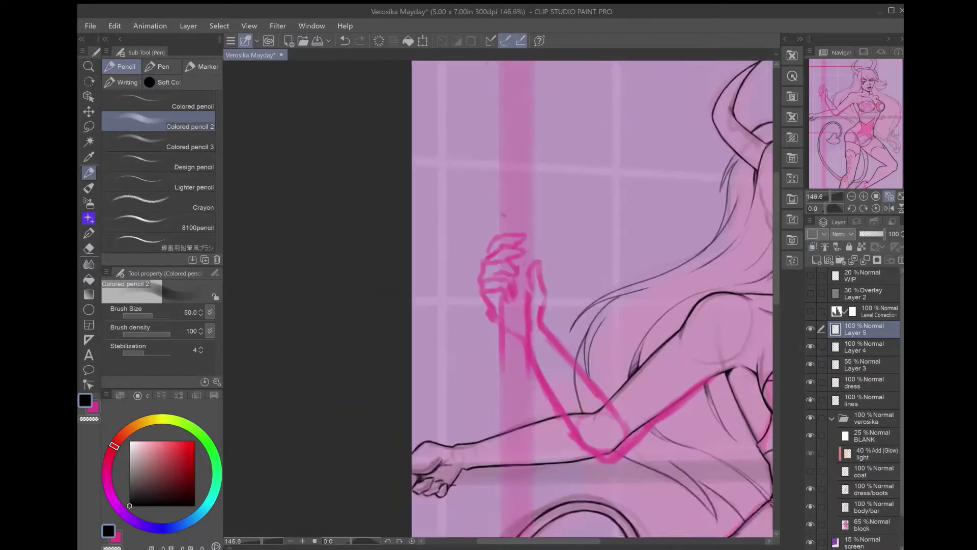
scroll(527, 305, "down", 2)
scroll(526, 377, "up", 3)
key("bracketleft")
key("bracketleft")
key("ctrl+0")
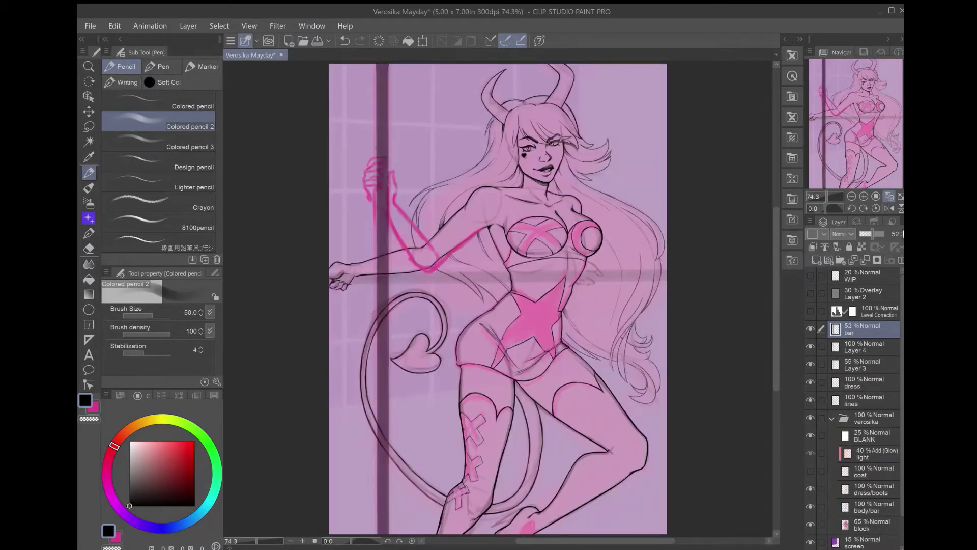
mouse_move(850, 328)
left_mouse_down()
mouse_move(865, 402)
mouse_move(844, 381)
left_mouse_up()
- Add a new inking layer, delete the pink bar layer, and stack the inking and arm sketch layers between dress and lines
left_click(816, 260)
left_click(158, 104)
scroll(519, 295, "up", 3)
scroll(285, 188, "up", 2)
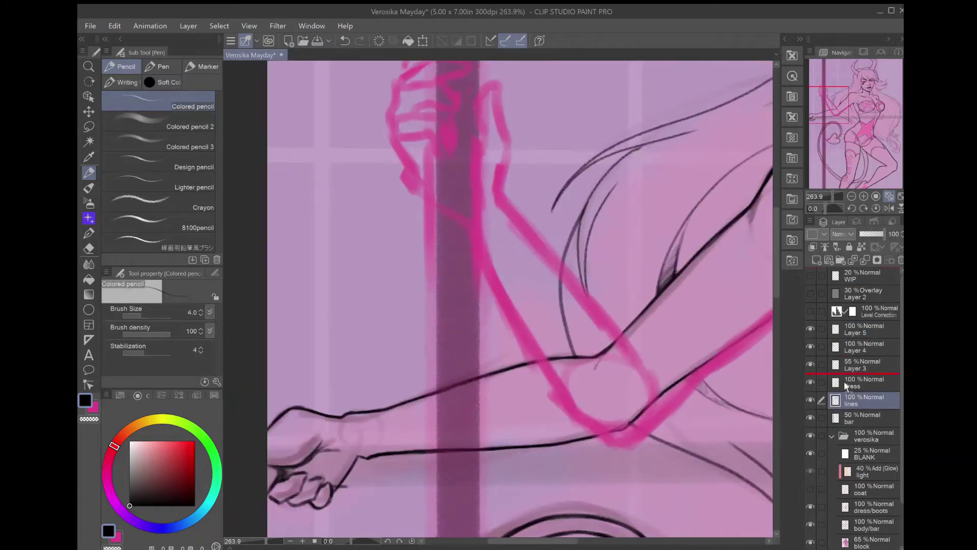
left_click_drag(865, 346, 900, 260)
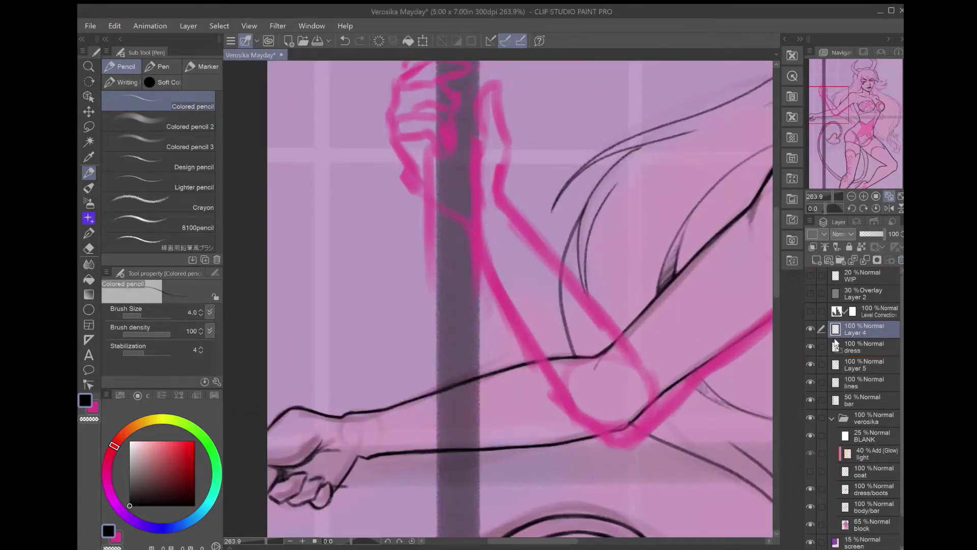
left_click_drag(865, 328, 865, 374)
- Duplicate the lines layer, hide the original, and erase the old outstretched forearm and hand from the copy
left_click_drag(509, 295, 417, 267)
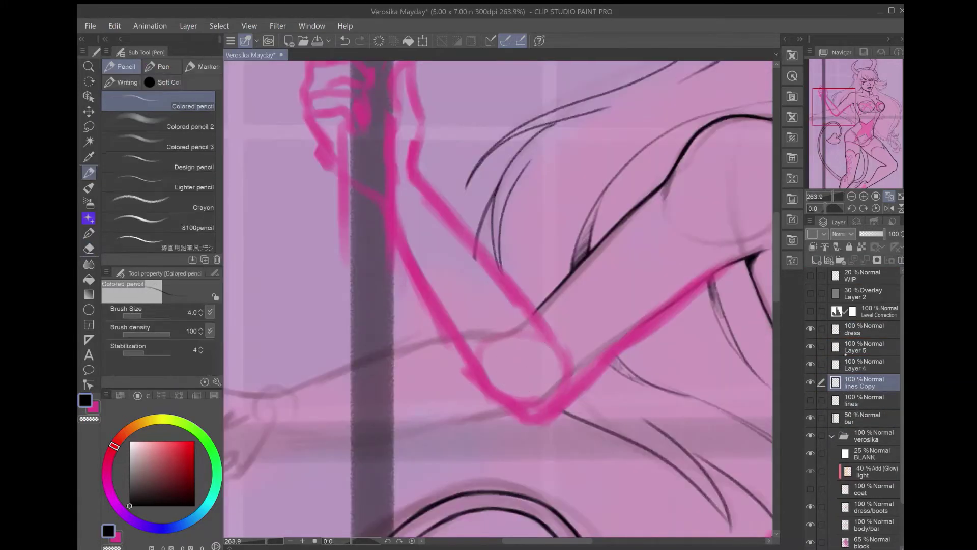
key("ctrl+c")
key("ctrl+v")
- Ink the bent forearm's edges, elbow, wrist and upright thumb in black with the 4.0 Colored pencil
left_click_drag(535, 387, 585, 328)
left_click_drag(586, 364, 461, 185)
left_click_drag(608, 277, 519, 168)
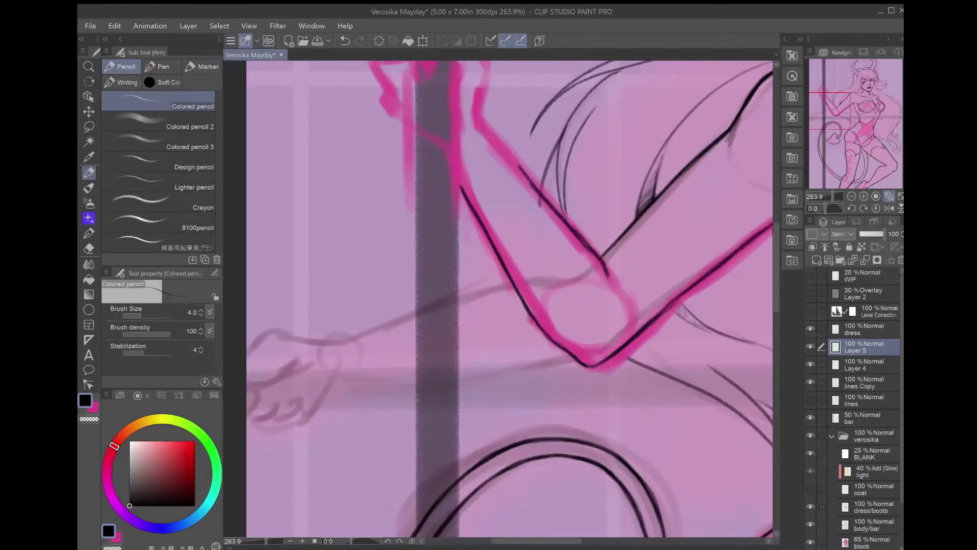
mouse_move(478, 117)
left_mouse_down()
mouse_move(613, 305)
mouse_move(702, 404)
left_mouse_up()
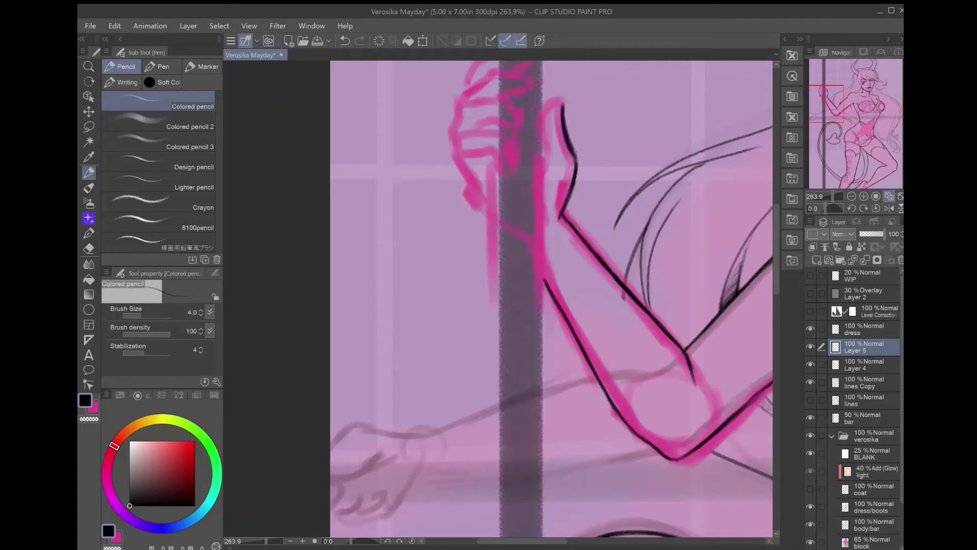
left_click_drag(550, 153, 561, 229)
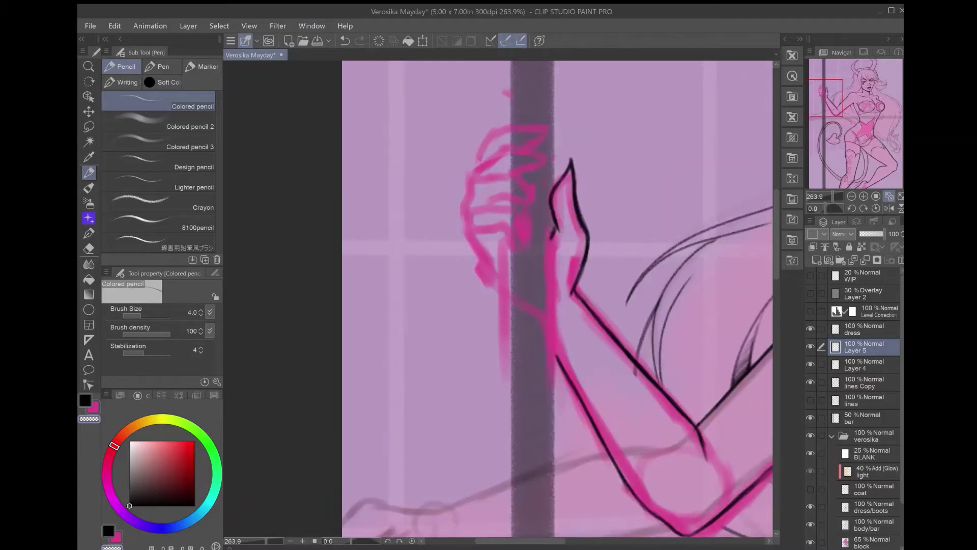
left_click_drag(557, 298, 529, 285)
- Ink the knuckles and all four fingers wrapped around the vertical bar
left_click_drag(504, 183, 519, 300)
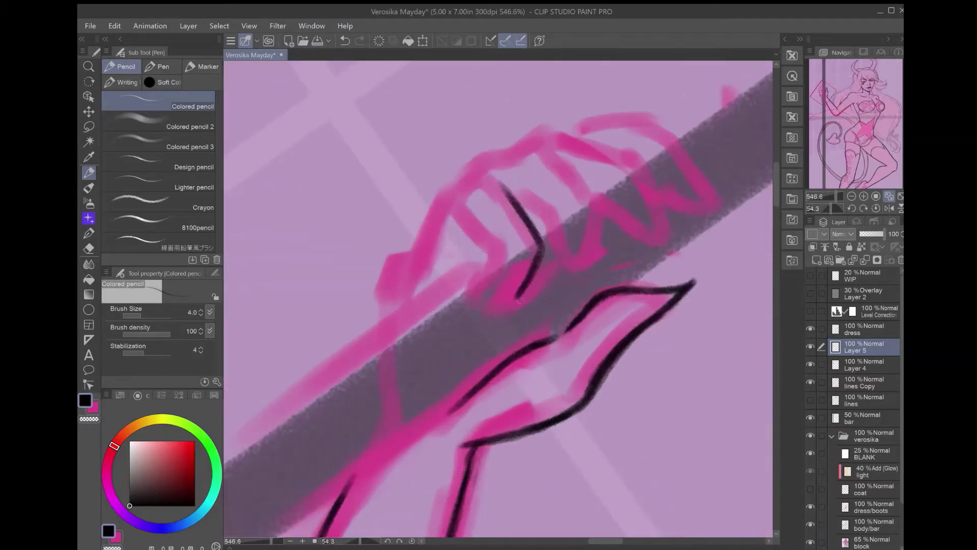
left_click_drag(486, 267, 453, 321)
left_click_drag(509, 254, 555, 311)
mouse_move(514, 221)
left_mouse_down()
mouse_move(555, 257)
mouse_move(423, 402)
mouse_move(626, 227)
left_mouse_up()
left_click_drag(585, 194, 642, 310)
mouse_move(595, 246)
left_mouse_down()
mouse_move(559, 265)
mouse_move(554, 294)
left_mouse_up()
left_click_drag(637, 287, 594, 342)
mouse_move(595, 342)
left_mouse_down()
mouse_move(538, 216)
mouse_move(508, 383)
left_mouse_up()
left_click_drag(555, 234, 585, 412)
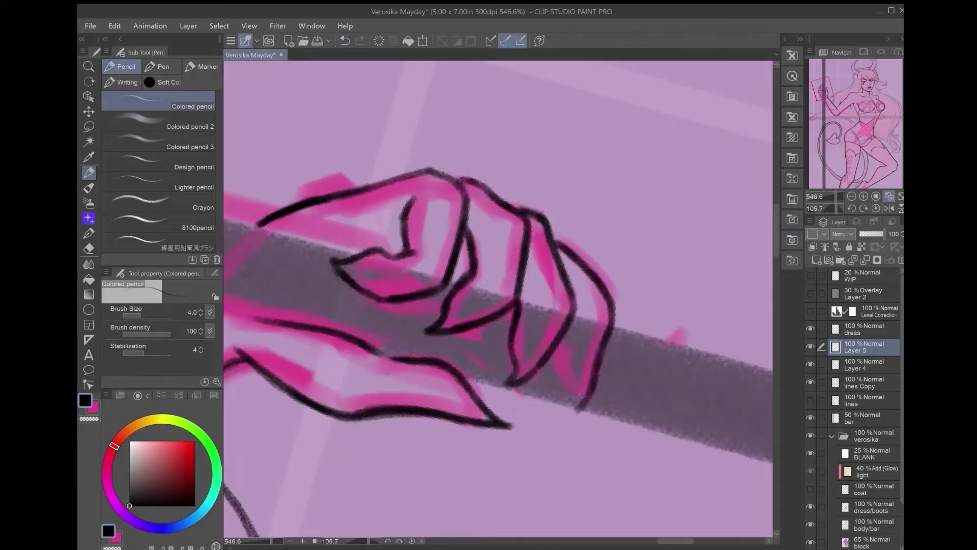
left_click_drag(585, 338, 557, 417)
- Hide the pink arm sketch and merge the inked arm into the copied lines layer
key("ctrl+0")
scroll(391, 236, "up", 6)
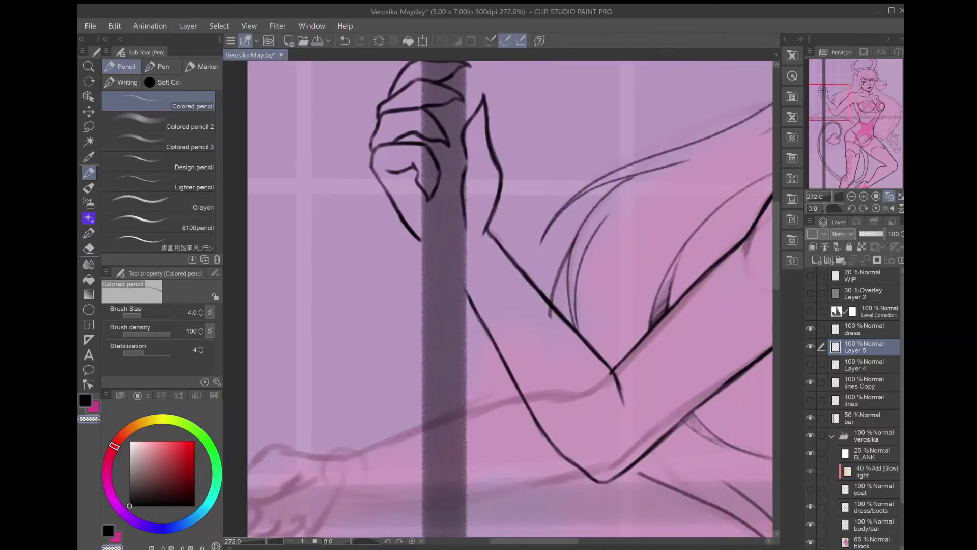
key("ctrl+z")
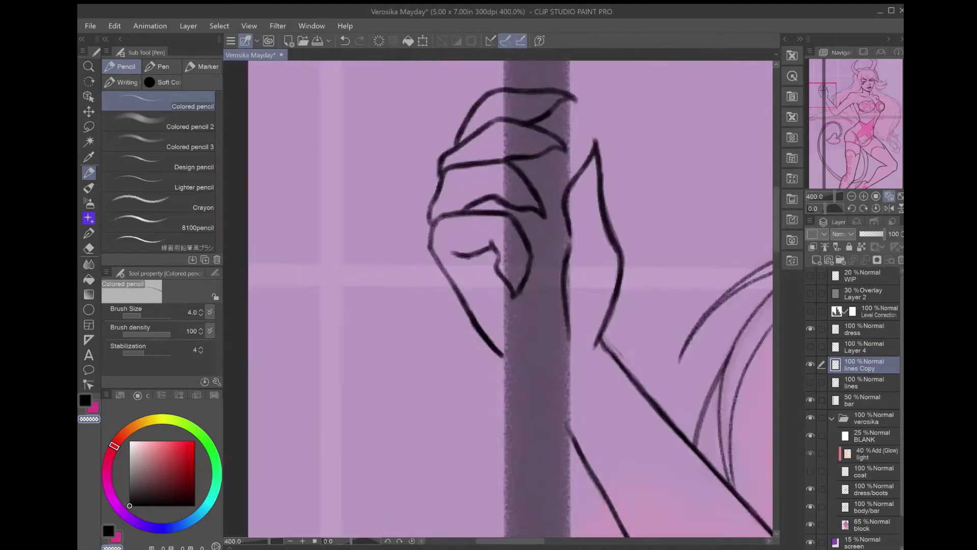
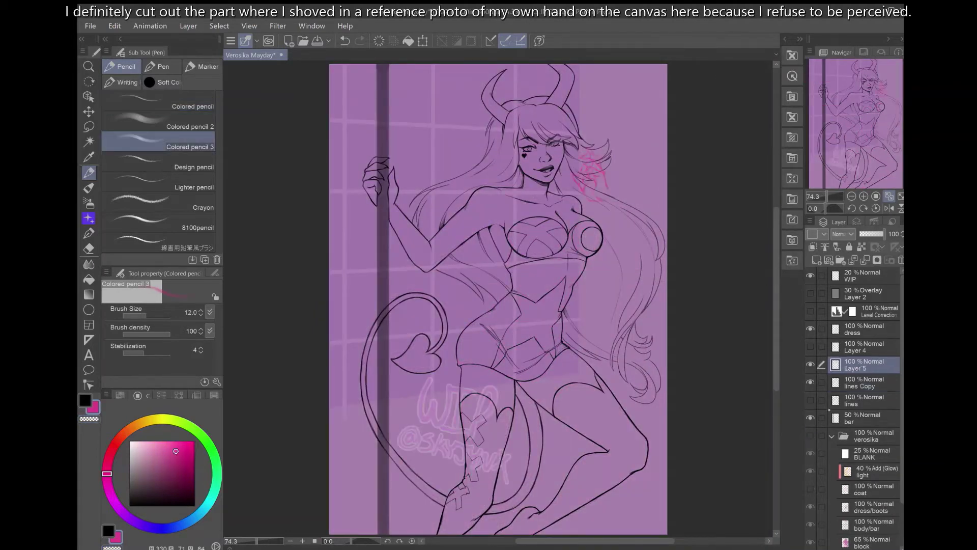
- Refine the pink sketch of the other arm bent upward with its hand beside the hair, using Colored pencil 3 at size 10
scroll(591, 220, "up", 2)
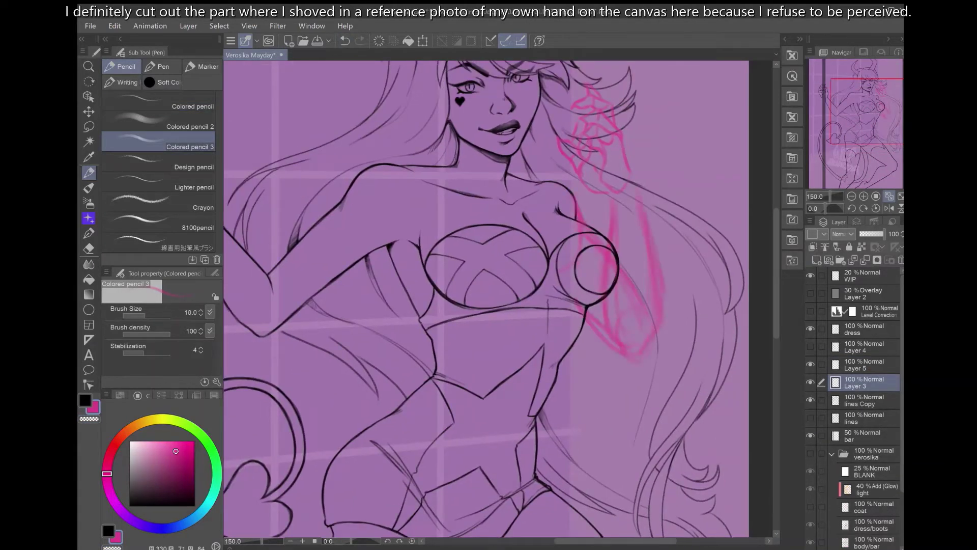
left_click_drag(583, 224, 629, 259)
key("ctrl+t")
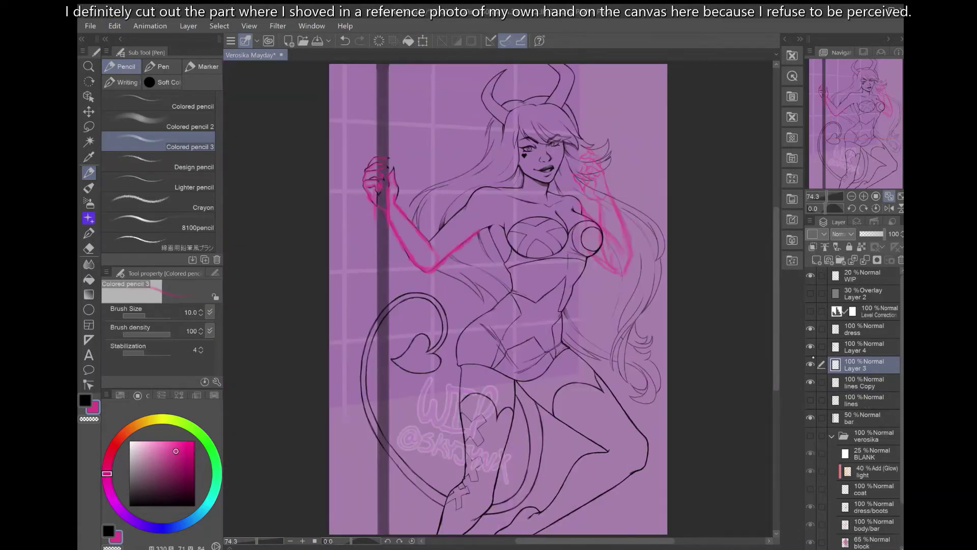
- Rename the overlay layer noise, and shift the sketched elbow of the second arm slightly outward, merging it back into the sketch
left_click(857, 299)
left_click(865, 347)
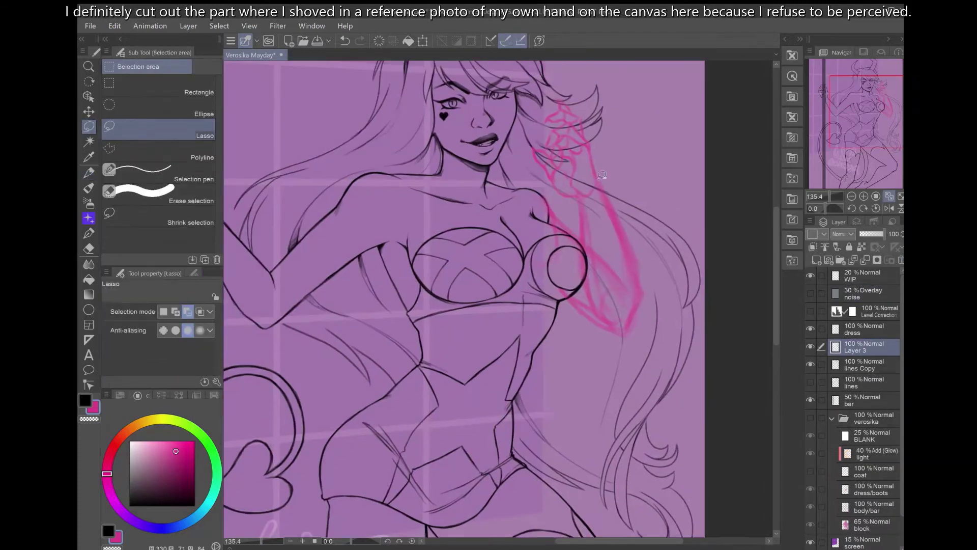
key("ctrl+t")
left_click_drag(642, 337, 658, 335)
key("Return")
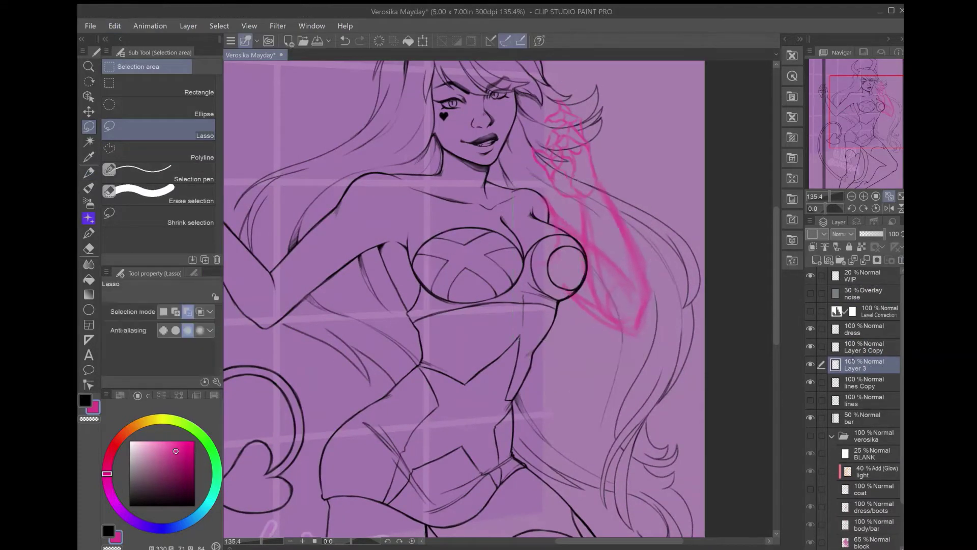
key("ctrl+e")
- Ink the back of the raised hand, its palm crease and bent index finger on a new layer with the 4.0 Colored pencil
key("ctrl+shift+n")
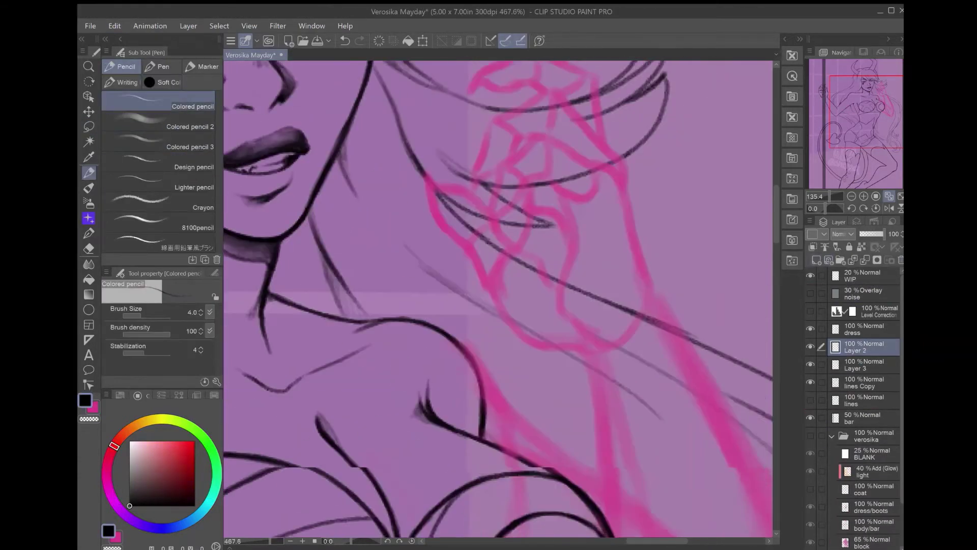
left_click_drag(574, 237, 577, 319)
left_click_drag(644, 262, 676, 363)
left_click_drag(565, 177, 629, 211)
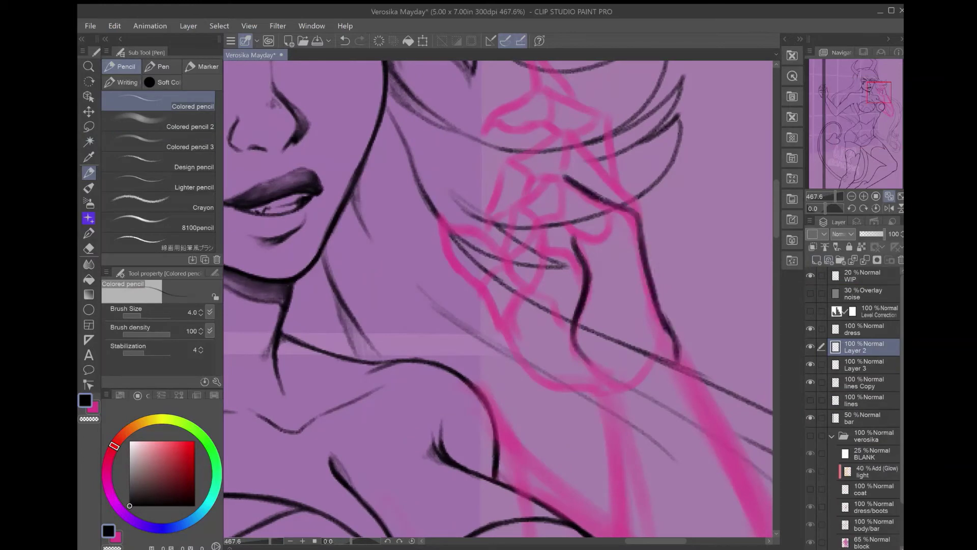
left_click_drag(541, 128, 622, 149)
left_click_drag(644, 185, 595, 221)
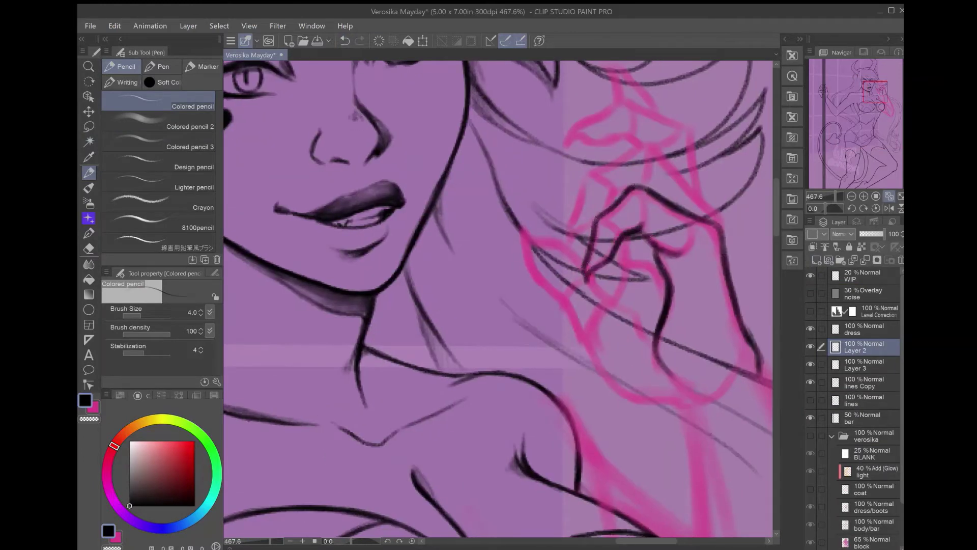
- Ink the raised hand's pinched fingertip and the outer palm edge curving down toward the wrist
left_click_drag(629, 254, 603, 300)
left_click_drag(559, 306, 473, 199)
left_click_drag(514, 173, 456, 251)
left_click_drag(458, 255, 545, 300)
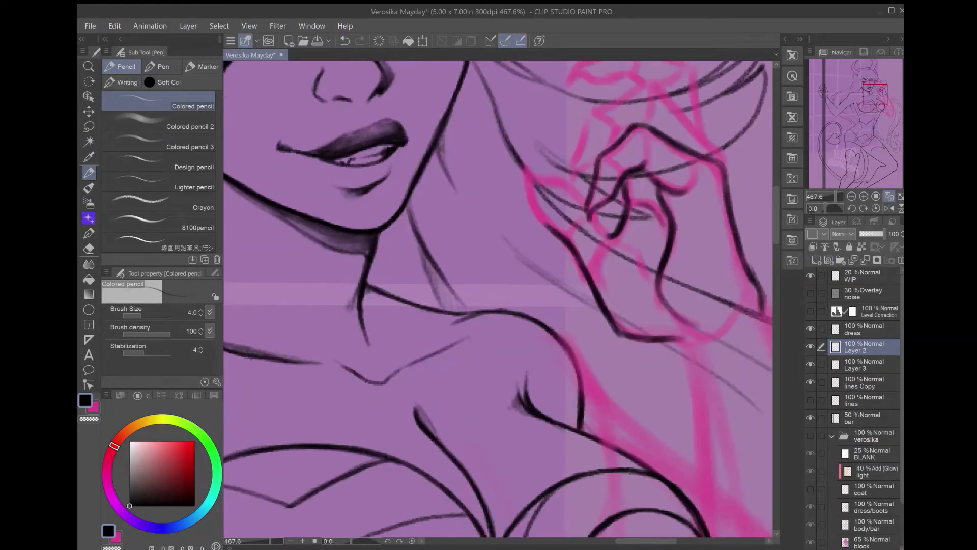
- Ink the raised hand's thumb up to its pointed tip and the bent finger behind the index finger
left_click_drag(608, 211, 588, 238)
left_click_drag(536, 175, 585, 209)
key("ctrl+z")
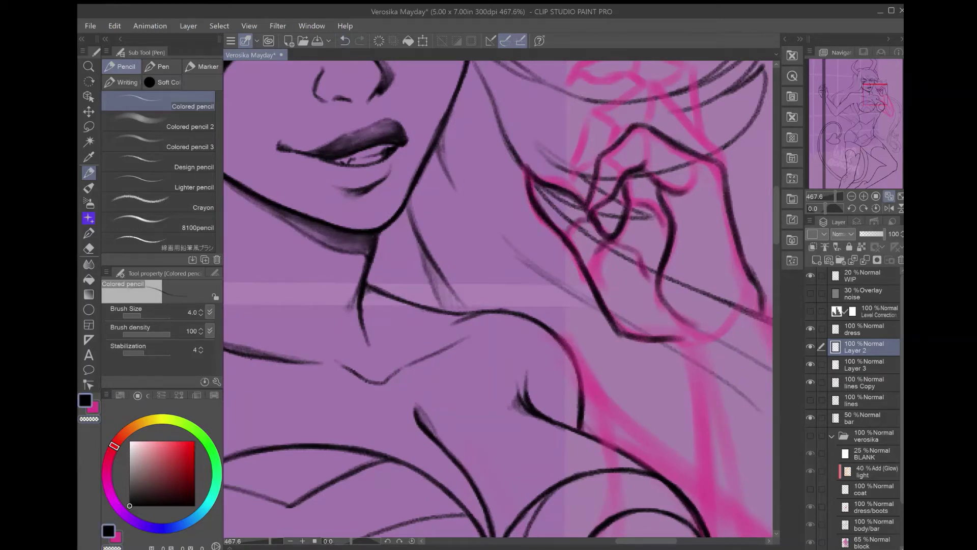
left_click_drag(498, 254, 484, 379)
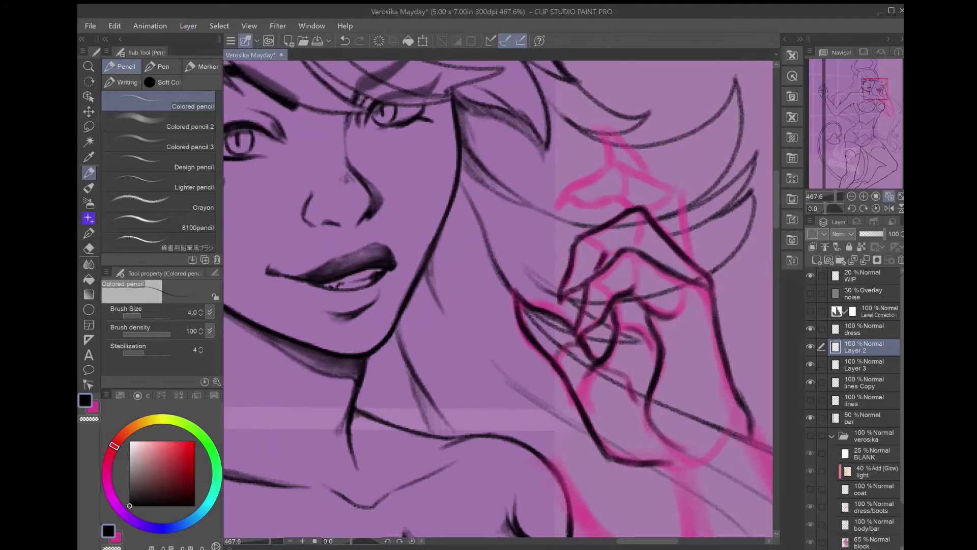
left_click_drag(498, 305, 447, 244)
- Ink the remaining two fingers of the raised hand, with their knuckles and pointed nails, following the pink sketch
left_click_drag(621, 214, 583, 280)
left_click_drag(572, 221, 526, 260)
left_click_drag(458, 254, 488, 285)
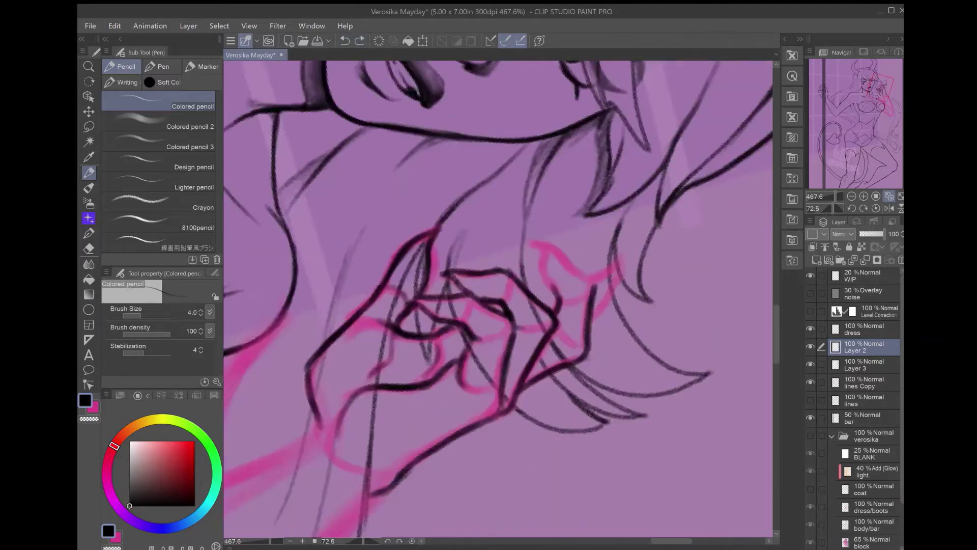
left_click_drag(593, 283, 529, 242)
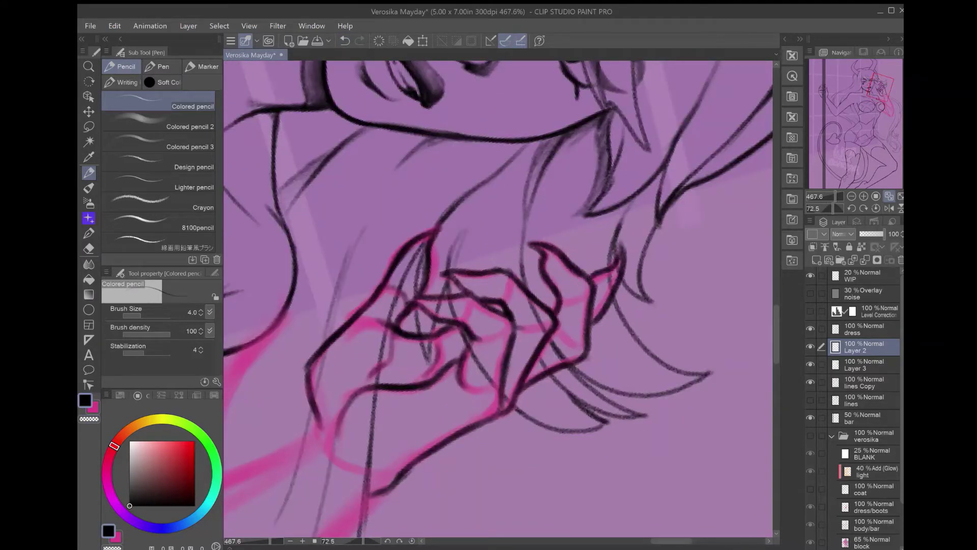
left_click_drag(498, 306, 458, 245)
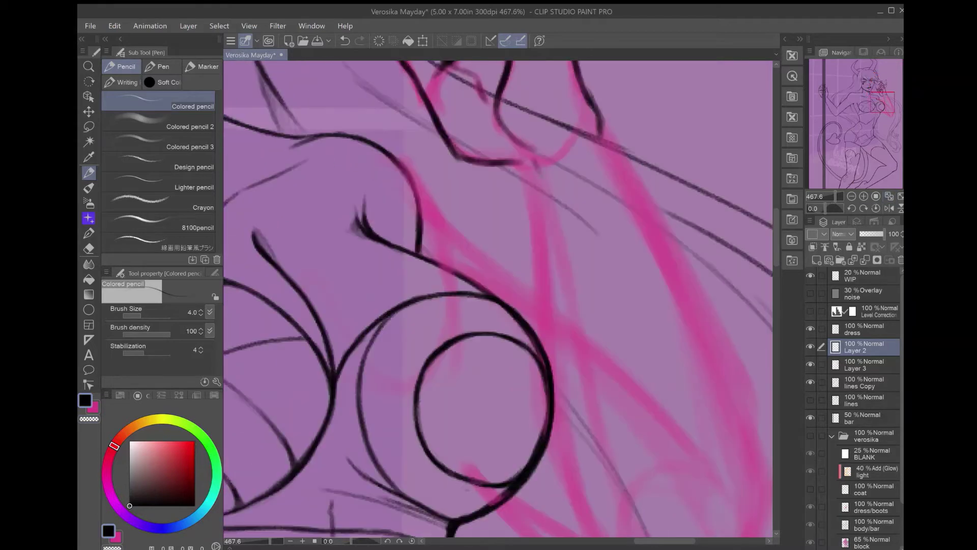
- Ink the inner edge of the raised forearm from the wrist down past the chest into the crook of the elbow
mouse_move(540, 168)
left_mouse_down()
mouse_move(519, 239)
mouse_move(529, 260)
left_mouse_up()
left_click_drag(478, 407, 499, 224)
left_click_drag(547, 101, 562, 209)
key("ctrl+z")
left_click_drag(559, 157, 592, 335)
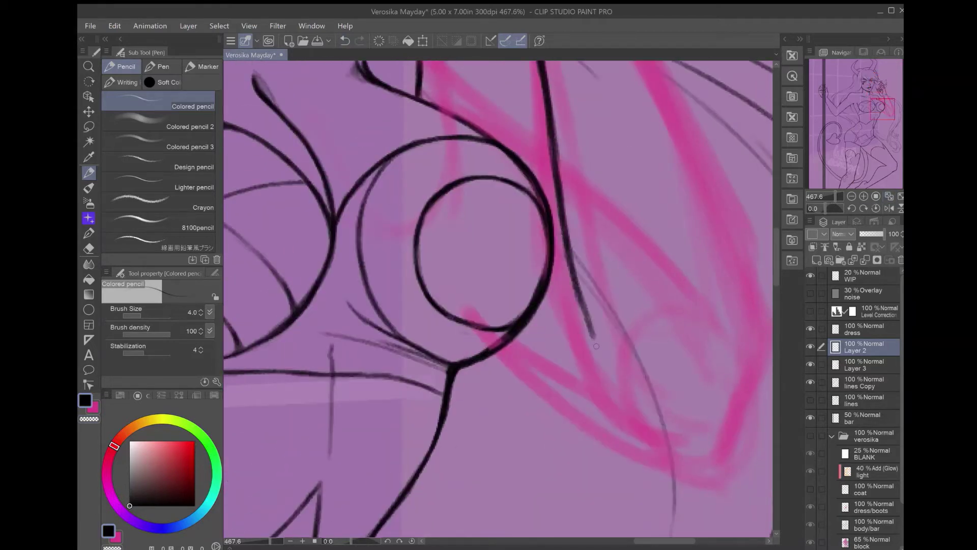
left_click_drag(509, 305, 517, 295)
left_click_drag(557, 117, 641, 412)
left_click_drag(568, 211, 605, 384)
- Ink the upper edge of the raised arm from the shoulder, and the forearm's outer edge from the wrist toward the elbow
left_click_drag(458, 254, 554, 372)
left_click_drag(491, 117, 550, 194)
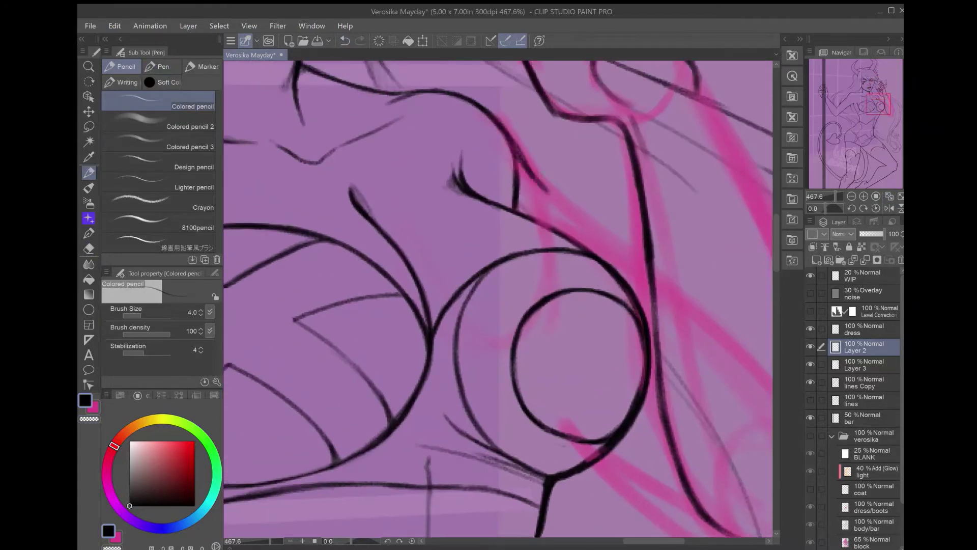
mouse_move(498, 305)
left_mouse_down()
mouse_move(560, 254)
mouse_move(610, 244)
left_mouse_up()
left_click_drag(691, 148, 631, 443)
left_click_drag(692, 147, 616, 494)
- Ink the bent elbow and the underside of the upper arm back to the chest
left_click_drag(458, 407, 575, 156)
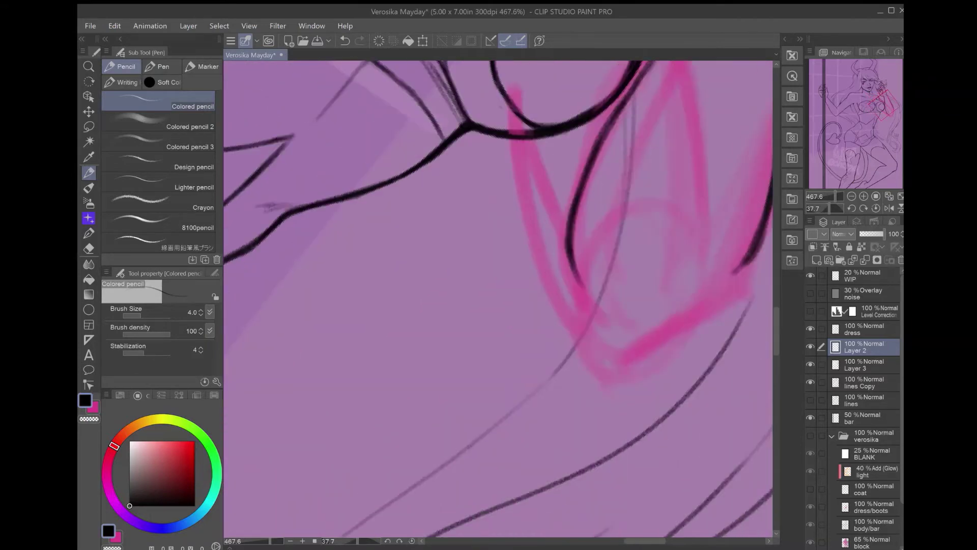
left_click_drag(753, 254, 682, 313)
left_click_drag(738, 275, 633, 351)
left_click_drag(542, 262, 646, 351)
left_click_drag(514, 140, 580, 333)
left_click_drag(562, 297, 656, 346)
left_click(889, 196)
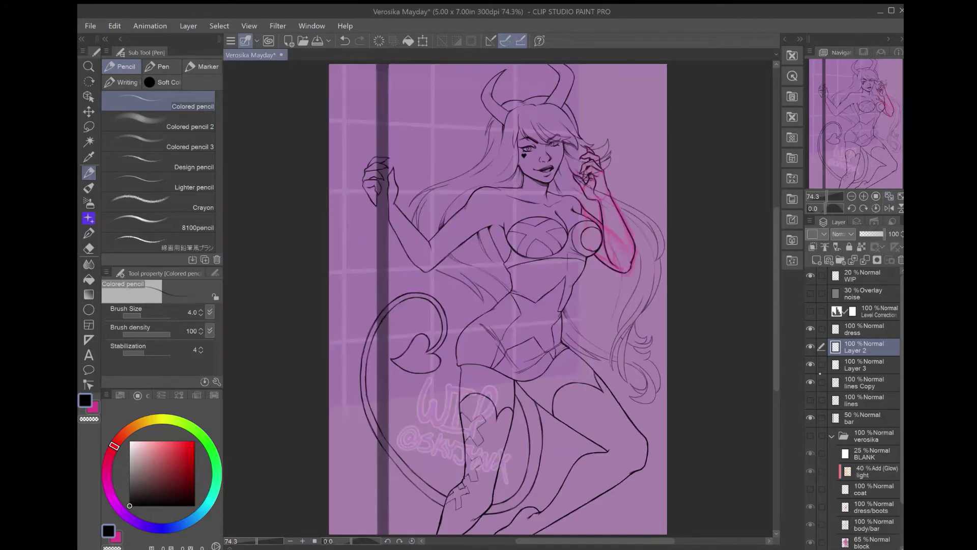
- Hide the pink sketch on Layer 3 and move the inked arm on Layer 2 beneath it
key("k")
scroll(610, 244, "up", 5)
key("p")
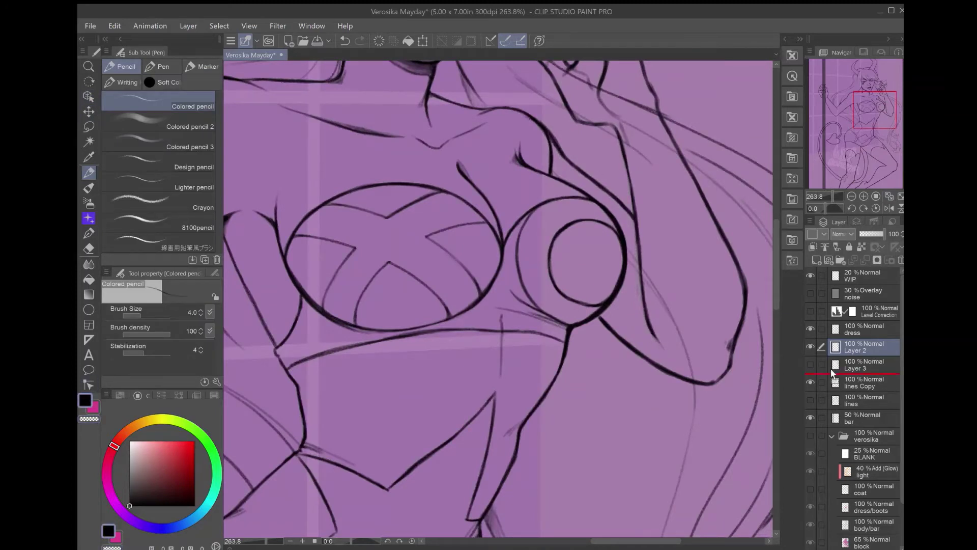
left_click_drag(832, 373, 833, 374)
- Erase old shoulder and hair lines overlapping the raised arm with the size 20 Hard eraser, and merge its ink into the lines layer
left_click(860, 382)
key("e")
key("alt+bracketright")
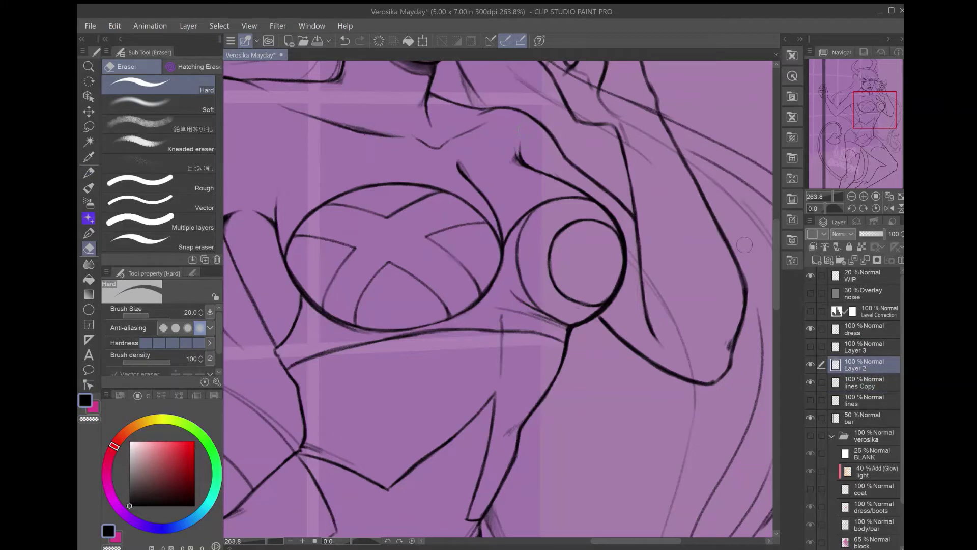
key("p")
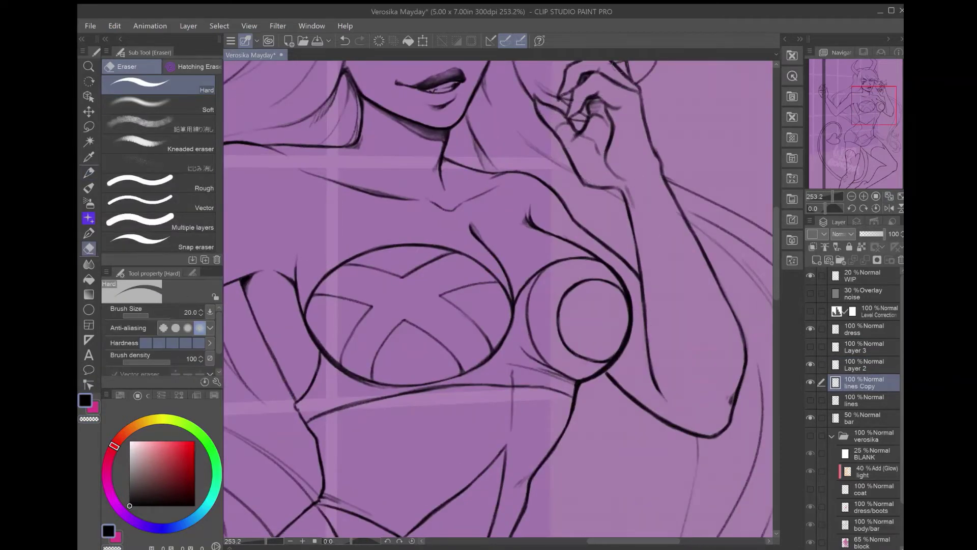
left_click_drag(595, 60, 615, 162)
key("ctrl+0")
key("ctrl+e")
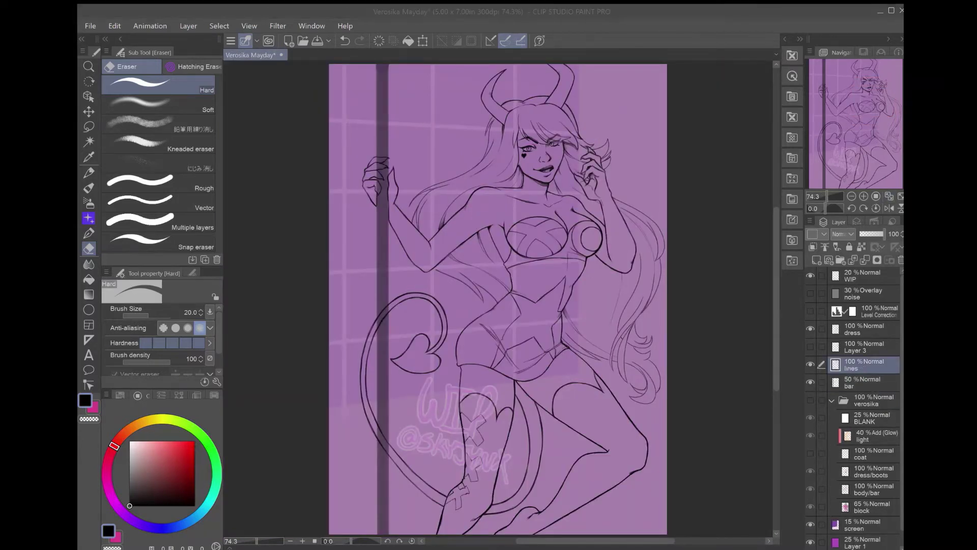
- Redraw the inner elbow curve and outer forearm edge of the bar-gripping arm, using a new layer above lines
scroll(392, 217, "up", 6)
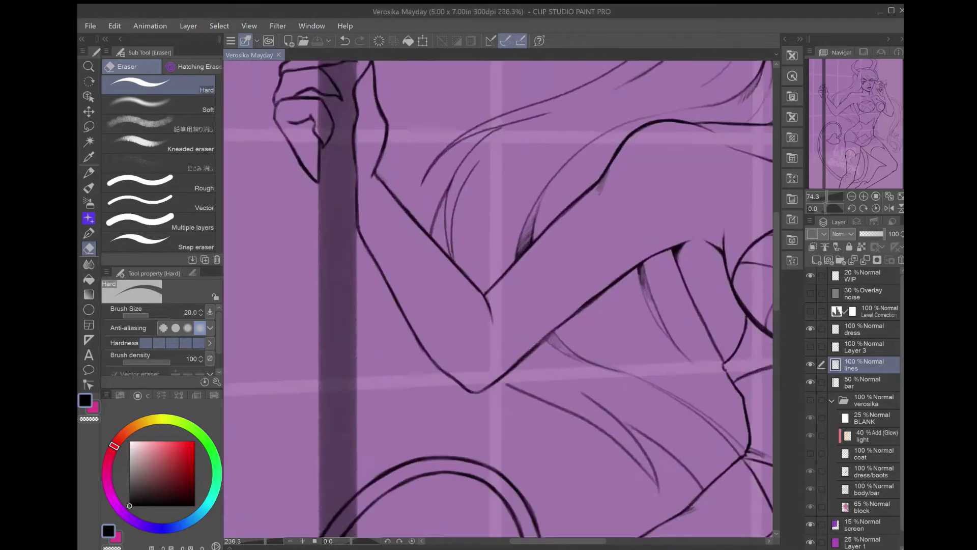
key("p")
key("ctrl+shift+n")
key("ctrl+z")
key("ctrl+z")
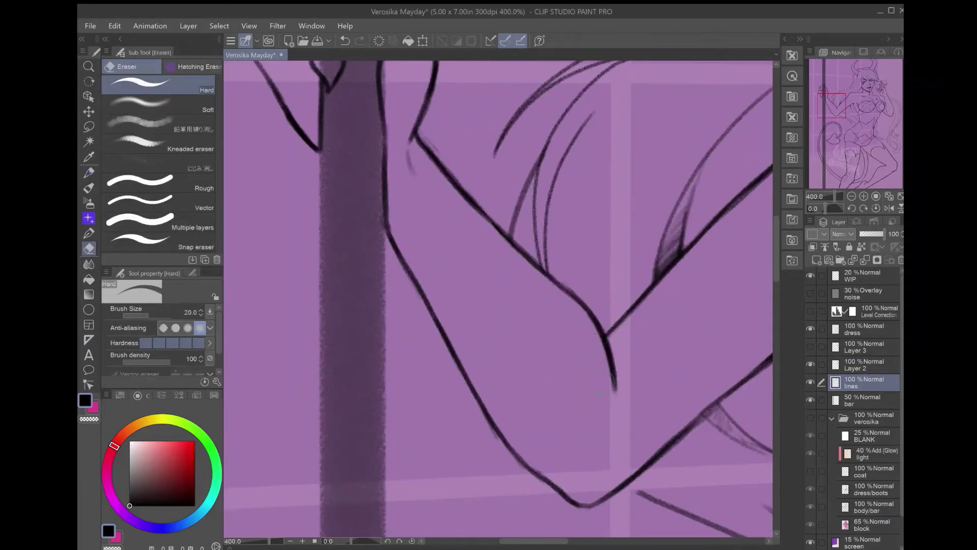
left_click_drag(509, 305, 514, 218)
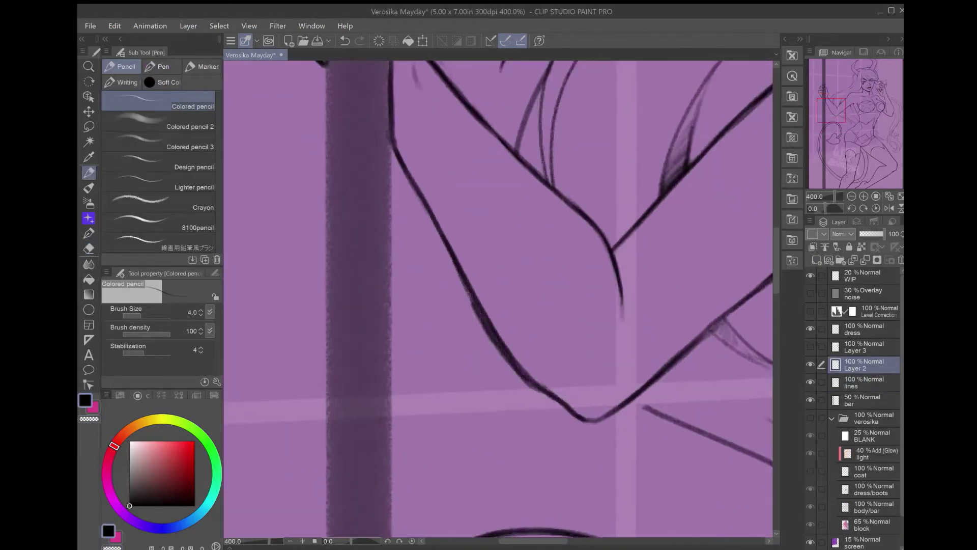
- Clean up the old forearm lines, merge the redrawn arm into the lines layer and delete the sketch on Layer 3
left_click(864, 382)
key("e")
key("ctrl+0")
key("ctrl+z")
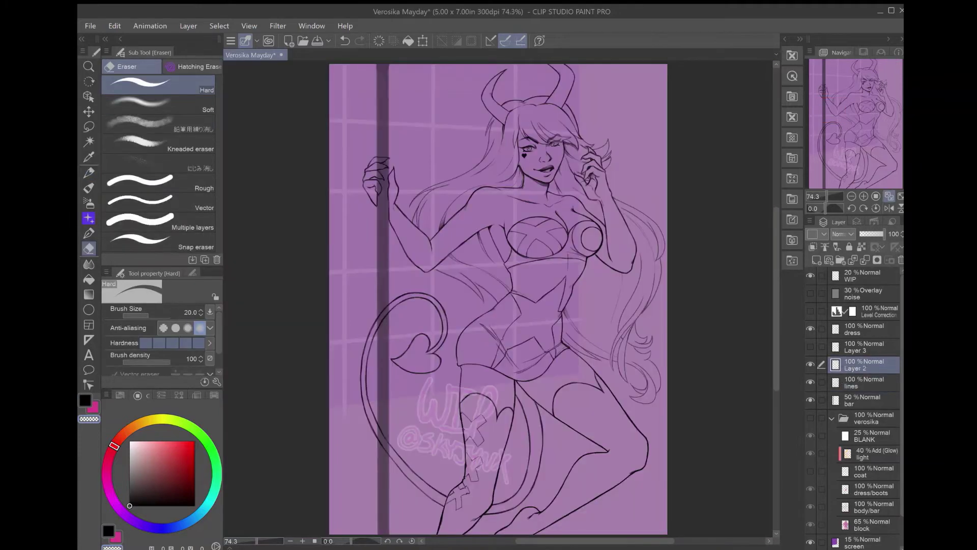
key("ctrl+z")
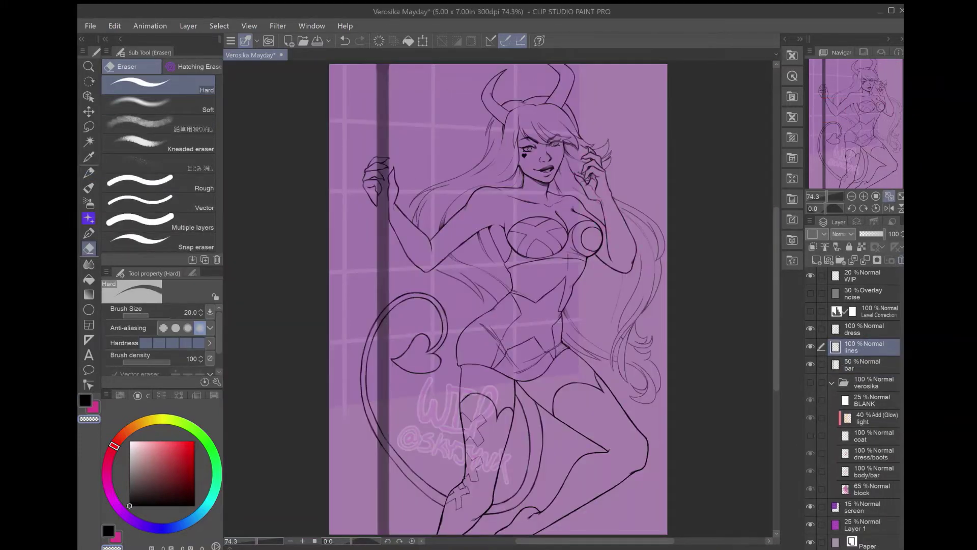
- Group the dress and lines layers in a folder named VEROSIKA and hide the background and bar layers
left_click(865, 329, "shift")
key("ctrl+g")
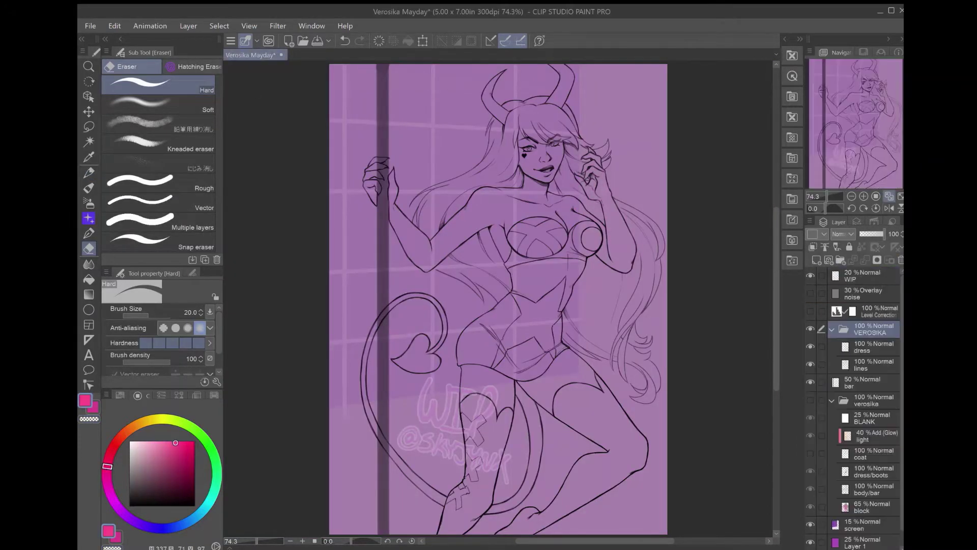
key("w")
left_click(351, 305)
key("ctrl+shift+alt+e")
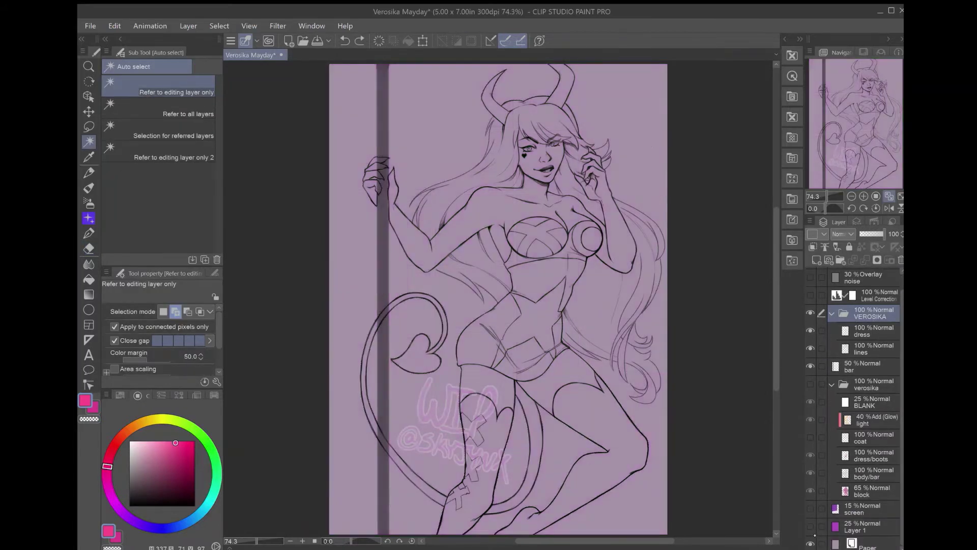
key("ctrl+z")
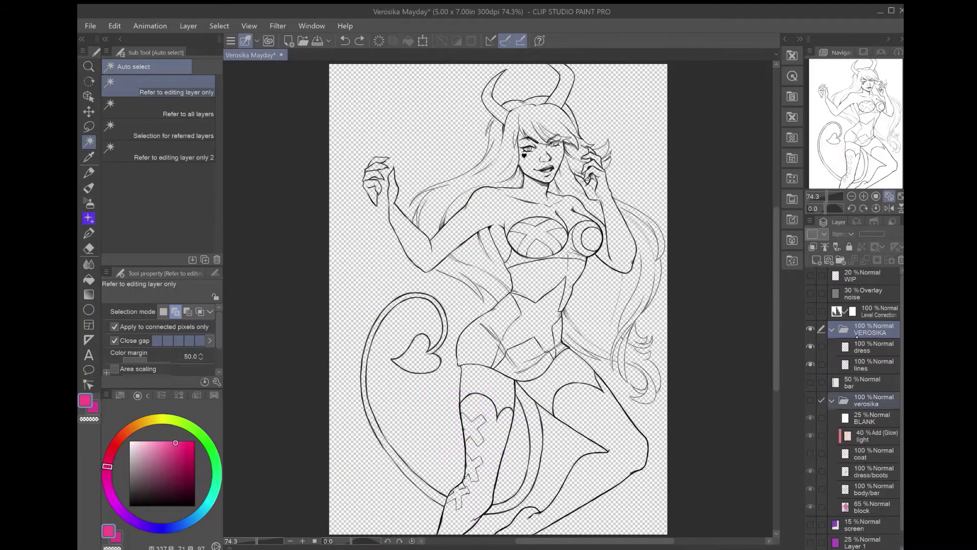
- Create a merged copy of the line art above the VEROSIKA folder and select the area around the figure
key("shift+alt+e")
key("ctrl+z")
key("ctrl+z")
key("ctrl+z")
key("ctrl+z")
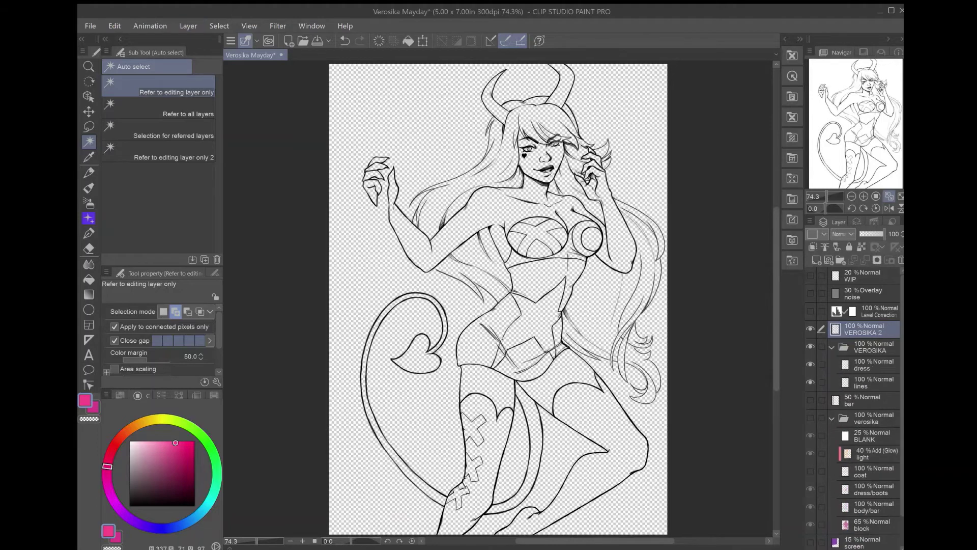
key("ctrl+z")
key("ctrl+z")
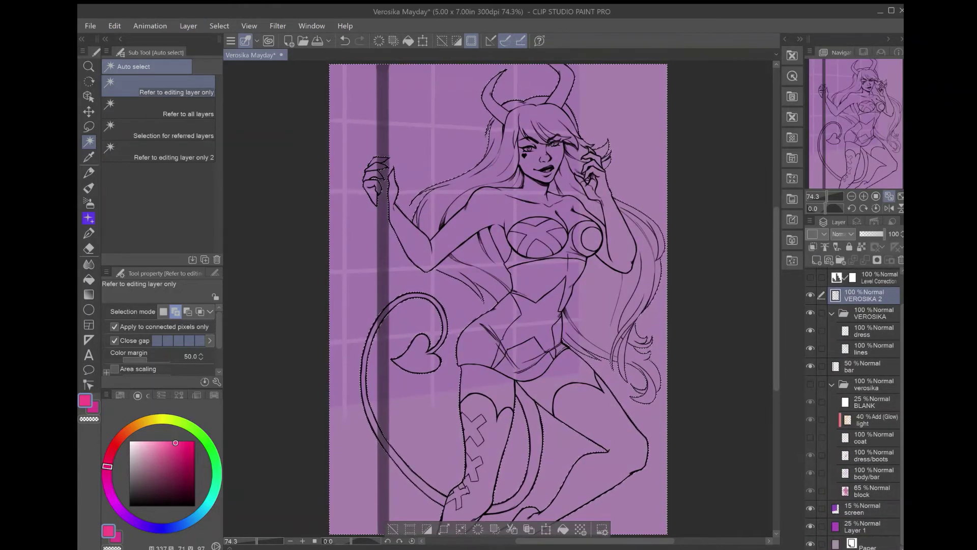
- Remove the merged copy, add a BLOCK layer under lines in the VEROSIKA folder and fill the figure's silhouette with hot pink
key("ctrl+z")
key("ctrl+z")
key("ctrl+y")
key("ctrl+y")
key("ctrl+y")
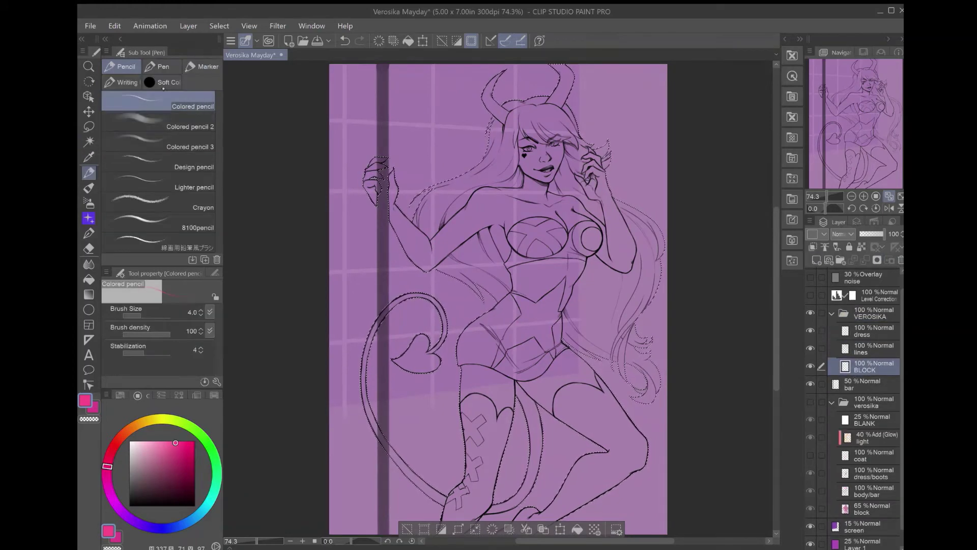
left_click(870, 331)
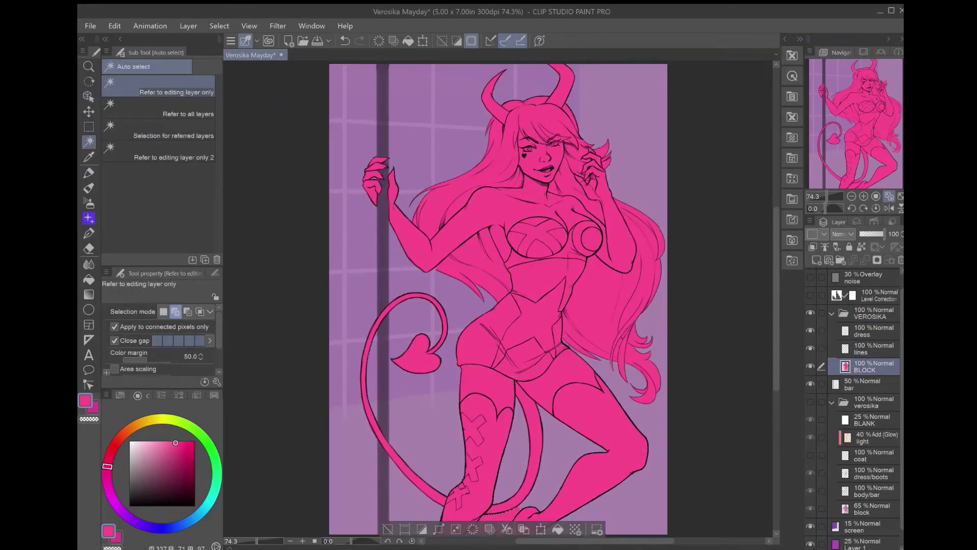
- Hide BLOCK, show the old colored sketch, and ink the boot's pointed heel in black on the dress layer
key("m")
scroll(493, 489, "up", 6)
left_click(810, 365)
key("p")
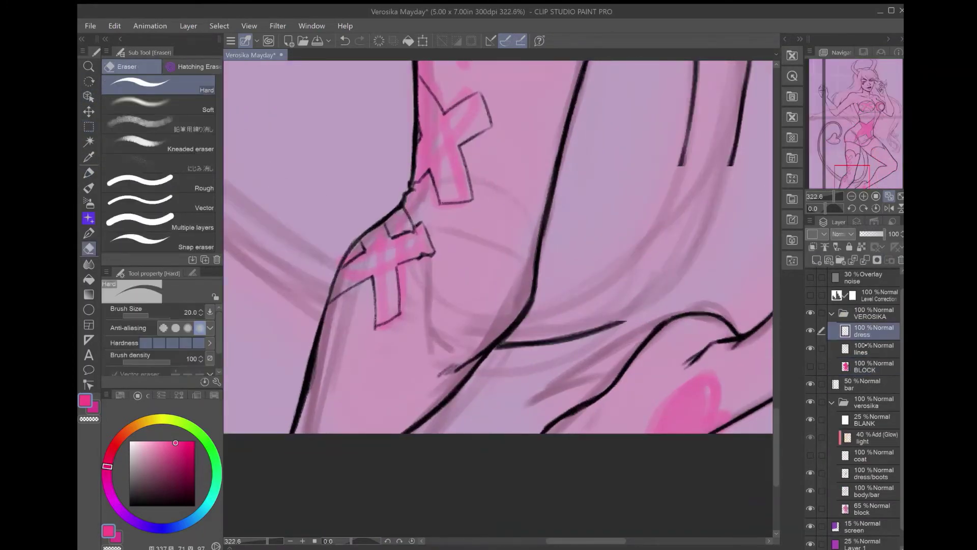
left_click(129, 505)
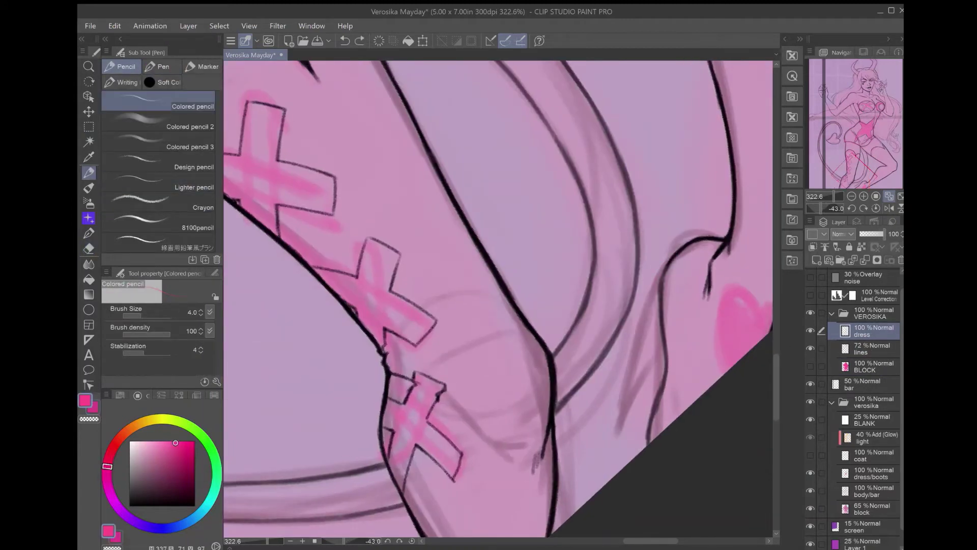
mouse_move(681, 247)
left_mouse_down()
mouse_move(644, 325)
mouse_move(616, 432)
left_mouse_up()
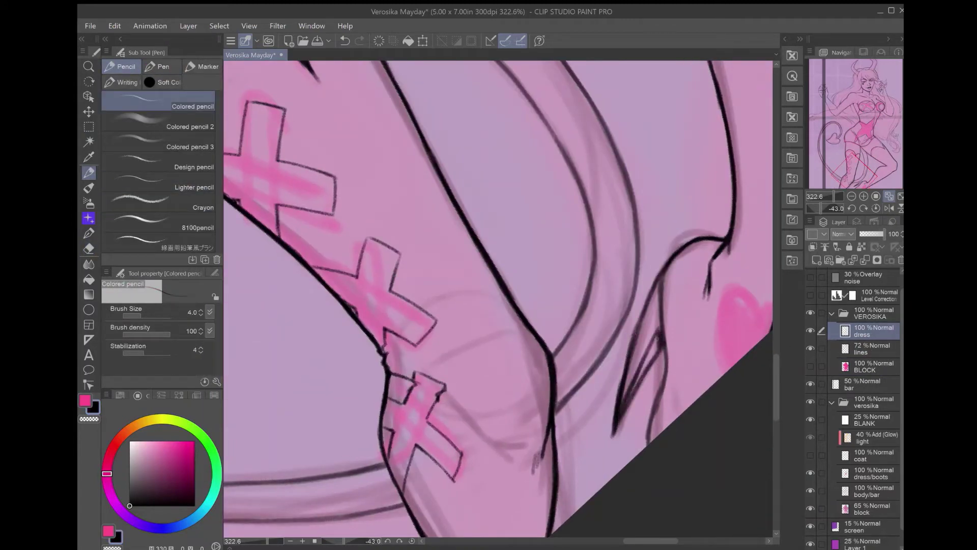
mouse_move(668, 351)
left_mouse_down()
mouse_move(647, 444)
mouse_move(652, 407)
left_mouse_up()
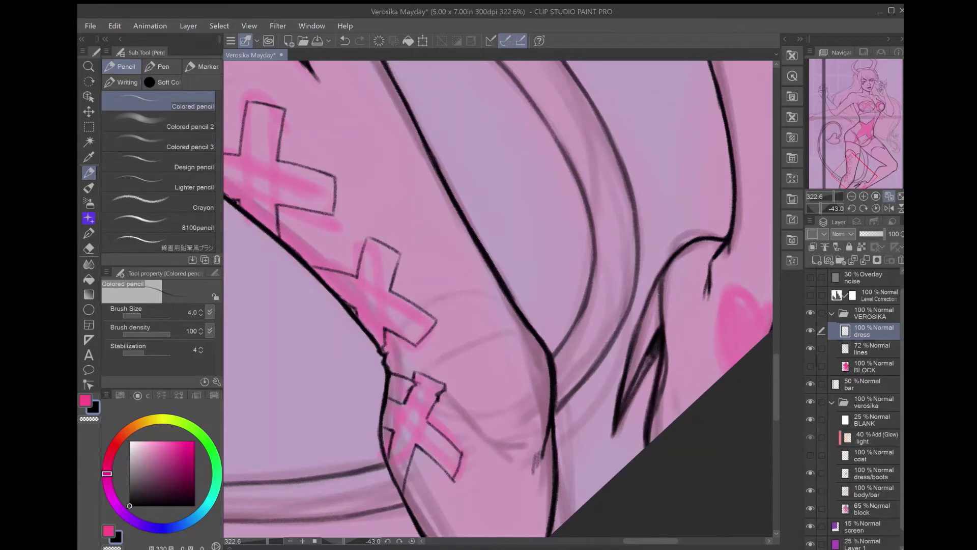
- Show BLOCK again, select the dress and boots, and fill them with pale pink on a new layer beneath the dress lines
key("ctrl+0")
left_click(810, 366)
key("w")
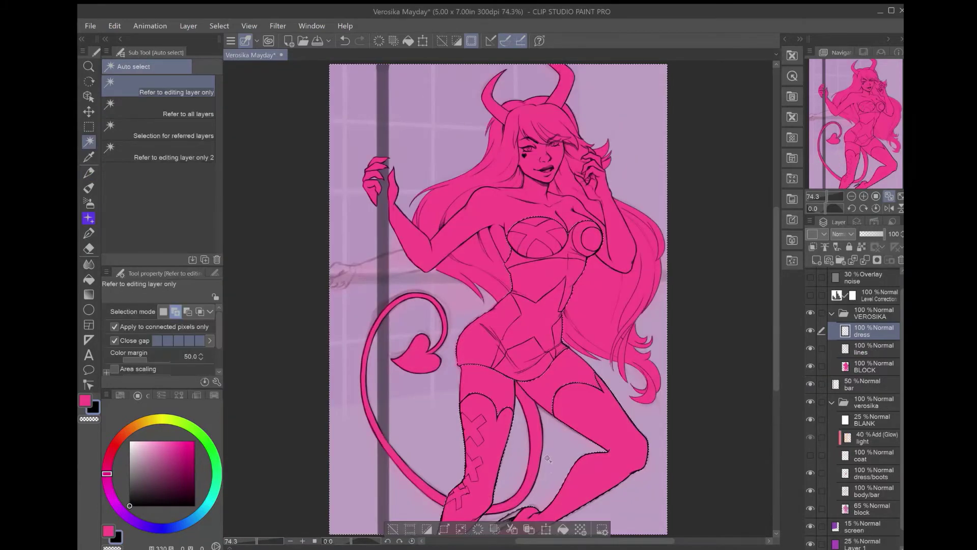
key("ctrl+shift+n")
key("alt+BackSpace")
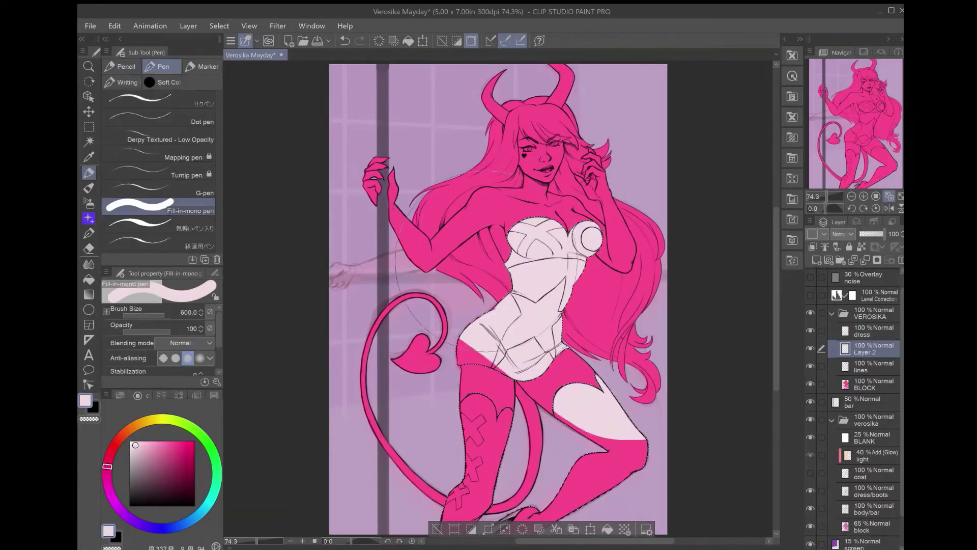
key("m")
key("ctrl+d")
- Move the Add (Glow) light layer above the VEROSIKA folder, set it to 30% opacity and add a copy at 100%
left_click_drag(870, 455, 867, 307)
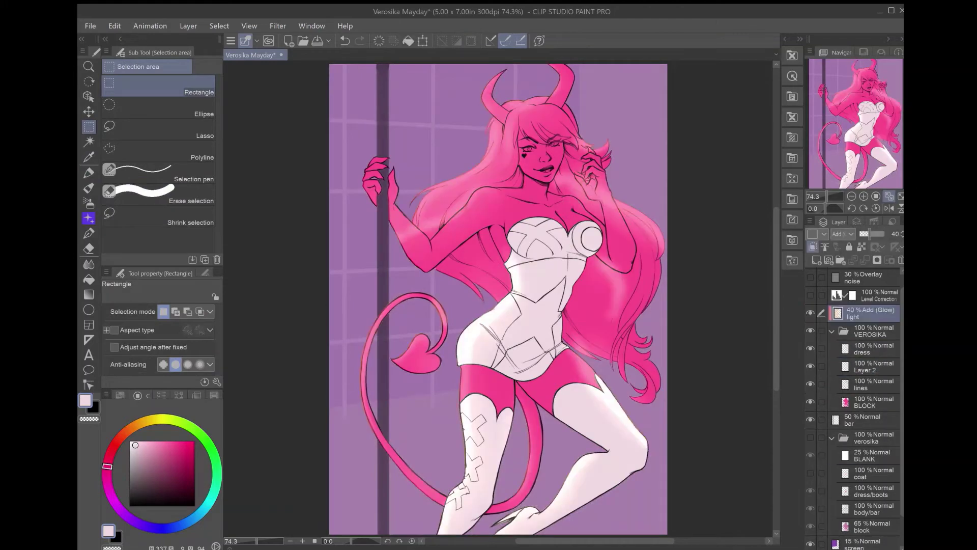
key("ctrl+c")
key("ctrl+v")
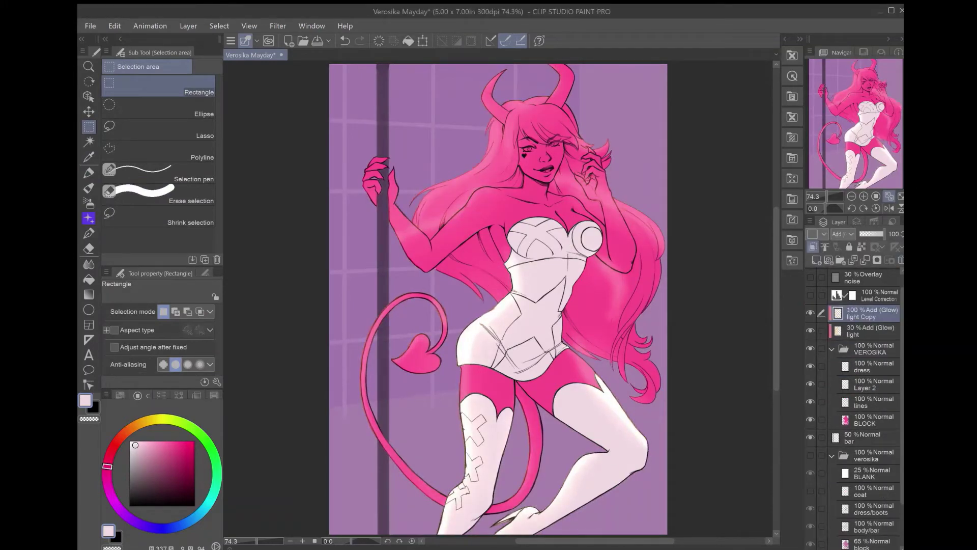
- Paint orange rim light along the hip and side of the waist with Colored pencil 2 on the light Copy layer
left_click(182, 453)
key("p")
left_click(158, 122)
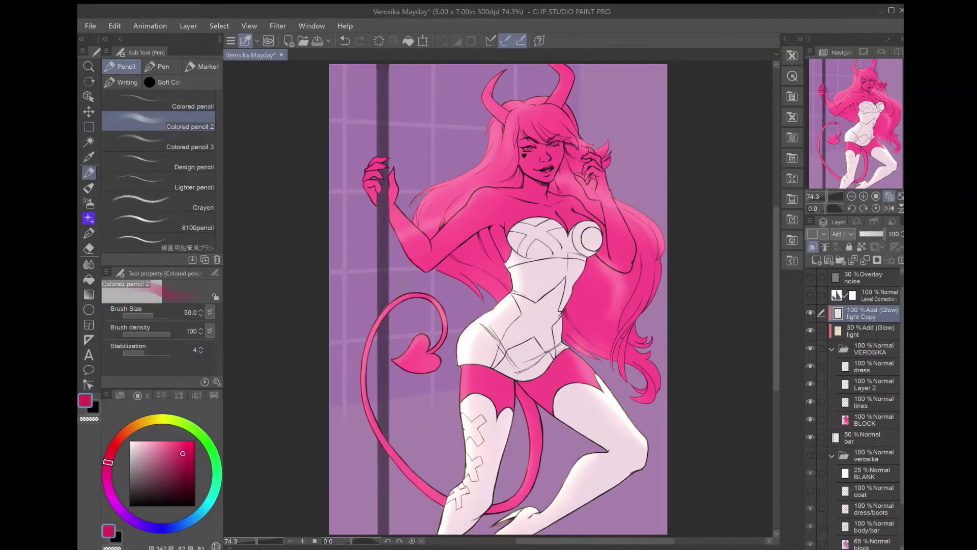
scroll(499, 255, "up", 5)
left_click_drag(455, 315, 603, 82)
key("ctrl+z")
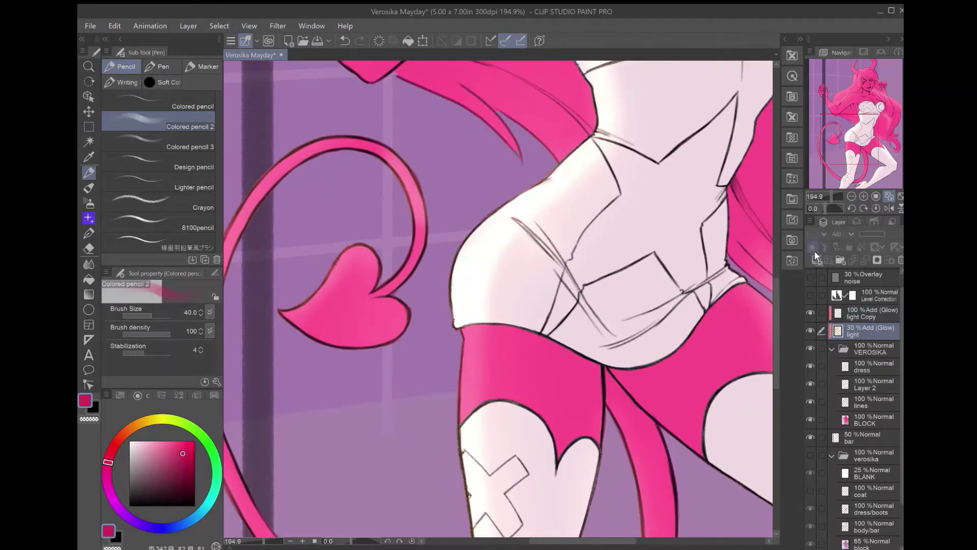
mouse_move(490, 217)
left_mouse_down()
mouse_move(488, 313)
mouse_move(458, 317)
mouse_move(608, 134)
left_mouse_up()
key("bracketleft")
key("bracketleft")
scroll(613, 183, "up", 3)
key("bracketleft")
left_click_drag(593, 176, 557, 102)
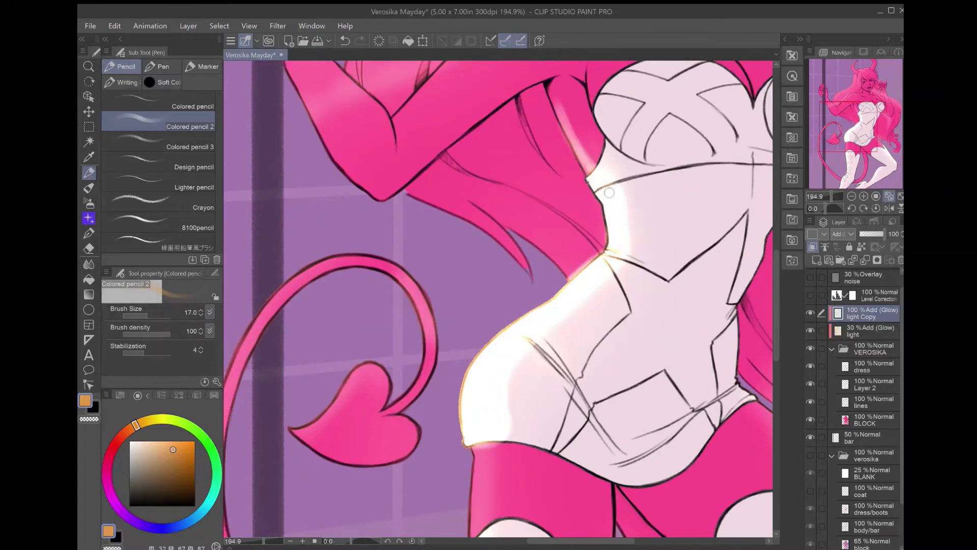
- Continue the orange glow down the outer thigh and boot edge of the straight leg with a size 30 brush
key("bracketleft")
key("bracketleft")
scroll(584, 288, "down", 5)
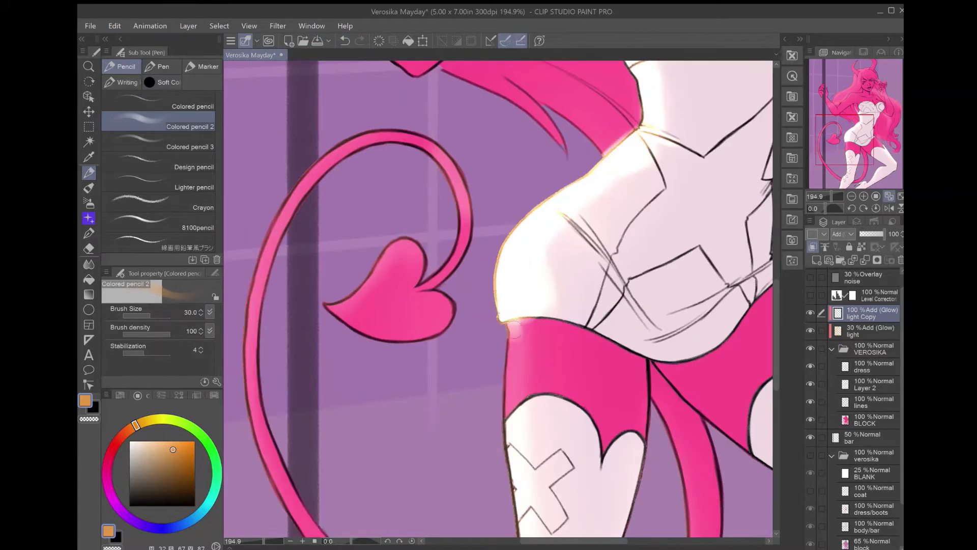
scroll(498, 300, "down", 3)
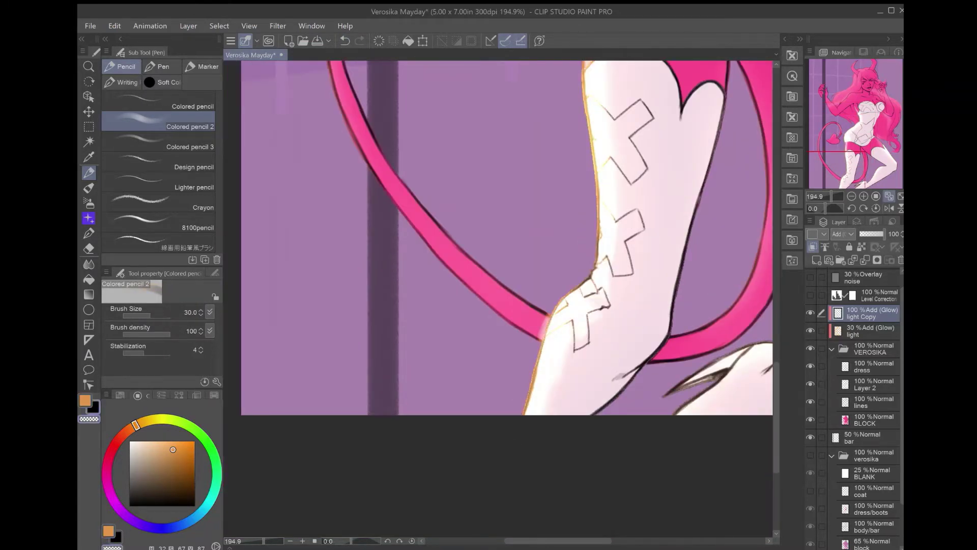
- Highlight the heart-shaped tail tip and the inner curl of the tail with a size 17 brush
scroll(499, 300, "up", 5)
scroll(498, 300, "left", 3)
key("bracketleft")
key("bracketleft")
scroll(547, 298, "up", 1)
left_click_drag(588, 237, 534, 270)
left_click_drag(555, 234, 491, 300)
left_click_drag(616, 293, 624, 203)
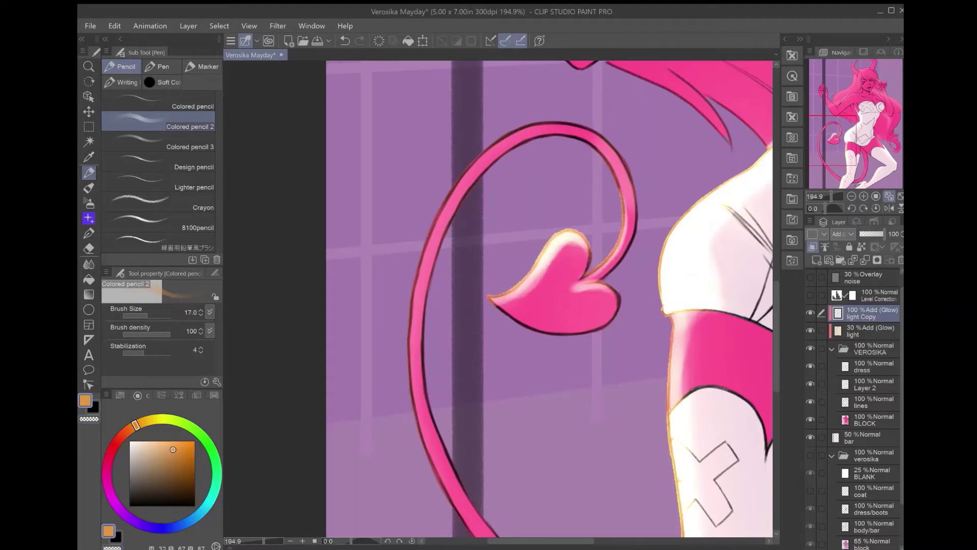
left_click_drag(585, 275, 631, 163)
- Paint glow along the rest of the tail, down past the pole and behind the legs, with a size 25 brush
key("bracketright")
key("bracketright")
scroll(700, 373, "up", 1)
scroll(701, 373, "left", 2)
scroll(700, 373, "down", 4)
scroll(701, 373, "right", 2)
scroll(700, 373, "down", 2)
scroll(701, 373, "right", 3)
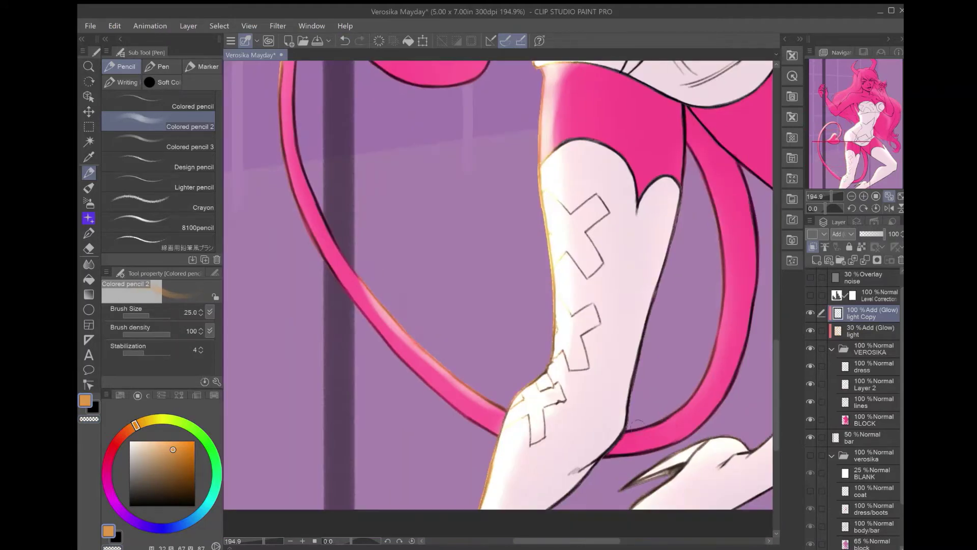
mouse_move(715, 175)
left_mouse_down()
mouse_move(657, 433)
mouse_move(620, 439)
left_mouse_up()
- Add rim light to the bent leg along the upper thigh, knee and calf of the boot
scroll(561, 371, "up", 2)
scroll(561, 371, "right", 6)
left_click_drag(626, 251, 532, 131)
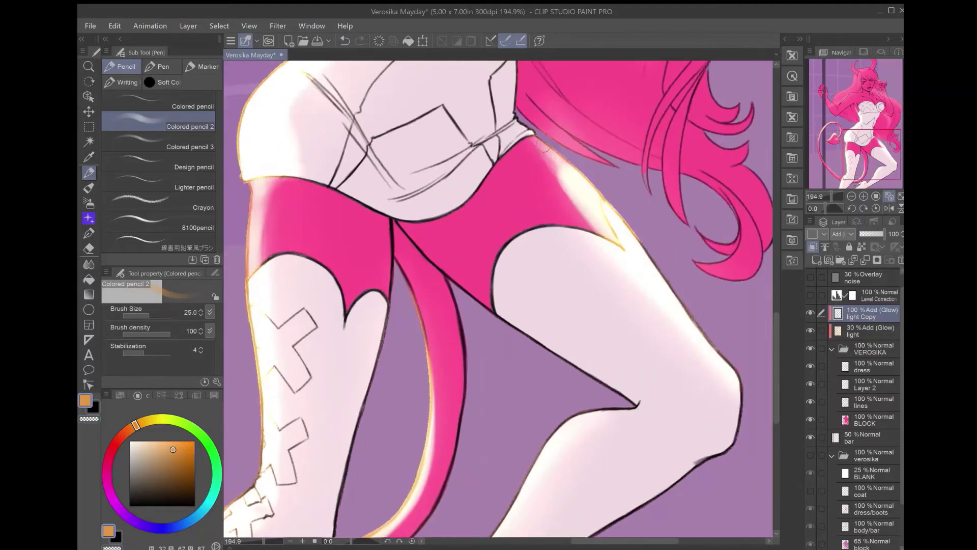
left_click_drag(572, 201, 527, 128)
scroll(589, 257, "down", 1)
scroll(589, 257, "right", 1)
left_click_drag(532, 165, 646, 321)
left_click_drag(629, 302, 652, 392)
left_click_drag(547, 346, 466, 373)
- Highlight the edges of both horns and the crown of the hair with a size 15 brush
scroll(509, 306, "up", 5)
left_click_drag(552, 173, 519, 209)
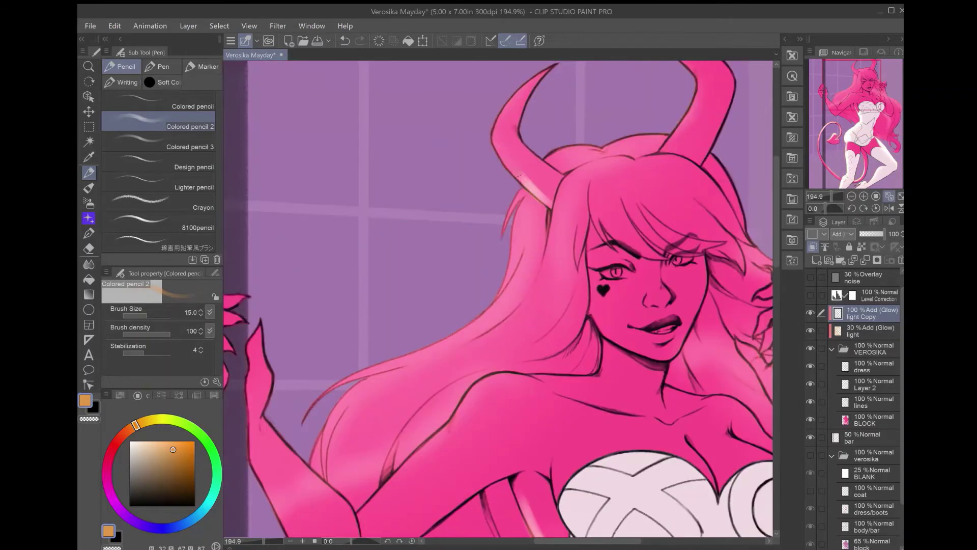
scroll(560, 255, "up", 2)
key("bracketleft")
key("bracketleft")
key("bracketleft")
left_click_drag(584, 142, 523, 227)
mouse_move(730, 156)
left_mouse_down()
mouse_move(709, 223)
mouse_move(580, 232)
mouse_move(577, 331)
left_mouse_up()
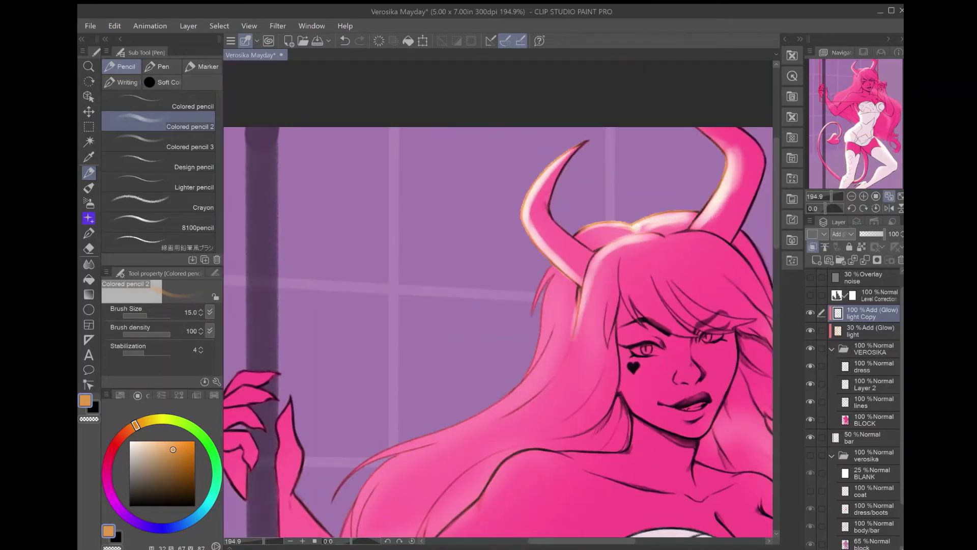
- Paint glowing edges and streaks down the long hair falling on the pole side of the head
mouse_move(590, 230)
left_mouse_down()
mouse_move(539, 351)
mouse_move(489, 415)
left_mouse_up()
scroll(509, 305, "down", 2)
scroll(508, 306, "left", 3)
left_click_drag(593, 326, 447, 402)
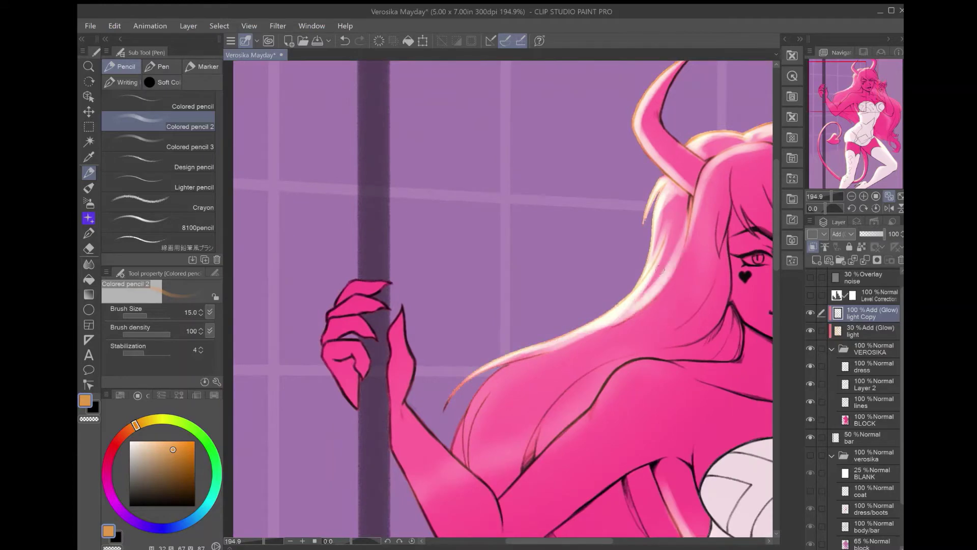
left_click_drag(651, 213, 572, 341)
mouse_move(712, 206)
left_mouse_down()
mouse_move(659, 308)
mouse_move(690, 310)
left_mouse_up()
mouse_move(692, 194)
left_mouse_down()
mouse_move(661, 265)
mouse_move(657, 219)
left_mouse_up()
scroll(636, 229, "right", 3)
left_click_drag(639, 177, 608, 250)
scroll(611, 229, "right", 3)
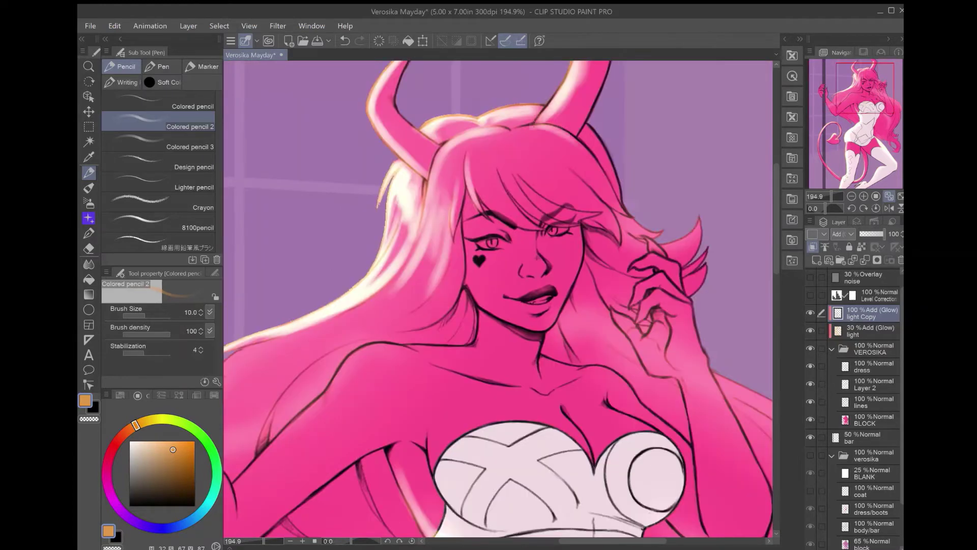
- Add thin highlights to the hair behind the far horn and the flicked tips near the raised hand
key("bracketleft")
key("bracketleft")
mouse_move(601, 153)
left_mouse_down()
mouse_move(516, 131)
mouse_move(545, 104)
left_mouse_up()
left_click_drag(585, 125, 652, 227)
scroll(653, 233, "right", 3)
left_click_drag(651, 188, 624, 222)
- Outline the raised hand's fingers, wrist and forearm edge with fine orange light using a size 7 brush
scroll(636, 203, "up", 2)
key("bracketleft")
key("bracketleft")
left_click_drag(656, 340, 586, 395)
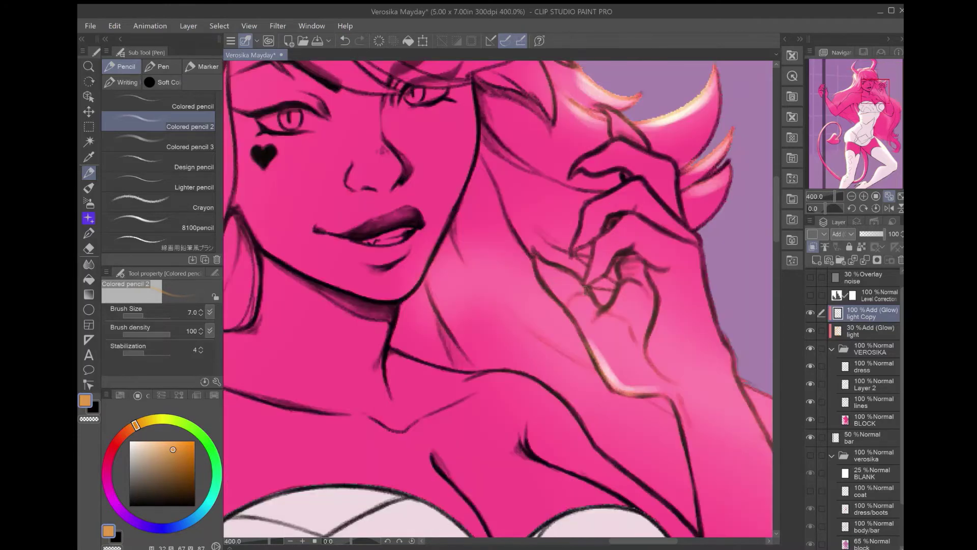
left_click_drag(626, 212, 544, 290)
left_click_drag(626, 184, 583, 164)
left_click_drag(650, 101, 600, 148)
left_click_drag(668, 160, 598, 152)
left_click_drag(712, 239, 690, 313)
left_click_drag(700, 178, 664, 242)
scroll(662, 244, "down", 3)
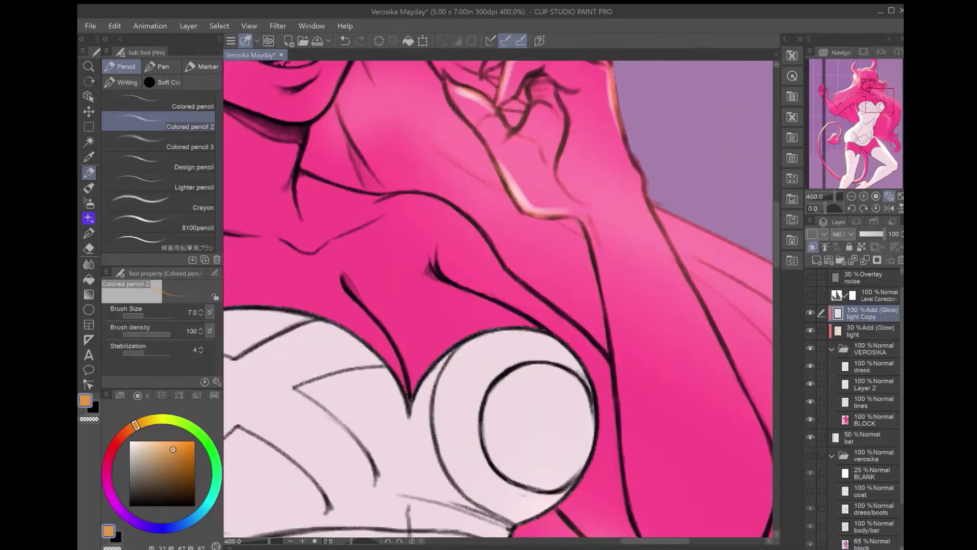
- Enlarge the brush and paint glow on the shoulder of the arm reaching for the pole
scroll(509, 254, "up", 1)
scroll(509, 254, "left", 5)
key("bracketright")
key("bracketright")
key("bracketright")
key("bracketright")
key("bracketright")
key("bracketright")
mouse_move(461, 341)
left_mouse_down()
mouse_move(517, 258)
mouse_move(631, 234)
mouse_move(516, 380)
left_mouse_up()
scroll(518, 258, "up", 5)
key("bracketleft")
key("bracketleft")
key("bracketleft")
mouse_move(633, 288)
left_mouse_down()
mouse_move(438, 468)
mouse_move(565, 364)
left_mouse_up()
left_click_drag(713, 203, 646, 303)
- Highlight the upper edges of the pole-holding arm's upper arm and forearm down to the elbow crease
scroll(560, 305, "left", 3)
scroll(499, 300, "left", 1)
left_click_drag(621, 203, 450, 379)
left_click_drag(636, 224, 453, 404)
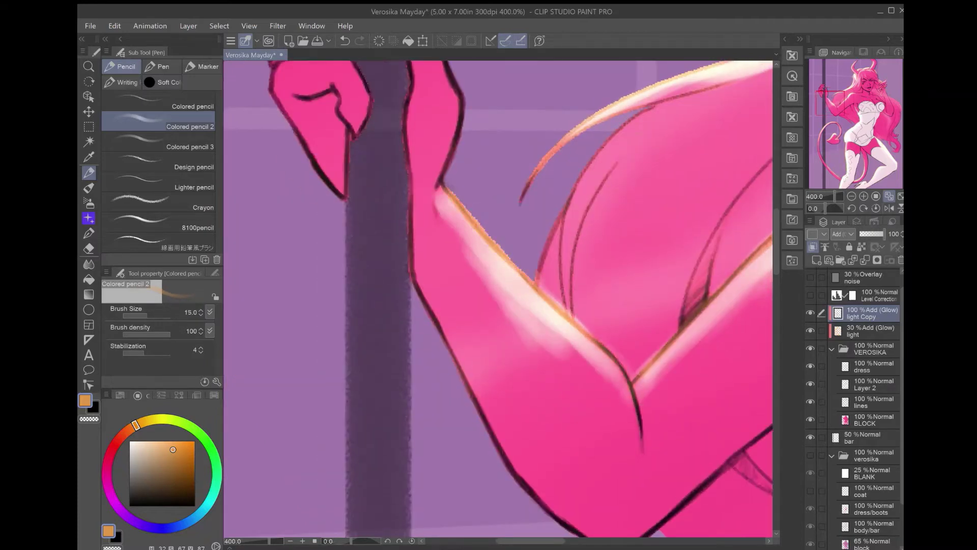
left_click_drag(677, 109, 539, 313)
- Add fine rim light to the thumb, palm edge and fingers of the hand gripping the pole with a size 8 brush
key("bracketleft")
key("bracketleft")
scroll(499, 300, "up", 2)
scroll(499, 300, "left", 4)
scroll(498, 300, "up", 1)
scroll(499, 301, "left", 1)
scroll(499, 300, "up", 2)
scroll(498, 300, "left", 2)
left_click_drag(549, 437, 499, 356)
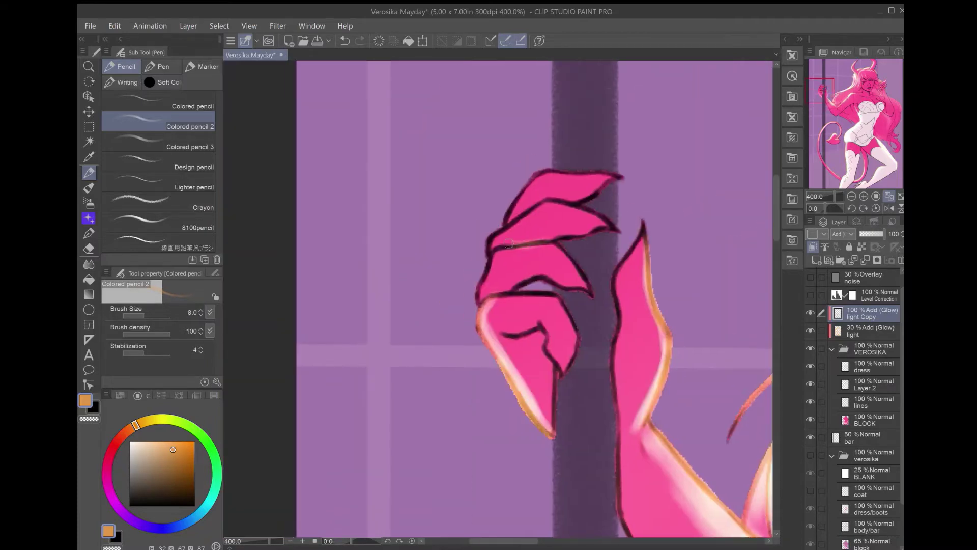
left_click_drag(478, 306, 555, 199)
left_click_drag(488, 239, 611, 173)
- Hide the 30% light layer, then reselect the light Copy layer with Colored pencil 2
left_click(536, 291, "alt")
key("p")
left_click(535, 291, "ctrl+shift")
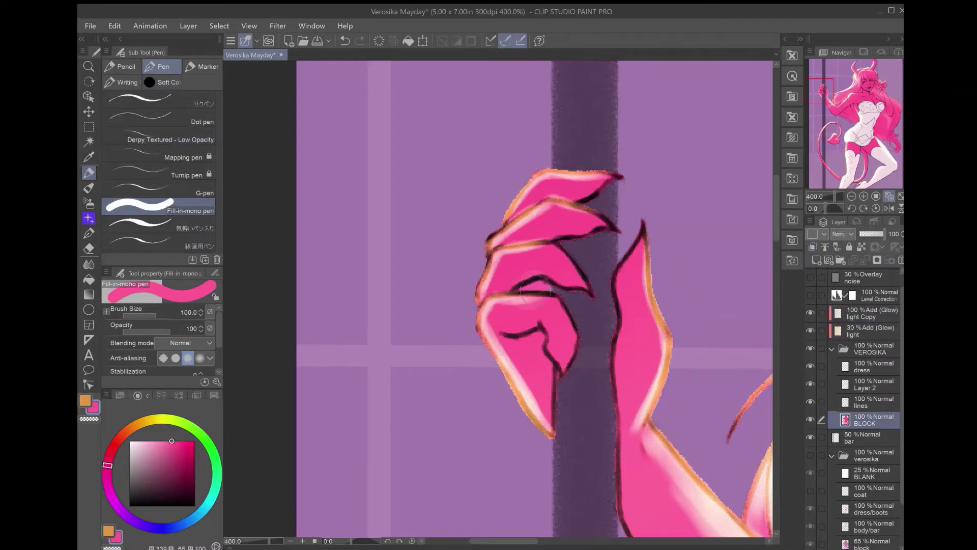
left_click(810, 330)
left_click(810, 330)
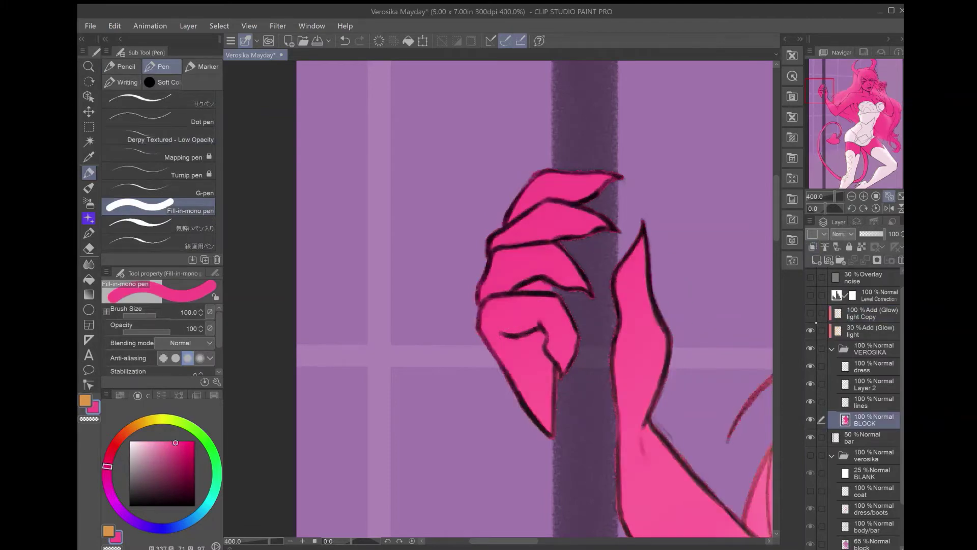
left_click(810, 331)
key("ctrl+0")
left_click(508, 300, "ctrl+shift")
key("p")
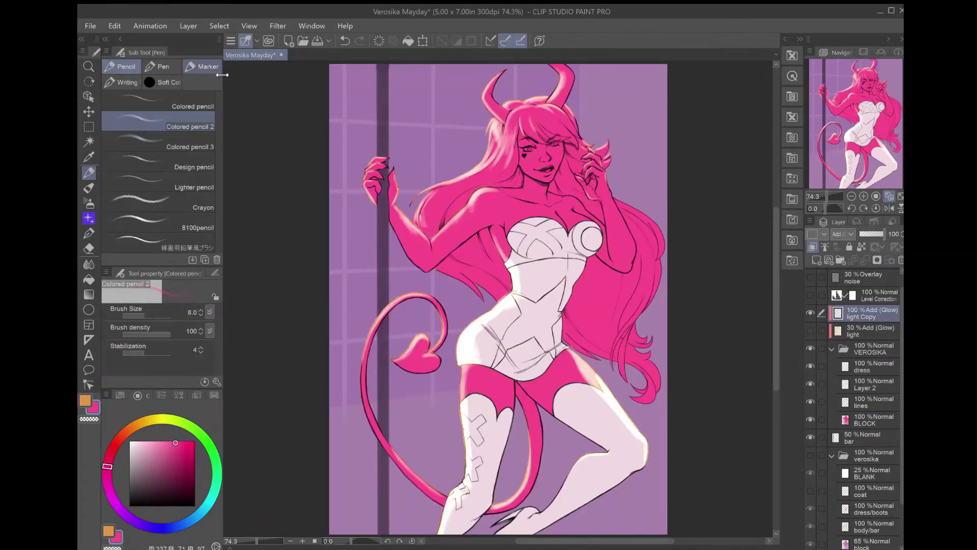
- Paint glow on the underside of the dress's bust cup, the cleavage and the side of the neck
scroll(525, 246, "up", 5)
mouse_move(460, 271)
left_mouse_down()
mouse_move(402, 214)
mouse_move(461, 283)
left_mouse_up()
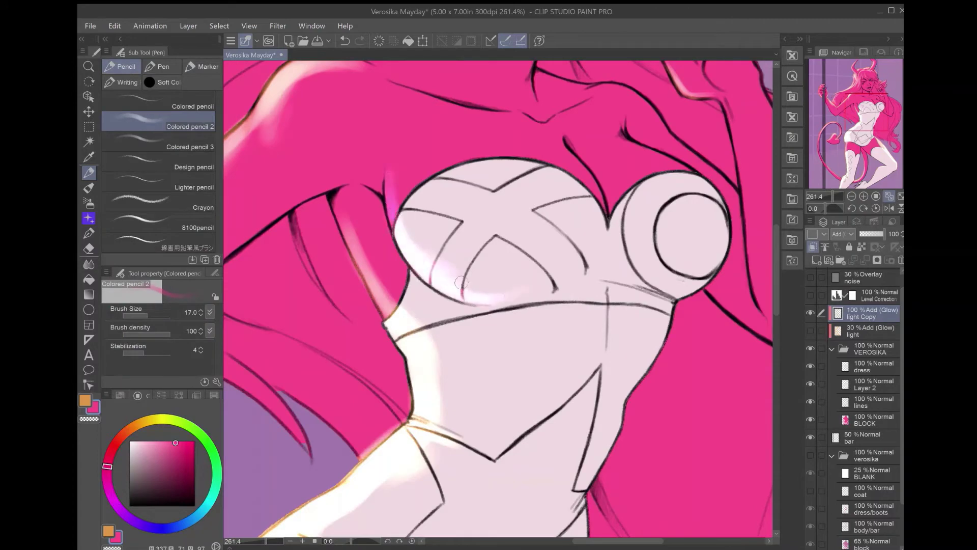
mouse_move(621, 177)
left_mouse_down()
mouse_move(672, 249)
mouse_move(722, 356)
mouse_move(667, 239)
mouse_move(718, 417)
left_mouse_up()
key("b")
key("x")
key("p")
left_click_drag(560, 188, 552, 252)
left_click_drag(488, 264, 611, 295)
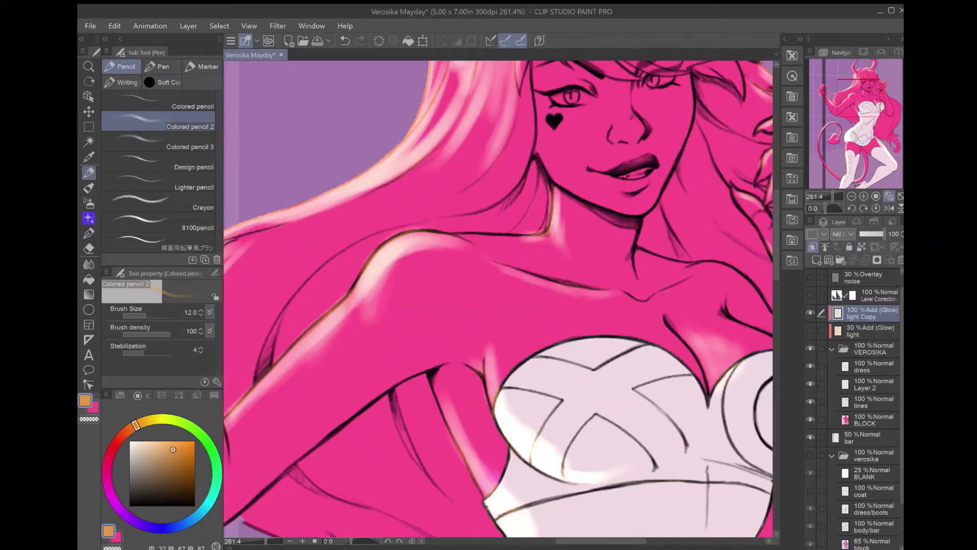
- Tilt the canvas and add highlights to the bangs and the edge of the face with a size 17 brush
key("bracketright")
key("bracketright")
key("bracketright")
left_click_drag(610, 153, 560, 102)
left_click_drag(532, 229, 541, 325)
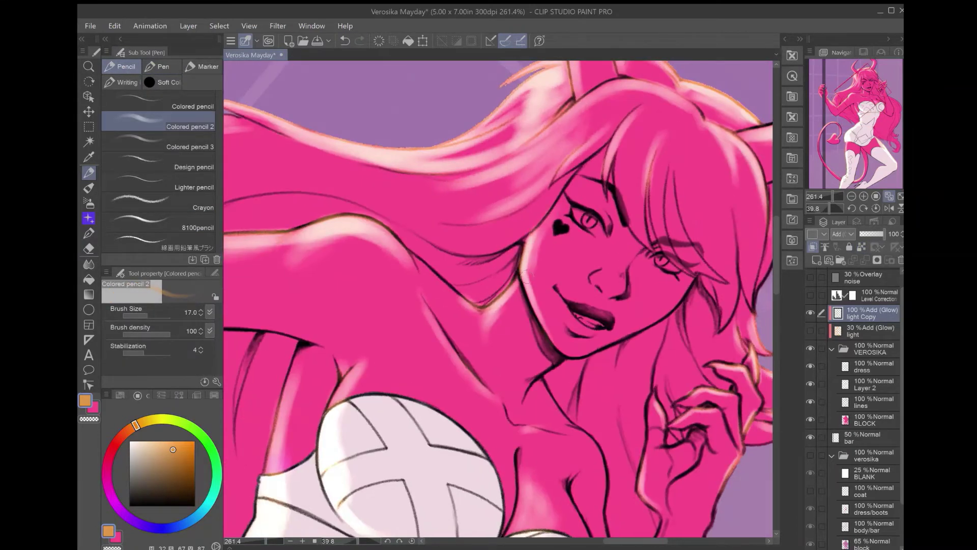
- Paint glow on the cheek and refine small highlights around the eyes, brow and lips with a finer brush
left_click_drag(557, 201, 539, 288)
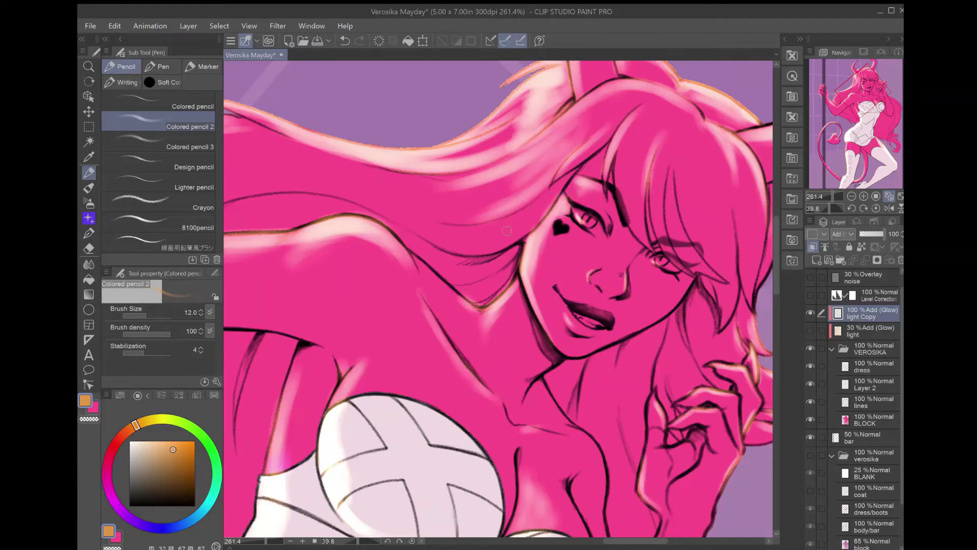
key("bracketleft")
key("bracketleft")
left_click_drag(498, 298, 492, 308)
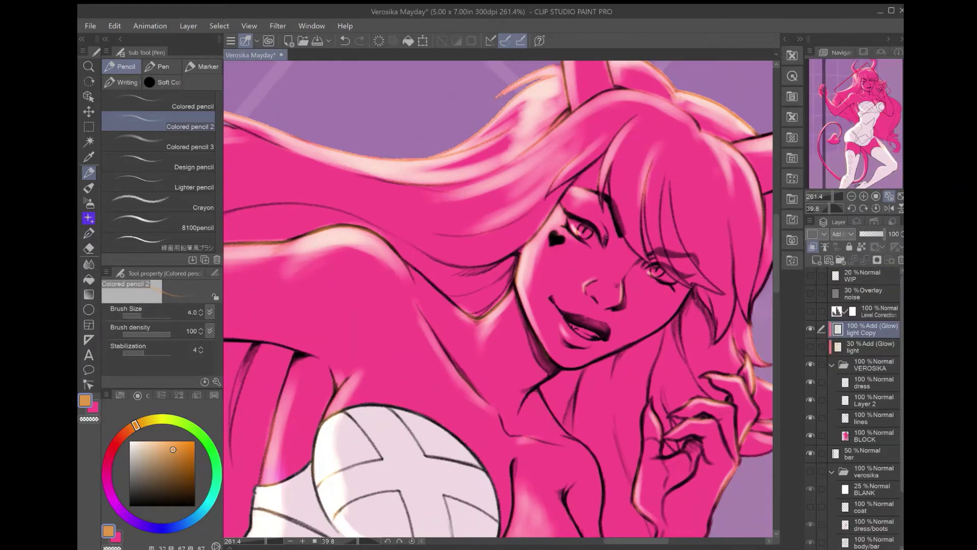
scroll(564, 204, "up", 4)
key("bracketright")
key("bracketright")
key("bracketright")
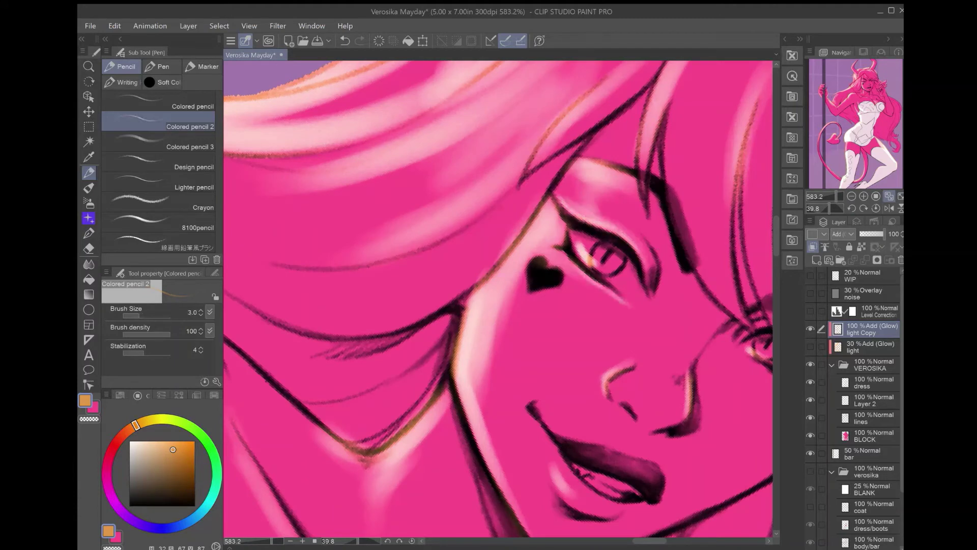
- Paint and soften a glow highlight on the cheek below the far eye on the light Copy layer
left_click_drag(557, 249, 445, 187)
mouse_move(619, 299)
left_mouse_down()
mouse_move(661, 326)
mouse_move(649, 315)
mouse_move(626, 351)
mouse_move(648, 325)
left_mouse_up()
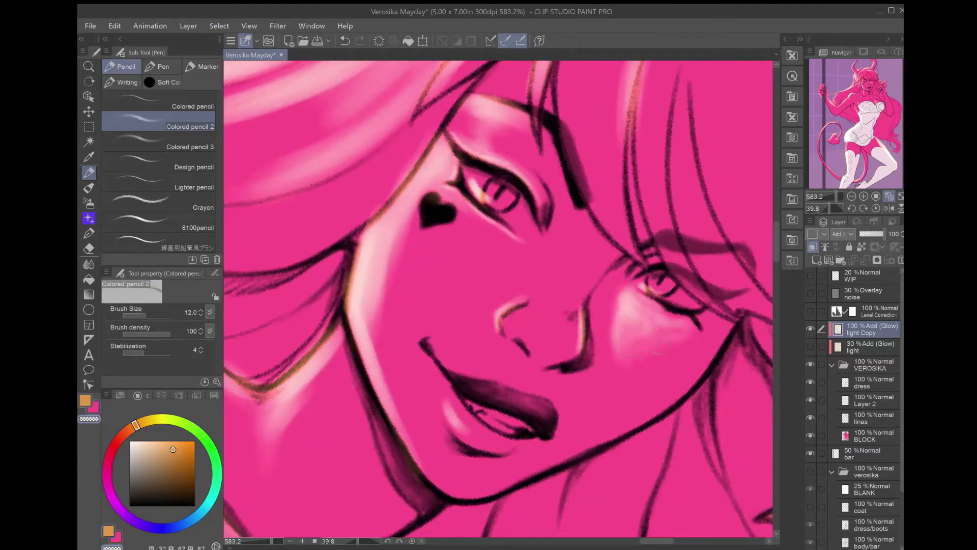
key("ctrl+0")
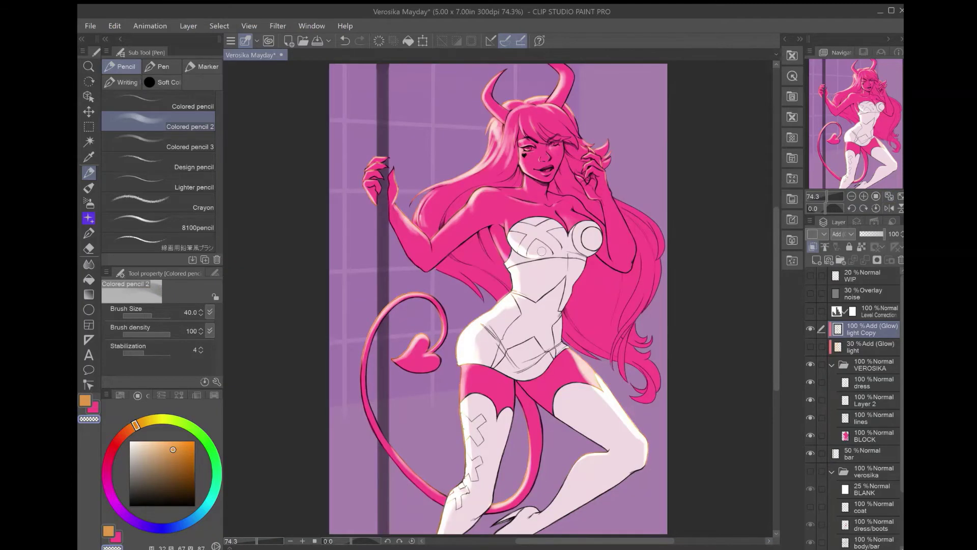
- Add thin orange glow highlights along the edge of the raised forearm beside the hair
key("c")
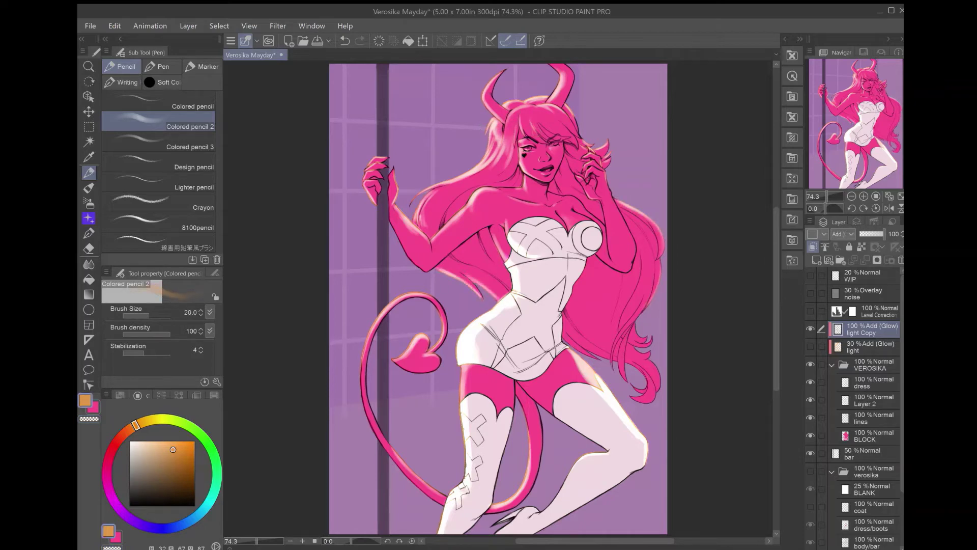
scroll(621, 209, "up", 5)
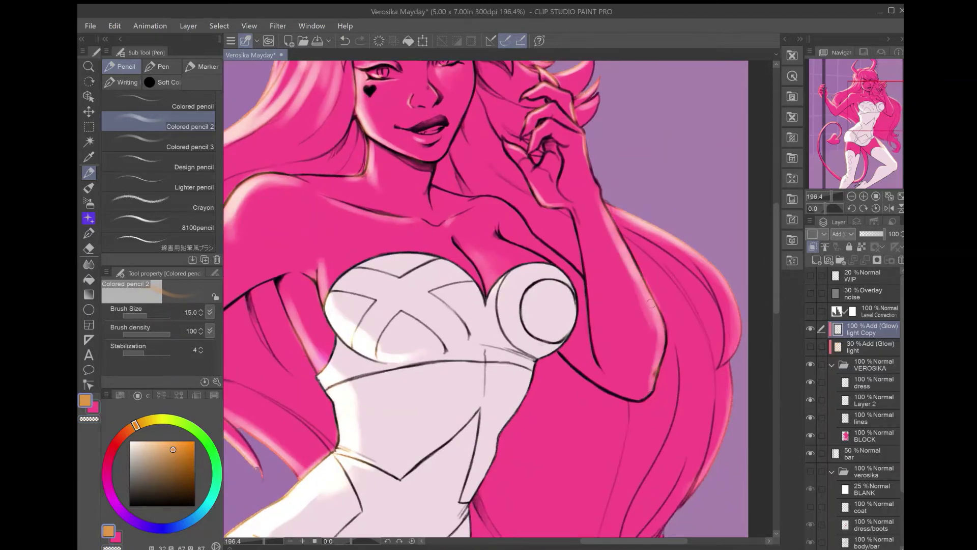
key("ctrl+0")
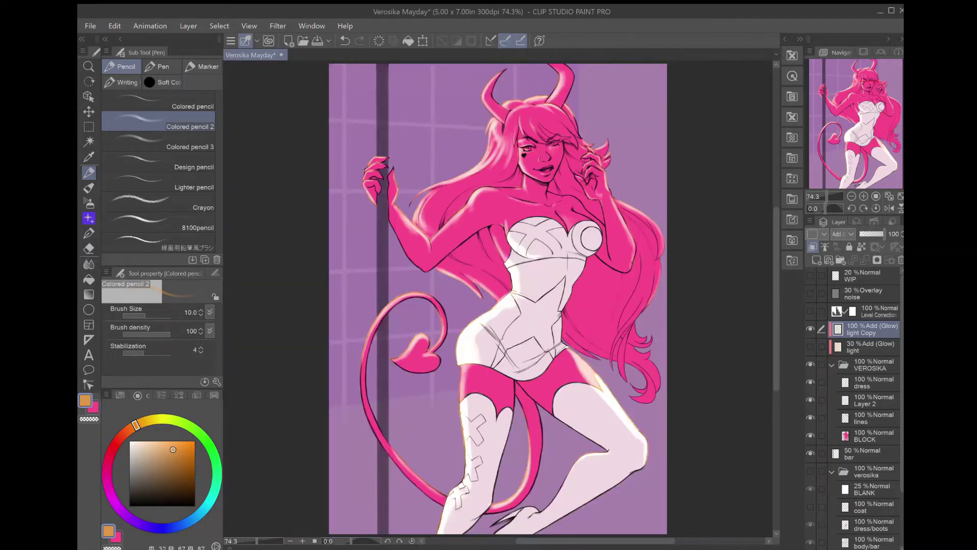
- Duplicate the light Copy layer and airbrush a broad orange glow over the figure's lit edges with the Soft airbrush
key("ctrl+shift+d")
key("b")
mouse_move(366, 162)
left_mouse_down()
mouse_move(437, 306)
mouse_move(519, 316)
mouse_move(474, 474)
mouse_move(446, 505)
mouse_move(374, 356)
mouse_move(524, 448)
mouse_move(580, 366)
mouse_move(618, 151)
mouse_move(615, 204)
mouse_move(634, 285)
mouse_move(608, 305)
mouse_move(595, 270)
mouse_move(641, 397)
left_mouse_up()
key("bracketright")
key("bracketright")
key("bracketright")
key("bracketleft")
key("bracketleft")
key("bracketleft")
key("bracketleft")
key("bracketleft")
key("bracketleft")
key("bracketleft")
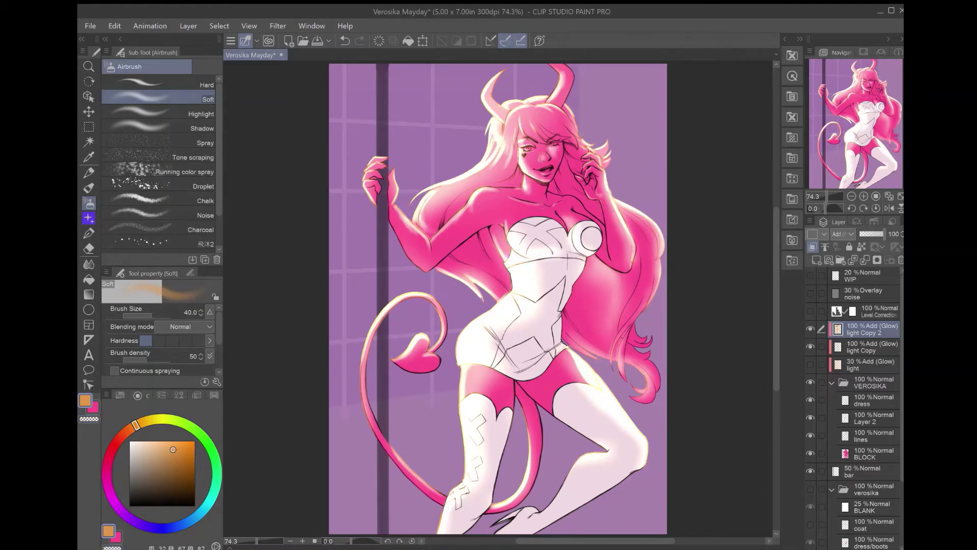
- Refine the airbrushed glow around the shoulder and hair, and lower the duplicated glow layer's opacity to 35%
left_click_drag(488, 193, 423, 244)
key("bracketright")
key("bracketright")
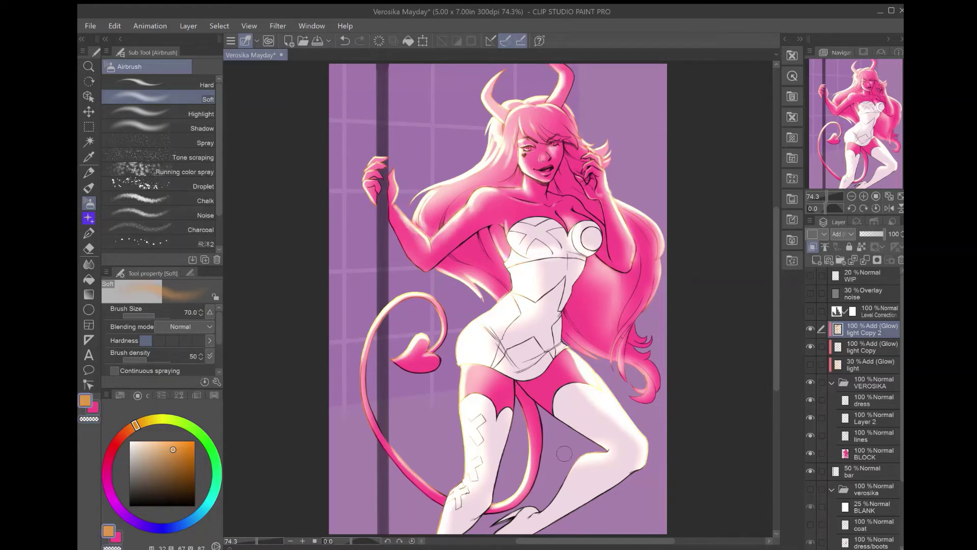
key("bracketleft")
key("bracketleft")
key("bracketleft")
key("bracketleft")
key("c")
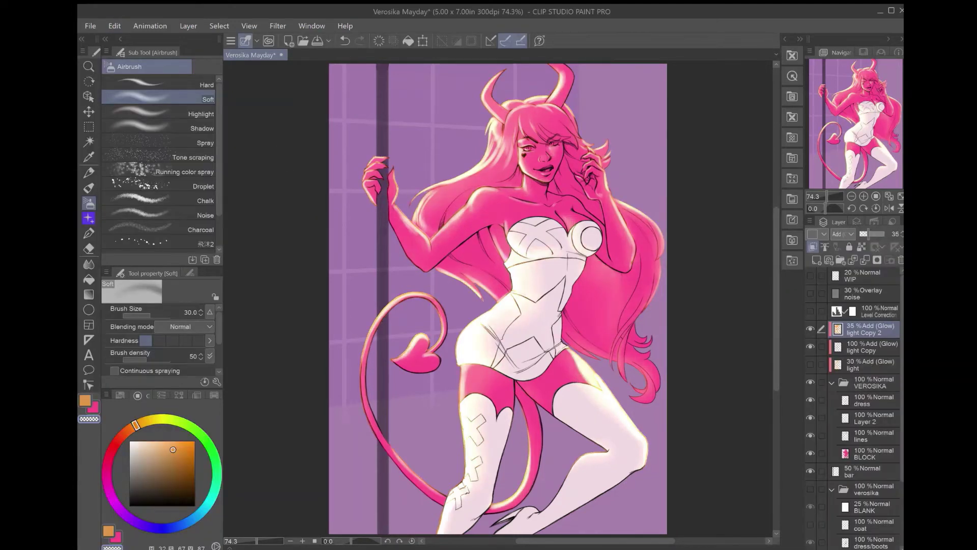
- Replace the 30% light layer with a Multiply layer above the VEROSIKA folder, filled with magenta-purple over the figure
key("ctrl+shift+n")
key("c")
left_click_drag(842, 387, 842, 387)
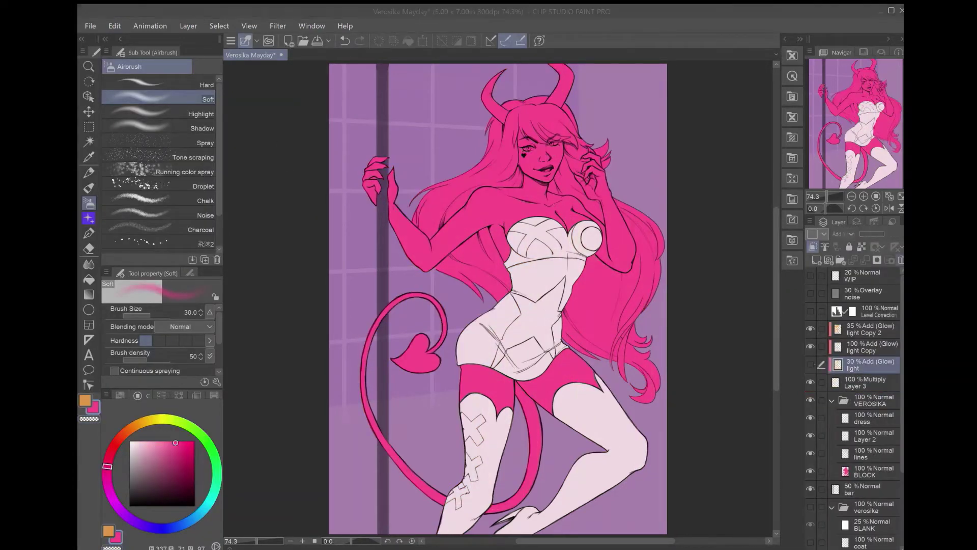
key("g")
left_click(509, 305)
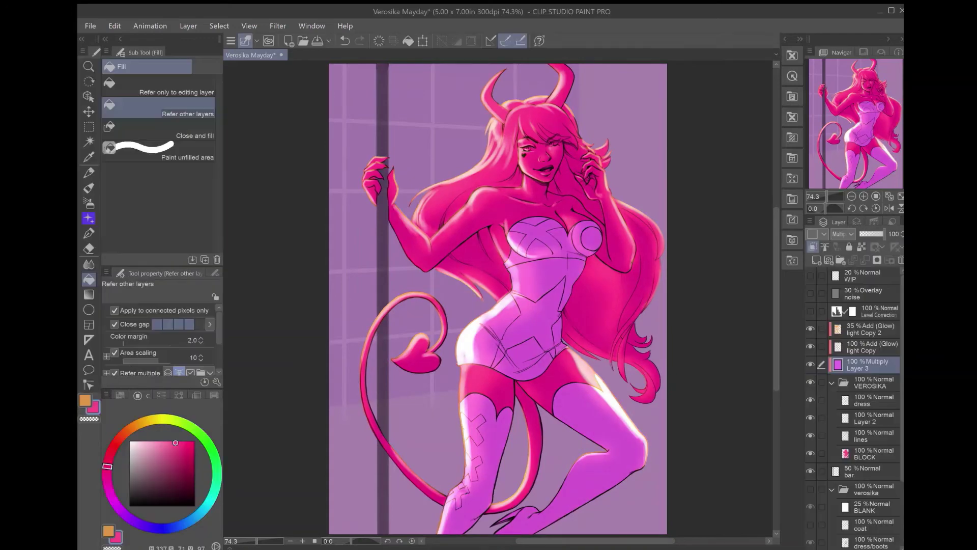
- Erase the Multiply shadow from the lit side of the bust and chest using Colored pencil 2 at size 40
key("p")
scroll(580, 226, "up", 5)
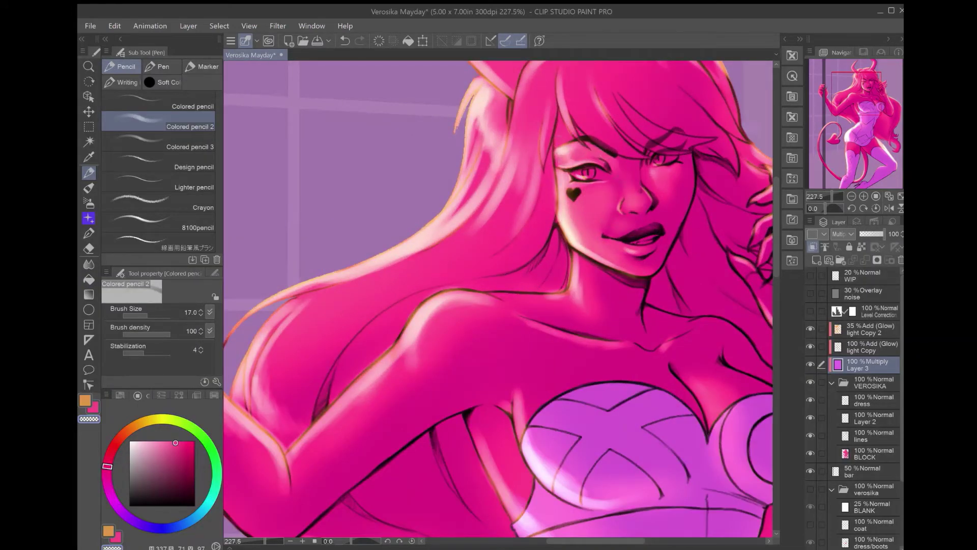
key("bracketright")
key("bracketright")
key("bracketright")
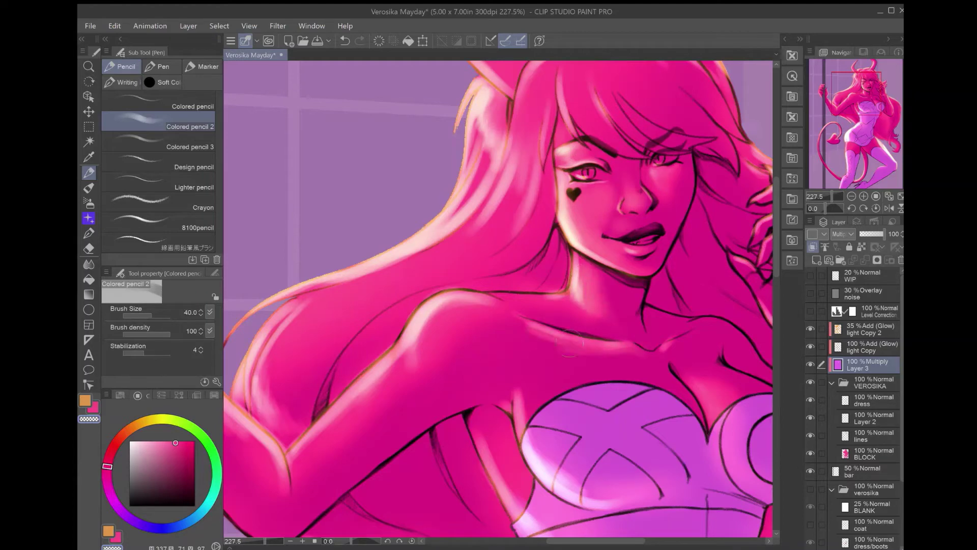
mouse_move(540, 346)
left_mouse_down()
mouse_move(570, 458)
mouse_move(621, 377)
mouse_move(546, 434)
left_mouse_up()
left_click_drag(413, 301, 499, 351)
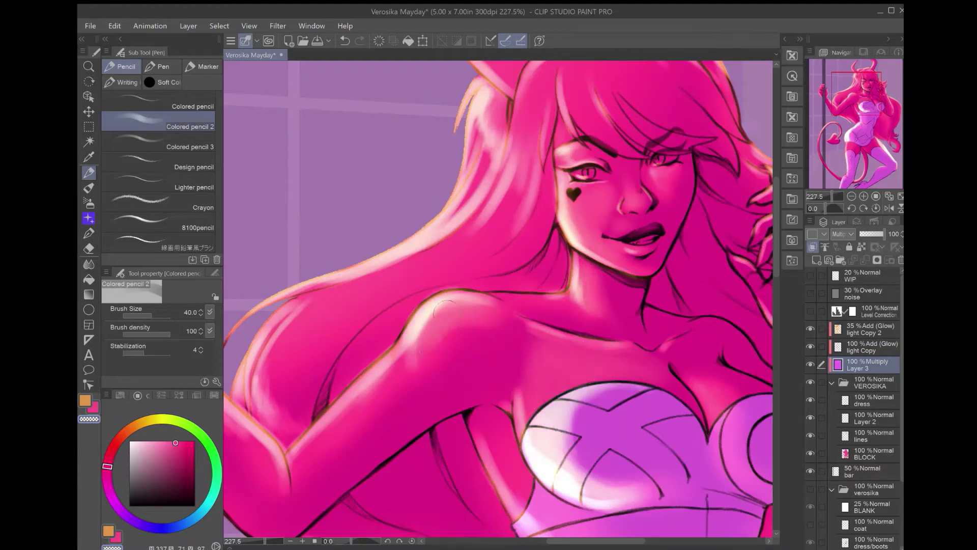
- Erase the shadow over the near shoulder, collarbone and neck with soft strokes
left_click_drag(433, 315, 534, 346)
left_click_drag(498, 306, 573, 295)
key("bracketleft")
key("bracketleft")
key("bracketleft")
left_click_drag(560, 330, 655, 269)
left_click_drag(407, 284, 509, 397)
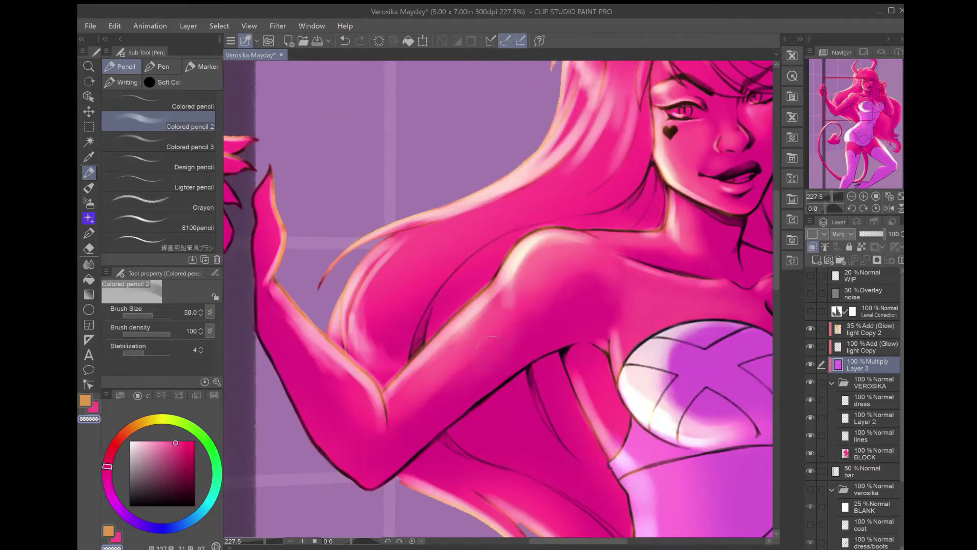
- Erase the shadow along the arm holding the pole, from the upper arm through the elbow to the hand
left_click_drag(458, 306, 626, 265)
key("bracketright")
left_click_drag(631, 341, 530, 407)
left_click_drag(447, 264, 540, 407)
left_click_drag(442, 140, 437, 235)
mouse_move(356, 153)
left_mouse_down()
mouse_move(402, 239)
mouse_move(379, 185)
left_mouse_up()
left_click_drag(585, 356, 341, 214)
key("bracketleft")
mouse_move(509, 199)
left_mouse_down()
mouse_move(565, 375)
mouse_move(465, 452)
left_mouse_up()
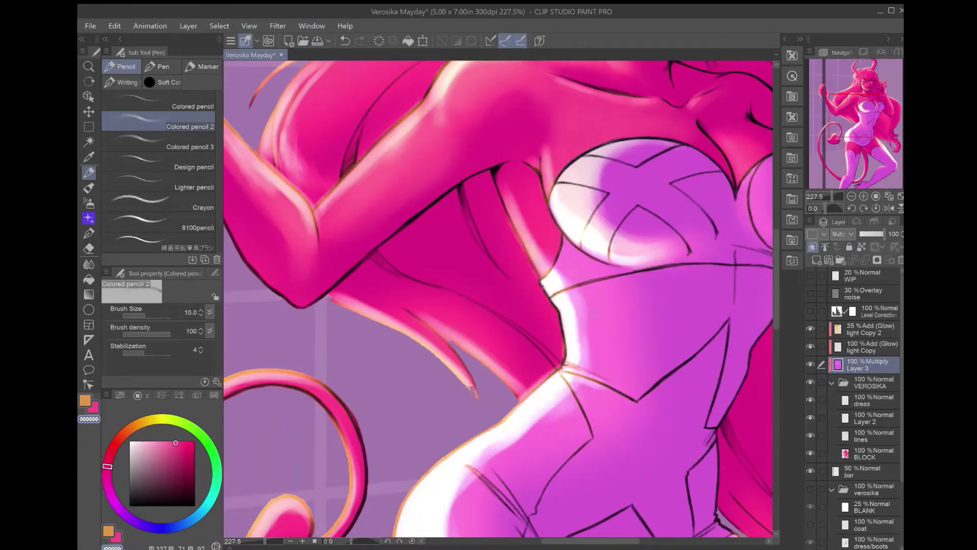
- Erase the shadow from the lit side of the dress's waist with a size 40 brush
key("bracketright")
key("bracketright")
key("bracketright")
left_click_drag(630, 290, 570, 376)
left_click_drag(636, 265, 520, 429)
left_click_drag(601, 379, 481, 458)
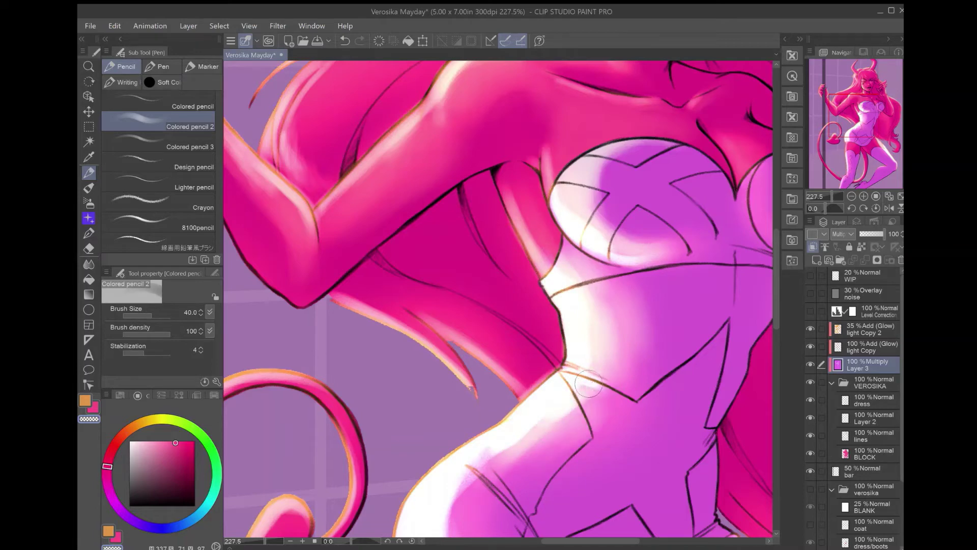
- Extend the erased light area from the waist down across the outer hip of the dress
left_click_drag(636, 376, 577, 407)
left_click_drag(509, 366, 535, 178)
left_click_drag(458, 275, 514, 402)
mouse_move(557, 344)
left_mouse_down()
mouse_move(486, 417)
mouse_move(458, 407)
left_mouse_up()
- Refine the light's edge around the hip crease of the dress with a size 12 brush
key("bracketleft")
key("bracketleft")
key("bracketleft")
key("bracketleft")
key("bracketleft")
key("bracketleft")
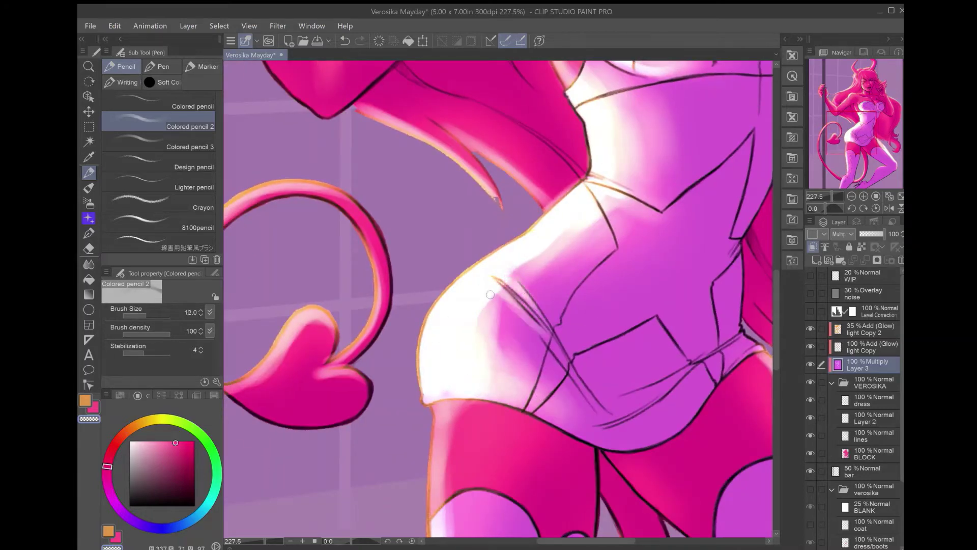
left_click_drag(490, 294, 509, 308)
left_click_drag(555, 254, 504, 316)
left_click_drag(509, 356, 534, 183)
- Erase the shadow along the outer thigh and stocking top of the straight leg with a size 40 brush
key("bracketright")
key("bracketright")
key("bracketright")
key("bracketright")
left_click_drag(509, 213, 514, 504)
left_click_drag(544, 213, 531, 447)
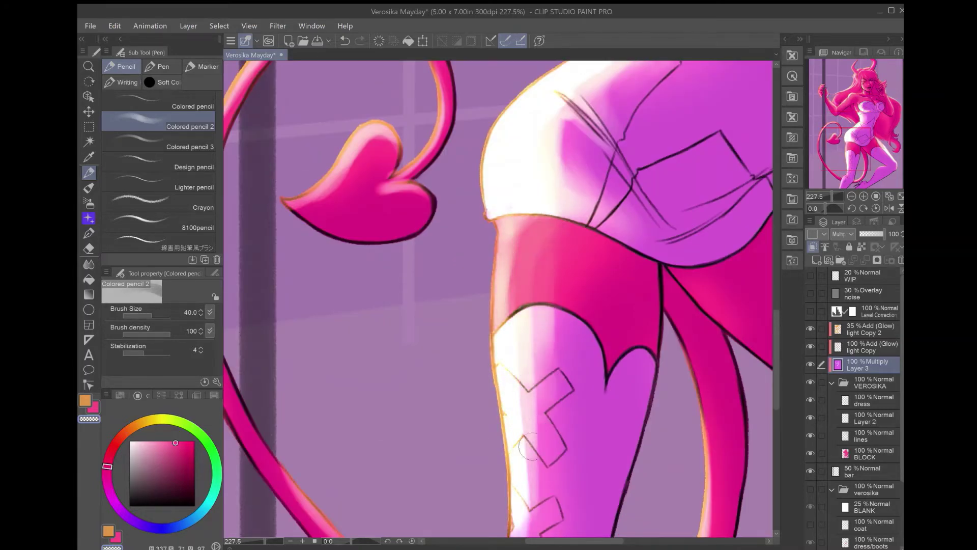
left_click_drag(554, 326, 516, 483)
- Continue erasing the shadow down the outer edge of the straight leg's stocking to the ankle
scroll(532, 447, "down", 5)
left_click_drag(580, 163, 539, 366)
left_click_drag(585, 97, 509, 392)
scroll(509, 391, "down", 5)
left_click_drag(565, 234, 530, 305)
scroll(618, 307, "down", 3)
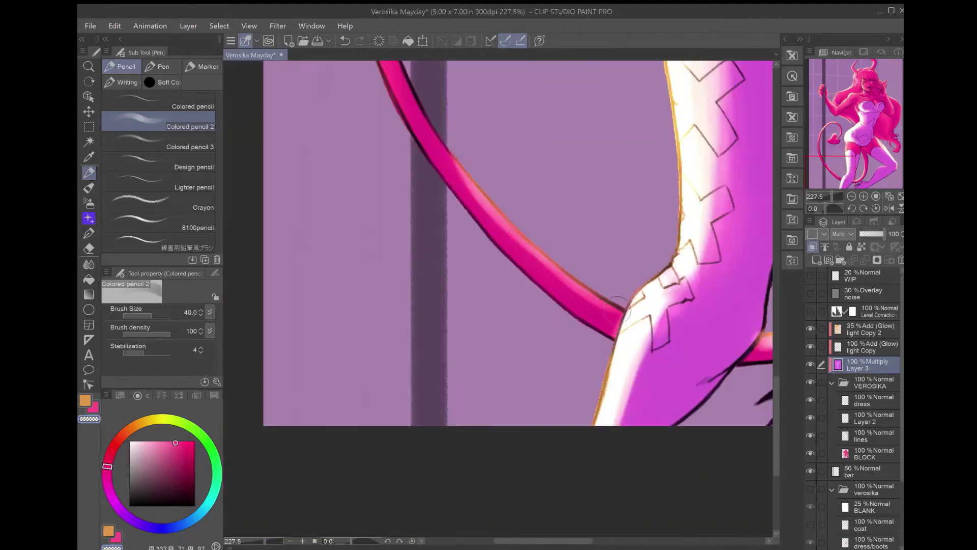
- Erase the shadow along the lit upper edge of the curved tail
left_click_drag(617, 308, 473, 188)
left_click_drag(474, 188, 566, 534)
left_click_drag(656, 204, 631, 268)
left_click_drag(614, 66, 469, 356)
scroll(468, 356, "up", 5)
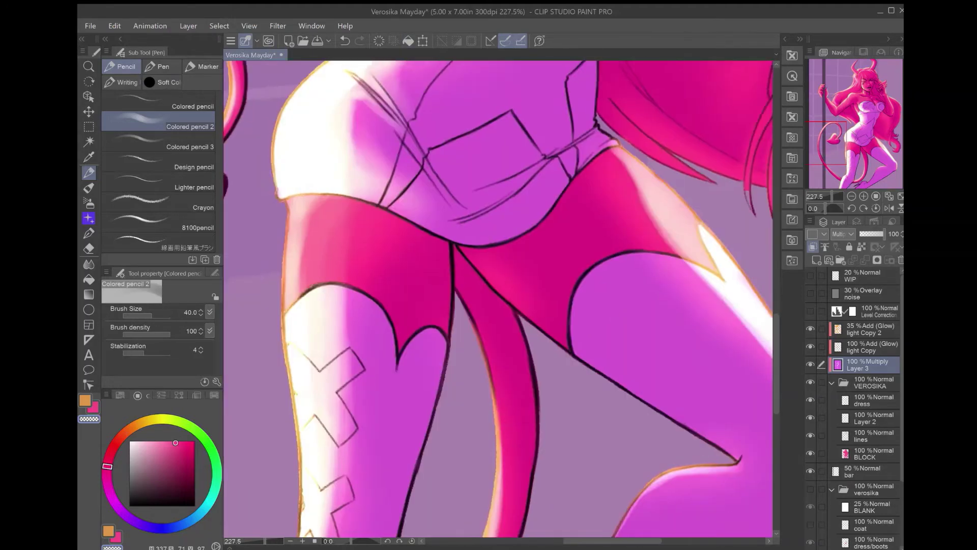
- Erase the shadow along the curled hair ends beside the bent leg with a size 12 brush
scroll(509, 356, "down", 3)
scroll(544, 204, "up", 3)
left_click_drag(687, 275, 574, 154)
scroll(574, 153, "up", 6)
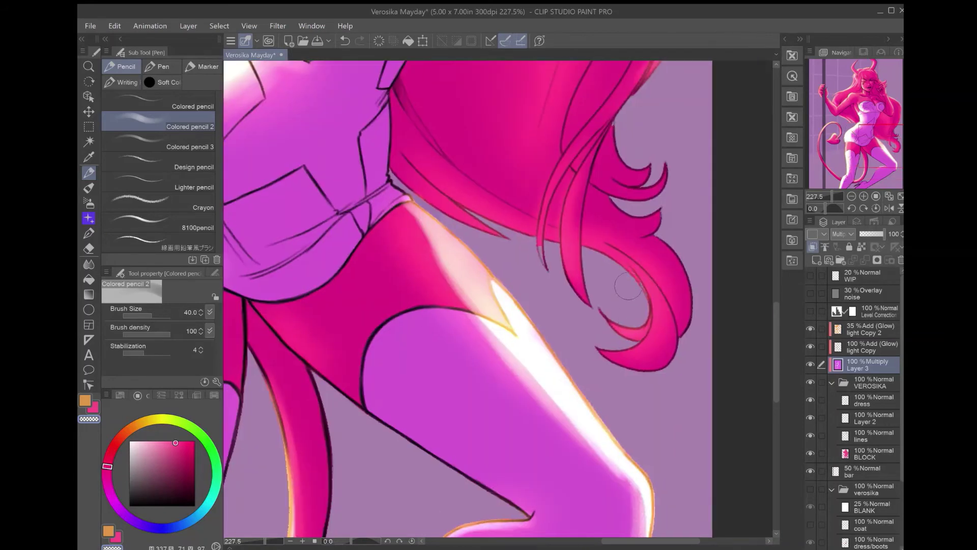
key("bracketleft")
key("bracketleft")
key("bracketleft")
left_click_drag(585, 274, 565, 102)
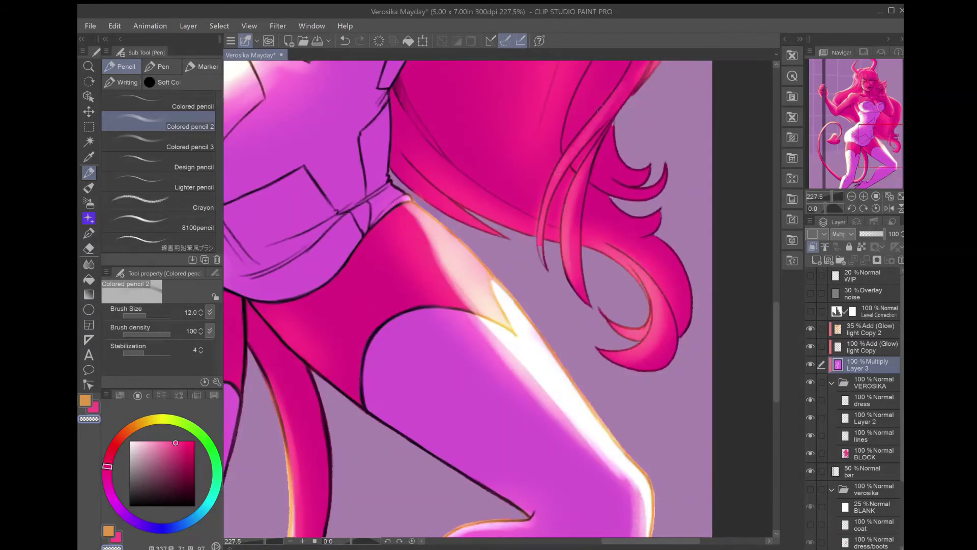
scroll(468, 300, "up", 3)
left_click_drag(626, 244, 605, 104)
- Paint thin orange glow highlights on the hanging hair locks in the light Copy layer using Colored pencil 2
left_click(865, 347)
left_click_drag(554, 476, 534, 368)
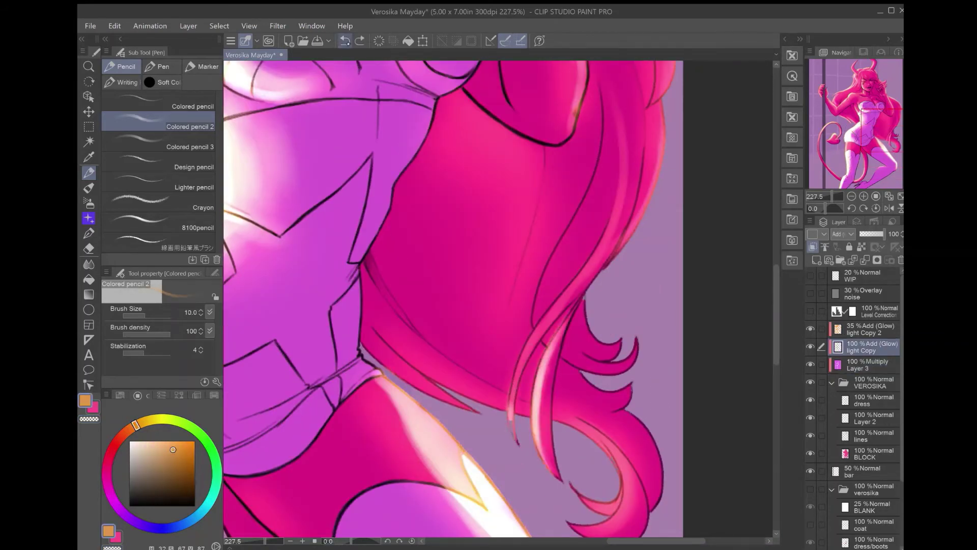
key("p")
left_click(516, 416, "alt")
left_click(518, 425, "ctrl+shift")
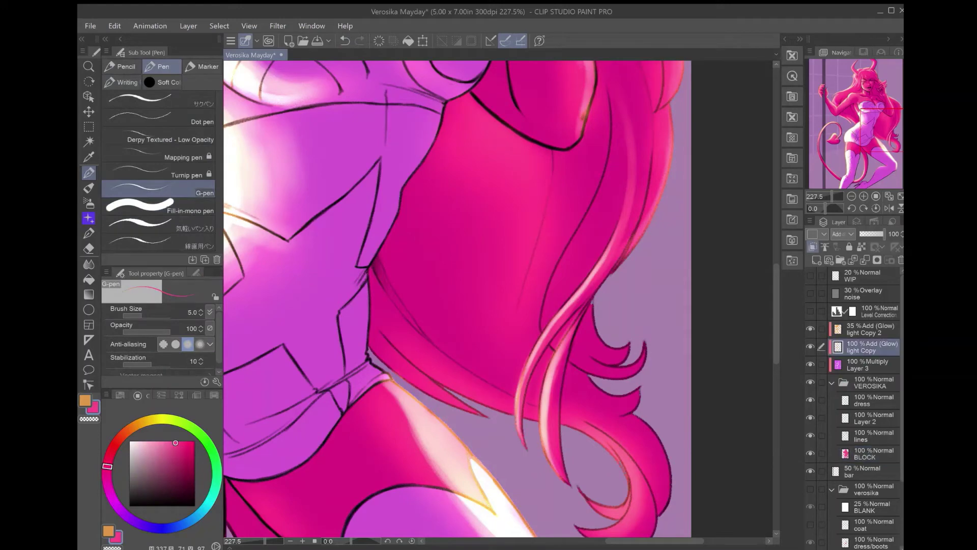
key("p")
left_click(525, 439, "alt")
left_click_drag(585, 321, 641, 148)
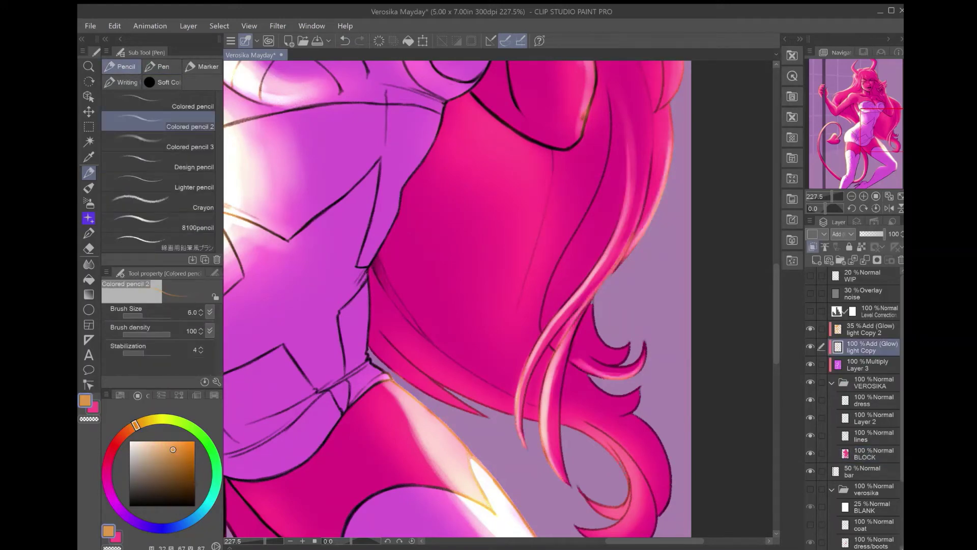
- Extend the glow highlights up the long hair edge beside the raised arm
scroll(457, 300, "up", 3)
left_click_drag(610, 330, 631, 239)
left_click_drag(333, 97, 463, 300)
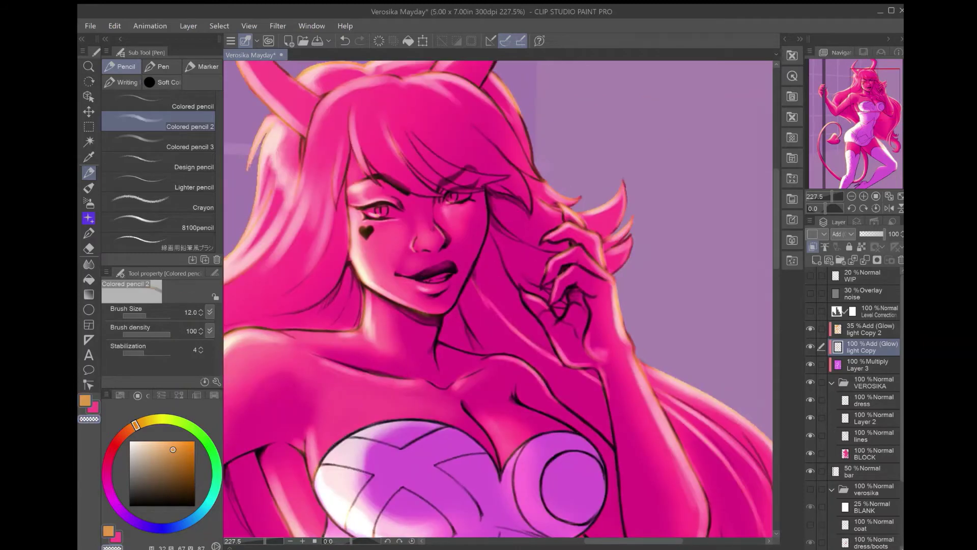
- Erase the shadow on the Multiply layer along the raised hand's fingers and the nearby hair
left_click(865, 364)
left_click_drag(623, 189, 595, 216)
left_click_drag(533, 88, 458, 168)
left_click_drag(356, 254, 468, 247)
left_click_drag(573, 149, 502, 193)
left_click_drag(562, 149, 478, 199)
left_click_drag(589, 169, 510, 233)
- Erase the shadow from the horns and upper hair, enlarging the brush to size 30 for the broader areas
mouse_move(464, 79)
left_mouse_down()
mouse_move(587, 223)
mouse_move(549, 356)
mouse_move(468, 448)
left_mouse_up()
left_click_drag(529, 306, 428, 432)
left_click_drag(544, 255, 478, 197)
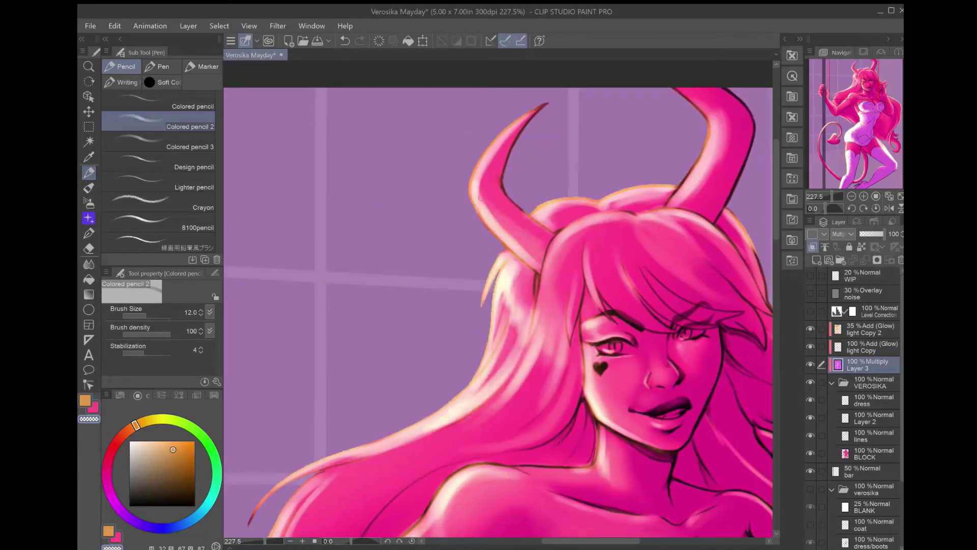
scroll(484, 92, "up", 2)
key("bracketright")
key("bracketright")
key("bracketright")
key("bracketright")
key("bracketright")
scroll(562, 198, "down", 6)
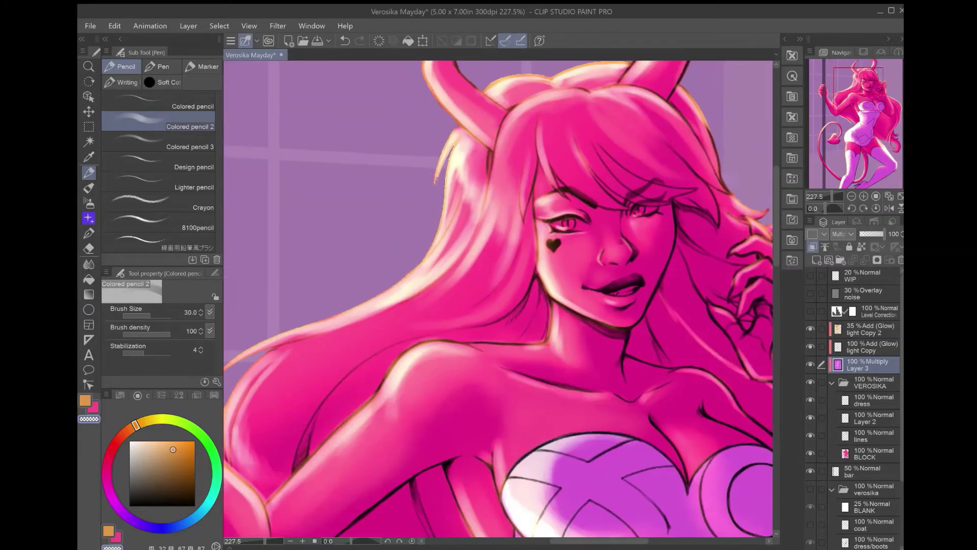
- Erase shadow along the hair strands below the pole arm's elbow with a size 15 brush
scroll(563, 199, "down", 5)
key("bracketleft")
key("bracketleft")
key("bracketleft")
left_click_drag(565, 300, 458, 387)
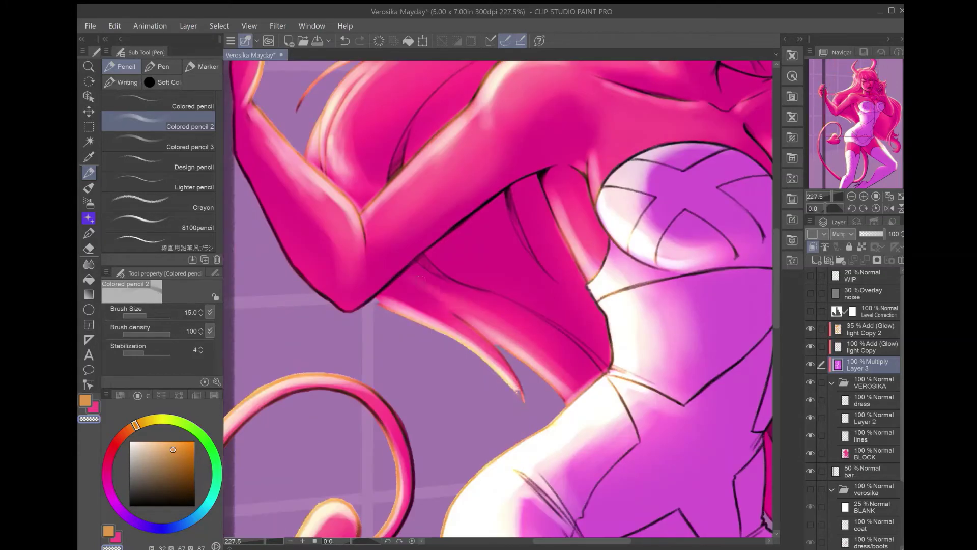
left_click_drag(559, 270, 448, 316)
left_click_drag(658, 260, 423, 219)
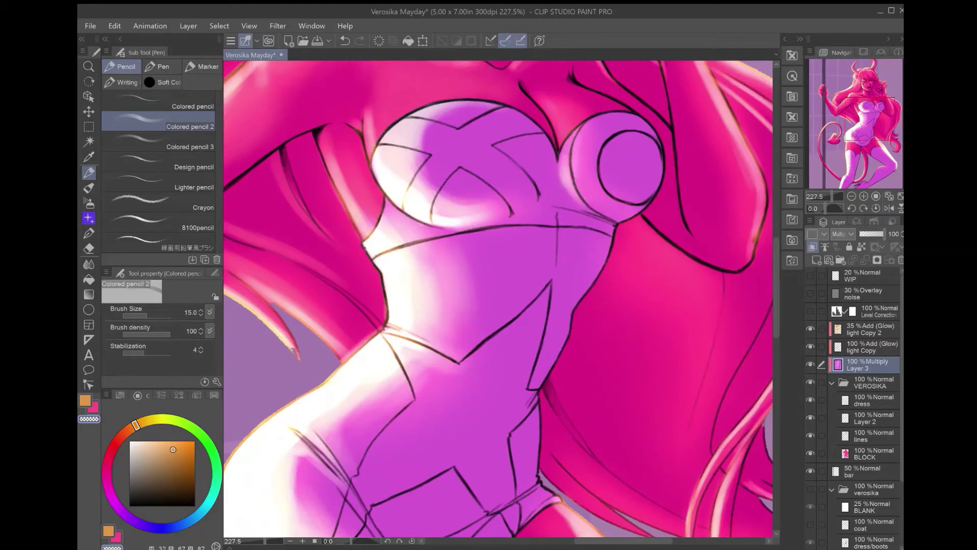
- Erase a thin rim of shadow along the far side of the dress's bodice with a size 12 brush
left_click_drag(478, 99, 425, 145)
key("bracketleft")
key("bracketleft")
left_click_drag(431, 314, 498, 298)
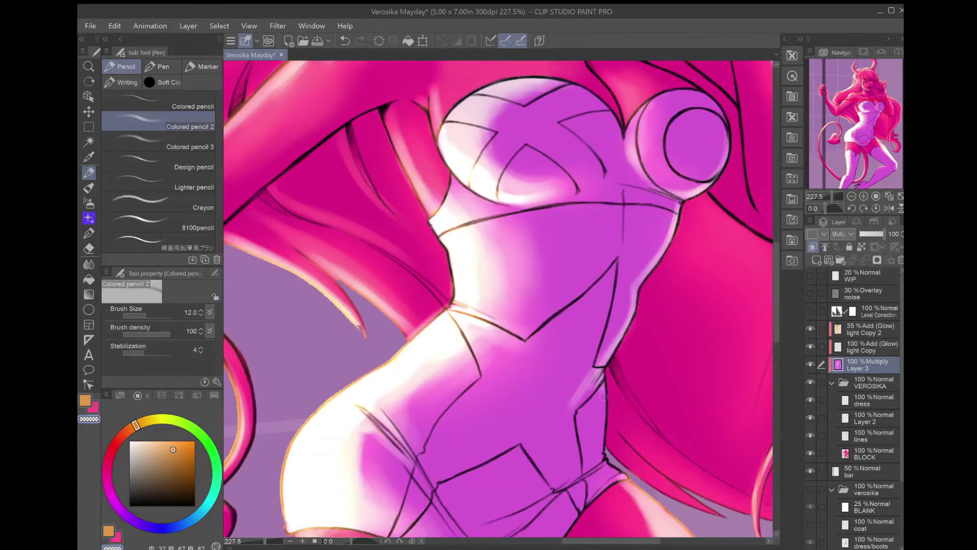
- Erase fine shadow lines along the dress's waist folds and lower hem with a size 7 brush
scroll(607, 476, "down", 5)
key("bracketleft")
key("bracketleft")
key("bracketleft")
left_click_drag(531, 351, 494, 304)
left_click_drag(559, 305, 356, 178)
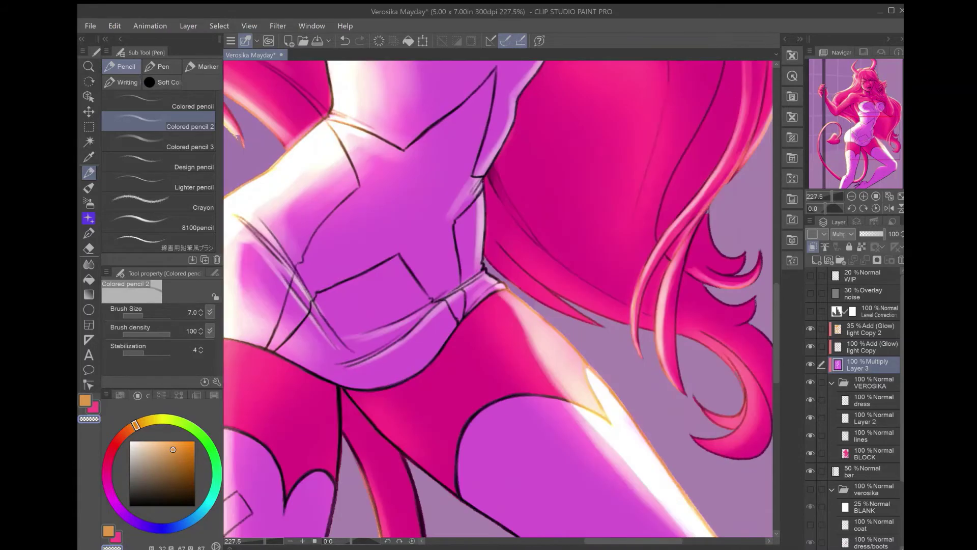
- Erase the shadow along the long hanging hair locks beside the bent leg with a size 15 brush
key("bracketright")
key("bracketright")
mouse_move(661, 254)
left_mouse_down()
mouse_move(535, 306)
mouse_move(620, 254)
left_mouse_up()
left_click_drag(606, 377, 574, 300)
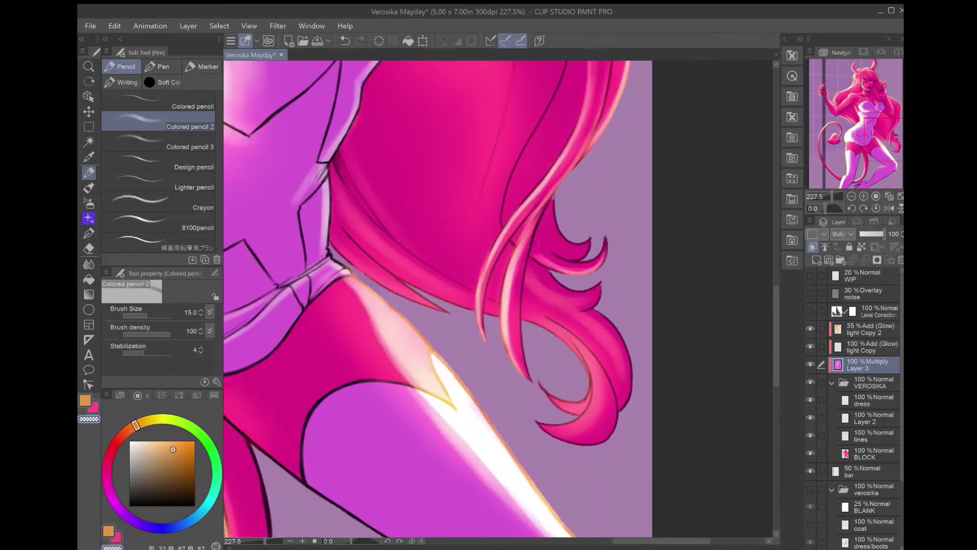
left_click_drag(533, 243, 563, 307)
left_click_drag(590, 148, 542, 295)
mouse_move(557, 120)
left_mouse_down()
mouse_move(509, 310)
mouse_move(527, 320)
left_mouse_up()
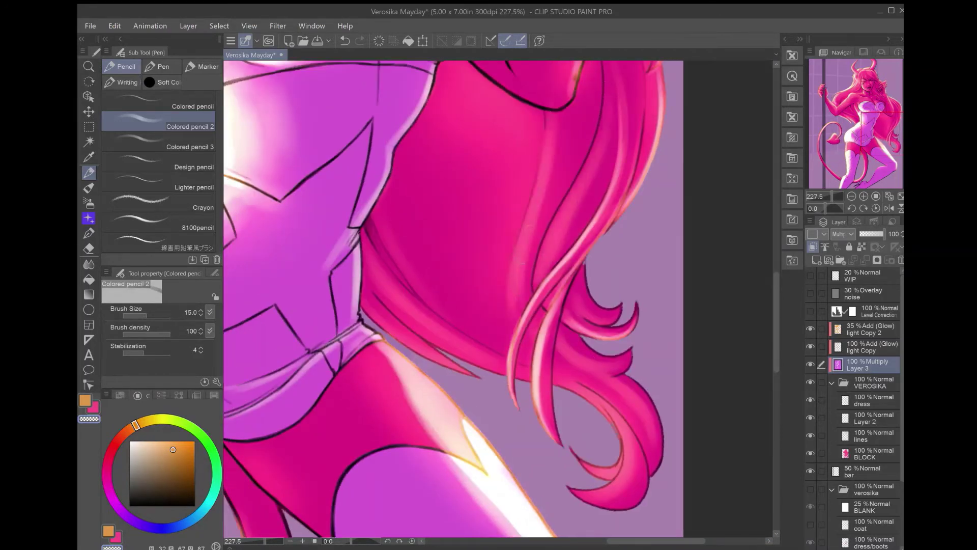
- Erase light streaks out of the shadow in the hair mass behind the waist and raised elbow
left_click_drag(491, 201, 433, 295)
left_click_drag(504, 165, 430, 313)
left_click_drag(458, 255, 542, 366)
left_click_drag(586, 234, 570, 366)
left_click_drag(590, 334, 572, 422)
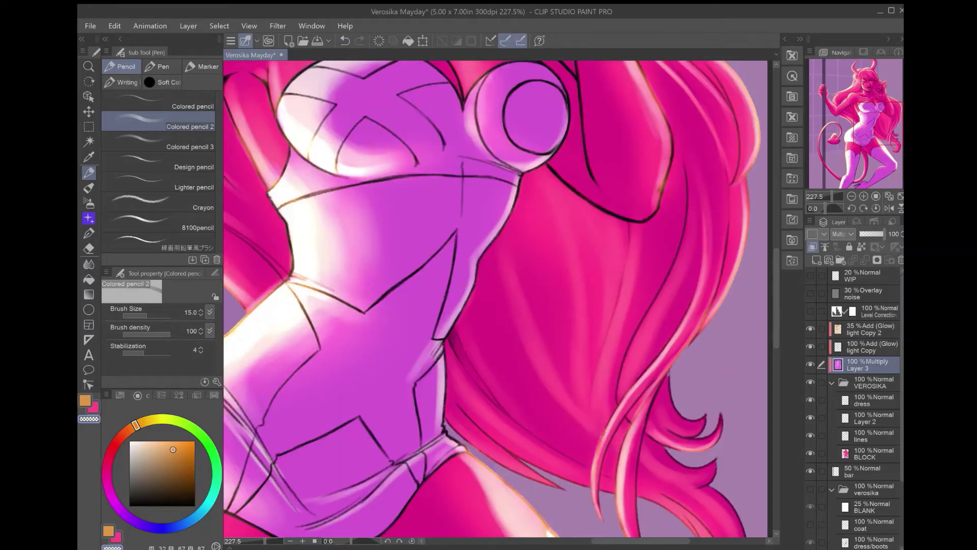
- Erase a light streak out of the shadow on the long hair beside the raised elbow
left_click_drag(695, 86, 659, 252)
- Try lowering the Multiply shadow layer's opacity to 84%
key("ctrl+0")
left_click_drag(883, 234, 876, 234)
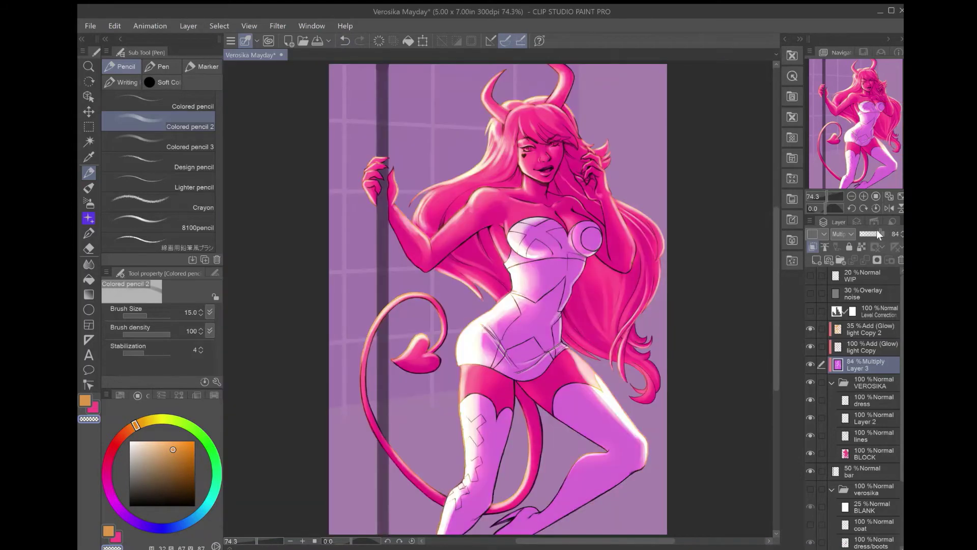
key("ctrl+z")
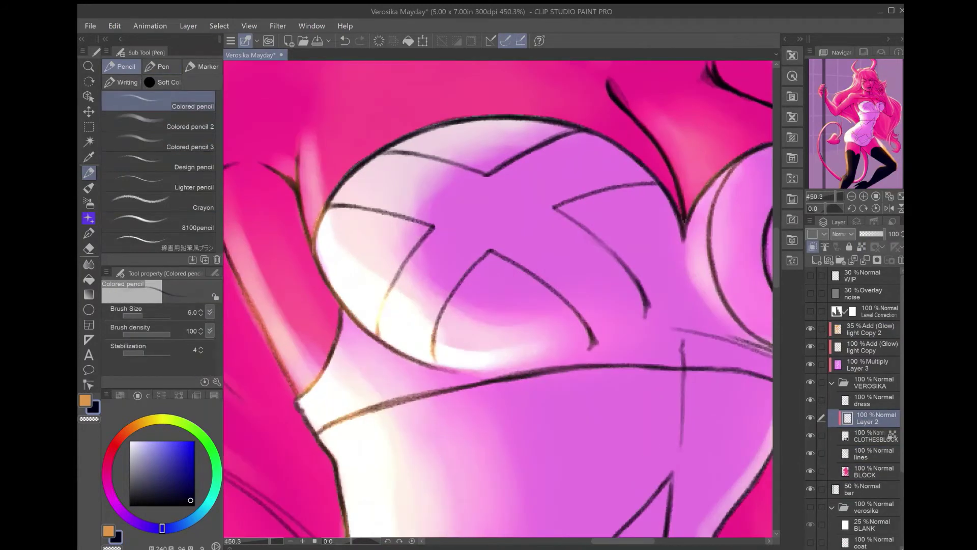
- Trace thick black Colored pencil outlines around the X's far-side notch, the far cup's ring and the adjoining stretch of the underbust seam
left_click_drag(543, 204, 639, 310)
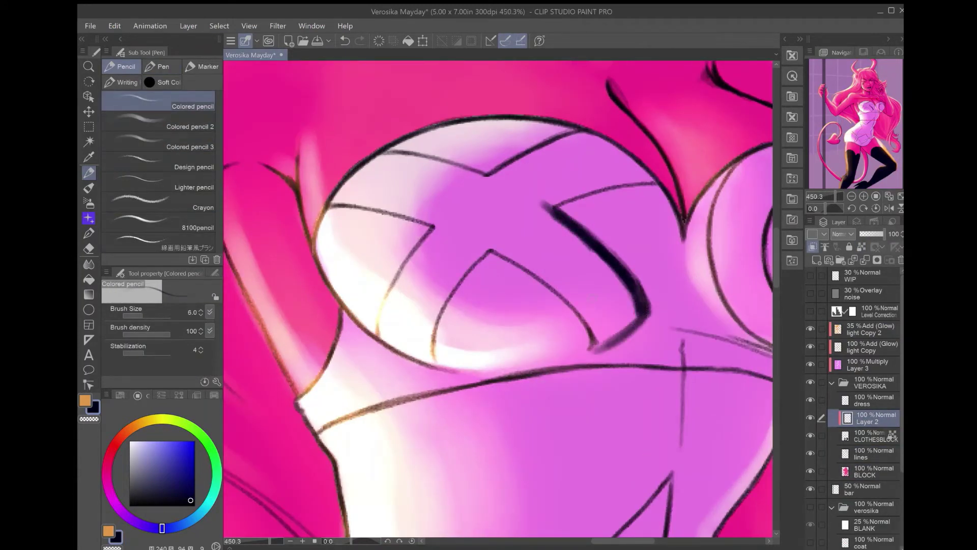
left_click_drag(560, 305, 489, 240)
mouse_move(516, 285)
left_mouse_down()
mouse_move(578, 245)
mouse_move(531, 173)
mouse_move(485, 136)
mouse_move(535, 178)
left_mouse_up()
left_click_drag(590, 222, 509, 284)
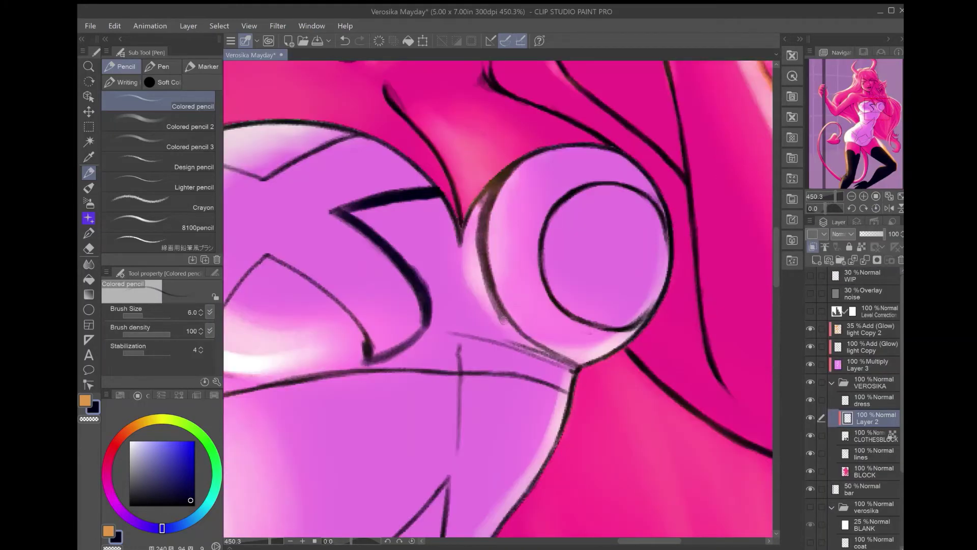
left_click_drag(580, 377, 483, 278)
left_click_drag(457, 204, 560, 153)
left_click_drag(701, 280, 522, 259)
left_click_drag(563, 227, 506, 263)
left_click_drag(508, 255, 554, 304)
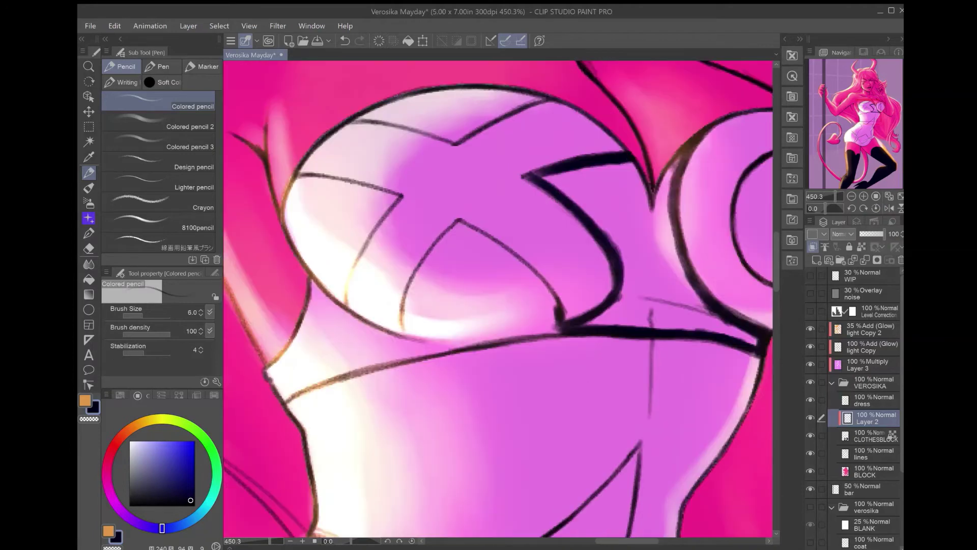
- Outline the X's lower, near-side and upper notches in black and extend the thick line along the rest of the underbust seam
left_click_drag(550, 224, 461, 297)
left_click_drag(560, 252, 509, 331)
left_click_drag(508, 305, 608, 273)
mouse_move(547, 175)
left_mouse_down()
mouse_move(502, 299)
mouse_move(575, 324)
left_mouse_up()
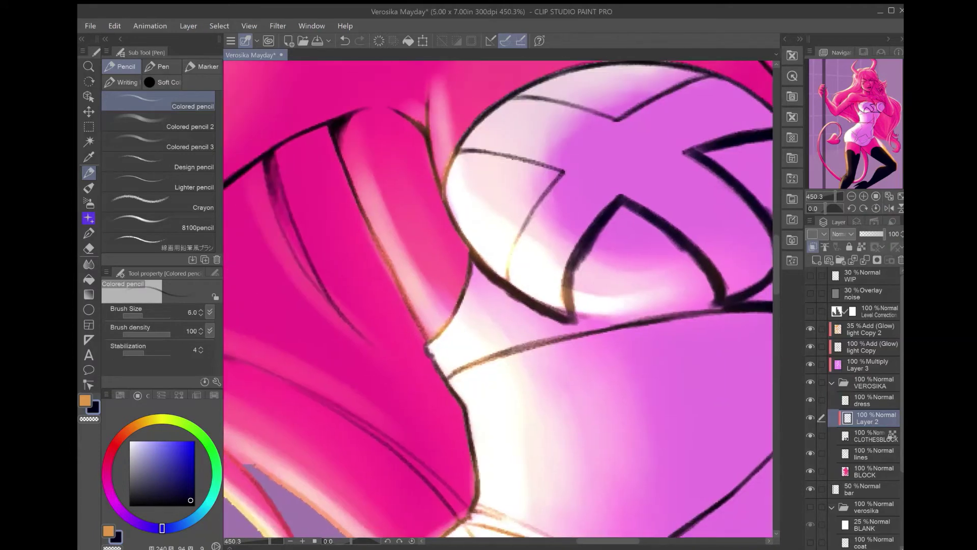
left_click_drag(508, 269, 569, 316)
mouse_move(501, 288)
left_mouse_down()
mouse_move(559, 168)
mouse_move(445, 201)
left_mouse_up()
mouse_move(723, 304)
left_mouse_down()
mouse_move(577, 330)
mouse_move(433, 376)
left_mouse_up()
left_click_drag(458, 305, 439, 361)
left_click_drag(496, 149, 689, 131)
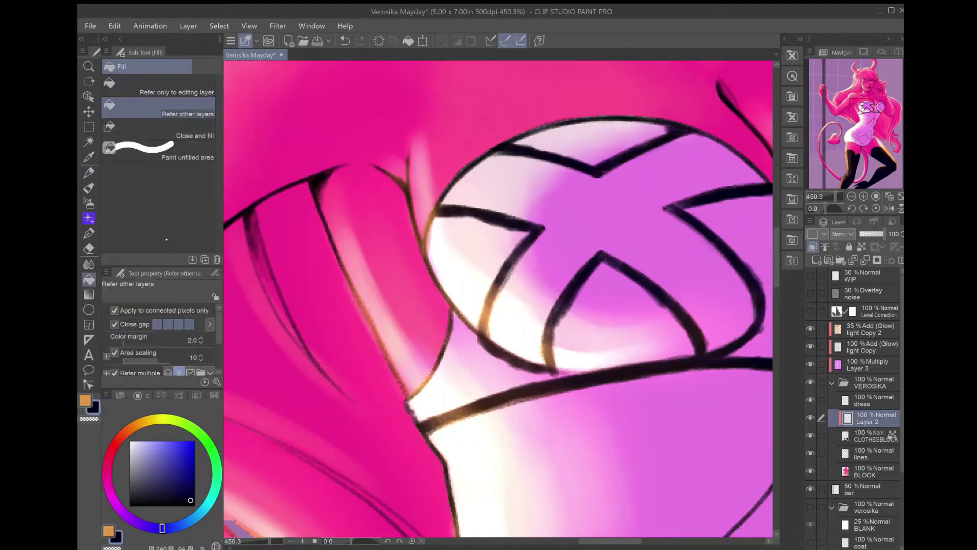
- Fill the bust areas around the X and the centre of the far cup's ring with near-black
left_click_drag(637, 148, 509, 305)
left_click_drag(652, 254, 499, 227)
mouse_move(688, 236)
left_mouse_down()
mouse_move(565, 214)
mouse_move(689, 232)
mouse_move(684, 239)
left_mouse_up()
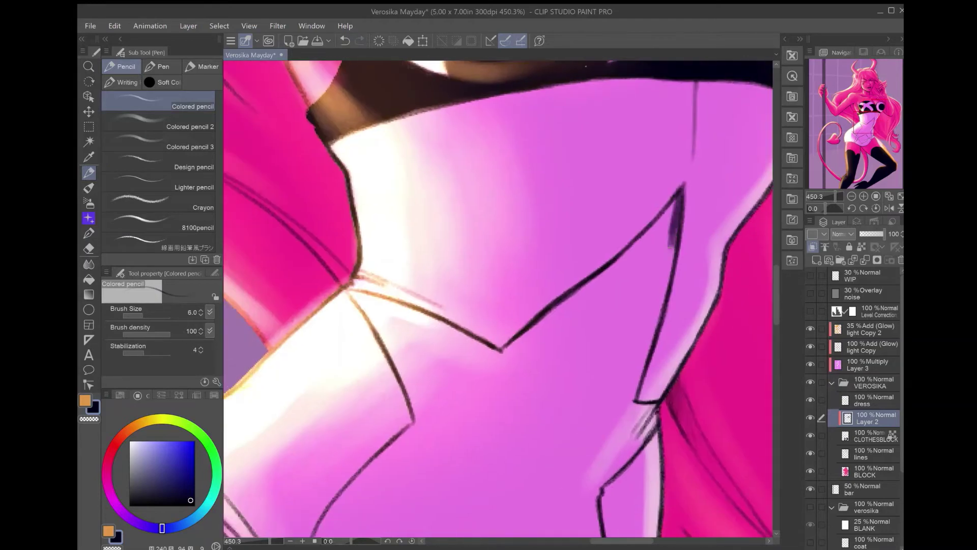
- Outline the star's upper and far-side points on the dress's waist and hip with thick black lines
mouse_move(684, 190)
left_mouse_down()
mouse_move(629, 407)
mouse_move(497, 358)
left_mouse_up()
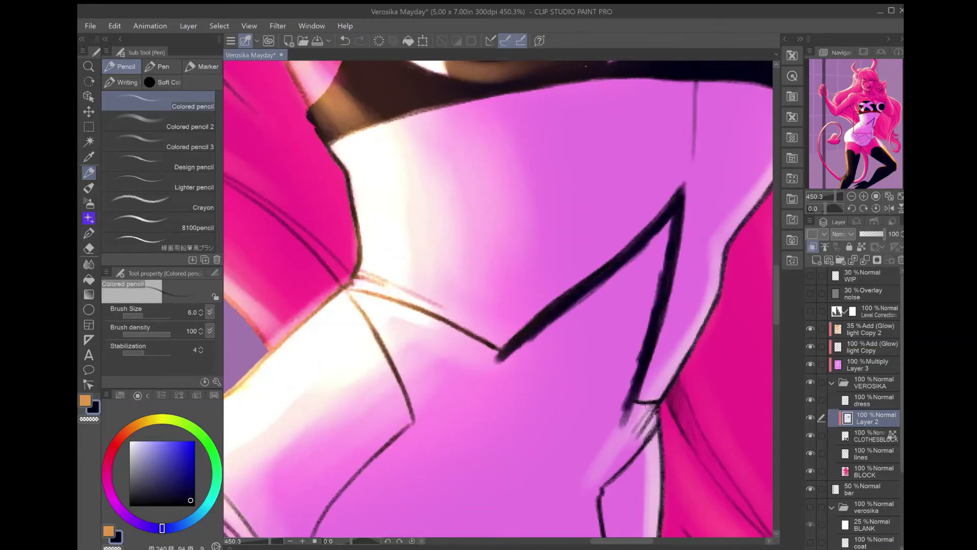
left_click_drag(656, 407, 594, 474)
left_click_drag(621, 265, 490, 331)
left_click_drag(524, 152, 585, 283)
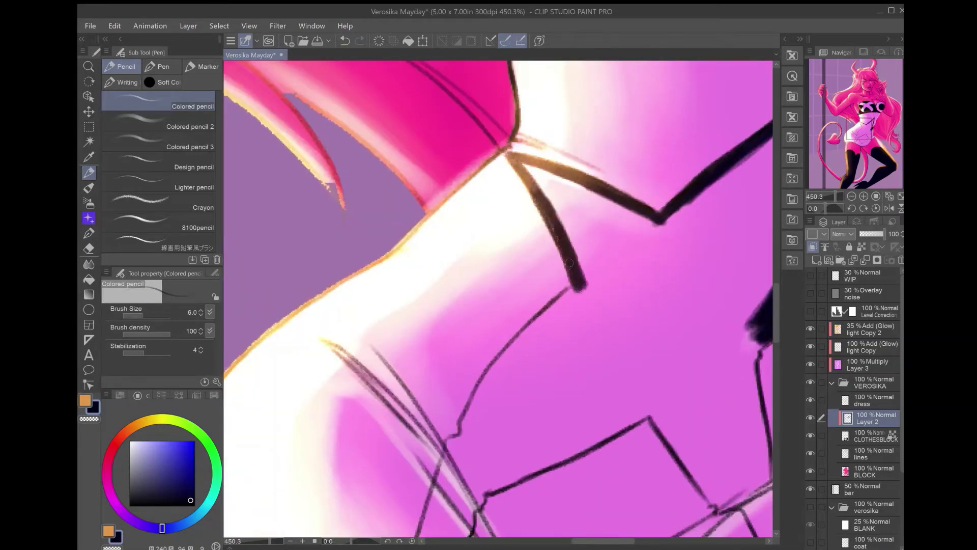
left_click_drag(647, 206, 662, 320)
left_click_drag(656, 267, 669, 409)
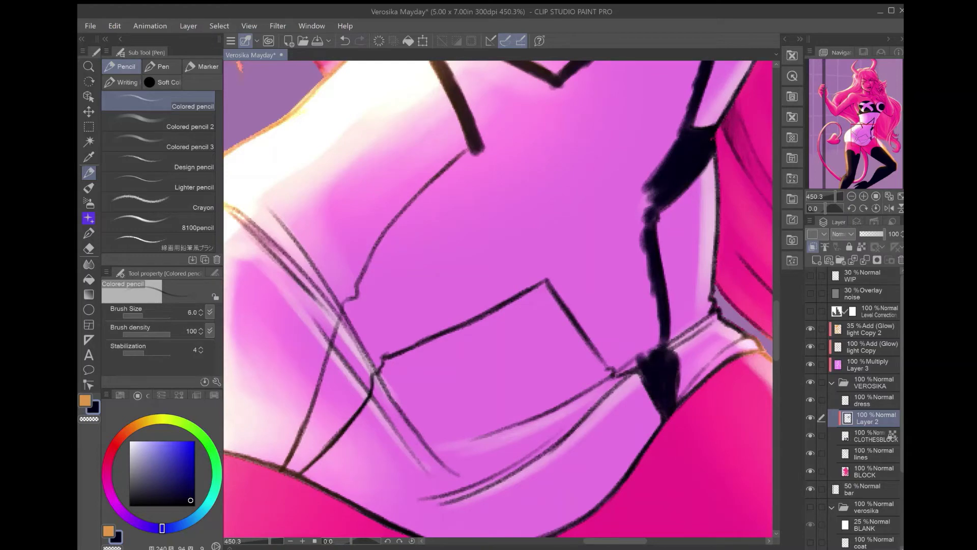
- Outline the star's lower notch, the point reaching the hem and its near-side edge in black
left_click_drag(548, 278, 610, 369)
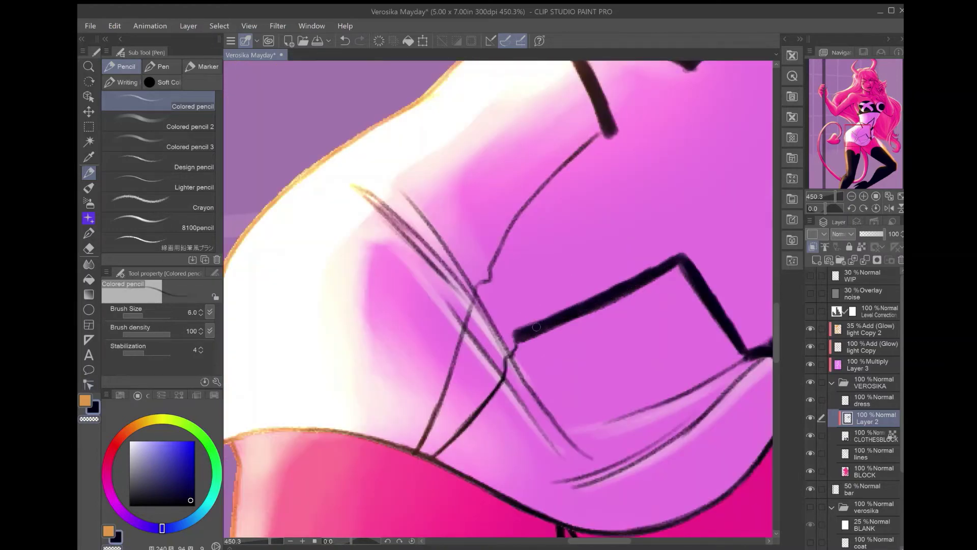
left_click_drag(539, 325, 419, 458)
left_click_drag(486, 285, 439, 402)
key("ctrl+z")
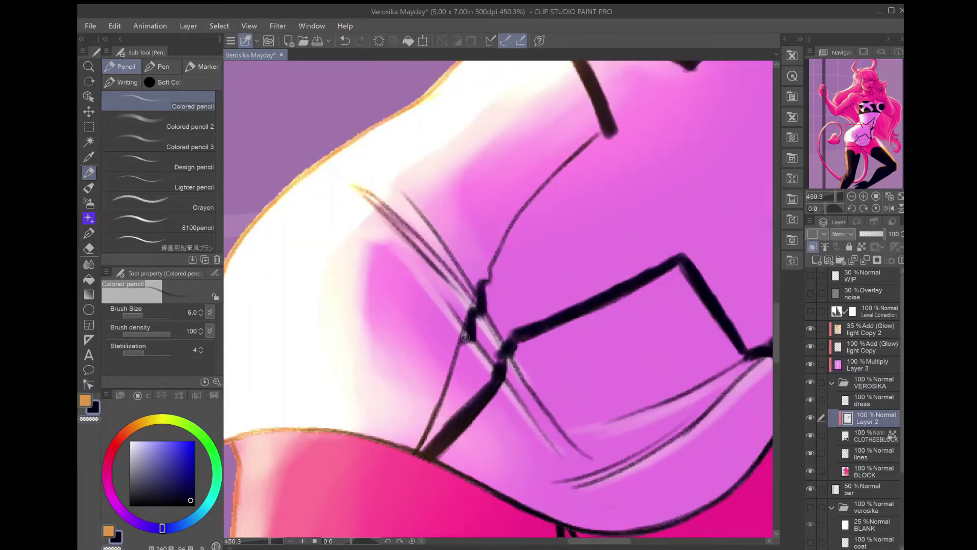
left_click_drag(464, 337, 420, 454)
mouse_move(606, 134)
left_mouse_down()
mouse_move(494, 263)
mouse_move(484, 292)
left_mouse_up()
- Fill the outlined star on the dress with near-black
key("g")
left_click(490, 313)
key("p")
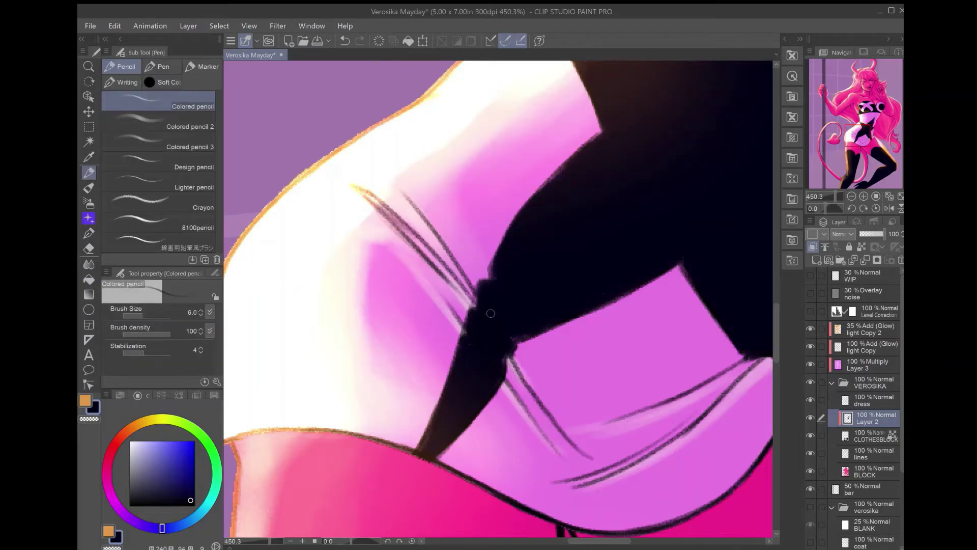
key("ctrl+0")
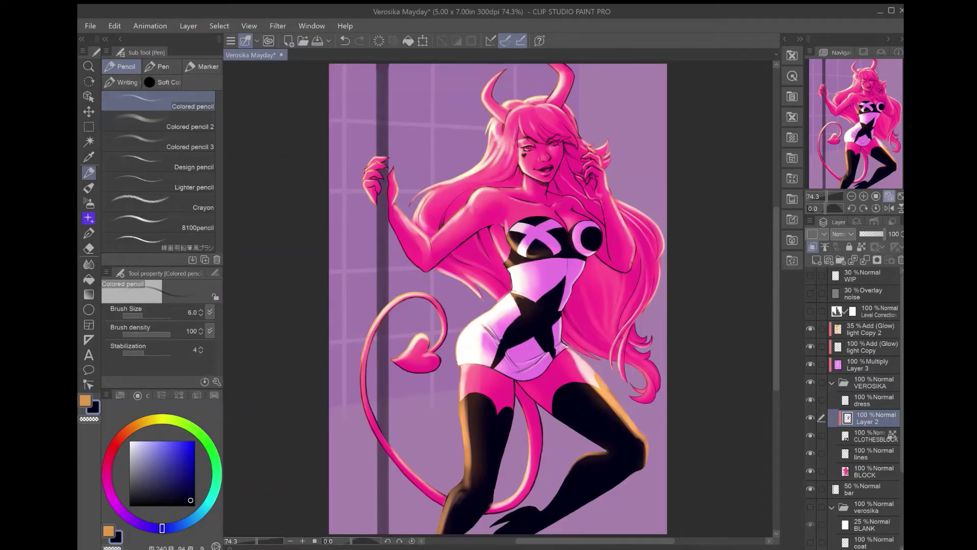
- Create a clipped layer named markings above BLOCK and draw a black tip and star-shaped marking on the far horn
key("ctrl+shift+n")
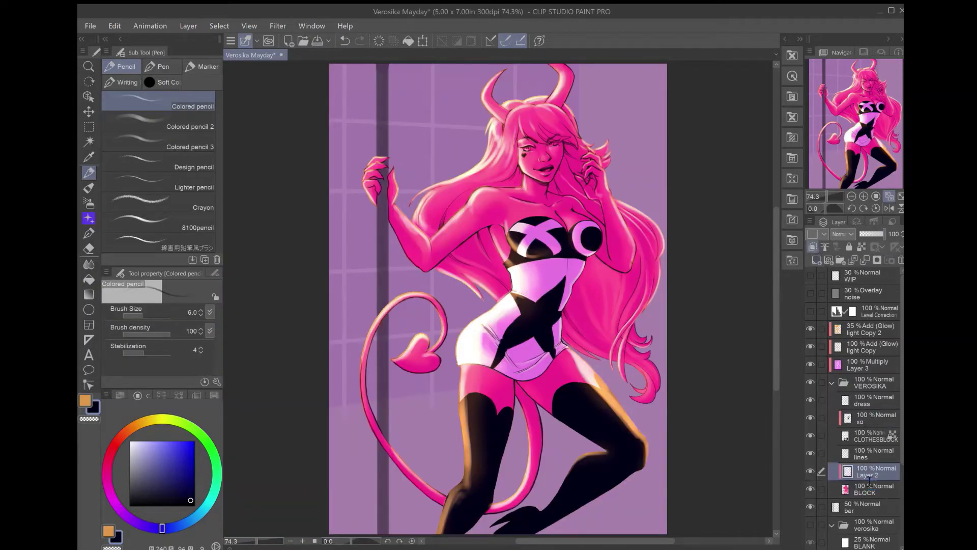
scroll(488, 83, "up", 10)
mouse_move(570, 219)
left_mouse_down()
mouse_move(631, 182)
mouse_move(677, 131)
left_mouse_up()
left_click_drag(600, 200, 240, 255)
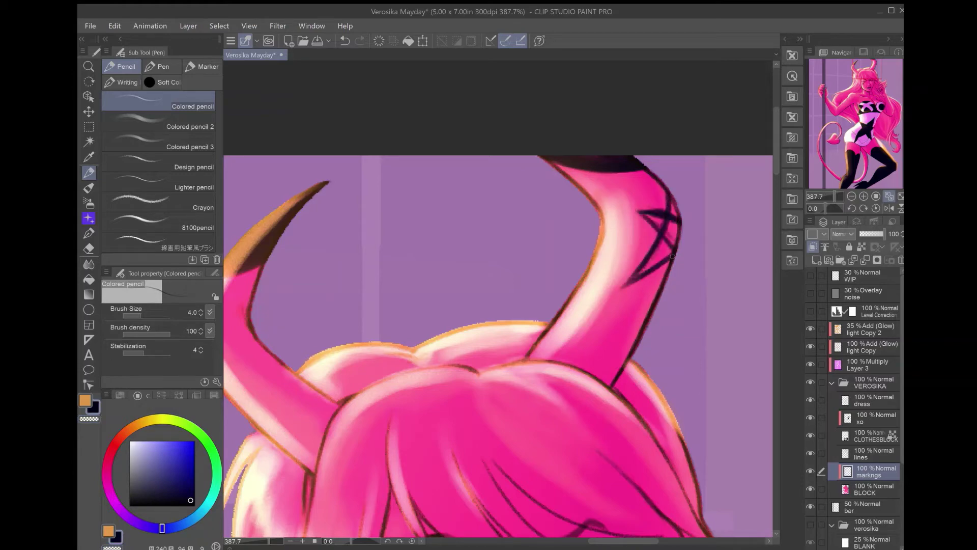
- Draw a jagged black marking below the dark tip of the near horn
mouse_move(366, 255)
left_mouse_down()
mouse_move(509, 209)
mouse_move(718, 168)
left_mouse_up()
left_click_drag(572, 214, 560, 295)
left_click_drag(606, 204, 565, 284)
left_click_drag(549, 252, 628, 300)
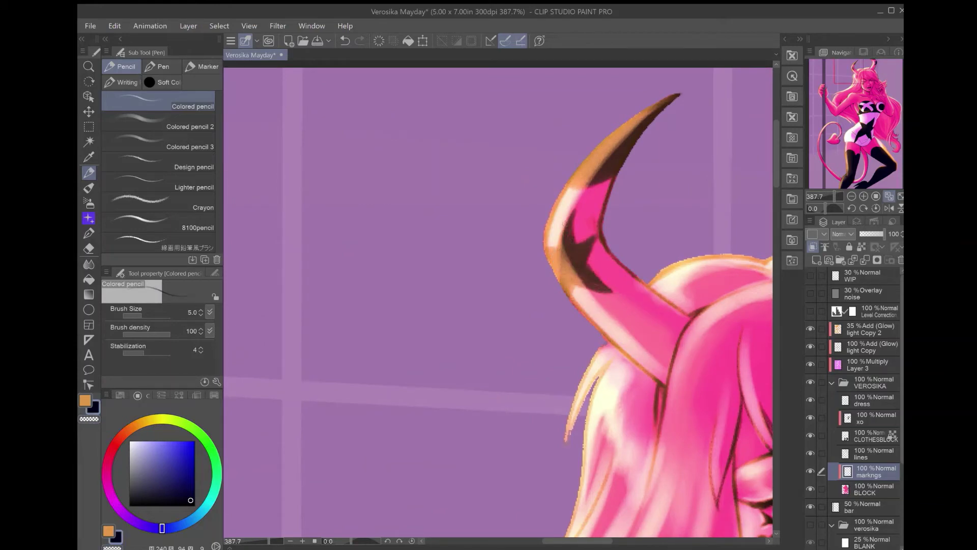
- Draw and fill a curved black marking on the pointed end of the heart-shaped tail tip
key("ctrl+0")
scroll(388, 360, "up", 10)
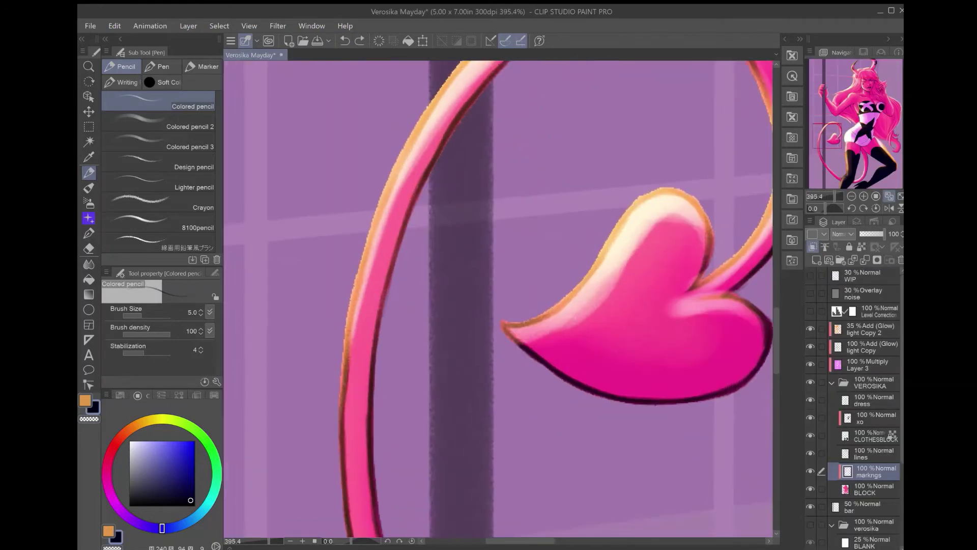
left_click_drag(600, 265, 562, 332)
left_click_drag(639, 338, 564, 397)
key("ctrl+z")
left_click_drag(623, 223, 564, 324)
left_click_drag(631, 206, 576, 131)
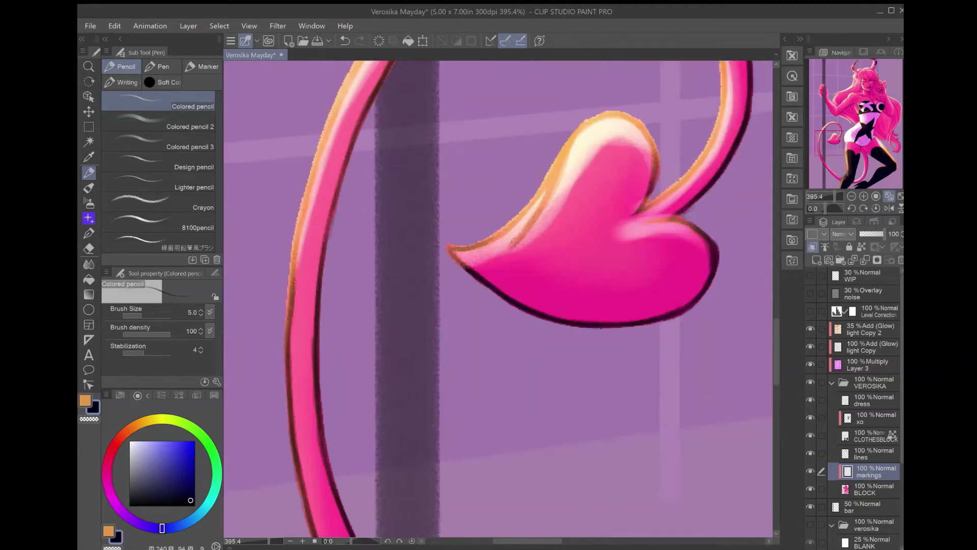
left_click_drag(496, 257, 596, 322)
left_click_drag(503, 260, 502, 265)
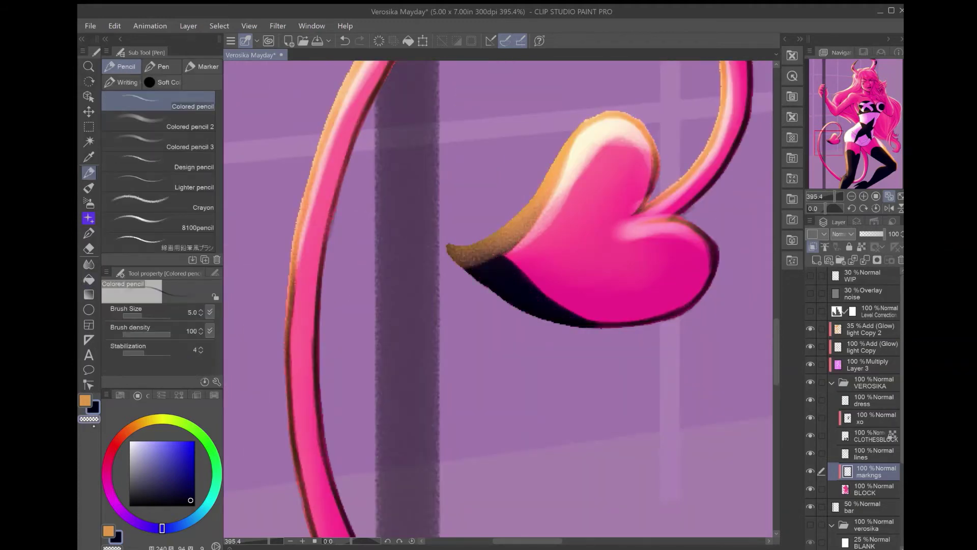
scroll(429, 187, "up", 2)
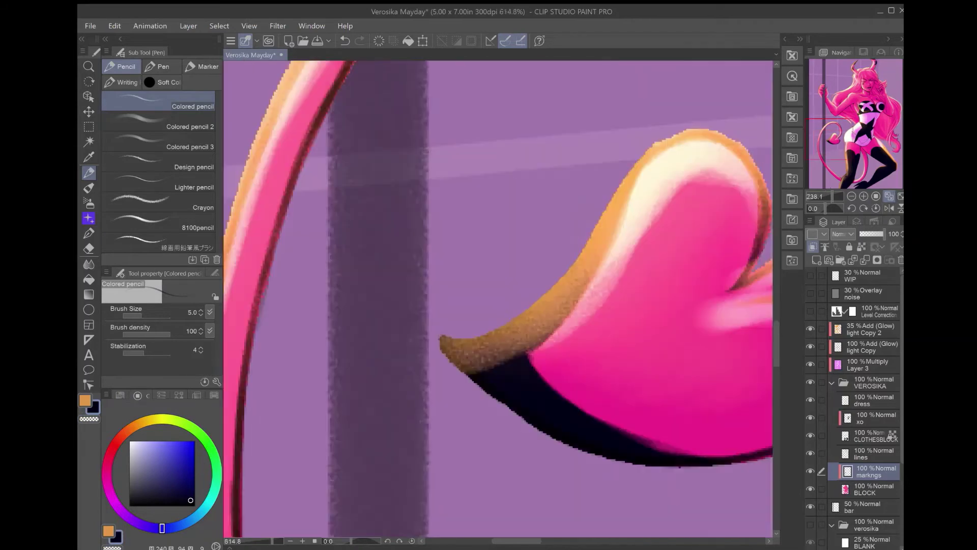
- Create a clipped layer above the markings and paint the long hair behind the raised arm pale pink with a size 60 Fill-in-mono pen
key("ctrl+0")
key("ctrl+shift+n")
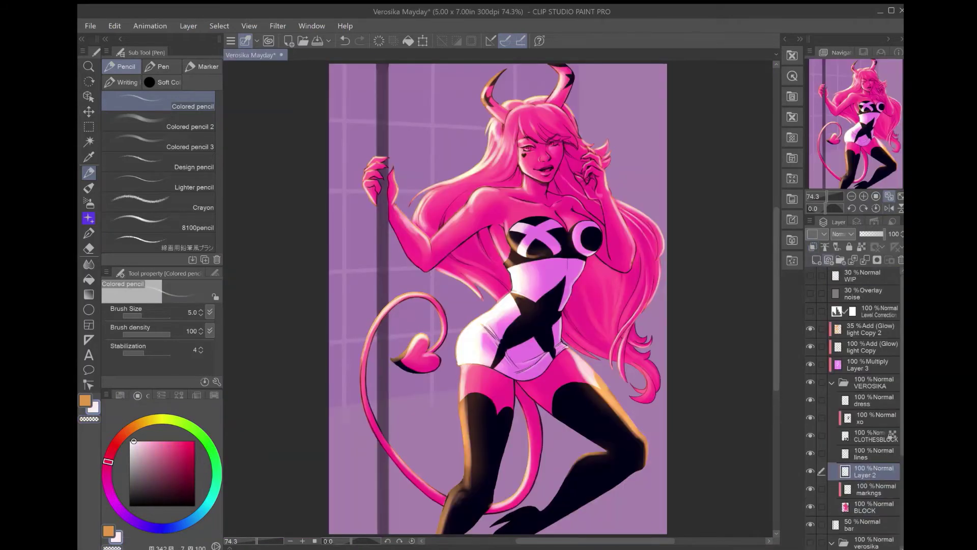
key("p")
left_click_drag(605, 306, 651, 397)
left_click_drag(631, 320, 662, 405)
left_click_drag(651, 204, 626, 356)
left_click_drag(636, 275, 569, 351)
left_click_drag(677, 204, 662, 317)
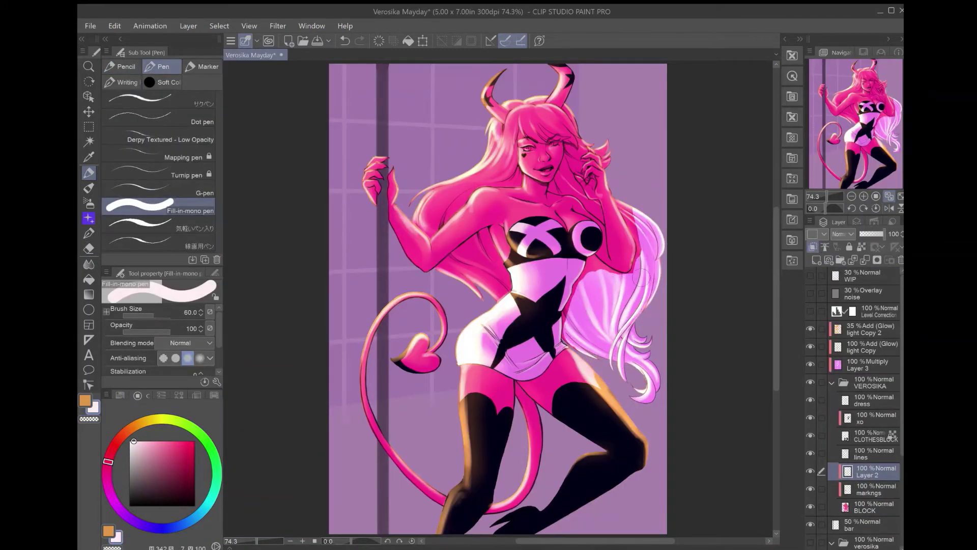
left_click_drag(636, 204, 627, 257)
- Paint the hair swept behind the near shoulder and below the near arm in the same pale pink
mouse_move(511, 120)
left_mouse_down()
mouse_move(483, 175)
mouse_move(413, 223)
left_mouse_up()
left_click_drag(483, 238, 443, 287)
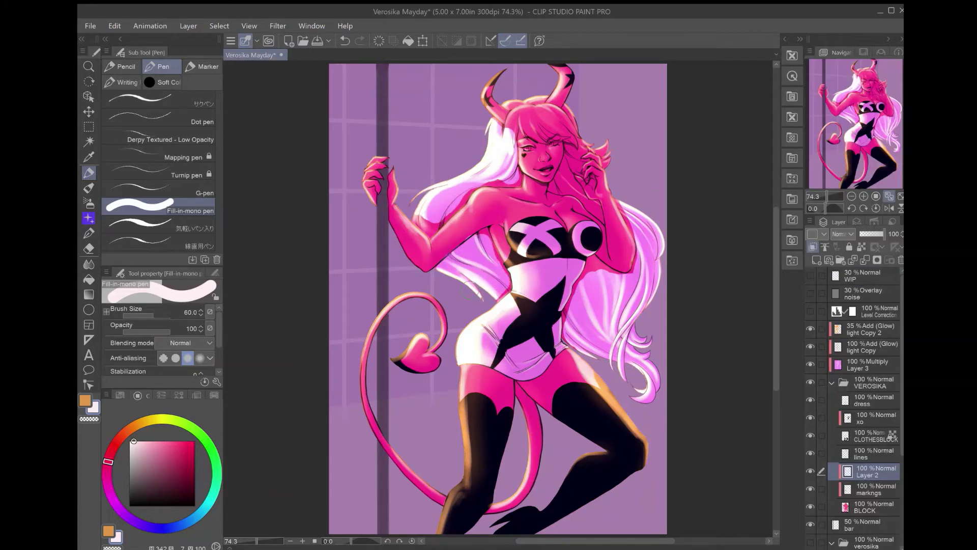
key("ctrl+z")
left_click_drag(504, 236, 443, 298)
- Fill the remaining hair between the near arm and the waist up to the lines with a size 20 G-pen
left_click(152, 189)
scroll(602, 273, "up", 5)
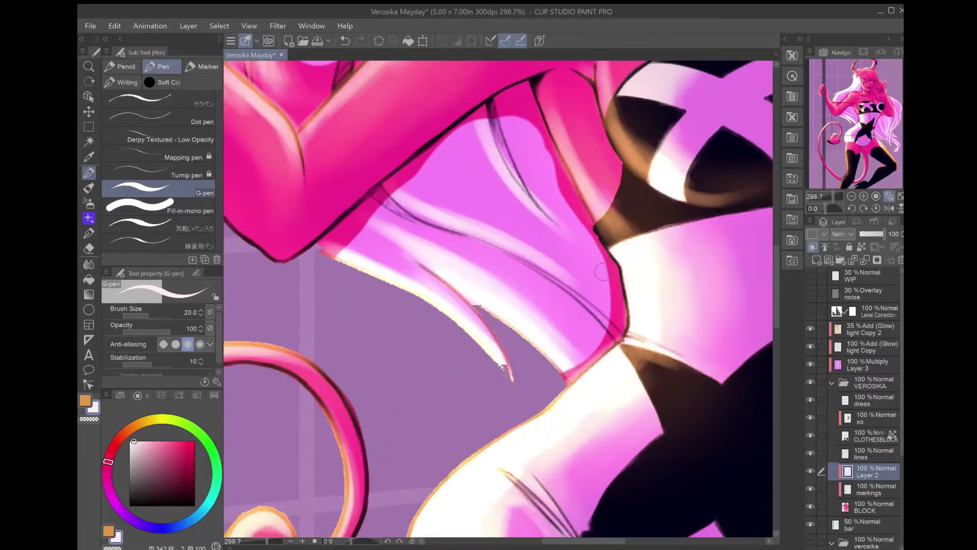
left_click_drag(580, 214, 707, 356)
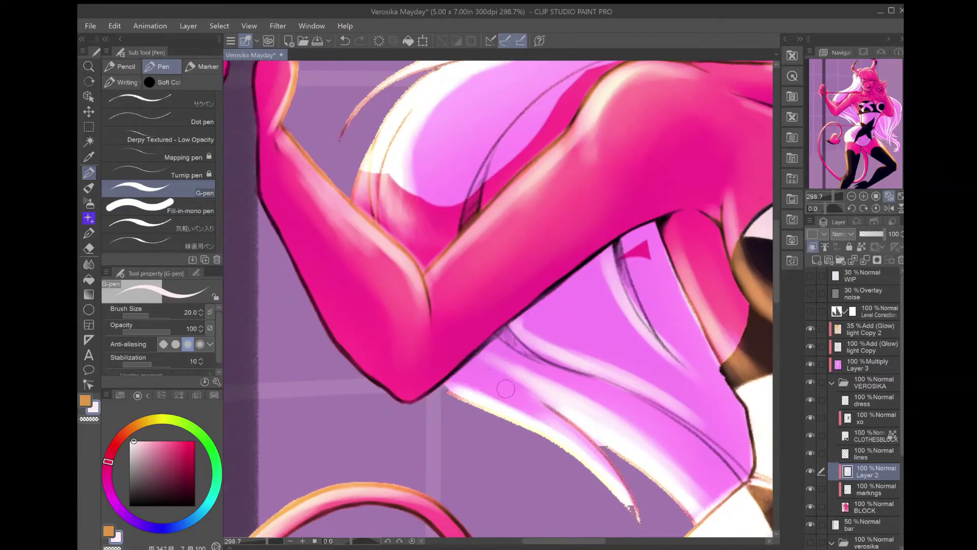
left_click(625, 493, "ctrl+shift")
left_click(543, 375, "ctrl+shift")
- Paint the swept hair beside the face and the hair edges around both horns pale pink
left_click_drag(438, 239, 666, 246)
left_click_drag(534, 214, 408, 404)
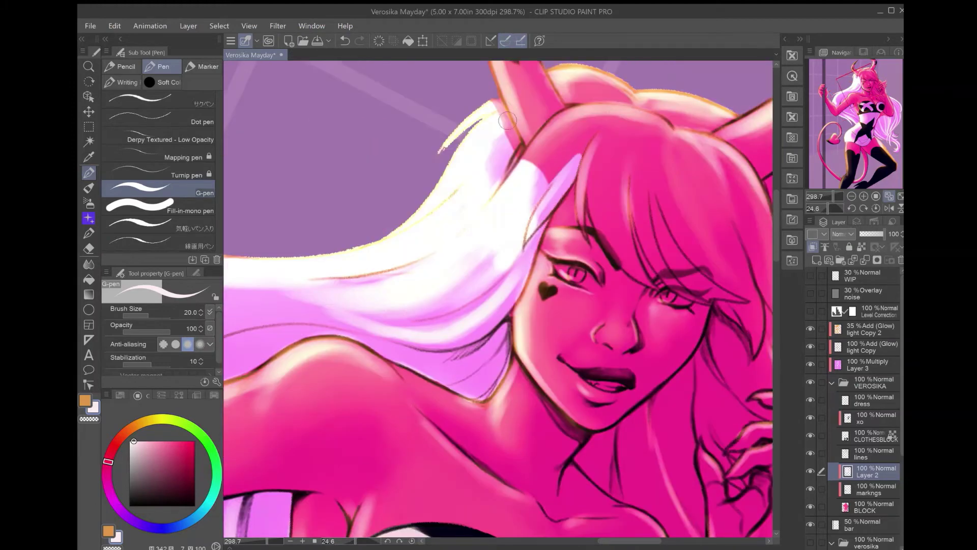
left_click_drag(651, 171, 517, 182)
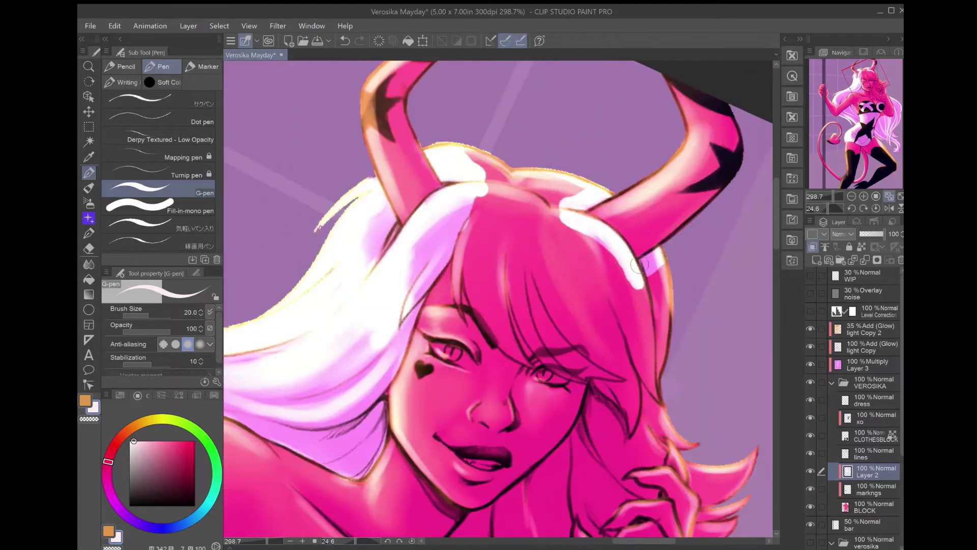
- Paint the hair edge along the jaw, neck and far shoulder, plus the first fringe strands over the brow
left_click_drag(541, 514, 542, 343)
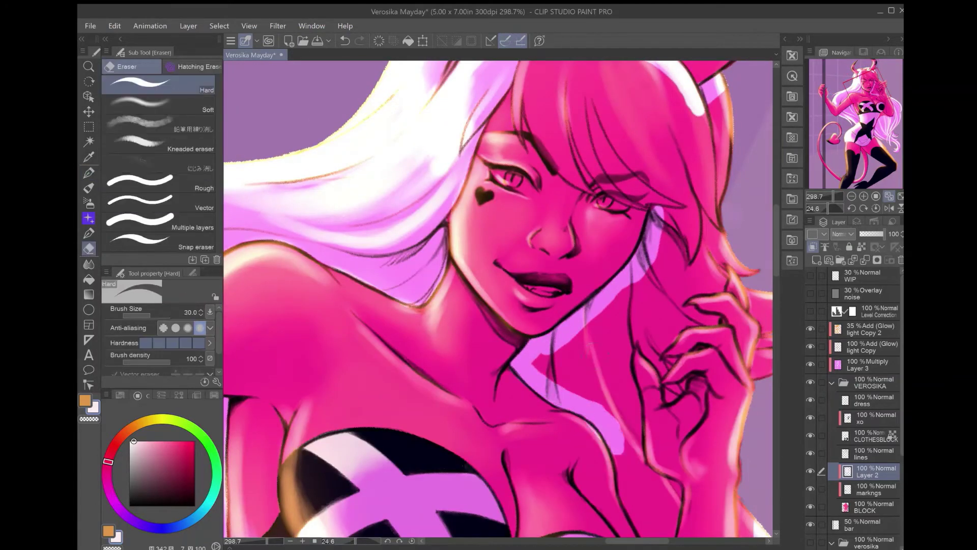
left_click_drag(595, 435, 584, 485)
left_click_drag(549, 124, 561, 215)
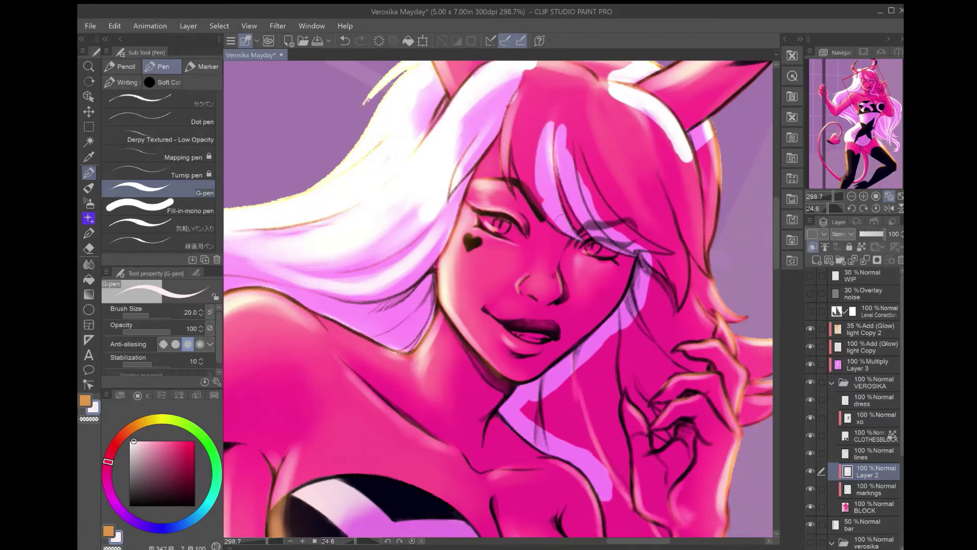
- Reduce the G-pen to size 17 and paint the near-side fringe over the forehead pale pink
key("bracketleft")
key("bracketleft")
key("bracketleft")
key("bracketleft")
left_click_drag(519, 111, 528, 155)
left_click_drag(550, 79, 539, 163)
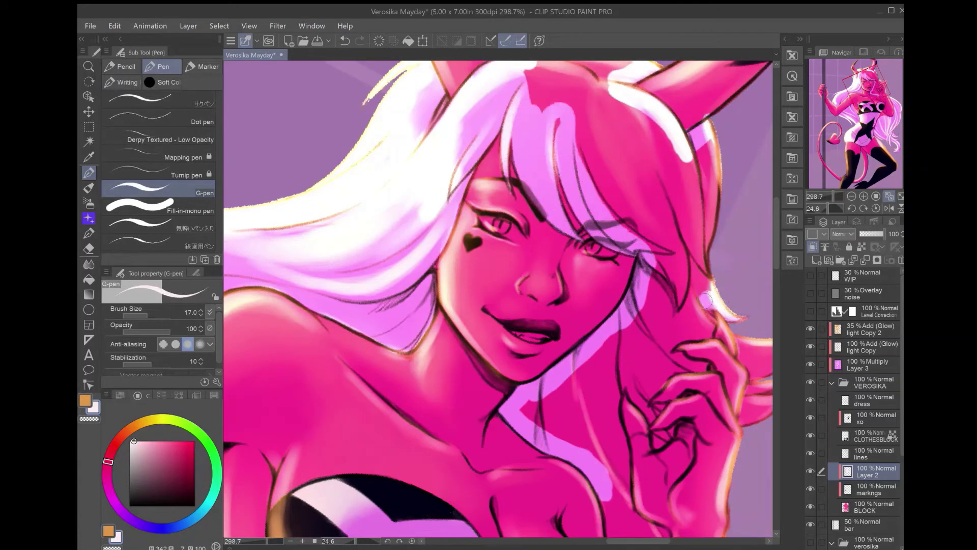
- Paint the far side of the hair behind the neck and around the raised hand's fingers pale pink
left_click_drag(687, 362, 636, 199)
key("ctrl+z")
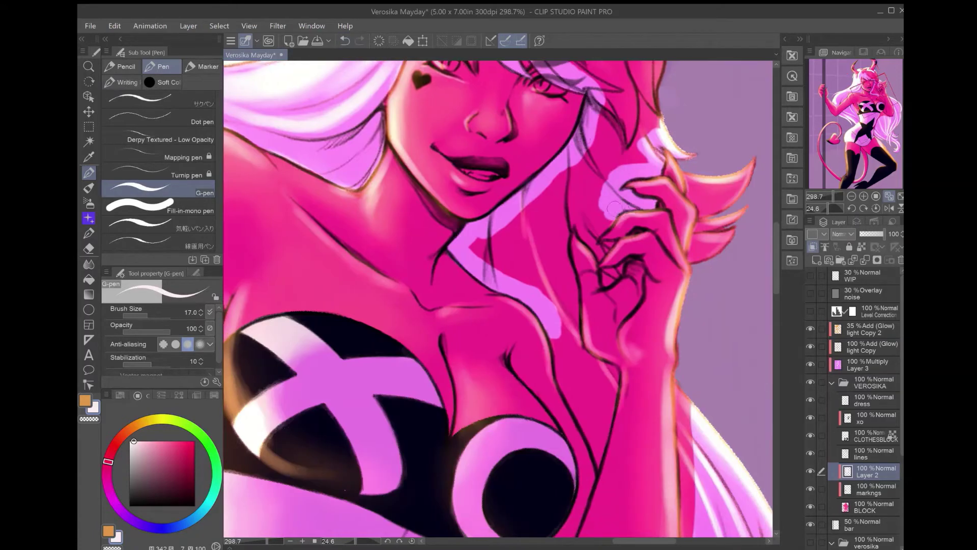
mouse_move(572, 204)
left_mouse_down()
mouse_move(562, 262)
mouse_move(570, 364)
left_mouse_up()
left_click_drag(570, 356, 578, 282)
left_click_drag(616, 285, 570, 270)
left_click_drag(563, 231, 600, 364)
- Paint the remaining hair behind the raised hand, under the bent elbow and beside the waist and hip pale pink
left_click_drag(692, 96, 662, 173)
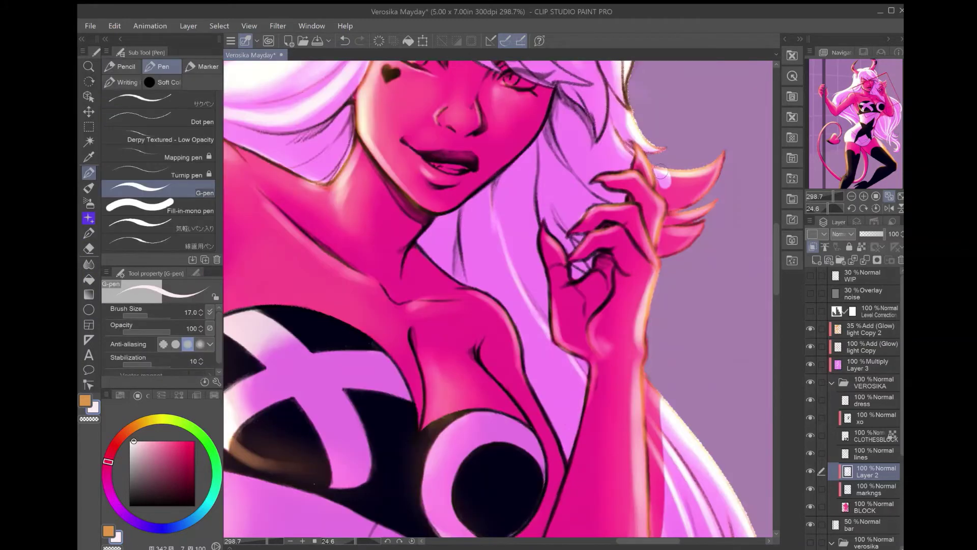
mouse_move(668, 262)
left_mouse_down()
mouse_move(616, 168)
mouse_move(681, 102)
left_mouse_up()
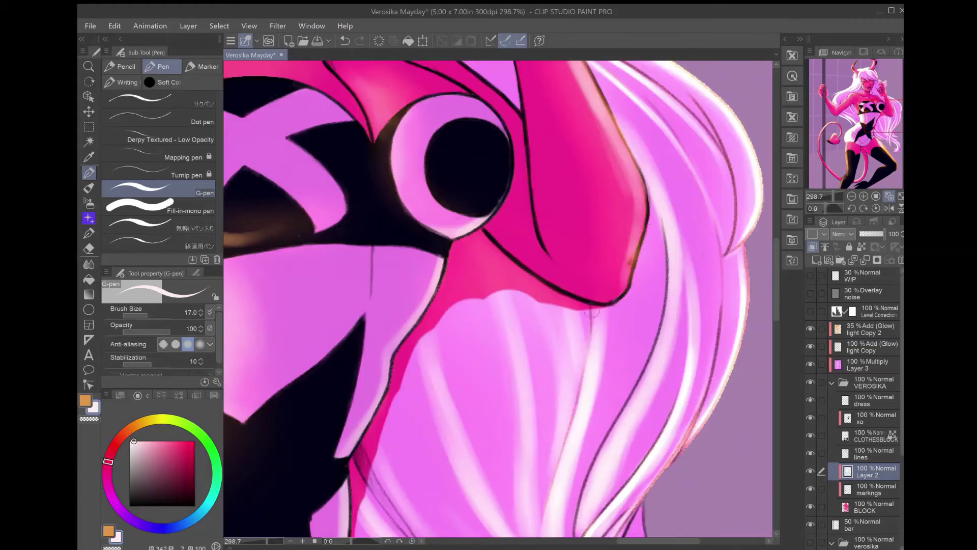
left_click_drag(603, 255, 526, 266)
mouse_move(625, 153)
left_mouse_down()
mouse_move(539, 290)
mouse_move(496, 389)
left_mouse_up()
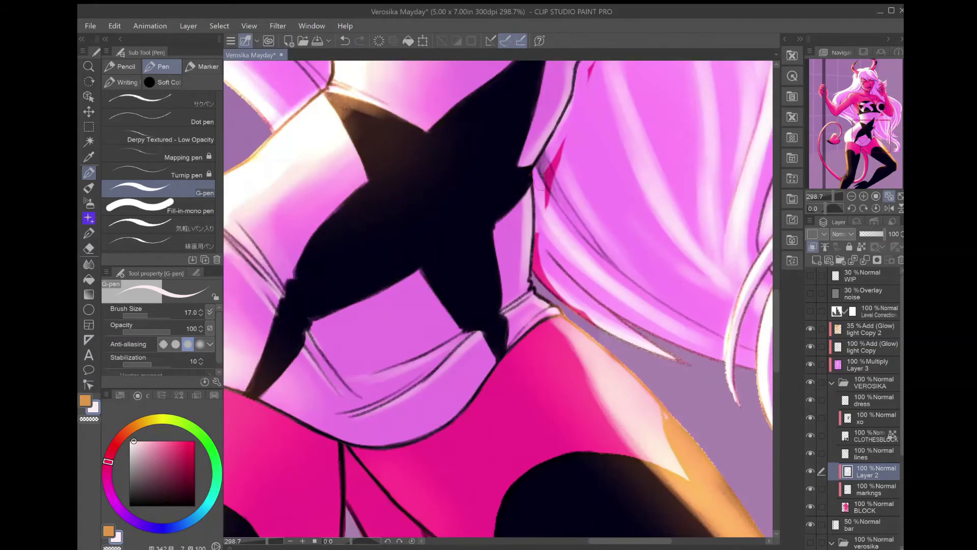
left_click_drag(603, 235, 586, 117)
key("ctrl+0")
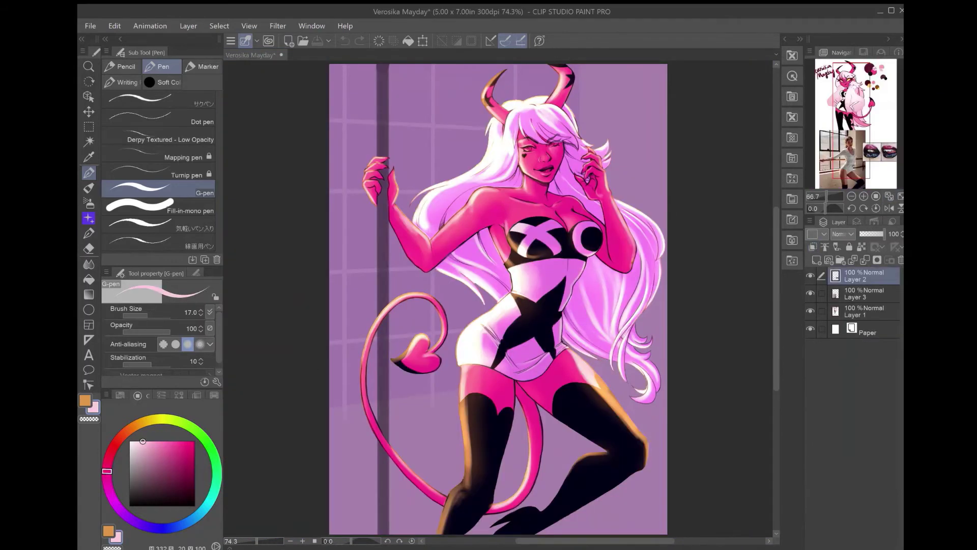
- Add a clipped layer above the hair, hide Multiply Layer 3 and start a pink streak below the elbow with Colored pencil 2 at size 15
left_click(122, 66)
key("ctrl+shift+n")
scroll(593, 199, "up", 4)
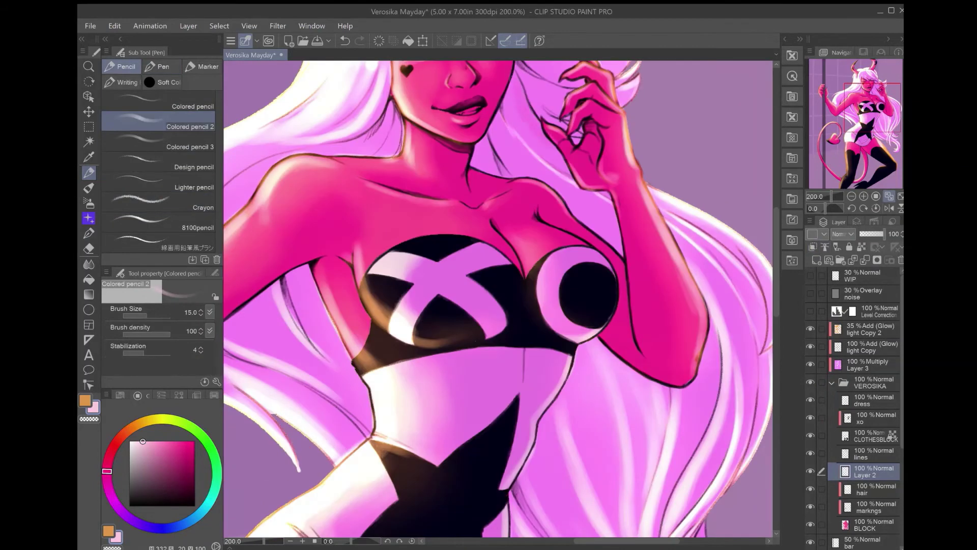
left_click_drag(575, 254, 445, 170)
left_click(810, 364)
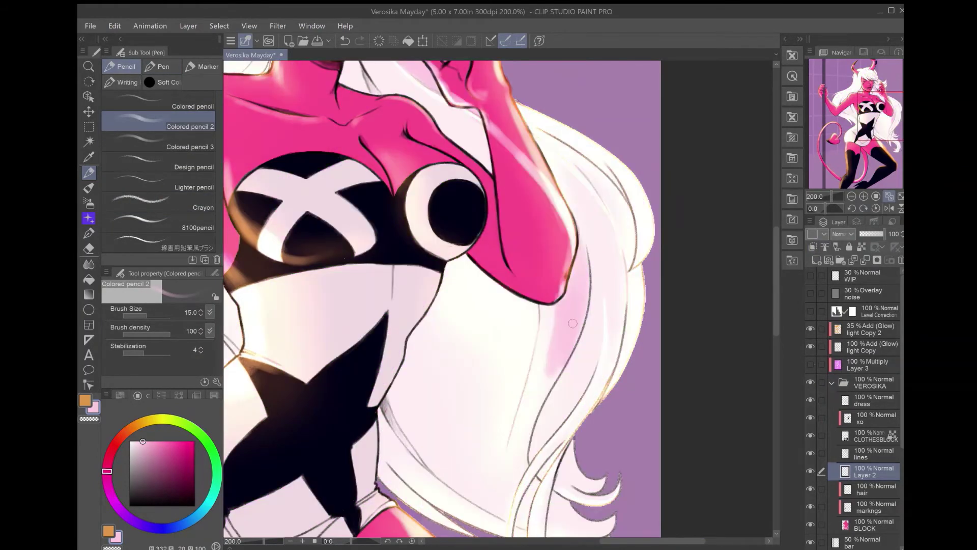
left_click_drag(549, 310, 530, 384)
- Continue the pink streak down into the curled hair tips with Colored pencil 2 at size 8
scroll(554, 325, "down", 2)
scroll(499, 346, "up", 2)
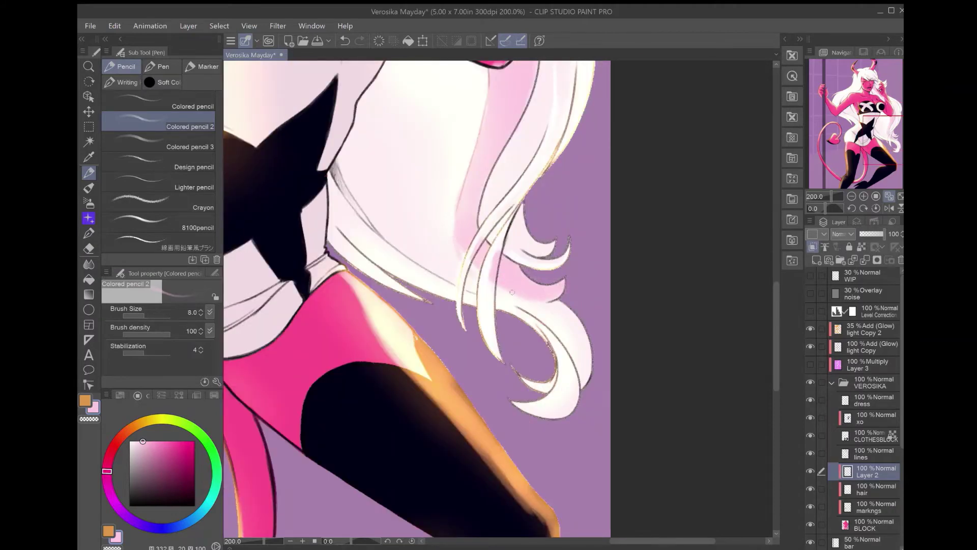
left_click_drag(478, 275, 486, 316)
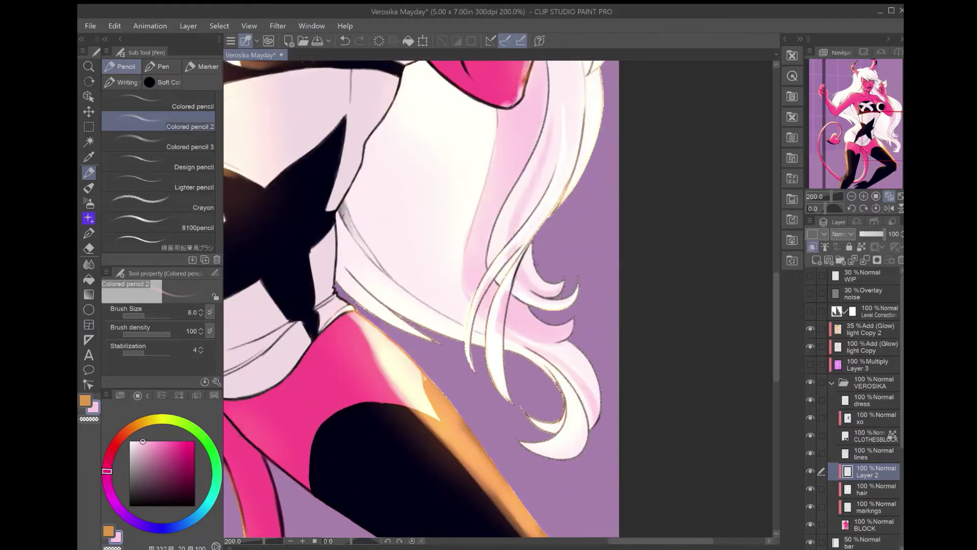
- Recolour the hair streaks deeper pink with the Fill-in-mono pen at size 120 and tint the lower hair with the Soft airbrush at size 400
key("e")
left_click(875, 488)
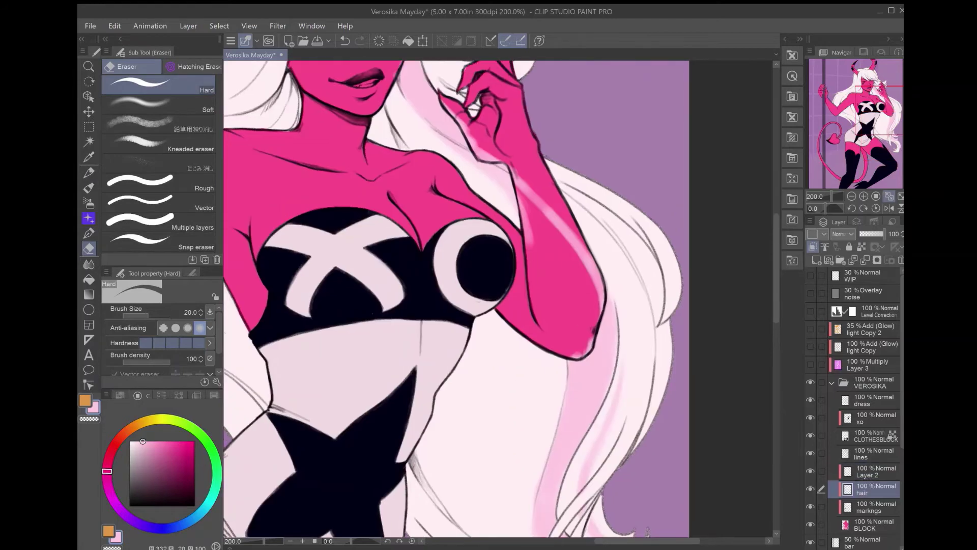
key("m")
scroll(499, 295, "down", 2)
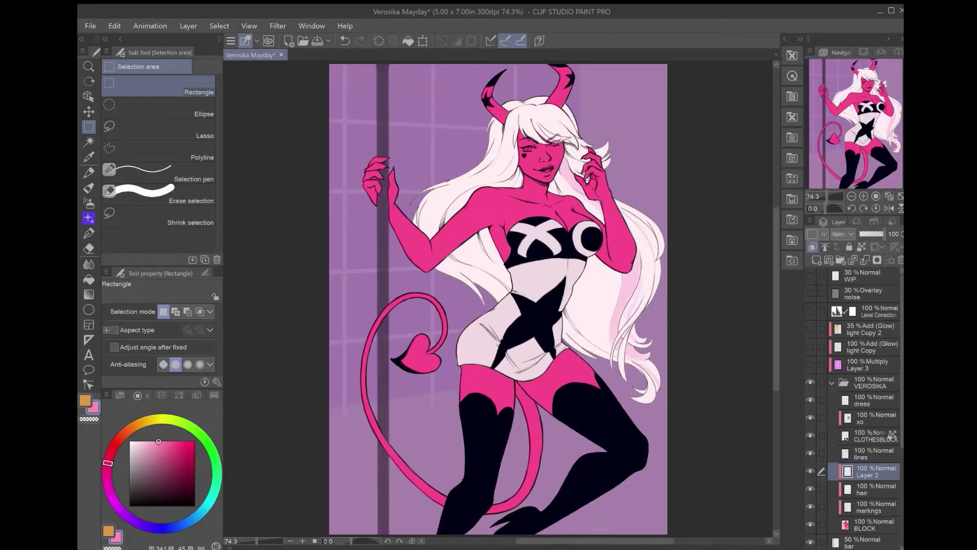
key("p")
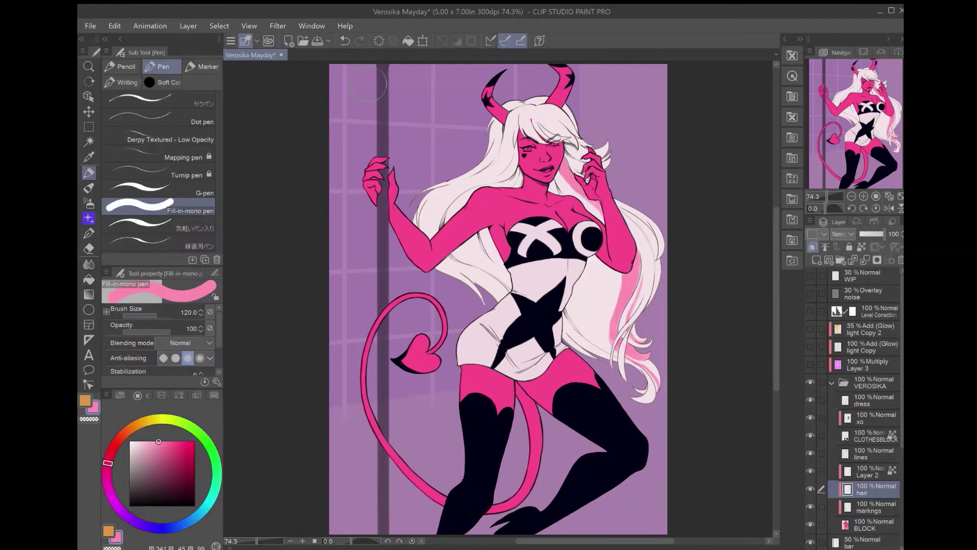
left_click_drag(579, 276, 592, 321)
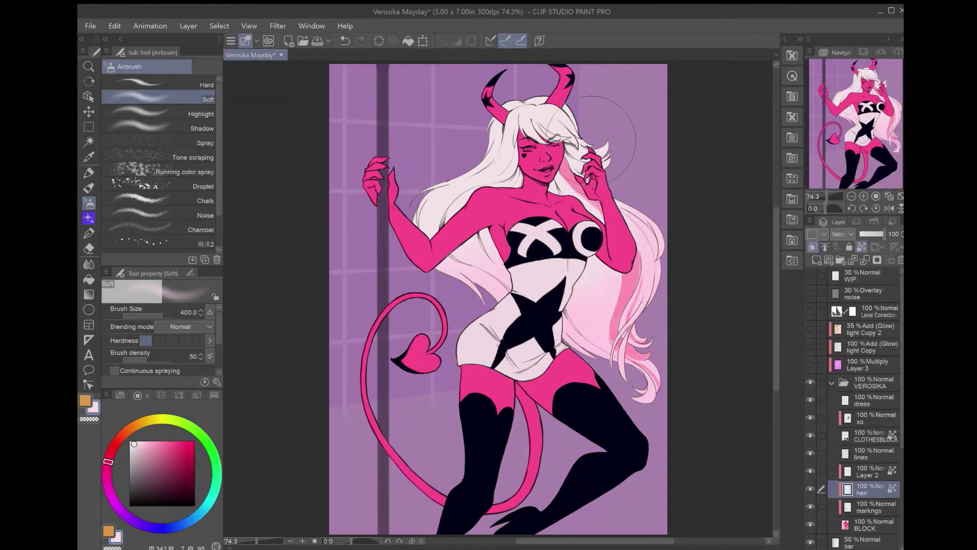
- Paint pink strands along the fringe over the brow on Layer 2 with Colored pencil 2 at size 8
key("p")
left_click(870, 471)
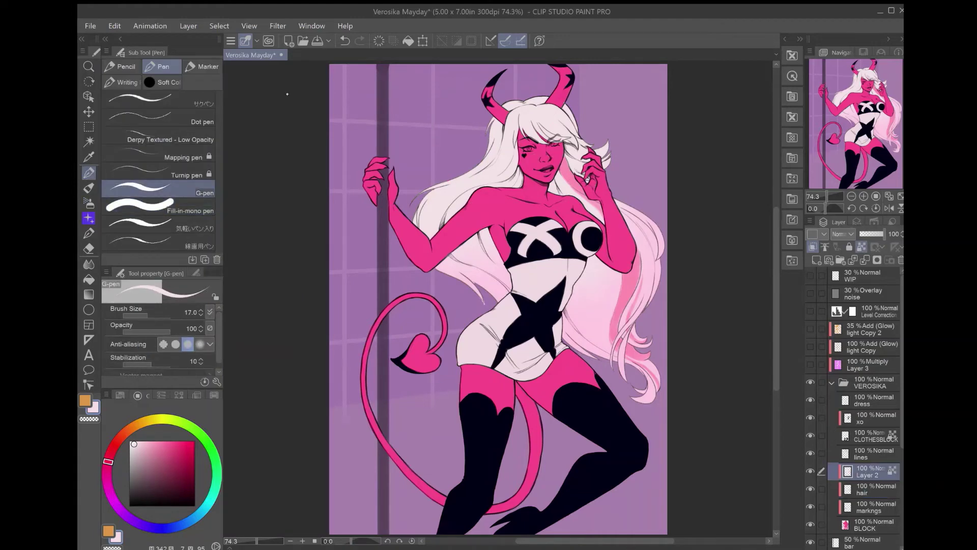
key("p")
scroll(514, 147, "up", 5)
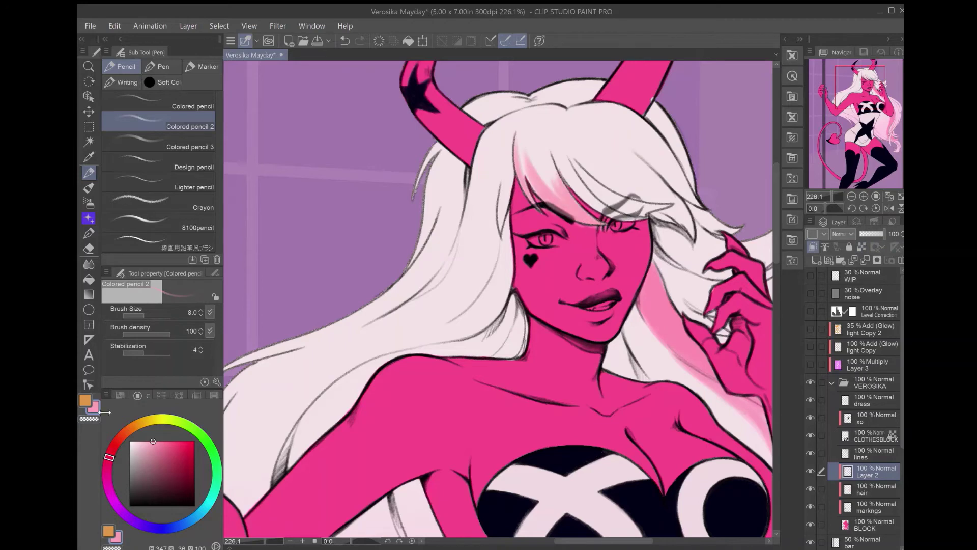
left_click_drag(499, 285, 539, 264)
mouse_move(504, 147)
left_mouse_down()
mouse_move(534, 195)
mouse_move(575, 210)
left_mouse_up()
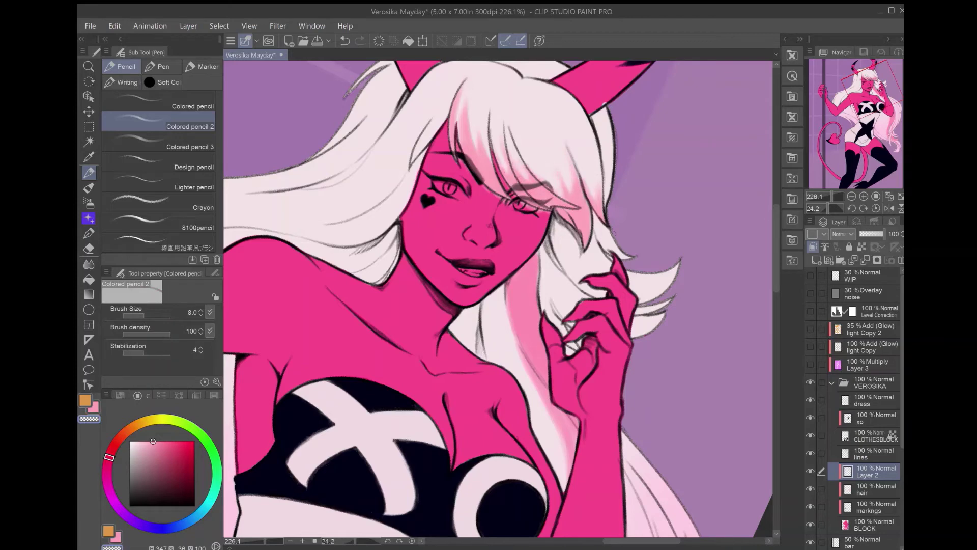
- Refine the pink streaks beside the neck and down the long hair to the curled tips with deeper pink strokes
key("ctrl+0")
scroll(521, 139, "up", 5)
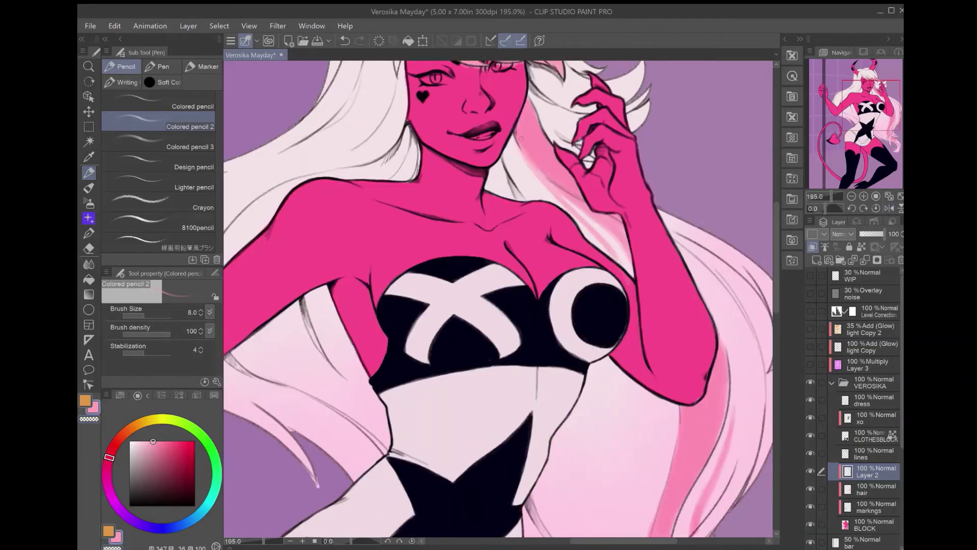
scroll(499, 300, "down", 10)
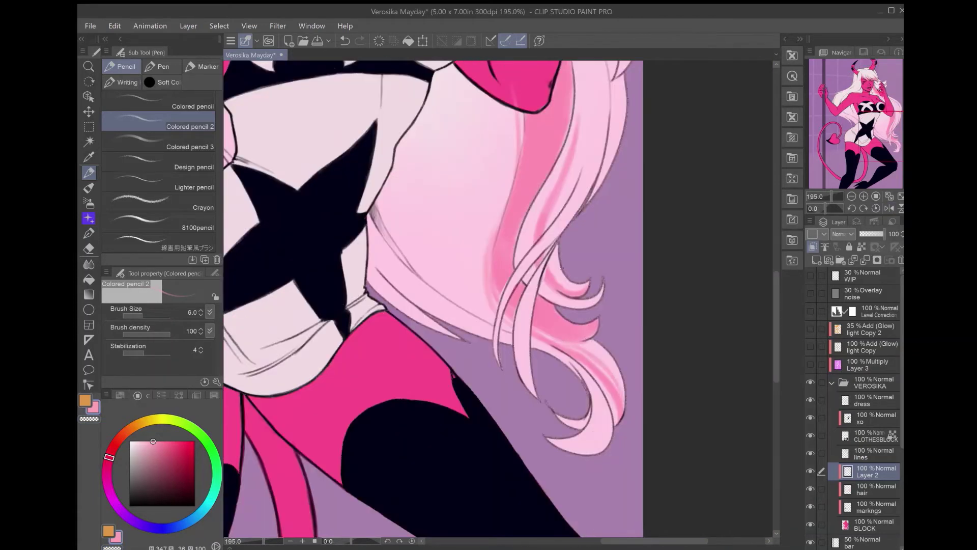
- Colour both eyes yellow on the eyes layer with Colored pencil 2
scroll(560, 304, "up", 5)
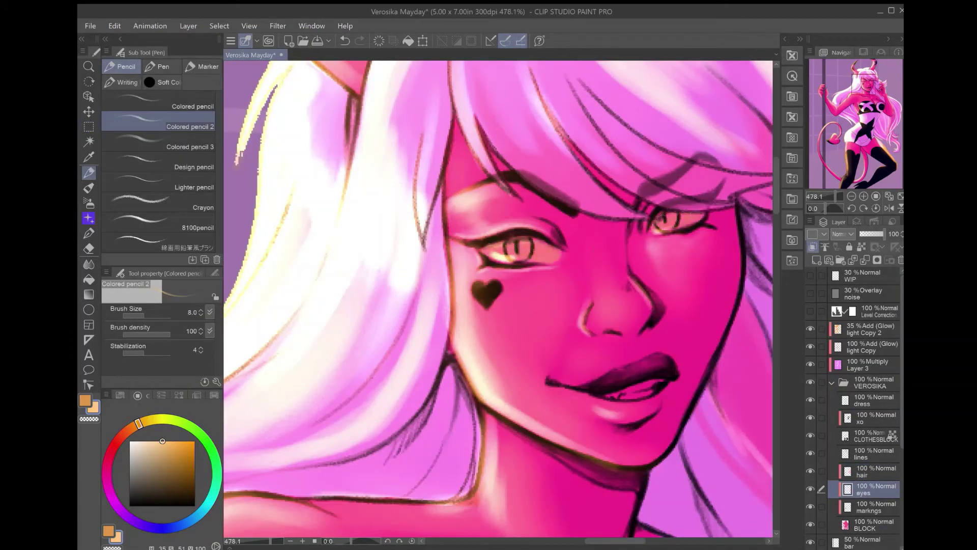
left_click_drag(502, 250, 531, 249)
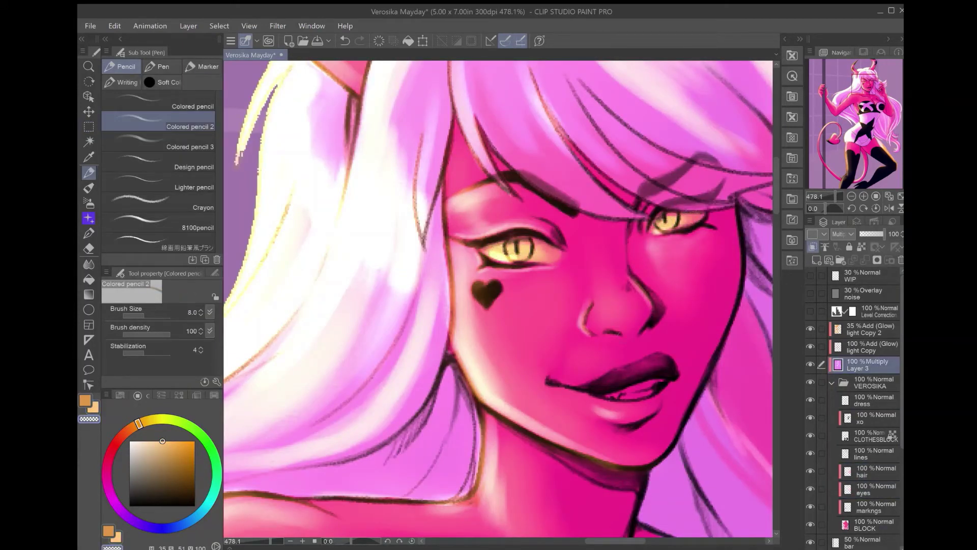
key("bracketright")
key("bracketright")
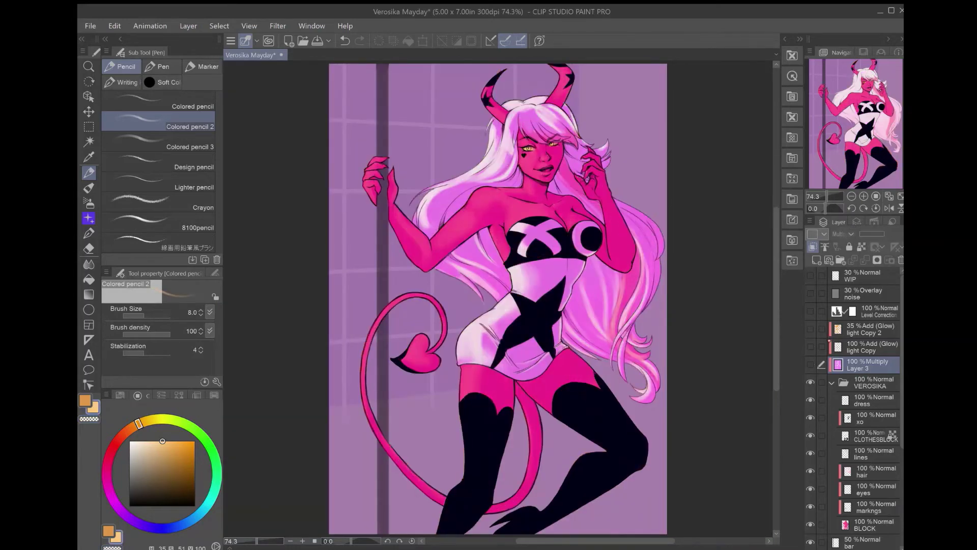
- Add a clipped teeth layer above the markings layer and paint the teeth between the lips pale pink
left_click(601, 331, "alt")
left_click(872, 506)
key("ctrl+shift+n")
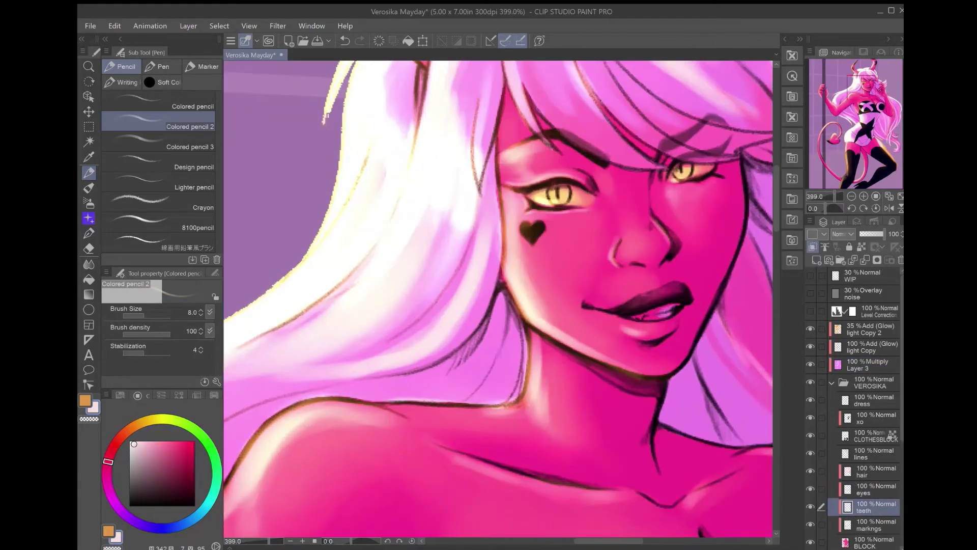
left_click(649, 311, "ctrl")
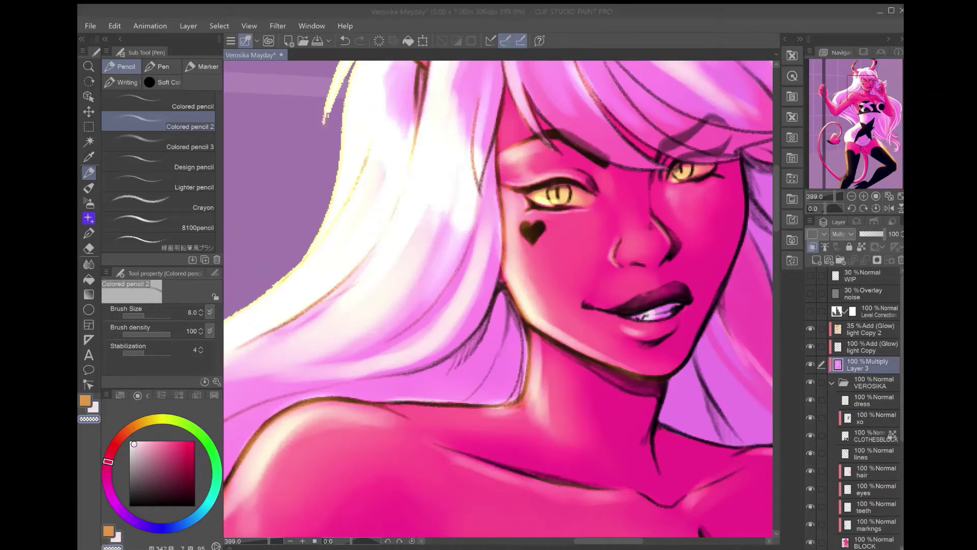
left_click(624, 317)
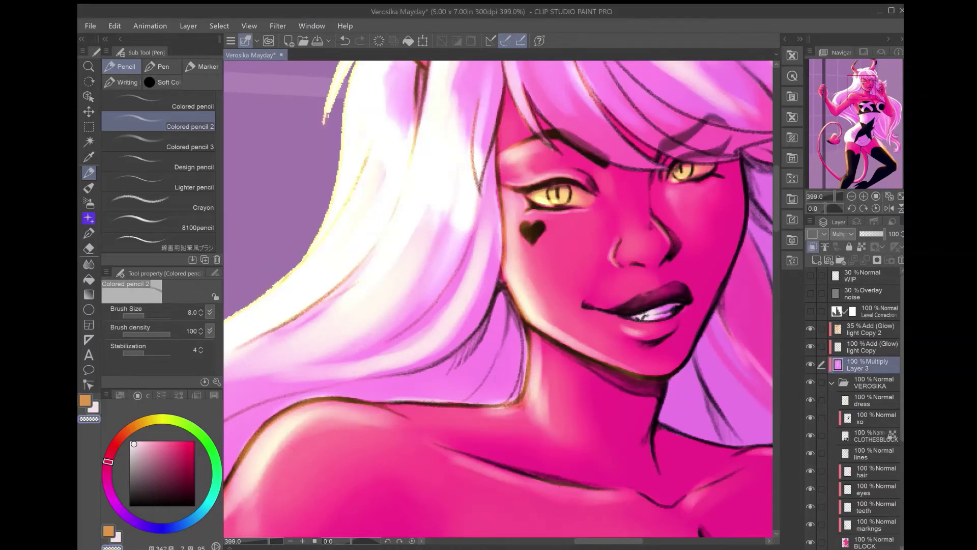
- Set the light Copy 2 glow layer to 60% opacity and add a clipped Multiply layer above it
key("ctrl+0")
left_click(867, 347)
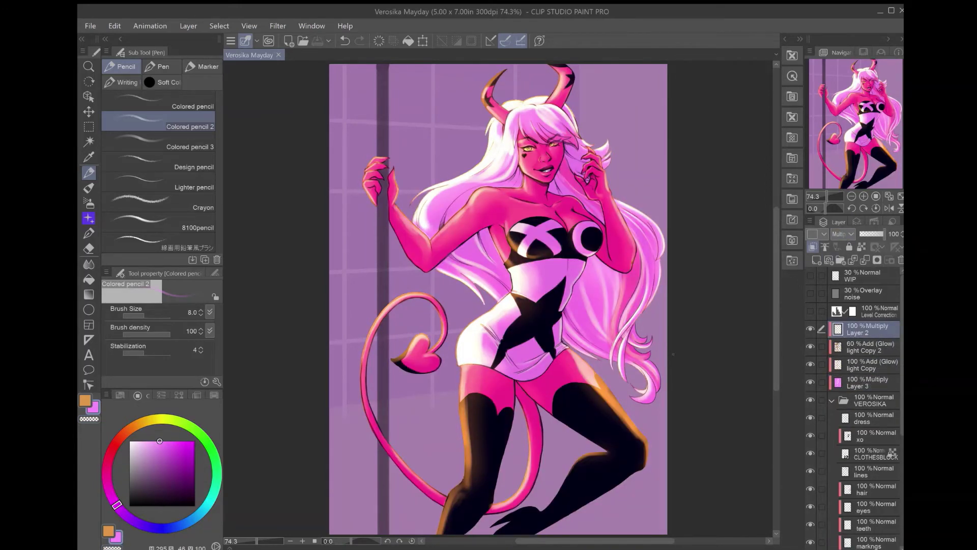
- Choose purple and shade the far side of the face, the nose, eye sockets and lips with Colored pencil 2
scroll(551, 139, "up", 5)
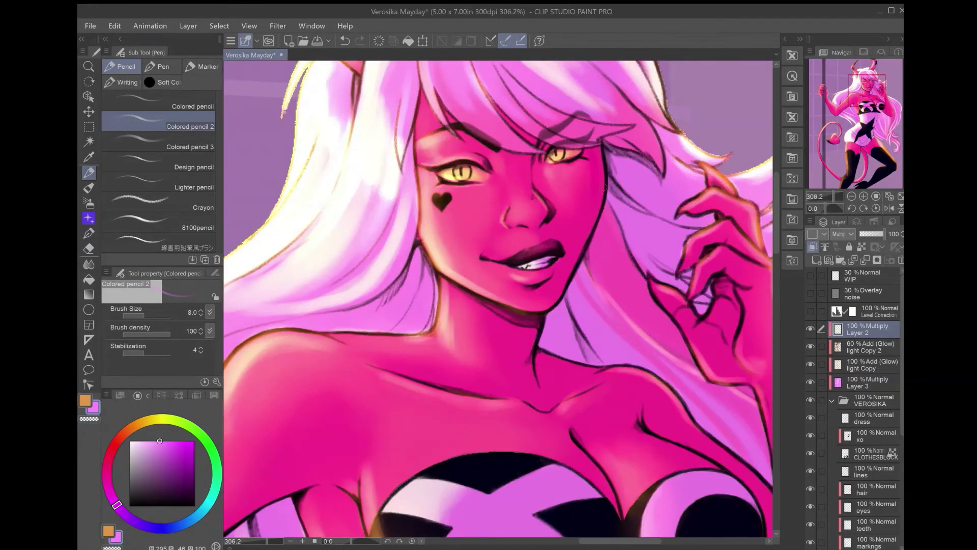
left_click(162, 453)
left_click(127, 516)
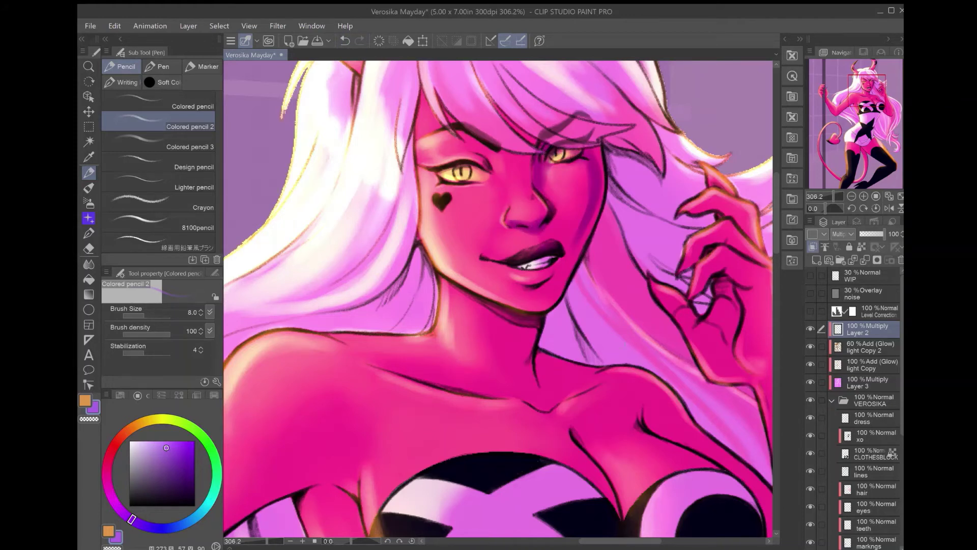
key("bracketright")
key("bracketright")
key("bracketright")
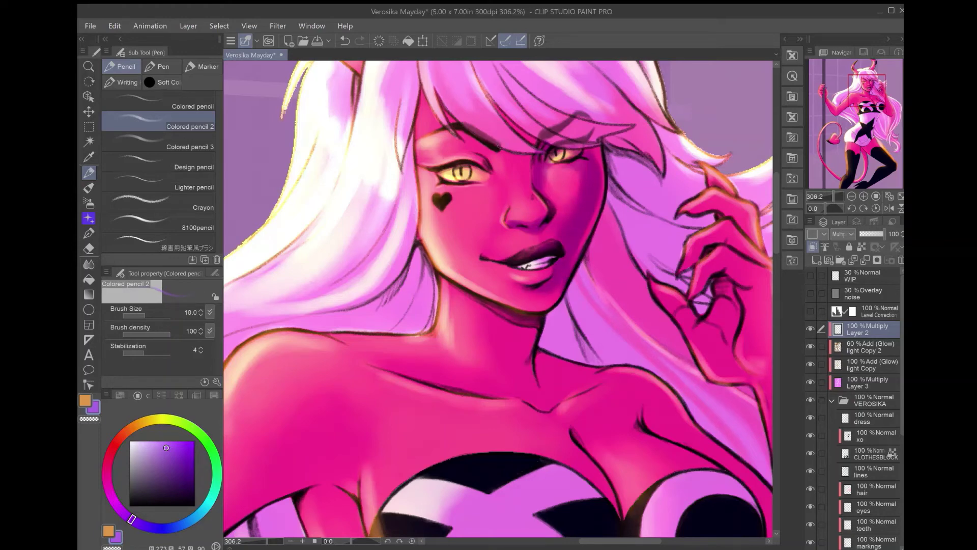
scroll(463, 210, "down", 1)
scroll(579, 232, "up", 2)
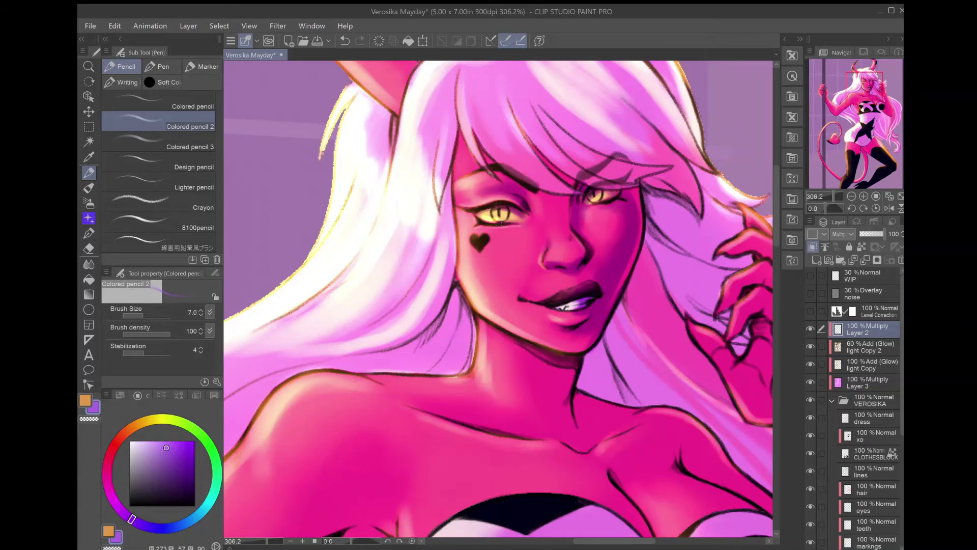
- Enlarge Colored pencil 2 to size 12 and paint the purple cast shadow on the neck under the jaw
scroll(498, 299, "right", 2)
scroll(498, 299, "down", 1)
key("bracketright")
key("bracketright")
left_click_drag(509, 356, 514, 391)
mouse_move(458, 325)
left_mouse_down()
mouse_move(497, 375)
mouse_move(475, 389)
left_mouse_up()
scroll(497, 298, "up", 3)
- Reduce the pencil to size 10 and shade under the fringe and the hair beside the far cheek purple
key("bracketleft")
key("bracketleft")
left_click_drag(508, 269, 466, 295)
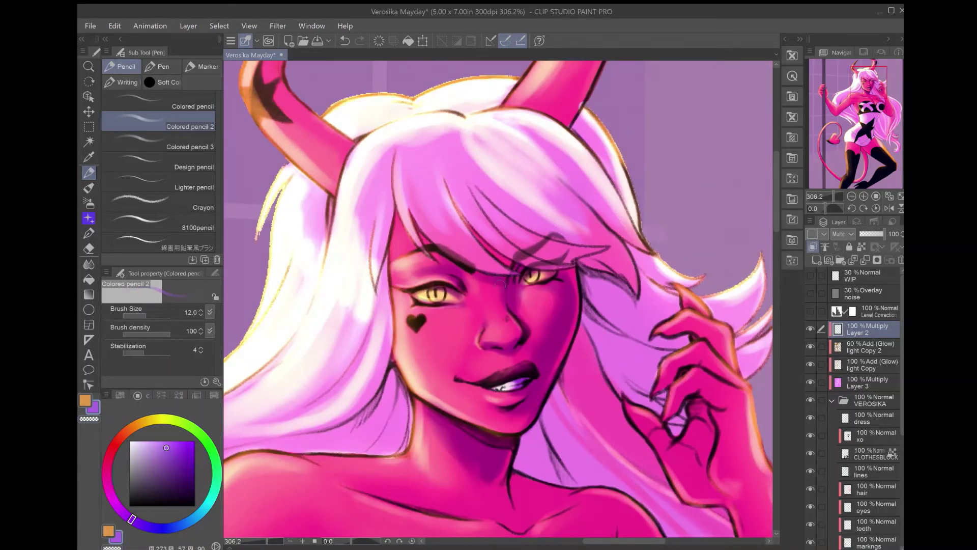
left_click_drag(514, 201, 458, 260)
left_click_drag(611, 264, 575, 315)
left_click_drag(636, 284, 601, 330)
scroll(498, 298, "right", 4)
scroll(497, 298, "down", 3)
left_click_drag(560, 234, 483, 305)
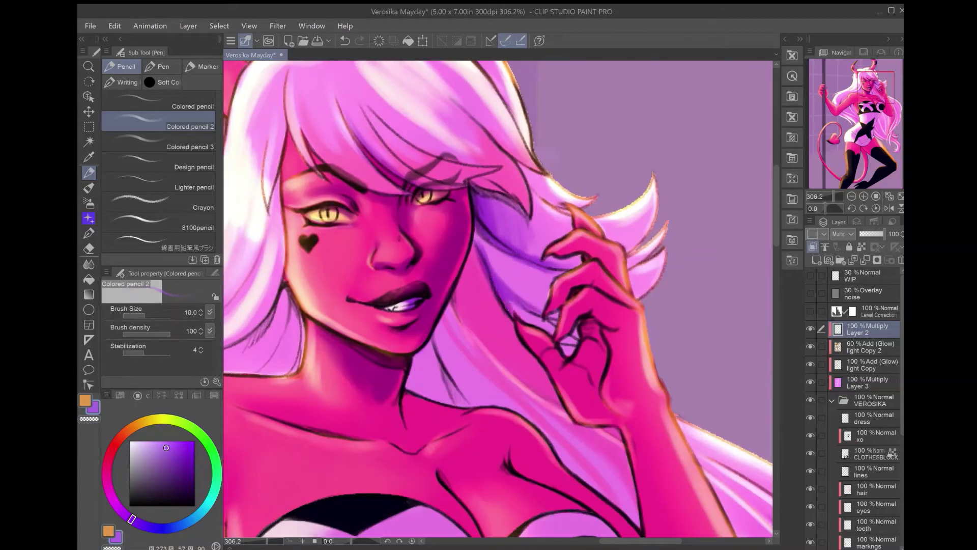
- Shade the palm and the gaps between the fingers of the raised hand purple
left_click_drag(575, 331, 595, 377)
left_click_drag(601, 341, 585, 397)
scroll(568, 371, "up", 2)
scroll(568, 370, "left", 3)
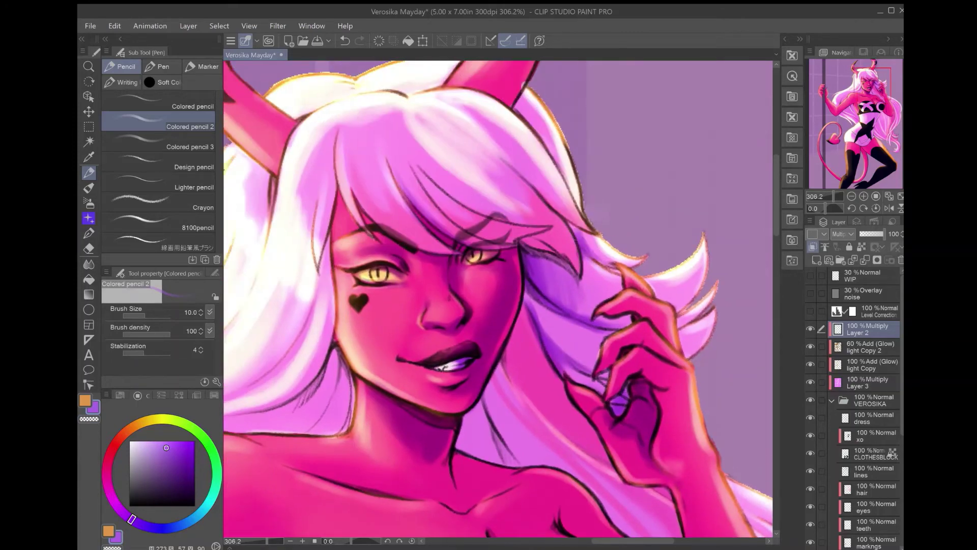
- Deepen the purple shadow in the hair between the face and raised hand and behind the neck
mouse_move(575, 229)
left_mouse_down()
mouse_move(590, 305)
mouse_move(504, 412)
left_mouse_up()
scroll(560, 331, "down", 4)
left_click_drag(595, 255, 585, 315)
left_click_drag(559, 255, 542, 307)
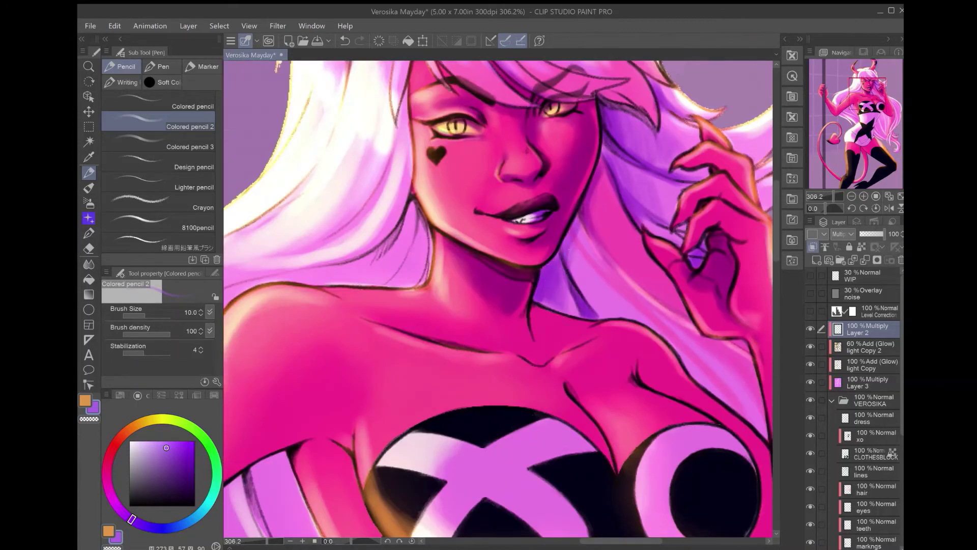
left_click_drag(625, 176, 575, 313)
- Reduce the pencil to size 8 and shade the near-side hair beside the cheek and under the jaw purple
key("bracketleft")
scroll(559, 305, "left", 3)
scroll(559, 305, "up", 1)
left_click_drag(656, 218, 540, 344)
left_click_drag(561, 254, 567, 319)
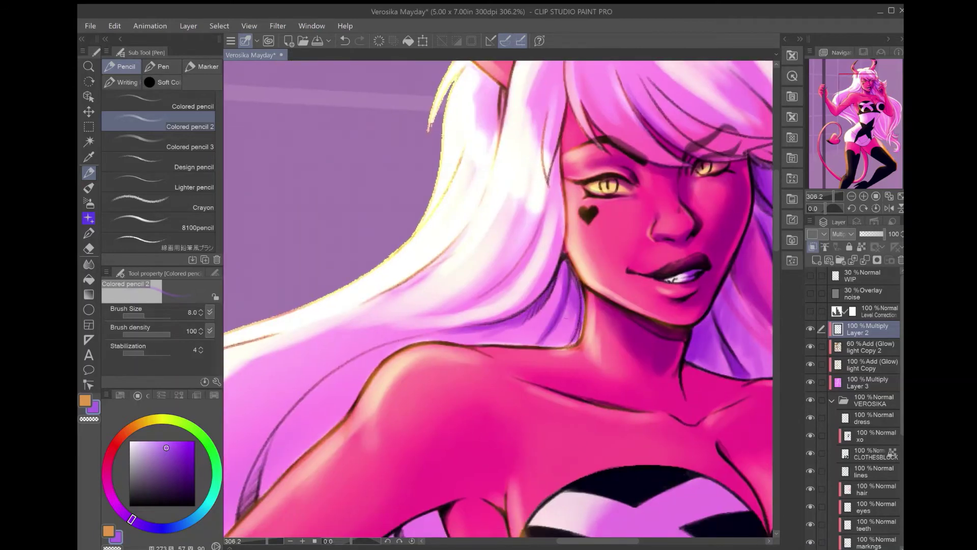
left_click_drag(565, 148, 569, 265)
mouse_move(565, 117)
left_mouse_down()
mouse_move(567, 175)
mouse_move(596, 145)
left_mouse_up()
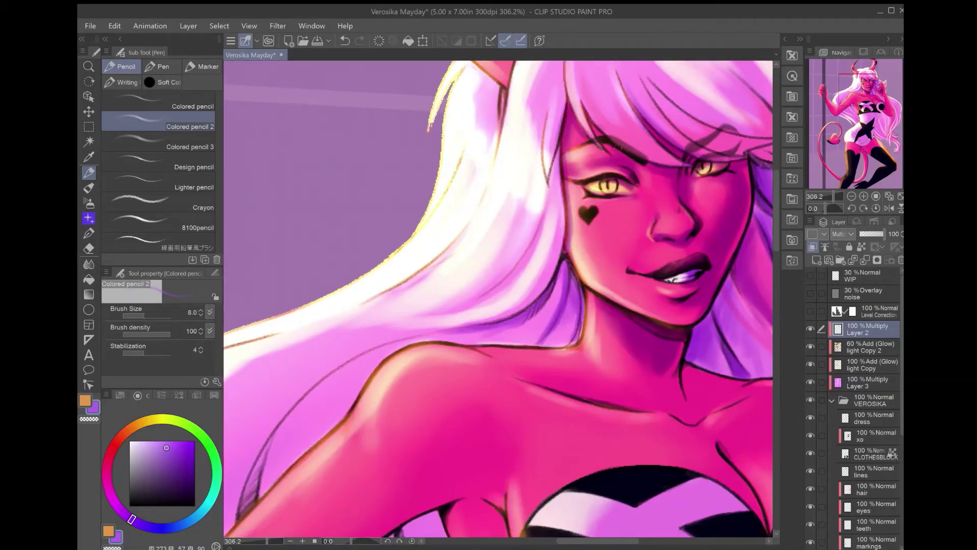
- Add purple shadow strokes along the fringe strands over the forehead
scroll(544, 251, "up", 2)
scroll(544, 250, "right", 3)
mouse_move(580, 82)
left_mouse_down()
mouse_move(603, 135)
mouse_move(539, 239)
left_mouse_up()
scroll(539, 240, "right", 2)
left_click_drag(508, 142, 437, 209)
left_click_drag(560, 140, 473, 213)
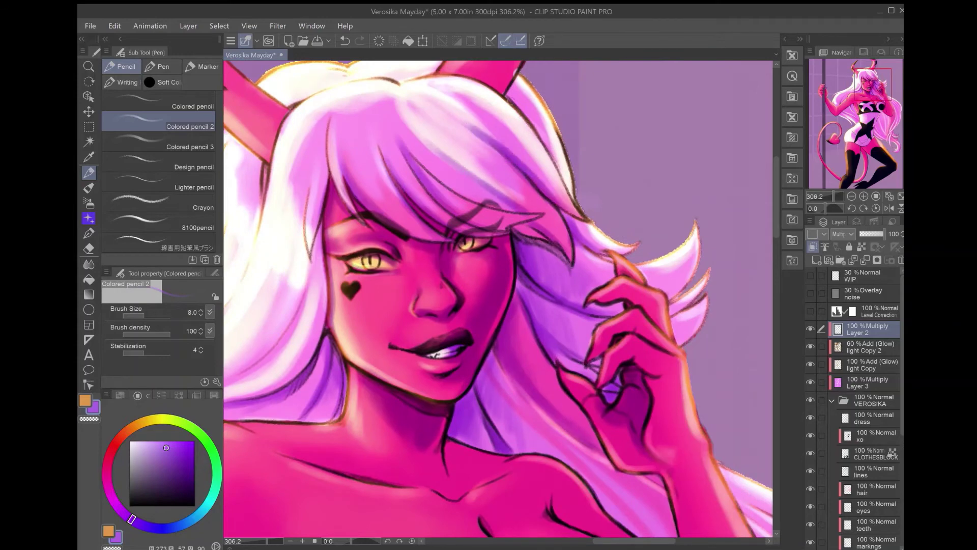
- Enlarge the pencil to size 17 and shade the bases of both horns purple
left_click_drag(560, 76, 509, 178)
key("bracketright")
key("bracketright")
key("bracketright")
key("bracketright")
scroll(669, 104, "up", 3)
left_click_drag(669, 104, 608, 204)
scroll(611, 203, "left", 2)
scroll(610, 204, "down", 1)
left_click_drag(524, 140, 478, 186)
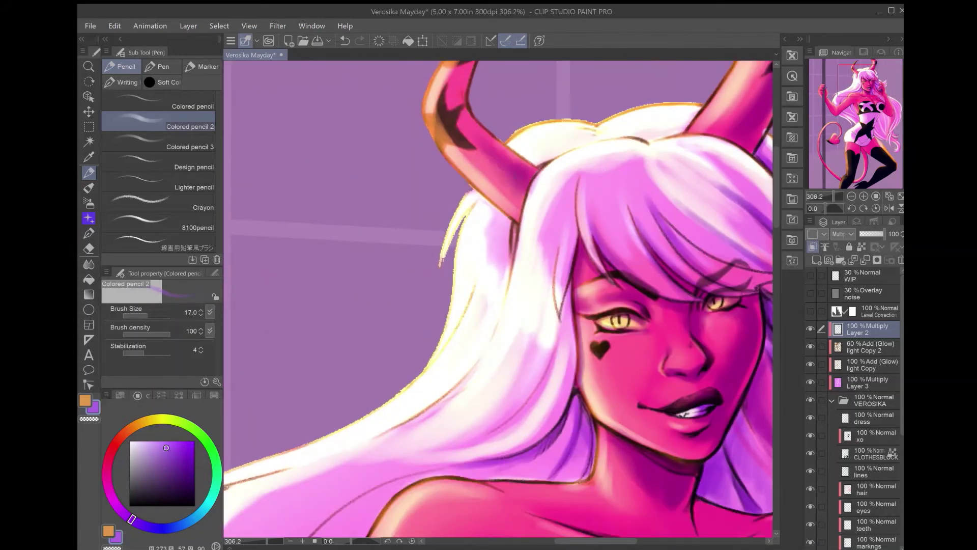
- Reduce the pencil to size 7 and add purple shadow strokes to the crown of the hair between the horns
key("bracketleft")
key("bracketleft")
key("bracketleft")
scroll(504, 163, "left", 2)
scroll(504, 163, "up", 2)
scroll(531, 222, "down", 1)
scroll(532, 222, "right", 2)
key("bracketleft")
key("bracketleft")
key("bracketleft")
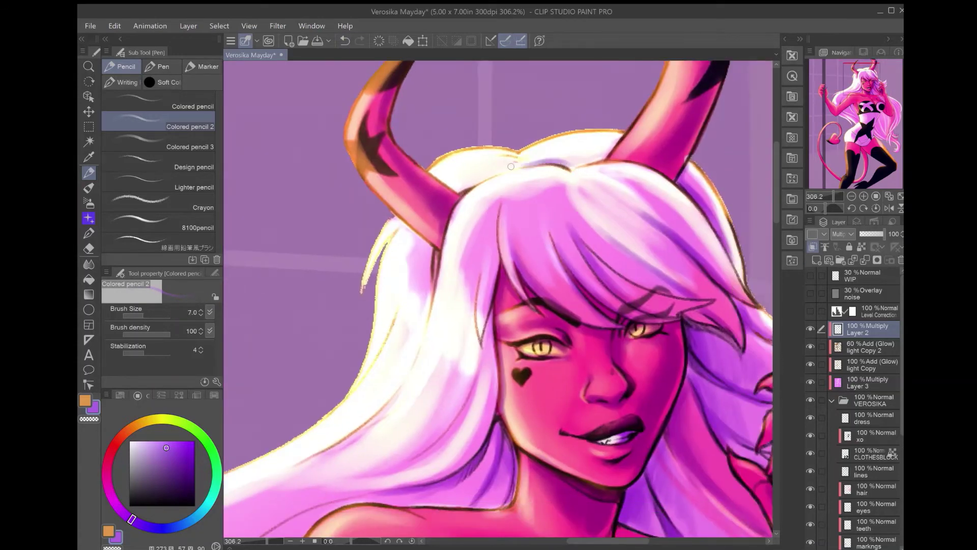
left_click_drag(524, 147, 478, 168)
scroll(590, 157, "down", 2)
scroll(502, 298, "down", 1)
key("ctrl+0")
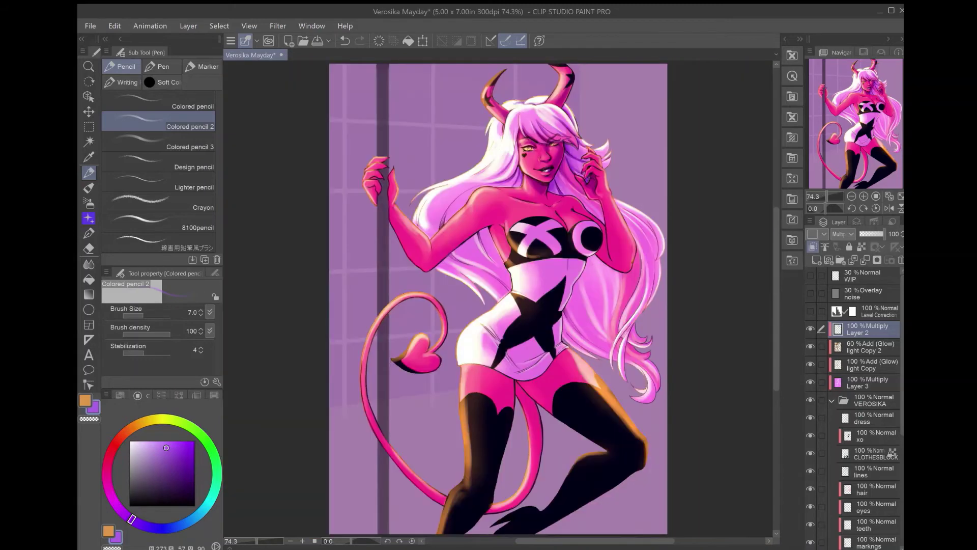
- Deepen the purple shading on the face at pencil size 20 and on the neck base and collarbone at size 15
scroll(564, 115, "up", 5)
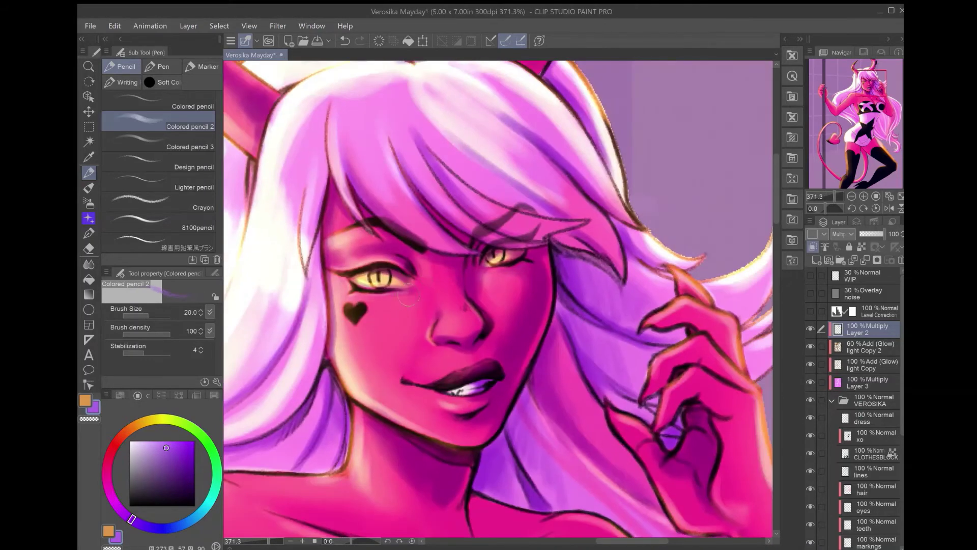
key("bracketright")
key("bracketright")
key("bracketright")
key("bracketright")
key("bracketright")
key("bracketright")
scroll(388, 302, "down", 4)
scroll(388, 301, "left", 1)
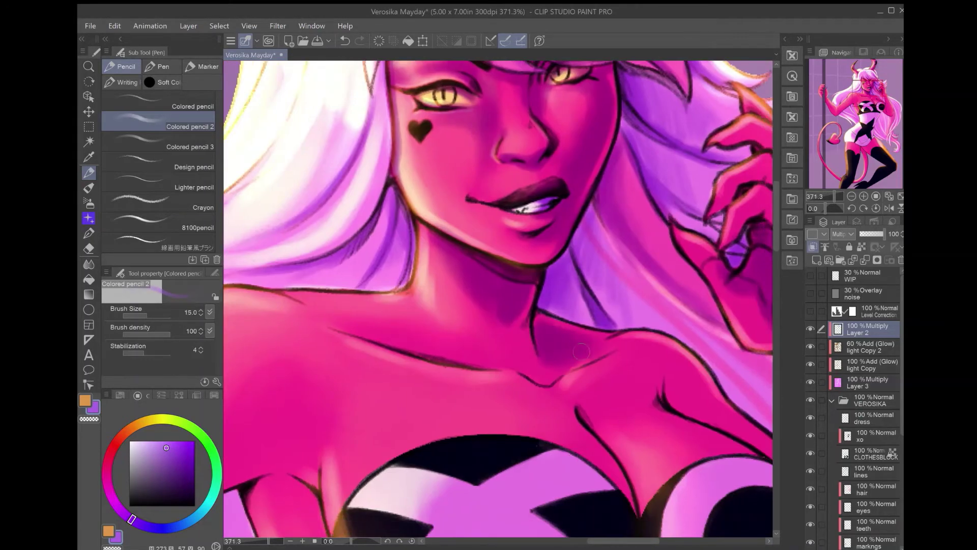
- Reduce the pencil to size 8 and refine the purple shadow in the palm of the raised hand
scroll(388, 302, "up", 3)
scroll(388, 302, "left", 3)
key("bracketright")
scroll(673, 282, "right", 4)
scroll(673, 282, "down", 1)
key("bracketleft")
key("bracketleft")
key("bracketleft")
key("bracketleft")
key("bracketleft")
key("bracketleft")
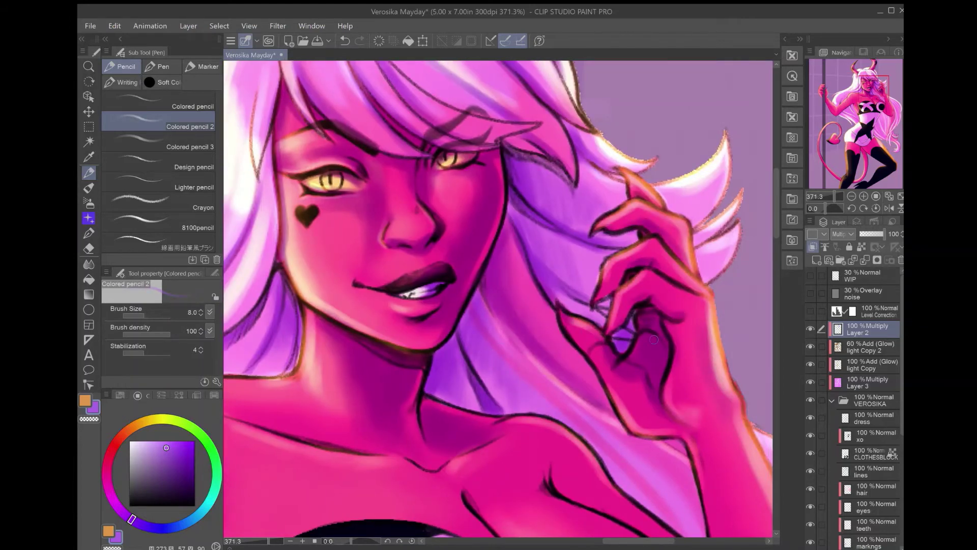
scroll(605, 340, "right", 1)
- Set the pencil to size 7 and add purple strands to the hair sweeping down from the far horn
key("bracketleft")
scroll(524, 112, "up", 3)
scroll(524, 112, "left", 3)
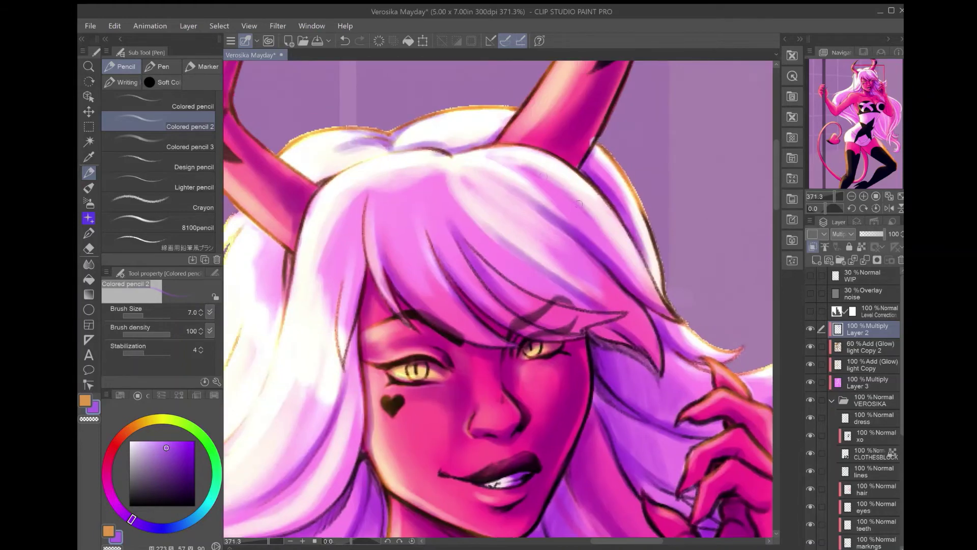
scroll(524, 112, "up", 1)
scroll(598, 214, "down", 3)
scroll(598, 213, "right", 1)
- Soften the purple shading on the face with the pencil in transparent colour at size 25
key("bracketright")
key("bracketright")
key("bracketright")
key("bracketright")
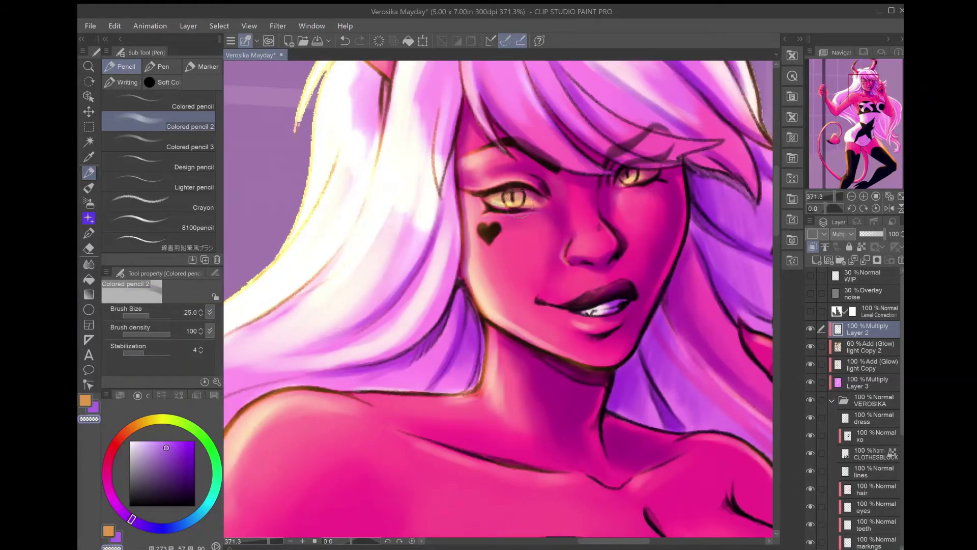
key("ctrl+0")
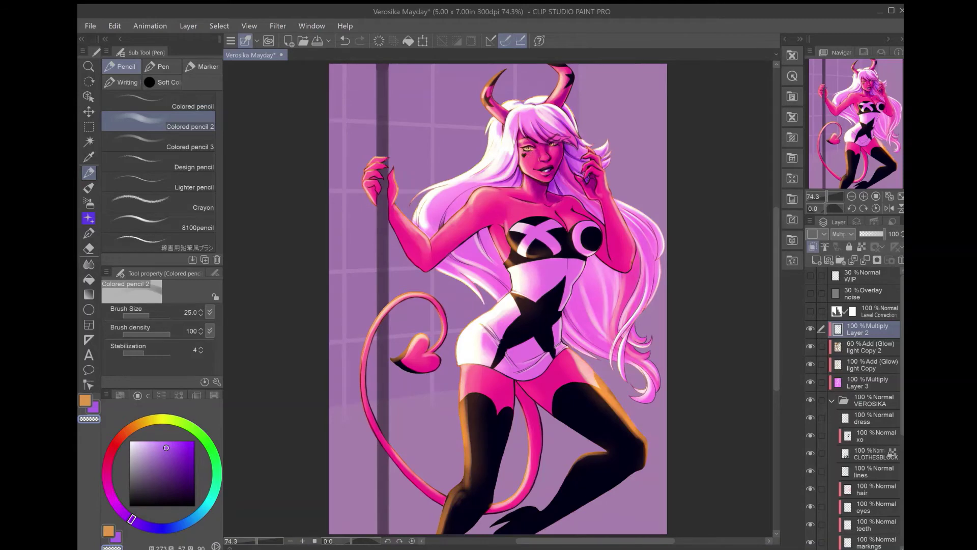
- Set the pencil to size 15, shade the lower end of the bodice's X purple and erase the overspill
key("bracketleft")
key("bracketleft")
key("bracketleft")
key("bracketleft")
key("bracketleft")
key("bracketleft")
scroll(465, 244, "up", 5)
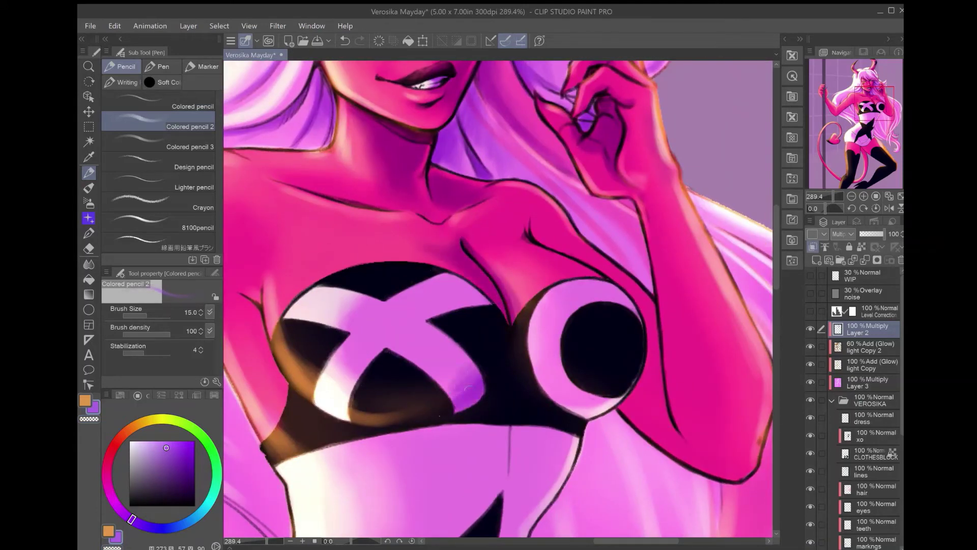
scroll(488, 382, "down", 1)
scroll(488, 383, "left", 2)
left_click_drag(435, 396, 509, 410)
left_click_drag(613, 284, 595, 330)
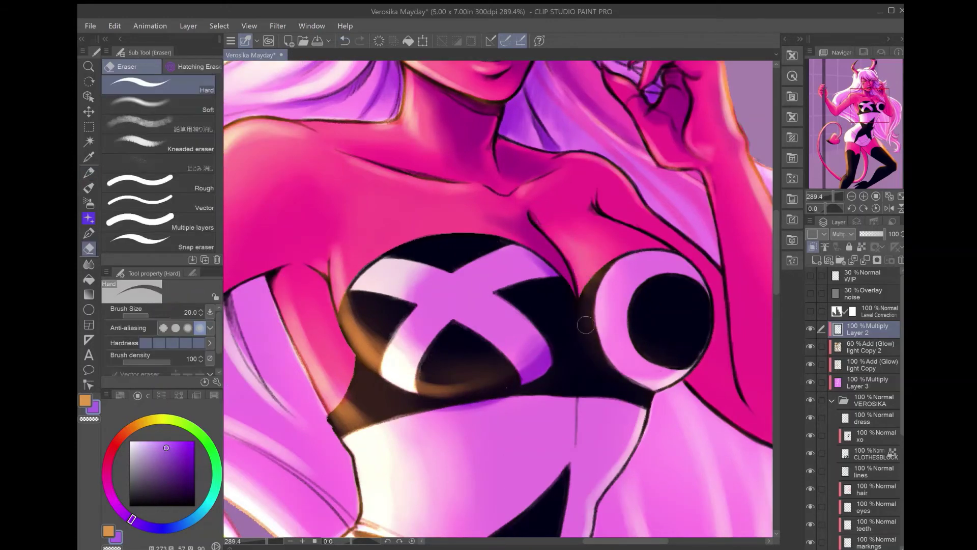
- Shade the upper and lower parts of the bodice's O ring purple
mouse_move(672, 379)
left_mouse_down()
mouse_move(613, 370)
mouse_move(610, 340)
left_mouse_up()
left_click_drag(682, 252, 641, 272)
mouse_move(672, 381)
left_mouse_down()
mouse_move(618, 339)
mouse_move(562, 420)
left_mouse_up()
- Rotate the canvas, shade the upper arm beside the bust purple at pencil size 15, and reset the rotation
key("bracketright")
key("bracketright")
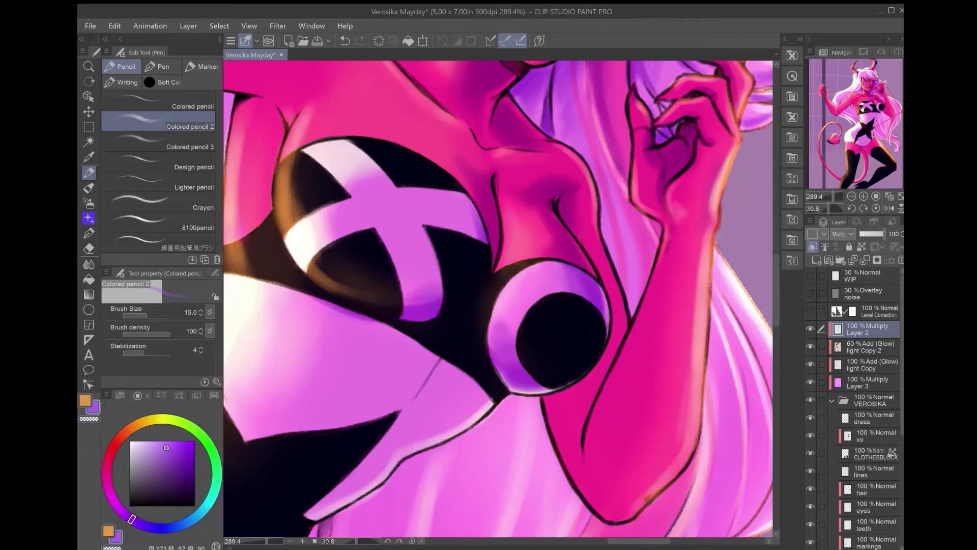
mouse_move(610, 353)
left_mouse_down()
mouse_move(587, 385)
mouse_move(611, 362)
left_mouse_up()
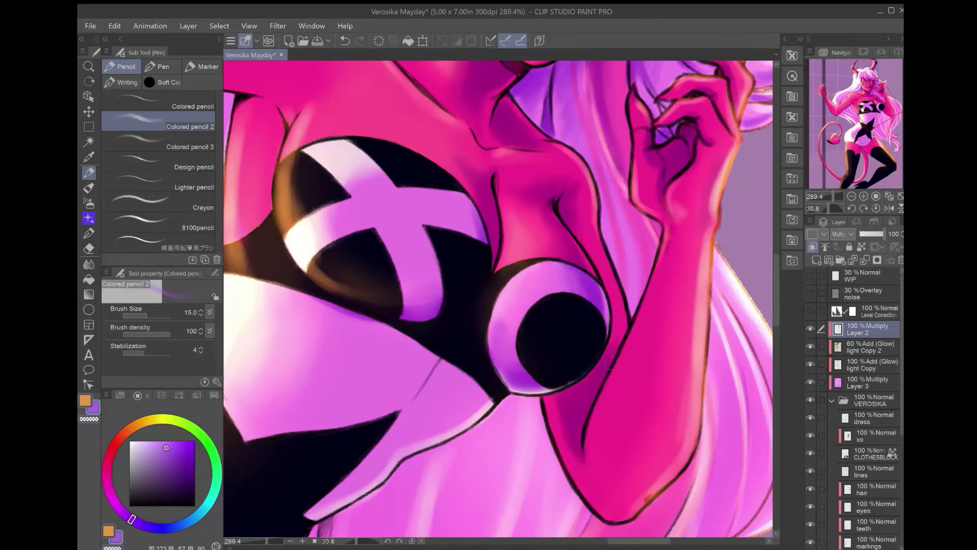
key("ctrl+shift+r")
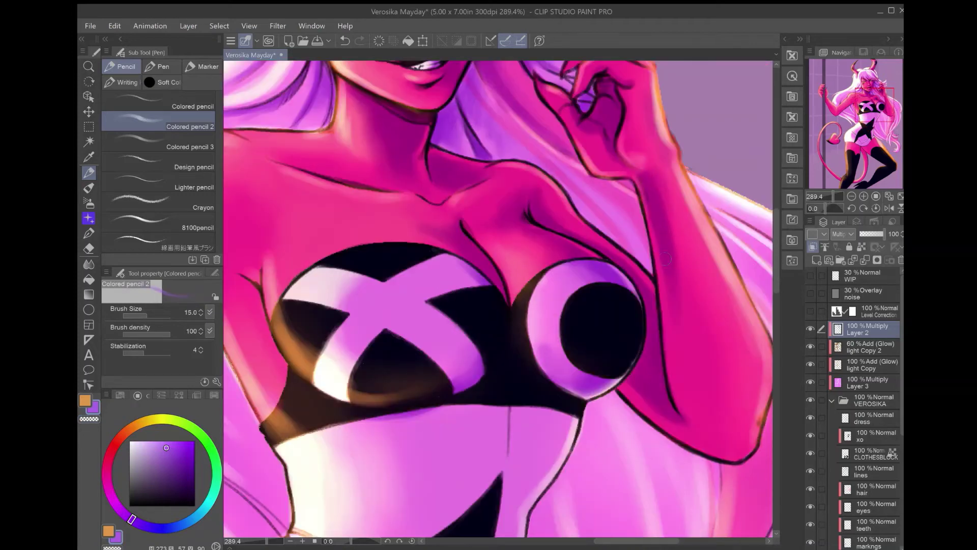
- Undo the last arm stroke, shade the bent arm from elbow to wrist purple, and soften it with transparent colour at size 25
left_click(345, 40)
key("bracketleft")
key("bracketleft")
key("bracketleft")
left_click_drag(693, 407, 722, 443)
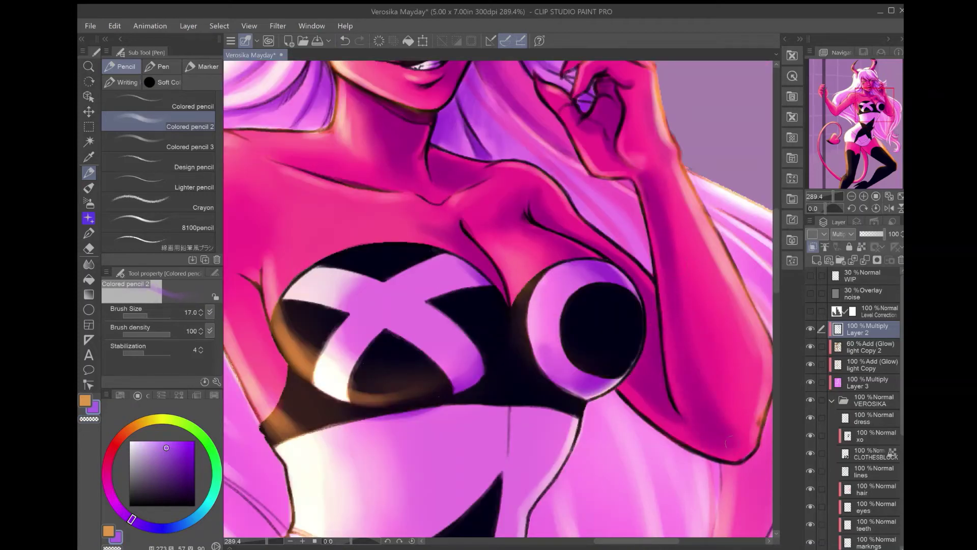
left_click_drag(672, 117, 674, 203)
key("bracketright")
key("bracketright")
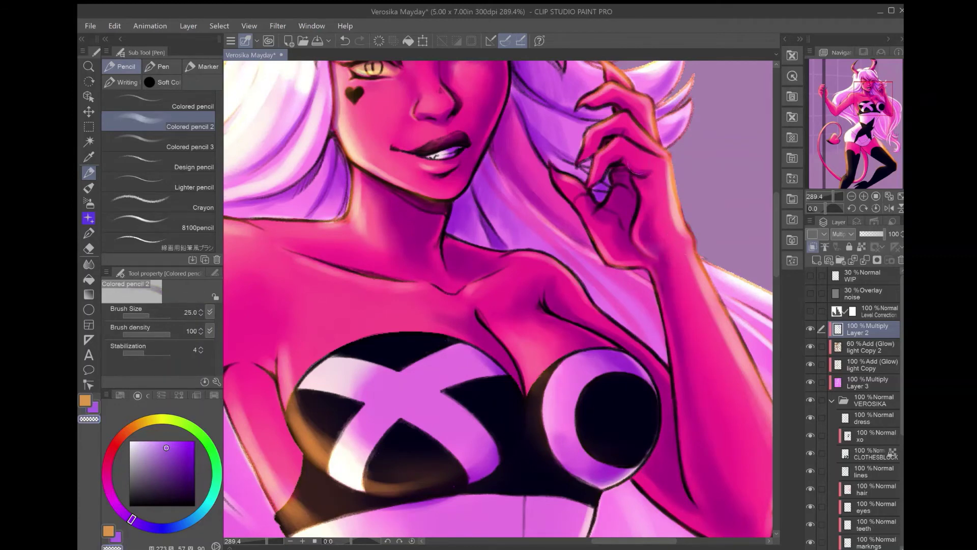
- Reduce the pencil to size 12 and touch up the purple shadows around the neck and shoulders
key("ctrl+0")
key("bracketleft")
key("bracketleft")
key("bracketleft")
key("bracketleft")
key("bracketleft")
scroll(509, 229, "up", 5)
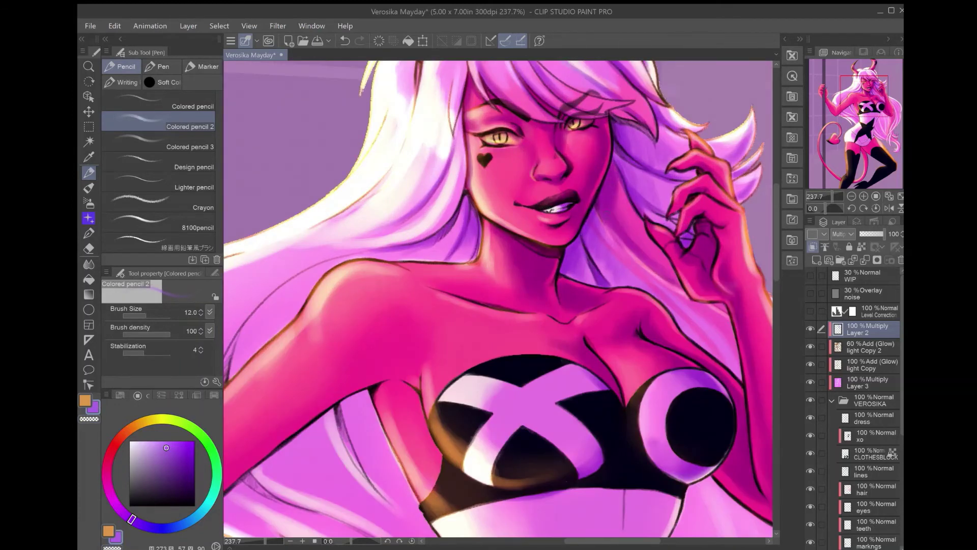
left_click_drag(626, 188, 575, 280)
left_click_drag(509, 203, 509, 298)
left_click_drag(661, 193, 535, 206)
left_click_drag(560, 407, 463, 114)
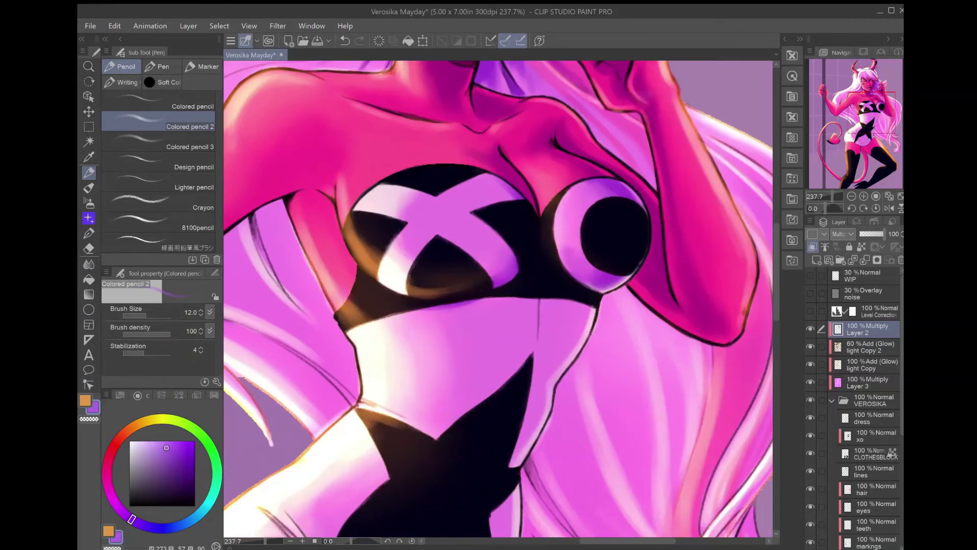
- Shade the dress's white torso panels below the bust purple with the pencil at size 20
mouse_move(585, 306)
left_mouse_down()
mouse_move(550, 371)
mouse_move(532, 372)
left_mouse_up()
mouse_move(534, 305)
left_mouse_down()
mouse_move(626, 188)
mouse_move(585, 239)
left_mouse_up()
mouse_move(575, 245)
left_mouse_down()
mouse_move(534, 189)
mouse_move(596, 193)
mouse_move(529, 229)
mouse_move(514, 214)
mouse_move(585, 265)
mouse_move(526, 300)
left_mouse_up()
key("ctrl+z")
key("bracketright")
key("bracketright")
left_click_drag(527, 229, 543, 298)
left_click_drag(559, 239, 611, 331)
left_click_drag(596, 254, 626, 341)
left_click_drag(583, 382, 575, 458)
left_click_drag(534, 277, 511, 315)
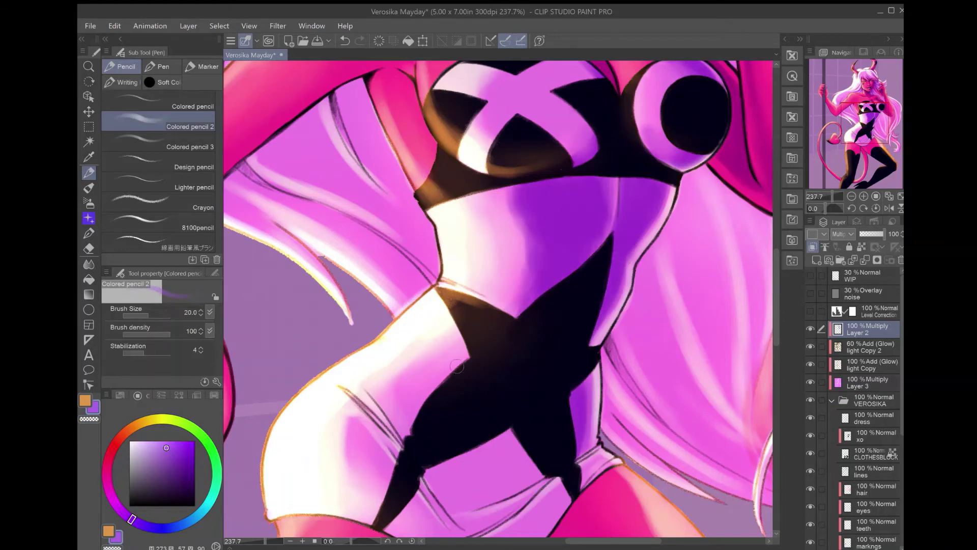
- Reduce the pencil to size 12 and shade the skirt's front panel, fabric folds and hem purple
scroll(456, 366, "down", 3)
key("bracketleft")
key("bracketleft")
mouse_move(519, 357)
left_mouse_down()
mouse_move(437, 407)
mouse_move(468, 371)
mouse_move(427, 407)
left_mouse_up()
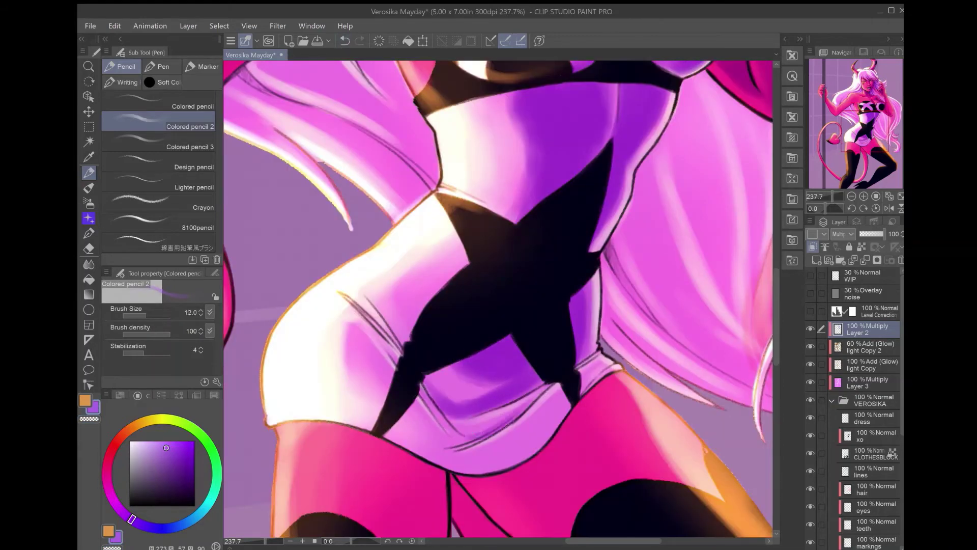
left_click_drag(514, 418, 433, 440)
left_click_drag(397, 331, 366, 366)
left_click_drag(605, 361, 585, 381)
left_click_drag(565, 397, 453, 463)
scroll(509, 356, "down", 6)
mouse_move(565, 361)
left_mouse_down()
mouse_move(494, 279)
mouse_move(570, 394)
left_mouse_up()
key("ctrl+0")
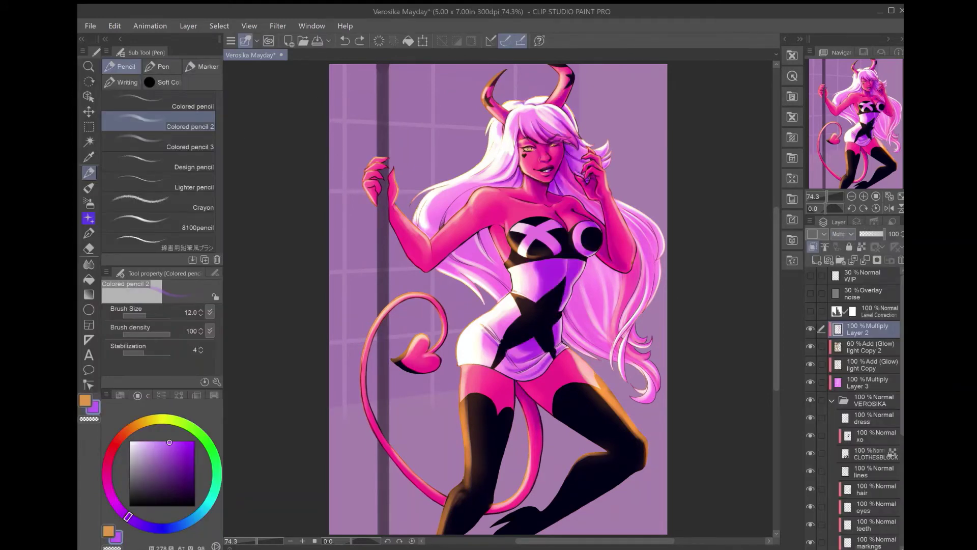
- Shift the rim light on both Add (Glow) layers to red and add a clipped Add (Glow) layer above the Multiply shading
key("ctrl+y")
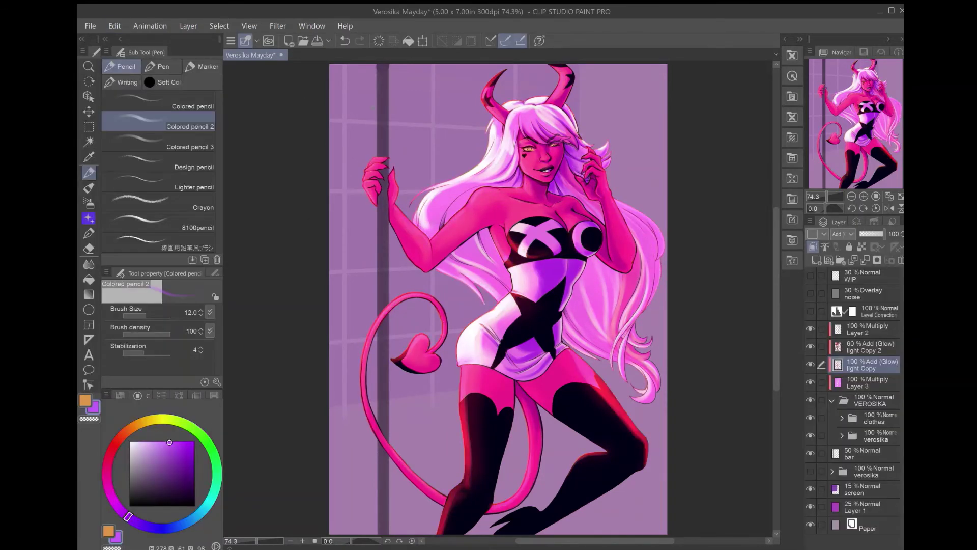
key("x")
key("ctrl+shift+n")
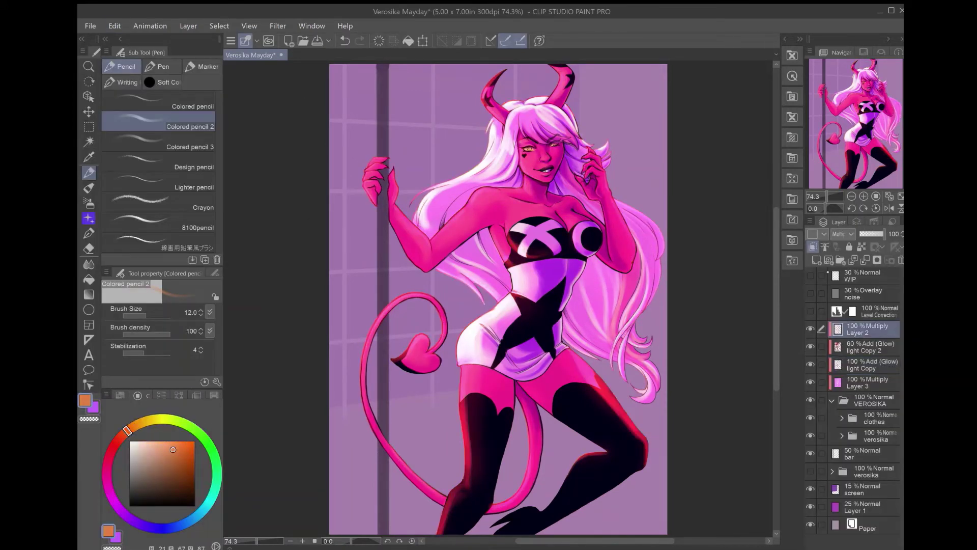
- Paint an orange glow along the edge of the heart-shaped tail tip with the Soft airbrush at size 30
key("b")
key("ctrl+plus")
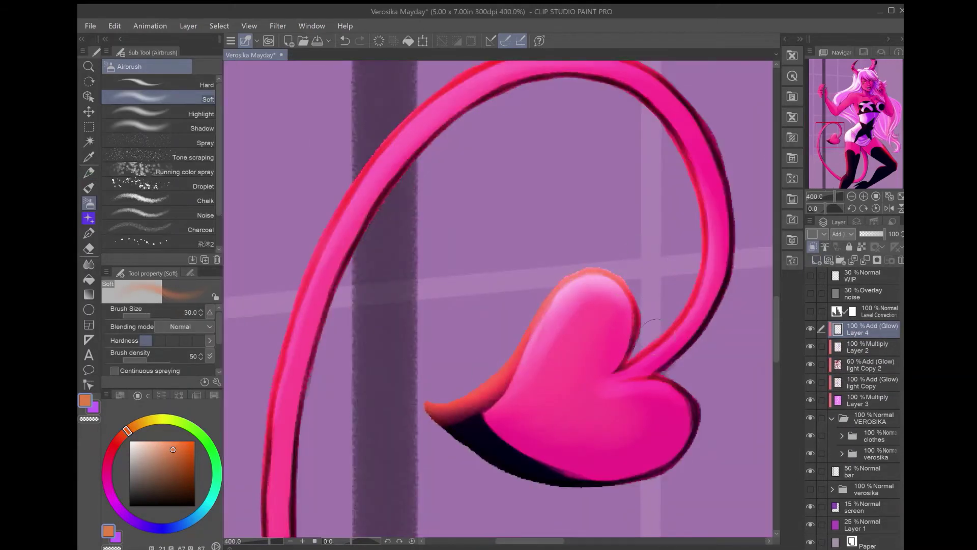
scroll(356, 255, "down", 3)
key("bracketleft")
key("bracketleft")
- Airbrush orange glow along the outer thigh edge, the lower hair curl and the hair strand beside the hip
mouse_move(543, 228)
left_mouse_down()
mouse_move(549, 461)
mouse_move(569, 207)
mouse_move(452, 347)
mouse_move(300, 301)
left_mouse_up()
left_click_drag(679, 373, 661, 529)
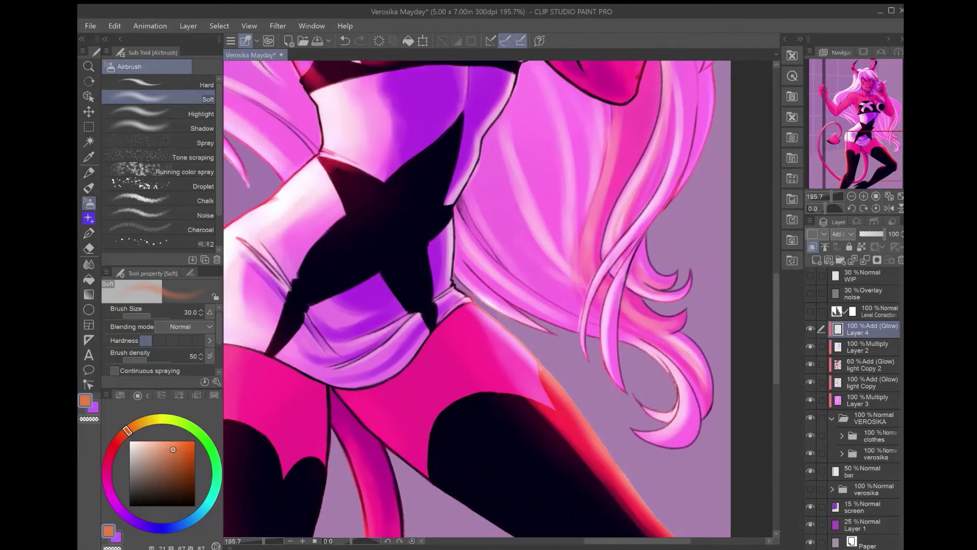
left_click_drag(641, 381, 676, 438)
left_click_drag(458, 265, 580, 344)
left_click_drag(560, 305, 484, 407)
- Reduce the airbrush to size 10 and trace orange glow along the long hair strands below the elbow
key("bracketleft")
key("bracketleft")
mouse_move(549, 385)
left_mouse_down()
mouse_move(527, 445)
mouse_move(585, 265)
left_mouse_up()
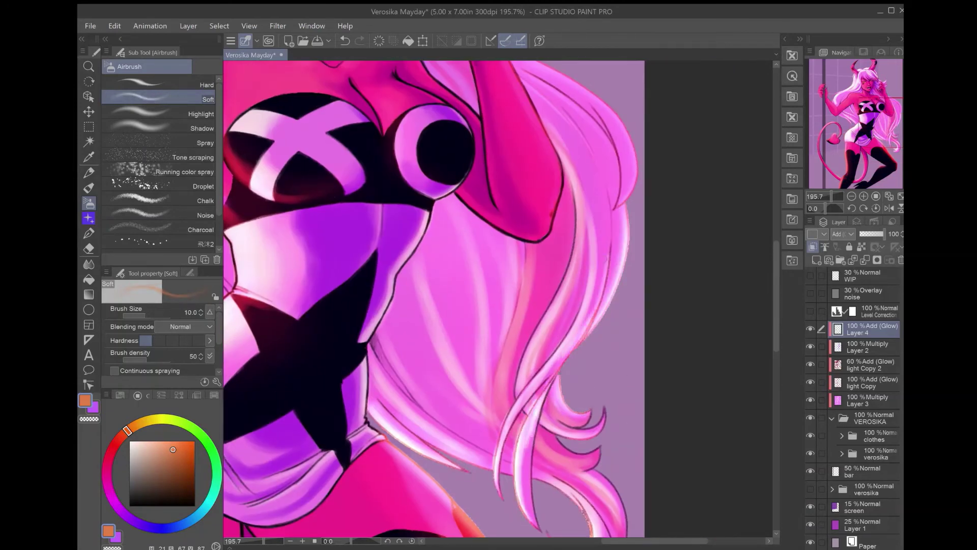
left_click_drag(595, 325, 611, 91)
left_click_drag(458, 255, 498, 427)
- Set the airbrush to size 17 and add orange glow to the bent forearm, raised hand and nearby hair edges
key("bracketright")
key("bracketright")
key("bracketright")
left_click_drag(591, 402, 513, 132)
left_click_drag(509, 204, 583, 349)
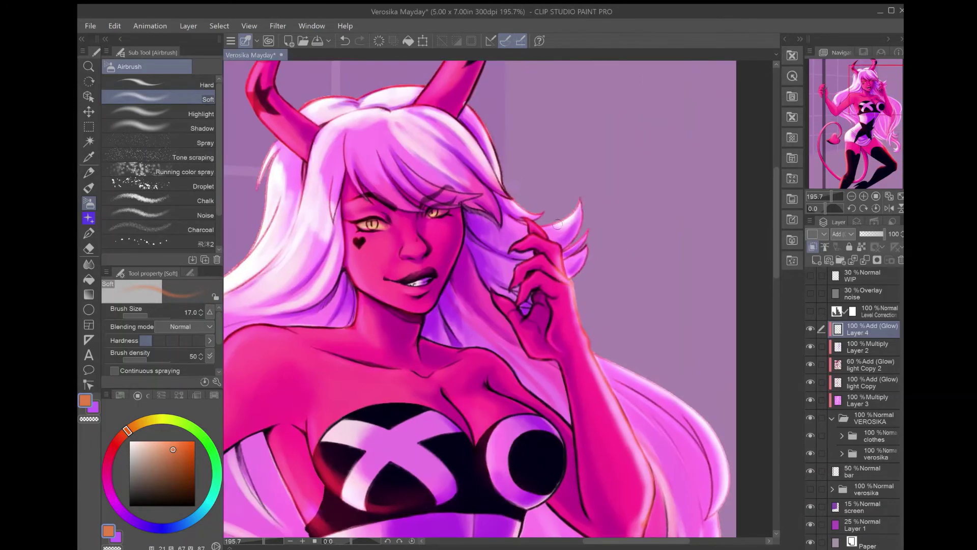
mouse_move(585, 250)
left_mouse_down()
mouse_move(560, 201)
mouse_move(478, 112)
left_mouse_up()
left_click_drag(458, 203, 530, 266)
mouse_move(438, 231)
left_mouse_down()
mouse_move(448, 201)
mouse_move(567, 269)
left_mouse_up()
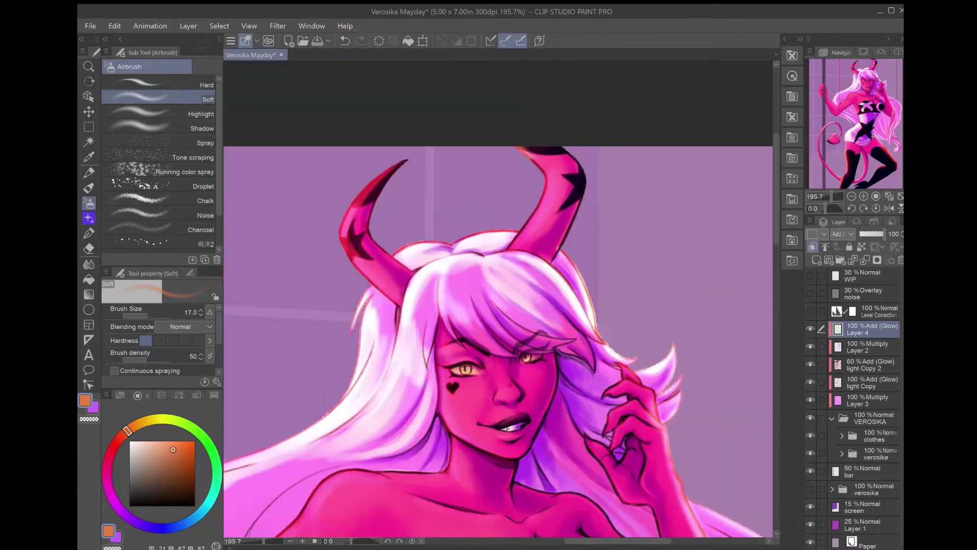
- Airbrush orange glow along the edges of both horns and the top of the hair
mouse_move(539, 150)
left_mouse_down()
mouse_move(519, 245)
mouse_move(509, 247)
left_mouse_up()
mouse_move(489, 234)
left_mouse_down()
mouse_move(397, 249)
mouse_move(341, 305)
left_mouse_up()
left_click_drag(357, 280, 395, 161)
left_click_drag(524, 204, 407, 316)
- Reduce the airbrush to size 6 and add orange glow to the eyes and the heart mark on the cheek
mouse_move(605, 239)
left_mouse_down()
mouse_move(600, 300)
mouse_move(641, 321)
mouse_move(636, 277)
left_mouse_up()
key("bracketleft")
key("bracketleft")
left_click_drag(600, 198, 611, 232)
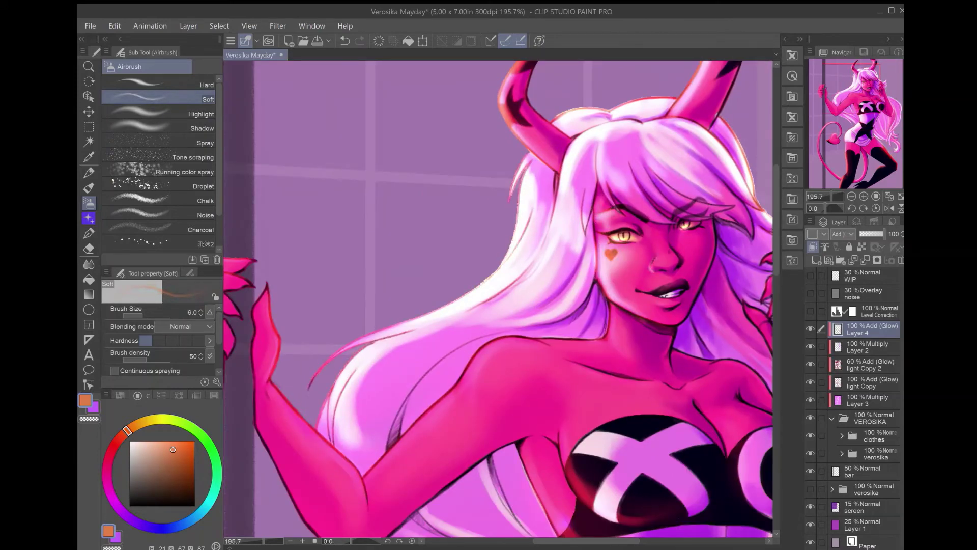
left_click_drag(458, 305, 542, 229)
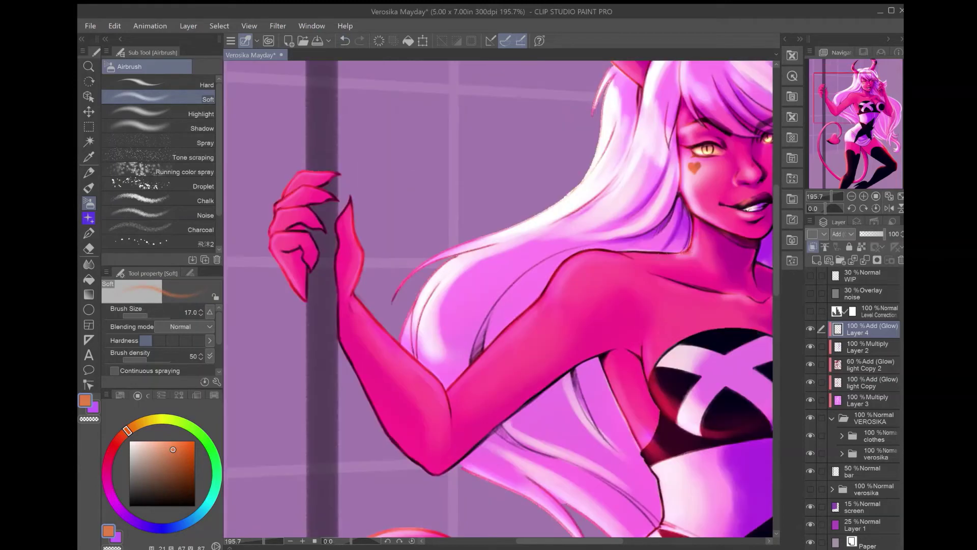
- Enlarge the airbrush to size 30 and add orange glow along the fingers and thumb of the hand at the pole
left_click_drag(458, 305, 555, 273)
key("bracketright")
key("bracketright")
key("bracketright")
left_click_drag(446, 168, 456, 265)
mouse_move(387, 147)
left_mouse_down()
mouse_move(433, 145)
mouse_move(366, 214)
left_mouse_up()
left_click_drag(366, 209, 394, 270)
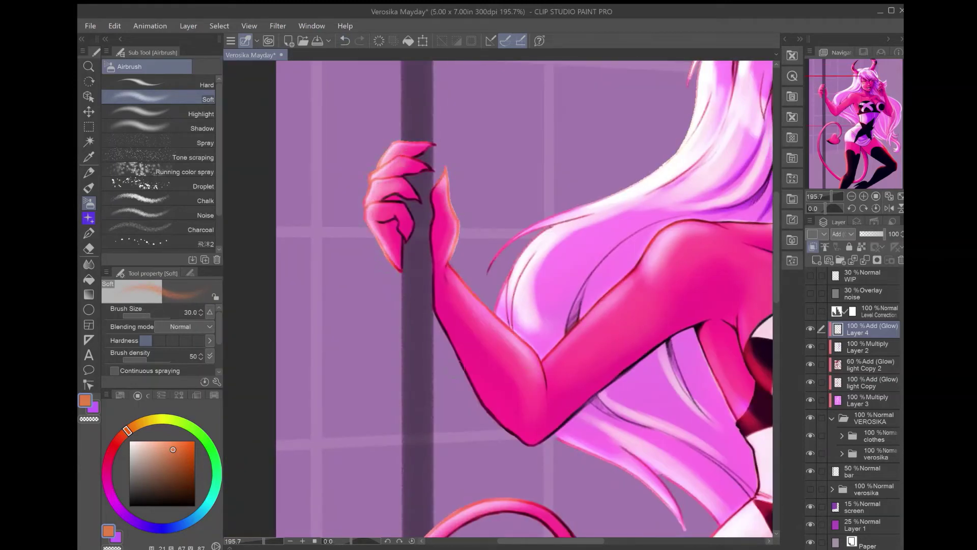
- Airbrush orange glow along the bent forearm, upper arm and flowing hair beside the pole
left_click_drag(522, 323, 440, 442)
left_click_drag(484, 382, 464, 156)
left_click_drag(651, 204, 535, 290)
left_click_drag(692, 186, 575, 285)
left_click_drag(697, 280, 580, 440)
key("ctrl+0")
scroll(491, 246, "up", 5)
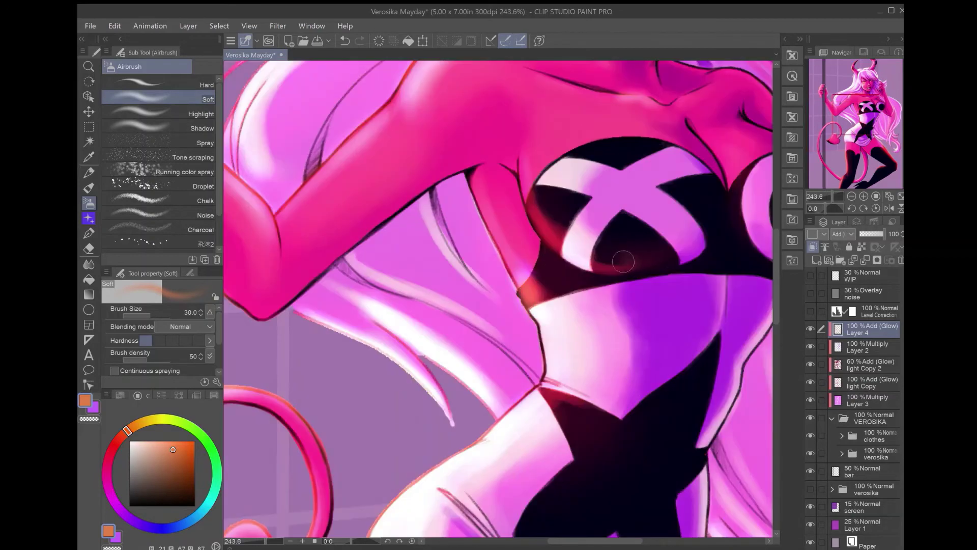
- Airbrush orange glow over the upper edge of the black bustier, chest and shoulder, varying the brush down to size 25
mouse_move(621, 193)
left_mouse_down()
mouse_move(539, 245)
mouse_move(460, 239)
mouse_move(628, 152)
mouse_move(618, 135)
left_mouse_up()
key("bracketright")
key("bracketright")
key("bracketright")
key("bracketright")
key("bracketright")
mouse_move(529, 127)
left_mouse_down()
mouse_move(501, 173)
mouse_move(532, 274)
mouse_move(531, 219)
left_mouse_up()
key("bracketleft")
key("bracketleft")
key("bracketleft")
key("bracketleft")
key("bracketleft")
key("bracketleft")
left_click_drag(532, 107, 527, 306)
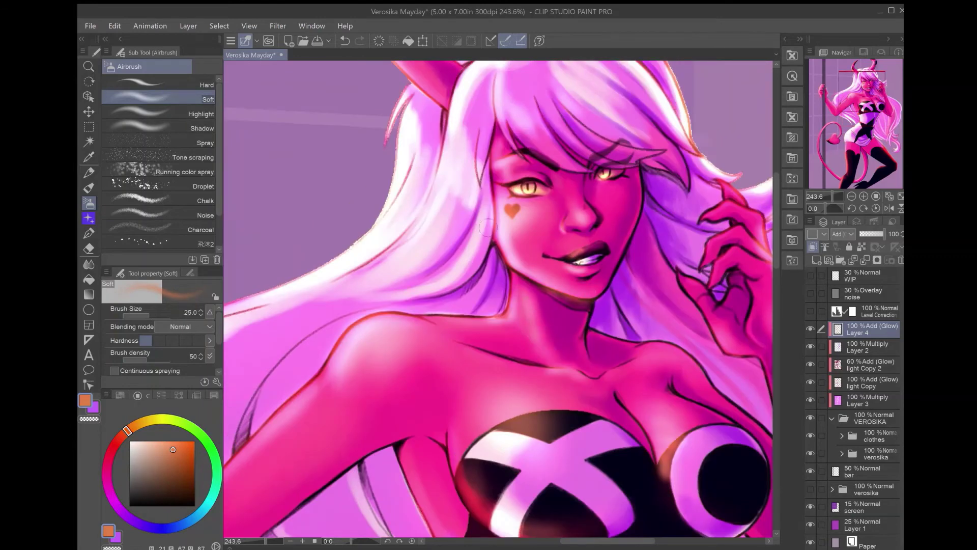
- Lower the Add (Glow) Layer 4 opacity to 30% and pick Colored pencil 2 to work on the Multiply Layer 2
key("ctrl+0")
left_click_drag(883, 234, 864, 233)
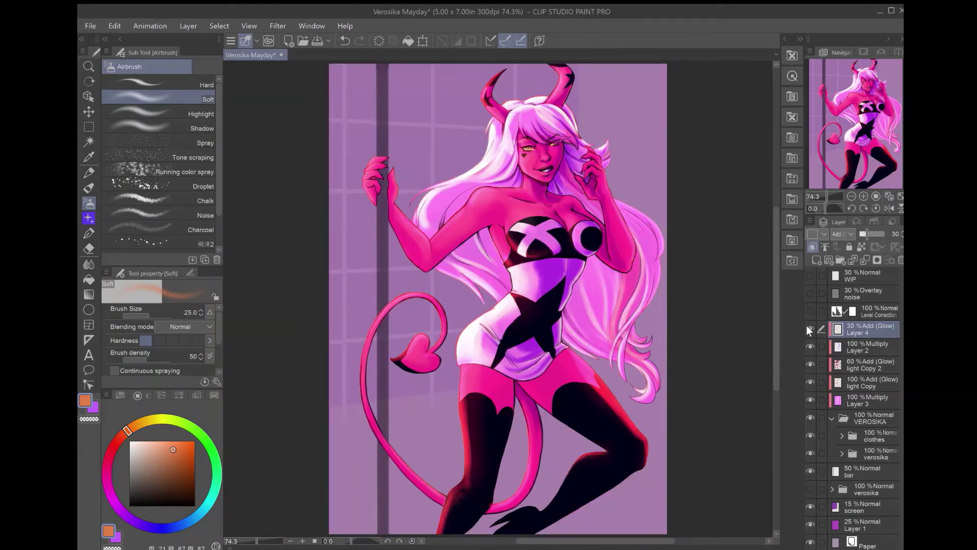
key("p")
left_click(840, 345)
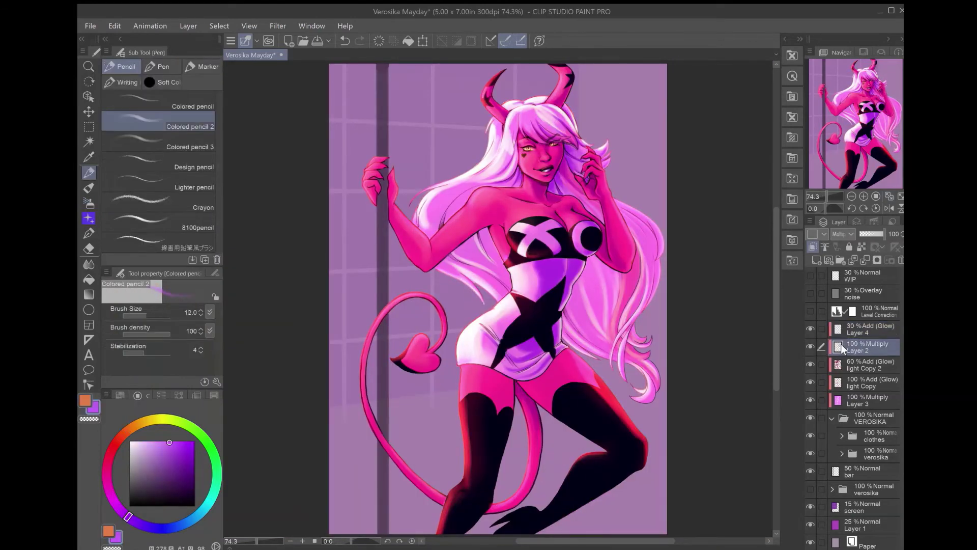
- Shade the bent arm, elbow and wrist by the pole in purple with a pencil of about size 8 to 12
scroll(488, 132, "up", 5)
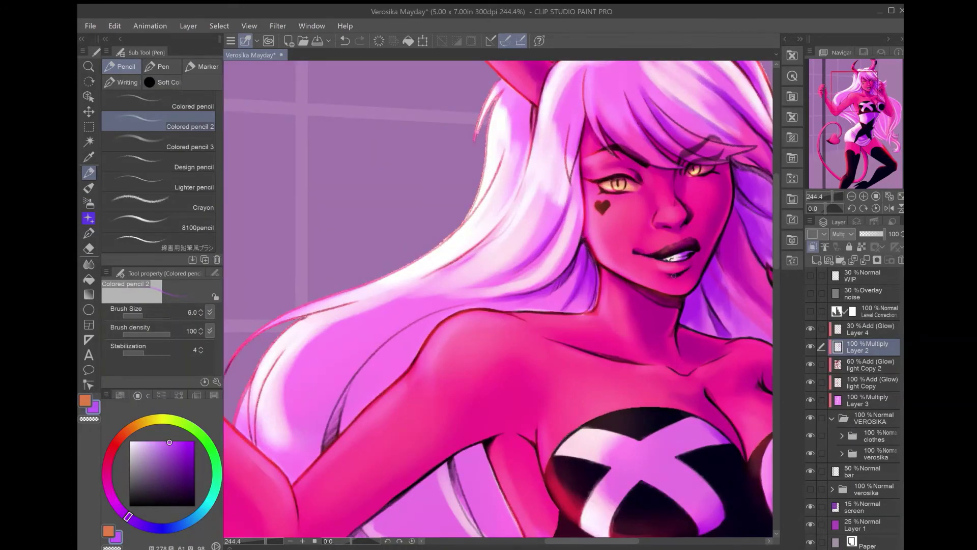
mouse_move(673, 274)
left_mouse_down()
mouse_move(601, 127)
mouse_move(509, 295)
mouse_move(641, 328)
mouse_move(506, 314)
left_mouse_up()
key("bracketleft")
key("bracketleft")
key("bracketleft")
key("bracketleft")
key("bracketleft")
mouse_move(486, 263)
left_mouse_down()
mouse_move(750, 265)
mouse_move(790, 252)
left_mouse_up()
key("bracketleft")
key("bracketleft")
key("bracketleft")
key("bracketleft")
left_click_drag(488, 295, 559, 377)
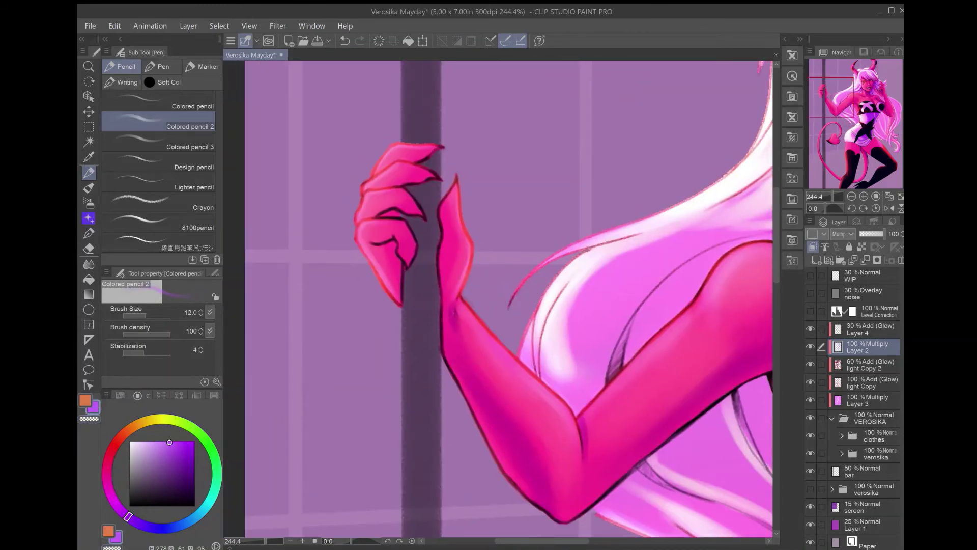
left_click_drag(445, 230, 534, 261)
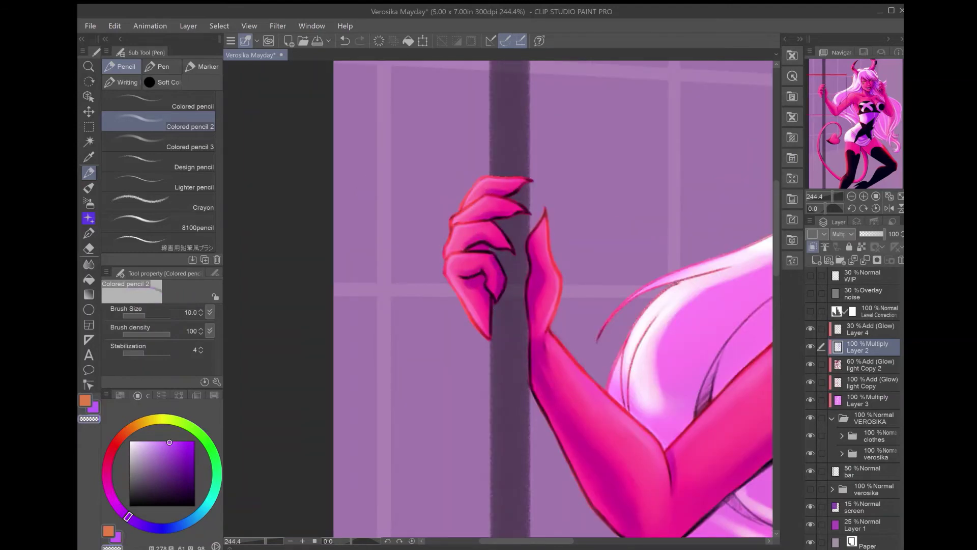
- Shade the heart-shaped tail tip in purple, using the pencil at size 20
key("x")
scroll(501, 298, "down", 10)
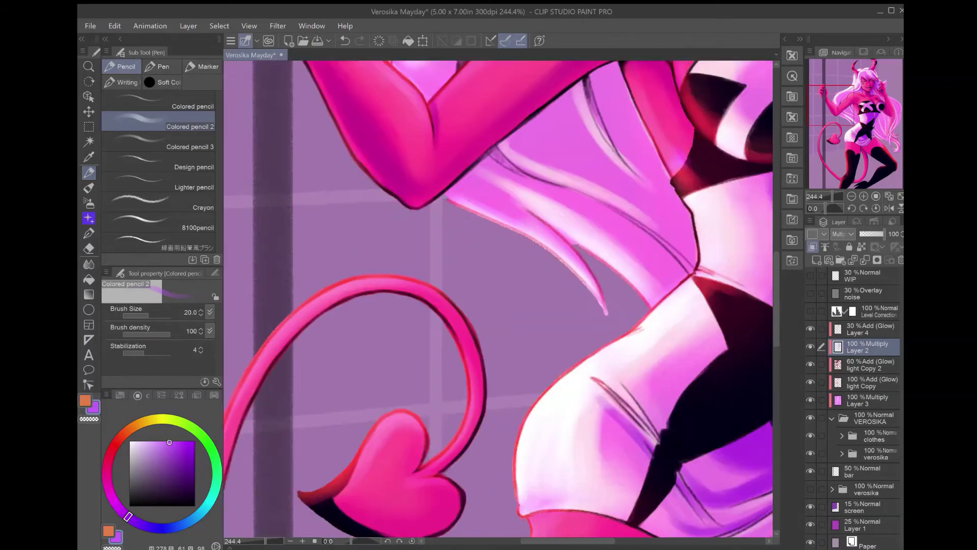
key("]")
key("]")
key("]")
key("]")
mouse_move(631, 305)
left_mouse_down()
mouse_move(550, 297)
mouse_move(560, 244)
mouse_move(563, 279)
left_mouse_up()
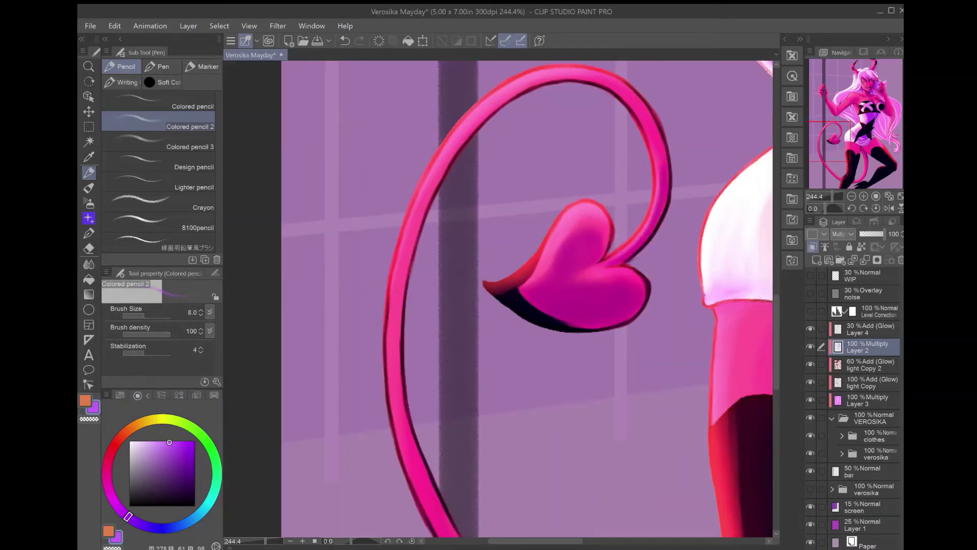
- Soften the purple shading on the heart-shaped tail tip with transparent color at size 20
scroll(602, 199, "down", 3)
key("]")
key("]")
key("]")
key("]")
key("]")
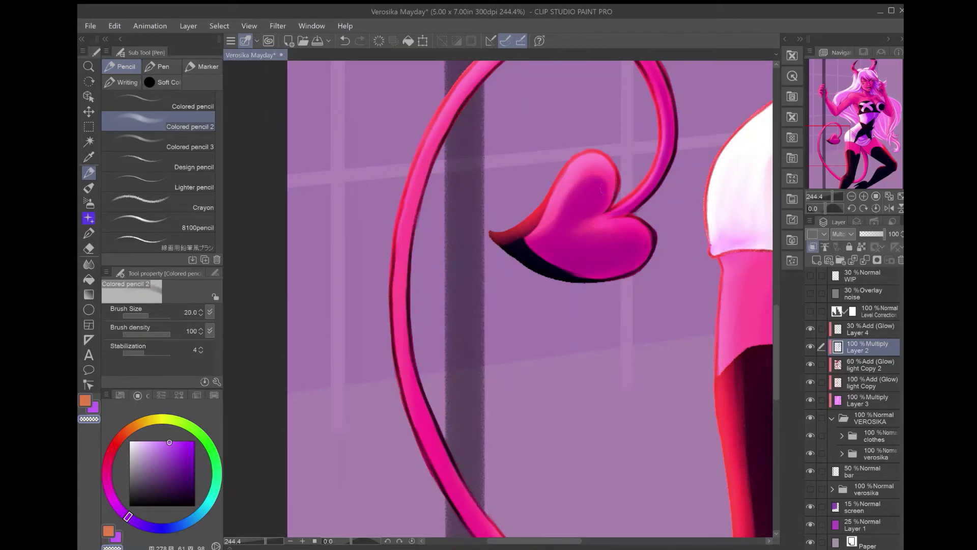
- Shade the tail's upper loop and its outer curve across the pole in purple with the pencil at sizes 8 and 15
scroll(452, 160, "up", 6)
scroll(453, 160, "left", 7)
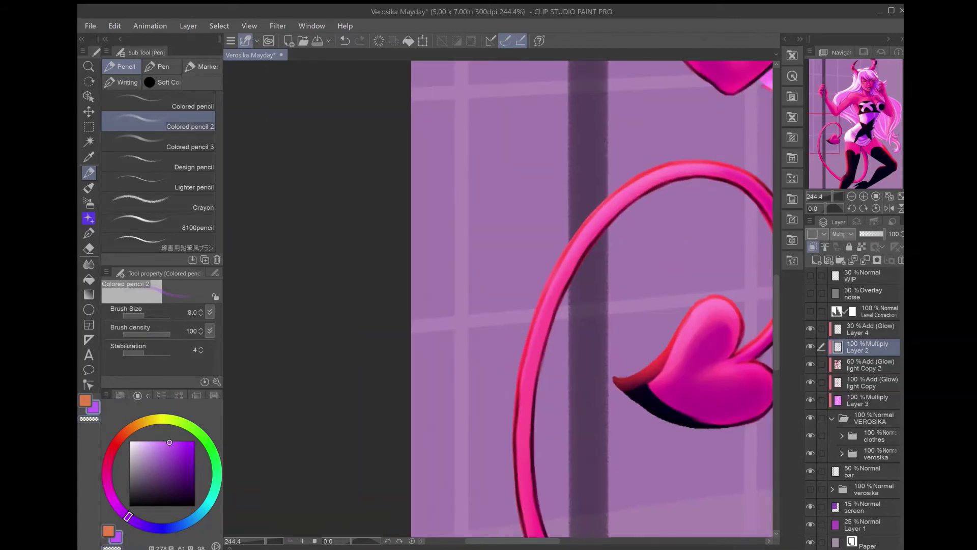
key("bracketleft")
key("bracketleft")
key("bracketleft")
key("bracketleft")
key("bracketleft")
key("bracketleft")
left_click_drag(572, 263, 524, 435)
scroll(524, 356, "down", 4)
left_click_drag(511, 249, 499, 336)
key("bracketright")
key("bracketright")
key("bracketright")
left_click_drag(552, 310, 504, 433)
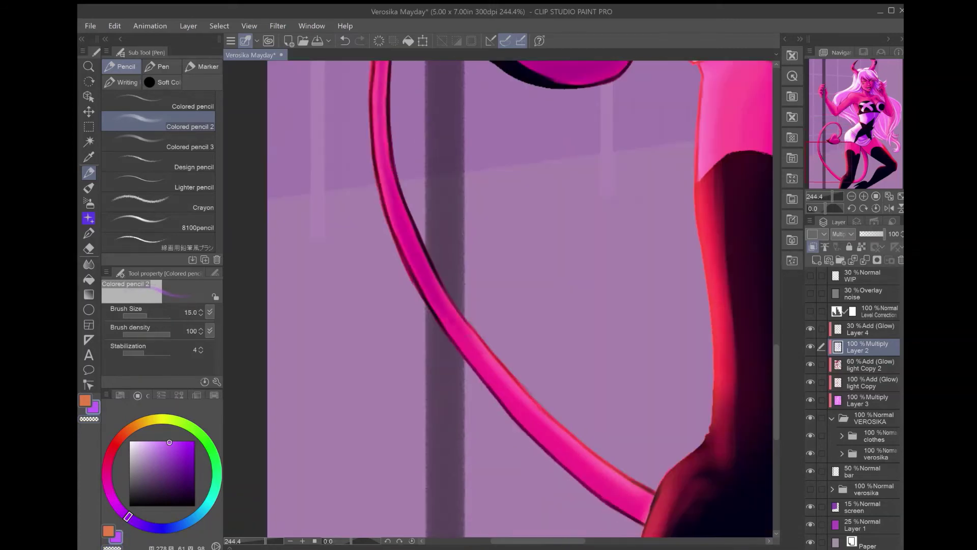
- Continue the purple shading along the tail's lower curve and the stretch between the legs, using the pencil at size 12
scroll(509, 356, "down", 3)
scroll(509, 356, "right", 3)
left_click_drag(439, 312, 560, 449)
scroll(477, 364, "up", 5)
scroll(477, 364, "right", 4)
left_click_drag(606, 239, 496, 473)
key("bracketright")
key("bracketright")
key("bracketright")
scroll(504, 350, "up", 2)
scroll(504, 350, "right", 2)
scroll(504, 356, "down", 5)
left_click_drag(562, 325, 445, 435)
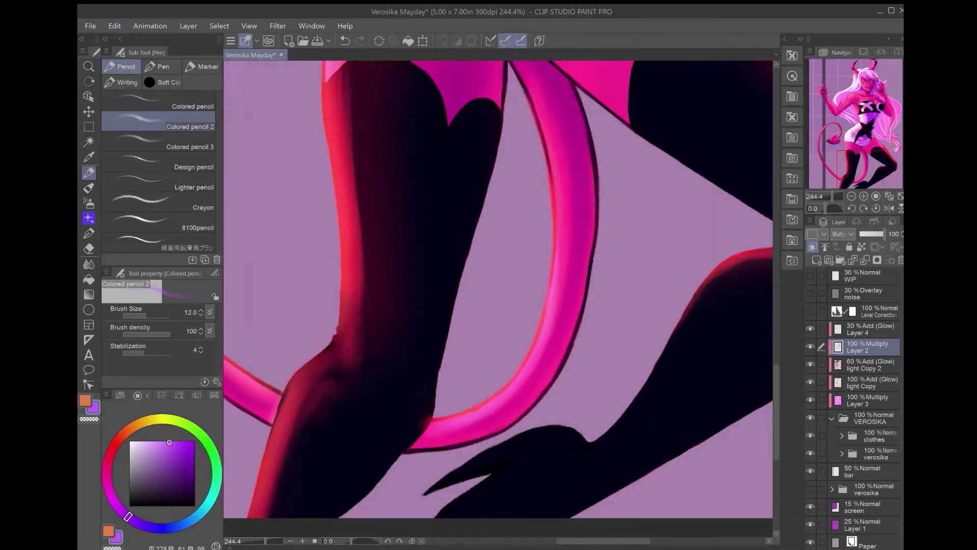
- Shade both thighs beneath the dress hem in purple with the pencil at size 50
scroll(504, 356, "up", 6)
key("bracketleft")
left_click_drag(468, 280, 580, 214)
key("bracketright")
key("bracketright")
key("bracketright")
mouse_move(555, 255)
left_mouse_down()
mouse_move(498, 336)
mouse_move(578, 241)
left_mouse_up()
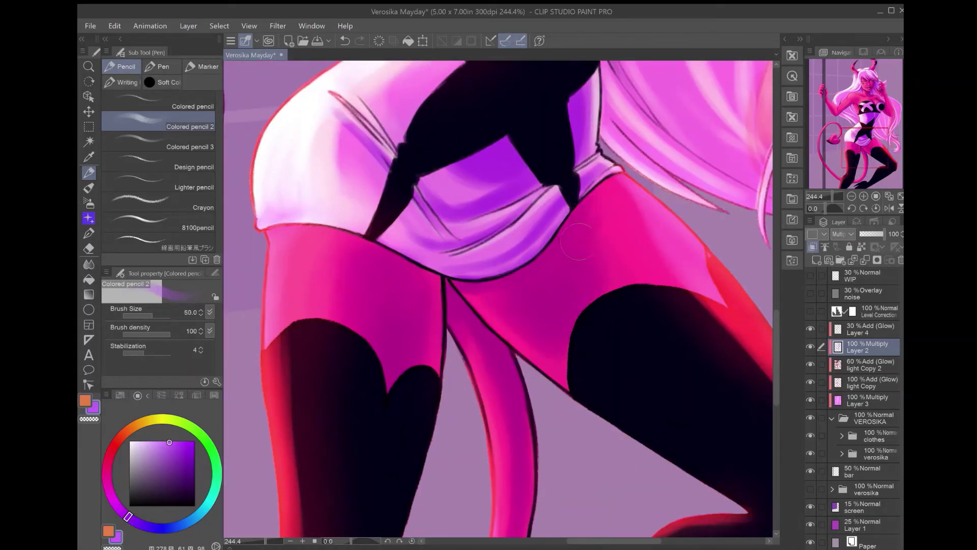
left_click_drag(492, 297, 546, 367)
- Refine the purple shading on the inner thighs, tail base and dress hem with the pencil at sizes 15 and 8
key("bracketleft")
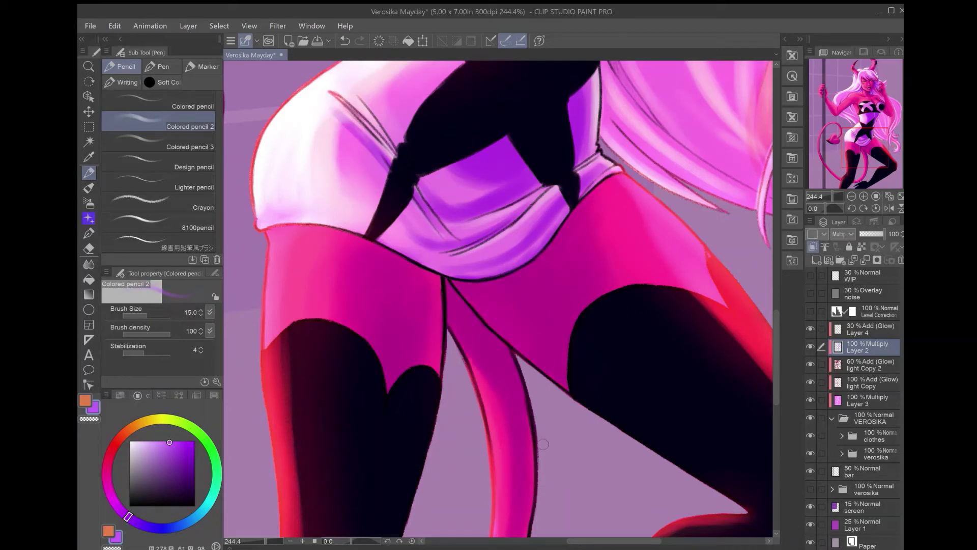
left_click_drag(422, 342, 509, 383)
left_click_drag(496, 297, 346, 259)
left_click_drag(438, 130, 511, 239)
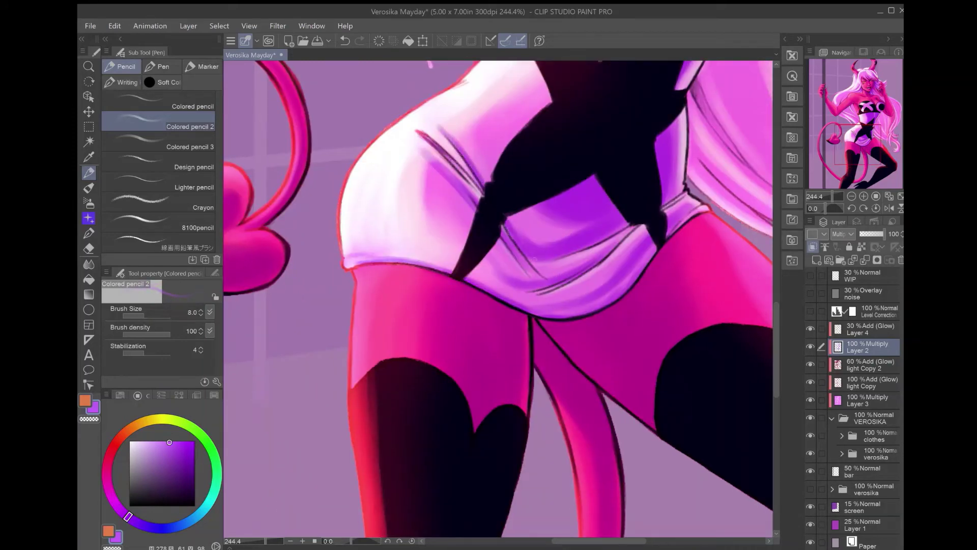
key("bracketleft")
key("bracketleft")
left_click_drag(407, 178, 438, 509)
scroll(499, 300, "down", 6)
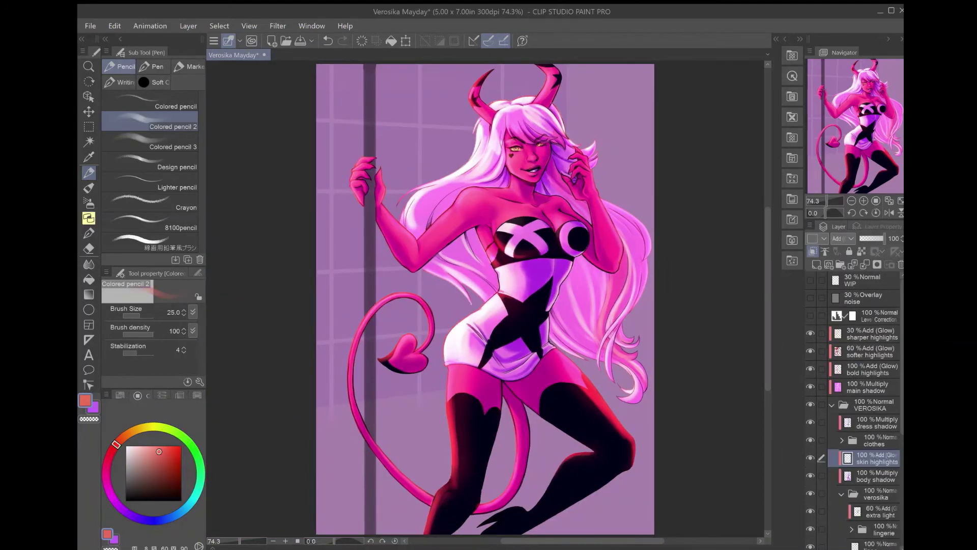
- Add thin red highlights along the tail and legs on the skin highlights layer using Colored pencil 3 at sizes 7 and 6
scroll(499, 300, "up", 5)
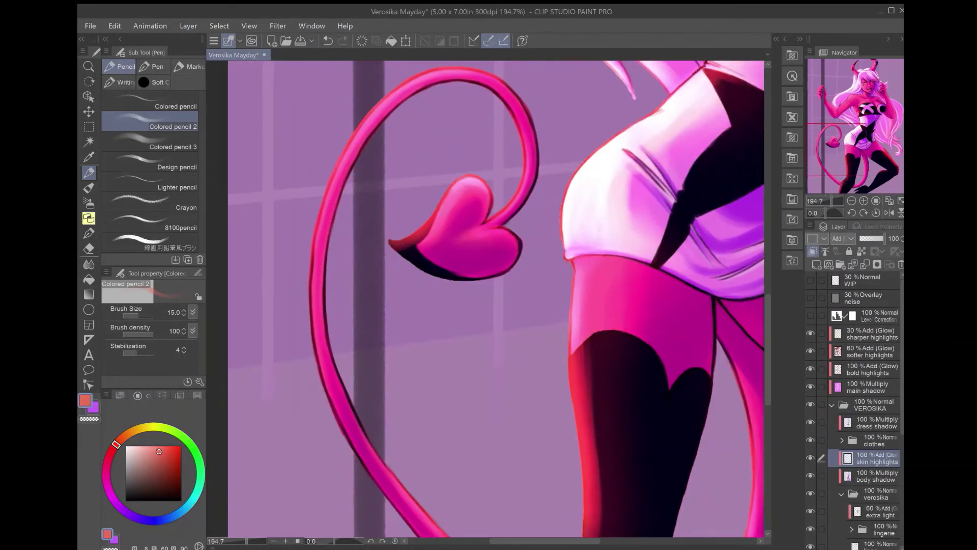
left_click(150, 100)
left_click_drag(610, 297, 585, 203)
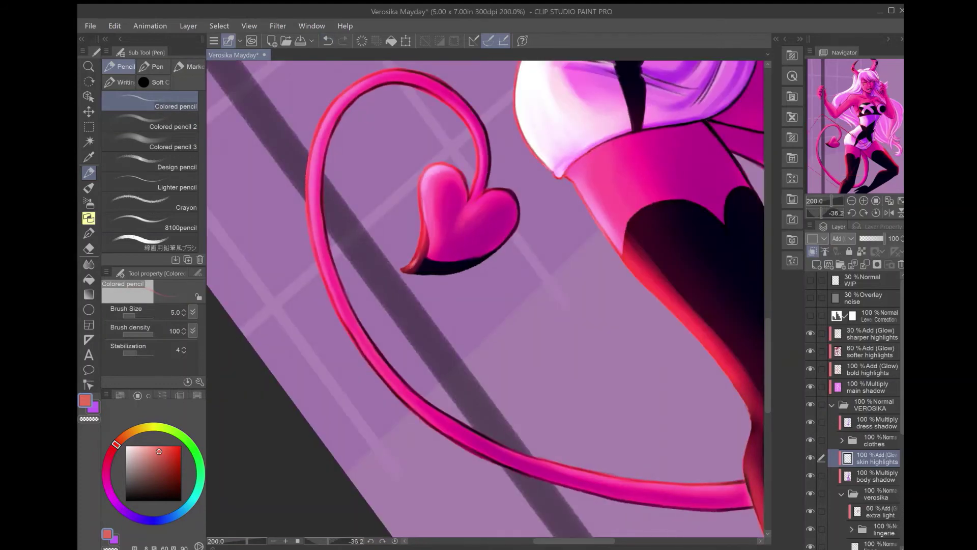
left_click(150, 141)
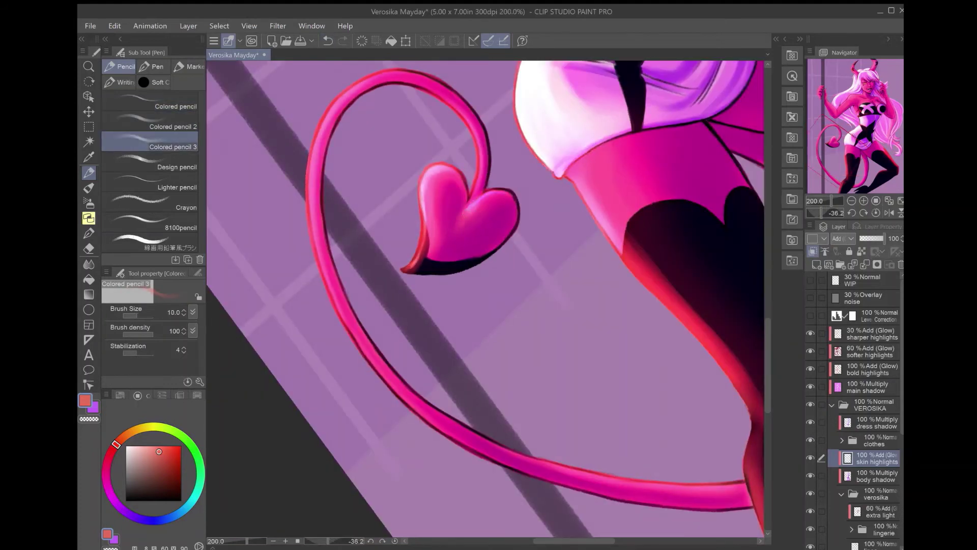
key("c")
left_click_drag(386, 377, 531, 372)
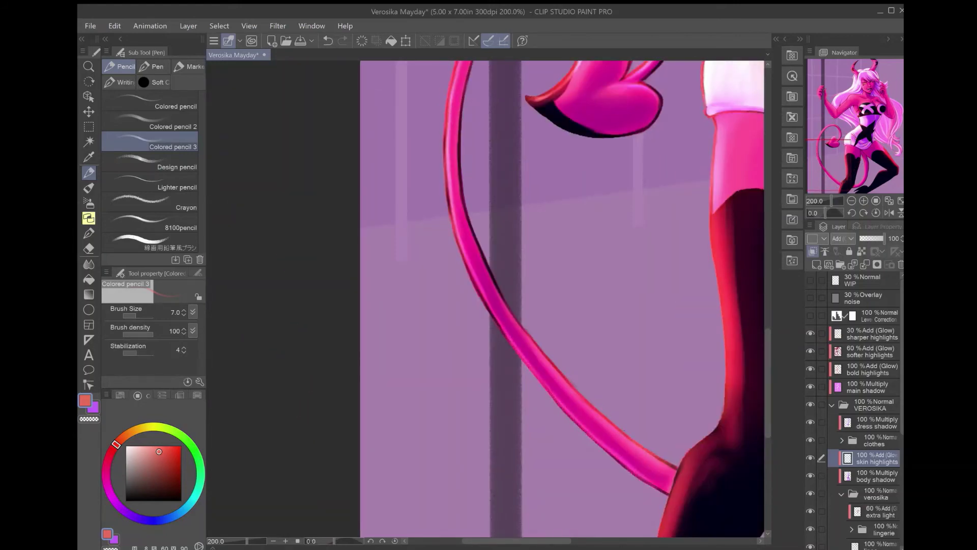
scroll(660, 233, "up", 3)
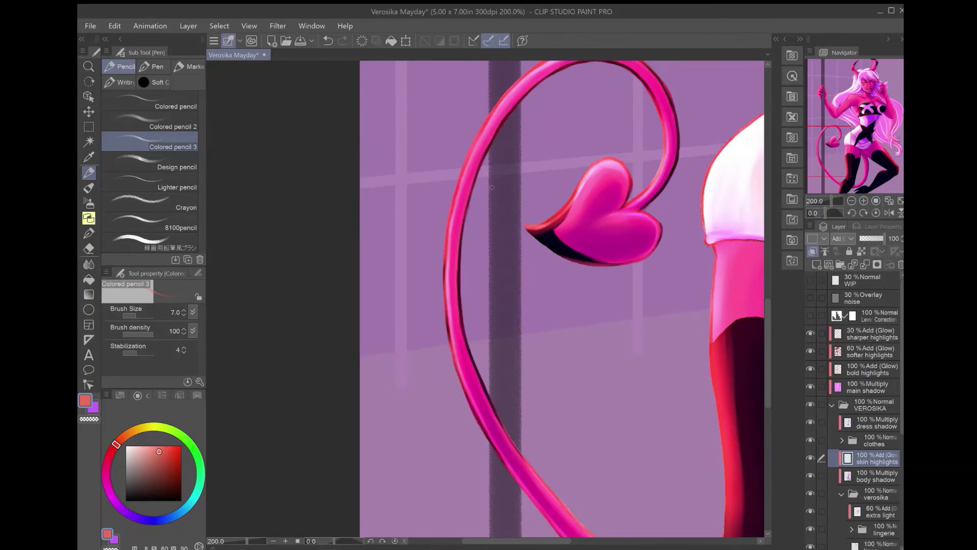
scroll(540, 148, "up", 2)
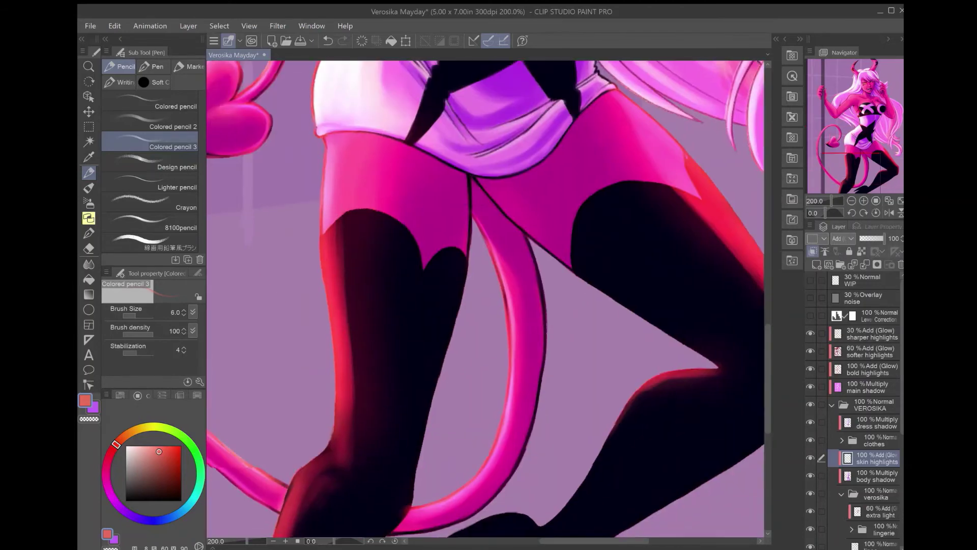
scroll(525, 222, "up", 5)
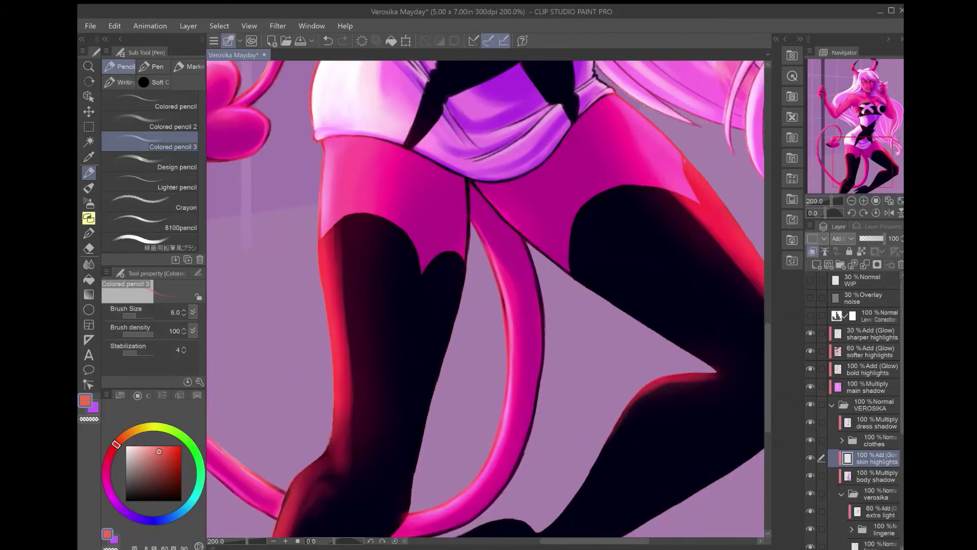
scroll(525, 222, "up", 5)
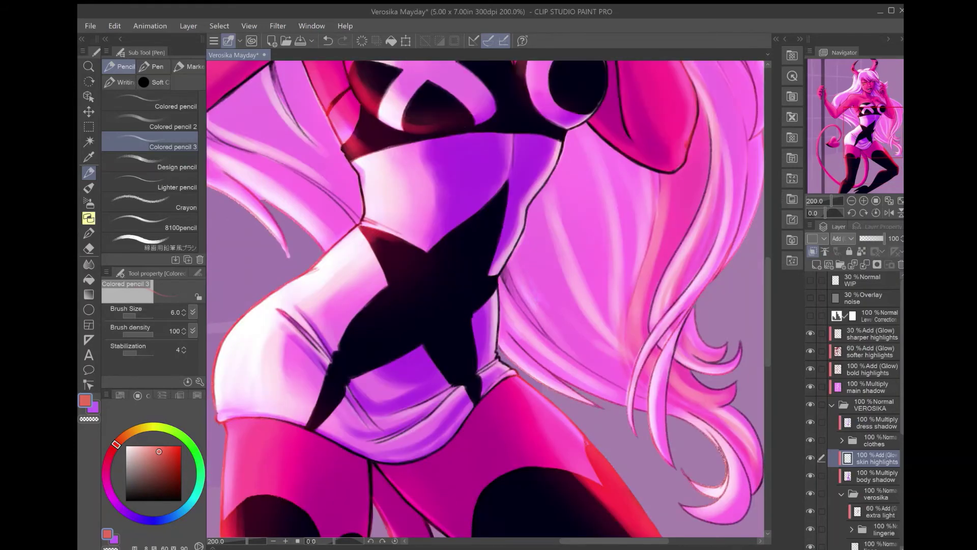
scroll(525, 221, "up", 5)
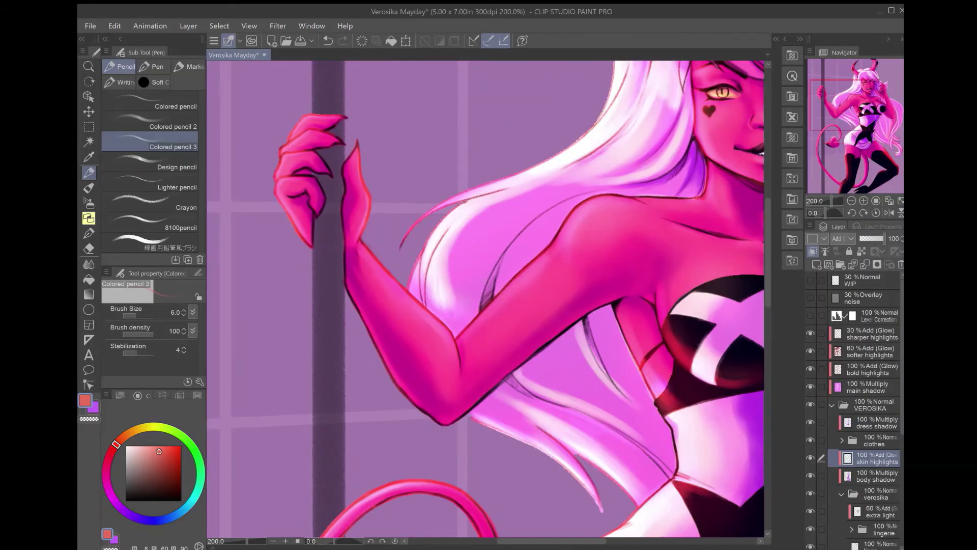
- Draw purple shadow strands in the side hair and bangs on the main shadow layer with Colored pencil 3 at size 7
scroll(525, 222, "up", 5)
key("x")
key("bracketright")
key("bracketright")
left_click(485, 299, "ctrl+shift")
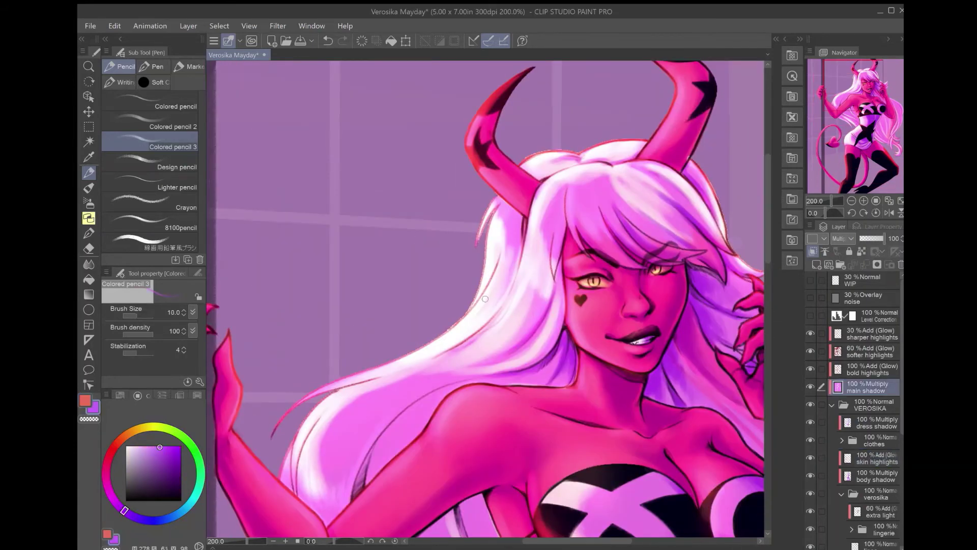
left_click_drag(537, 228, 548, 277)
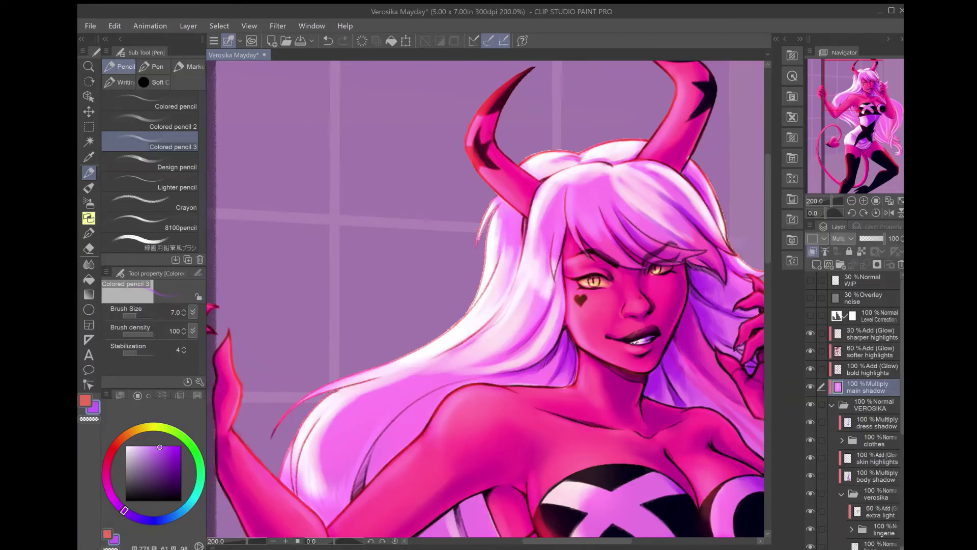
left_click_drag(501, 313, 351, 387)
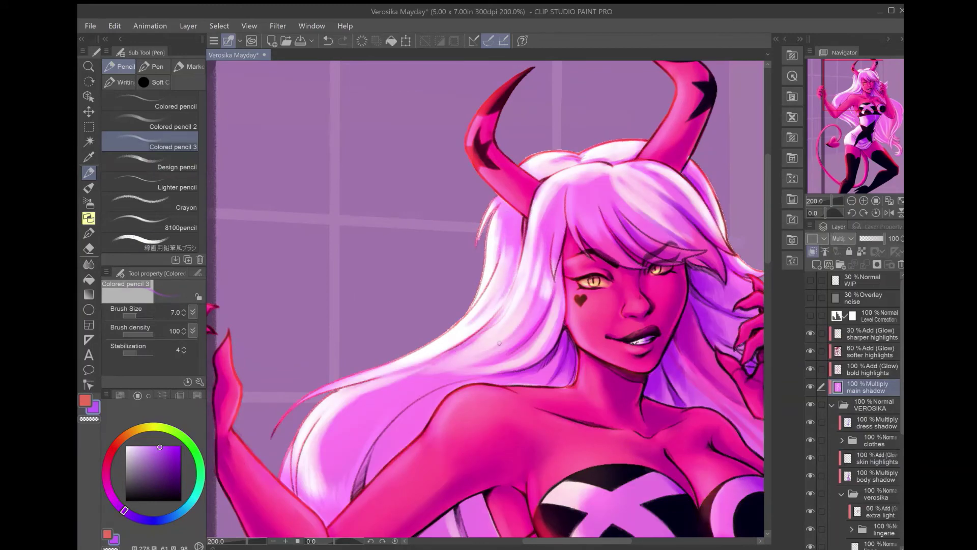
left_click_drag(584, 167, 537, 163)
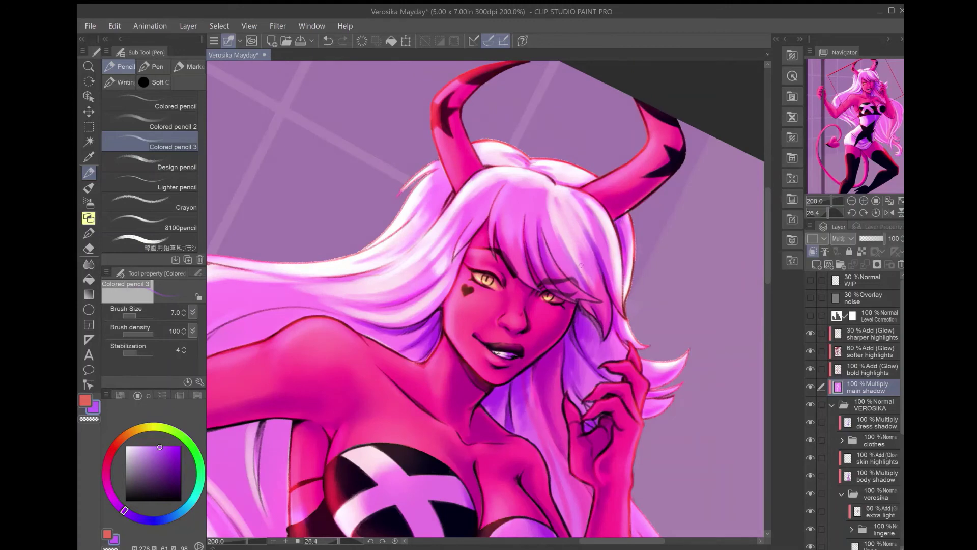
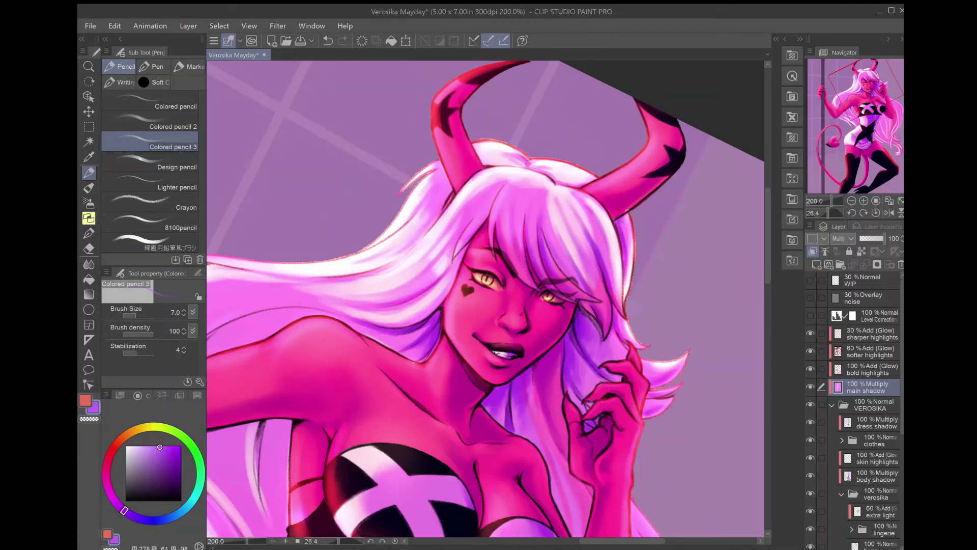
- Draw purple shadow strands in the long hair behind the waist on the main shadow layer with Colored pencil 3 at size 17
scroll(486, 302, "down", 5)
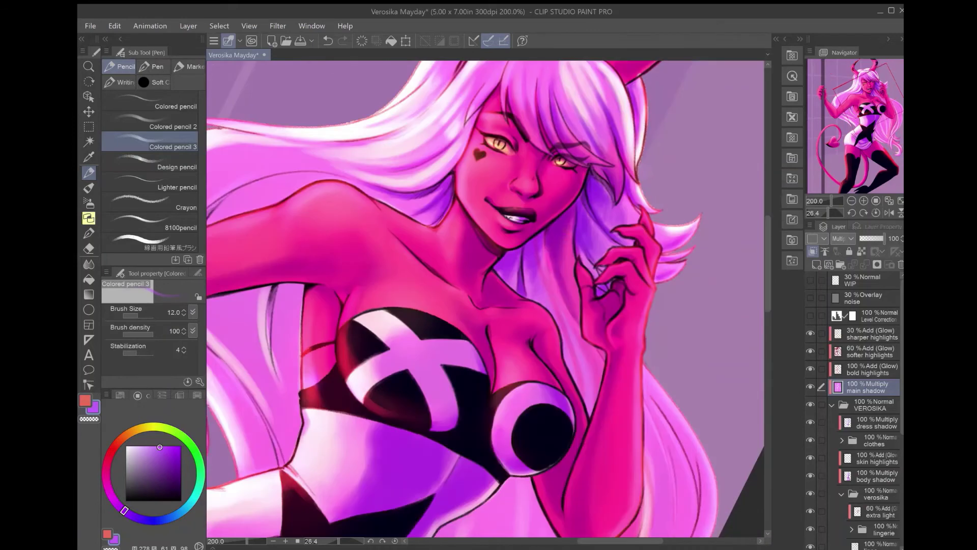
scroll(502, 266, "up", 3)
key("bracketright")
key("bracketright")
key("bracketright")
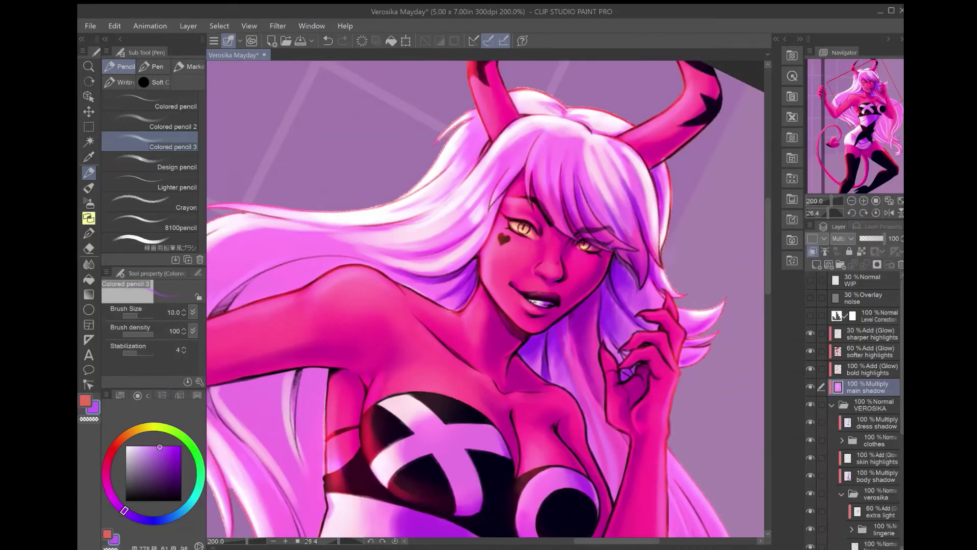
scroll(513, 356, "down", 6)
scroll(490, 252, "right", 3)
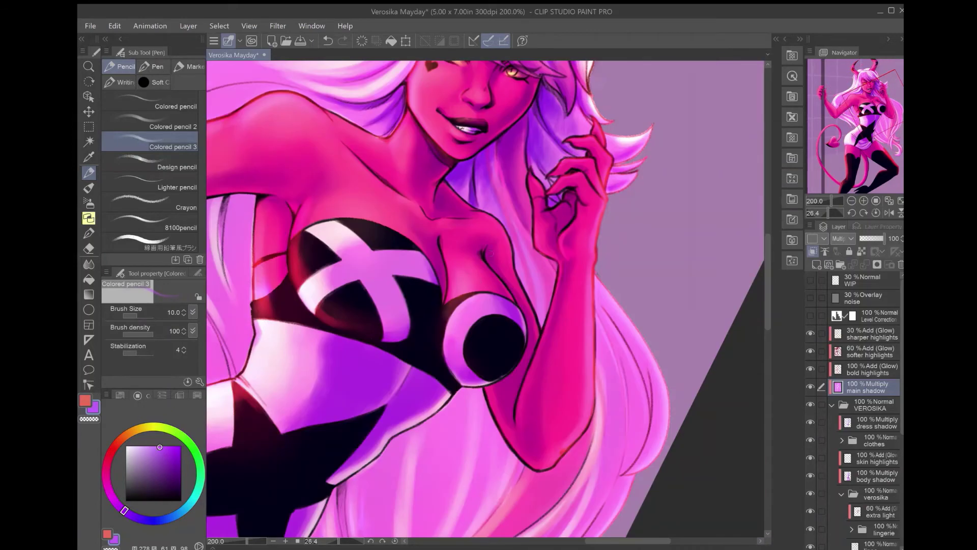
scroll(486, 302, "down", 6)
scroll(485, 301, "left", 3)
key("bracketleft")
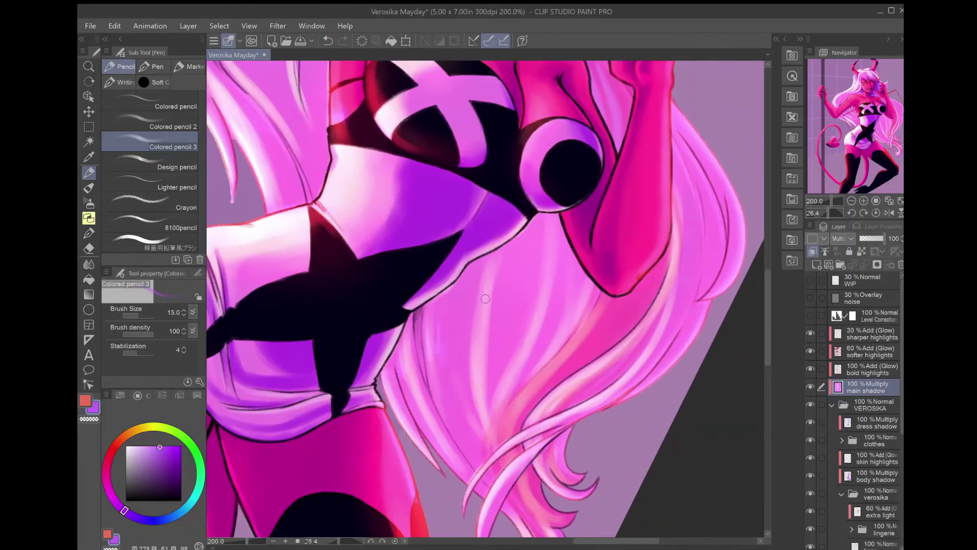
left_click_drag(476, 288, 486, 430)
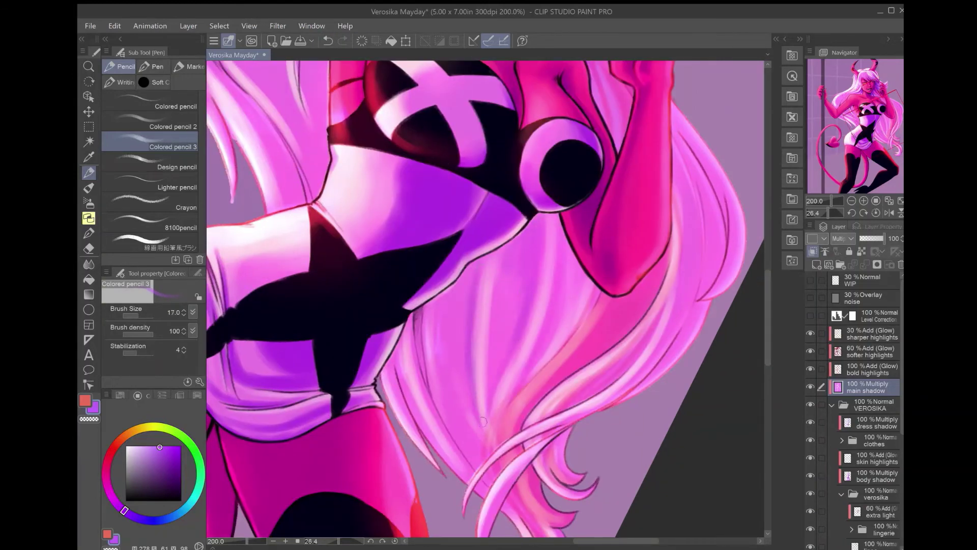
left_click_drag(468, 305, 484, 427)
left_click_drag(430, 318, 448, 435)
- Add purple shading to the hair sweeping beneath the bent elbow with Colored pencil 3 at size 12
key("bracketright")
left_click_drag(662, 259, 585, 362)
left_click_drag(692, 176, 682, 323)
left_click_drag(684, 328, 662, 366)
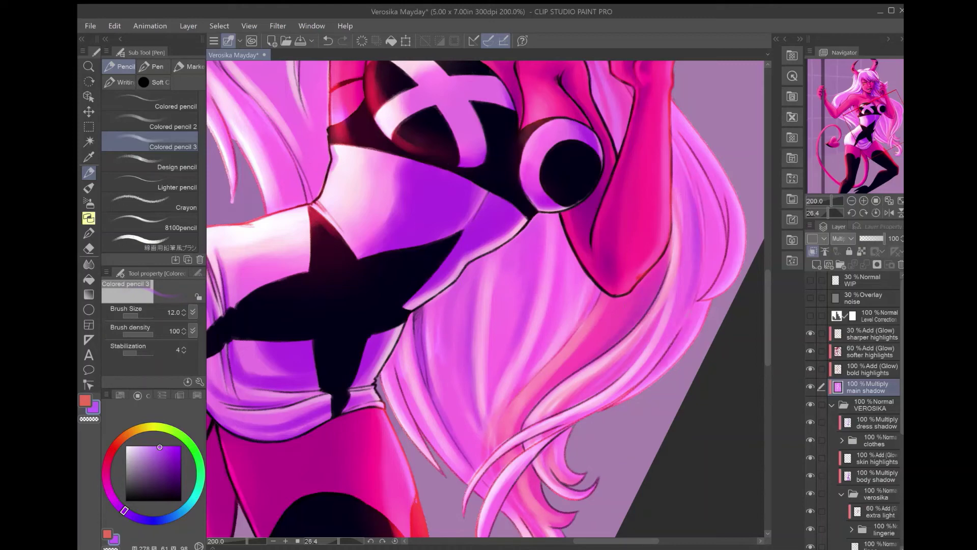
left_click_drag(682, 275, 702, 341)
- Draw purple shadow strands along the outer curve of the hair beside the bent arm with Colored pencil 3 at size 10
left_click_drag(723, 155, 692, 267)
key("ctrl+z")
key("bracketleft")
left_click_drag(725, 135, 687, 234)
left_click_drag(720, 209, 732, 285)
- Refine the purple shading on the curled hair tips and the strands beside the dress hem with Colored pencil 3 at size 10
scroll(485, 301, "down", 3)
scroll(485, 301, "left", 3)
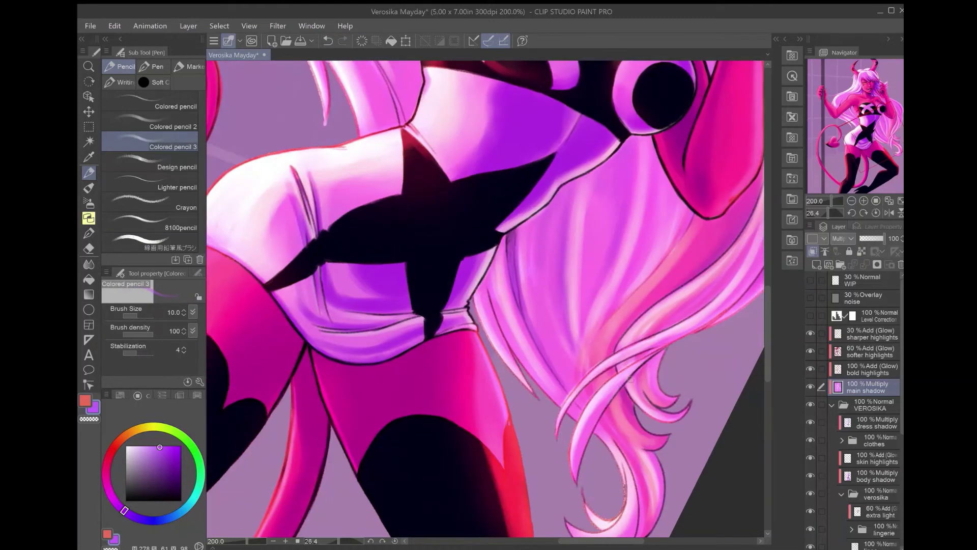
scroll(485, 301, "down", 5)
left_click_drag(595, 377, 623, 346)
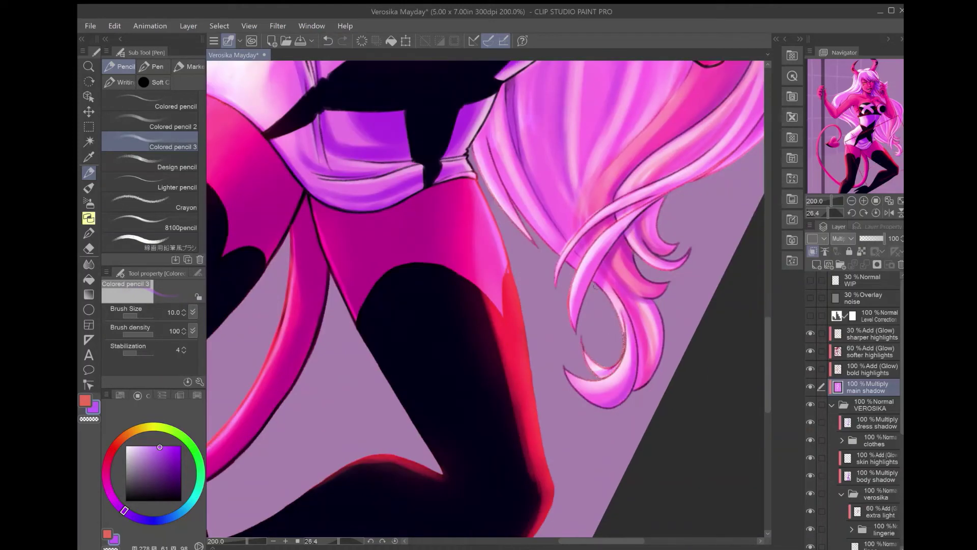
left_click_drag(605, 285, 618, 315)
mouse_move(653, 301)
left_mouse_down()
mouse_move(636, 386)
mouse_move(628, 357)
left_mouse_up()
key("ctrl+z")
left_click_drag(493, 155, 491, 92)
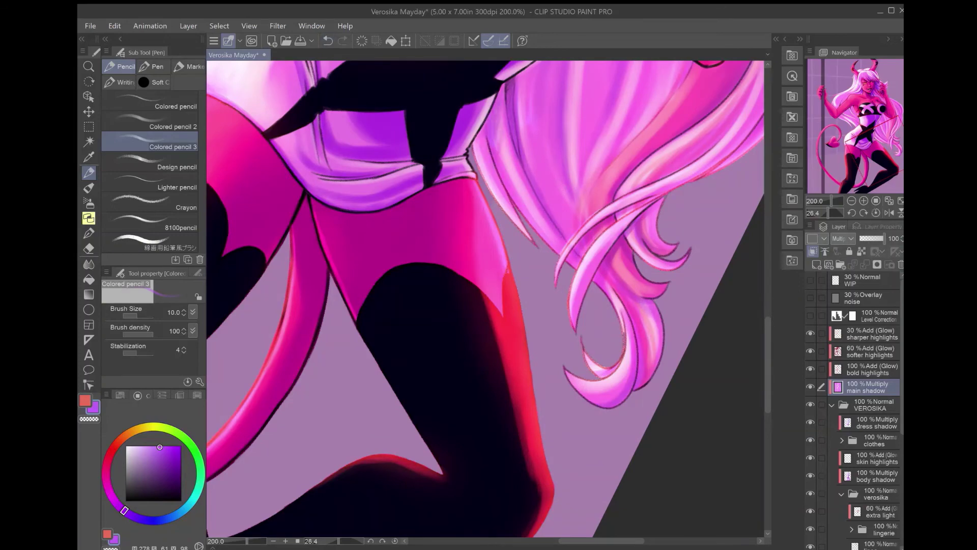
- Reset the canvas rotation to 0 and draw purple shadow strands in the hair around the pole-side arm at sizes 15 and 10
scroll(486, 301, "up", 10)
left_click(876, 212)
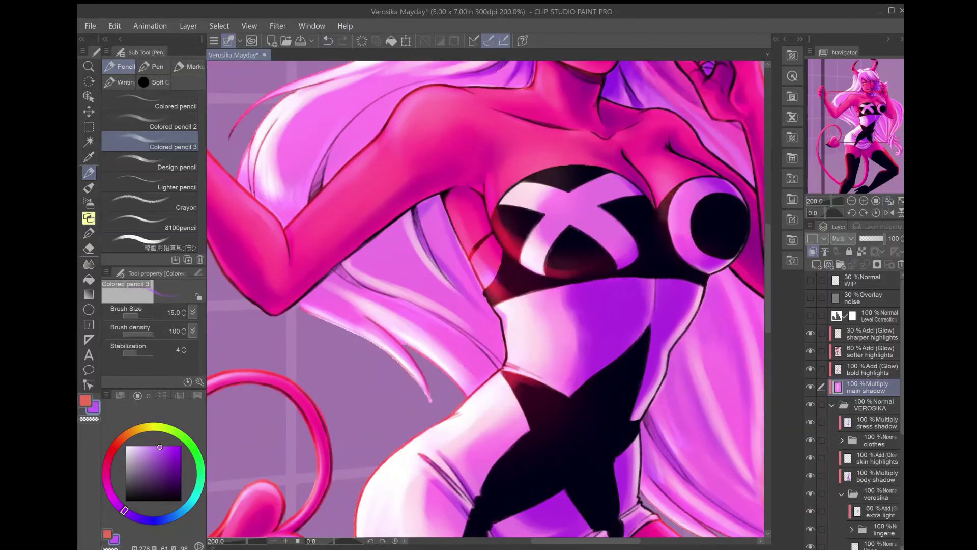
left_click_drag(405, 301, 496, 356)
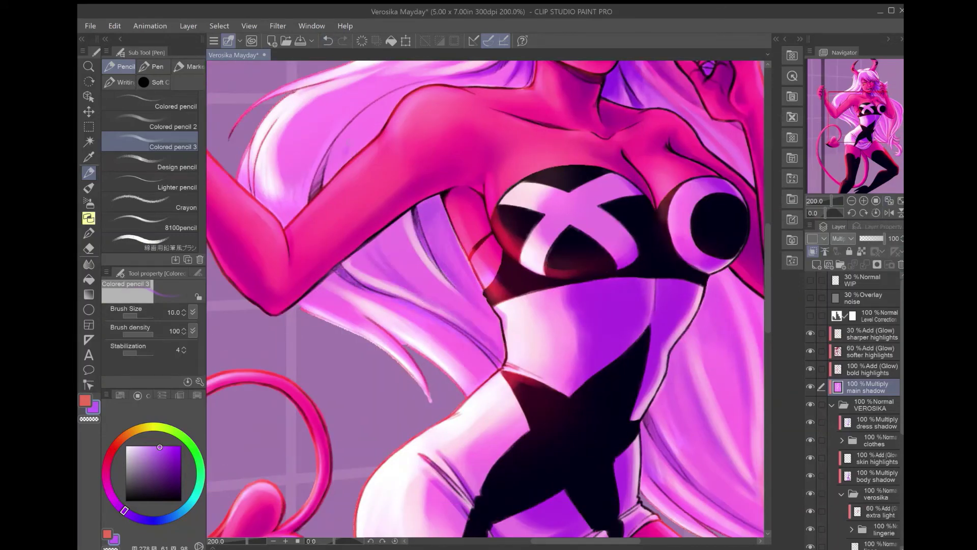
scroll(486, 302, "up", 5)
left_click_drag(585, 221, 438, 305)
left_click_drag(458, 264, 405, 356)
left_click_drag(458, 433, 413, 460)
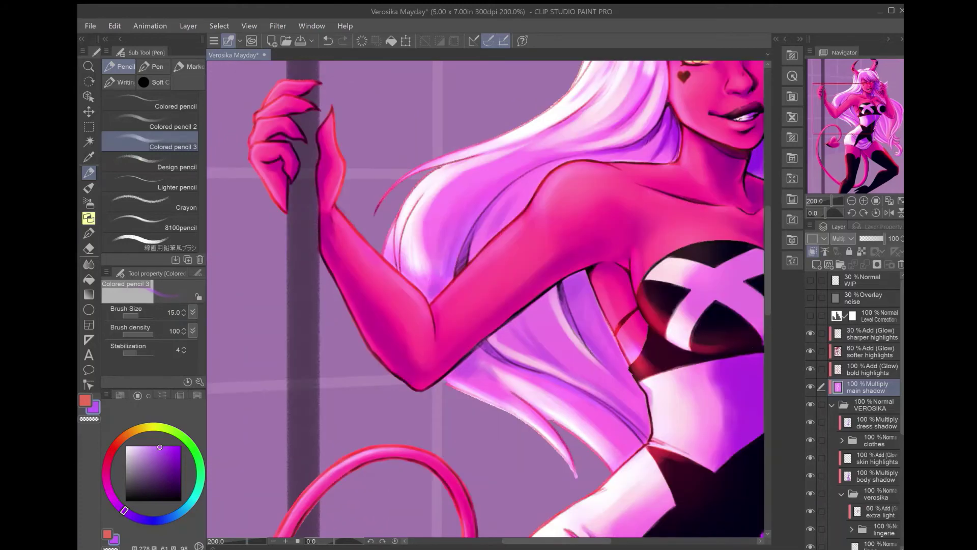
- Check the shading on the tail, torso, head and full figure, comparing it with the bold highlights layer hidden and shown
scroll(485, 301, "down", 5)
scroll(489, 437, "left", 3)
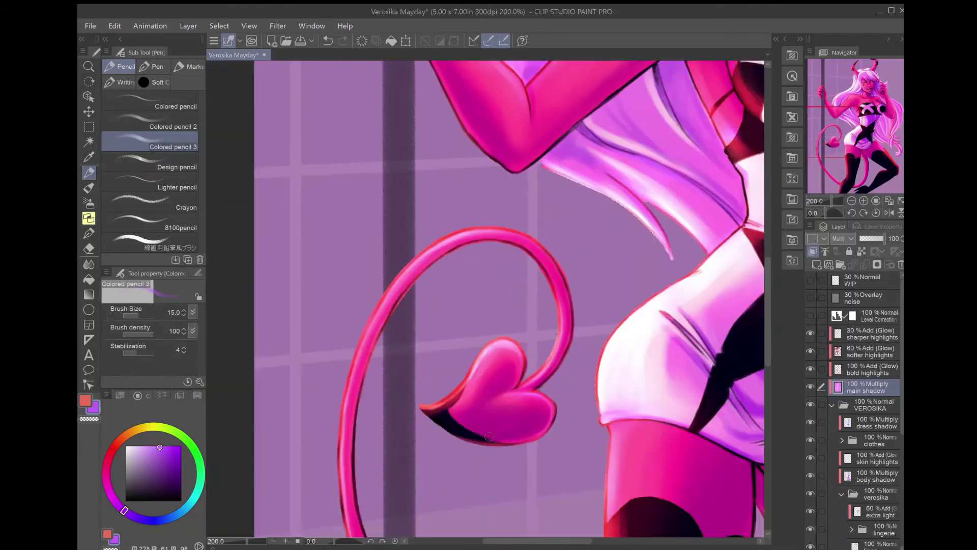
scroll(489, 436, "up", 4)
key("bracketright")
scroll(397, 156, "right", 5)
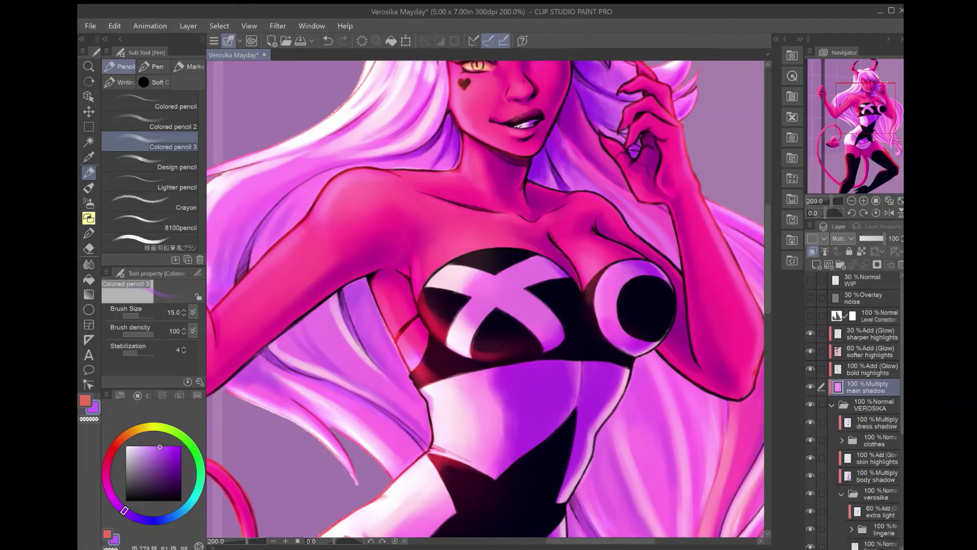
scroll(397, 157, "up", 4)
key("bracketright")
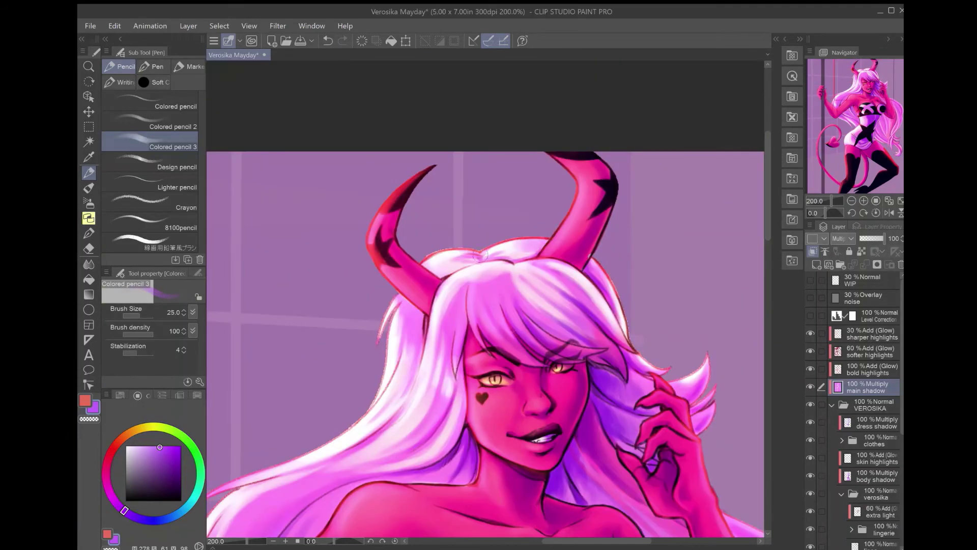
key("ctrl+0")
left_click(810, 369)
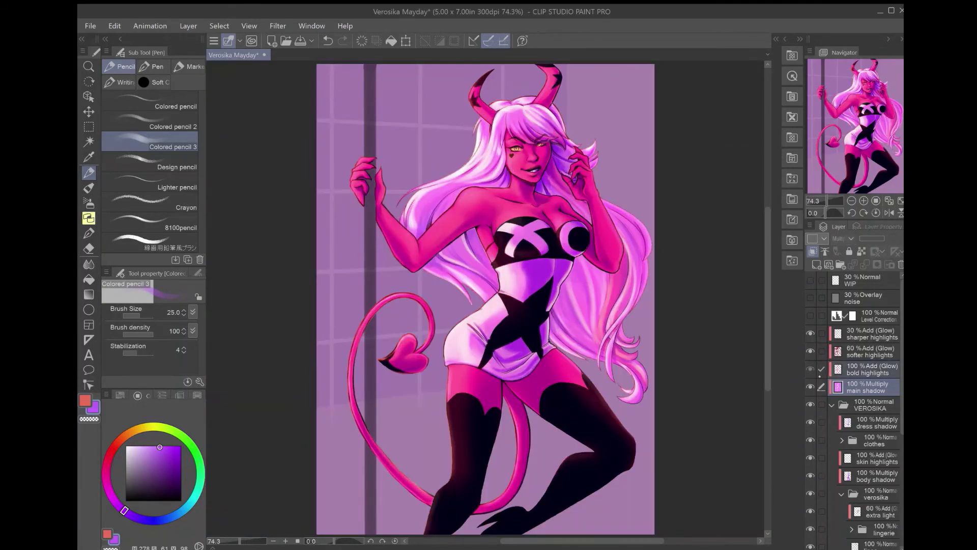
left_click(810, 369)
left_click(871, 369)
- Paint the irises white on the eyes layer with Colored pencil 3 at size 25
scroll(855, 407, "down", 4)
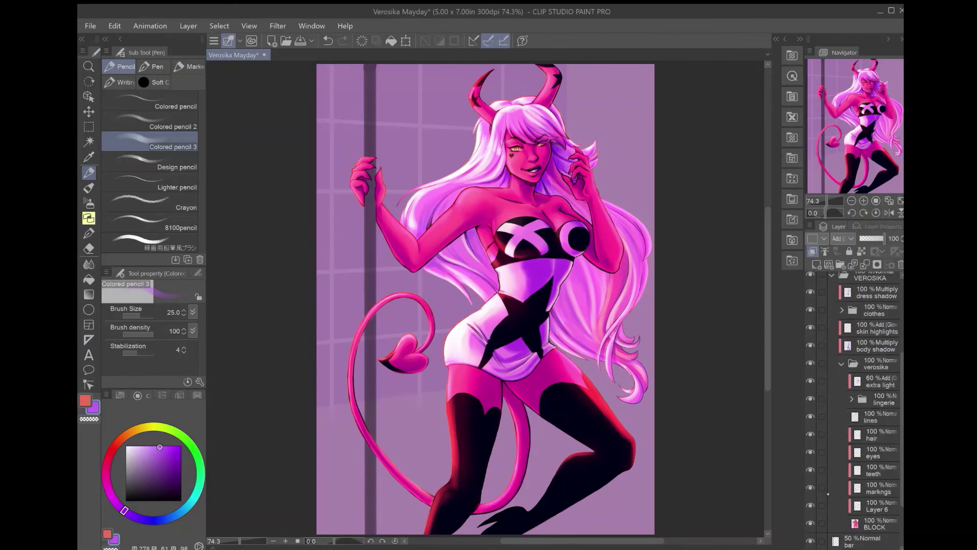
left_click(875, 452)
left_click(776, 39)
left_click(733, 222)
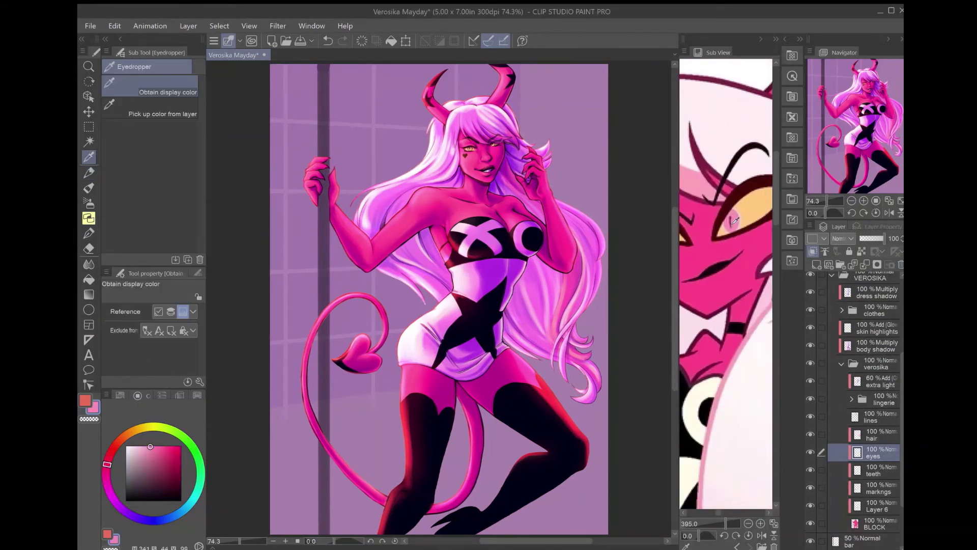
left_click(776, 39)
key("p")
scroll(568, 230, "up", 8)
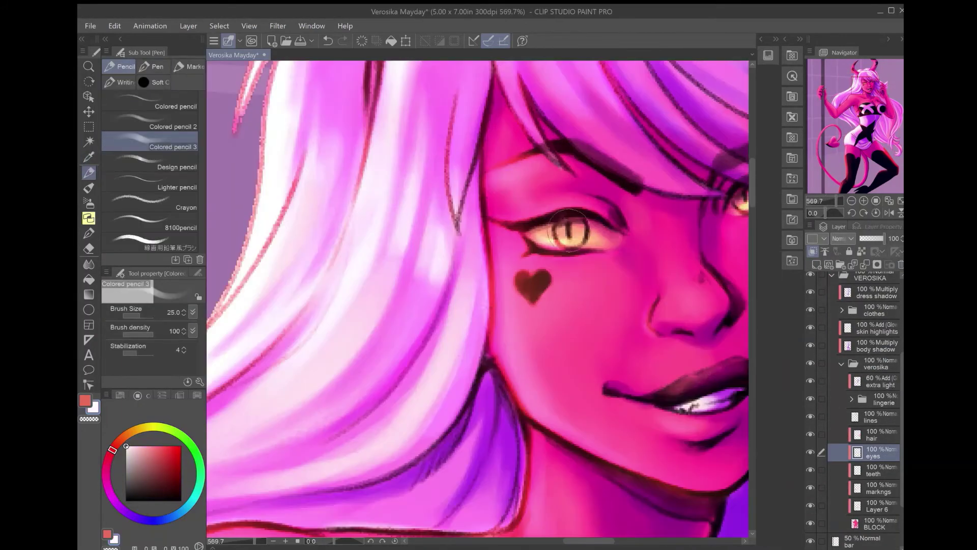
left_click_drag(564, 226, 575, 235)
- Sample pink from the reference picture and tint both irises with Colored pencil at size 3
left_click(775, 38)
key("i")
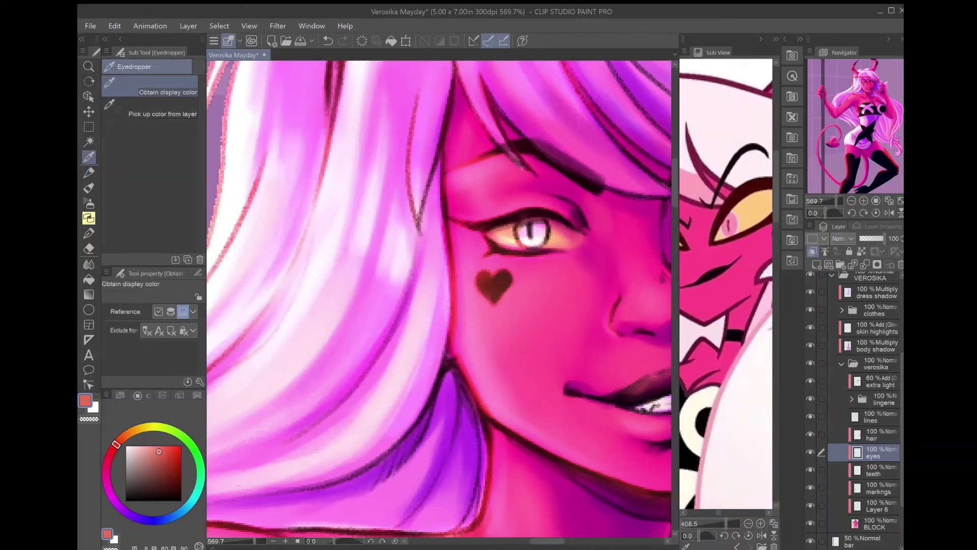
left_click(728, 285)
left_click(776, 38)
key("p")
left_click_drag(754, 180, 620, 191)
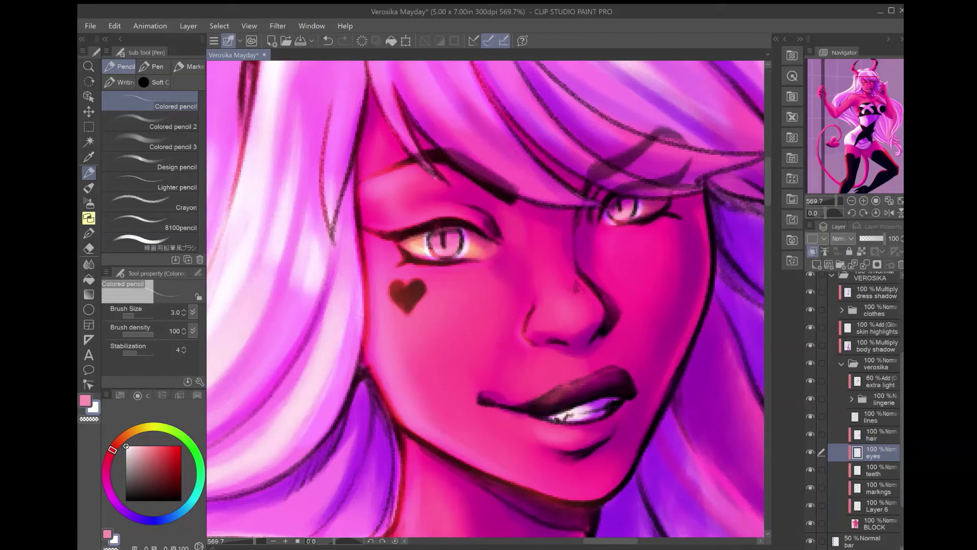
- Select the X-shaped areas down the straight leg's stocking on the dress layer with Auto select at color margin 35
key("ctrl+0")
left_click(776, 39)
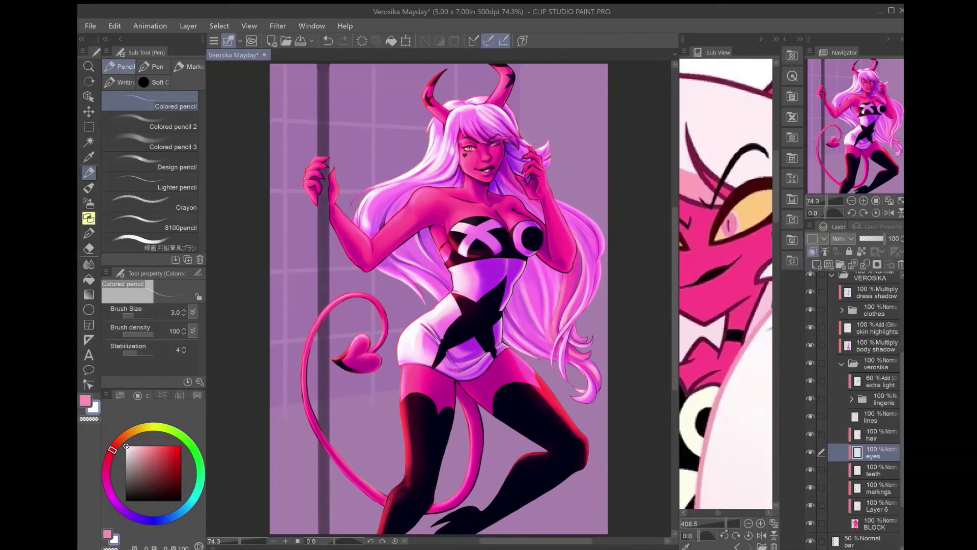
scroll(726, 285, "down", 5)
key("w")
left_click(875, 416)
left_click(405, 436)
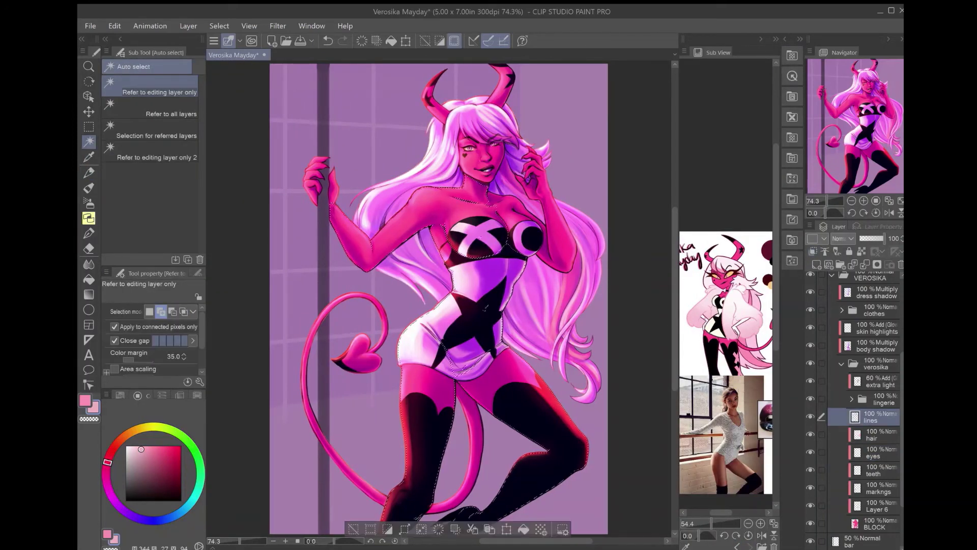
left_click(412, 430, "ctrl+shift")
left_click(412, 430)
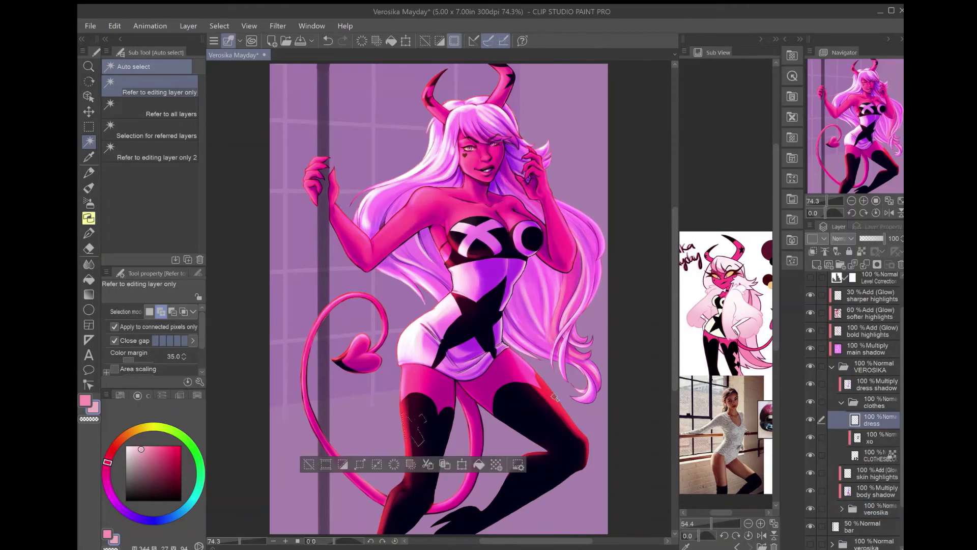
scroll(555, 398, "up", 4)
key("ctrl+0")
- Add a clipped layer beneath xo, fill the stocking's X shapes pink with the Fill-in-mono pen at size 170, and deselect
key("ctrl+shift+n")
key("p")
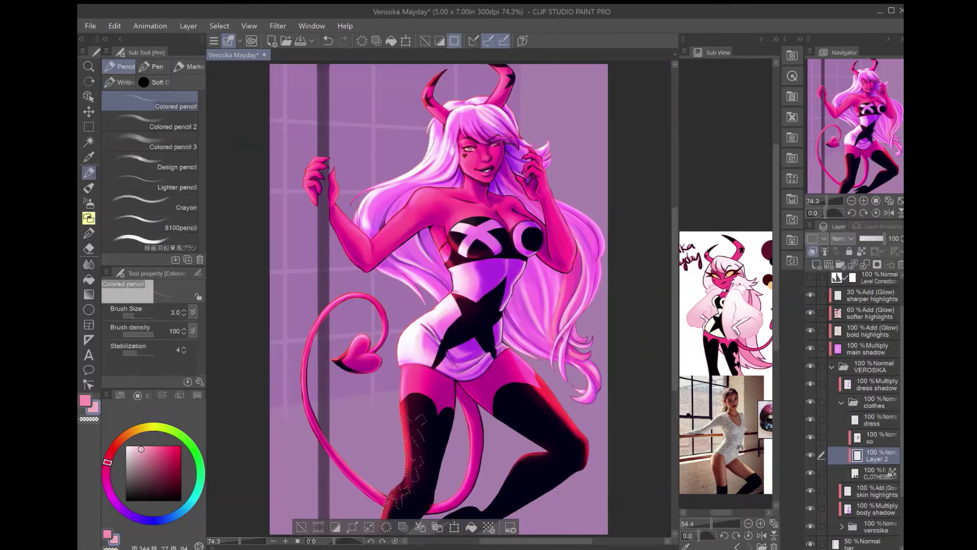
left_click(153, 67)
left_click(150, 206)
key("ctrl+d")
scroll(583, 432, "up", 4)
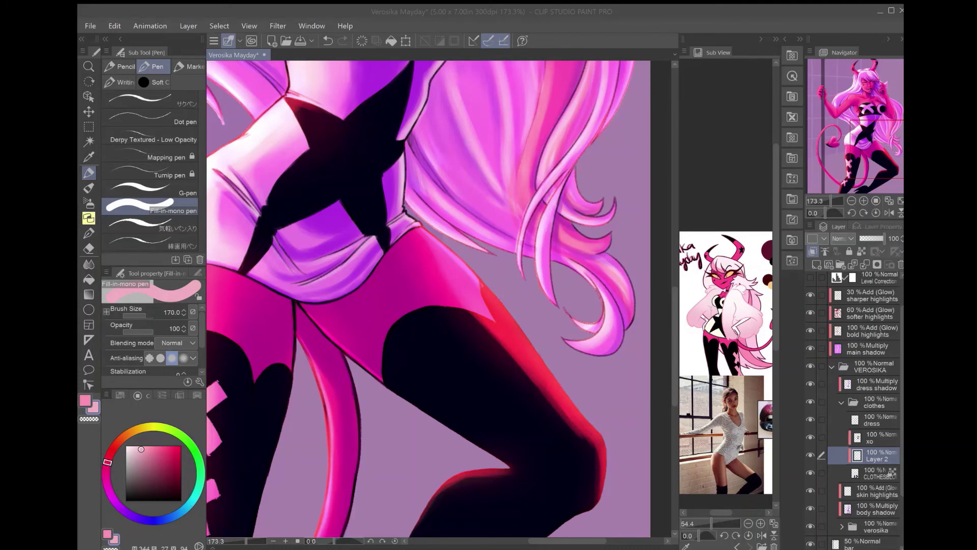
key("ctrl+0")
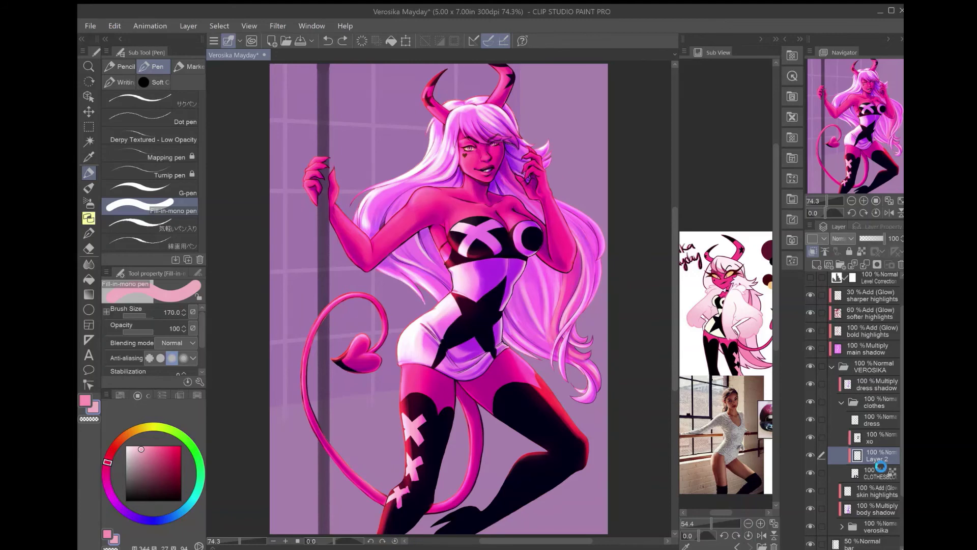
- Show the coat sketch over the 25% BLANK layer and recolor its lines crimson with the Fill-in-mono pen at size 170
scroll(865, 407, "down", 3)
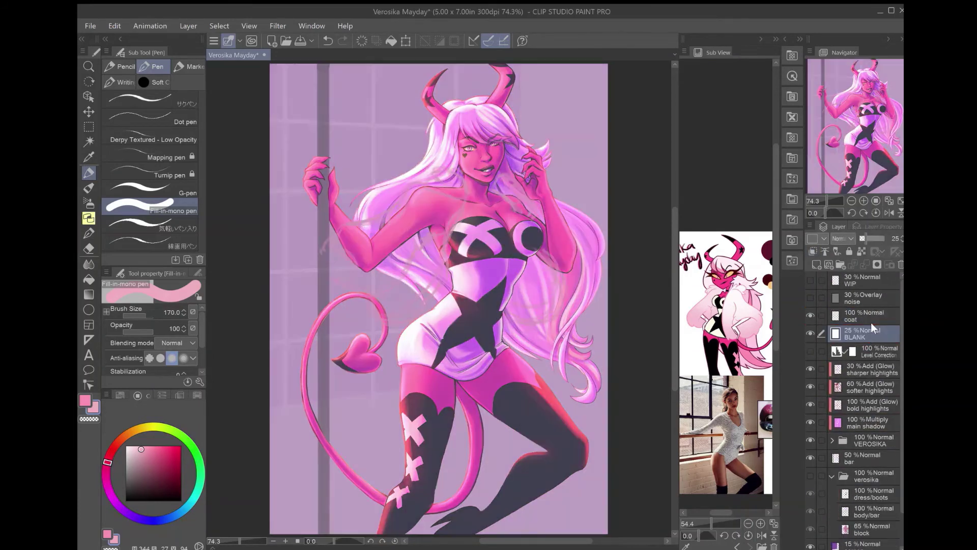
left_click(170, 451)
left_click_drag(336, 239, 560, 306)
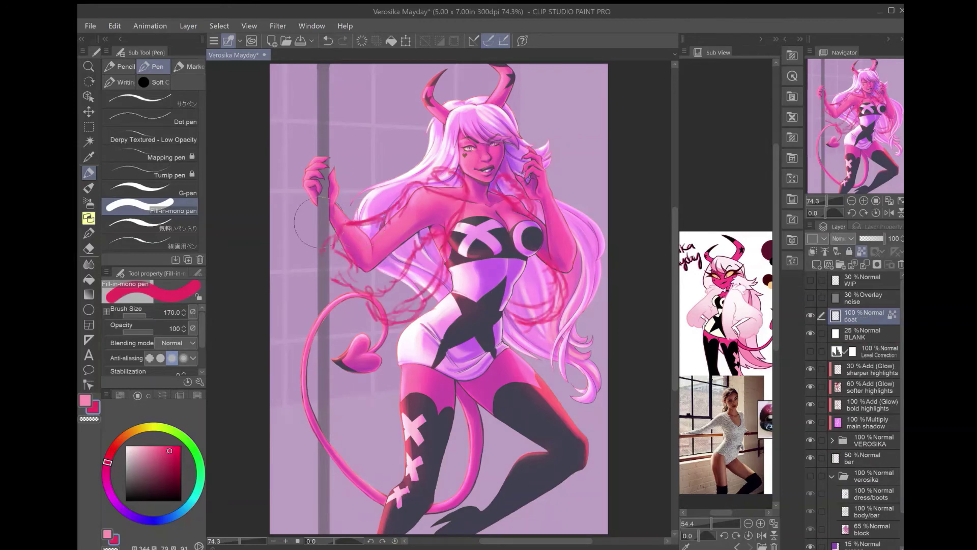
- Clean up and redraw the coat sketch around both sleeves and the collar with Colored pencil 3 at size 15
key("p")
scroll(438, 285, "up", 3)
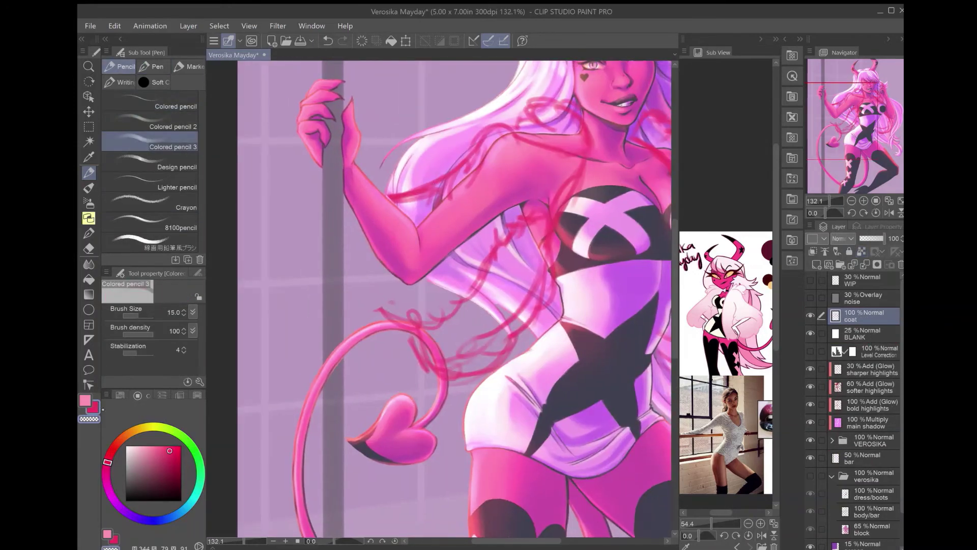
mouse_move(387, 186)
left_mouse_down()
mouse_move(422, 224)
mouse_move(357, 336)
left_mouse_up()
left_click_drag(351, 224, 336, 315)
mouse_move(590, 213)
left_mouse_down()
mouse_move(625, 277)
mouse_move(555, 359)
left_mouse_up()
left_click_drag(509, 262, 519, 341)
left_click_drag(489, 120, 541, 206)
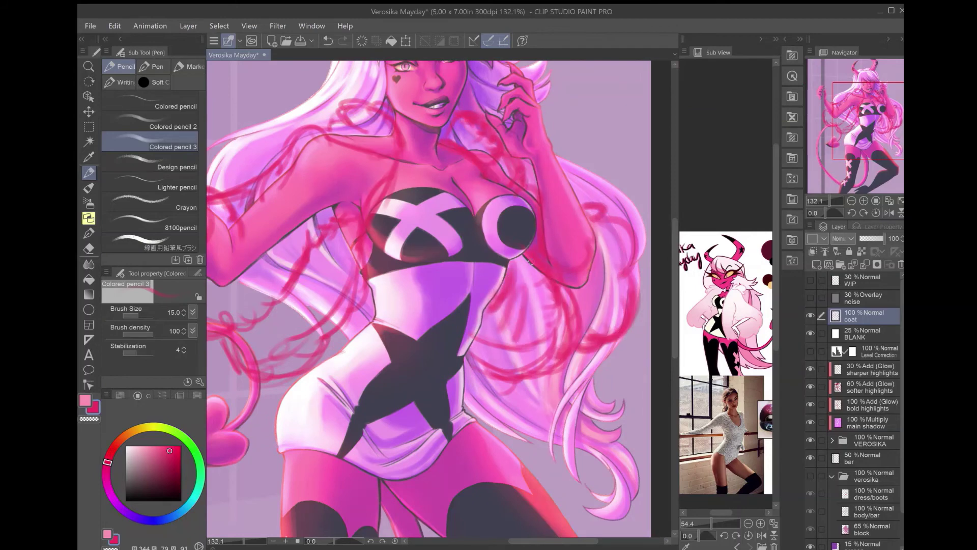
- Hide the coat sketch, lasso both arms on the lines layer, and copy their line art to a layer above dress in the clothes folder
scroll(531, 261, "down", 3)
scroll(855, 407, "down", 2)
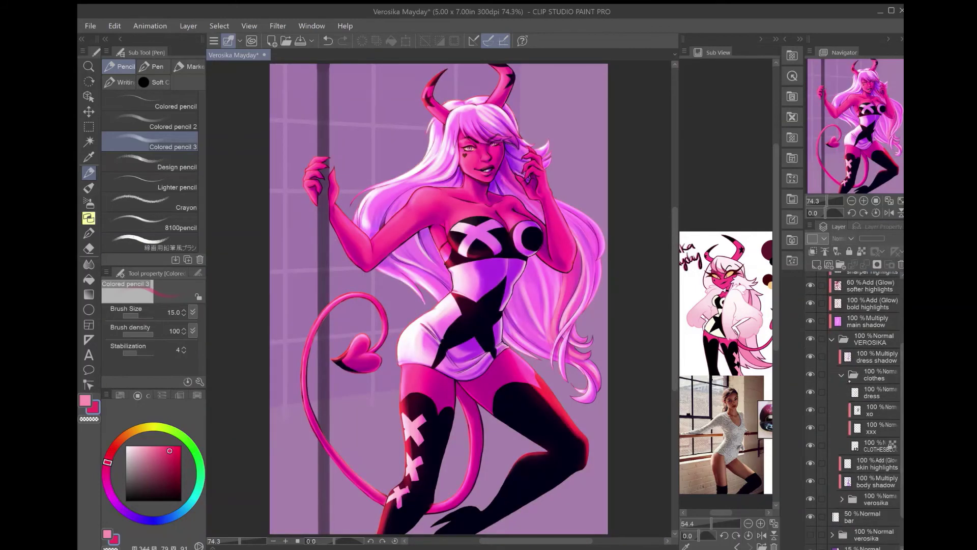
key("m")
scroll(399, 227, "up", 2)
left_click_drag(315, 224, 317, 227)
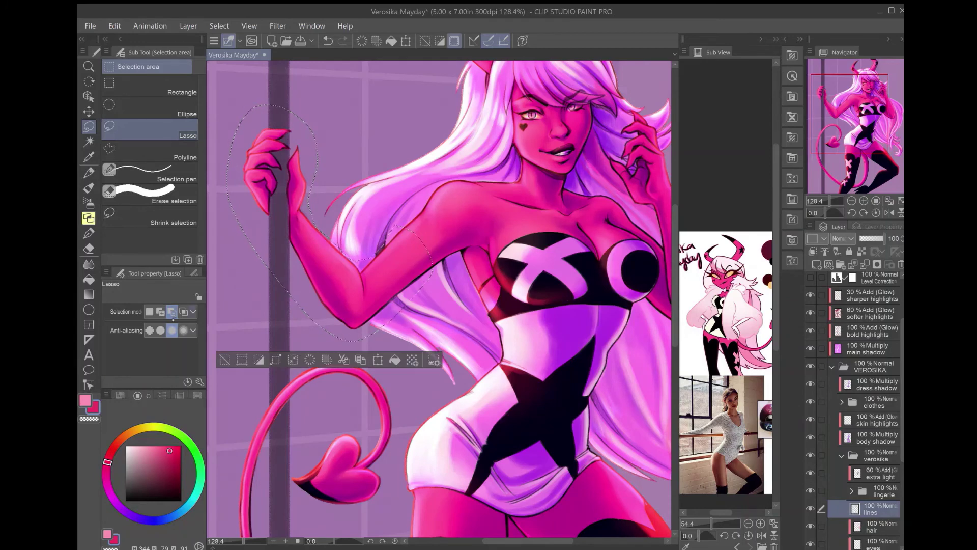
scroll(550, 306, "right", 3)
left_click_drag(544, 132, 504, 169)
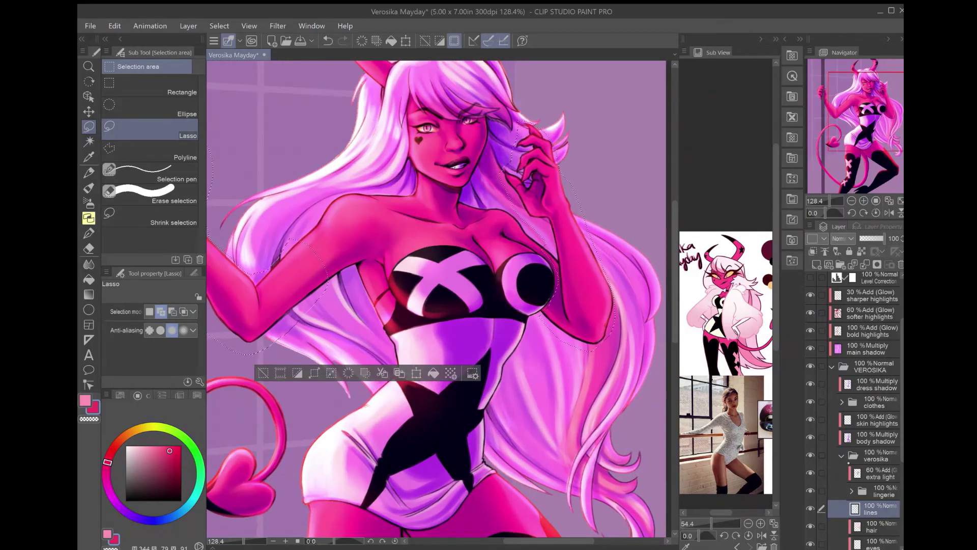
key("ctrl+c")
key("ctrl+v")
key("m")
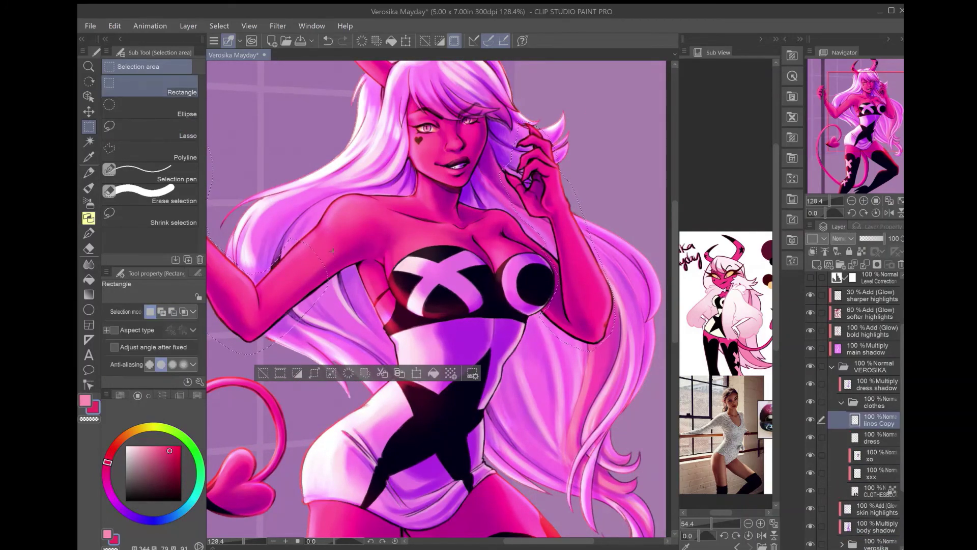
- Deselect and draw the glove cuff lines across both upper arms on the copied line art with Colored pencil at size 3
key("ctrl+d")
scroll(865, 407, "down", 3)
key("p")
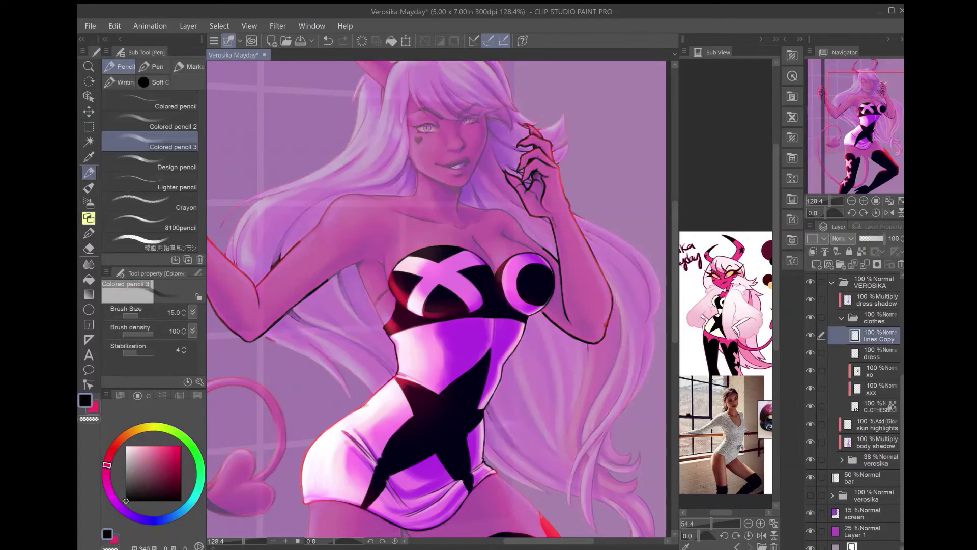
left_click(149, 102)
scroll(437, 300, "up", 5)
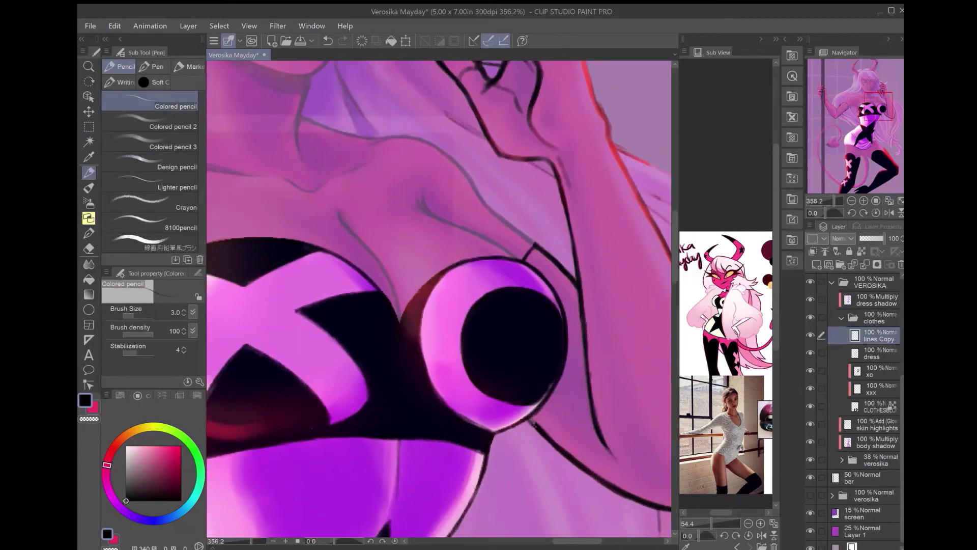
left_click_drag(533, 425, 662, 458)
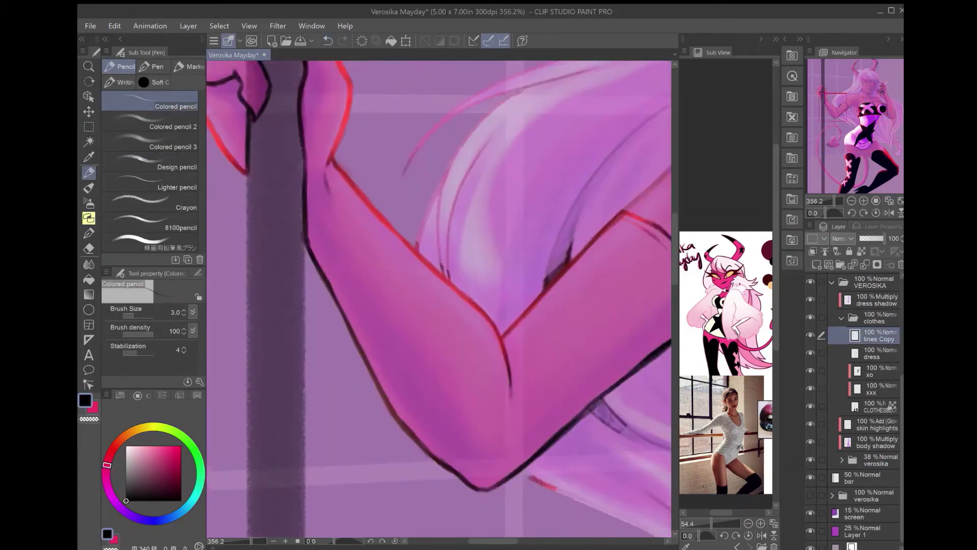
key("ctrl+0")
- Select the glove areas on both arms and fill them white on a new GLOVES layer beneath the glove lines
key("w")
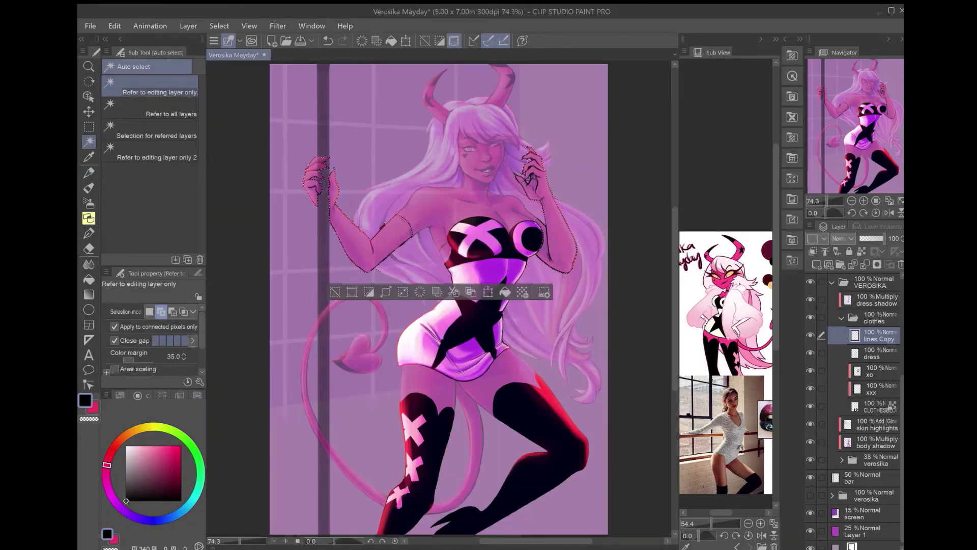
key("ctrl+shift+n")
key("x")
key("m")
key("ctrl+d")
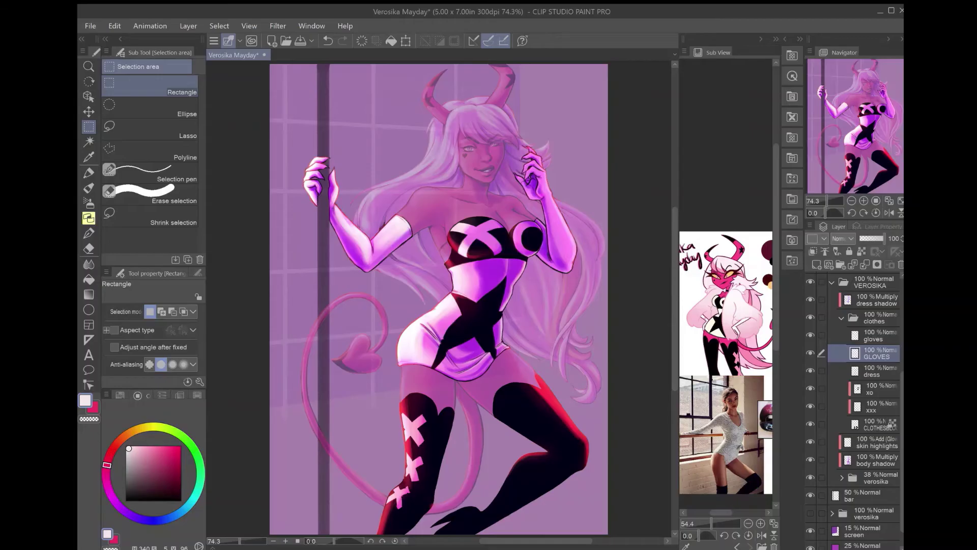
- Group the glove layers into a GLOVES folder and restore the verosika folder to full opacity
key("ctrl+g")
left_click(875, 495)
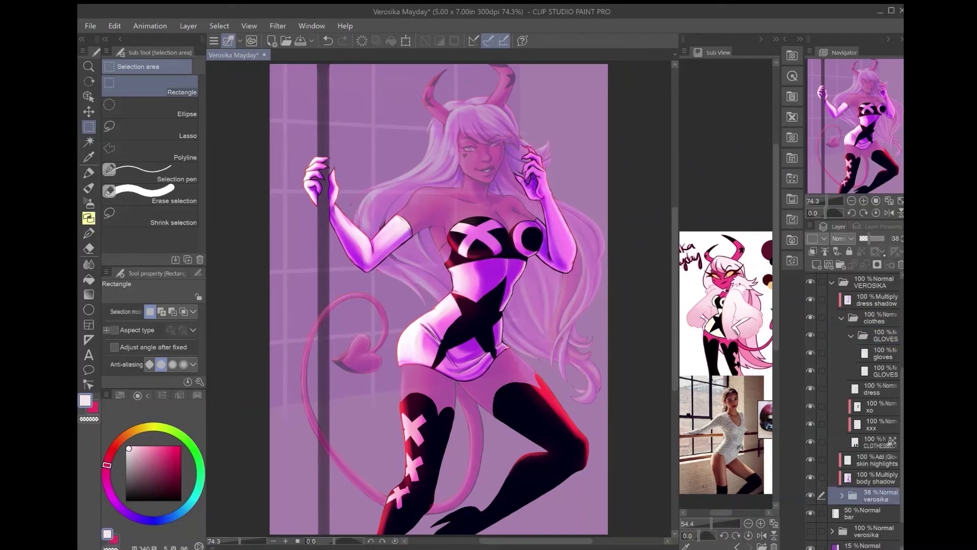
left_click(865, 308)
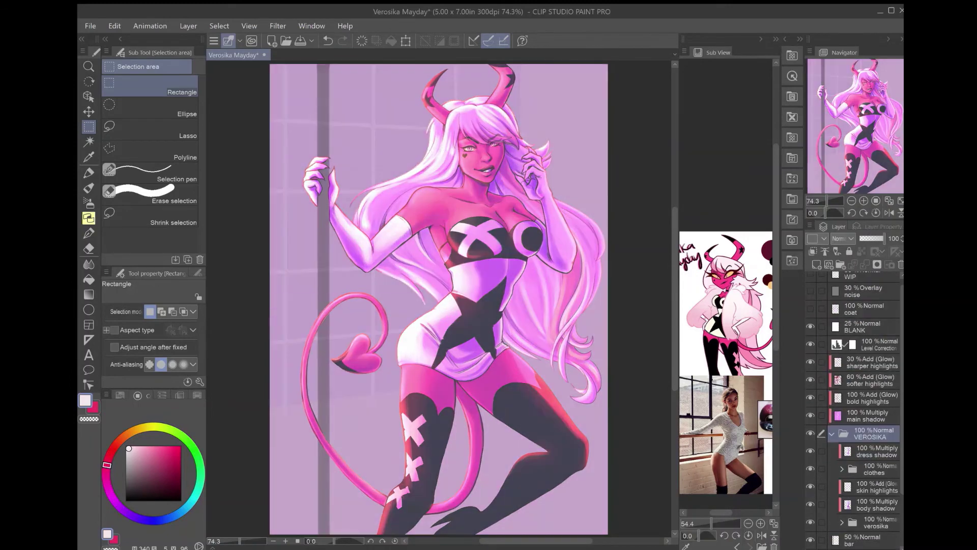
- On a new layer above coat, ink the fur collar around the neck in black over the sketch with Colored pencil at size 3
key("p")
scroll(458, 160, "up", 5)
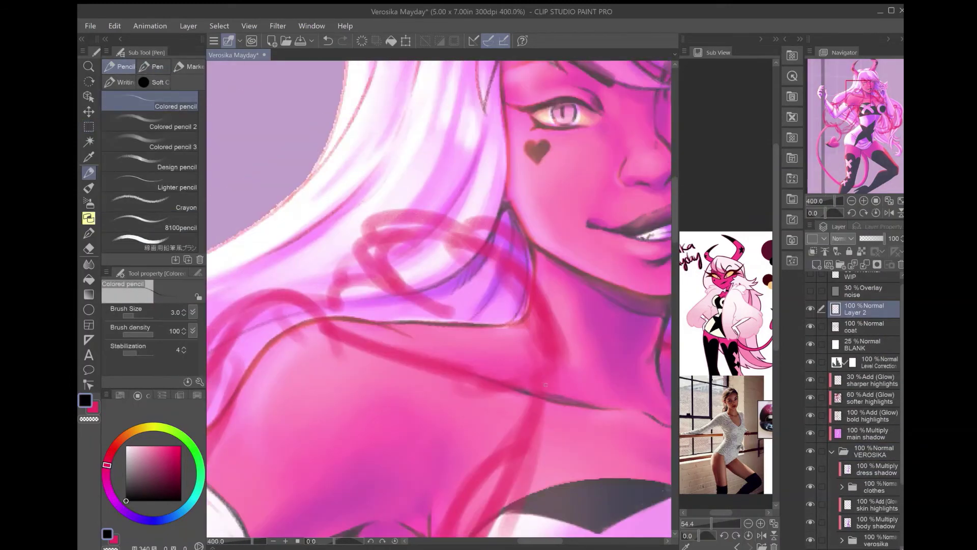
mouse_move(552, 390)
left_mouse_down()
mouse_move(509, 265)
mouse_move(453, 243)
left_mouse_up()
mouse_move(529, 249)
left_mouse_down()
mouse_move(462, 231)
mouse_move(364, 235)
left_mouse_up()
left_click_drag(501, 388, 402, 364)
left_click_drag(320, 305, 381, 285)
left_click_drag(356, 356, 479, 152)
left_click_drag(537, 233, 480, 370)
mouse_move(407, 381)
left_mouse_down()
mouse_move(529, 179)
mouse_move(469, 423)
left_mouse_up()
left_click_drag(407, 381, 529, 178)
left_click_drag(536, 286, 432, 418)
left_click_drag(407, 381, 529, 178)
left_click_drag(509, 382, 356, 204)
left_click_drag(356, 127, 407, 458)
left_click_drag(504, 264, 412, 234)
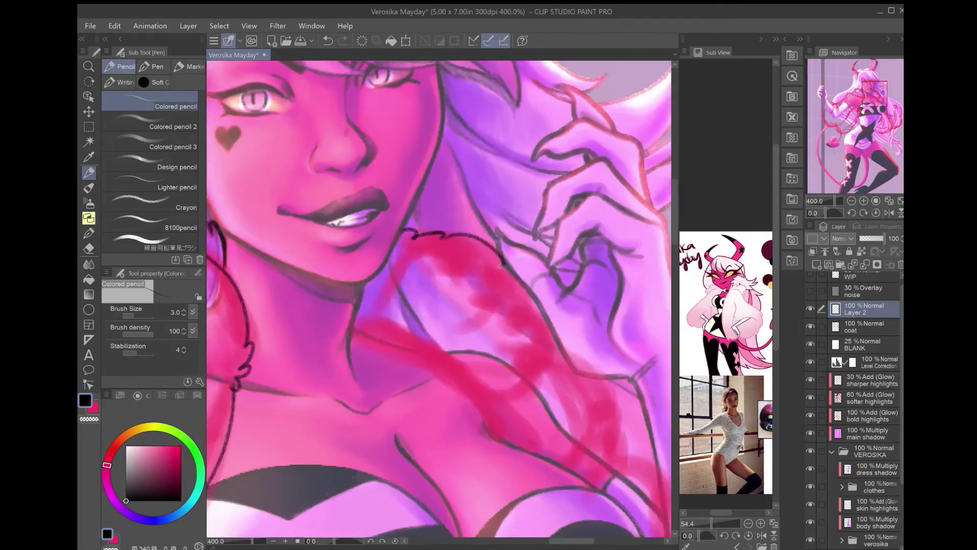
- Ink the fur collar and coat opening on the raised-hand side, from the neck down past the chest
left_click_drag(352, 334, 301, 216)
left_click_drag(448, 311, 325, 173)
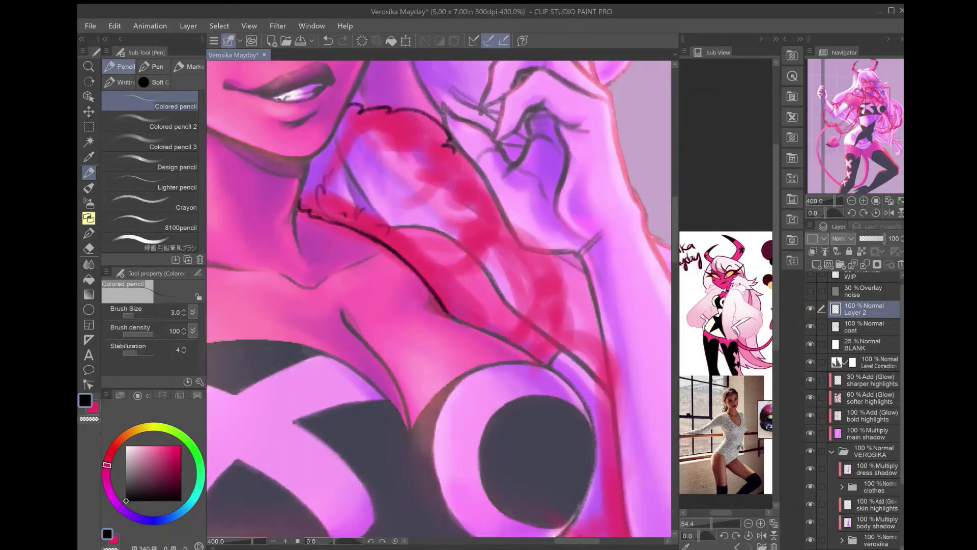
left_click_drag(437, 301, 392, 275)
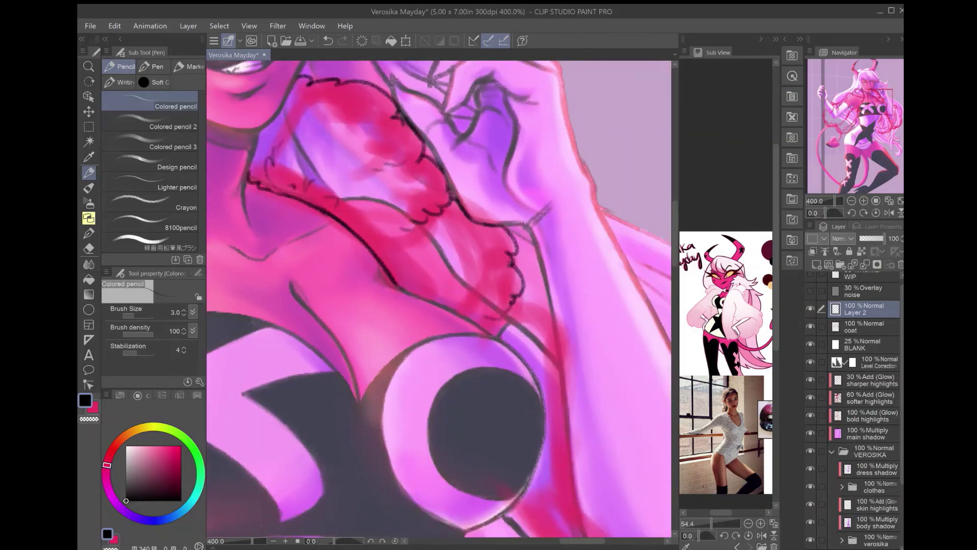
left_click_drag(499, 285, 402, 341)
left_click_drag(508, 407, 470, 286)
left_click_drag(489, 229, 458, 321)
left_click_drag(484, 290, 432, 413)
mouse_move(407, 305)
left_mouse_down()
mouse_move(479, 295)
mouse_move(436, 338)
left_mouse_up()
left_click_drag(509, 265, 503, 428)
left_click_drag(436, 337, 371, 185)
left_click_drag(504, 264, 443, 214)
left_click_drag(458, 305, 417, 173)
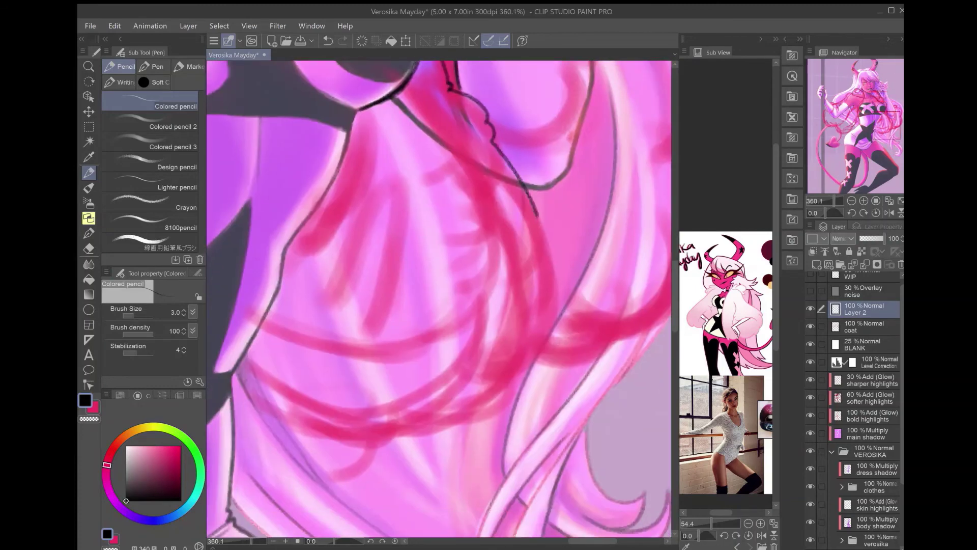
- Ink the scalloped fur hem beside the waist and the lower outer sleeve on the raised-arm side
mouse_move(534, 216)
left_mouse_down()
mouse_move(470, 418)
mouse_move(417, 438)
left_mouse_up()
left_click_drag(407, 229, 457, 356)
mouse_move(526, 380)
left_mouse_down()
mouse_move(387, 356)
mouse_move(471, 148)
left_mouse_up()
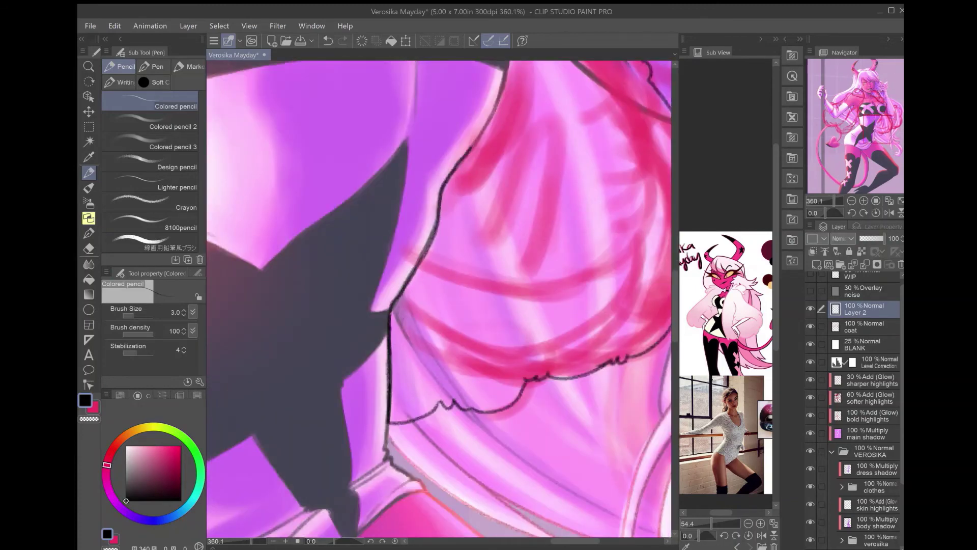
left_click_drag(503, 91, 473, 145)
left_click_drag(499, 234, 453, 338)
left_click_drag(405, 145, 400, 155)
left_click_drag(513, 397, 592, 339)
left_click_drag(590, 196, 598, 335)
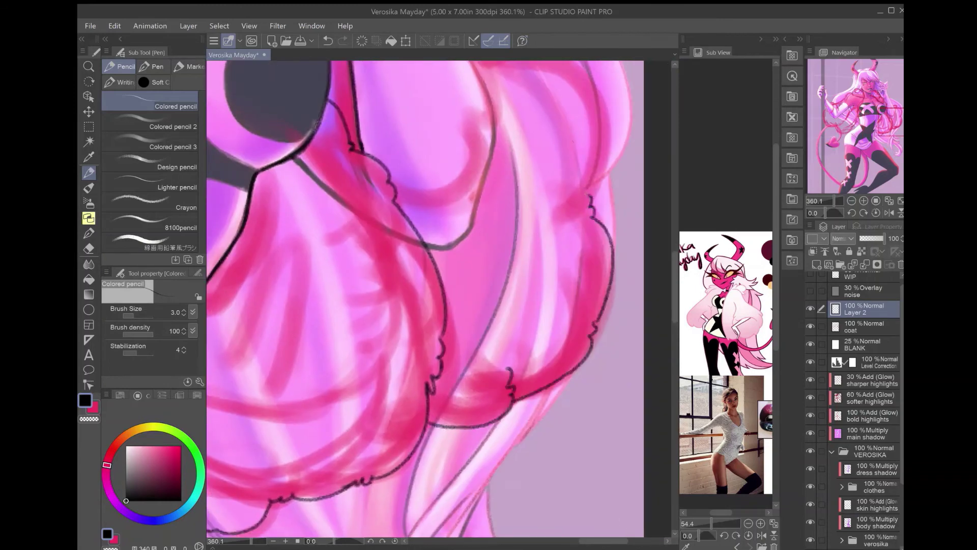
- Ink the upper sleeve outline and fur cuff around the raised arm's elbow, hatching the inner fold
left_click_drag(407, 204, 407, 315)
left_click_drag(591, 158, 509, 295)
left_click_drag(512, 127, 437, 160)
mouse_move(486, 132)
left_mouse_down()
mouse_move(435, 267)
mouse_move(433, 377)
left_mouse_up()
left_click_drag(407, 254, 436, 287)
key("ctrl+z")
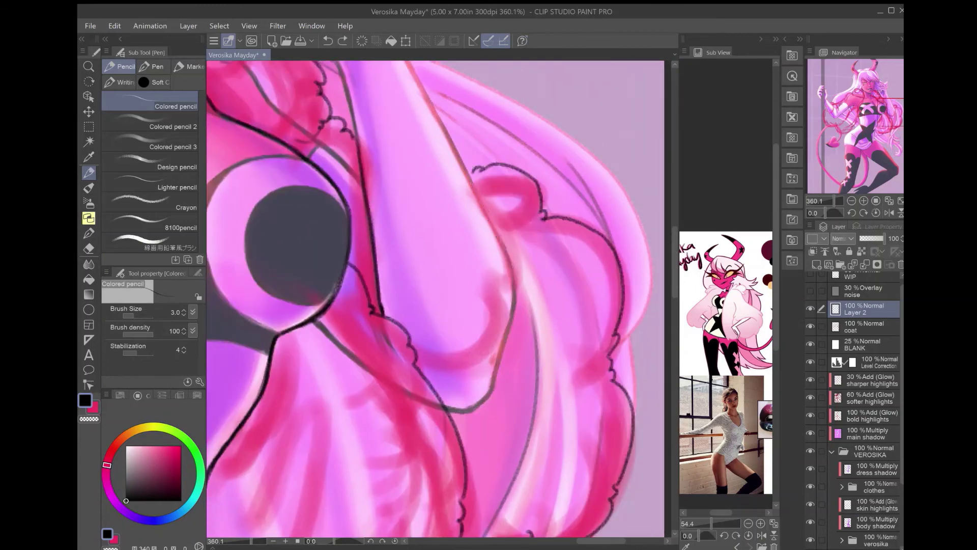
left_click_drag(513, 315, 413, 353)
left_click_drag(515, 257, 531, 313)
left_click_drag(467, 167, 509, 256)
left_click_drag(514, 285, 524, 316)
left_click_drag(512, 244, 529, 305)
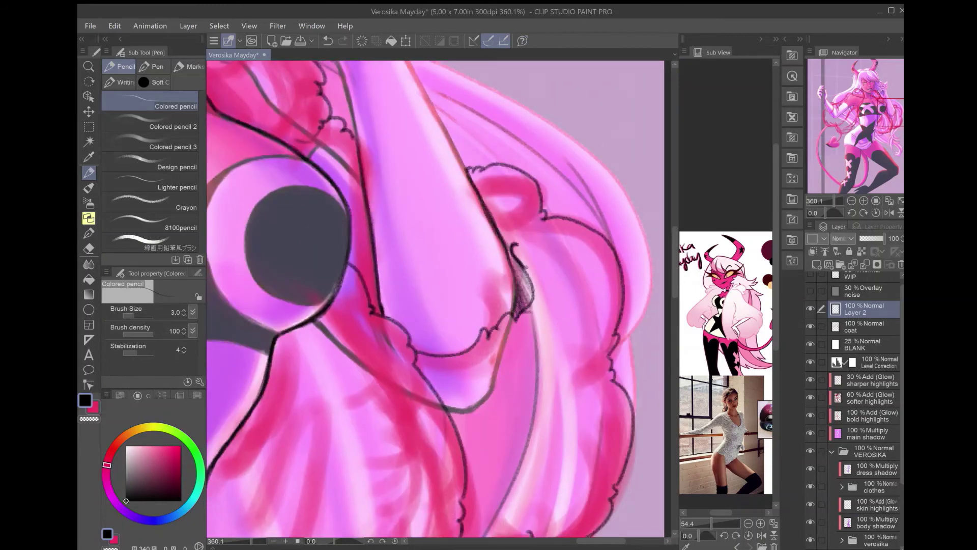
- Hide the coat sketch and rework the fur hem line beside the waist on the raised-arm side
scroll(438, 300, "down", 10)
key("ctrl+z")
scroll(466, 347, "up", 6)
key("e")
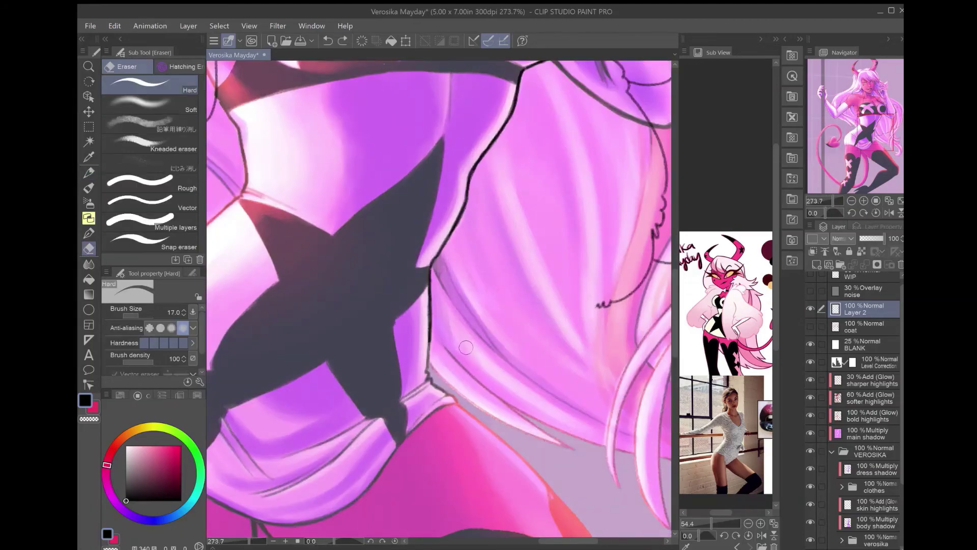
key("p")
left_click_drag(448, 219, 646, 244)
left_click_drag(445, 275, 643, 285)
left_click_drag(547, 335, 595, 308)
scroll(442, 302, "left", 10)
key("ctrl+z")
- Ink the coat's front edge and lower fur outline on the pole-side half of the body
mouse_move(498, 307)
left_mouse_down()
mouse_move(409, 371)
mouse_move(318, 290)
left_mouse_up()
scroll(442, 302, "up", 5)
left_click_drag(516, 201, 334, 401)
key("ctrl+0")
scroll(387, 255, "up", 5)
- Ink the fur cuff, hatched inner fold and puffy sleeve outline around the pole-holding arm
left_click_drag(440, 273, 408, 361)
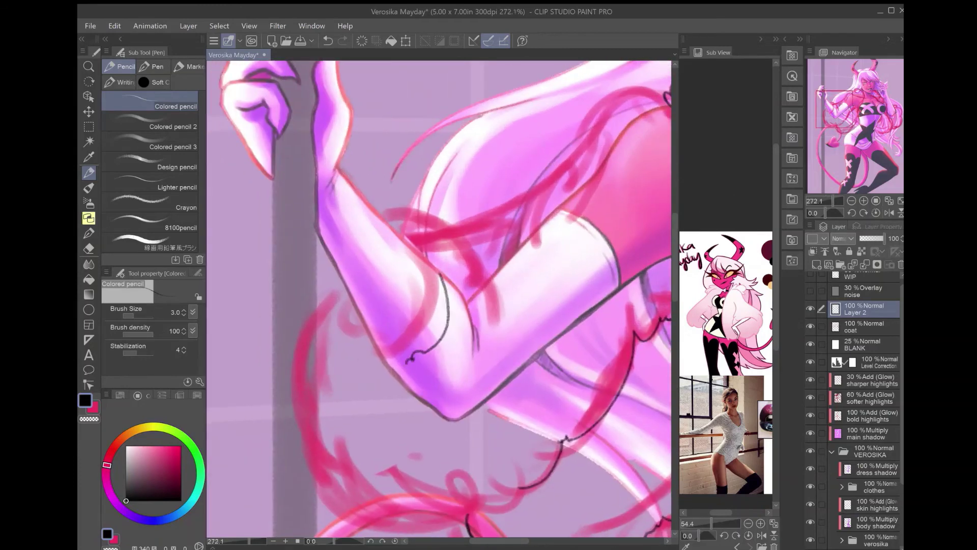
left_click_drag(374, 328, 358, 366)
left_click_drag(443, 273, 434, 258)
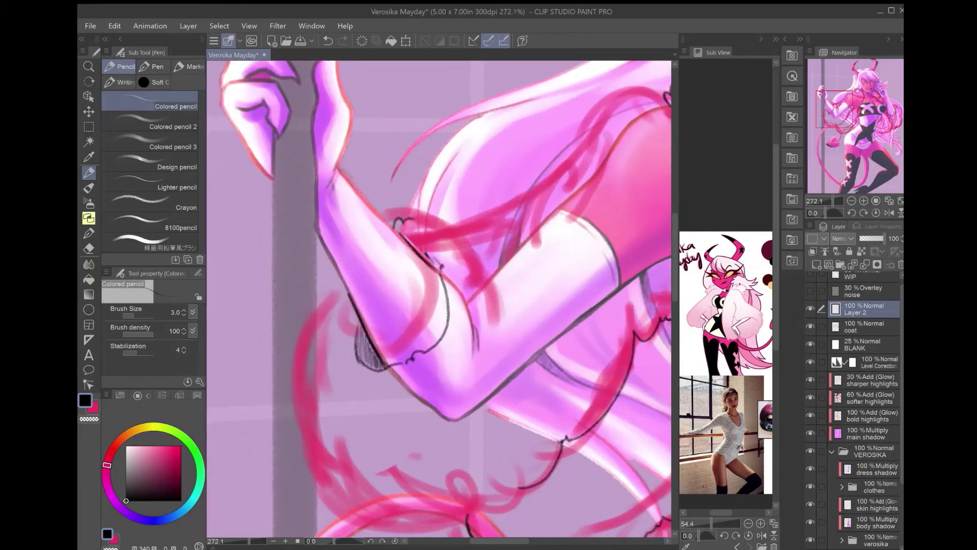
left_click_drag(401, 220, 478, 270)
left_click_drag(481, 284, 484, 410)
left_click_drag(438, 300, 341, 374)
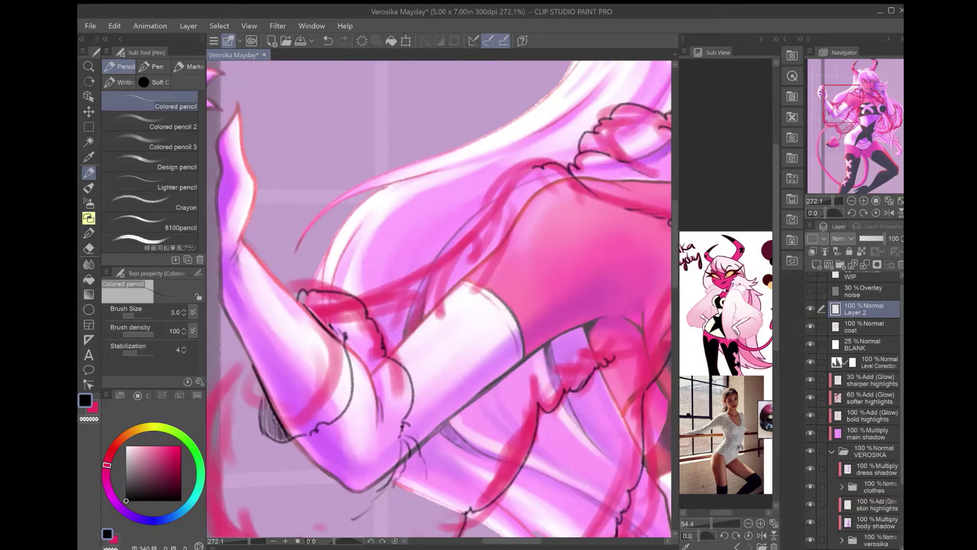
left_click_drag(407, 284, 565, 138)
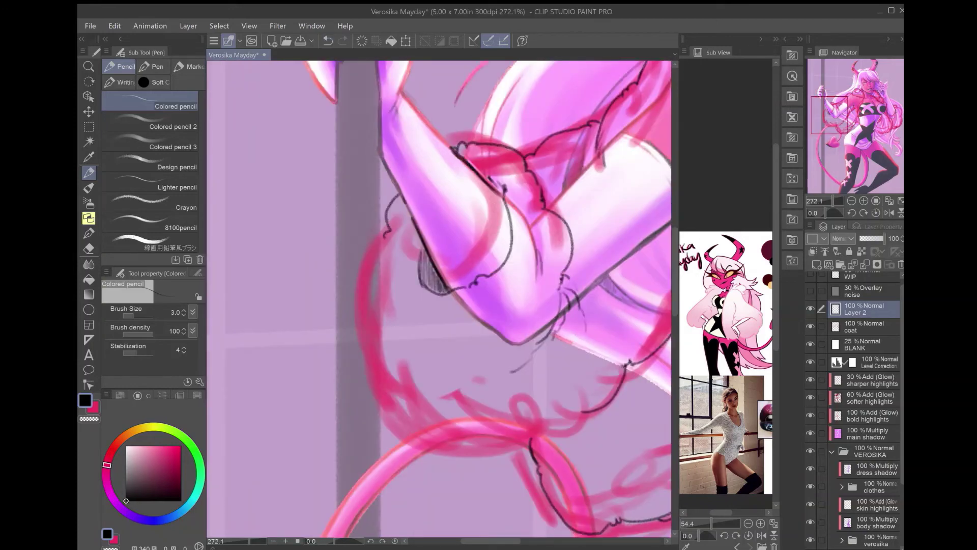
left_click_drag(409, 199, 503, 427)
left_click_drag(411, 365, 487, 491)
- Hide the sketch, select the coat's inked shape, fill it white on the coat layer beneath the lines, and deselect
scroll(487, 491, "up", 1)
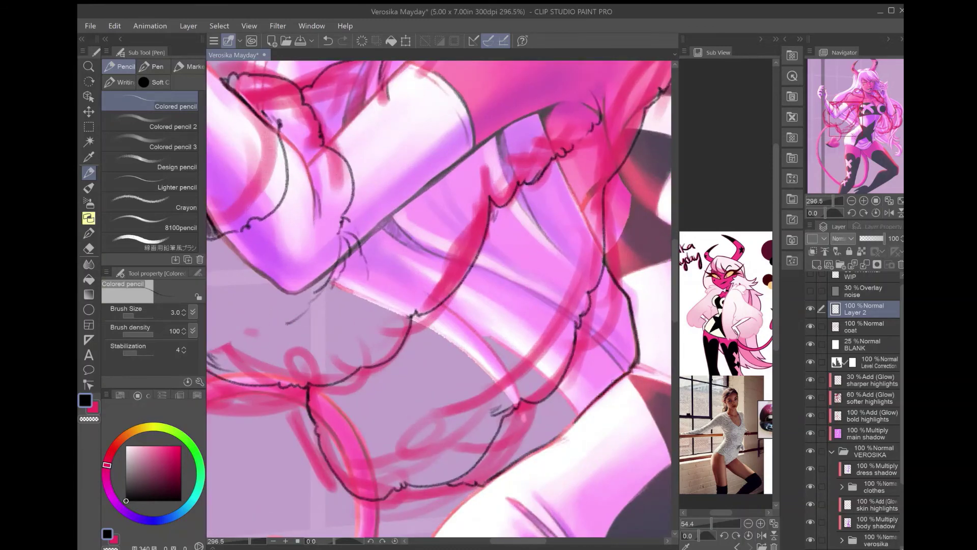
key("ctrl+0")
scroll(502, 174, "up", 5)
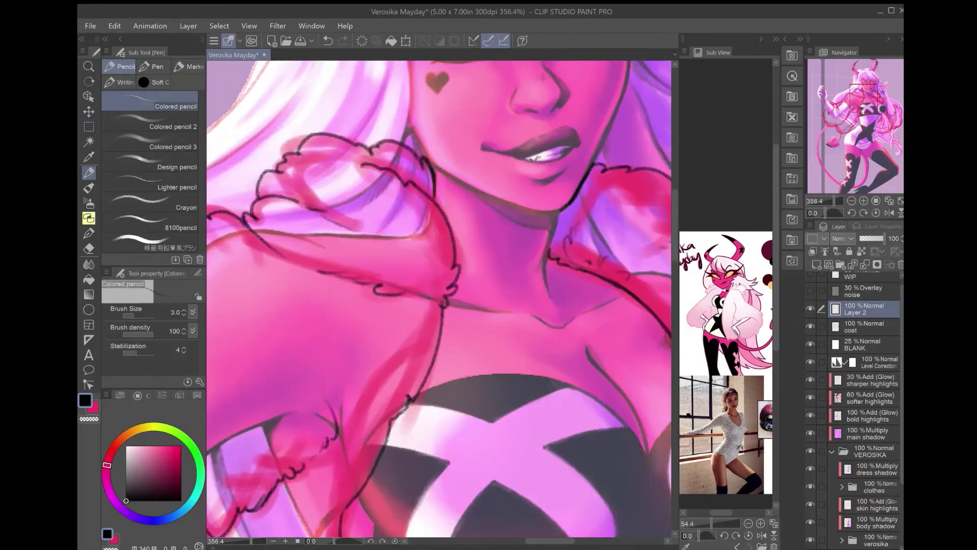
key("ctrl+0")
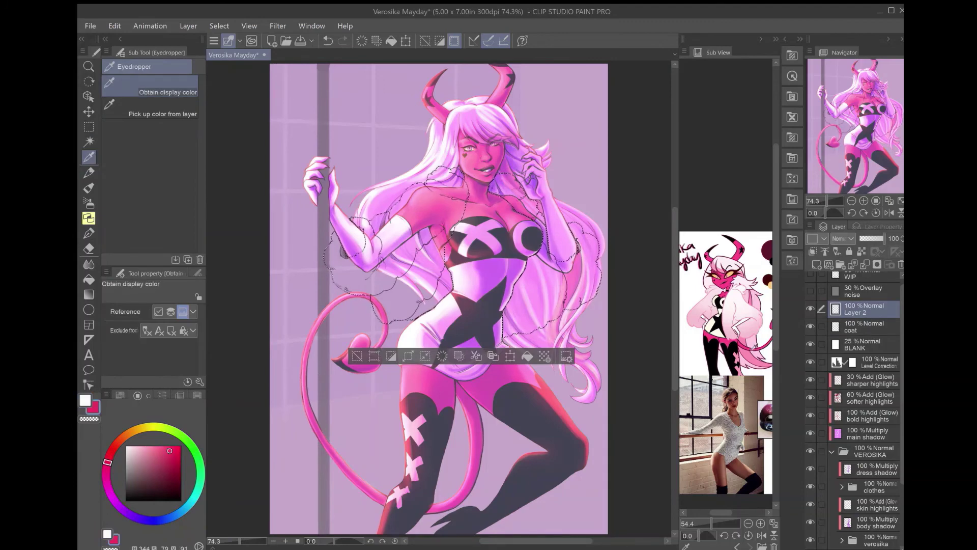
key("p")
key("alt+BackSpace")
key("ctrl+d")
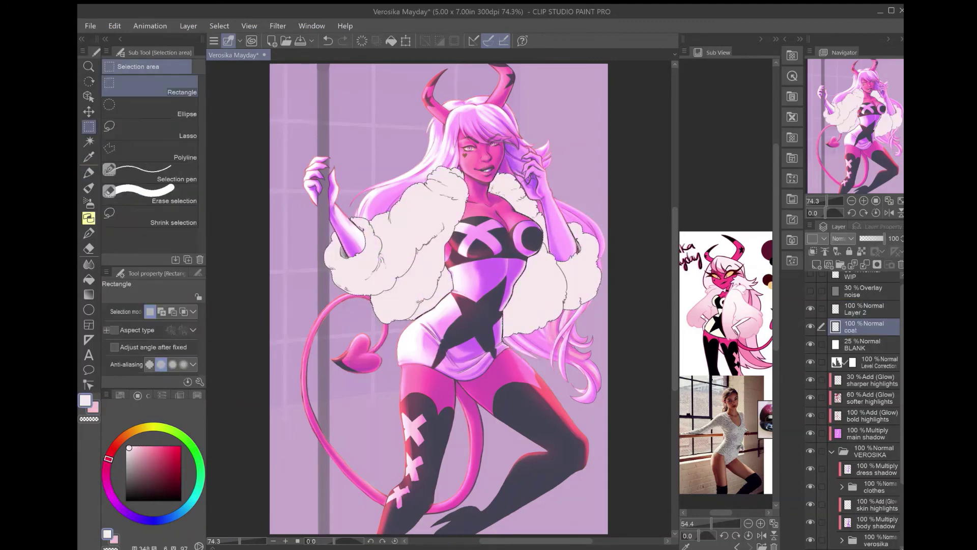
- Lock the coat layer's transparent pixels, airbrush pale pink along both sleeves with the Soft brush, and hide the BLANK layer
left_click(861, 251)
key("b")
left_click_drag(331, 224, 432, 315)
left_click_drag(595, 275, 504, 331)
left_click(810, 344)
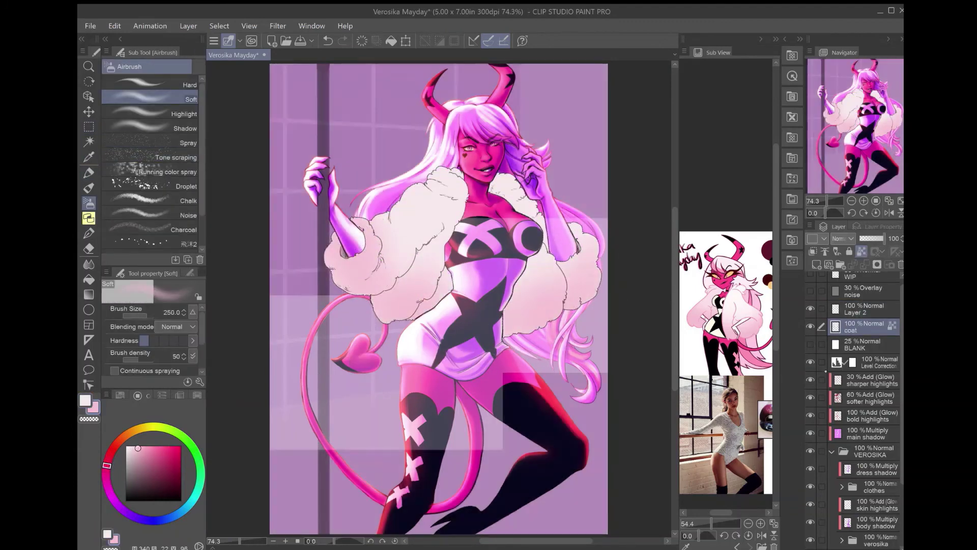
- Hide the Level Correction layer and blend white into the coat's collar and sleeves with the Soft airbrush at sizes 300 and 80
left_click(810, 361)
left_click_drag(417, 178, 529, 198)
left_click_drag(554, 249, 524, 295)
left_click_drag(366, 214, 438, 290)
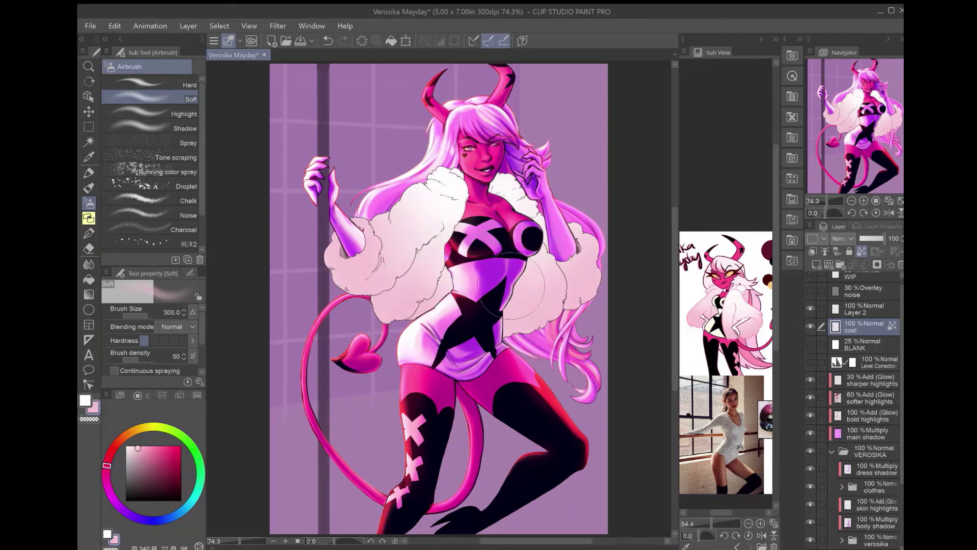
left_click_drag(595, 229, 498, 305)
key("bracketleft")
key("bracketleft")
key("bracketleft")
left_click_drag(447, 168, 504, 193)
- Group the coat and lines layers into a COAT folder and place a copy of the main shadow layer above it
key("ctrl+g")
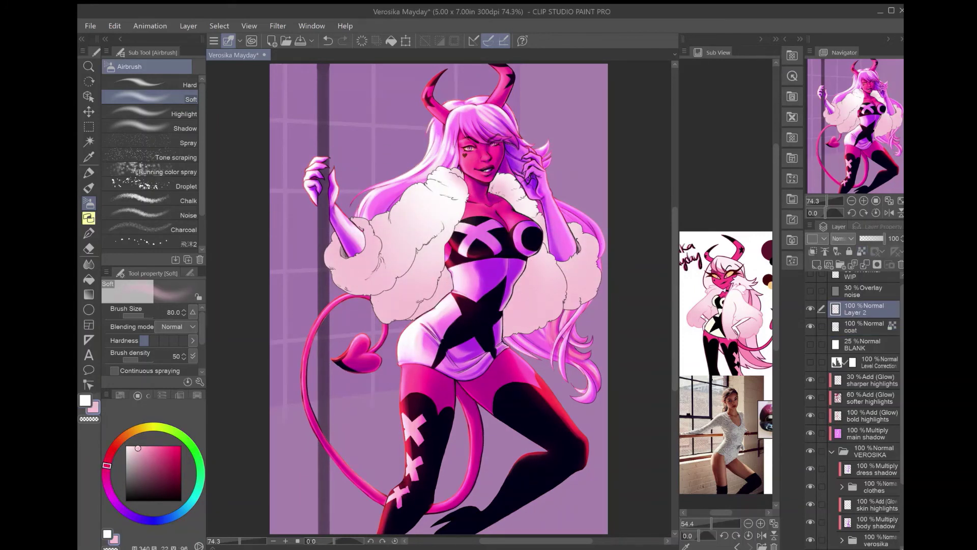
left_click(871, 452)
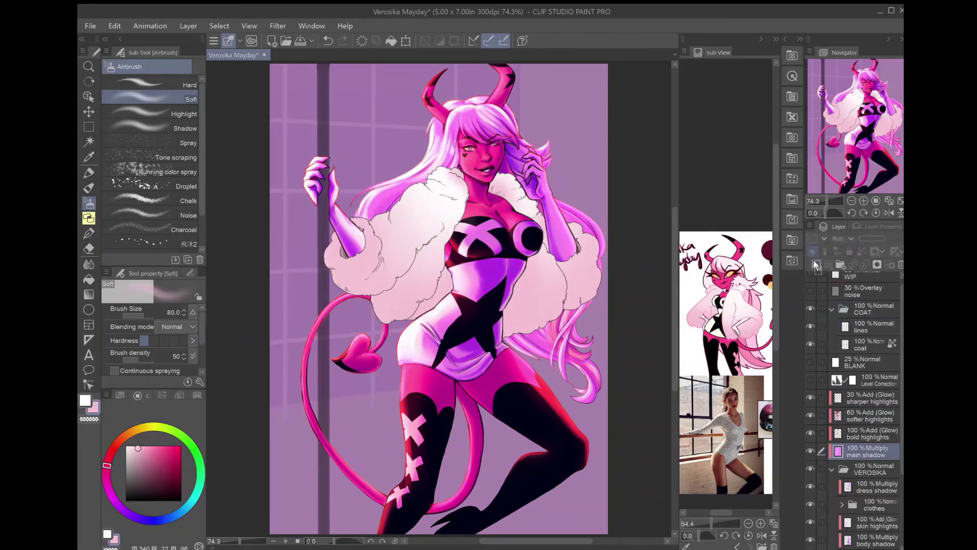
key("ctrl+c")
key("ctrl+v")
scroll(842, 238, "up", 2)
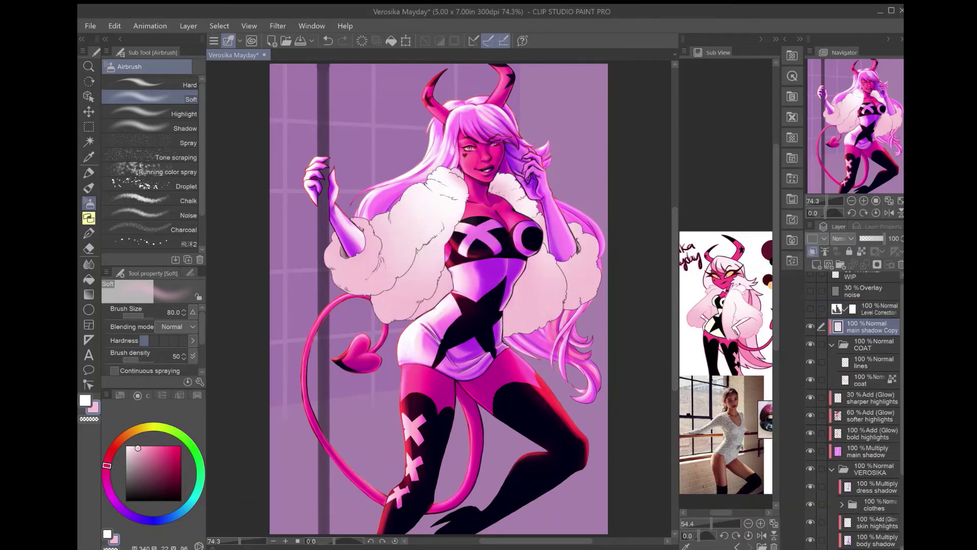
- Fill the main shadow copy with solid pinkish purple, set it to Multiply, and clip it to the COAT folder
scroll(853, 407, "up", 1)
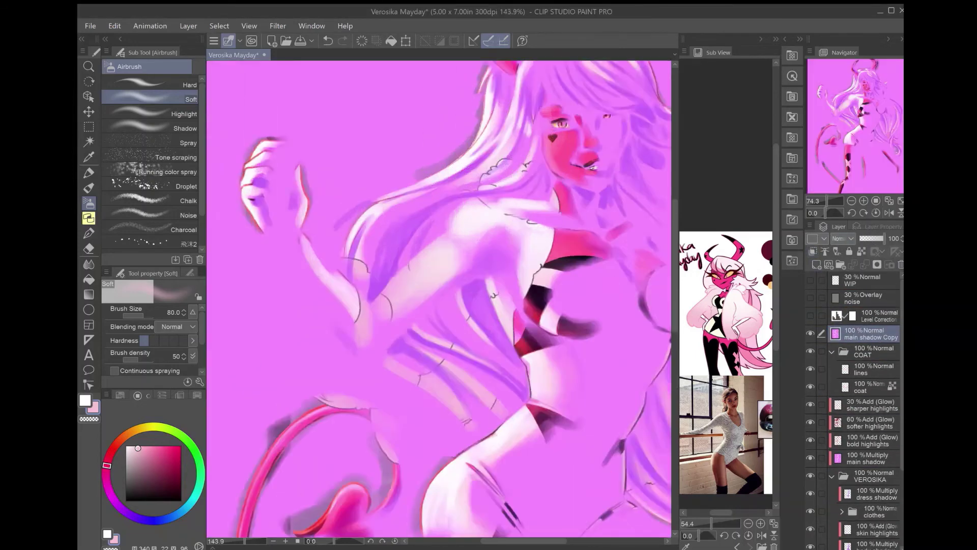
left_click(435, 283)
left_click(435, 284)
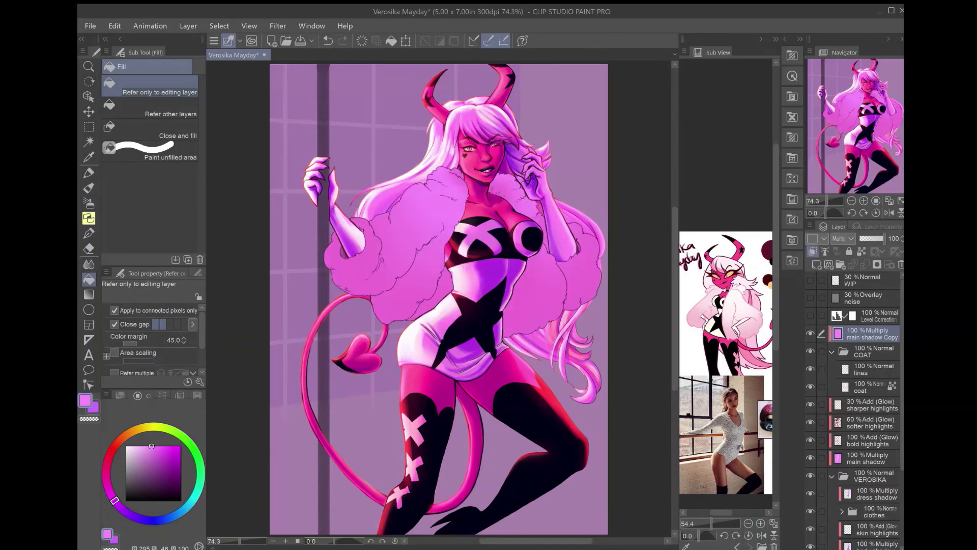
- Erase soft light areas from the shadow along the collar and pole-side sleeve using Colored pencil 2 in transparent color at size 25
key("p")
scroll(478, 174, "up", 5)
mouse_move(479, 175)
left_mouse_down()
mouse_move(386, 244)
mouse_move(479, 193)
left_mouse_up()
left_click_drag(417, 326, 474, 387)
left_click_drag(357, 407, 476, 348)
key("bracketleft")
left_click_drag(346, 361, 415, 486)
left_click_drag(438, 357, 387, 127)
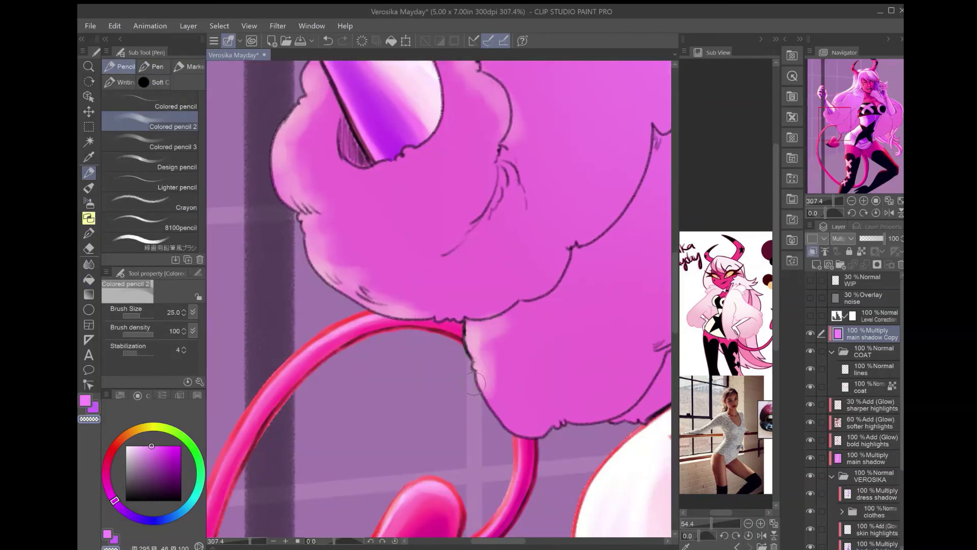
- Erase matching light areas from the shadow along the outer sleeve edge on the raised-arm side
left_click_drag(509, 305, 356, 255)
left_click_drag(407, 153, 407, 458)
left_click_drag(407, 407, 382, 153)
left_click_drag(601, 152, 509, 427)
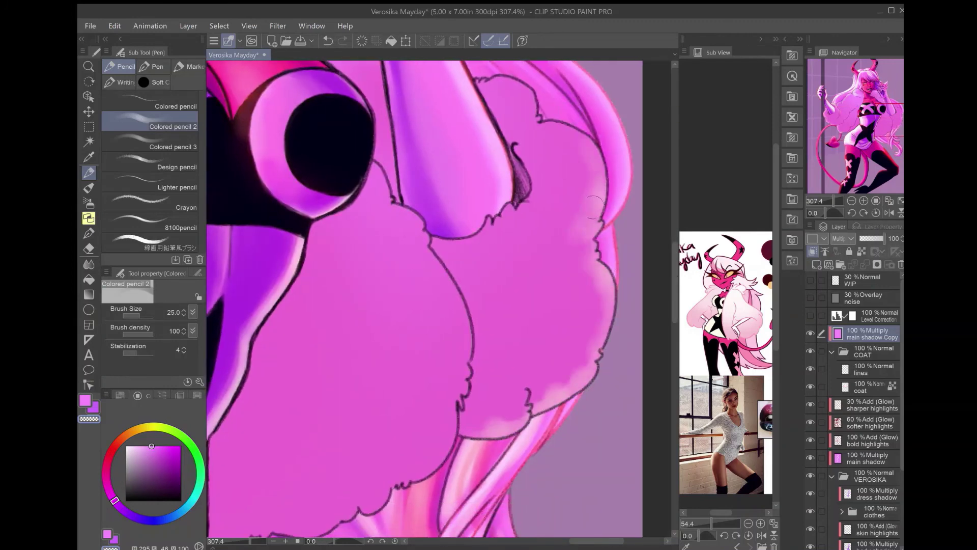
mouse_move(591, 133)
left_mouse_down()
mouse_move(585, 229)
mouse_move(554, 269)
mouse_move(626, 306)
left_mouse_up()
- Shade the fur collar on both sides of the neck with soft purple shadows using Colored pencil 3 at size 15
key("ctrl+0")
left_click(152, 145)
scroll(437, 203, "up", 5)
scroll(437, 300, "down", 3)
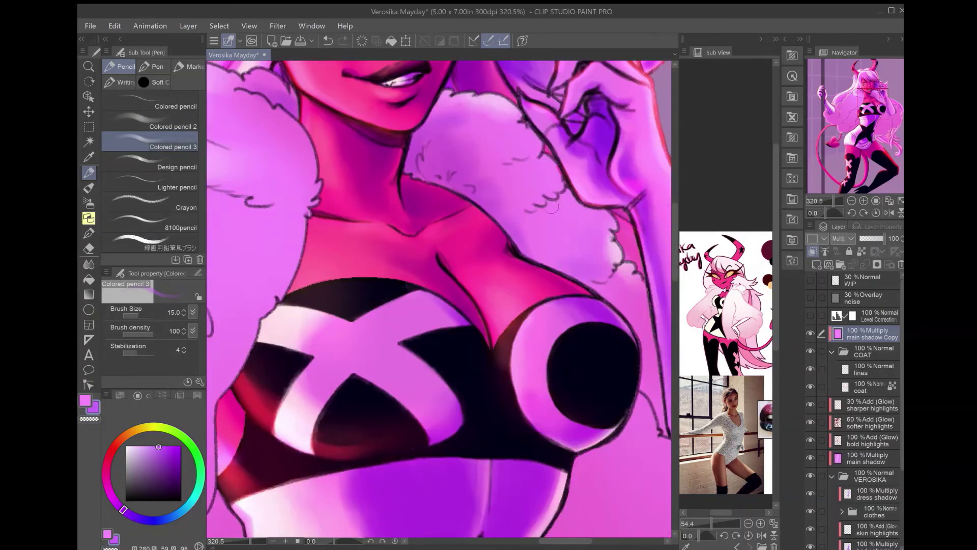
mouse_move(580, 203)
left_mouse_down()
mouse_move(544, 252)
mouse_move(575, 257)
left_mouse_up()
left_click_drag(539, 163, 484, 228)
scroll(438, 300, "up", 1)
left_click_drag(460, 160, 448, 209)
left_click_drag(364, 191, 311, 224)
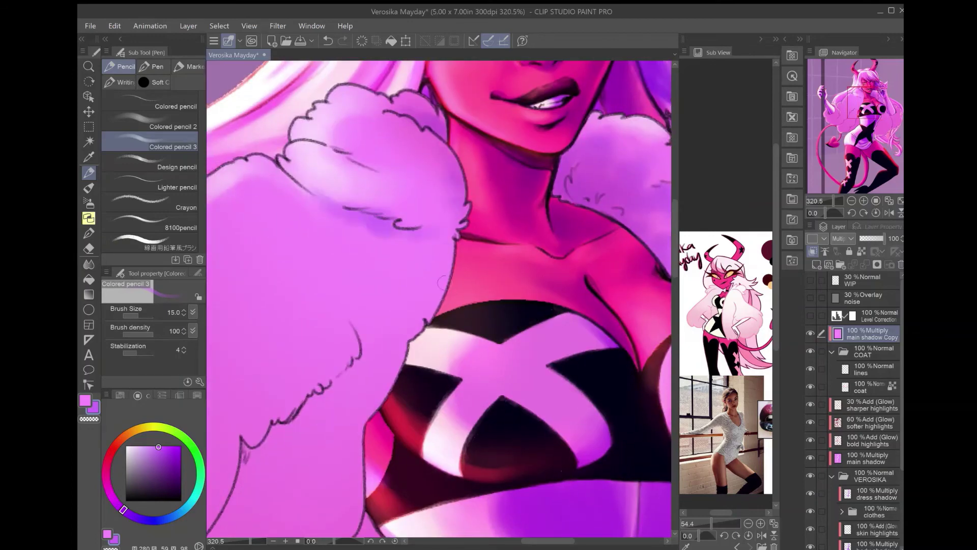
- Paint purple shadows beneath the fur folds and around the cuff of the pole-side sleeve
left_click_drag(450, 234, 435, 305)
left_click_drag(305, 255, 611, 152)
left_click_drag(521, 206, 453, 275)
left_click_drag(577, 153, 524, 203)
left_click_drag(430, 275, 359, 356)
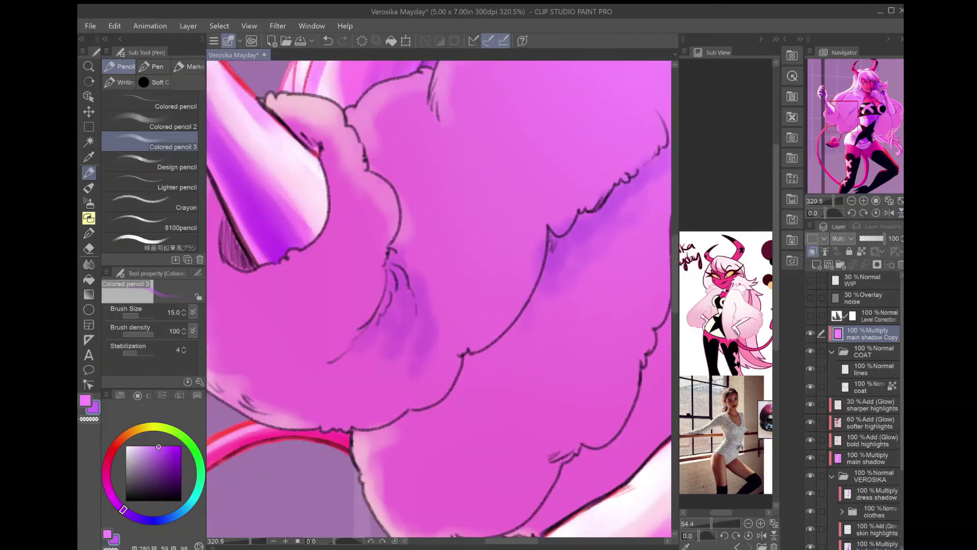
scroll(437, 300, "left", 2)
left_click_drag(351, 234, 312, 316)
scroll(437, 301, "down", 5)
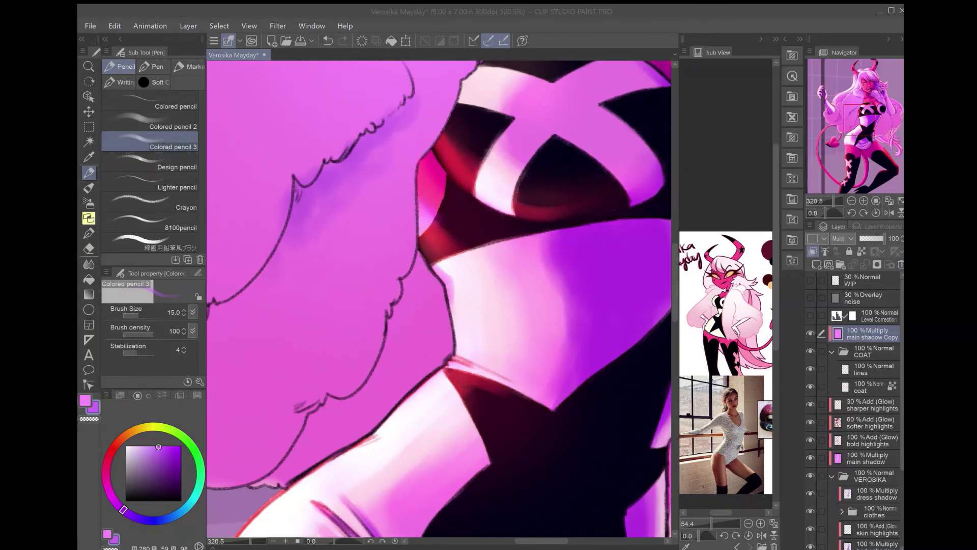
- Shade the lower pole-side part of the coat purple where it tucks behind the sleeve beside the waist
scroll(437, 300, "left", 3)
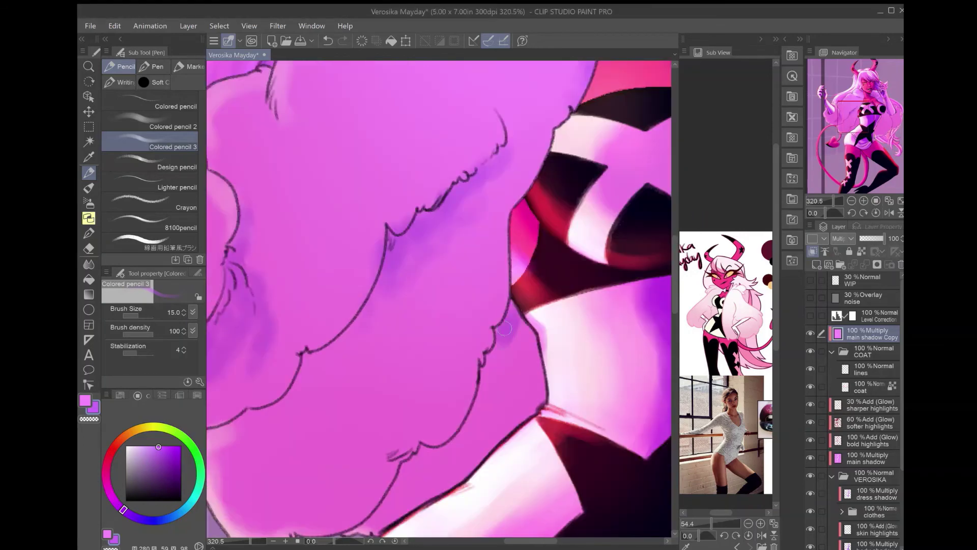
left_click_drag(523, 320, 484, 408)
left_click_drag(548, 319, 493, 440)
left_click_drag(497, 367, 424, 465)
scroll(486, 300, "down", 5)
left_click_drag(486, 301, 457, 356)
scroll(486, 301, "right", 3)
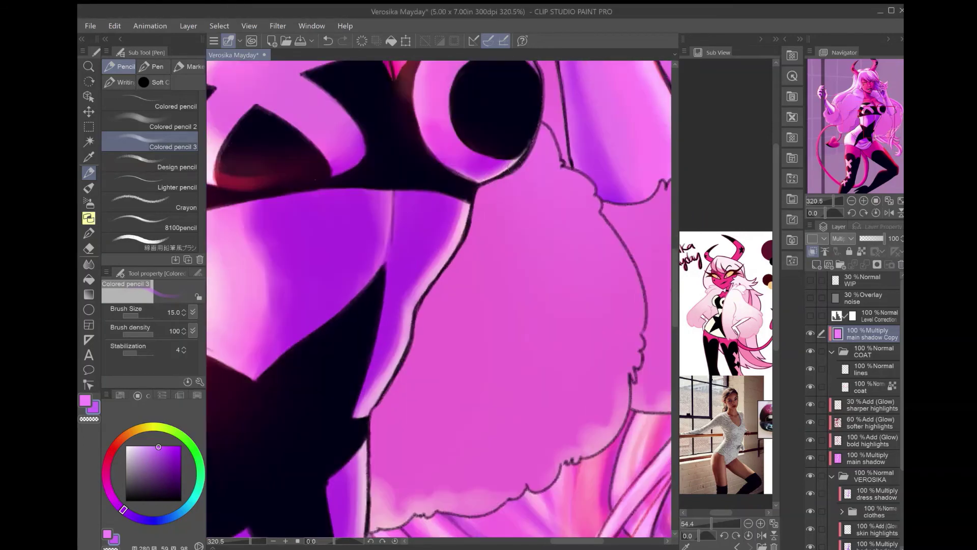
- Fill the coat panel behind the waist on the raised-arm side with purple shadow and blend its edge into fur texture
mouse_move(388, 450)
left_mouse_down()
mouse_move(483, 447)
mouse_move(386, 387)
left_mouse_up()
left_click_drag(524, 387, 402, 306)
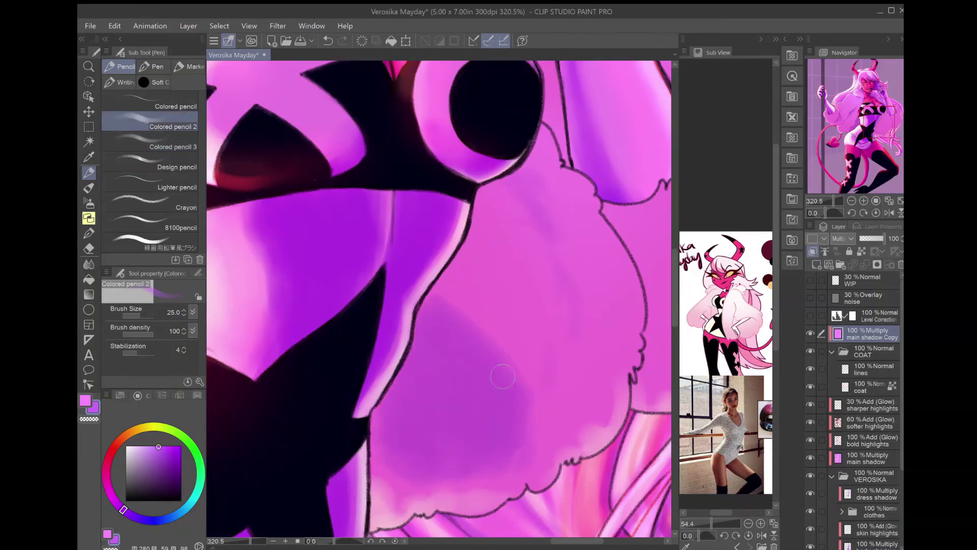
left_click_drag(555, 214, 468, 194)
left_click_drag(399, 486, 447, 466)
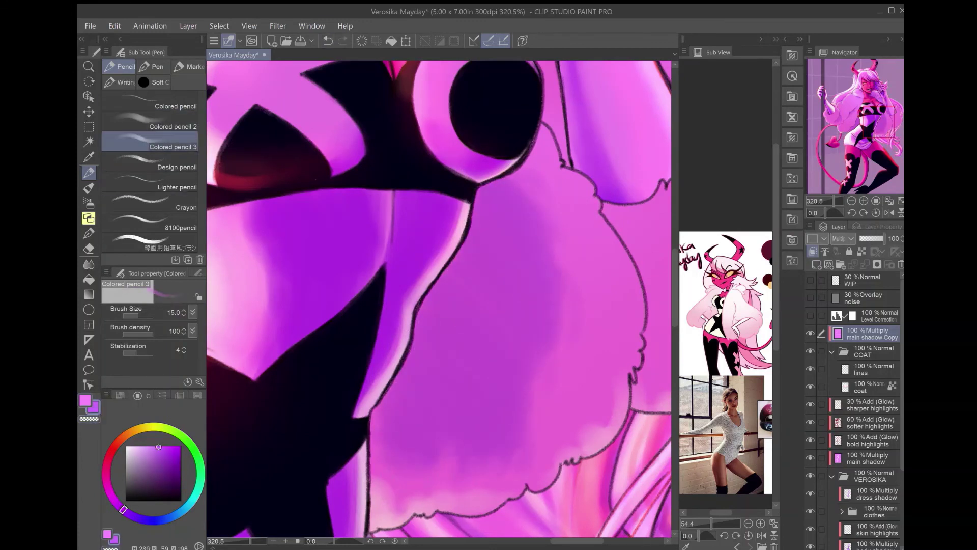
left_click_drag(603, 313, 565, 254)
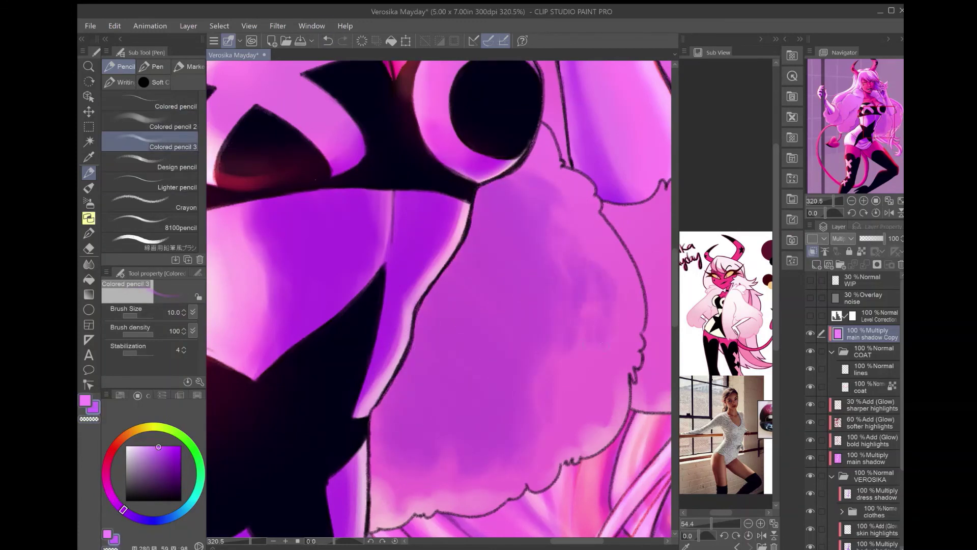
scroll(438, 300, "up", 5)
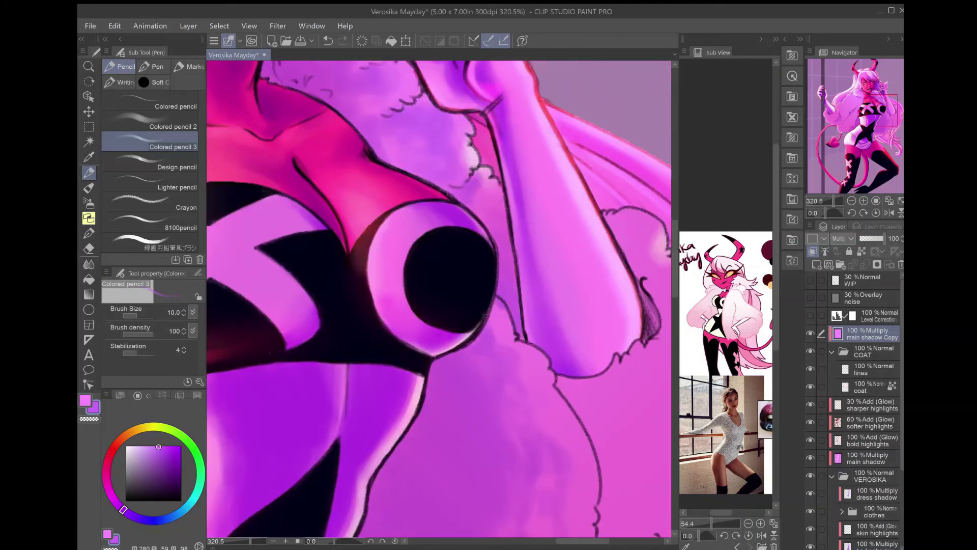
- Shade the raised-arm sleeve purple around and below the elbow using Colored pencil 3 at size 12
left_click_drag(625, 376, 499, 338)
left_click_drag(570, 341, 473, 483)
left_click_drag(519, 346, 453, 453)
left_click_drag(560, 279, 494, 428)
left_click_drag(493, 334, 476, 349)
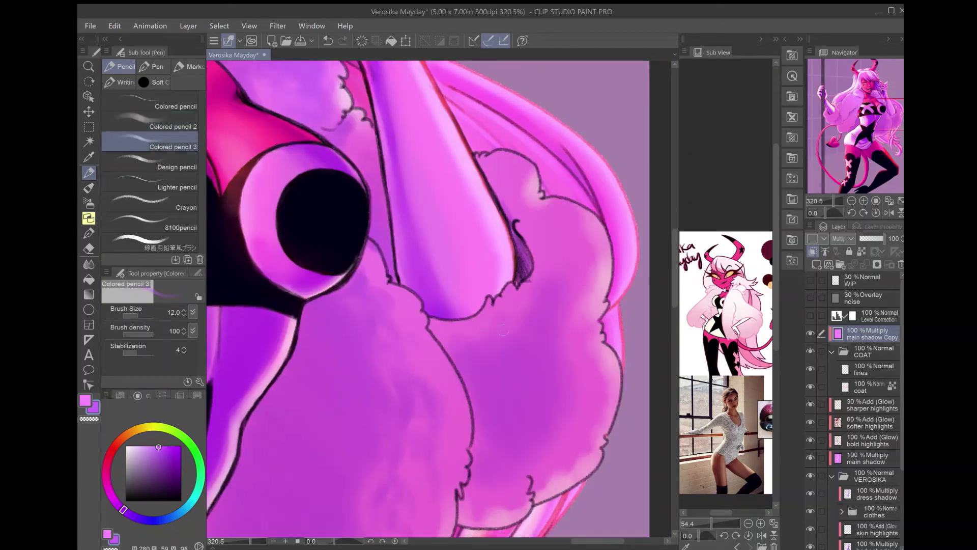
left_click_drag(580, 290, 542, 226)
mouse_move(575, 346)
left_mouse_down()
mouse_move(575, 432)
mouse_move(478, 489)
left_mouse_up()
left_click_drag(450, 324, 508, 336)
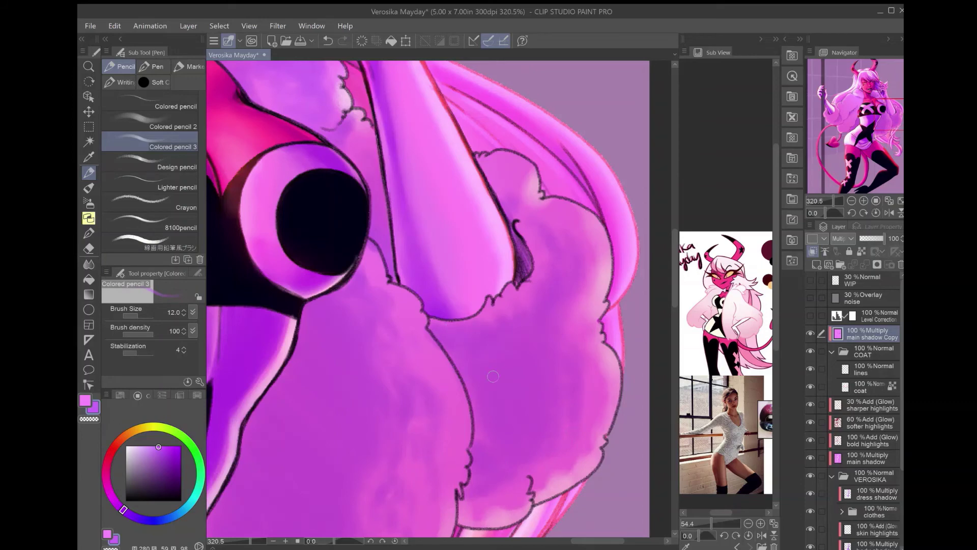
left_click(491, 329, "alt")
key("ctrl+0")
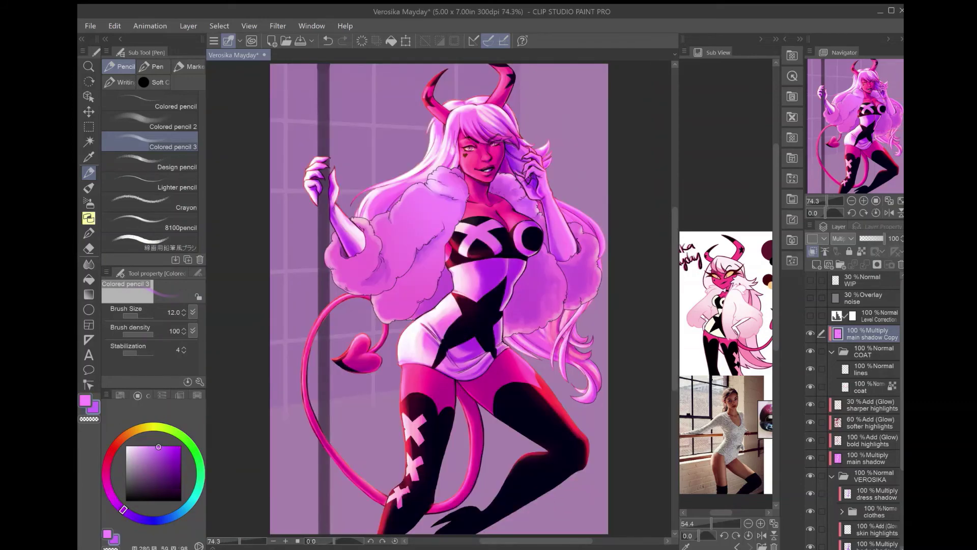
- Deepen the purple fur shading on the pole-side sleeve
scroll(540, 143, "up", 5)
left_click_drag(421, 344, 491, 267)
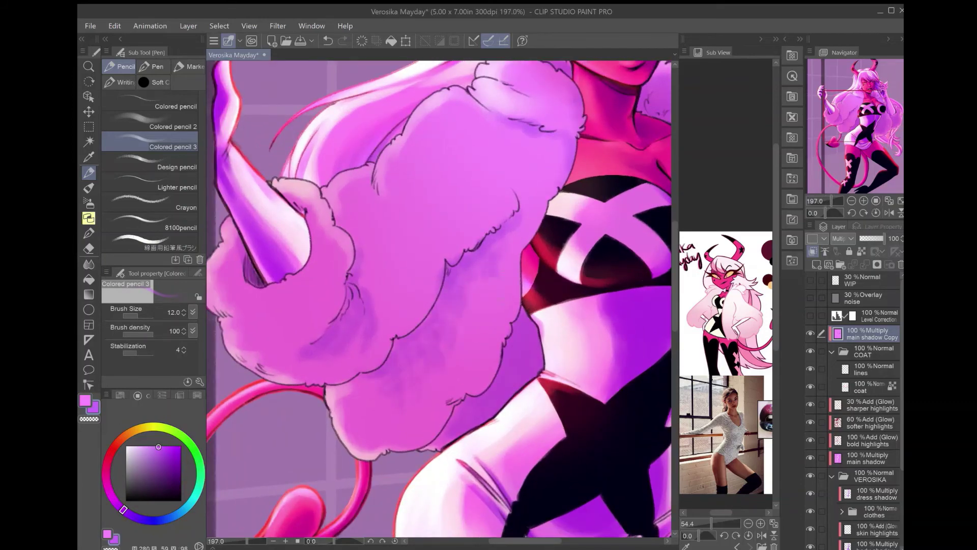
key("comma")
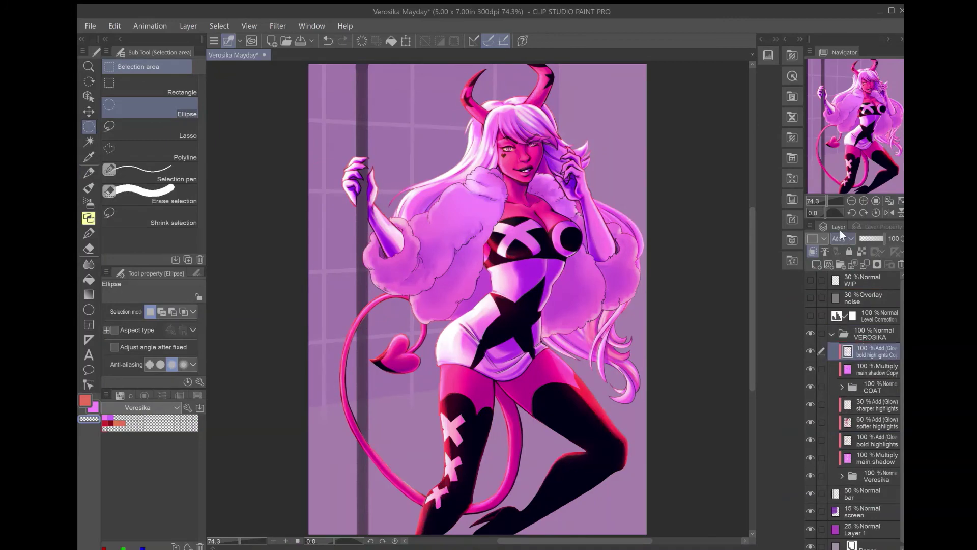
- Paint red glow highlights along the collar and upper pole-side sleeve on the bold highlights copy using Colored pencil 2 at size 12
key("p")
scroll(624, 201, "up", 8)
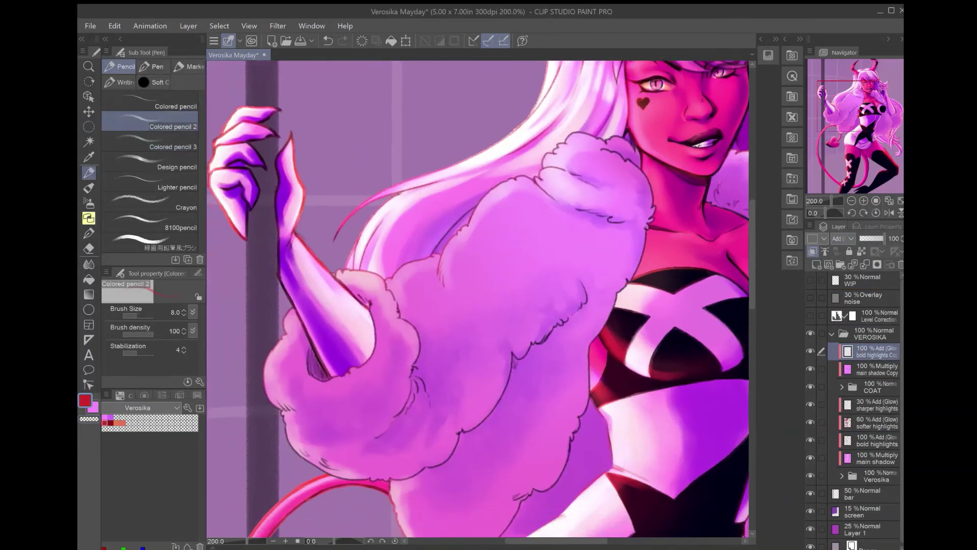
key("bracketright")
key("bracketright")
mouse_move(539, 262)
left_mouse_down()
mouse_move(465, 351)
mouse_move(379, 394)
left_mouse_up()
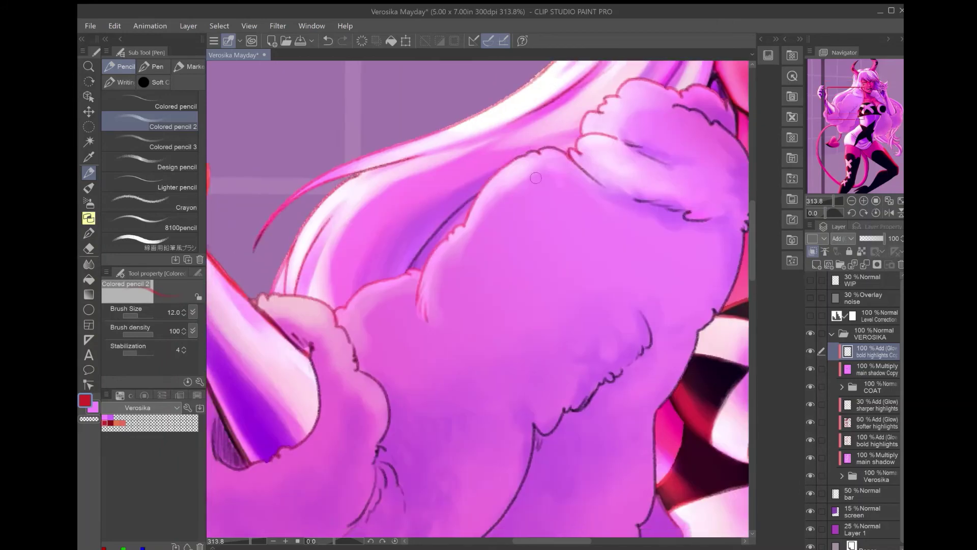
mouse_move(529, 170)
left_mouse_down()
mouse_move(508, 205)
mouse_move(386, 295)
left_mouse_up()
mouse_move(422, 163)
left_mouse_down()
mouse_move(524, 290)
mouse_move(443, 392)
mouse_move(316, 306)
left_mouse_up()
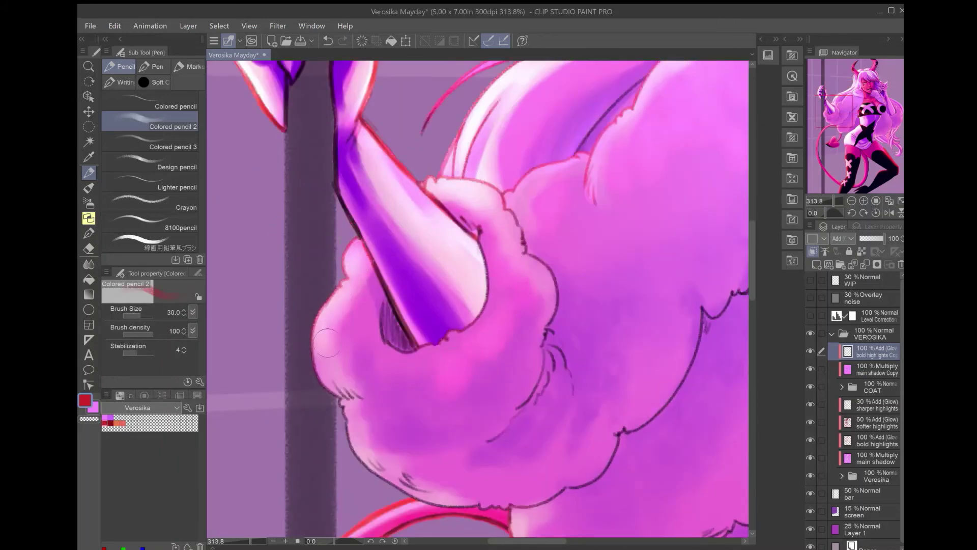
- Add broader red glow highlights to the pole-side cuff and lower coat edges with the brush at size 20
mouse_move(325, 391)
left_mouse_down()
mouse_move(473, 506)
mouse_move(611, 458)
left_mouse_up()
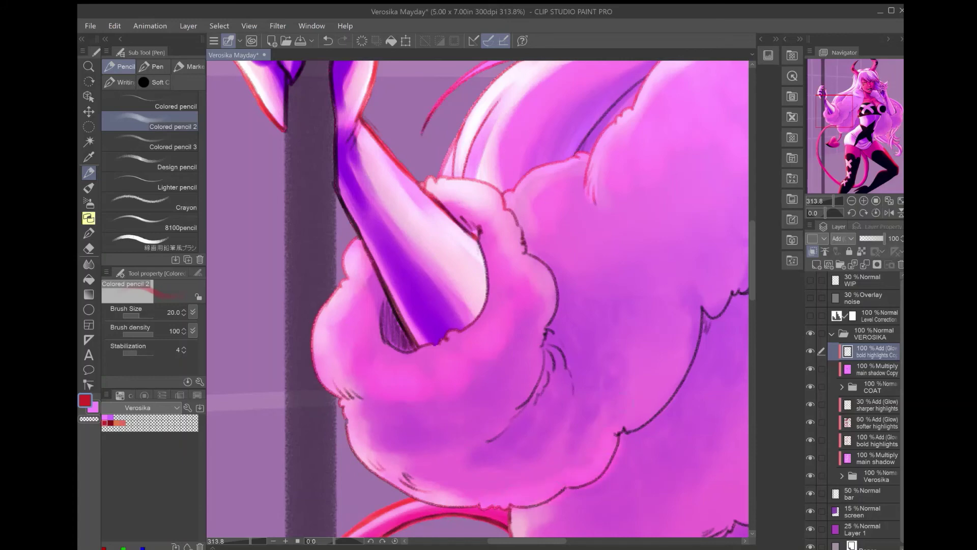
mouse_move(476, 287)
left_mouse_down()
mouse_move(524, 394)
mouse_move(702, 317)
left_mouse_up()
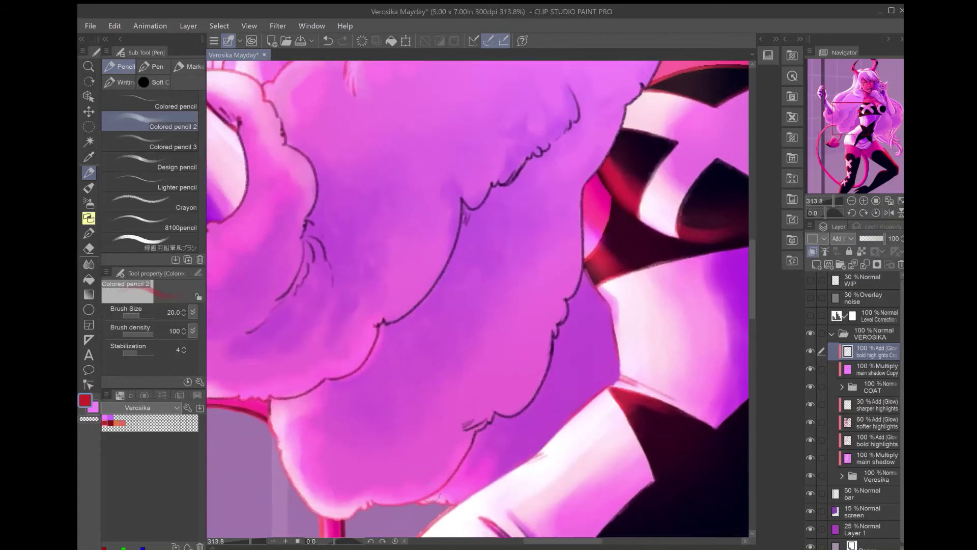
left_click_drag(533, 394, 572, 264)
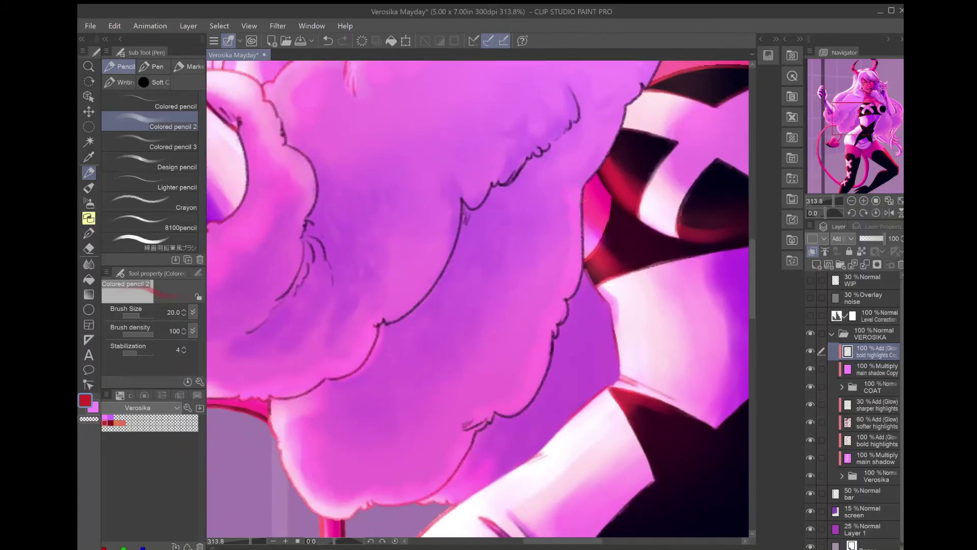
left_click_drag(590, 173, 606, 148)
mouse_move(499, 371)
left_mouse_down()
mouse_move(648, 275)
mouse_move(624, 173)
left_mouse_up()
left_click_drag(628, 257, 608, 176)
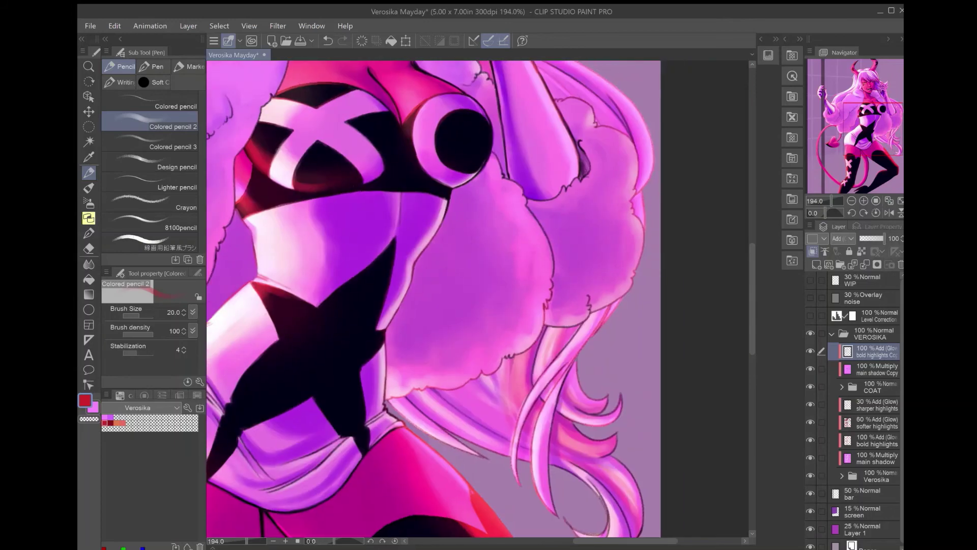
- Paint red glow highlights along the outer fur edges of the raised-arm sleeve and coat panel
mouse_move(544, 330)
left_mouse_down()
mouse_move(608, 286)
mouse_move(638, 226)
left_mouse_up()
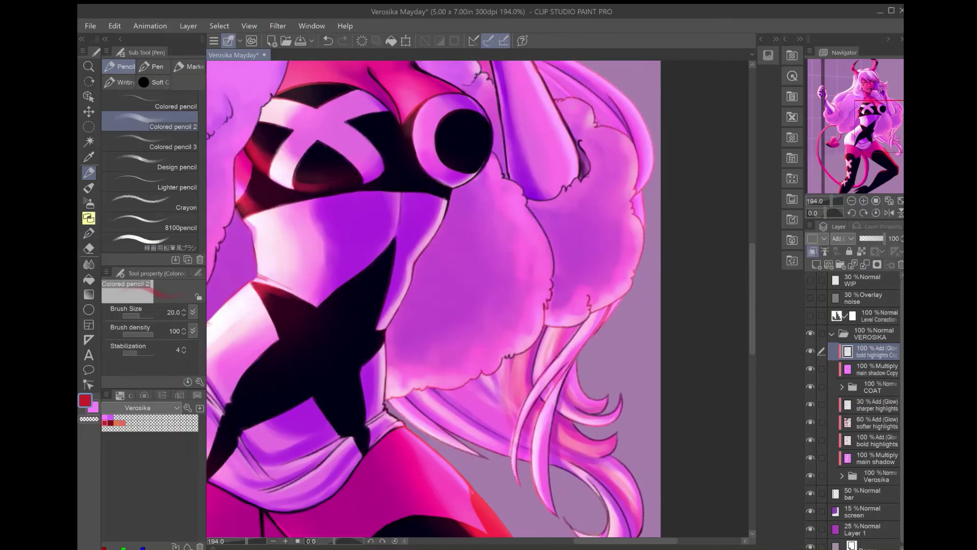
left_click_drag(557, 224, 602, 185)
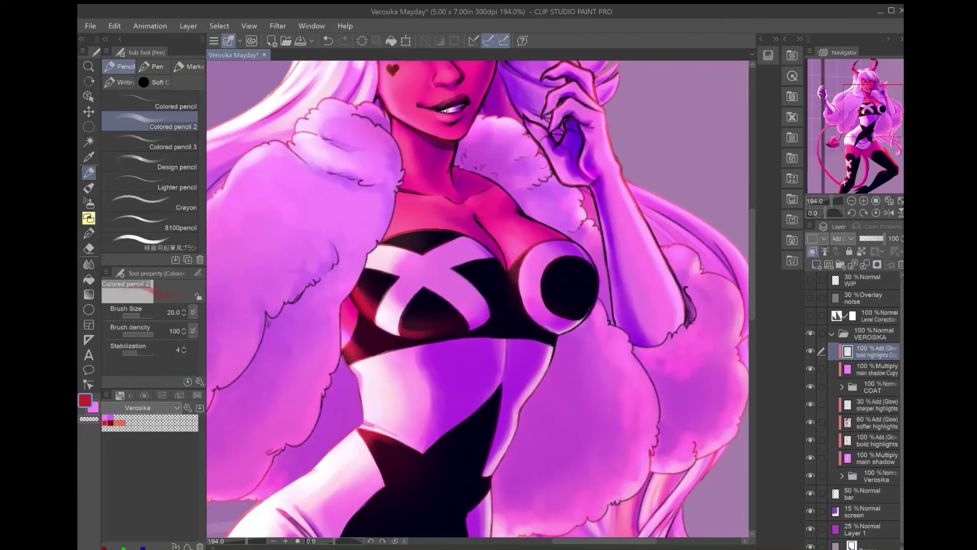
key("ctrl+0")
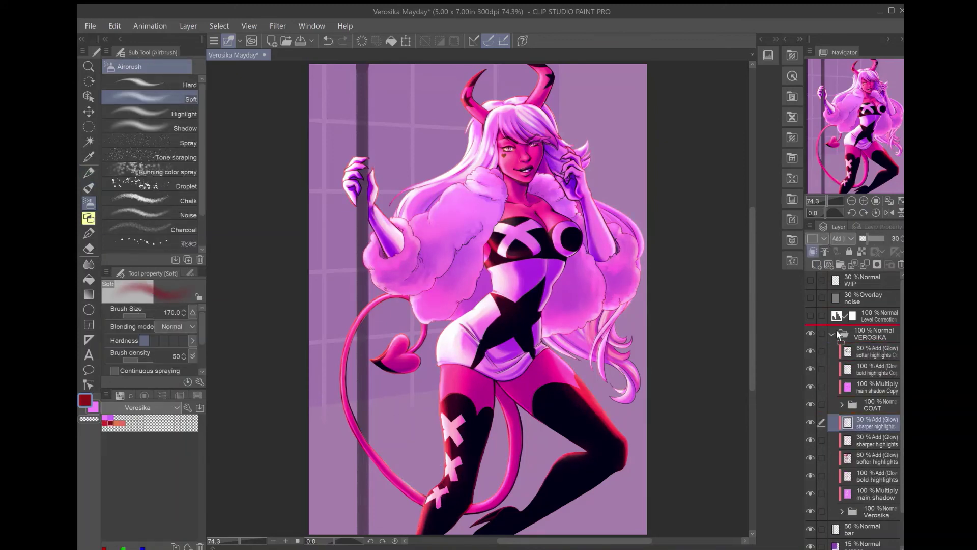
- Add orange fur highlights to the collar and pole-side sleeve on the 30% Add (Glow) sharper highlights copy using Colored pencil 3 at size 8
scroll(533, 315, "up", 8)
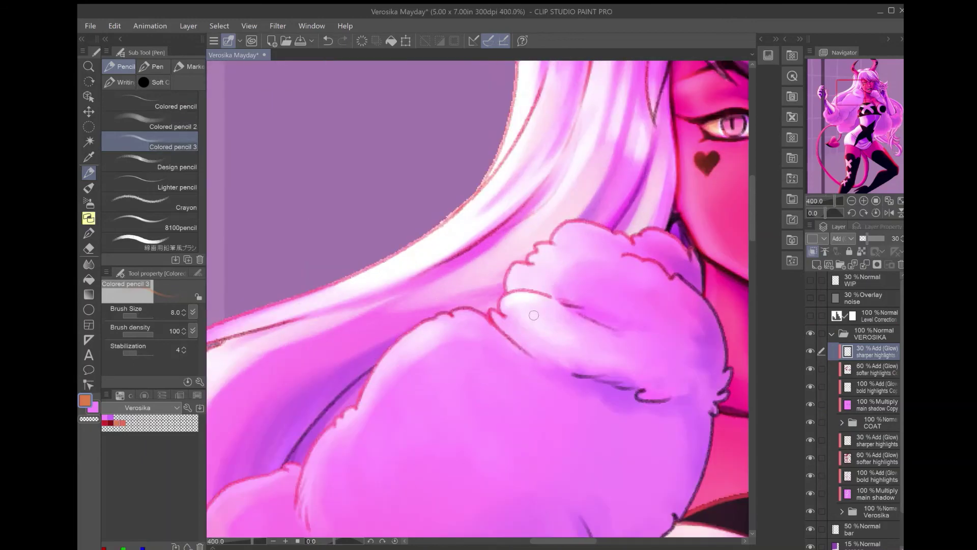
scroll(578, 295, "down", 4)
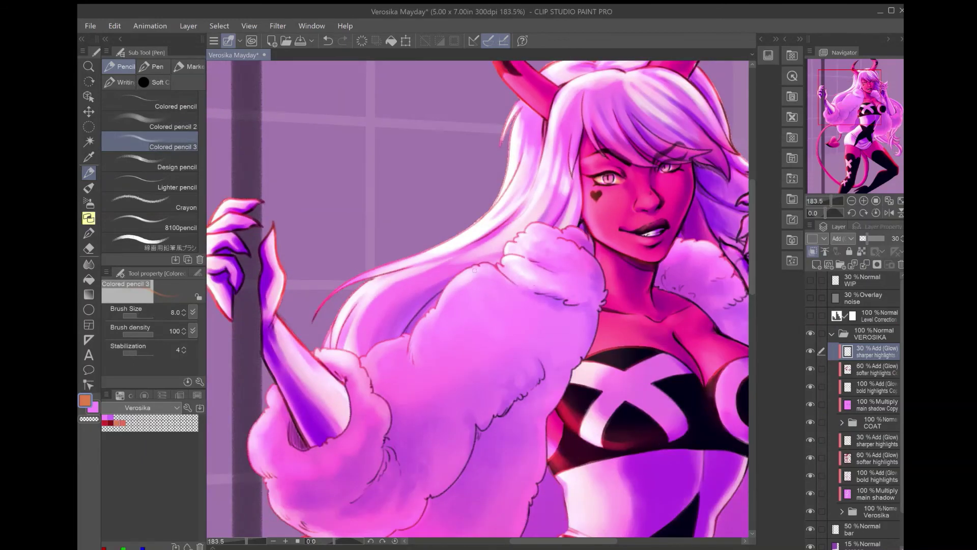
left_click_drag(467, 292, 500, 209)
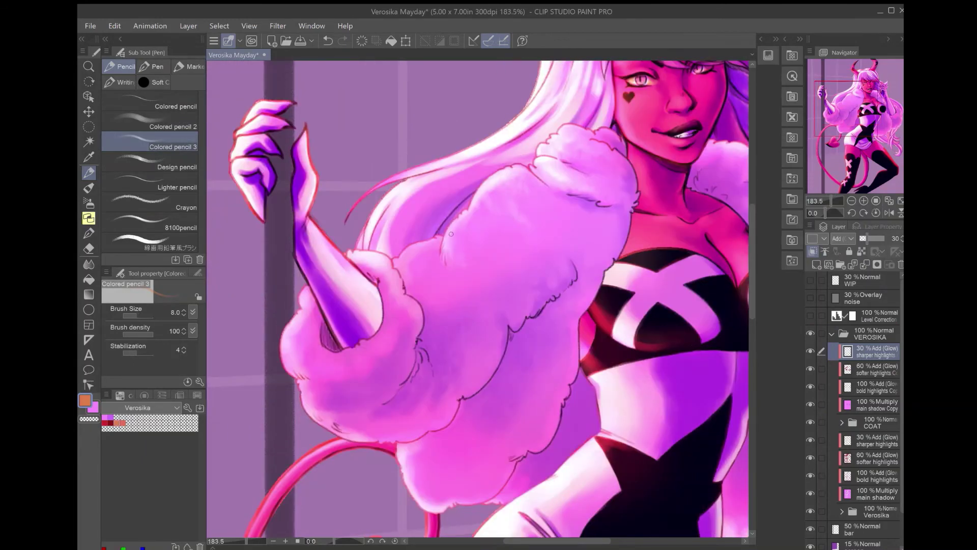
left_click_drag(411, 275, 499, 179)
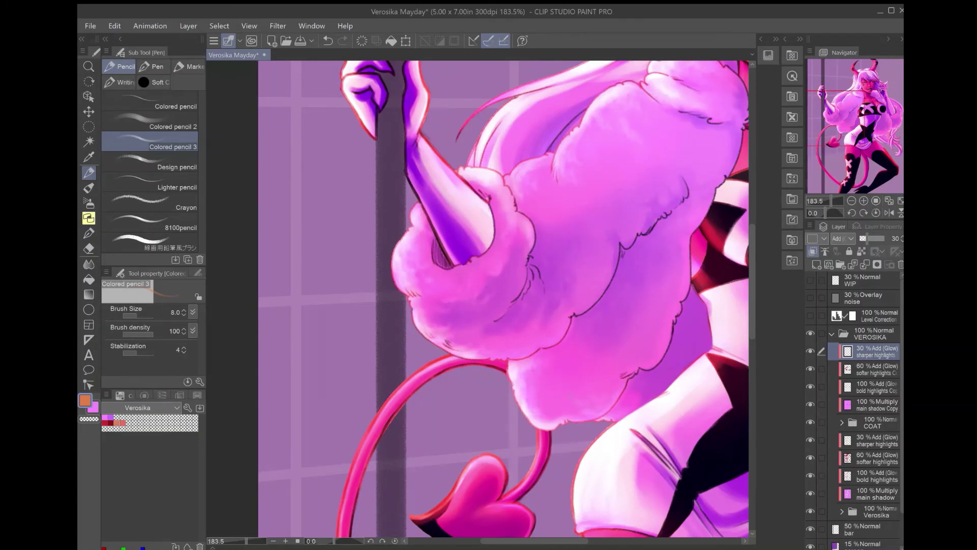
key("ctrl+0")
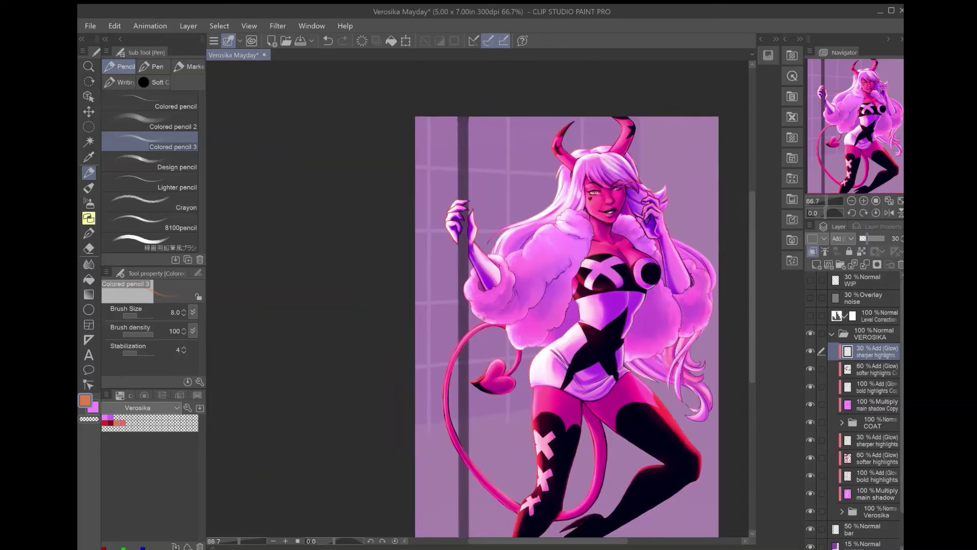
- Paint matching sharper orange fur highlights on the raised-arm side's collar, sleeve and coat panel
scroll(589, 206, "up", 4)
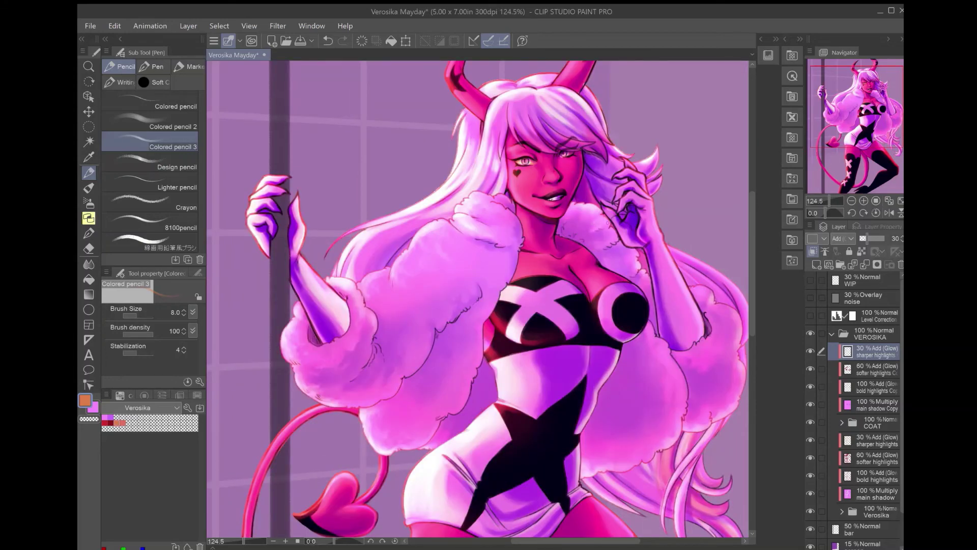
scroll(611, 215, "up", 3)
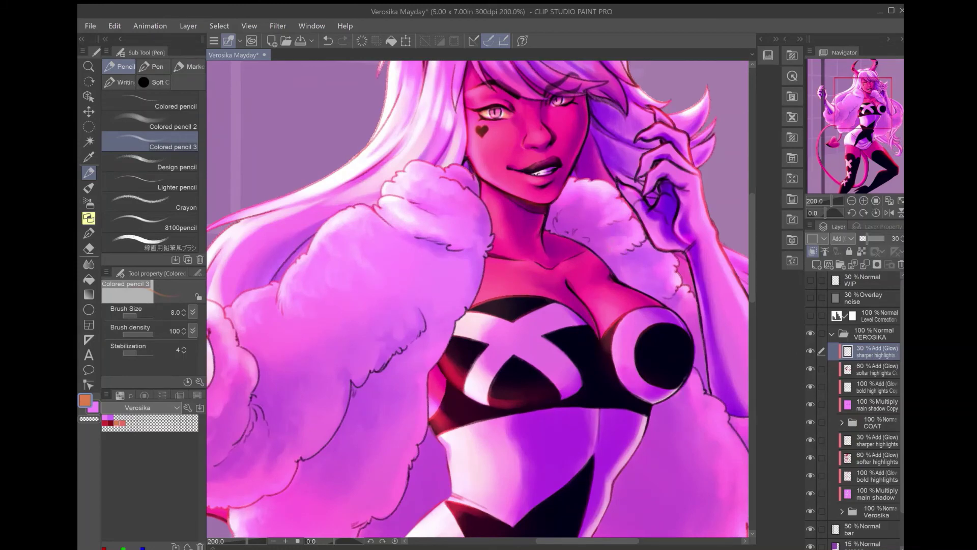
left_click_drag(671, 324, 568, 266)
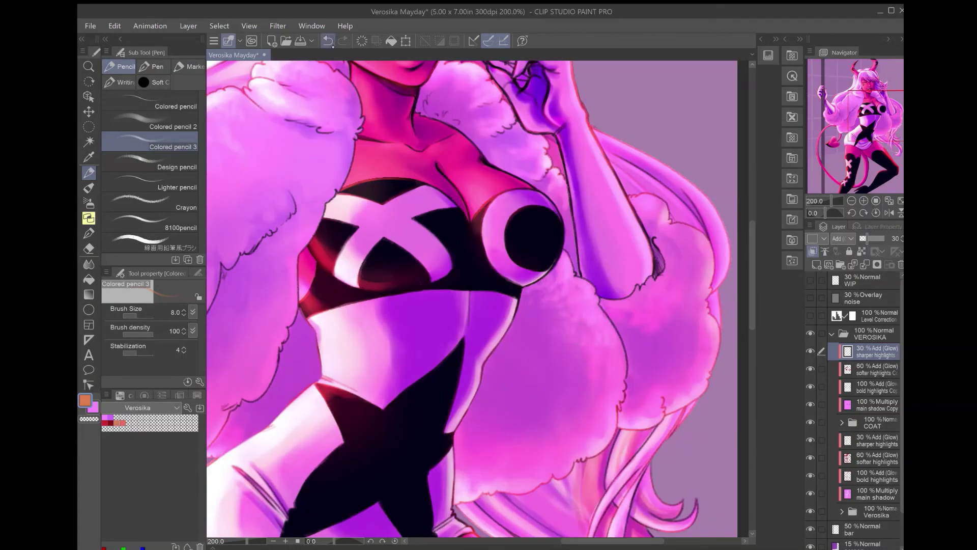
left_click_drag(590, 283, 527, 304)
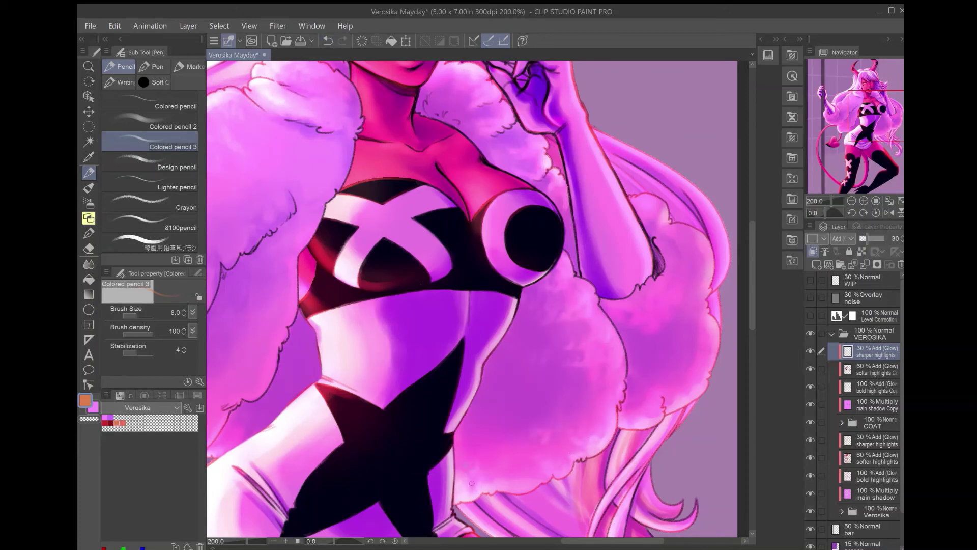
left_click_drag(446, 435, 321, 547)
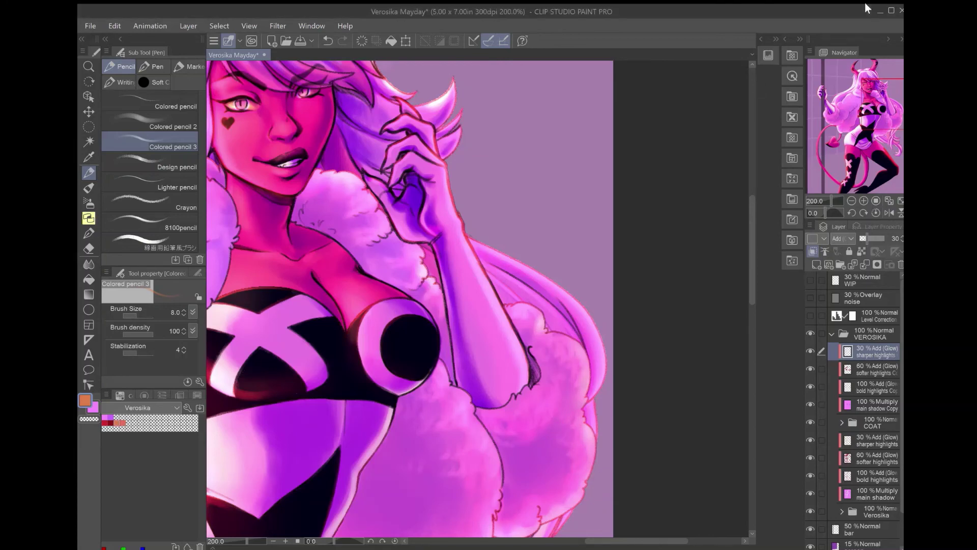
- Add a clipped Multiply layer above the coat's 30% Add (Glow) sharper highlights copy
scroll(554, 464, "down", 3)
key("ctrl+0")
left_click(150, 122)
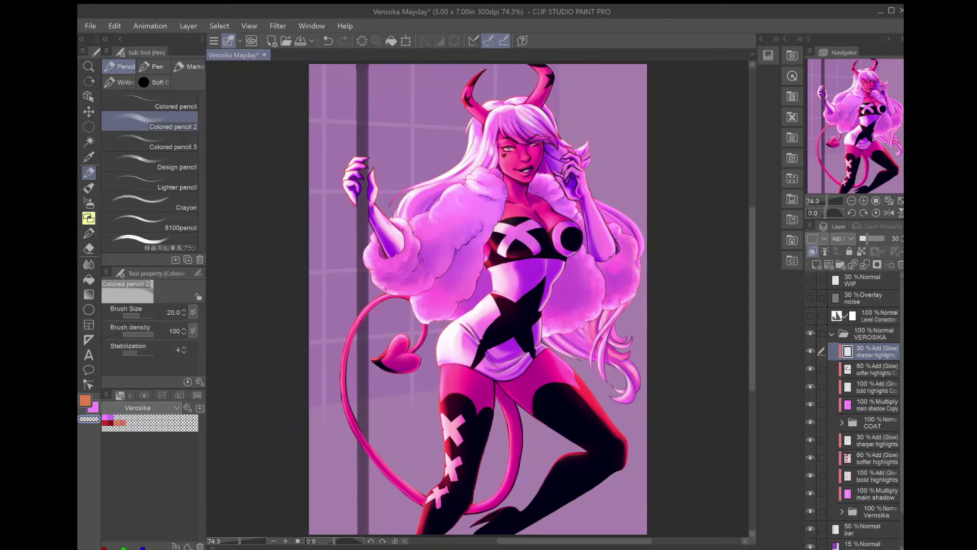
key("ctrl+shift+n")
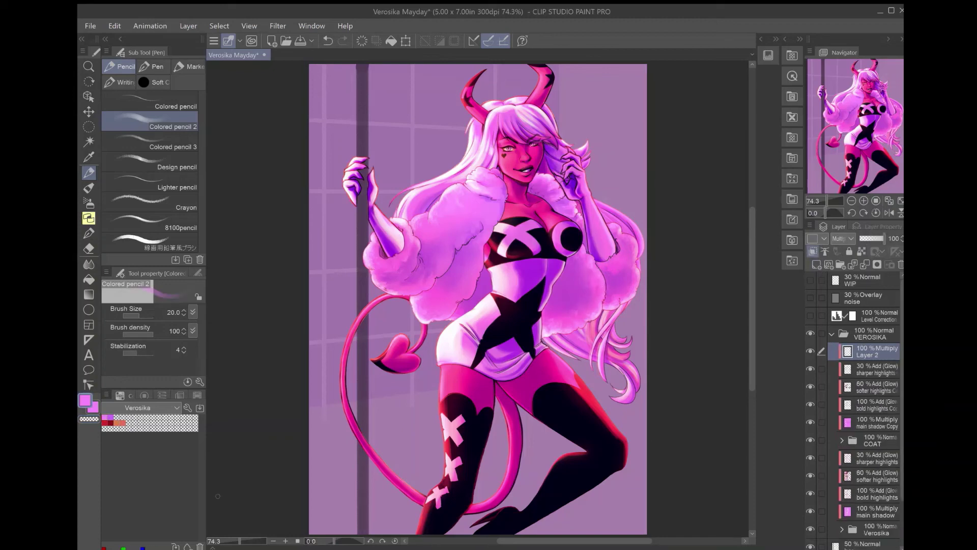
- Paint pink shadows over the fur coat with Colored pencil 2 at size 30 and lower the layer's opacity to 40%
left_click(150, 142)
scroll(426, 170, "up", 5)
left_click(150, 123)
mouse_move(539, 224)
left_mouse_down()
mouse_move(507, 204)
mouse_move(488, 285)
mouse_move(585, 203)
mouse_move(606, 163)
mouse_move(565, 94)
mouse_move(528, 277)
mouse_move(433, 443)
mouse_move(356, 356)
mouse_move(257, 301)
mouse_move(407, 331)
mouse_move(484, 244)
mouse_move(559, 255)
mouse_move(447, 252)
mouse_move(509, 163)
mouse_move(407, 168)
left_mouse_up()
key("ctrl+z")
key("bracketright")
key("bracketright")
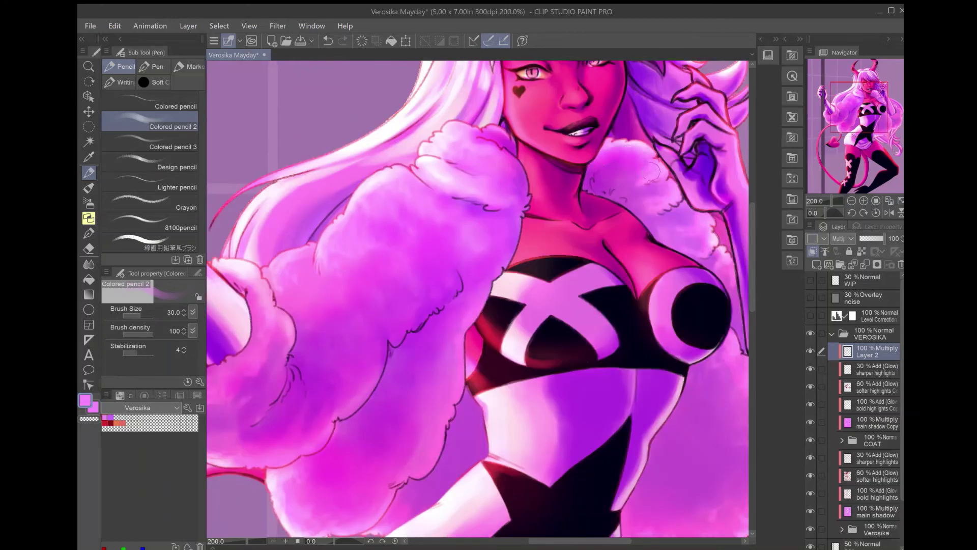
mouse_move(586, 153)
left_mouse_down()
mouse_move(661, 229)
mouse_move(582, 206)
mouse_move(677, 199)
mouse_move(646, 357)
mouse_move(712, 255)
mouse_move(509, 356)
mouse_move(585, 285)
left_mouse_up()
key("ctrl+0")
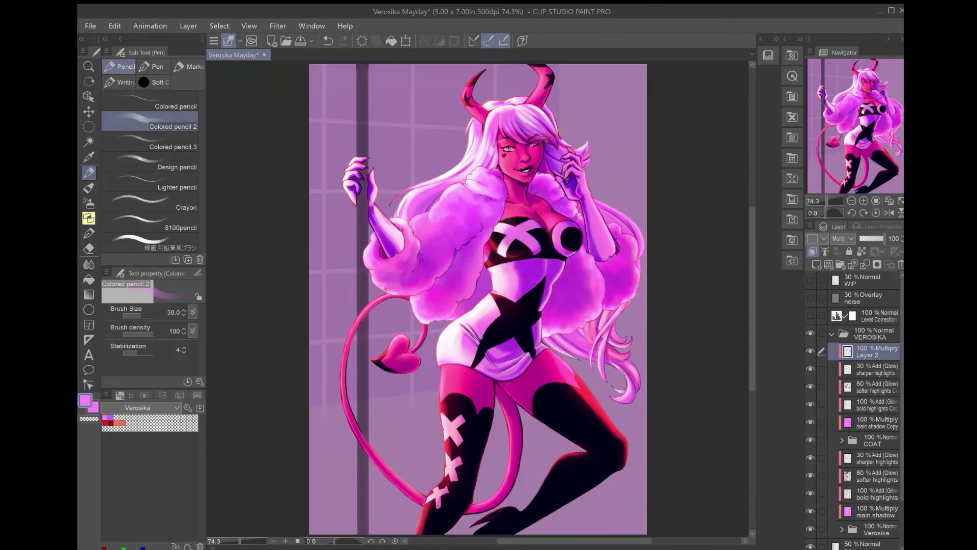
left_click_drag(883, 238, 869, 238)
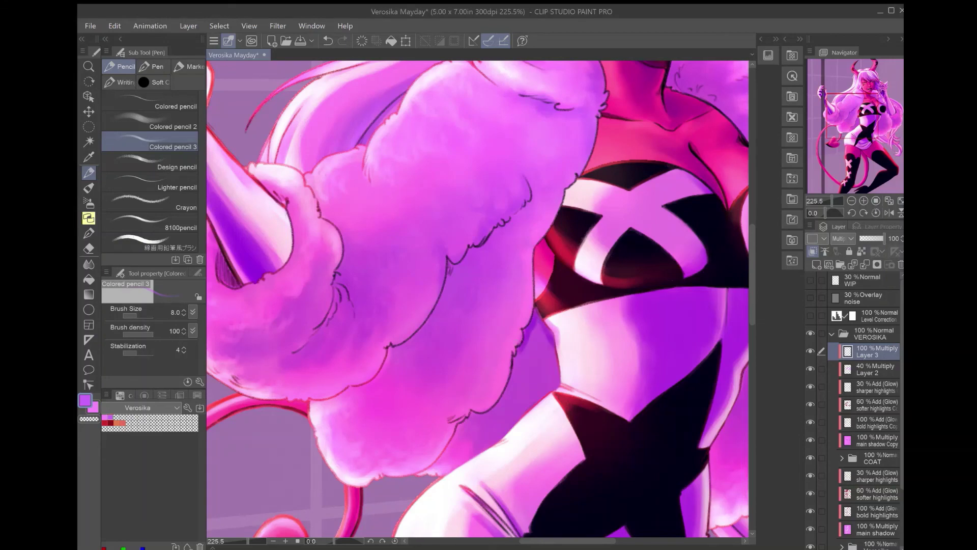
- Shade the raised-arm side's coat panel, sleeve and collar in purple on a Multiply layer with Colored pencil 2, up to size 40
left_click(149, 122)
left_click_drag(530, 325, 549, 397)
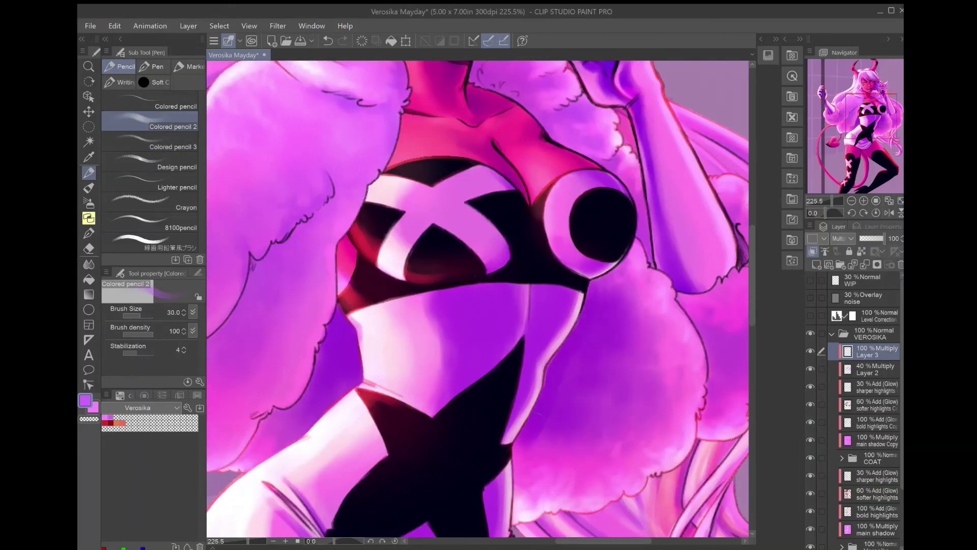
mouse_move(559, 351)
left_mouse_down()
mouse_move(596, 423)
mouse_move(509, 524)
left_mouse_up()
left_click_drag(559, 305, 486, 382)
left_click_drag(626, 402, 641, 489)
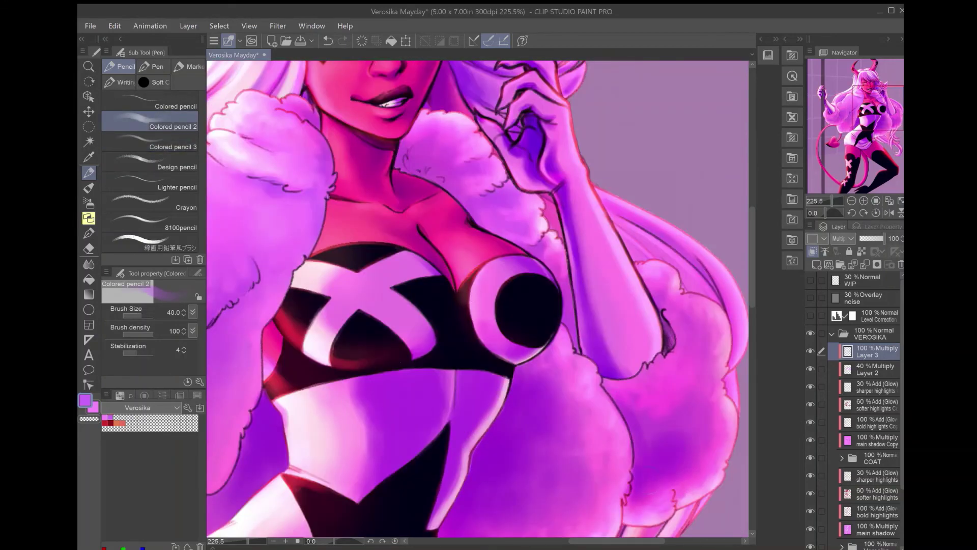
left_click_drag(702, 372, 657, 503)
left_click_drag(671, 305, 656, 346)
left_click_drag(560, 259, 572, 351)
left_click_drag(514, 203, 468, 239)
left_click_drag(478, 201, 463, 217)
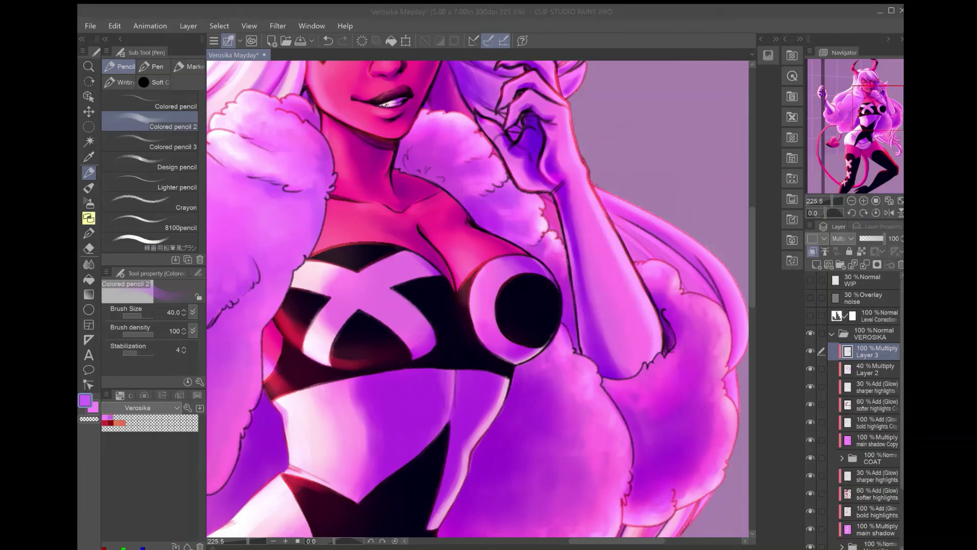
- Add purple shadows to the fur collar around the neck, reducing Colored pencil 2 to size 20 for the pole-side folds
left_click_drag(447, 127, 402, 193)
left_click_drag(305, 102, 300, 132)
left_click_drag(422, 153, 468, 194)
left_click_drag(417, 173, 547, 239)
key("[")
key("[")
left_click_drag(351, 219, 428, 254)
left_click_drag(430, 214, 382, 193)
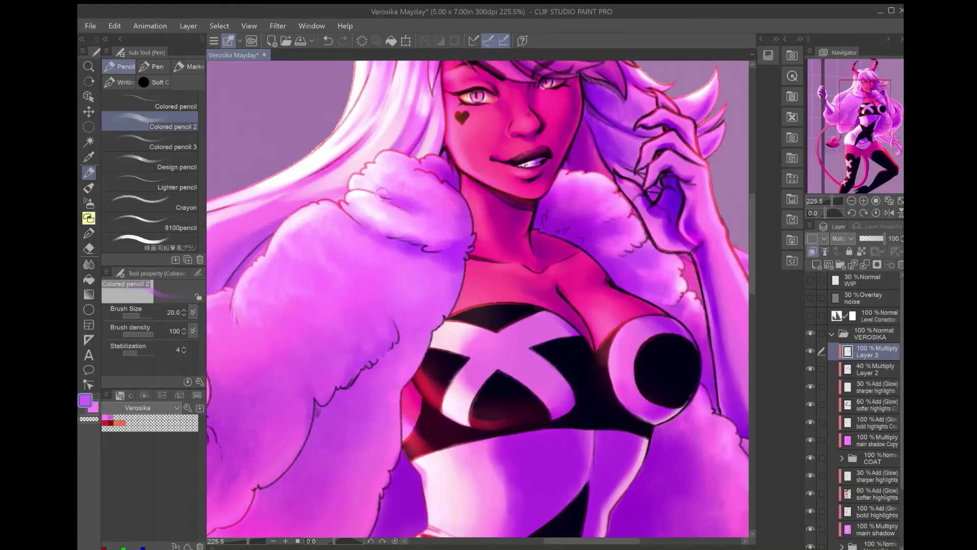
- Paint purple shadows into the pole-side sleeve, cuff and lower coat panel with Colored pencil 2 at size 20
mouse_move(453, 264)
left_mouse_down()
mouse_move(438, 313)
mouse_move(387, 397)
left_mouse_up()
left_click_drag(356, 331, 504, 173)
left_click_drag(443, 280, 336, 404)
left_click_drag(514, 361, 470, 415)
left_click_drag(452, 379, 407, 427)
left_click_drag(466, 267, 395, 321)
left_click_drag(484, 239, 423, 288)
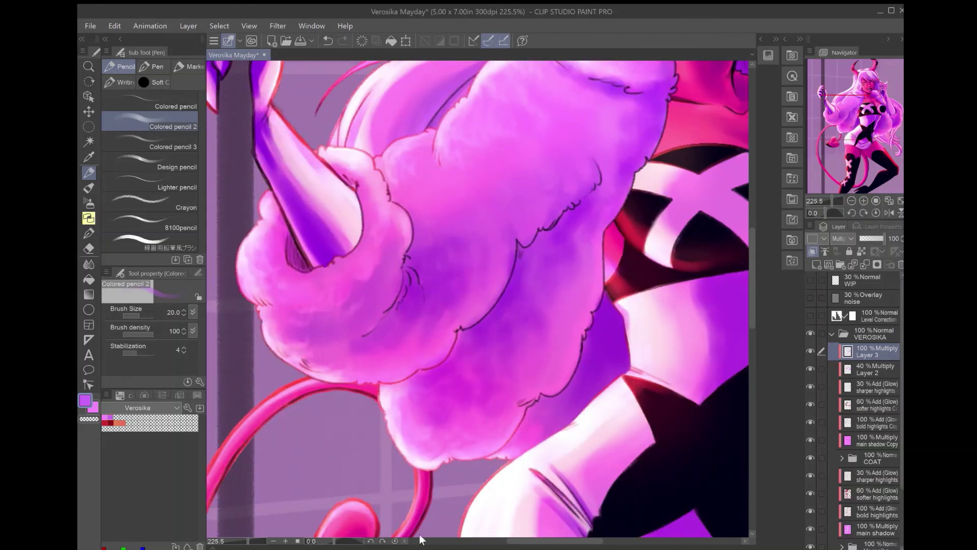
mouse_move(452, 213)
left_mouse_down()
mouse_move(418, 257)
mouse_move(435, 254)
left_mouse_up()
left_click_drag(515, 198, 488, 234)
left_click_drag(374, 313, 339, 346)
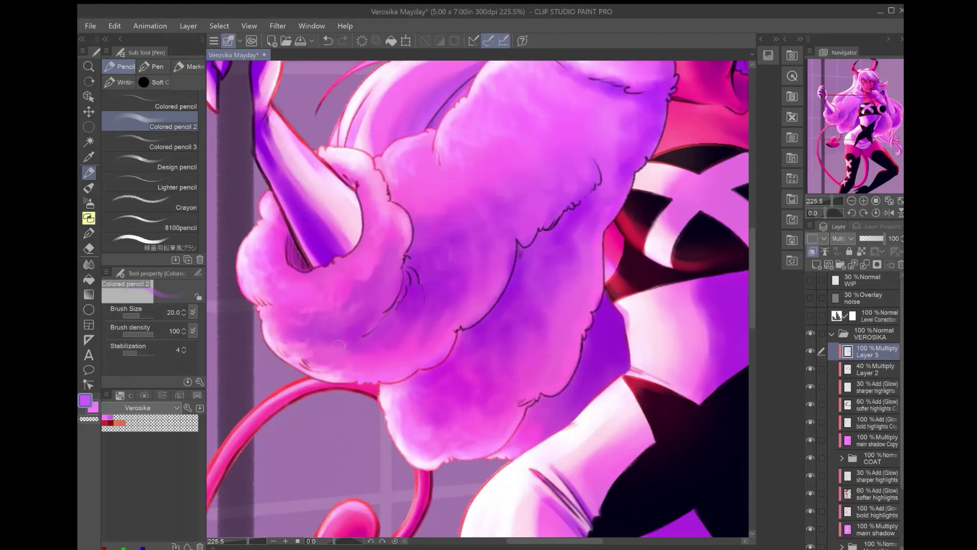
- Set the purple Multiply shadow layer to 80% opacity and remove the 40% Multiply layer beneath it
key("ctrl+0")
left_click_drag(883, 238, 878, 238)
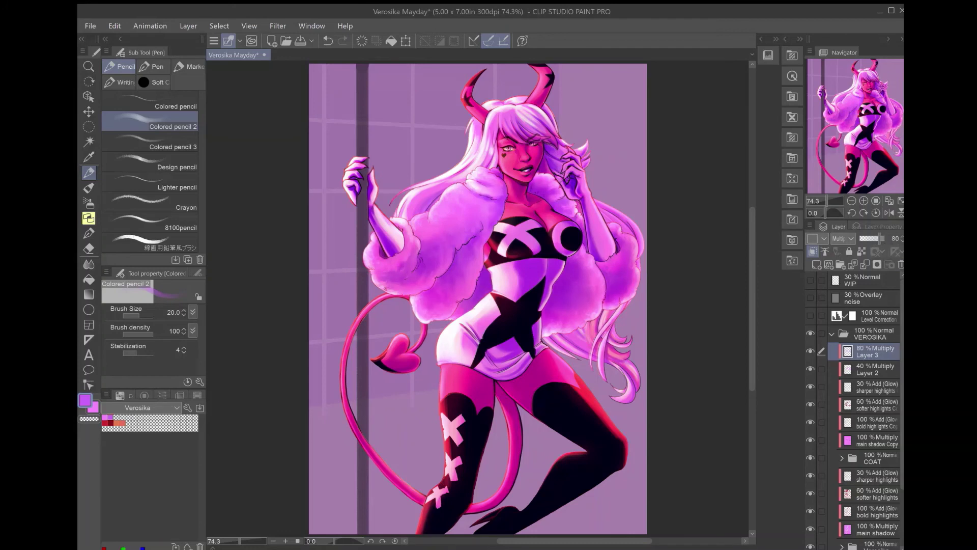
key("ctrl+e")
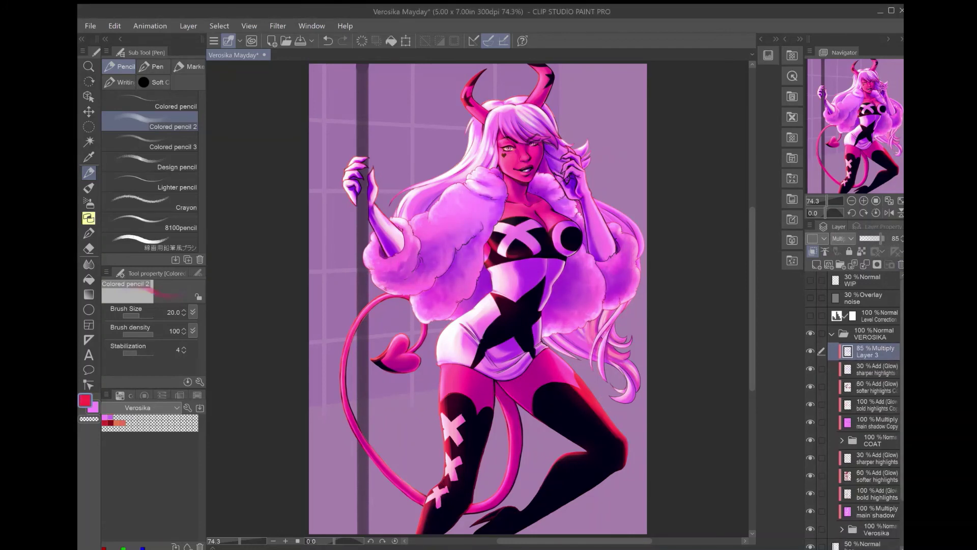
- Lock transparent pixels on the figure's and coat's lines layers and recolor the line art in red with the Soft airbrush at size 80
left_click(566, 450, "ctrl+shift")
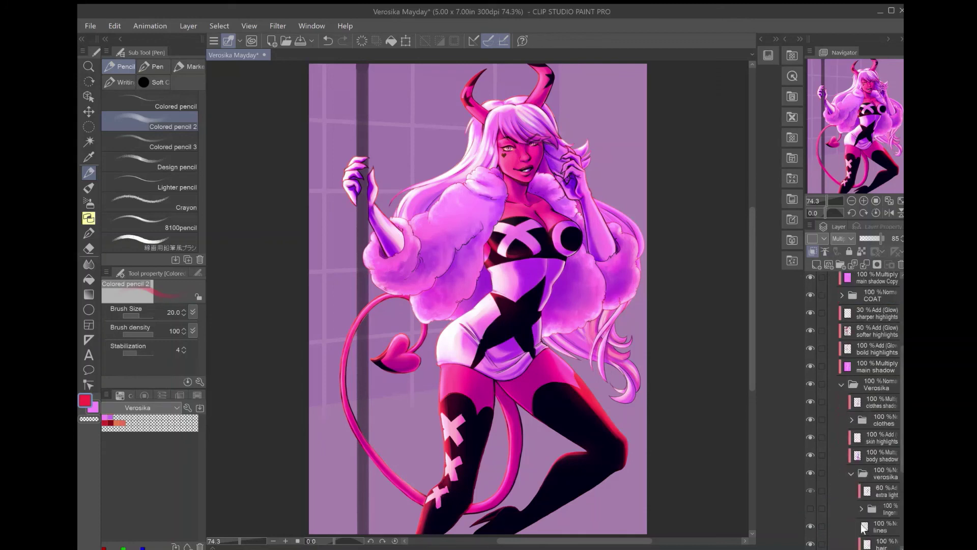
key("b")
key("ctrl+z")
left_click(474, 492, "ctrl+shift")
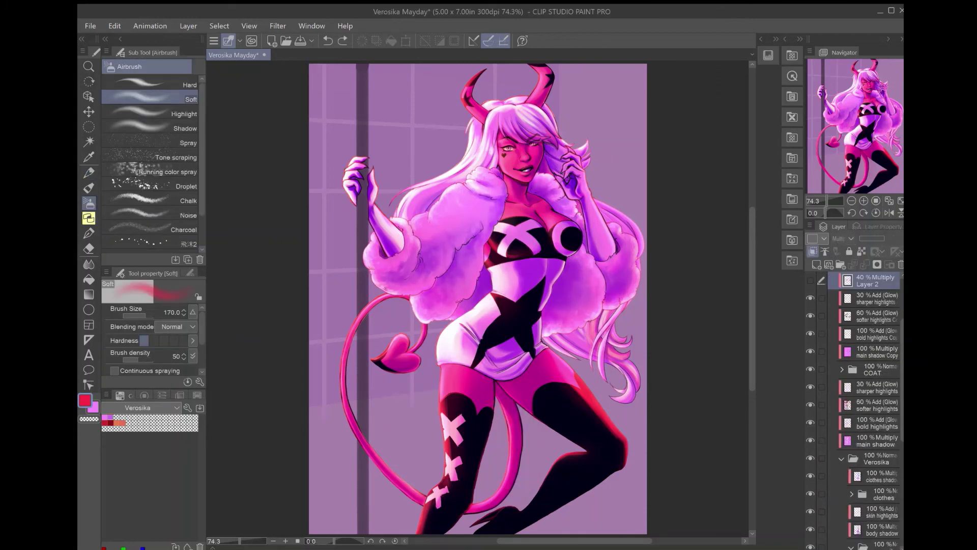
left_click(474, 492, "ctrl+shift")
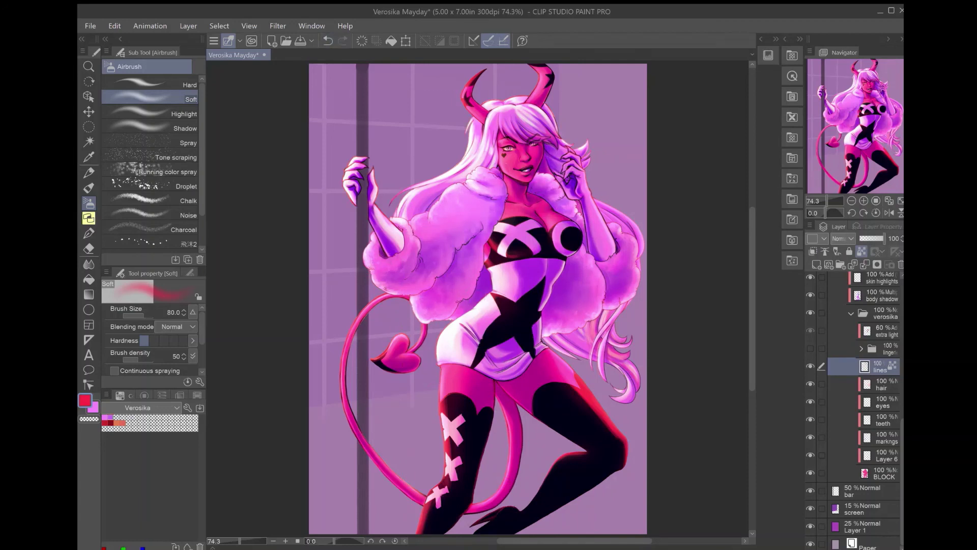
left_click(437, 501, "ctrl+shift")
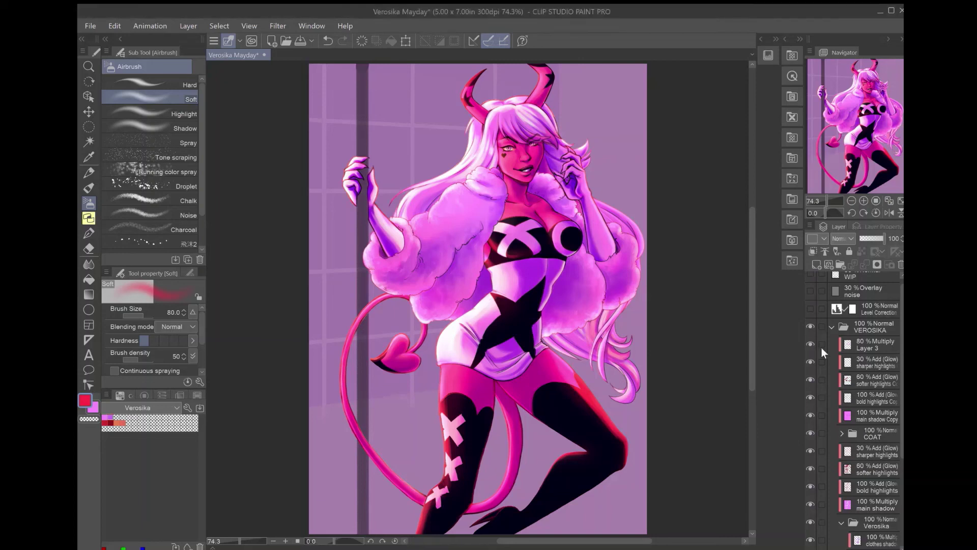
left_click(676, 179, "ctrl+shift")
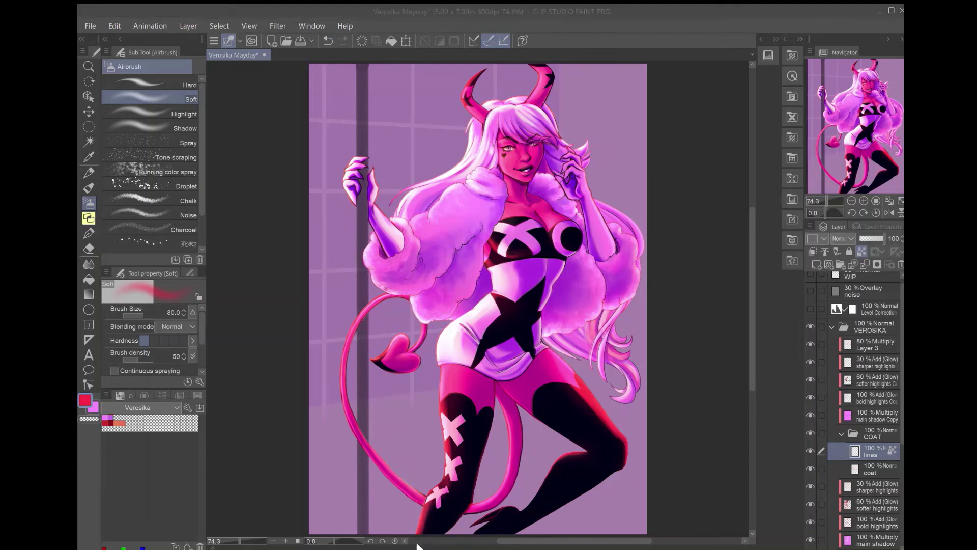
- Return to the figure's lines layer and save the illustration
scroll(876, 407, "down", 5)
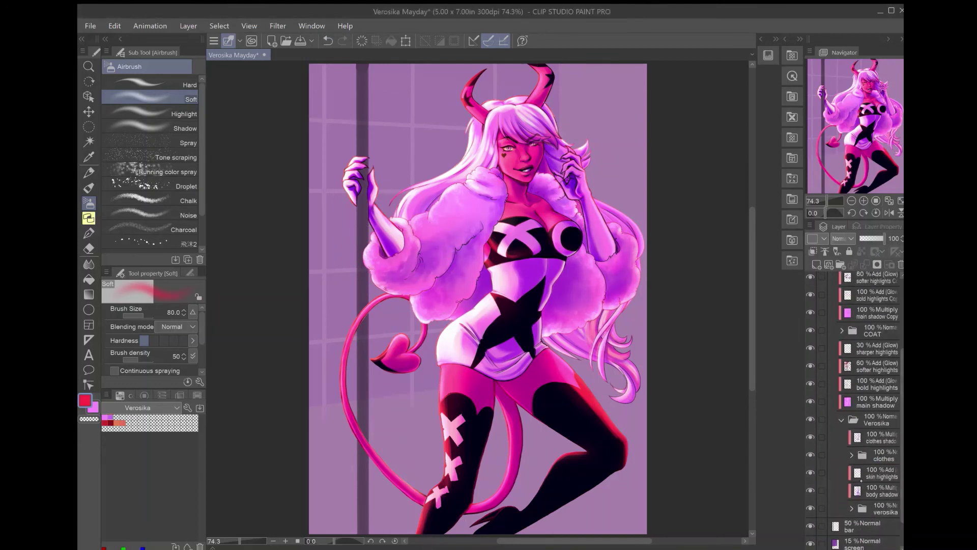
left_click(880, 533)
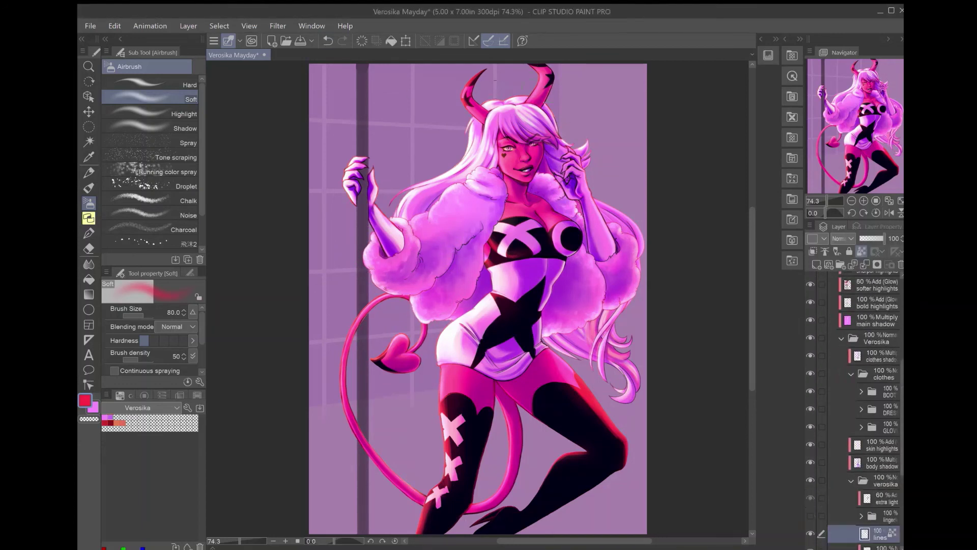
key("p")
key("ctrl+s")
- Collapse the VEROSIKA folder and set the bar layer's opacity to 100%
scroll(865, 356, "down", 10)
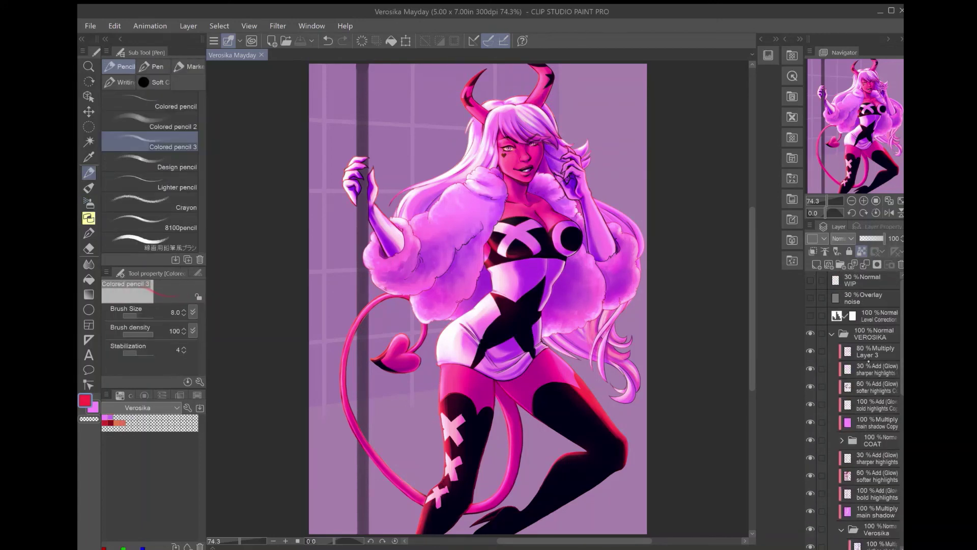
left_click(865, 352)
left_click_drag(871, 238, 885, 238)
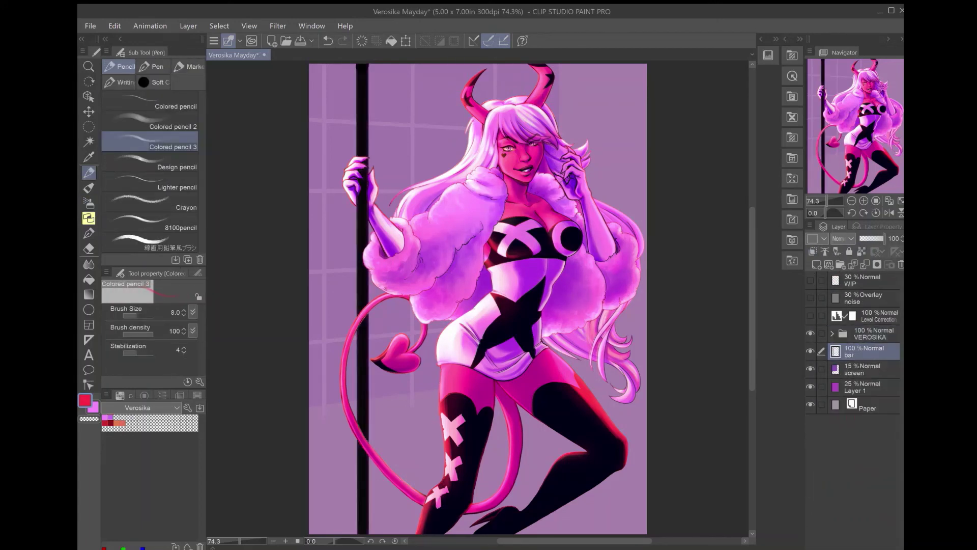
- Fill the pole's shape with red on a new layer above the bar and erase its center with the Soft eraser at size 20
key("ctrl+minus")
left_click(835, 351, "ctrl")
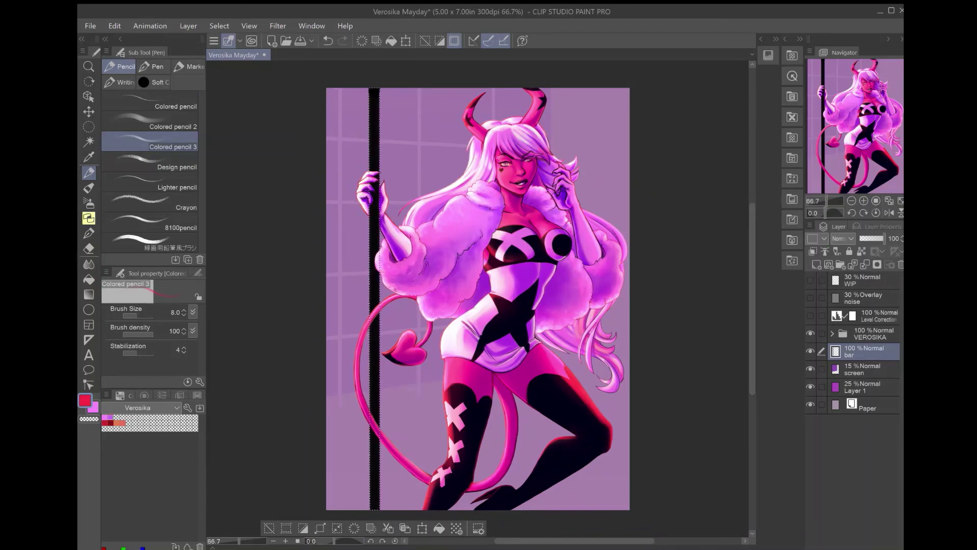
key("ctrl+shift+n")
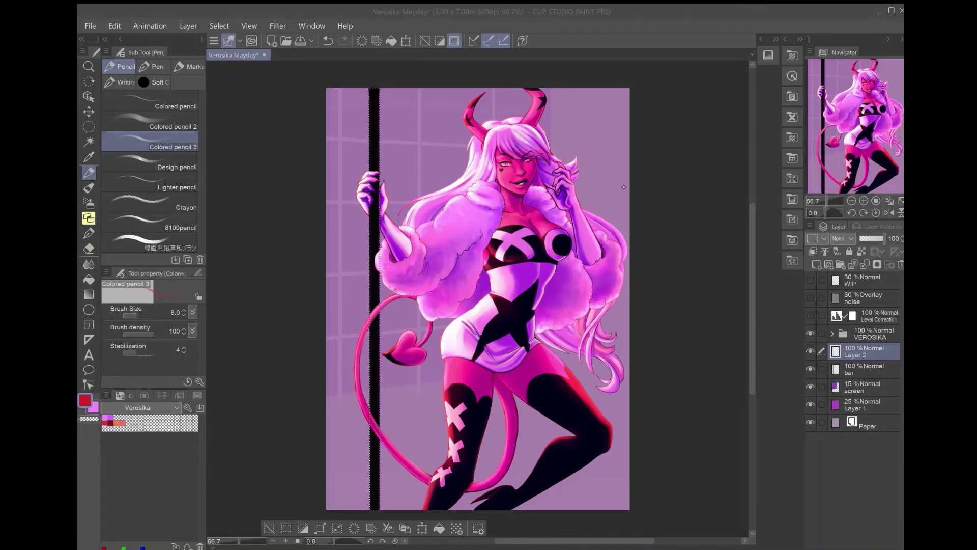
key("alt+BackSpace")
key("e")
scroll(418, 210, "up", 5)
key("ctrl+d")
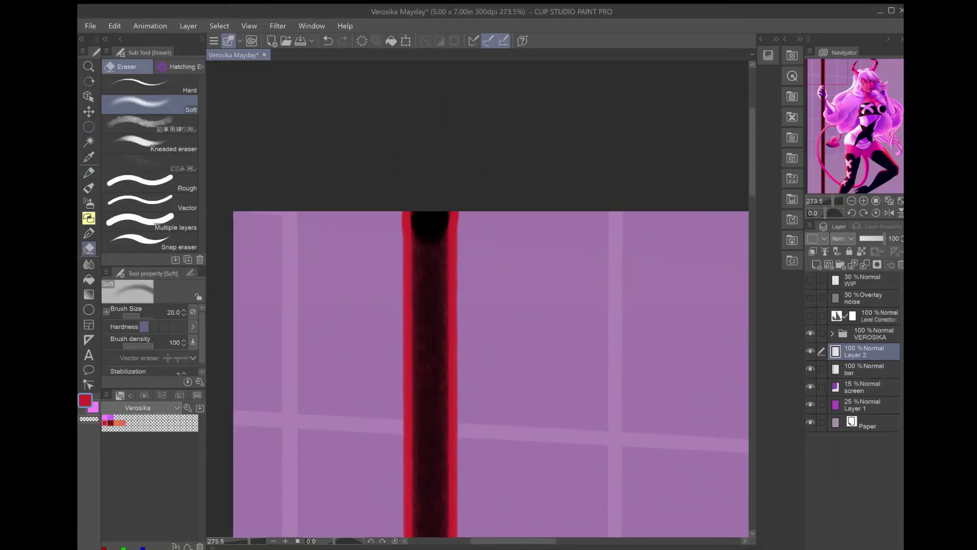
scroll(478, 300, "down", 5)
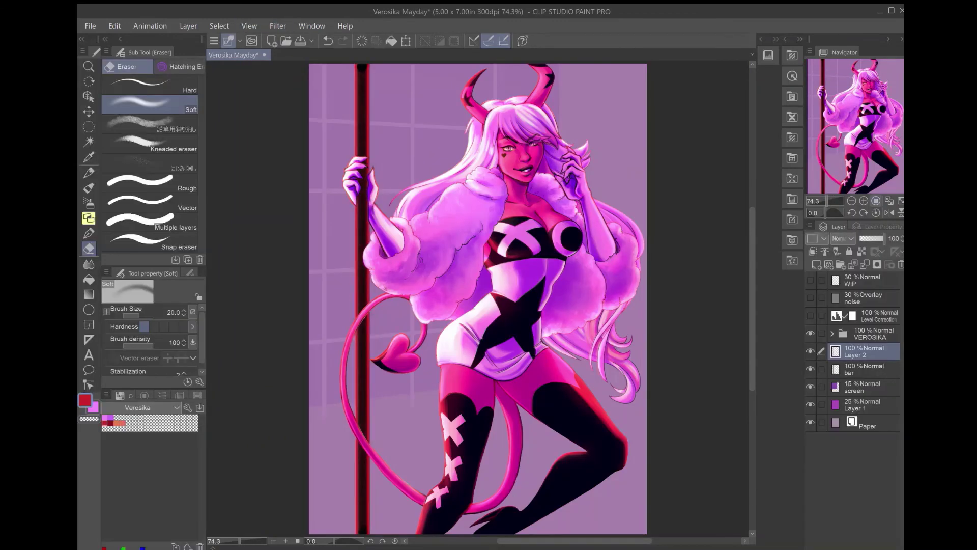
key("m")
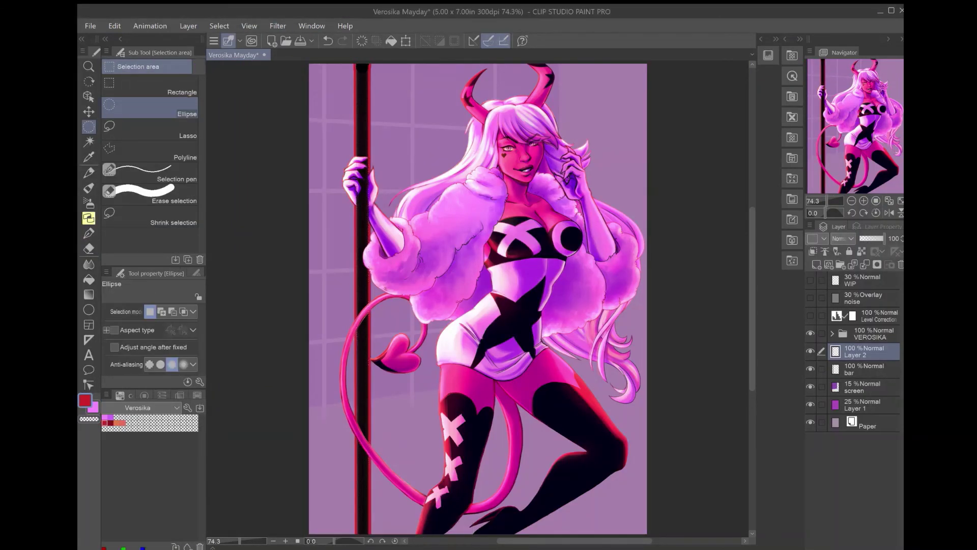
key("ctrl+z")
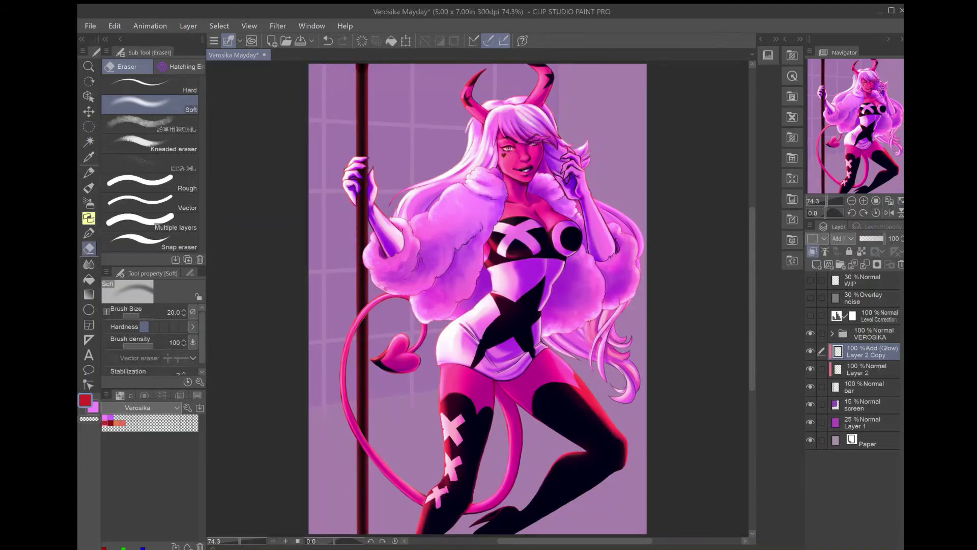
- Erase the pole's red rim light inside and around the gripping hand with the Soft eraser at size 20
key("alt+bracketleft")
left_click_drag(480, 172, 471, 282)
left_click(329, 41)
mouse_move(480, 204)
left_mouse_down()
mouse_move(478, 287)
mouse_move(446, 270)
left_mouse_up()
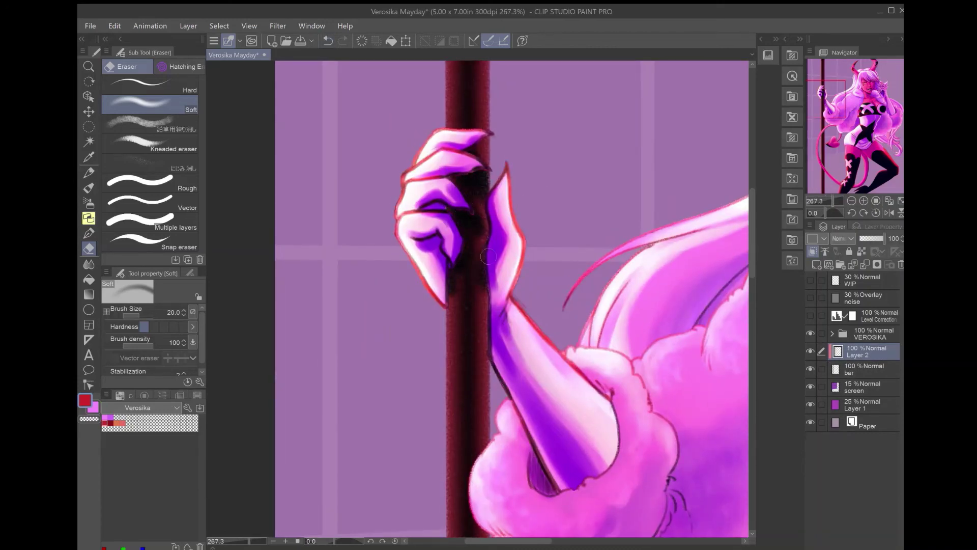
- Mask the VEROSIKA folder and hide the tail where it crosses the pole, using the Hard eraser at size 8 inside the bar selection
key("ctrl+0")
left_click(865, 334)
scroll(355, 310, "up", 5)
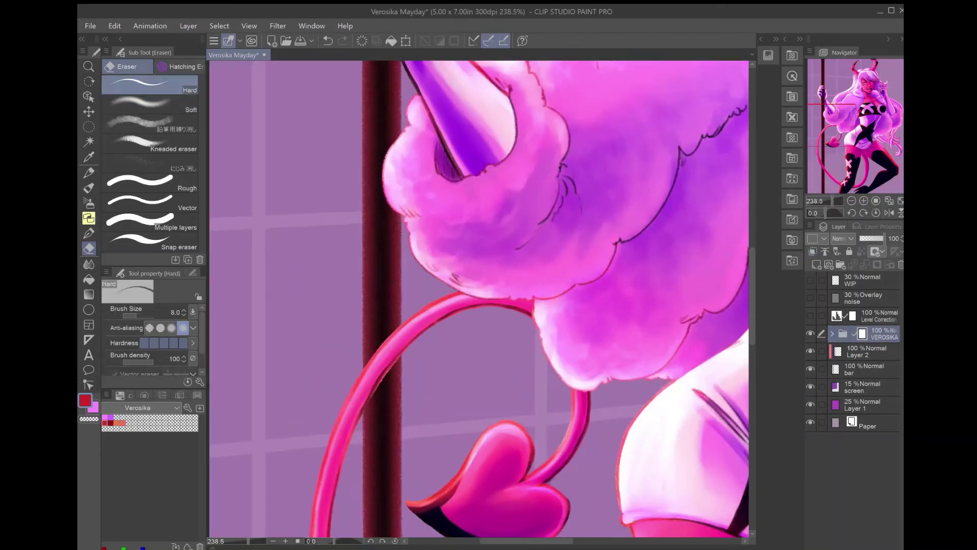
left_click(150, 86)
left_click(835, 369, "ctrl")
left_click_drag(396, 339, 370, 392)
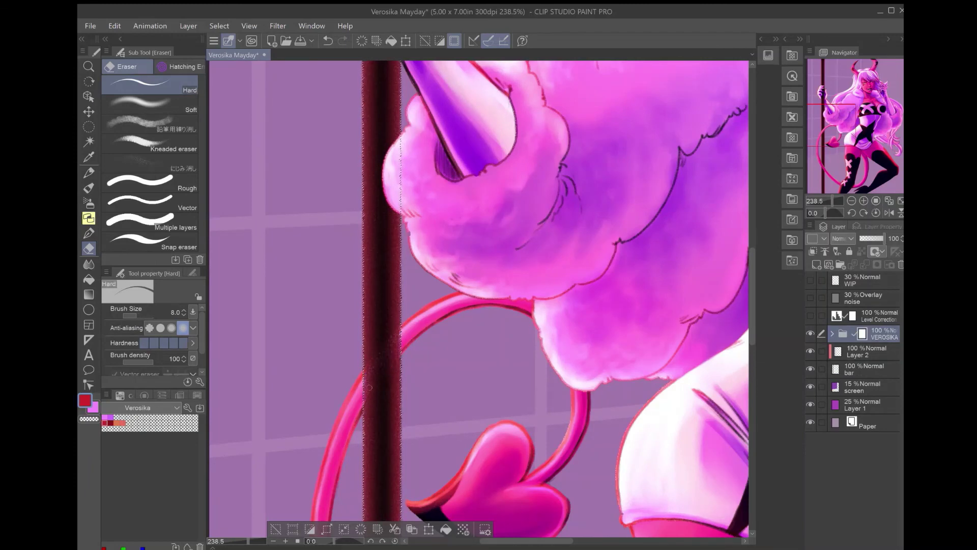
key("m")
key("ctrl+d")
key("ctrl+0")
key("alt+bracketleft")
key("e")
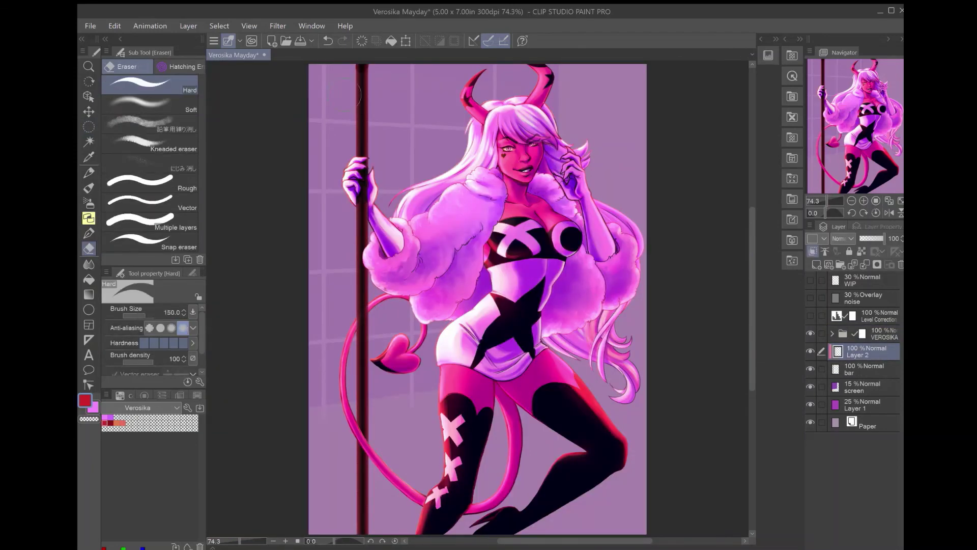
key("ctrl+z")
left_click(150, 104)
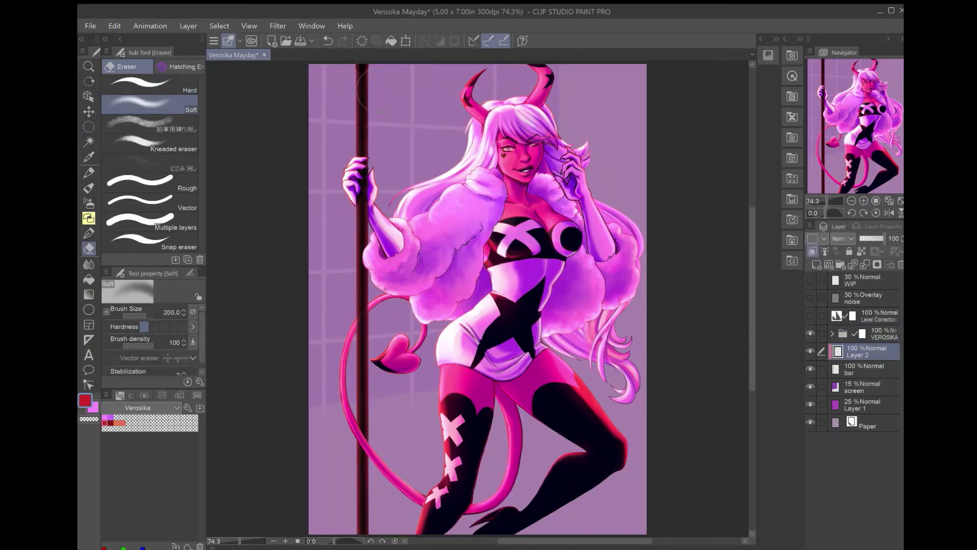
- Airbrush an orange glow along the pole on a new clipped layer and set that layer to Add (Glow) at 65% opacity
key("ctrl+shift+n")
key("b")
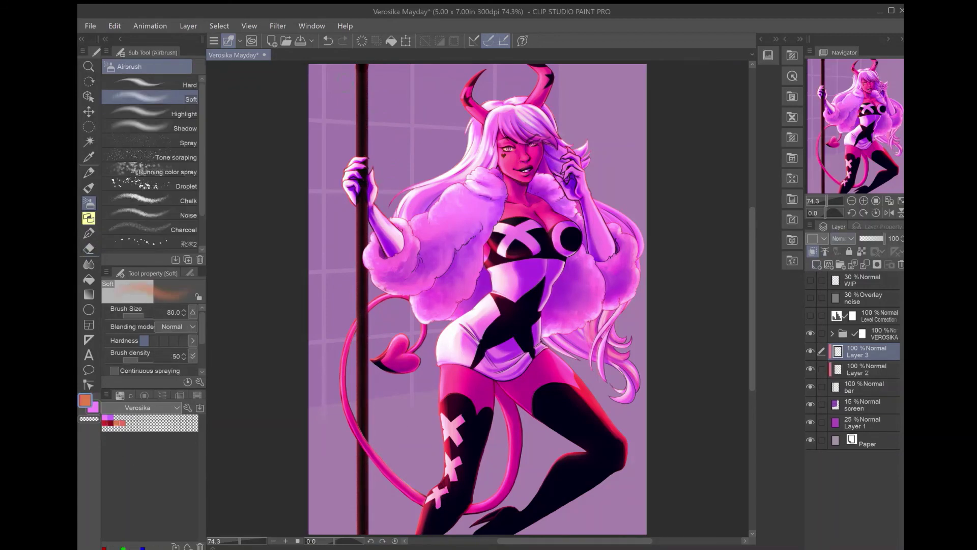
left_click_drag(361, 66, 359, 153)
left_click_drag(359, 206, 359, 392)
key("c")
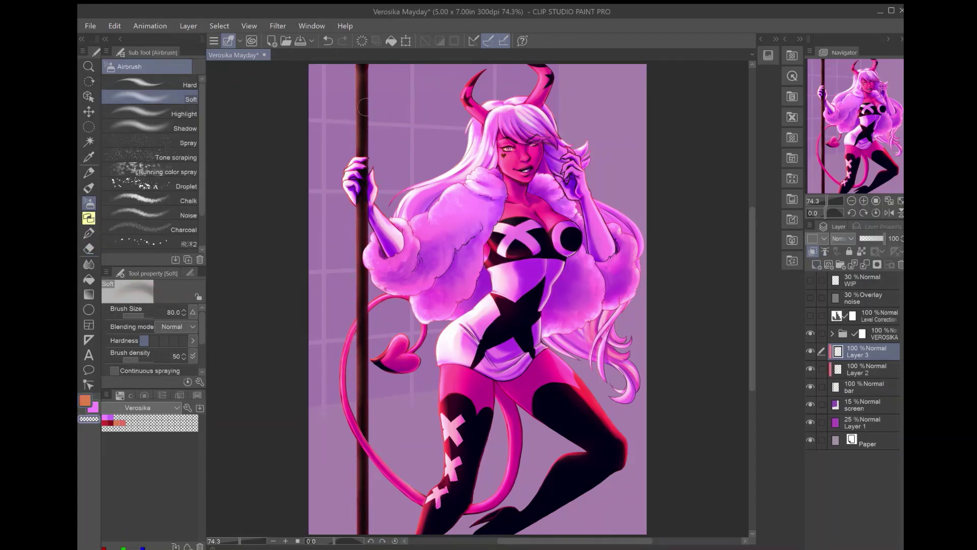
left_click_drag(883, 238, 876, 238)
left_click(363, 306, "alt")
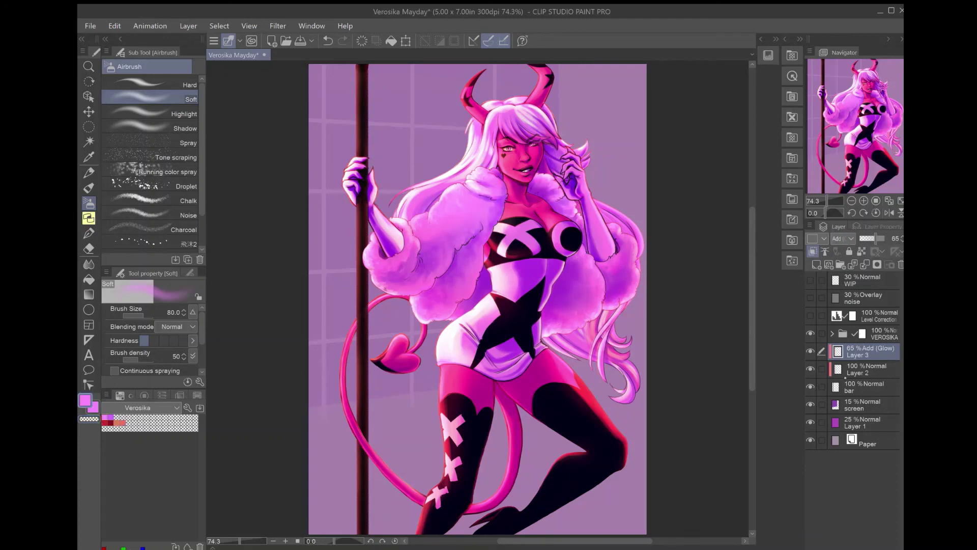
- Add a clipped Multiply layer to the pole and merge its lighting layers into the bar layer
key("ctrl+shift+n")
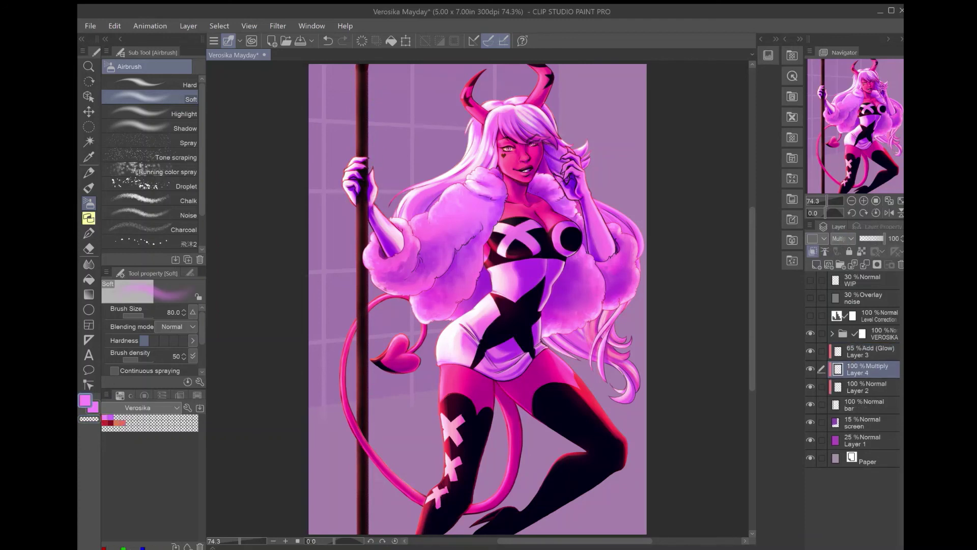
key("ctrl+z")
key("ctrl+z")
key("ctrl+z")
key("ctrl+z")
key("ctrl+z")
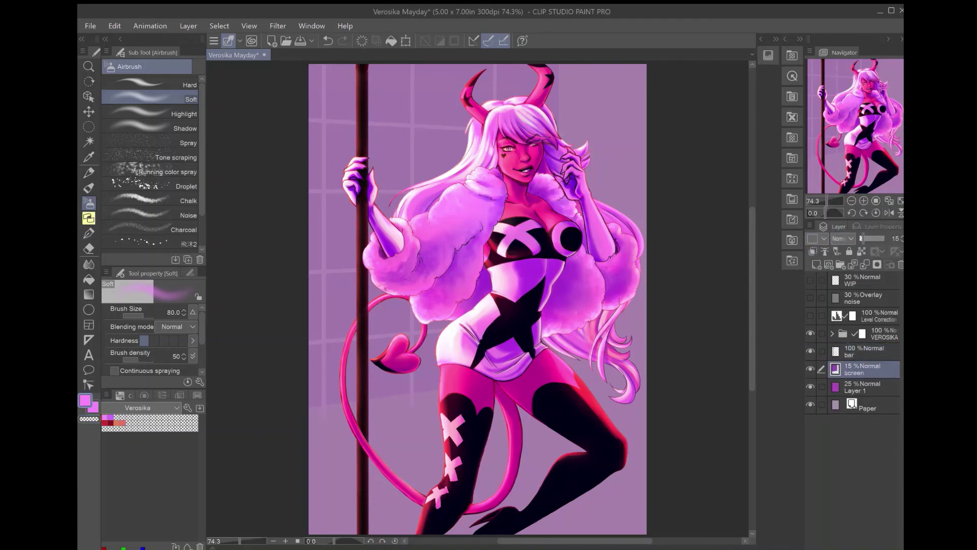
- Set the screen layer to 100% opacity and clip a streaky noise texture in Overlay mode above it, distorted to follow the screen's perspective
key("ctrl+z")
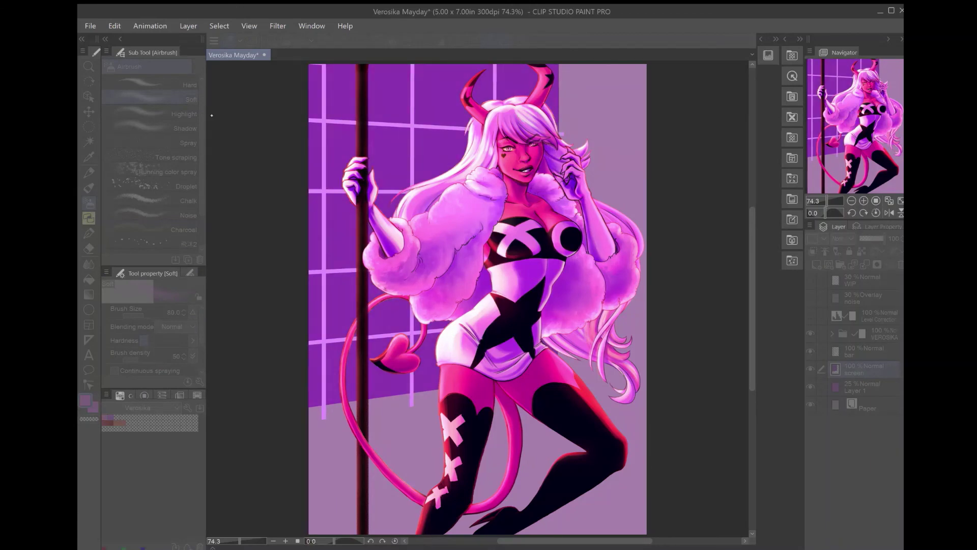
key("ctrl+y")
key("ctrl+minus")
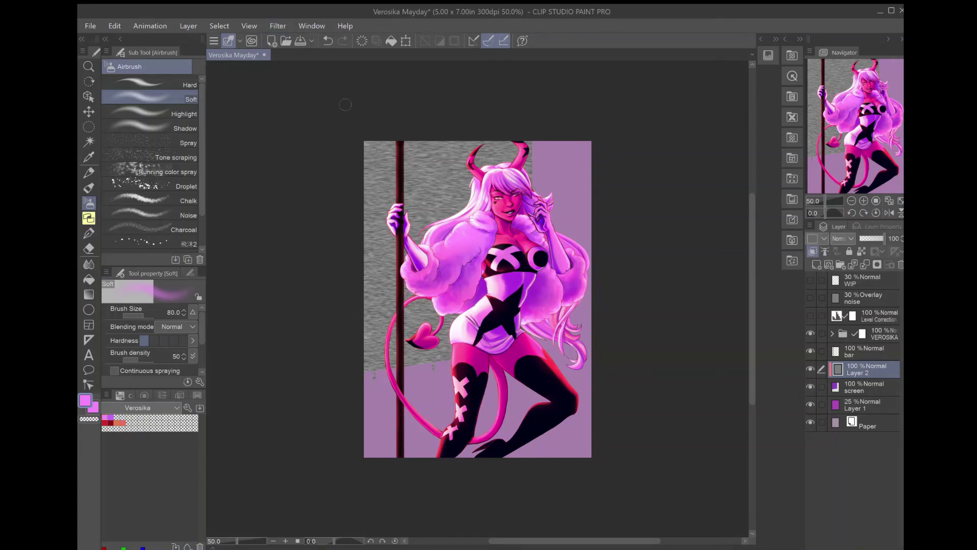
scroll(845, 243, "down", 10)
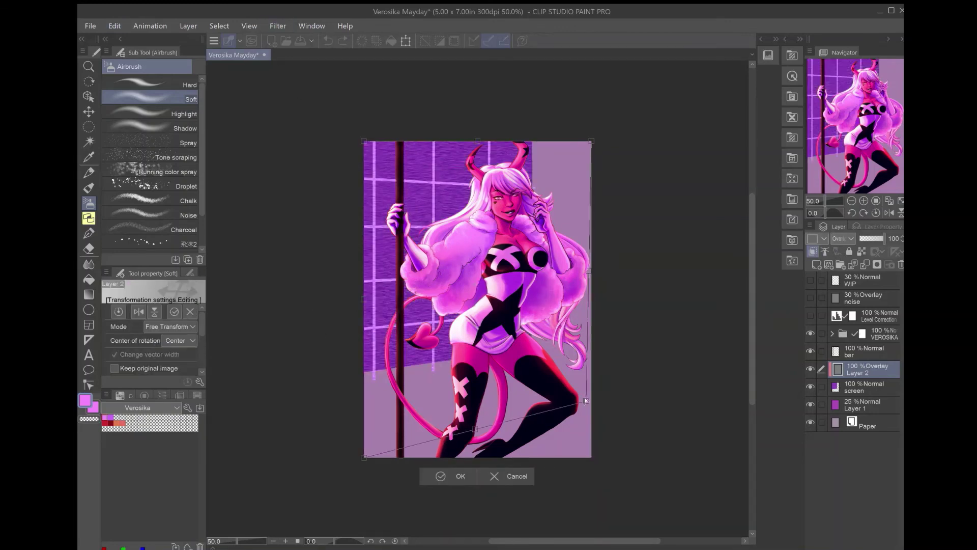
left_click_drag(587, 111, 585, 123)
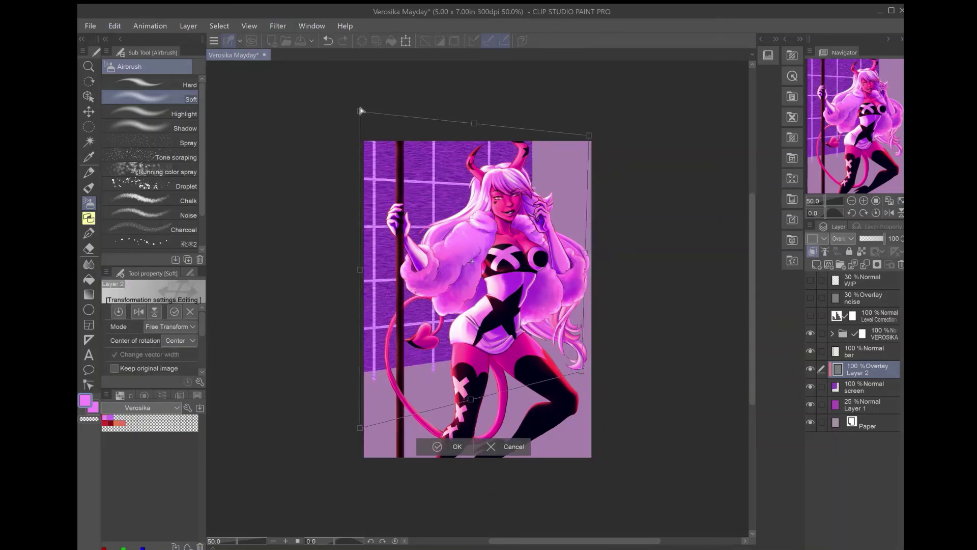
left_click_drag(359, 110, 349, 102)
key("Return")
- Auto-select and clear the grid lines on the screen layer, and recolor the screen turquoise
key("alt+bracketleft")
key("w")
scroll(478, 407, "up", 3)
left_click(478, 407)
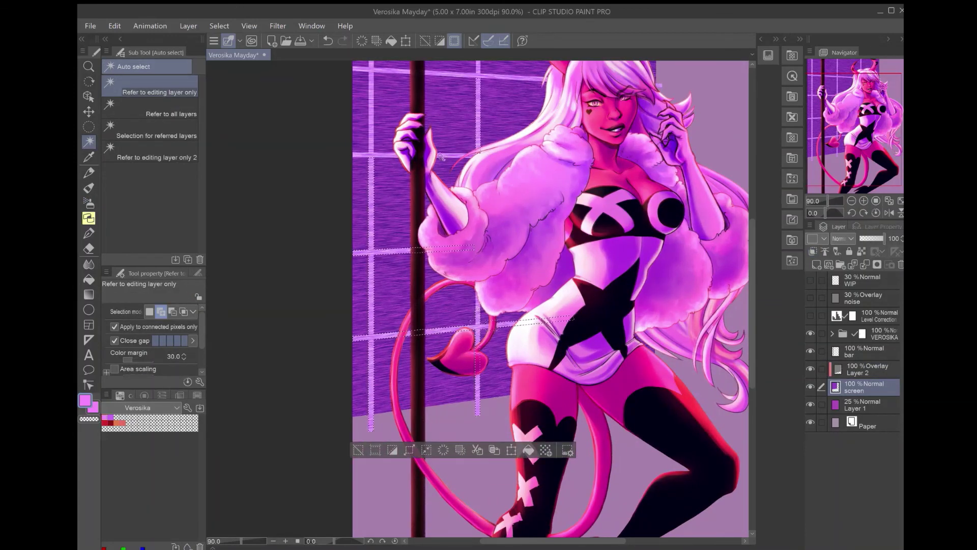
scroll(478, 407, "up", 3)
scroll(460, 309, "down", 2)
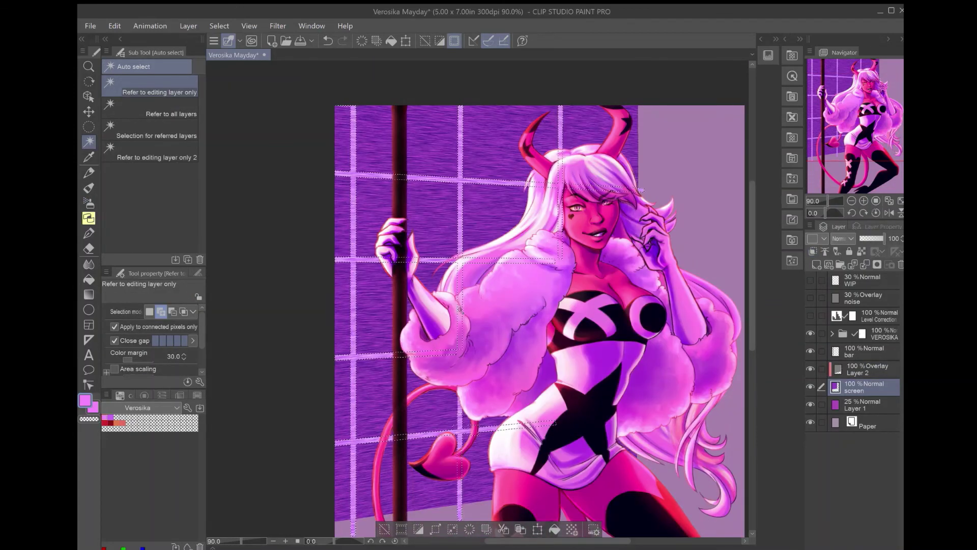
scroll(480, 356, "down", 1)
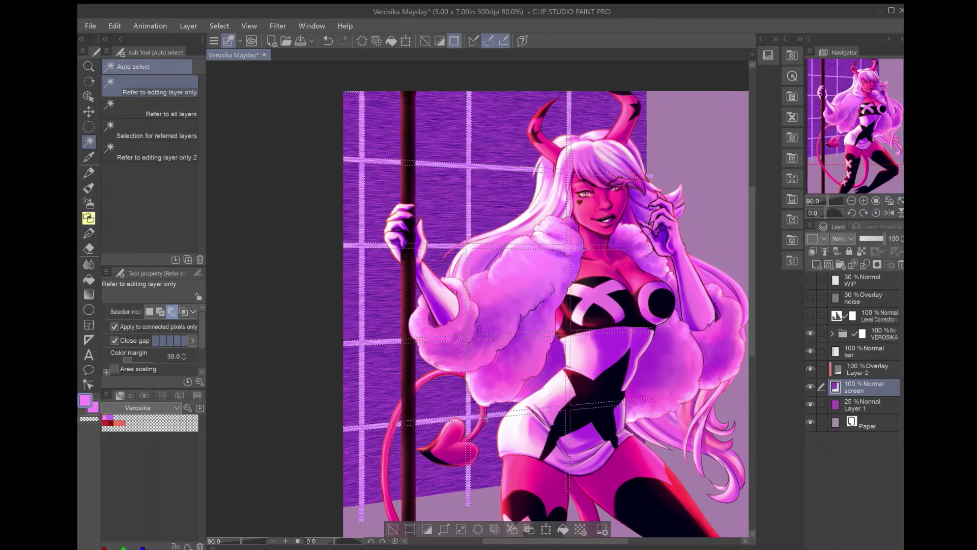
key("ctrl+d")
key("m")
key("ctrl+0")
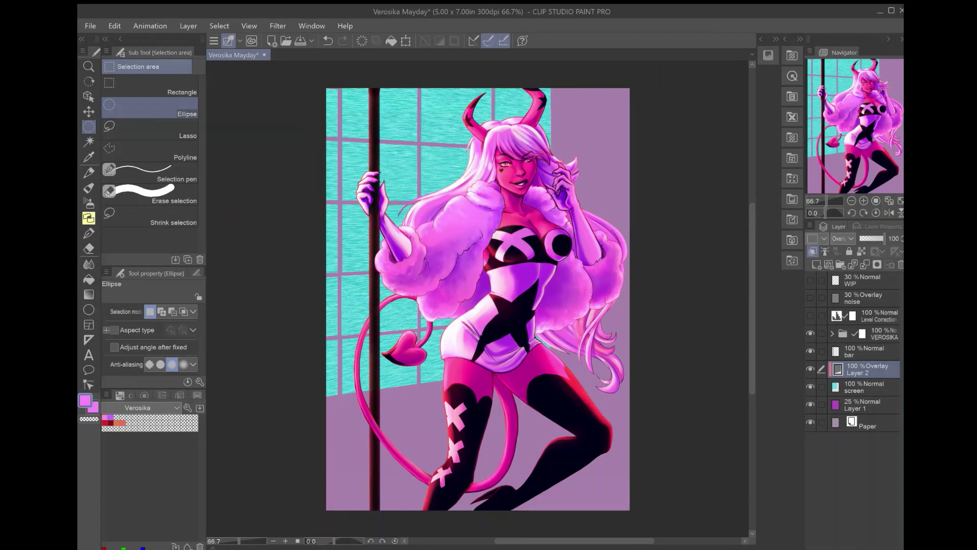
- Set Layer 1's opacity to 40% and fill a new layer above it with a vertical light-blue to dark-purple gradient
left_click(150, 152)
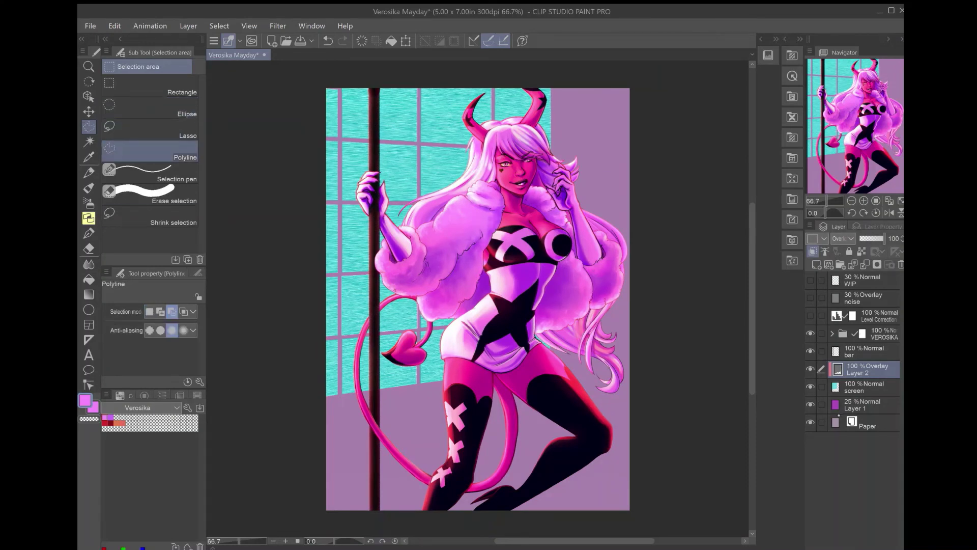
left_click(865, 404)
left_click_drag(862, 238, 864, 238)
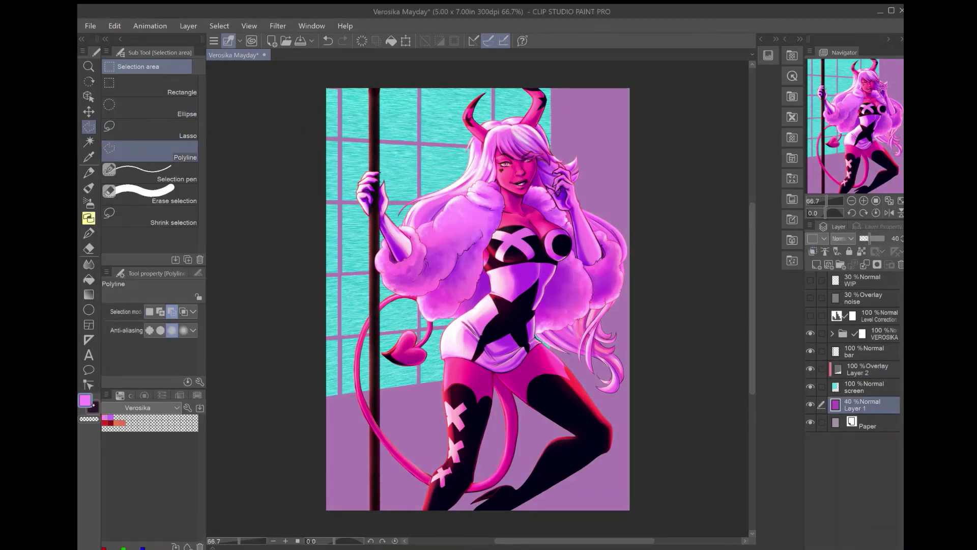
key("g")
key("ctrl+shift+n")
left_click_drag(585, 127, 585, 508)
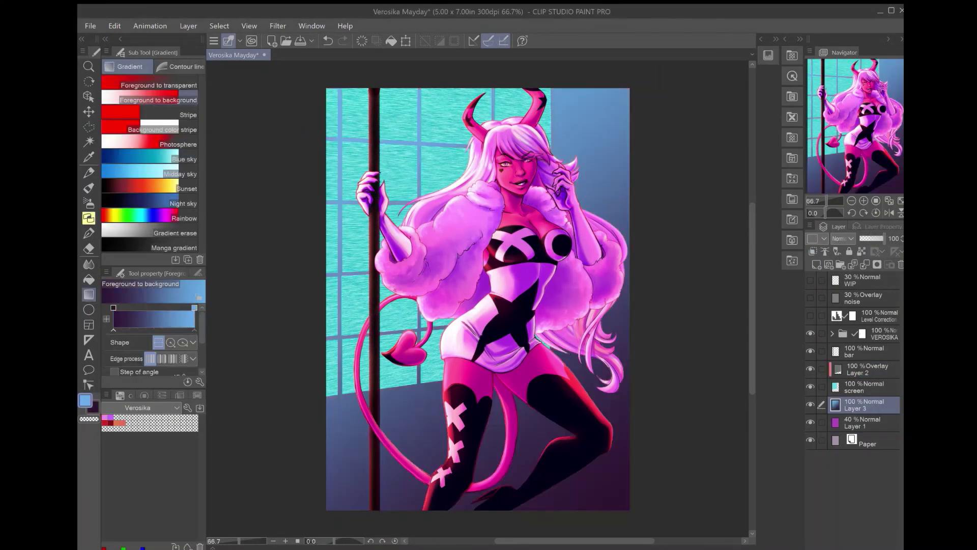
- Darken the lower background with a dark-purple Foreground to transparent gradient rising from the canvas's lower edge
left_click(159, 85)
key("ctrl+z")
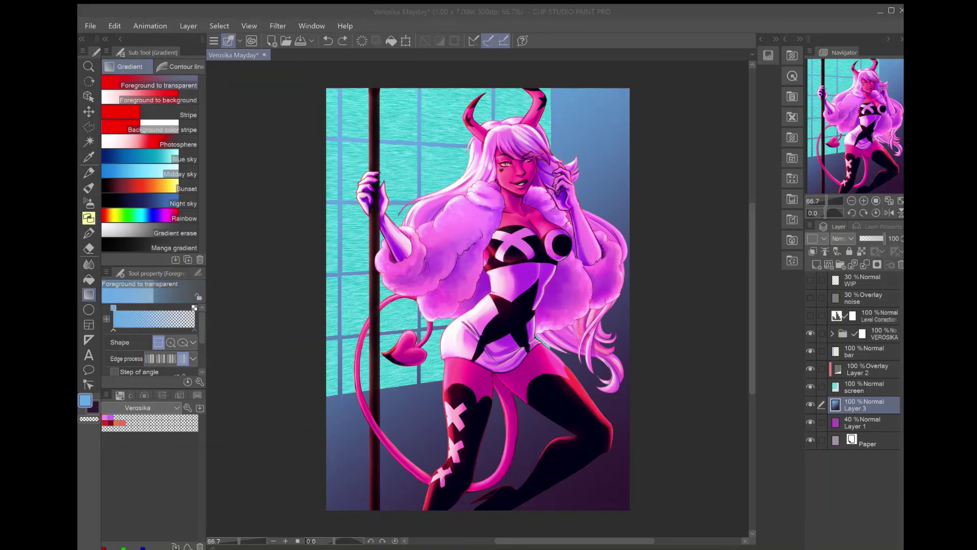
left_click(422, 504, "alt")
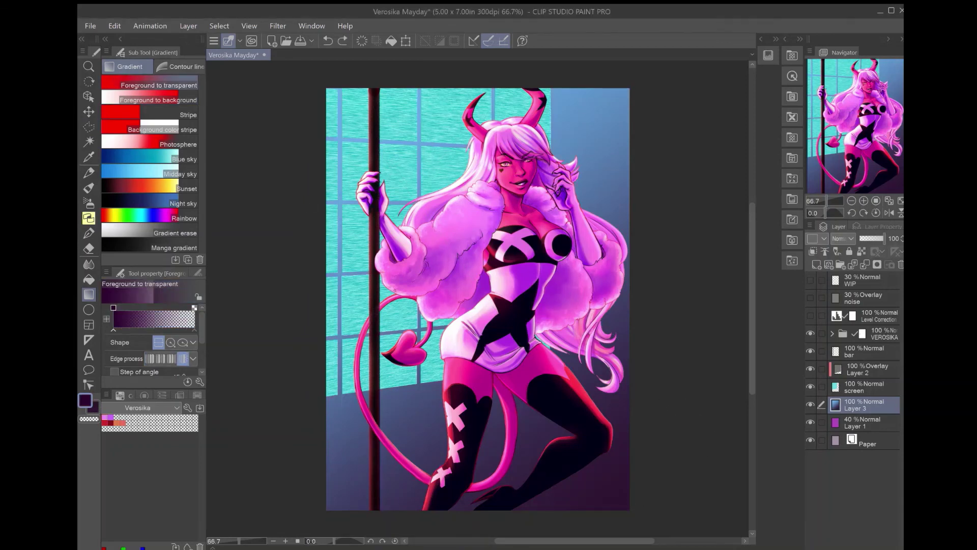
left_click_drag(423, 509, 423, 330)
- Group the bar layer and the VEROSIKA folder into a folder named VM and collapse it
left_click(865, 351)
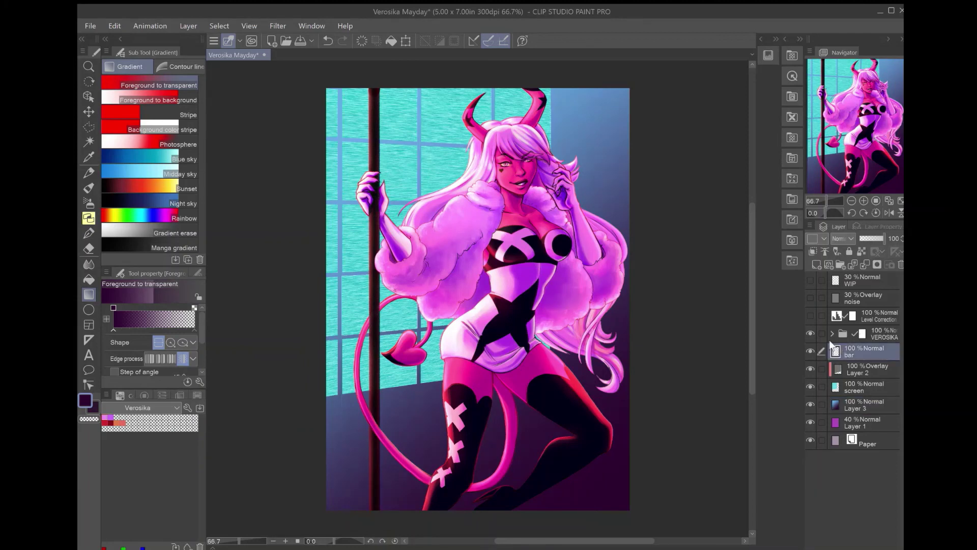
left_click(865, 333, "ctrl")
key("ctrl+g")
left_click(831, 334)
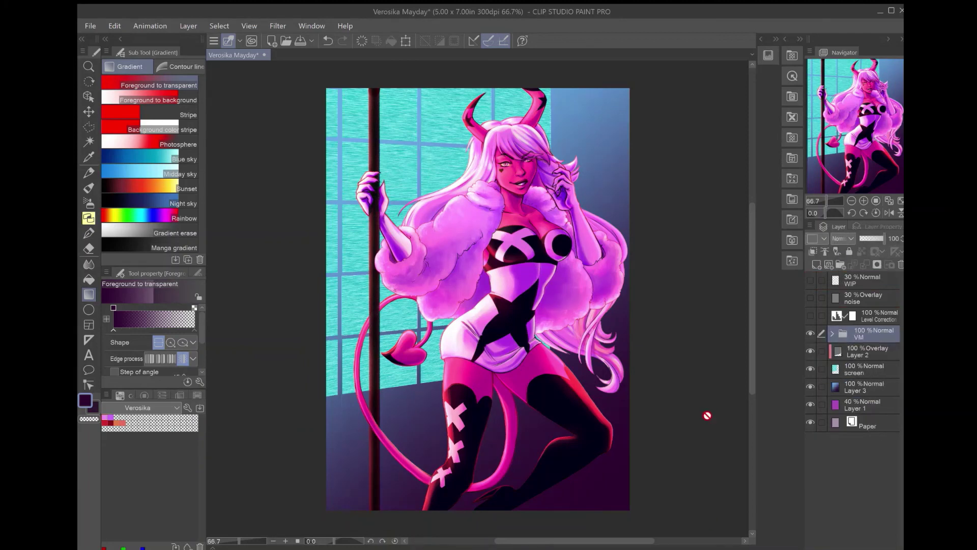
- Sample the screen's turquoise and outline the VM folder's silhouette with it on a new layer above the folder
left_click(355, 285, "alt")
left_click(188, 25)
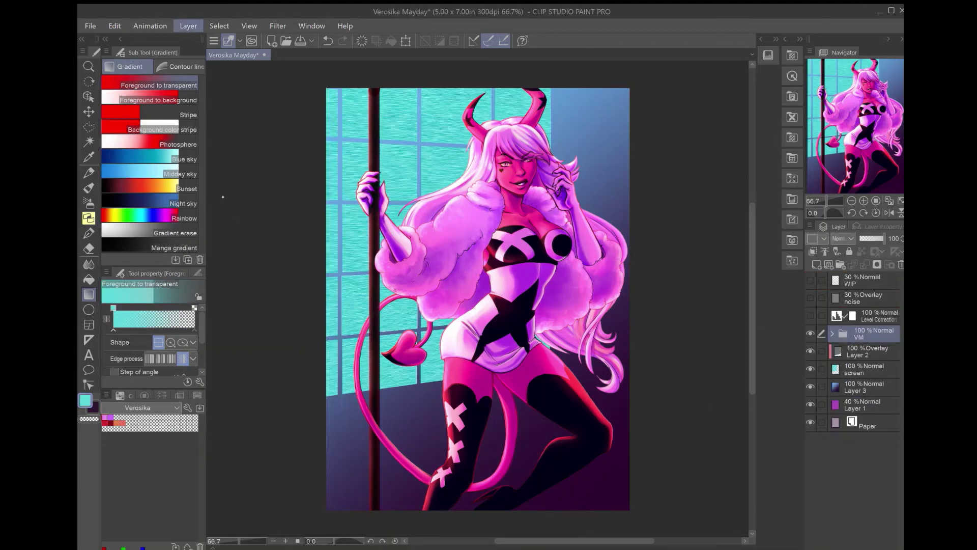
left_click(219, 285)
key("ctrl+shift+n")
key("Return")
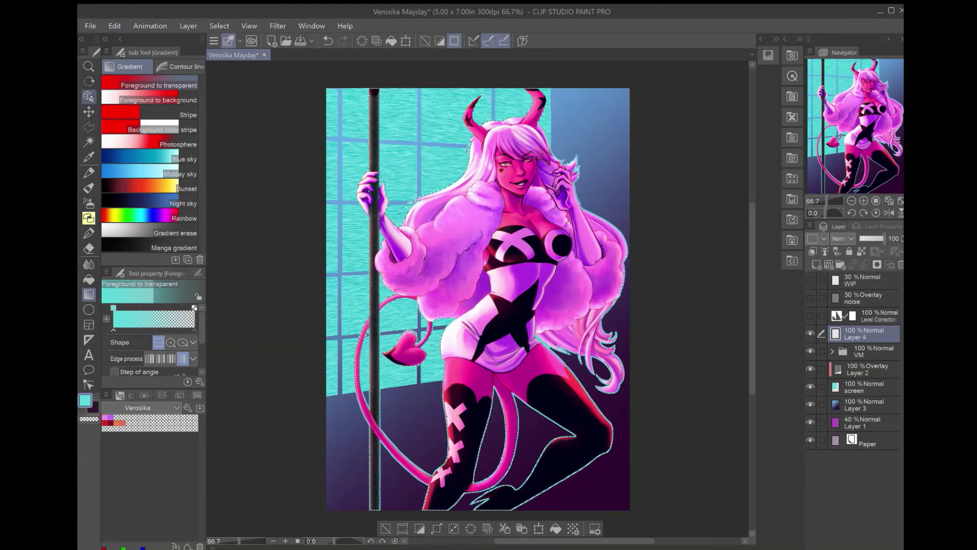
- Erase unwanted turquoise outline around the horns with the Hard eraser at size 20 and on the pole with the pencil-style eraser at size 40
key("m")
key("e")
scroll(593, 163, "up", 5)
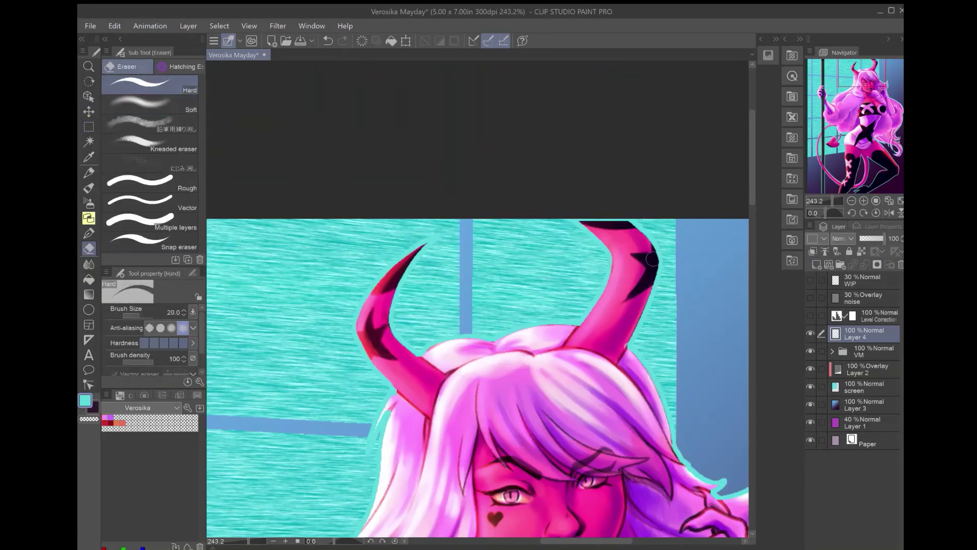
left_click_drag(578, 211, 372, 358)
left_click(150, 124)
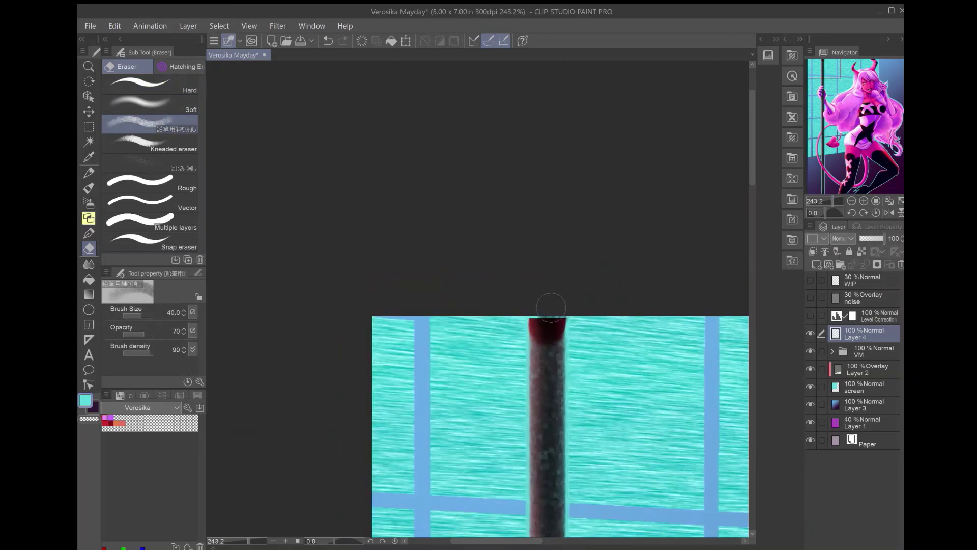
mouse_move(551, 307)
left_mouse_down()
mouse_move(550, 331)
mouse_move(548, 318)
left_mouse_up()
key("ctrl+0")
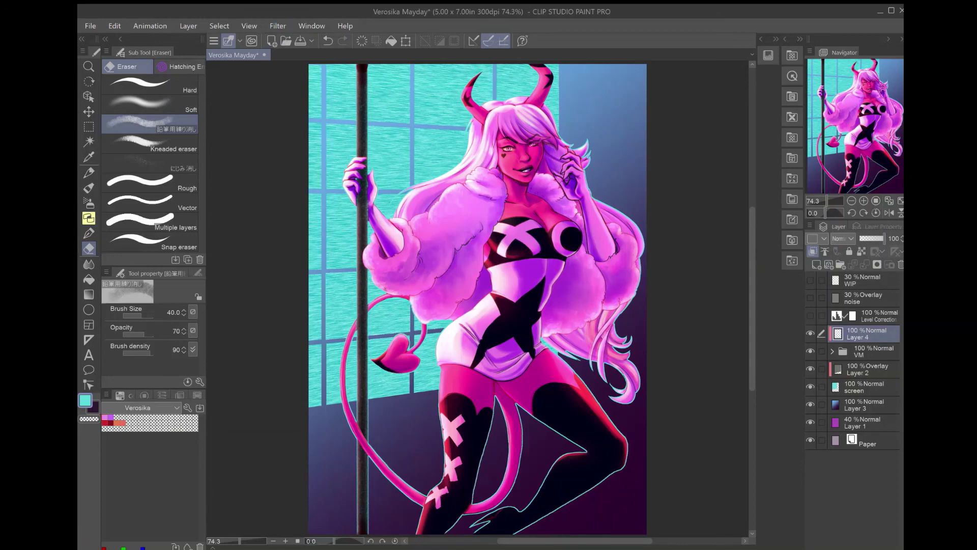
- Blur the turquoise rim light, set it to Overlay beneath a Normal copy, and fade the copy near the bent leg using the size 200 Soft eraser
left_click(277, 25)
key("Return")
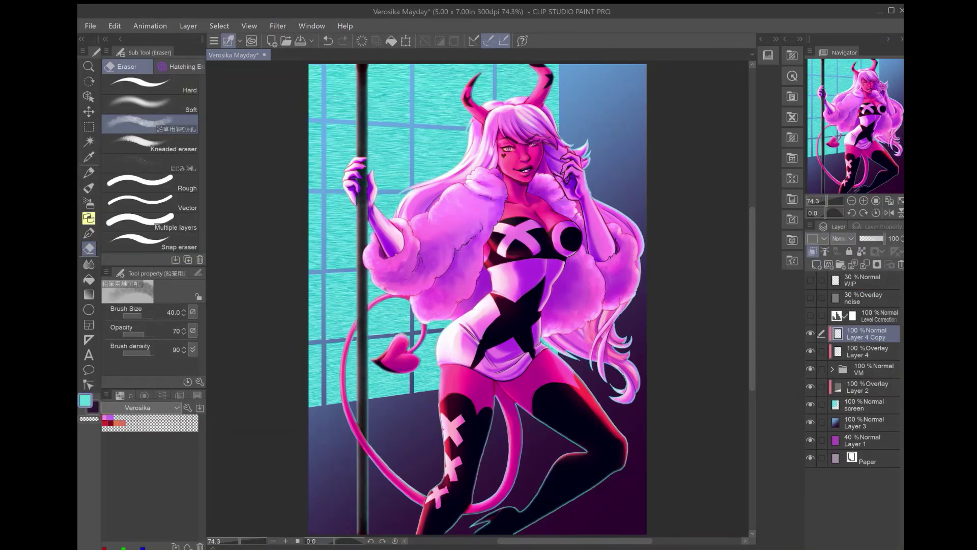
left_click(150, 104)
left_click_drag(588, 460, 547, 501)
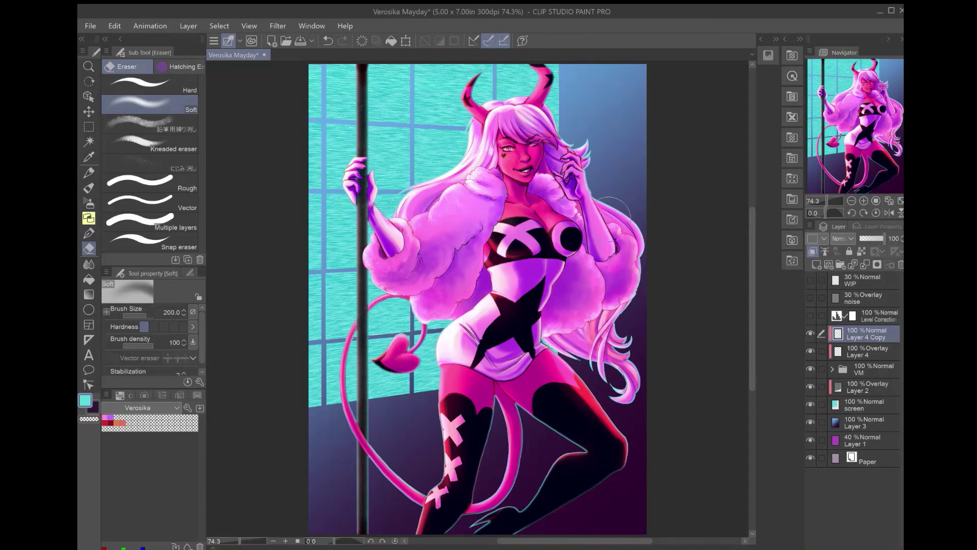
- Scatter musical notes and Glitter circle cross sparkles over the background on Add (Glow) layers, using brush size 500 and particle size 50 for the sparkles
key("p")
scroll(477, 401, "up", 6)
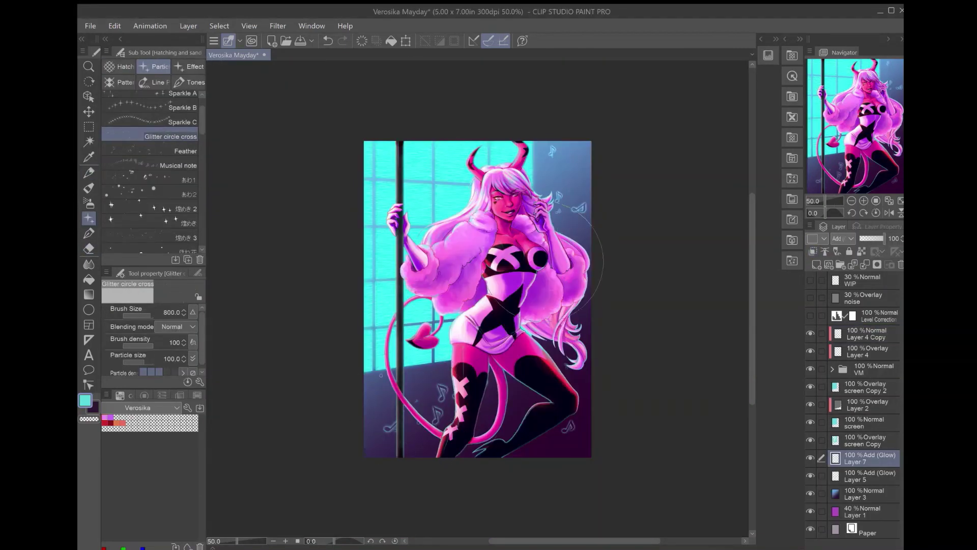
left_click(560, 171)
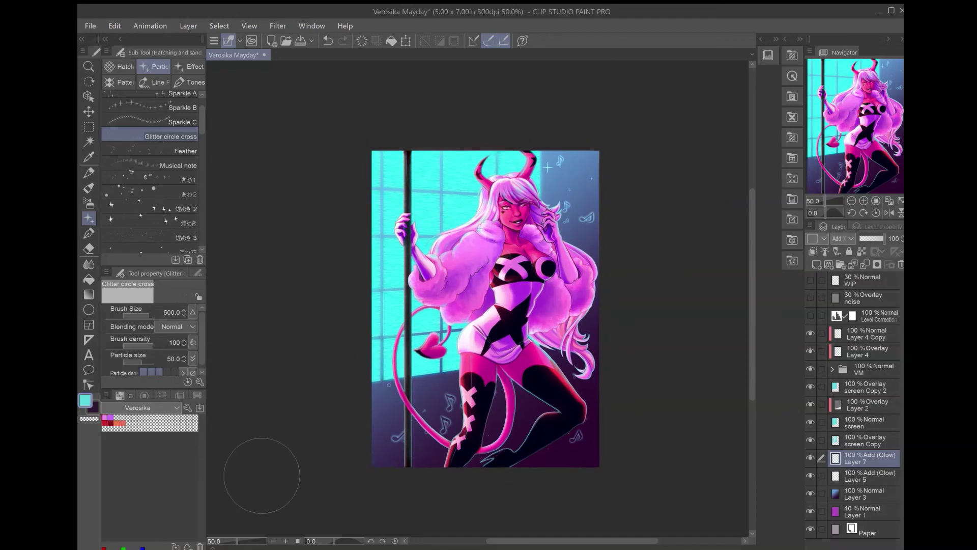